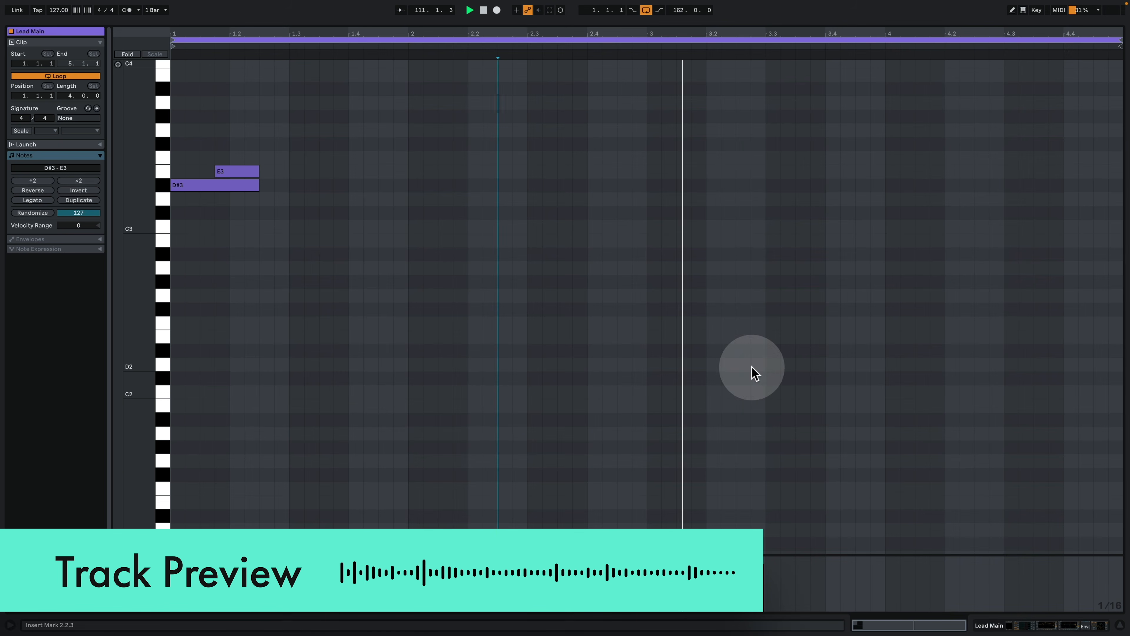
- Switch from the Lead Main clip's notes to that track's devices, then hide the detail view
left_click(1043, 625)
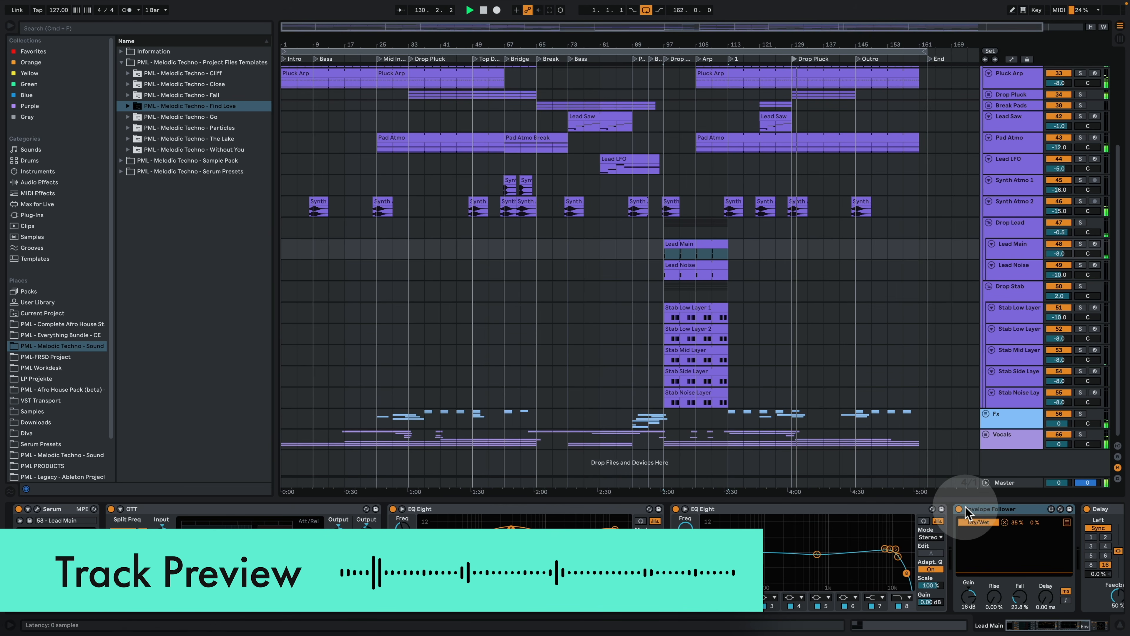
left_click(1119, 627)
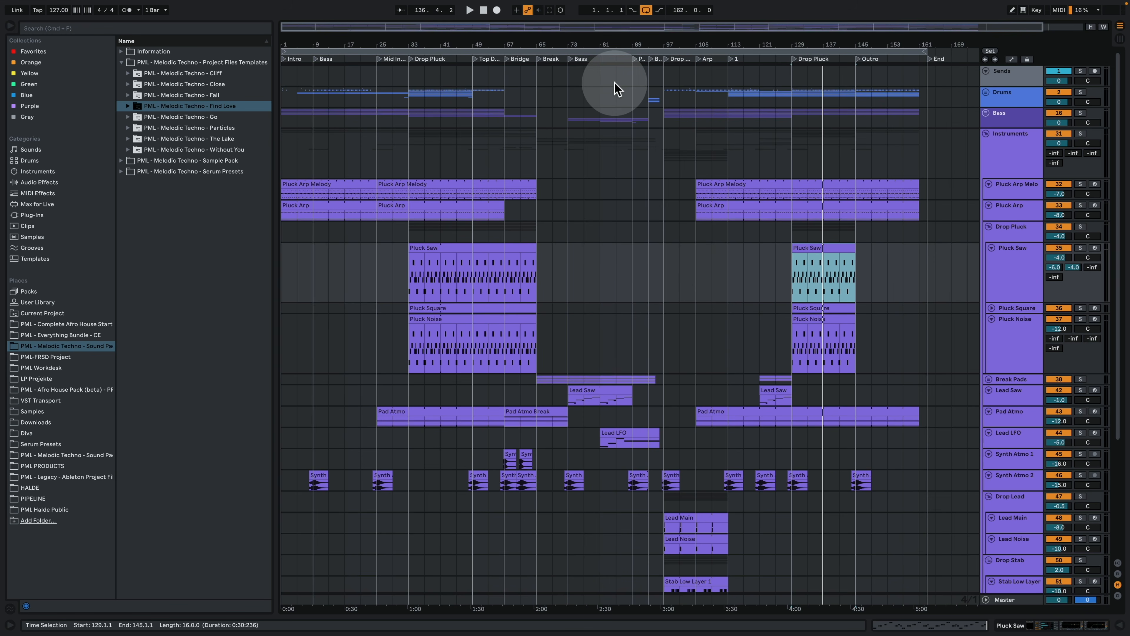
- Unfold the Vocals group in the arrangement to look over its vocal and harmony tracks
left_click_drag(606, 42, 606, 27)
scroll(774, 344, "down", 5)
scroll(773, 347, "down", 2)
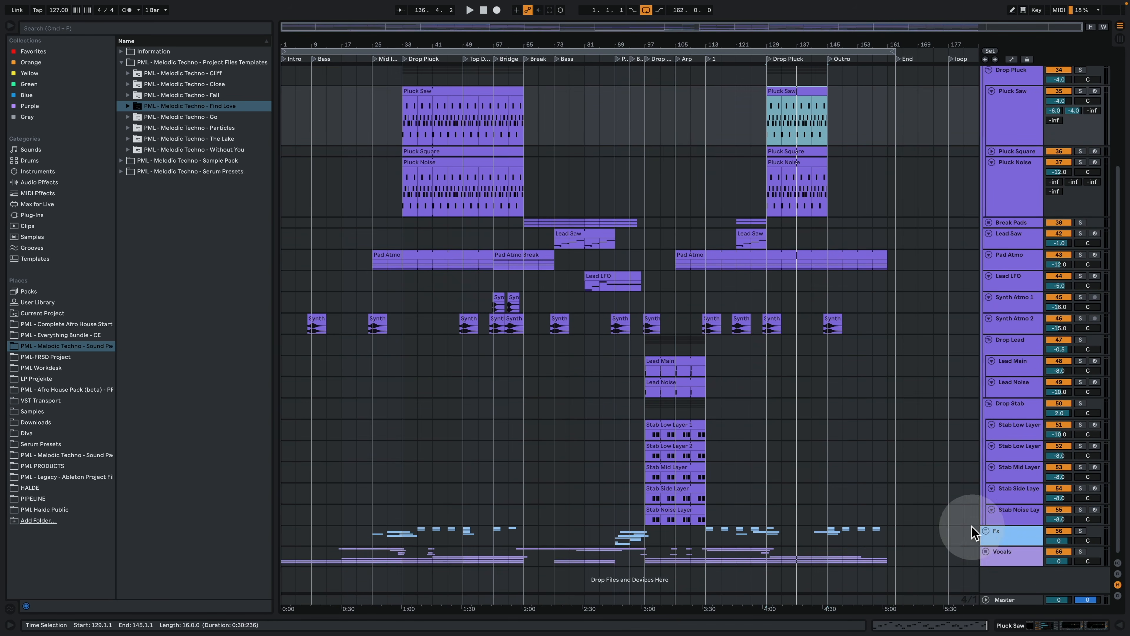
left_click(986, 552)
scroll(801, 445, "down", 8)
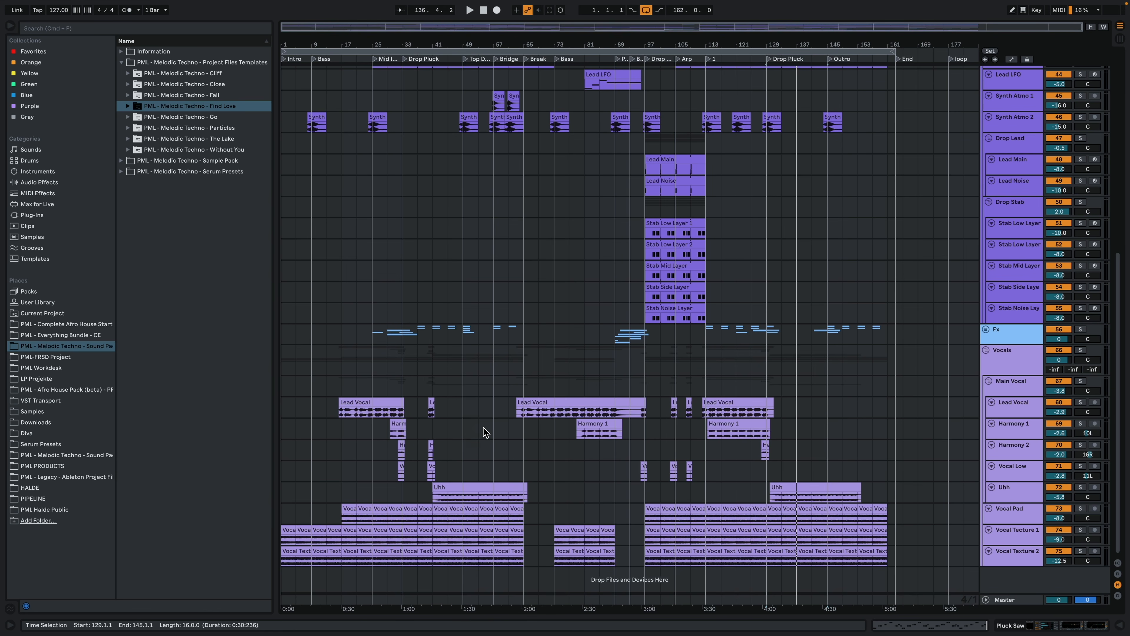
- Set the insert marker at bar 1 and play the arrangement from the Intro
scroll(367, 376, "up", 15)
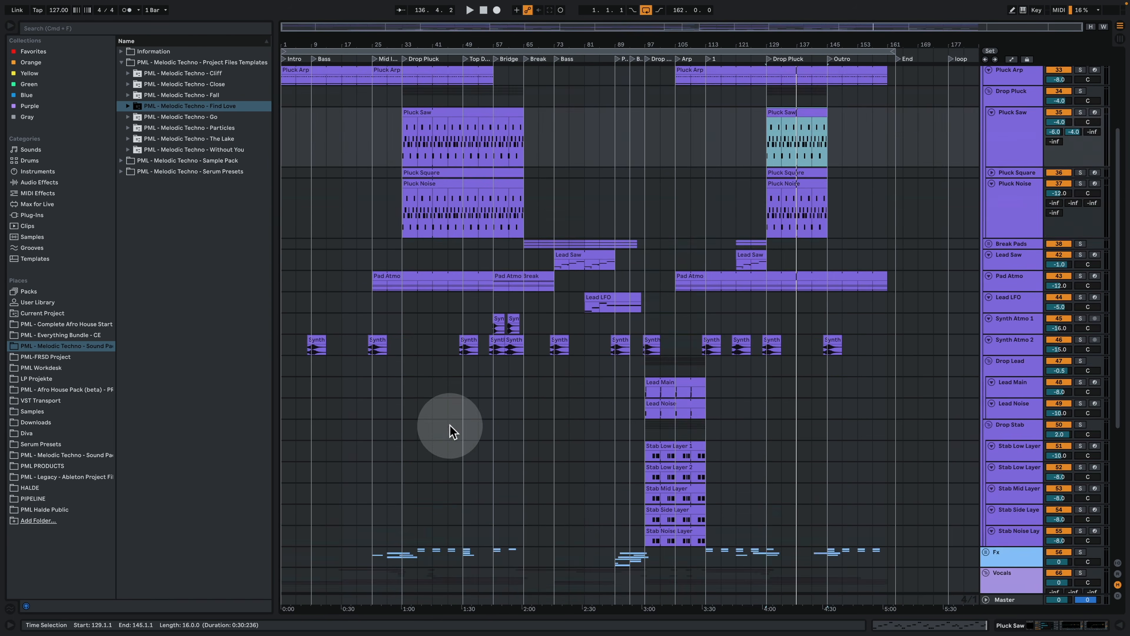
left_click(285, 87)
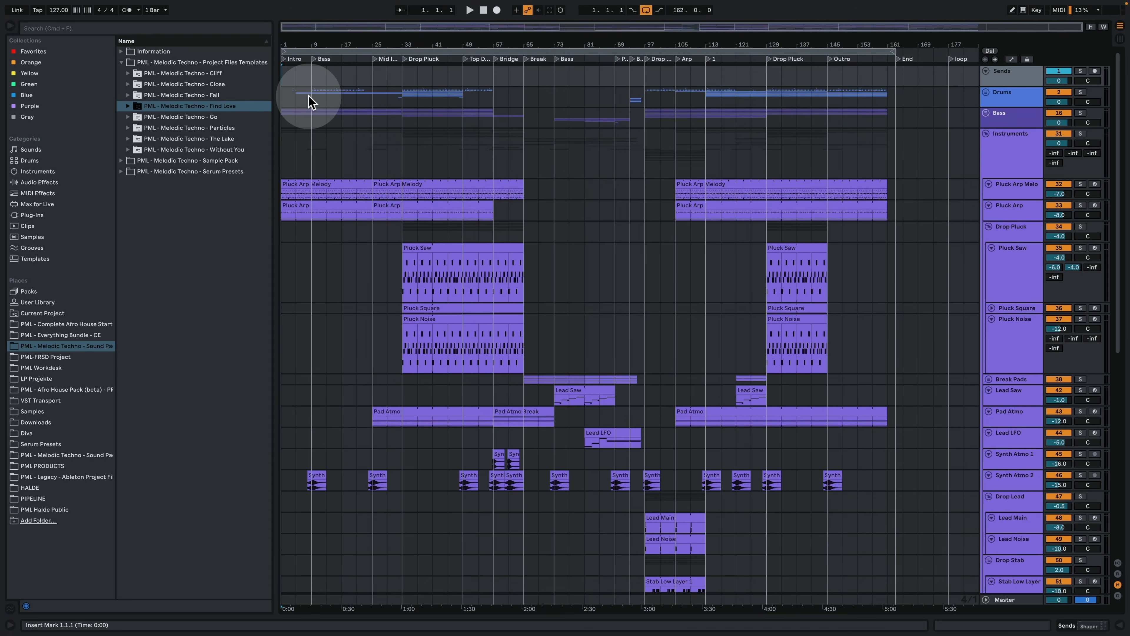
key("space")
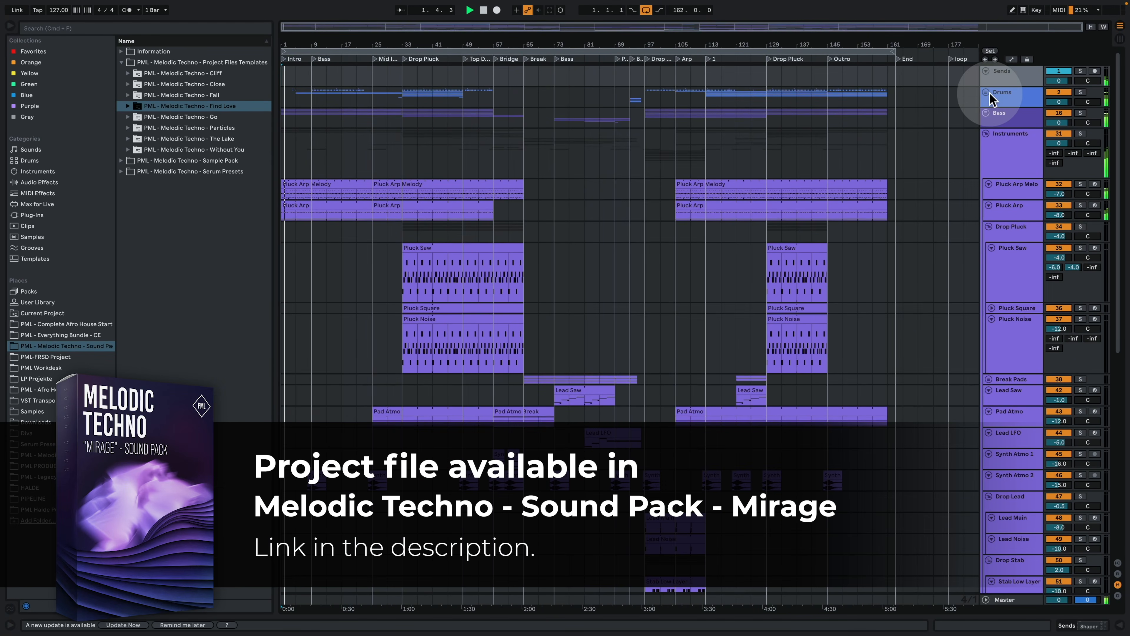
- Open the notes of the first Pluck Arp Melody clip, then show the track's devices
double_click(300, 186)
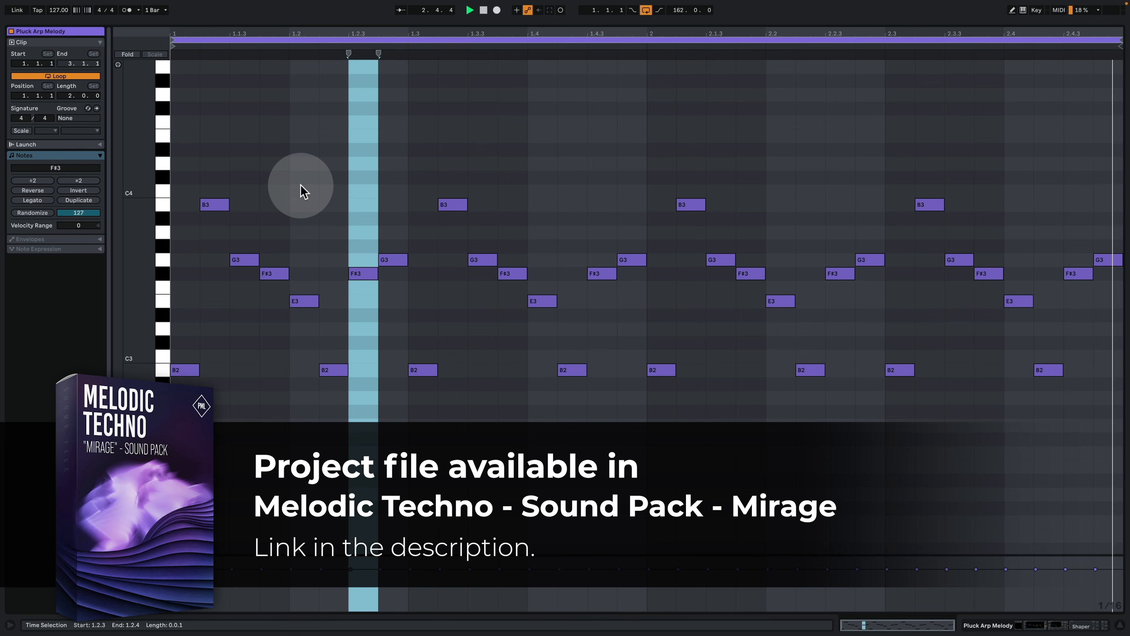
left_click(400, 143)
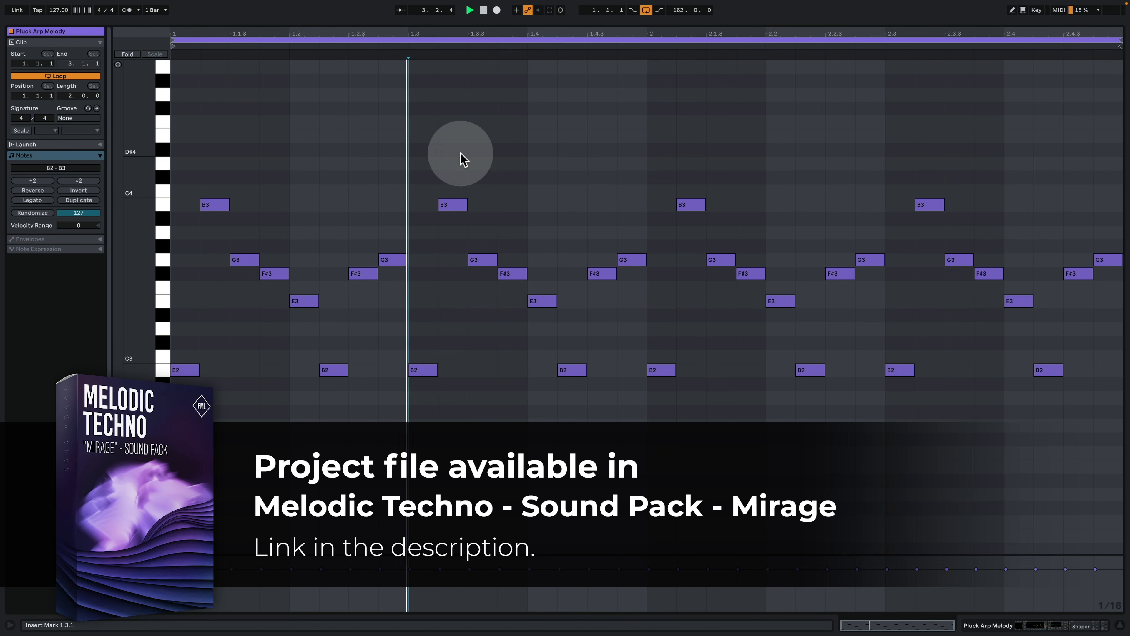
left_click(1025, 627)
- Unfold the Drums and Bass groups and look over their tracks in the arrangement
scroll(400, 147, "up", 5)
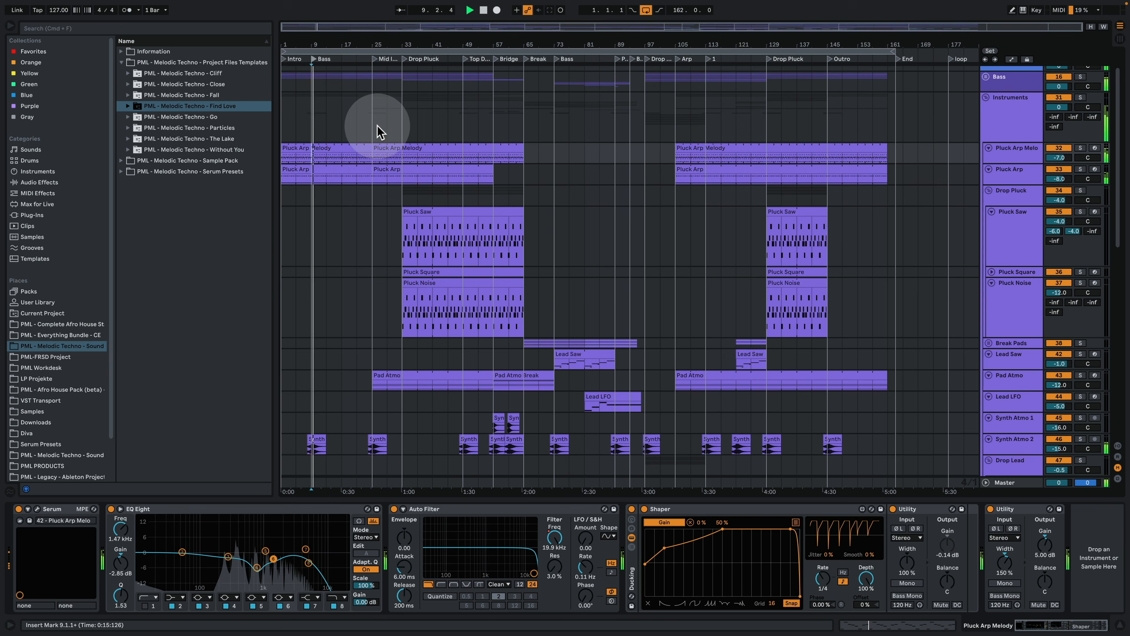
scroll(374, 129, "up", 2)
left_click(986, 94)
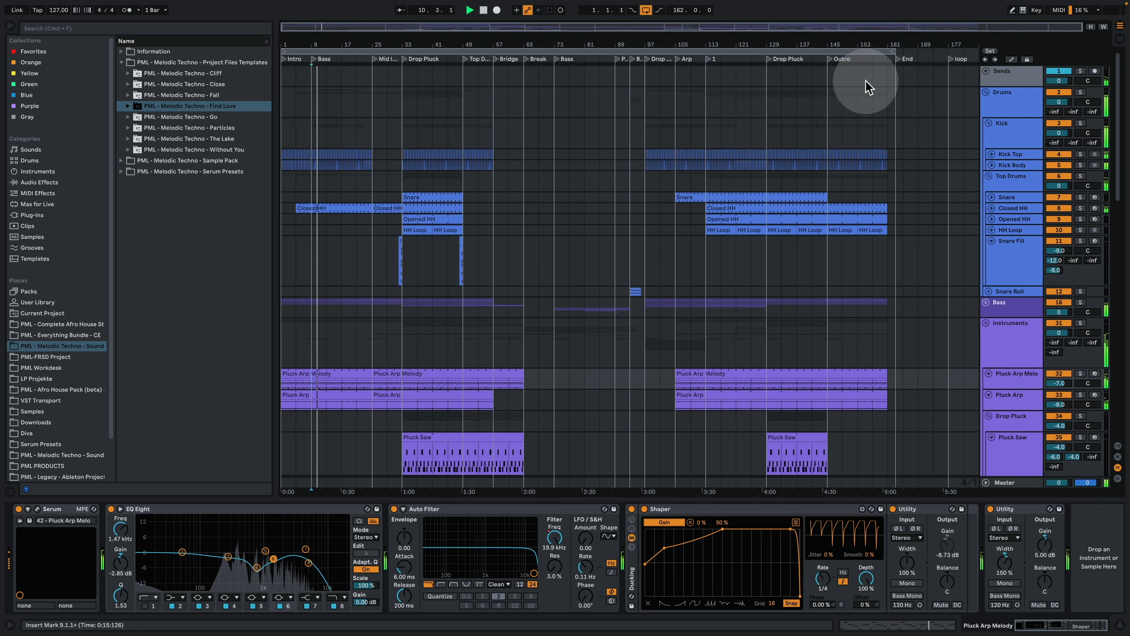
left_click(986, 303)
scroll(613, 312, "down", 6)
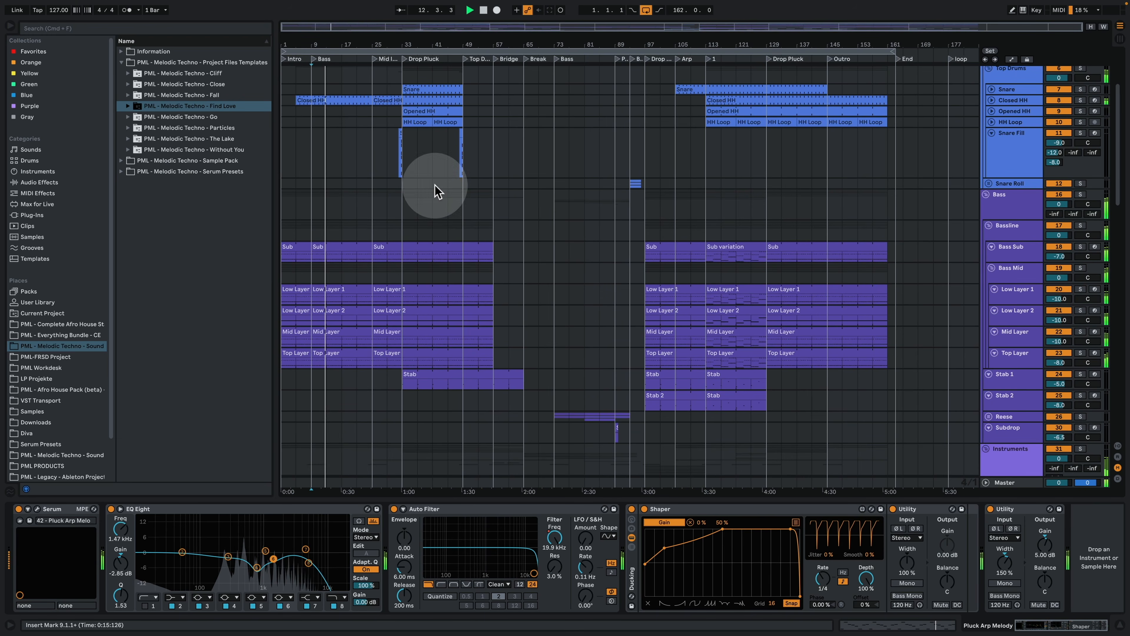
scroll(377, 216, "up", 6)
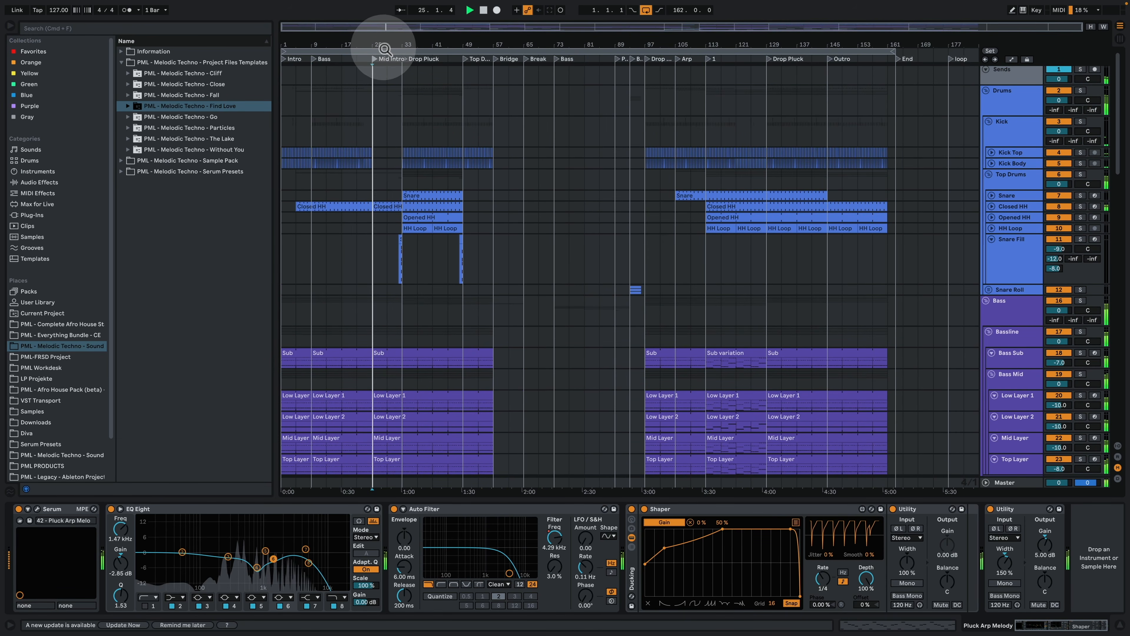
- Open the notes of the Pad Atmo clip at the Mid Intro, then show the track's devices
scroll(437, 348, "down", 20)
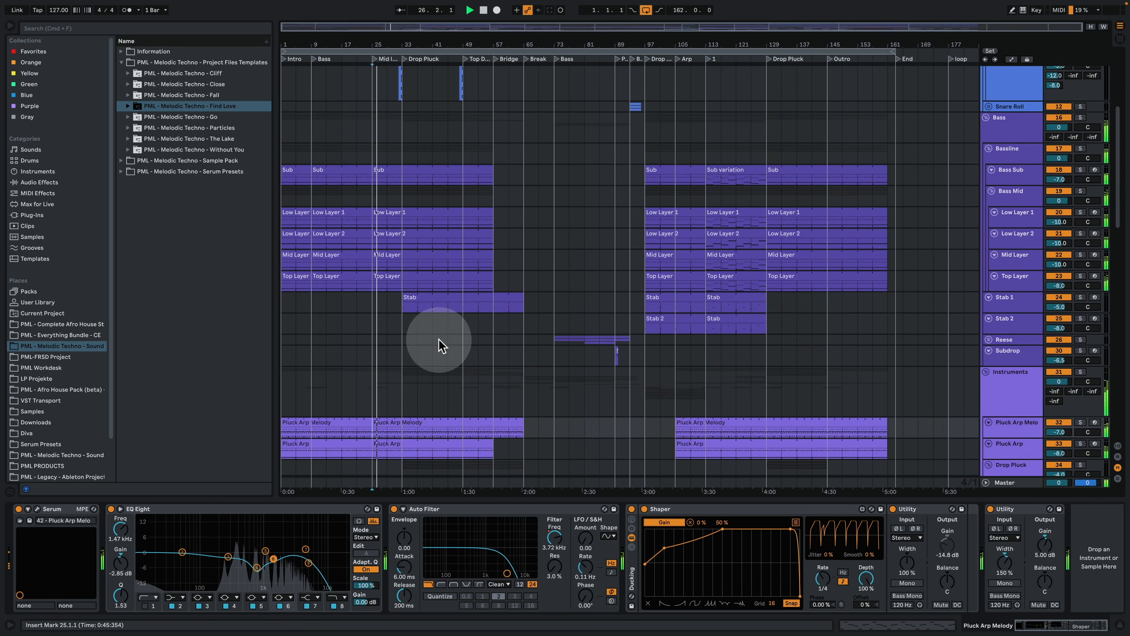
scroll(427, 352, "down", 6)
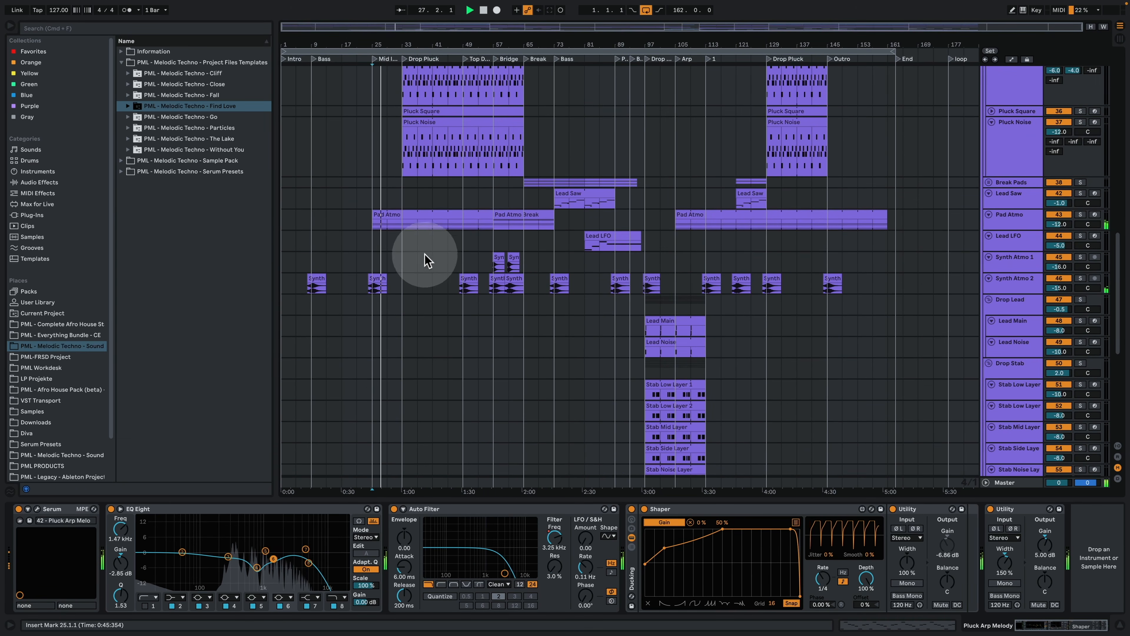
double_click(388, 214)
left_click(572, 239)
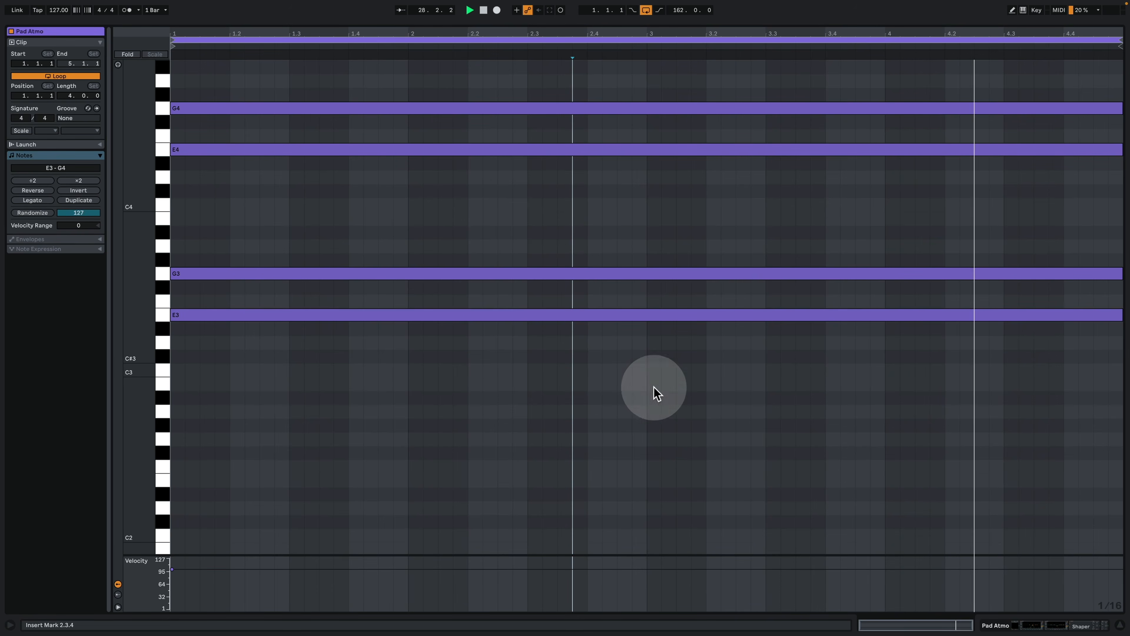
left_click(1026, 627)
- Open the notes of the Pluck Saw clip in the Drop Pluck section, then show the track's devices
scroll(493, 263, "up", 20)
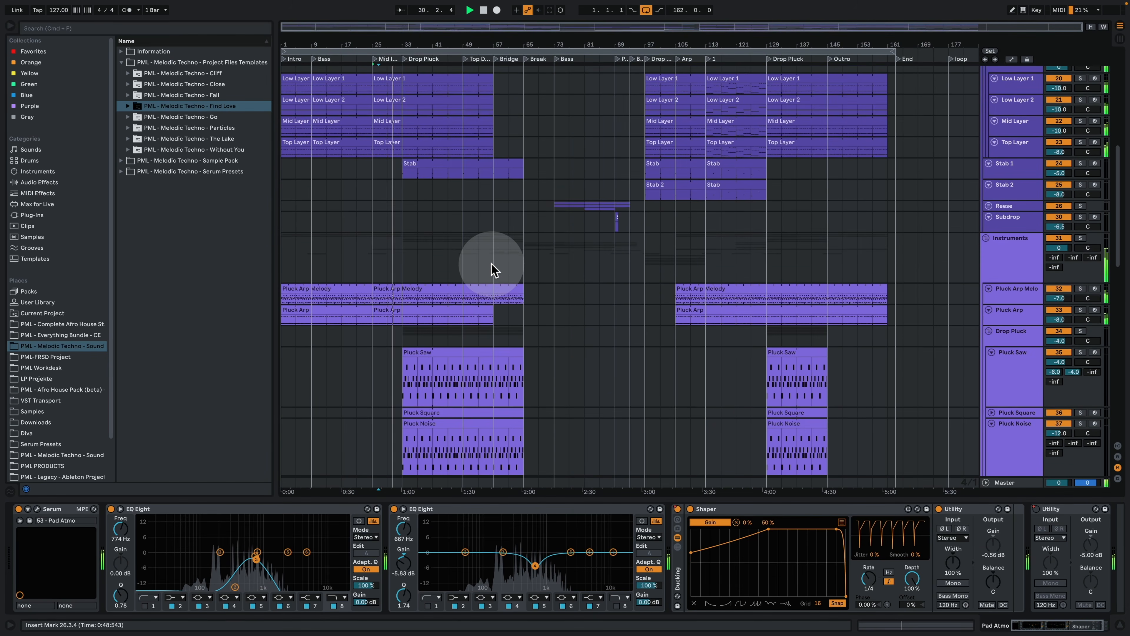
scroll(491, 262, "up", 3)
left_click_drag(392, 39, 551, 51)
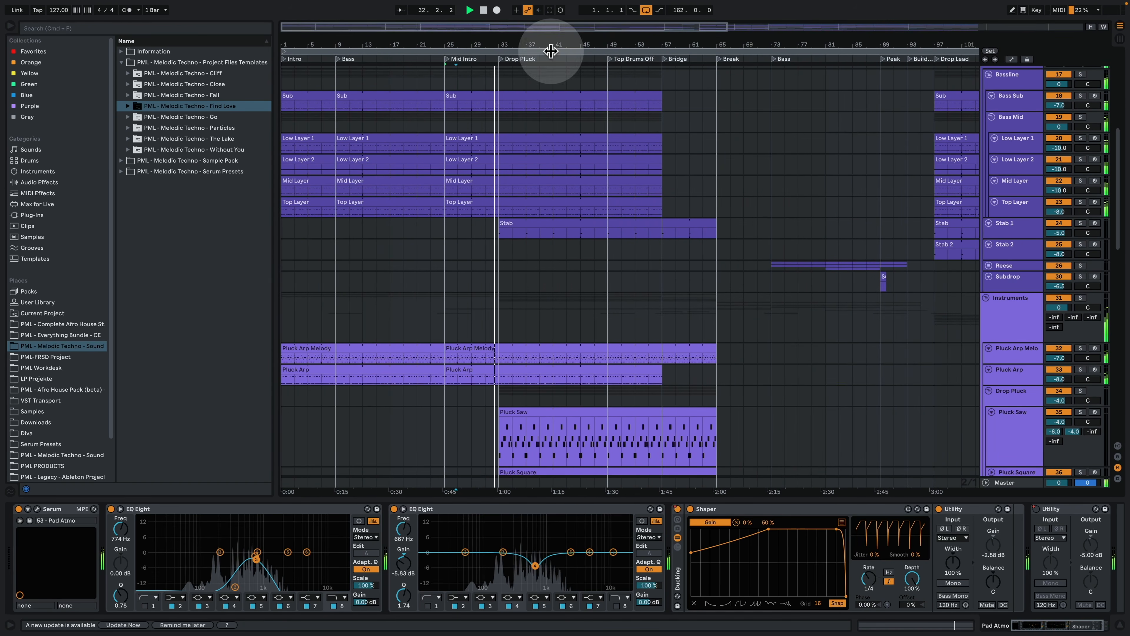
left_click(587, 103)
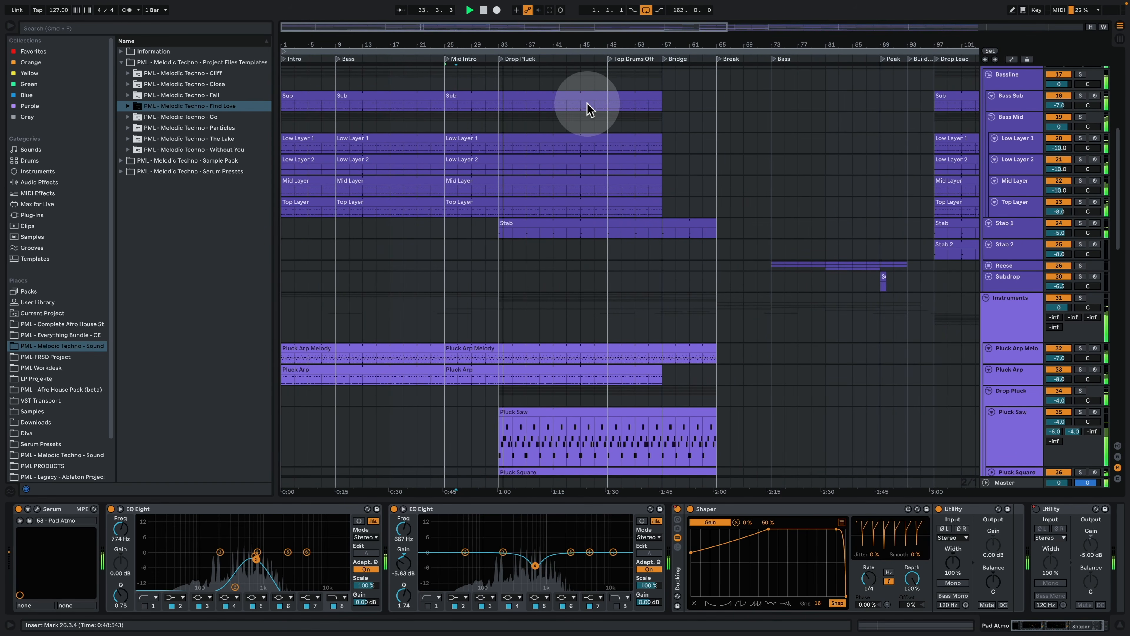
left_click(542, 413)
double_click(542, 413)
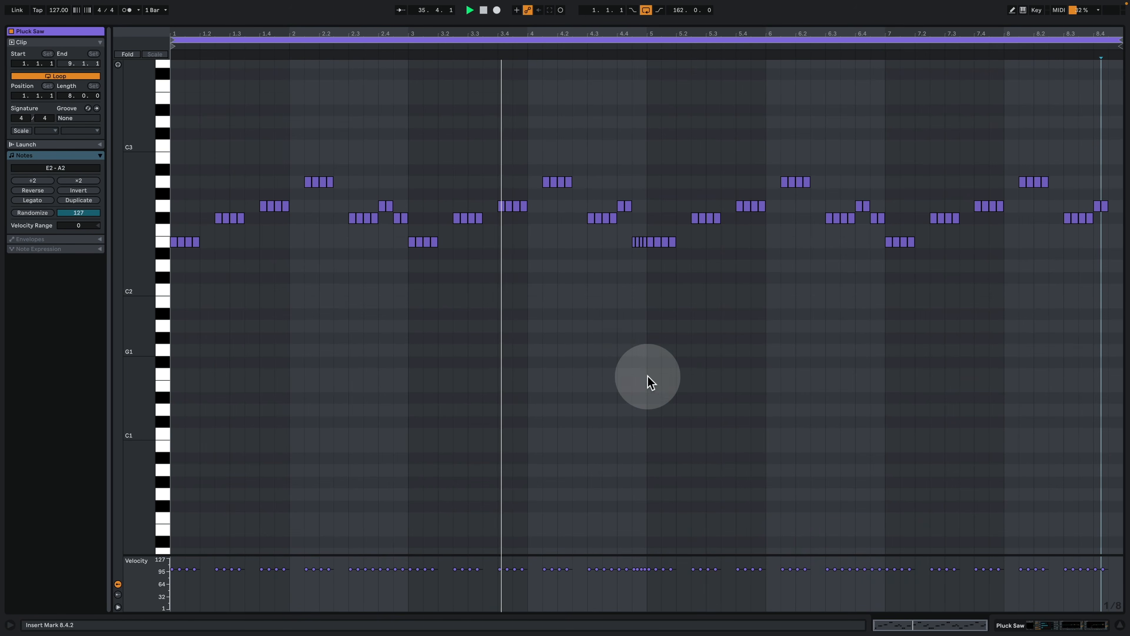
left_click(1026, 627)
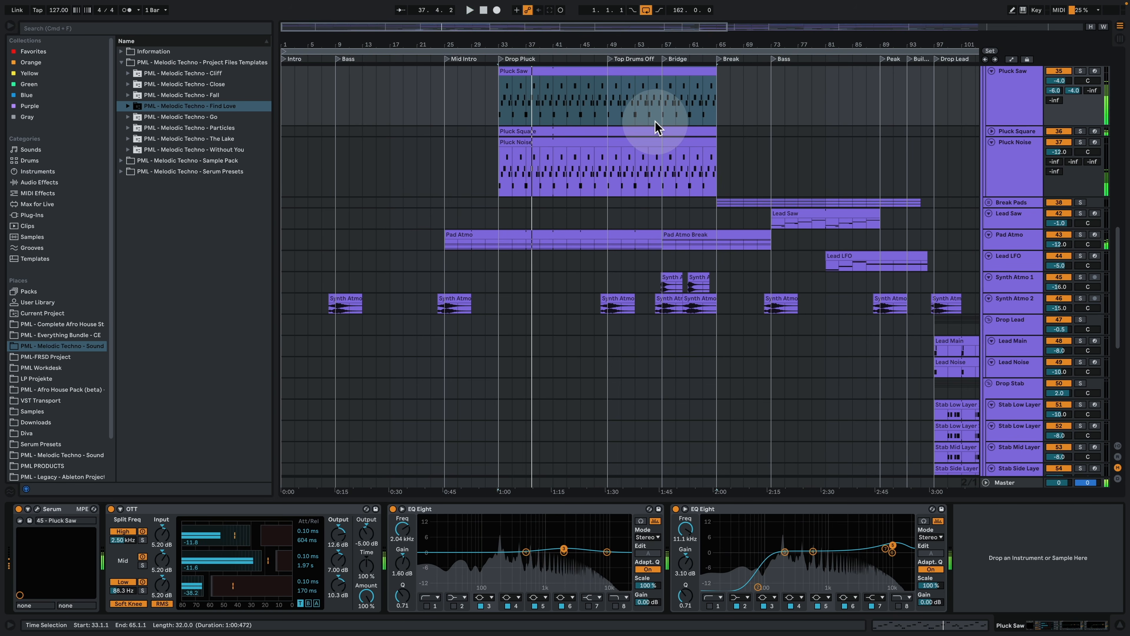
- Play the arrangement from the Break locator at bar 65
left_click_drag(557, 42, 556, 22)
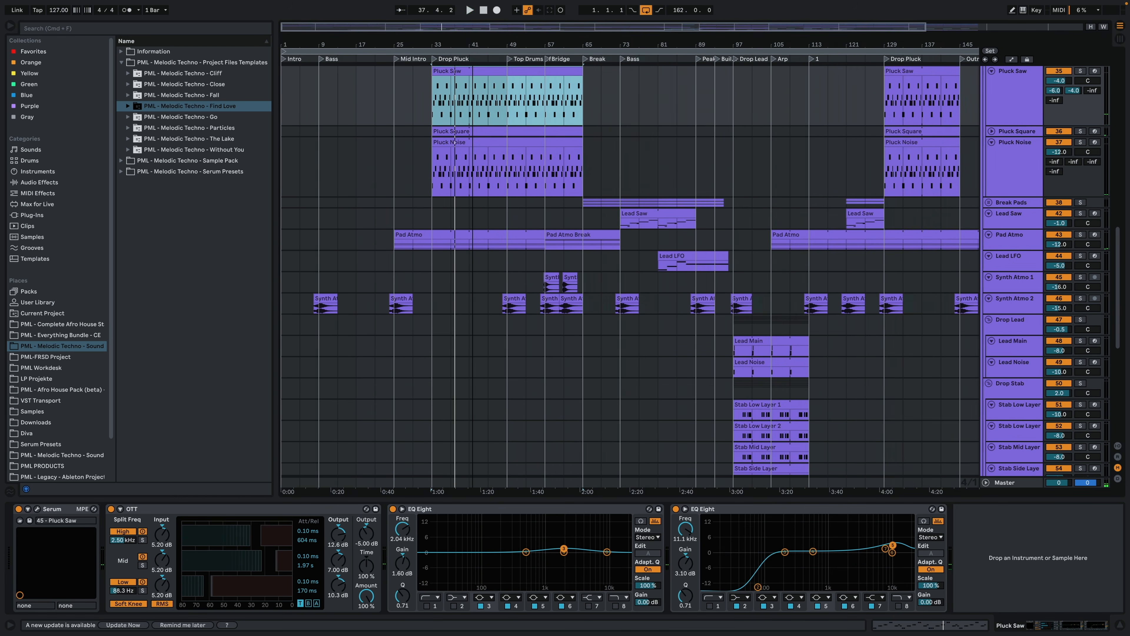
scroll(584, 67, "up", 5)
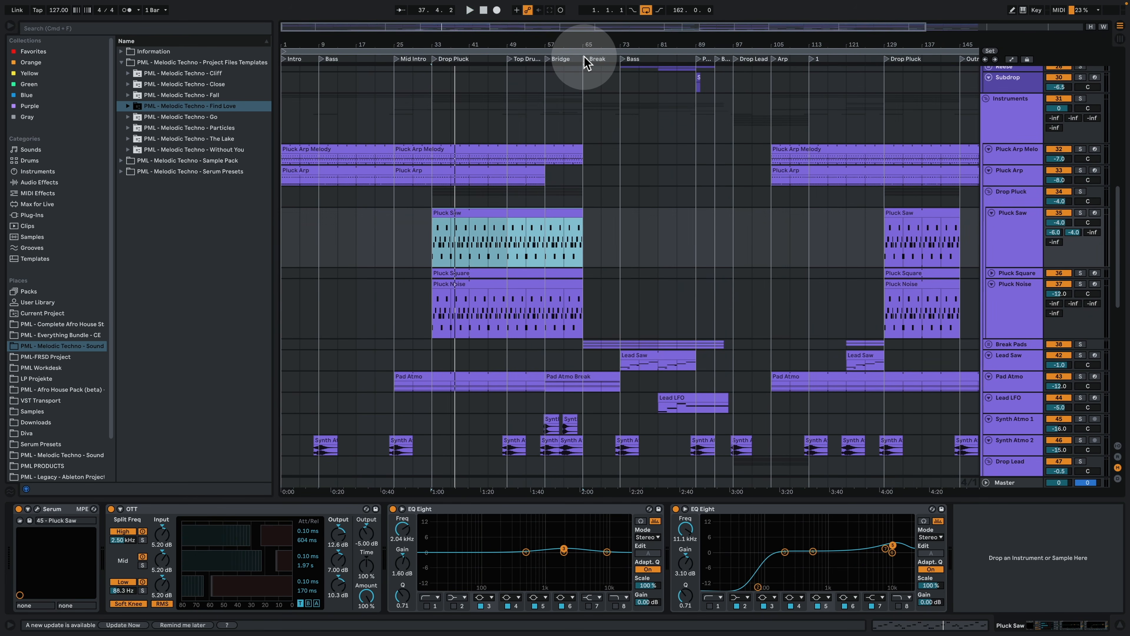
left_click(586, 62)
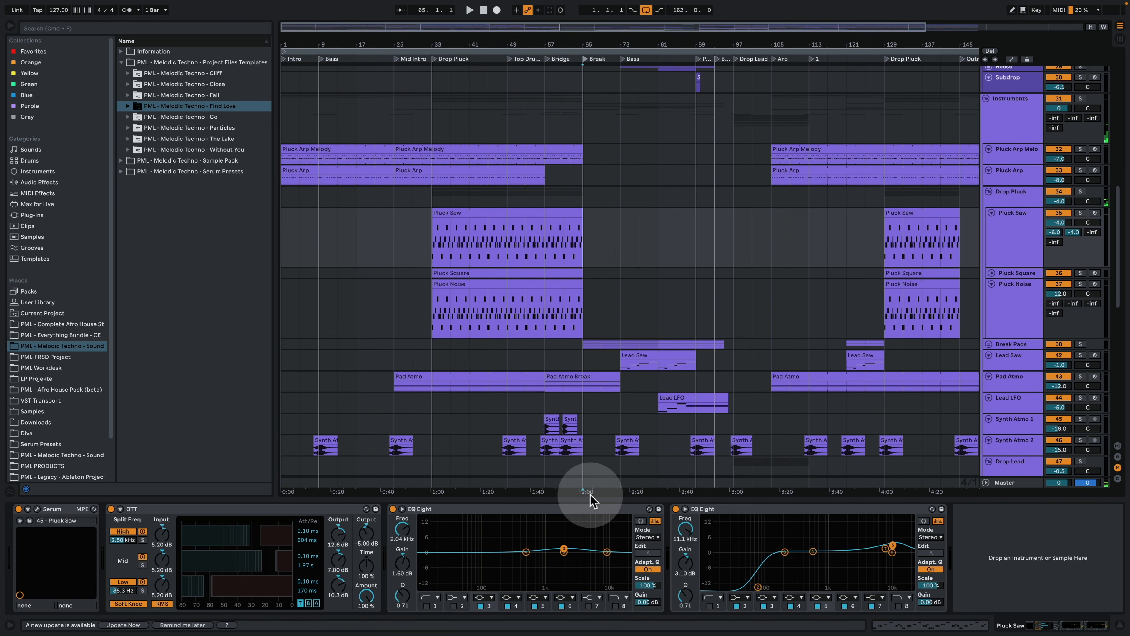
key("space")
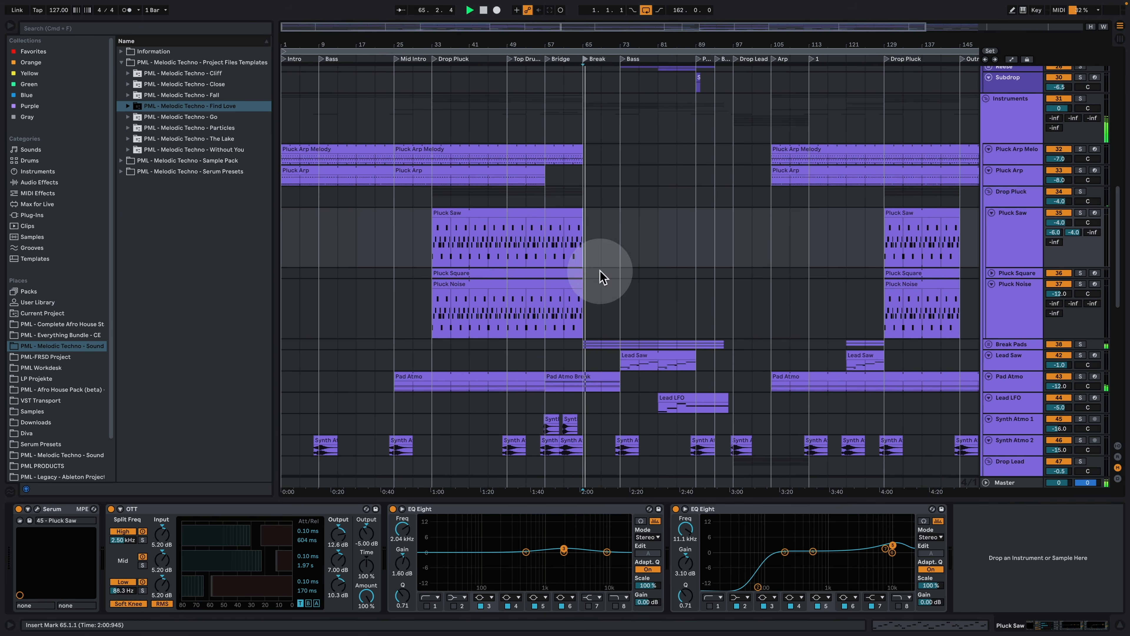
- Unfold the Break Pads group and inspect the first Break Pad 2 clip's notes and the track's devices
left_click(989, 344)
scroll(886, 352, "down", 5)
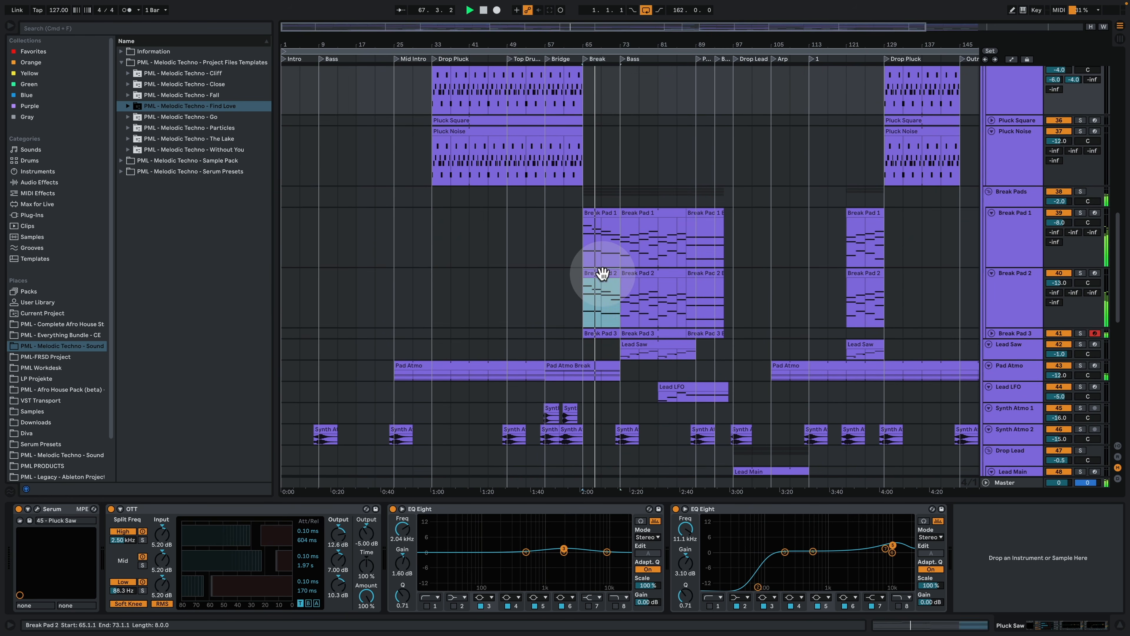
double_click(603, 274)
left_click(603, 254)
mouse_move(149, 257)
left_mouse_down()
mouse_move(164, 255)
mouse_move(151, 253)
left_mouse_up()
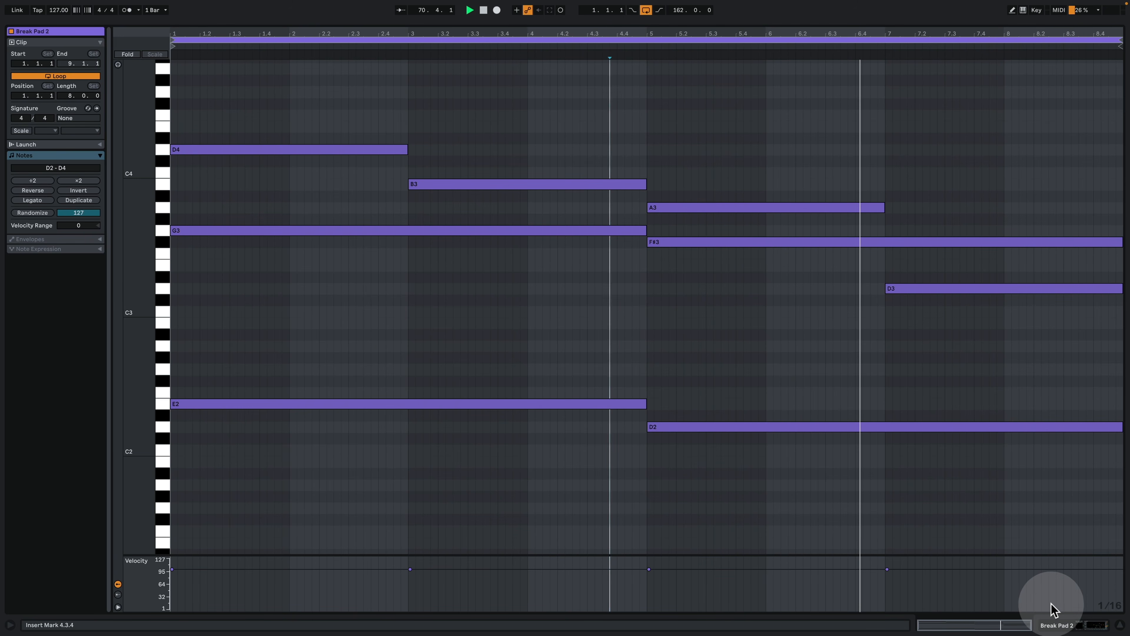
left_click(1061, 624)
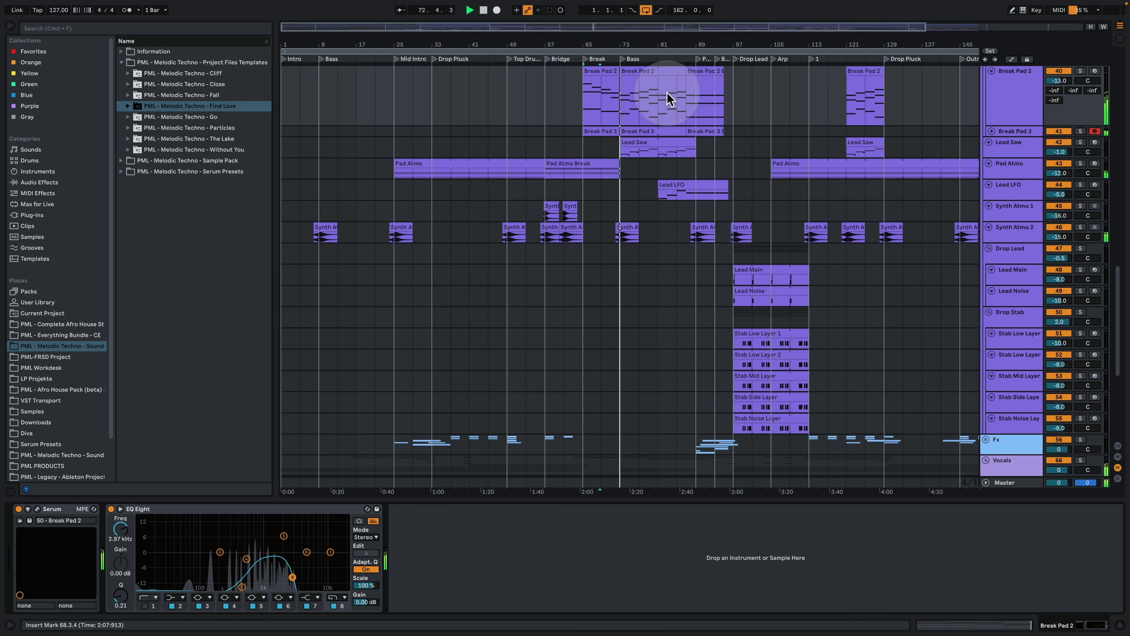
- Inspect the first Lead Saw clip's notes and the track's devices, then hide the detail view
double_click(641, 146)
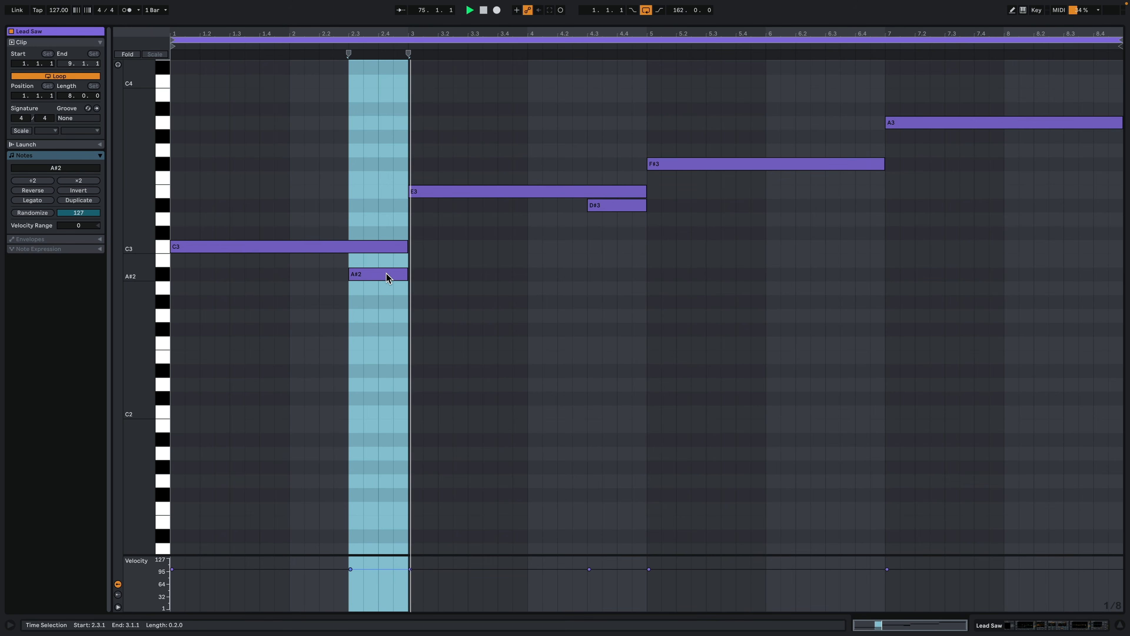
left_click(482, 265)
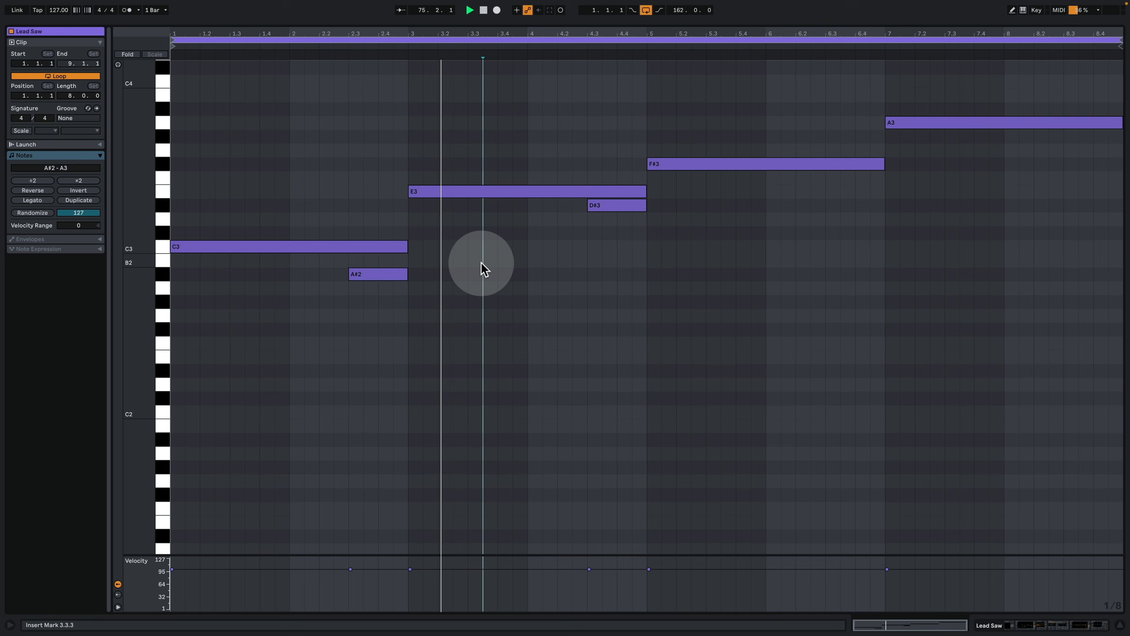
left_click(1018, 631)
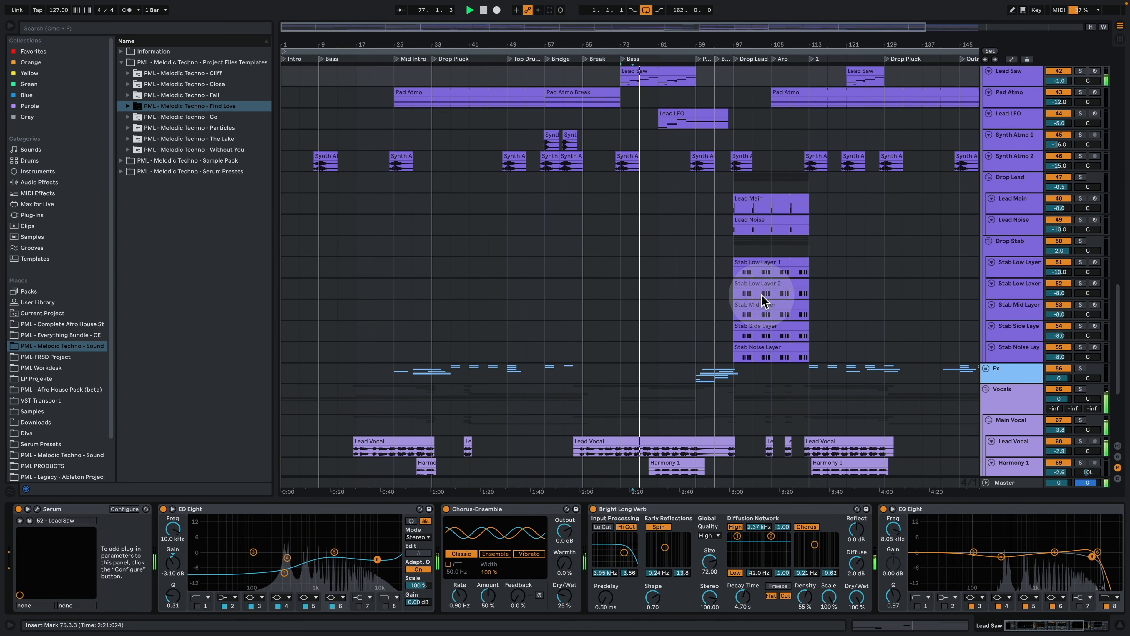
key("super+alt+l")
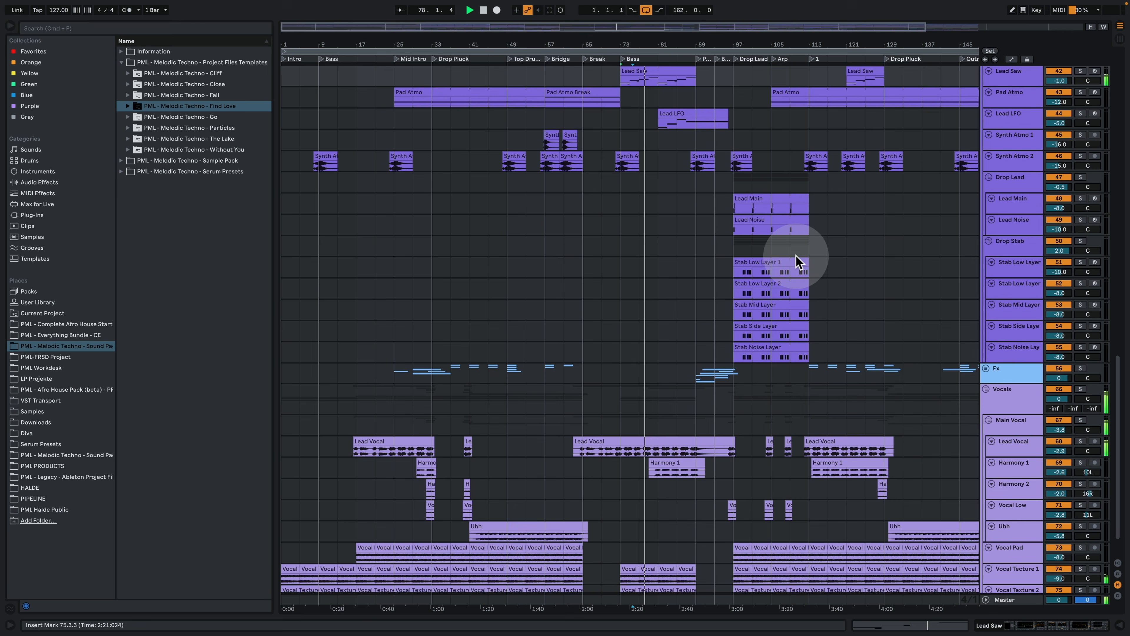
- Select the Lead LFO clip and play the arrangement from bar 85
scroll(807, 311, "up", 8)
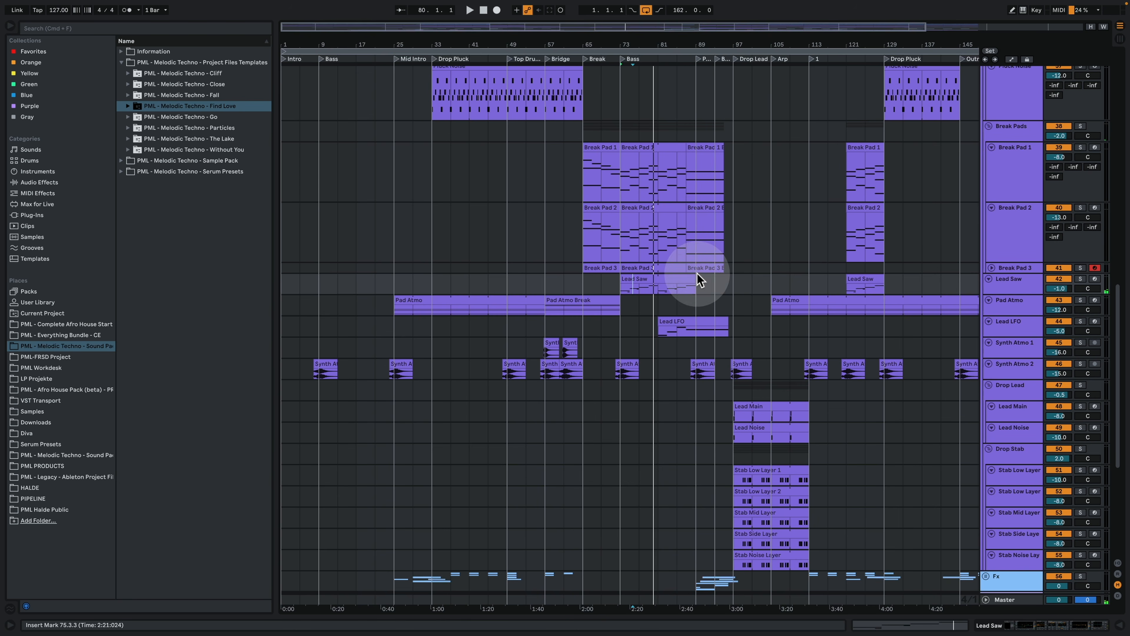
left_click(667, 323)
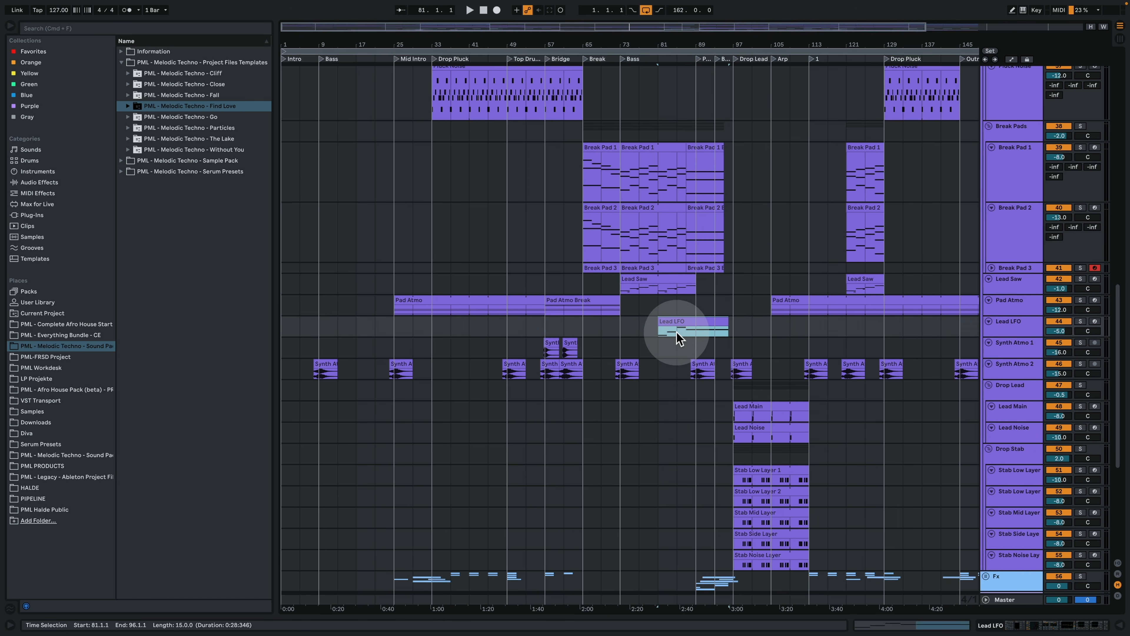
key("space")
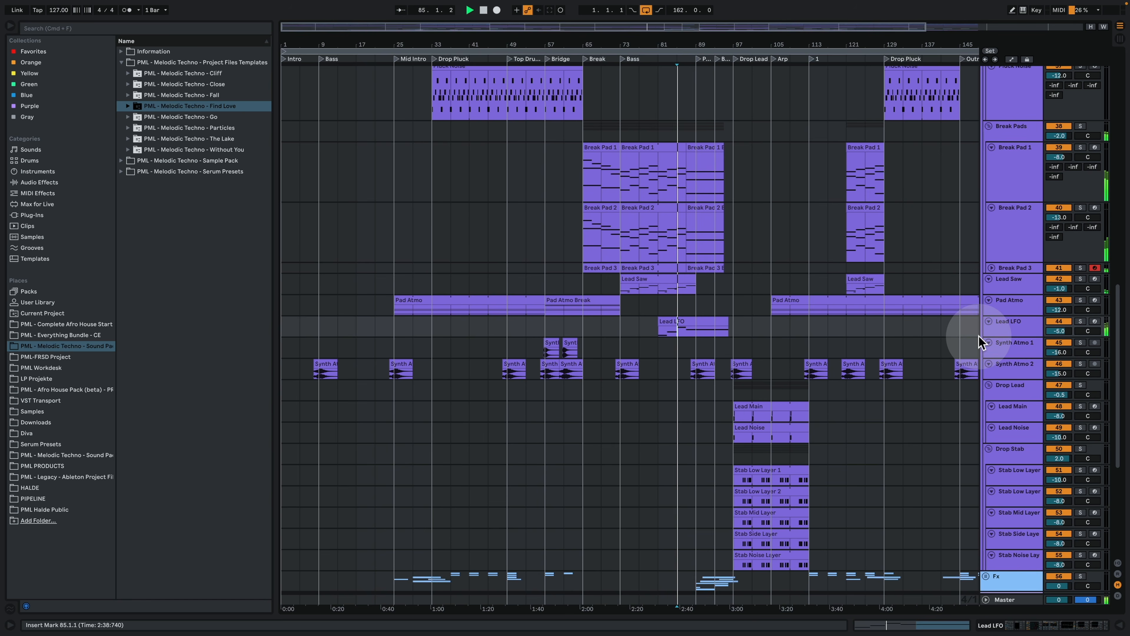
- Inspect the Lead LFO track's devices, open its Serum synth to view the patch, and close the plug-in window
double_click(1013, 330)
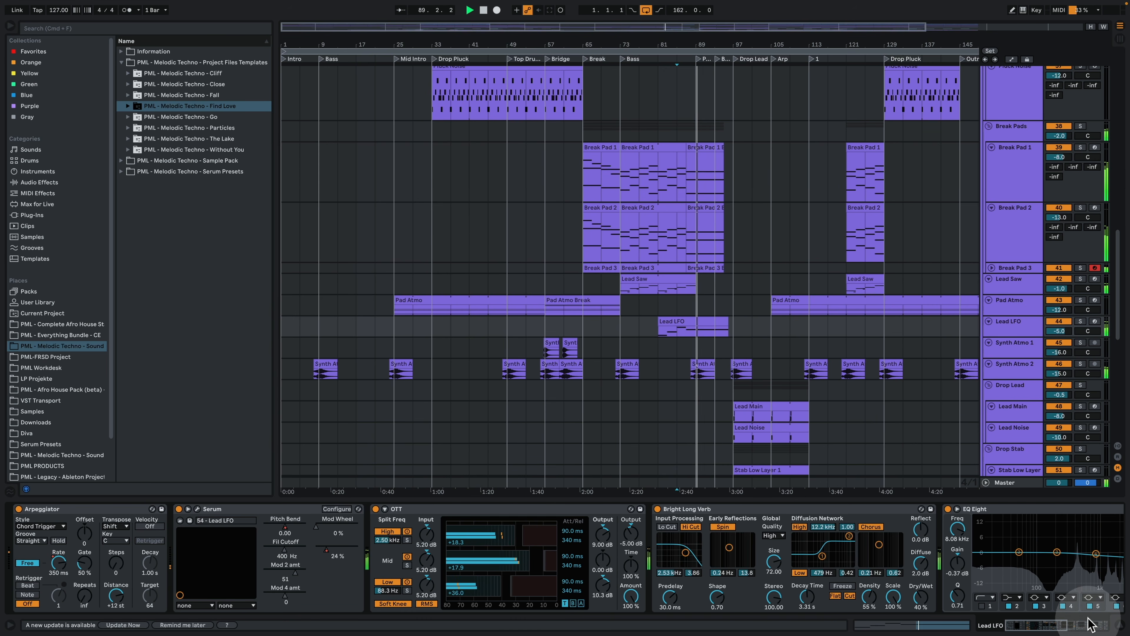
left_click(1119, 626)
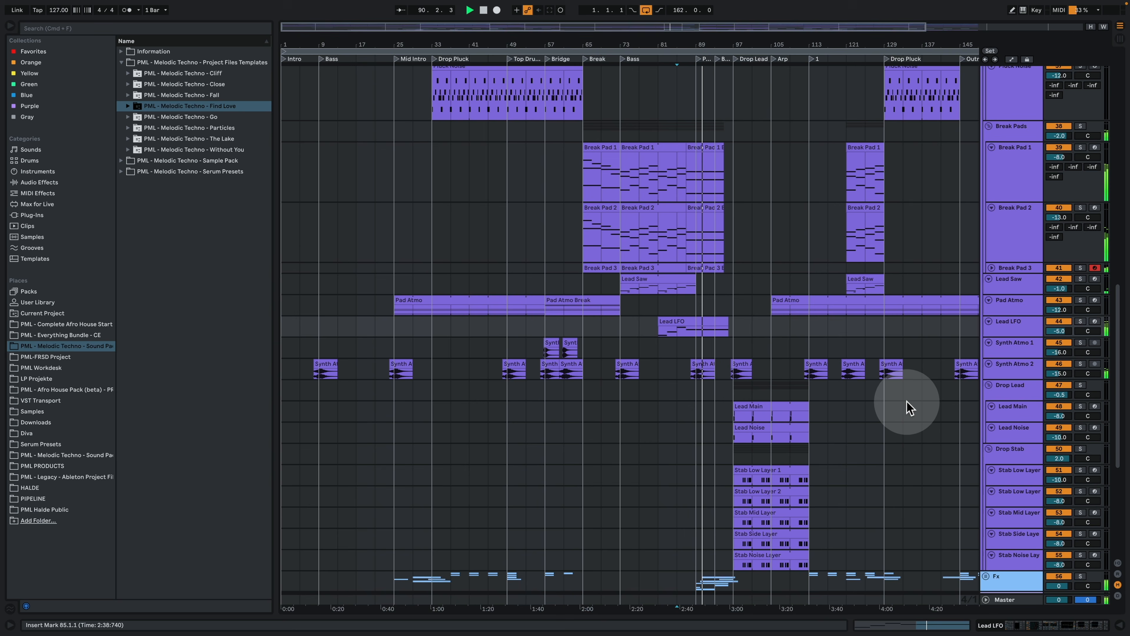
double_click(1015, 322)
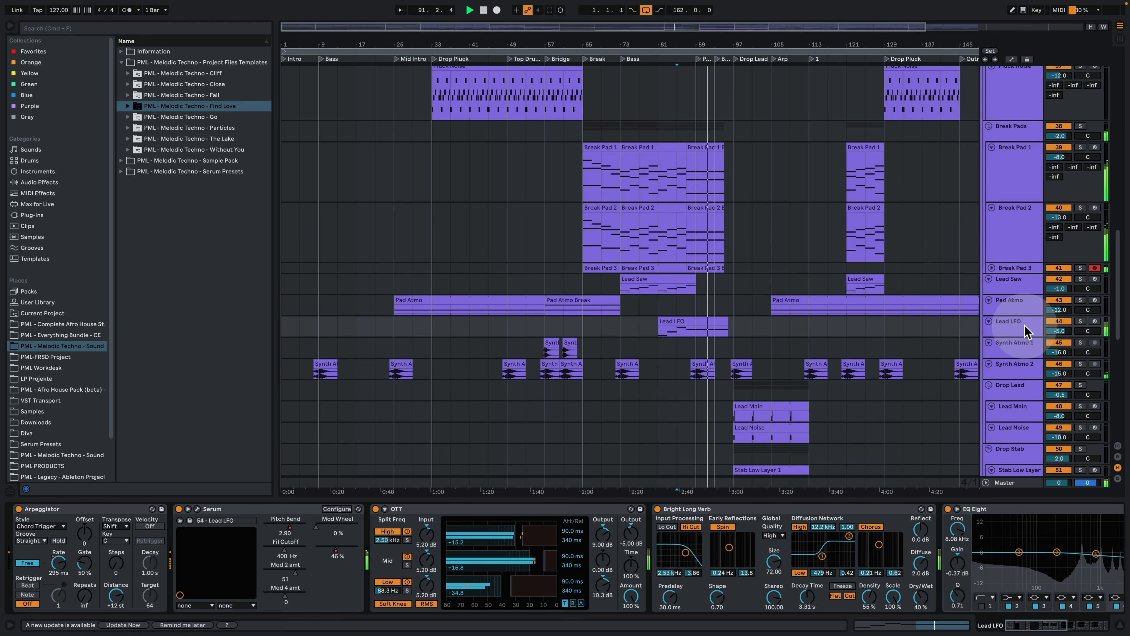
left_click(198, 508)
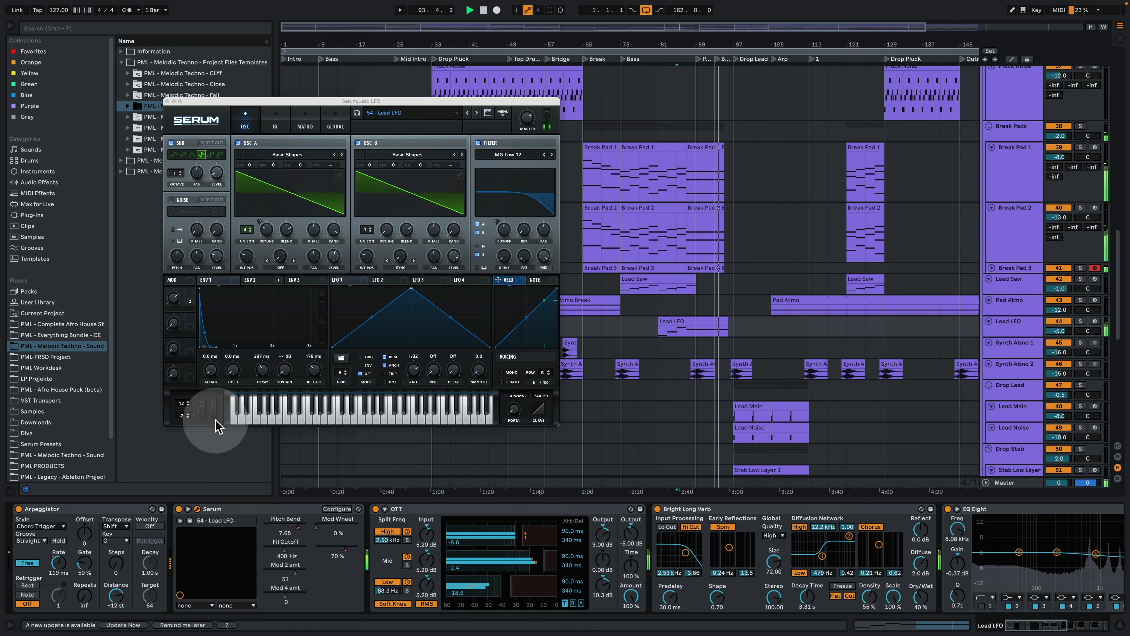
left_click(167, 101)
- Stop playback during the Drop Lead section and enlarge the Low Layer 1 track in the Bass Mid group
scroll(833, 273, "up", 15)
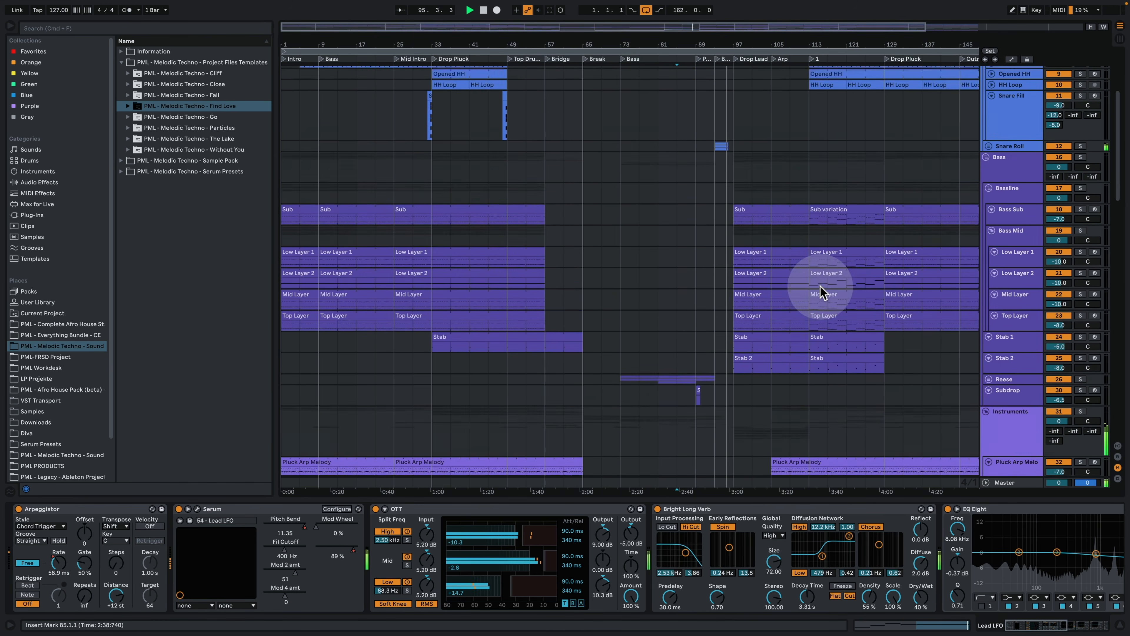
scroll(821, 292, "up", 5)
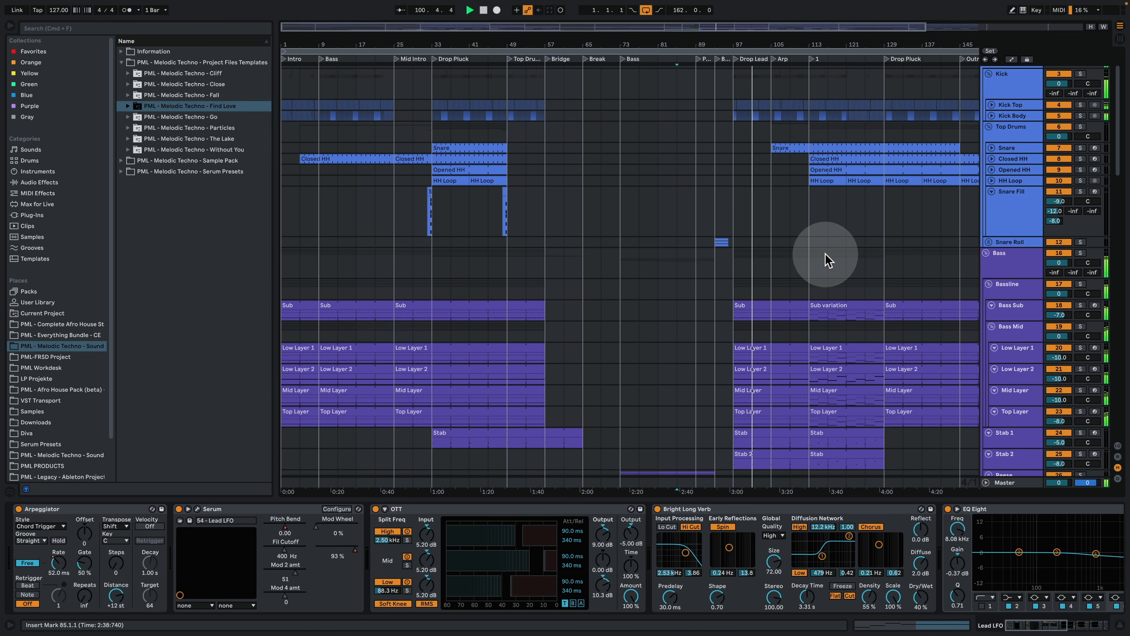
left_click(770, 60)
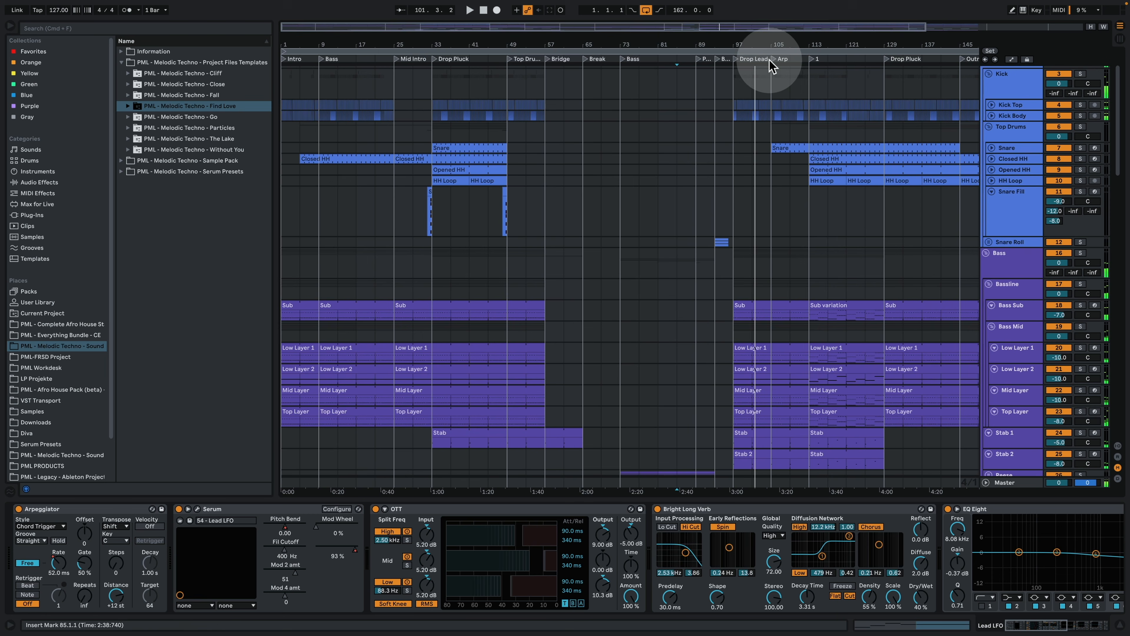
left_click(767, 61)
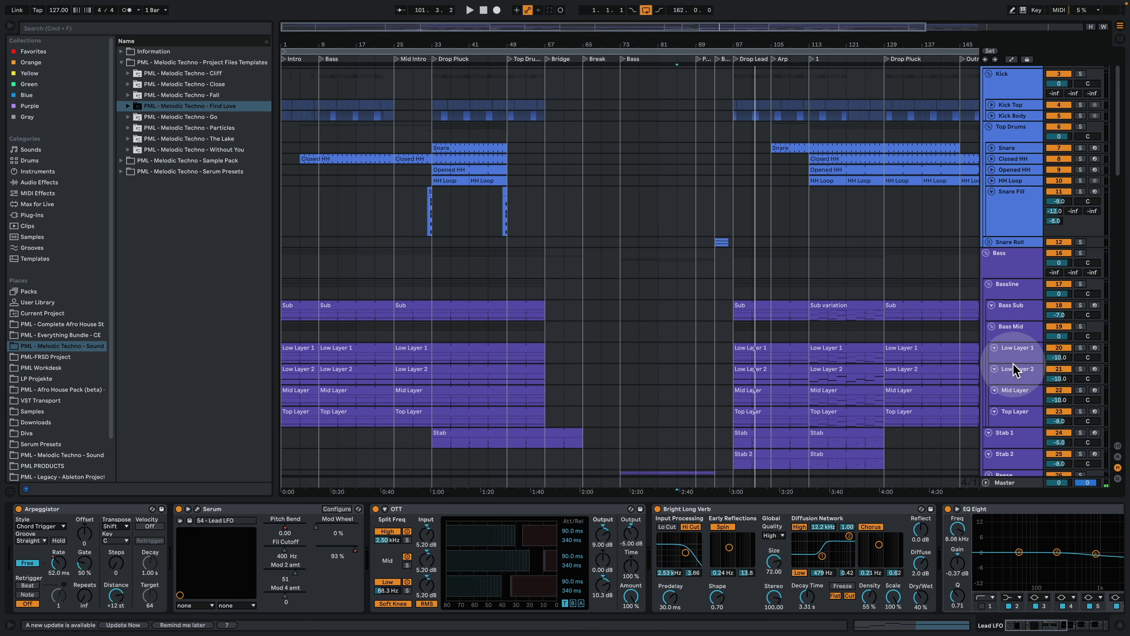
left_click_drag(1008, 363, 995, 403)
left_click(738, 391)
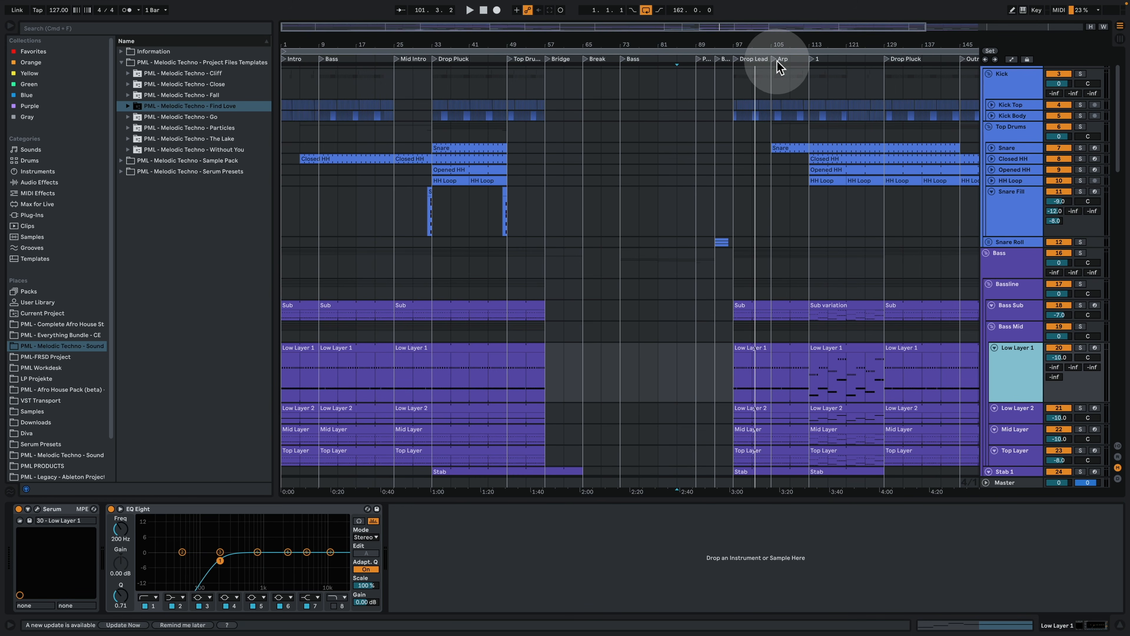
- Play the arrangement from the Arp locator at bar 105 and inspect the Pluck Arp Melody clip's notes and the track's devices
key("space")
scroll(833, 220, "down", 10)
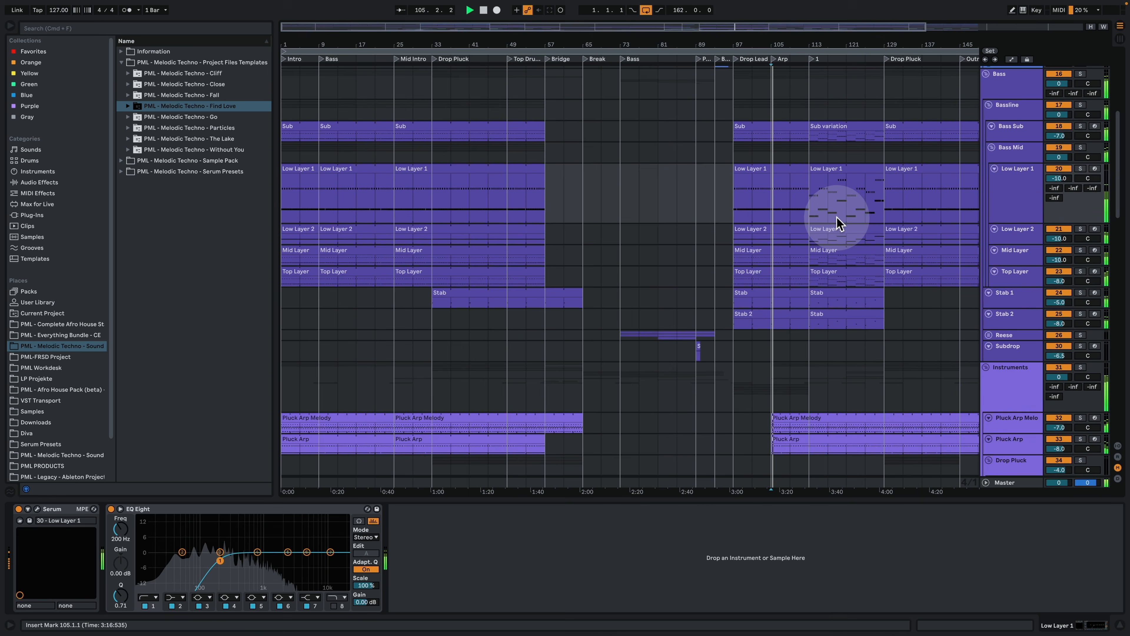
double_click(784, 273)
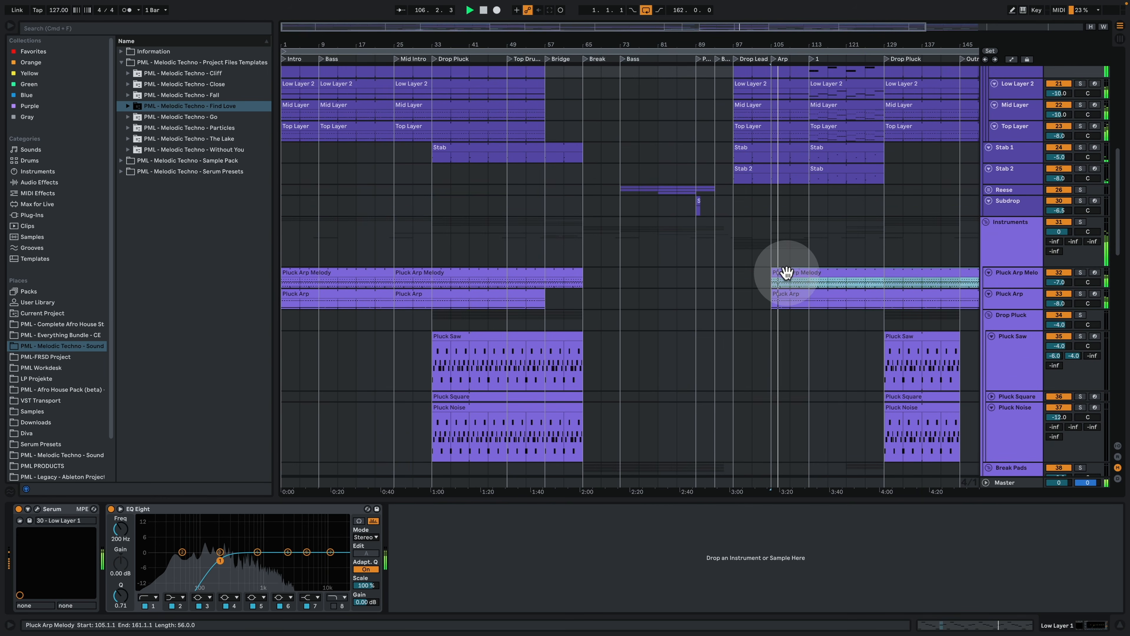
left_click(829, 350)
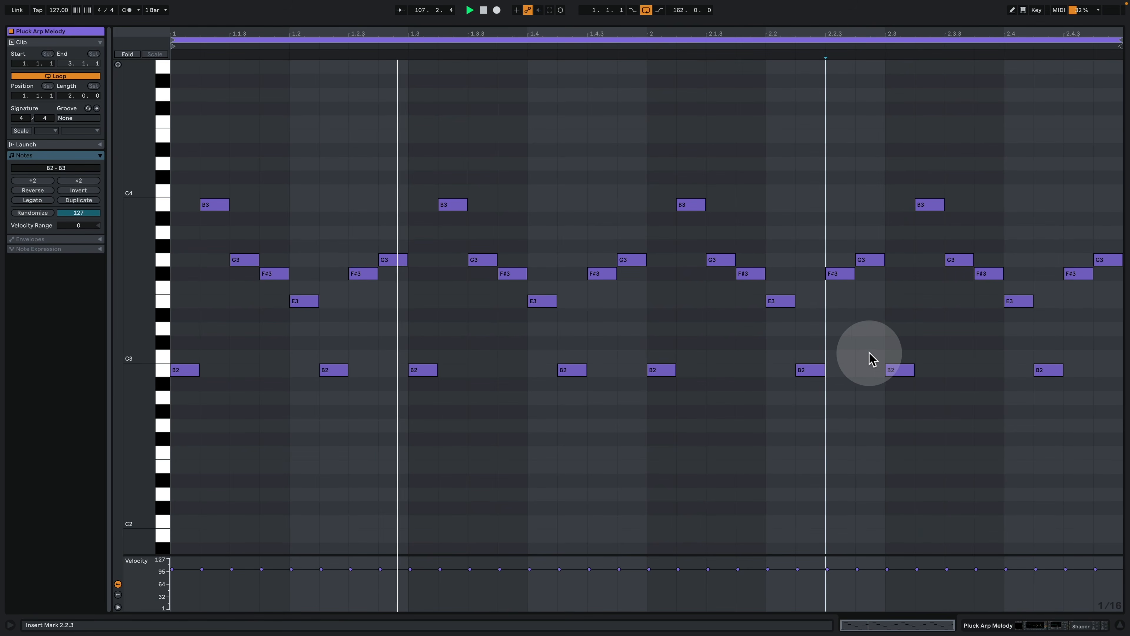
left_click(1060, 622)
scroll(810, 236, "up", 10)
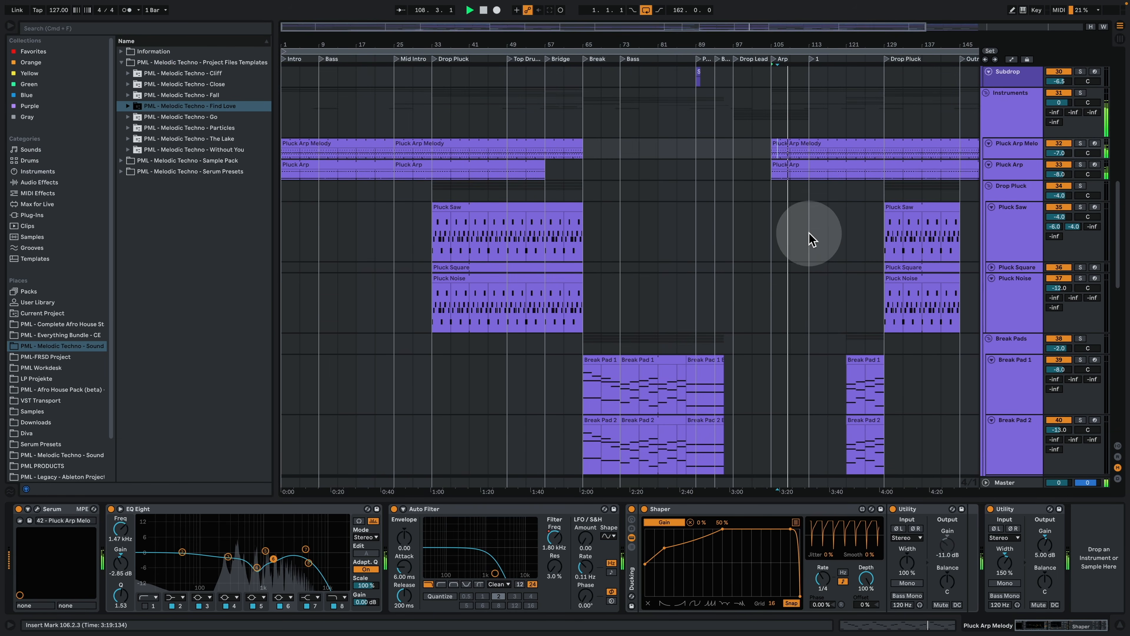
- Play the arrangement from the locator at bar 113 and reduce the height of the Pluck Saw and Pluck Noise tracks
key("space")
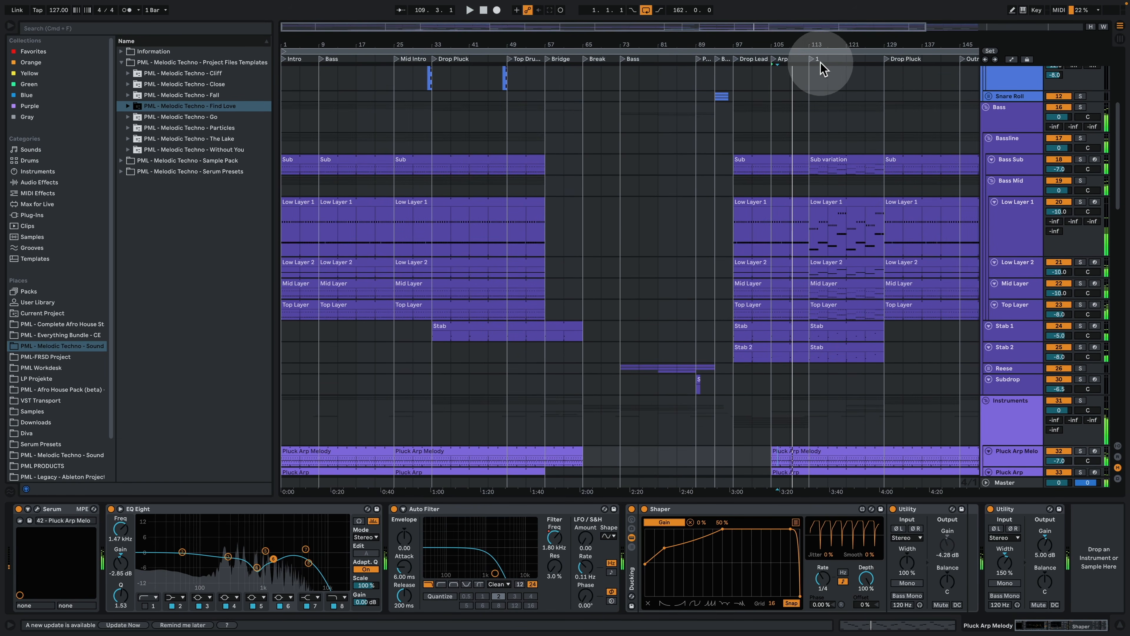
left_click(812, 62)
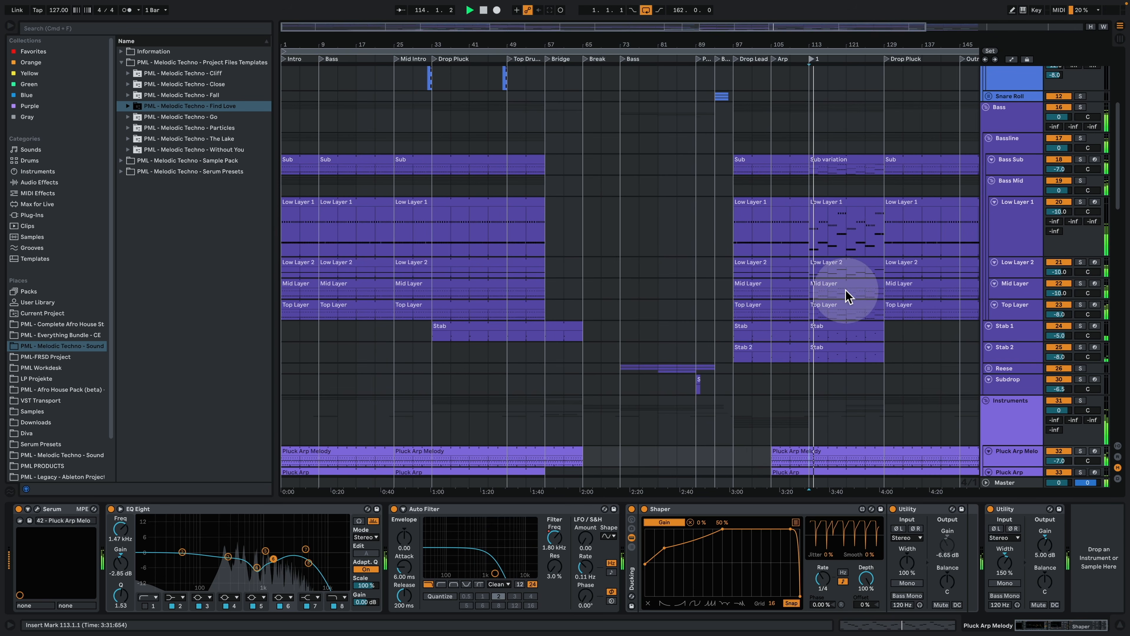
scroll(845, 298, "down", 5)
scroll(841, 302, "down", 6)
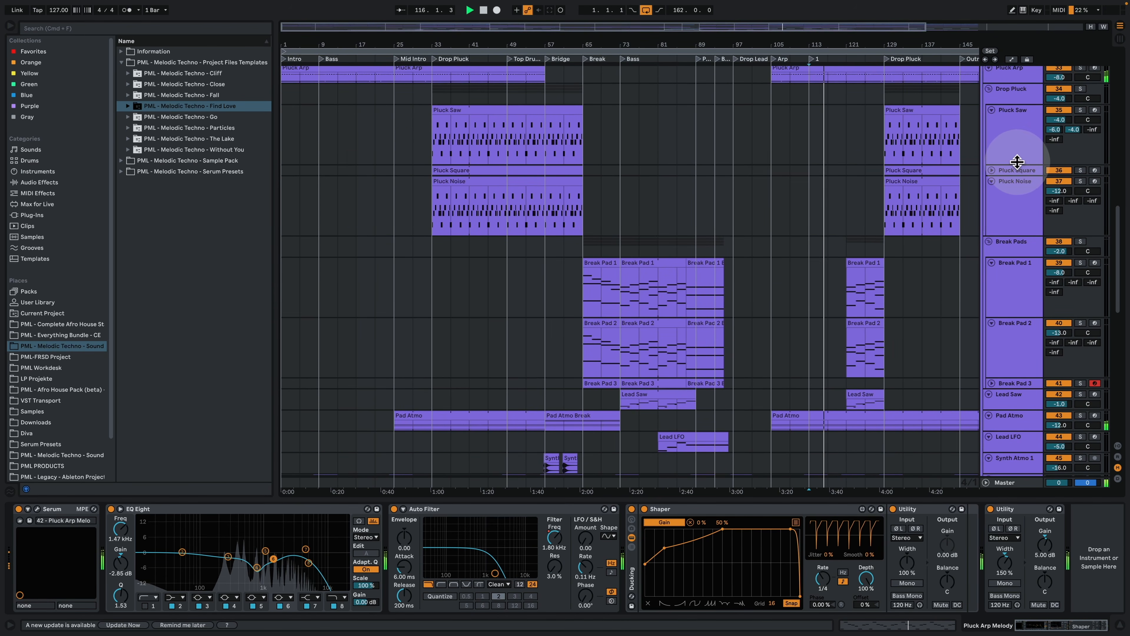
left_click_drag(1019, 163, 1022, 147)
left_click(1015, 178)
- Inspect the Lead Vocal clip starting at bar 112 and the track's effects, then hide the detail view
scroll(931, 323, "down", 5)
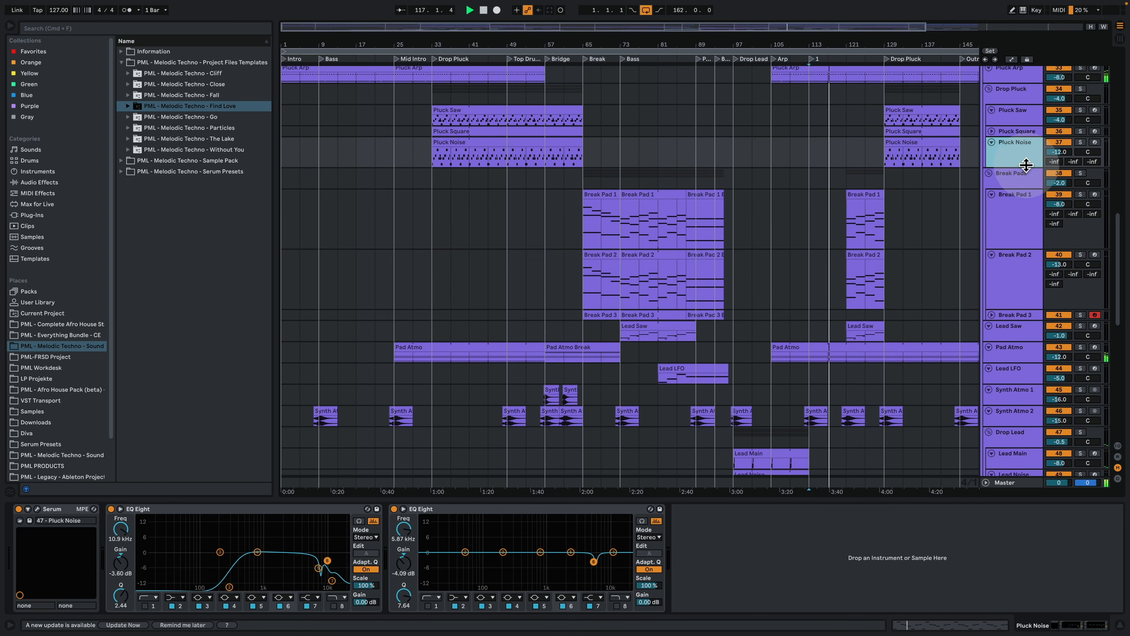
scroll(929, 324, "down", 5)
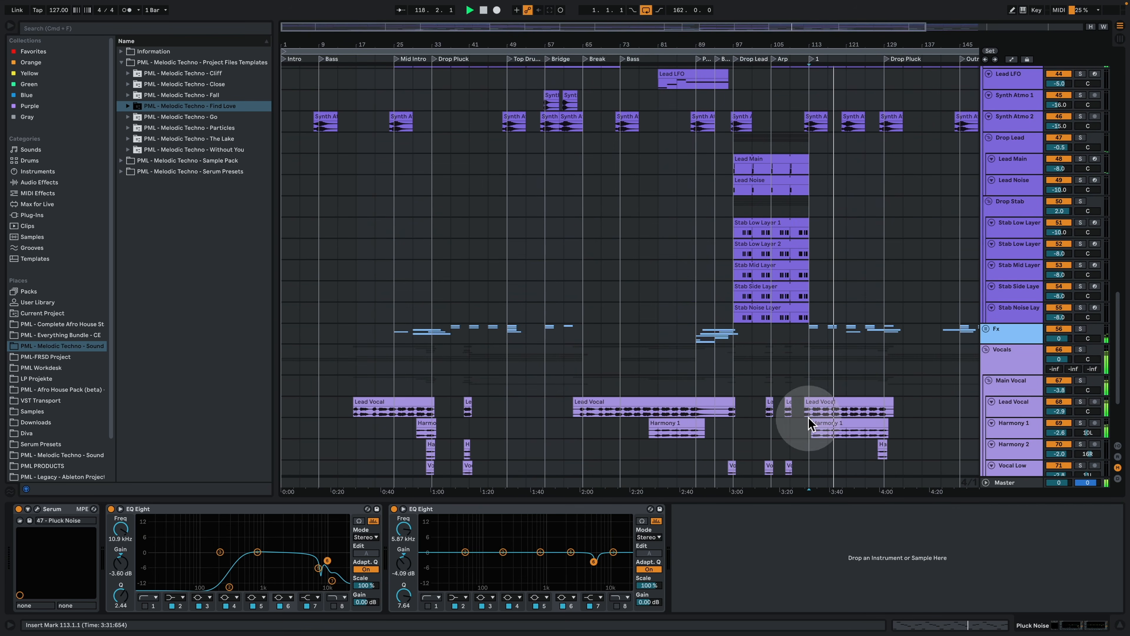
double_click(842, 404)
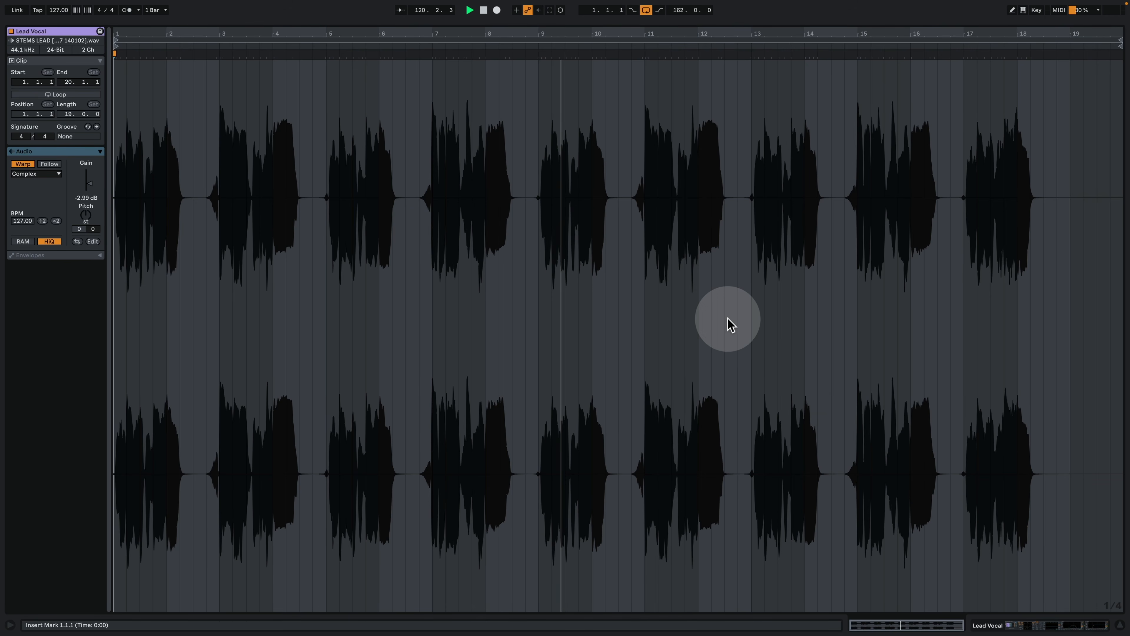
left_click(1057, 625)
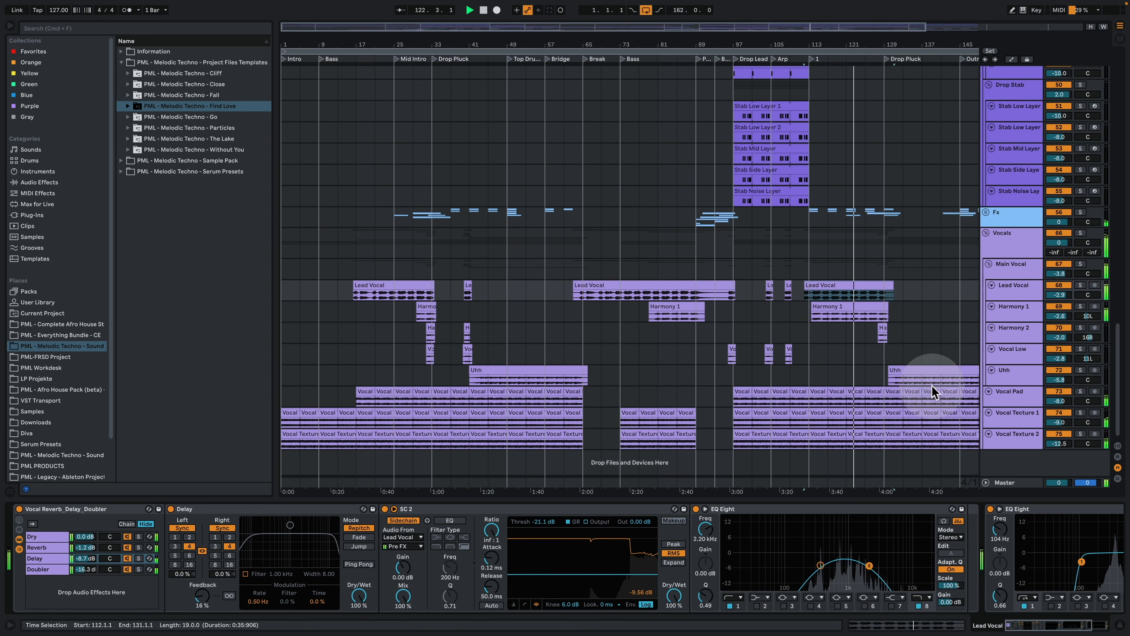
left_click(1120, 625)
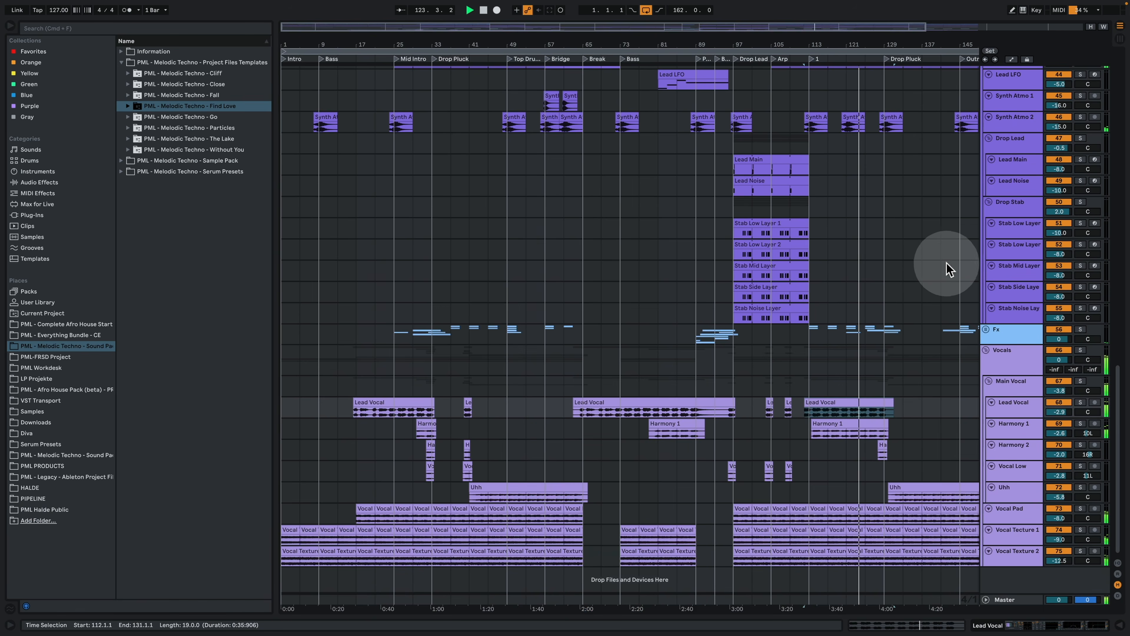
- Inspect the chords of the Break Pad 1 clip at bar 121 at a readable zoom and view the track's devices
scroll(937, 306, "up", 10)
scroll(925, 277, "up", 3)
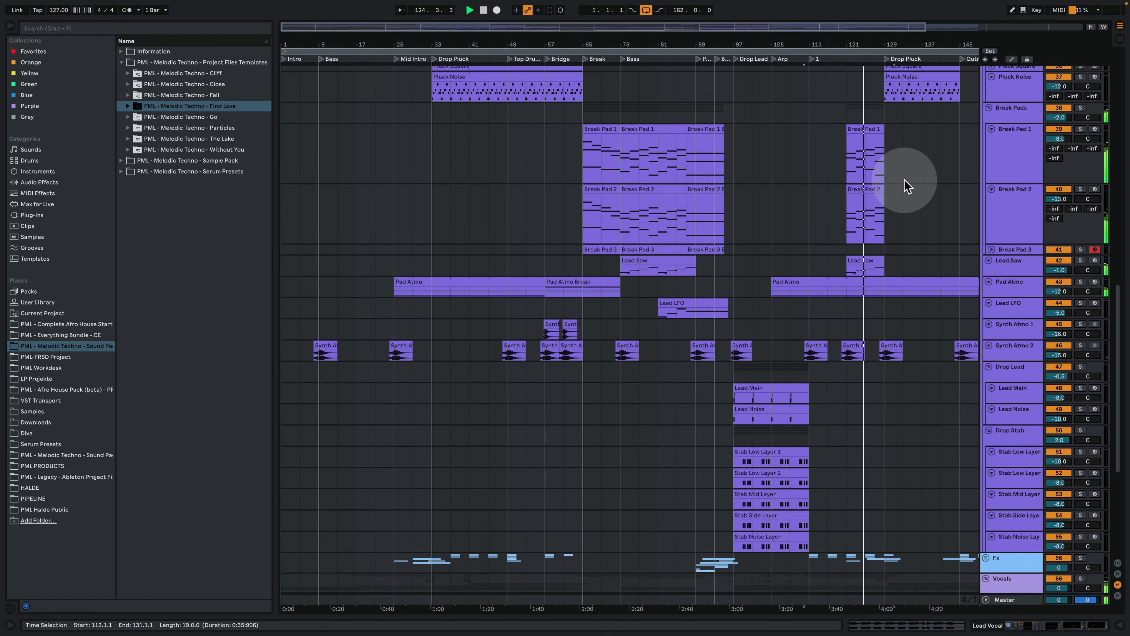
double_click(883, 136)
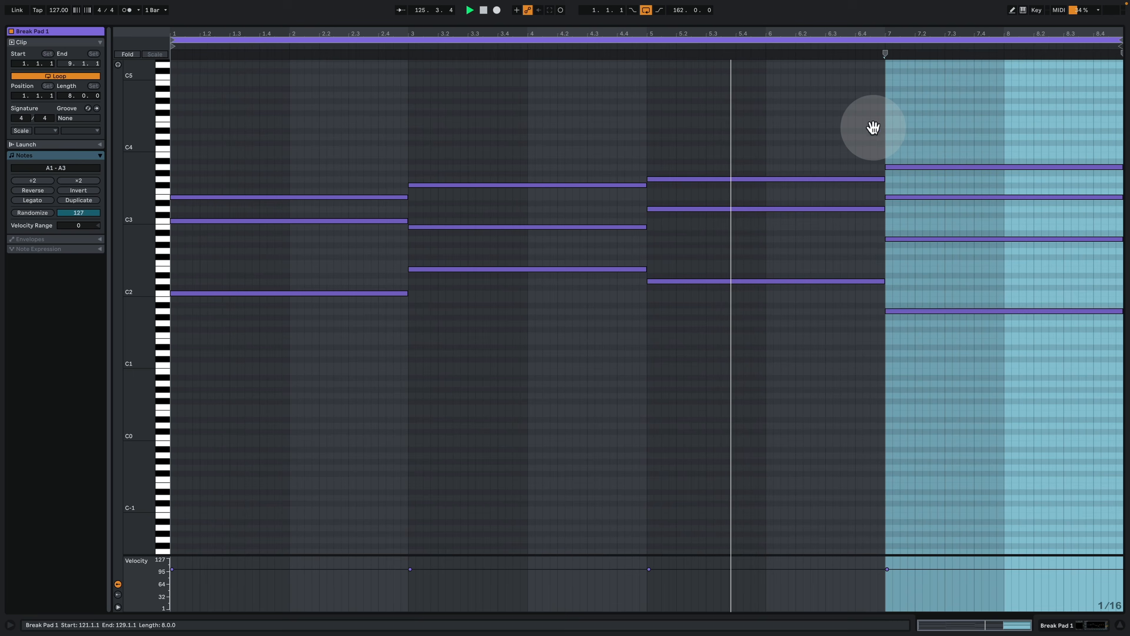
left_click(872, 126)
left_click_drag(139, 264, 178, 284)
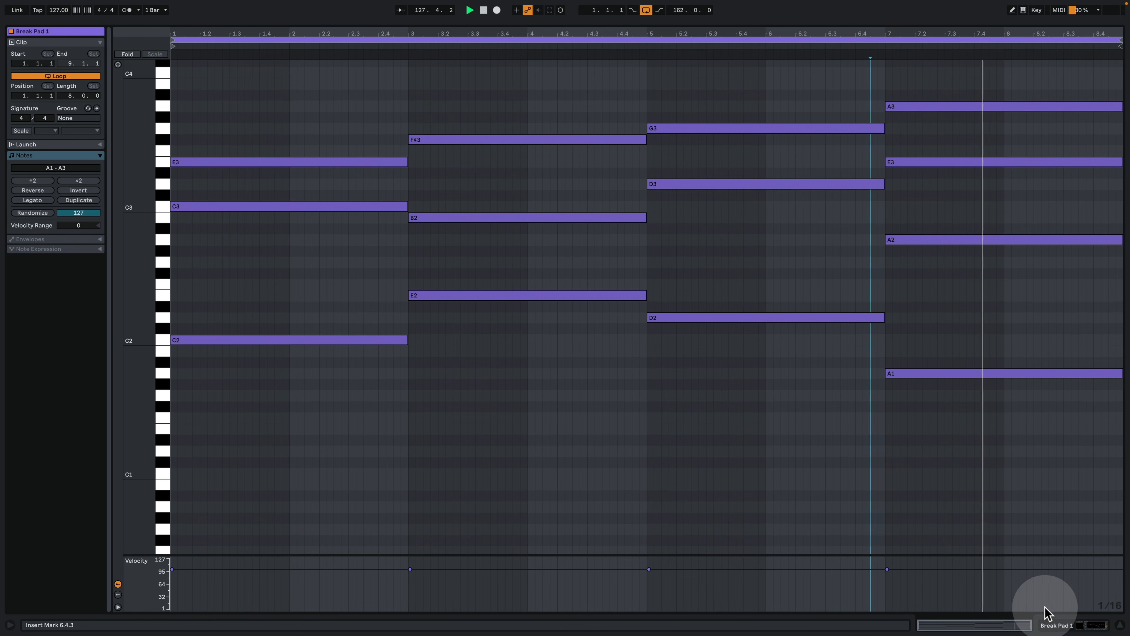
left_click(1055, 625)
- Fit the timeline through the End and loop locators, hide the detail view and stop playback
scroll(734, 209, "up", 5)
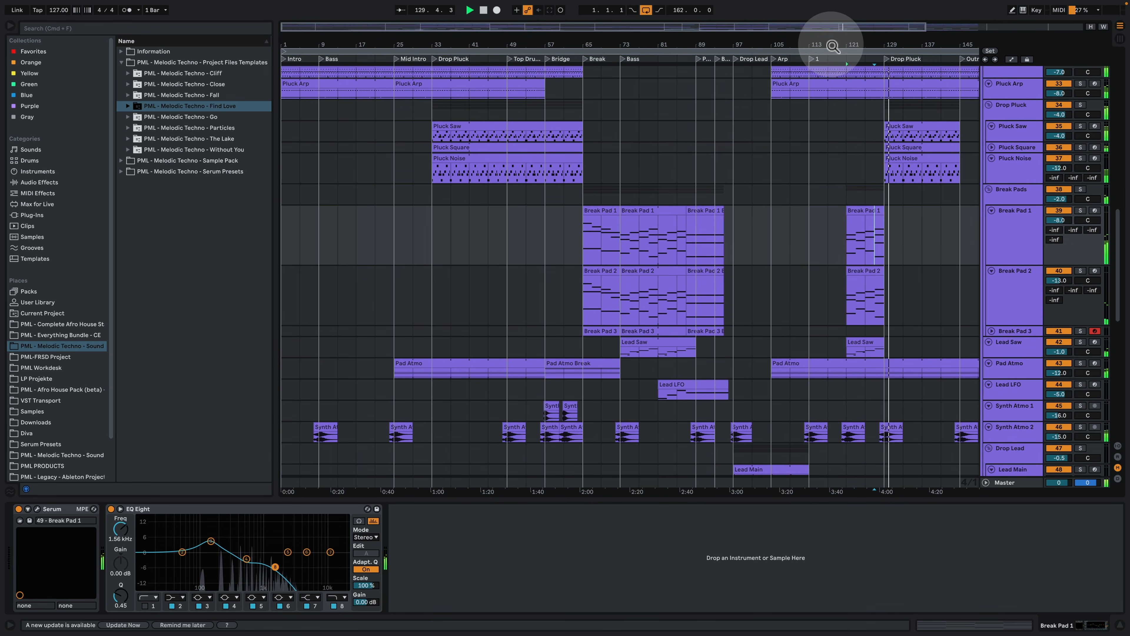
left_click_drag(831, 44, 723, 27)
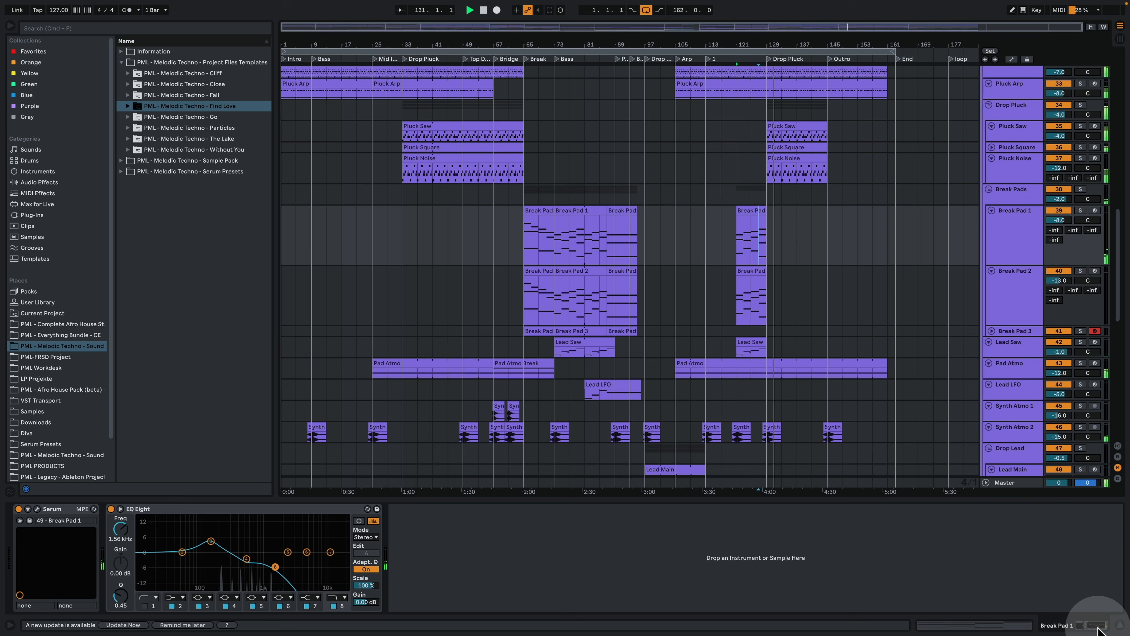
left_click(1118, 625)
scroll(803, 295, "up", 4)
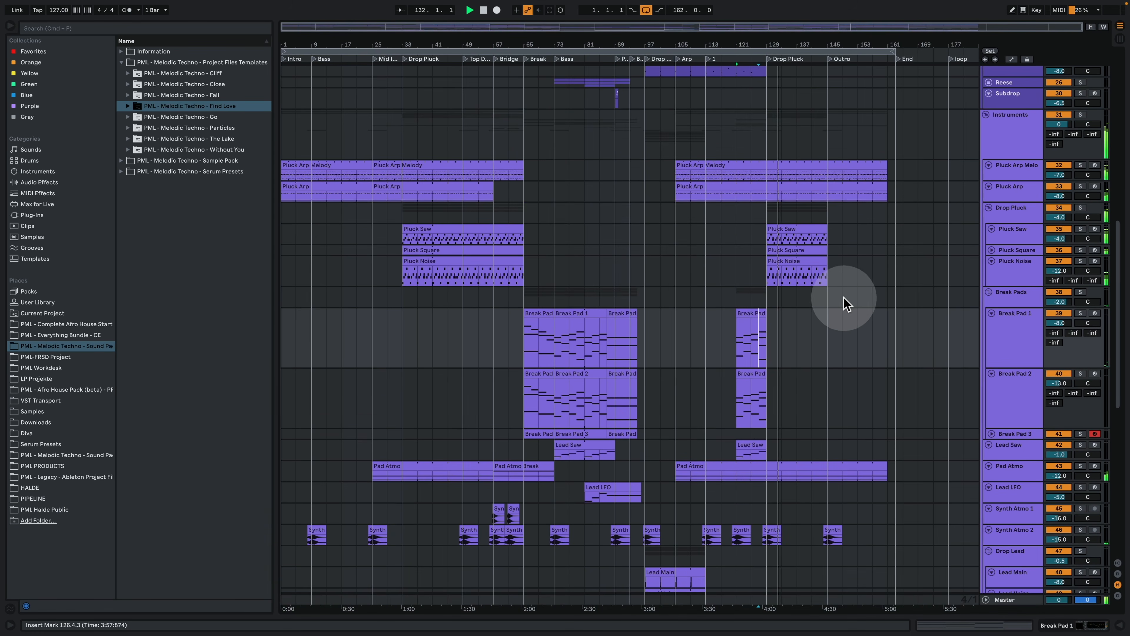
scroll(783, 231, "up", 2)
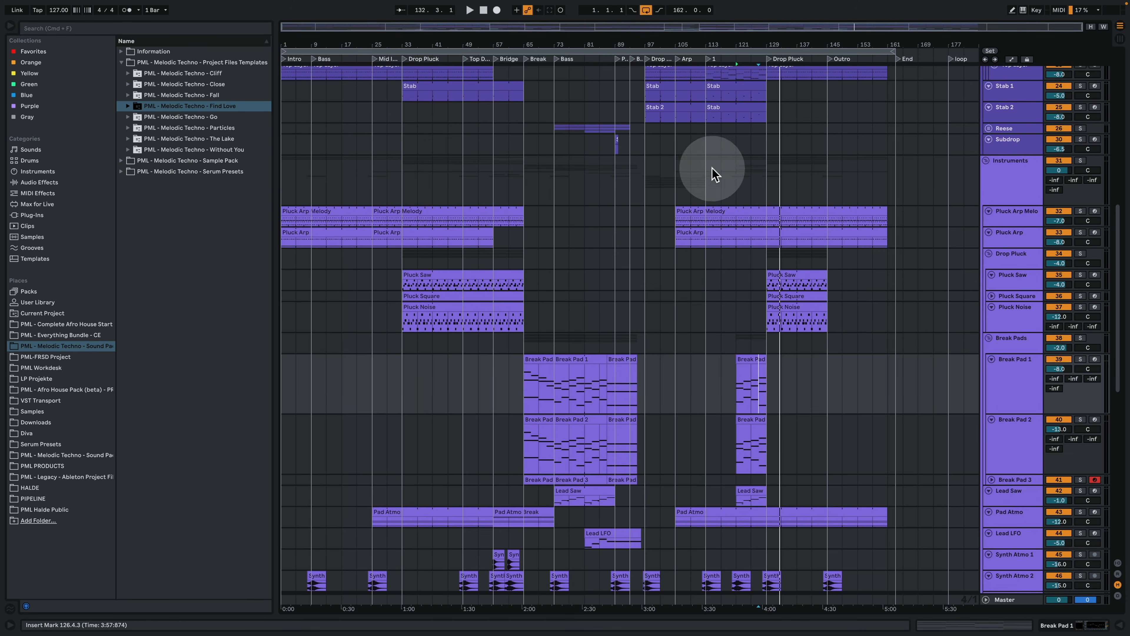
- Fold the Bass group and examine the drum tracks across the arrangement
scroll(758, 275, "up", 3)
scroll(777, 356, "up", 4)
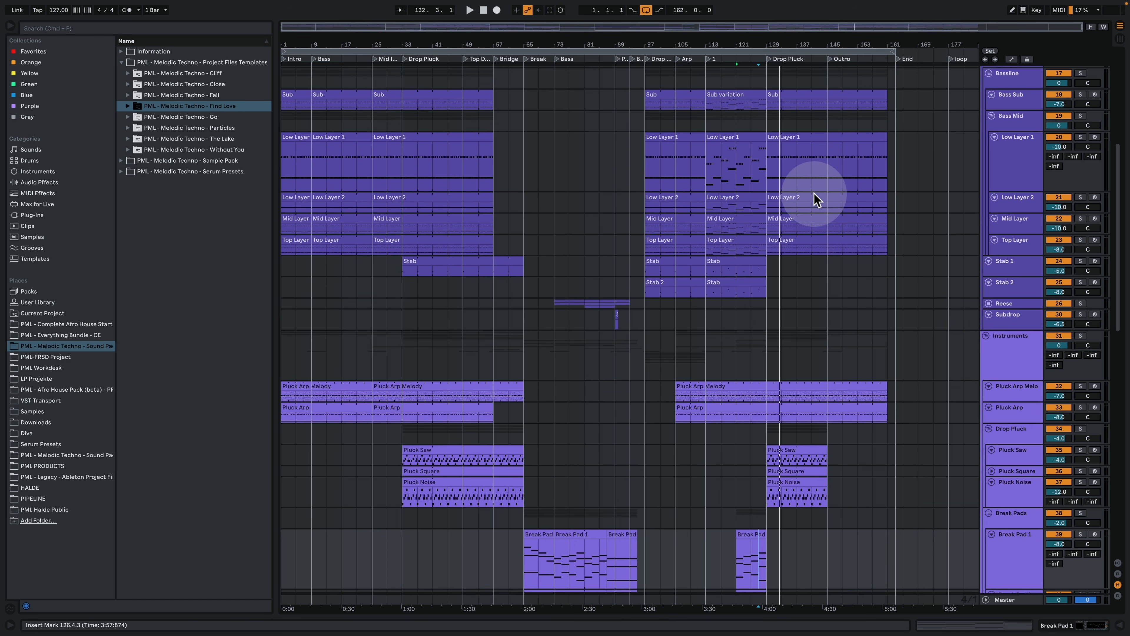
scroll(854, 267, "up", 5)
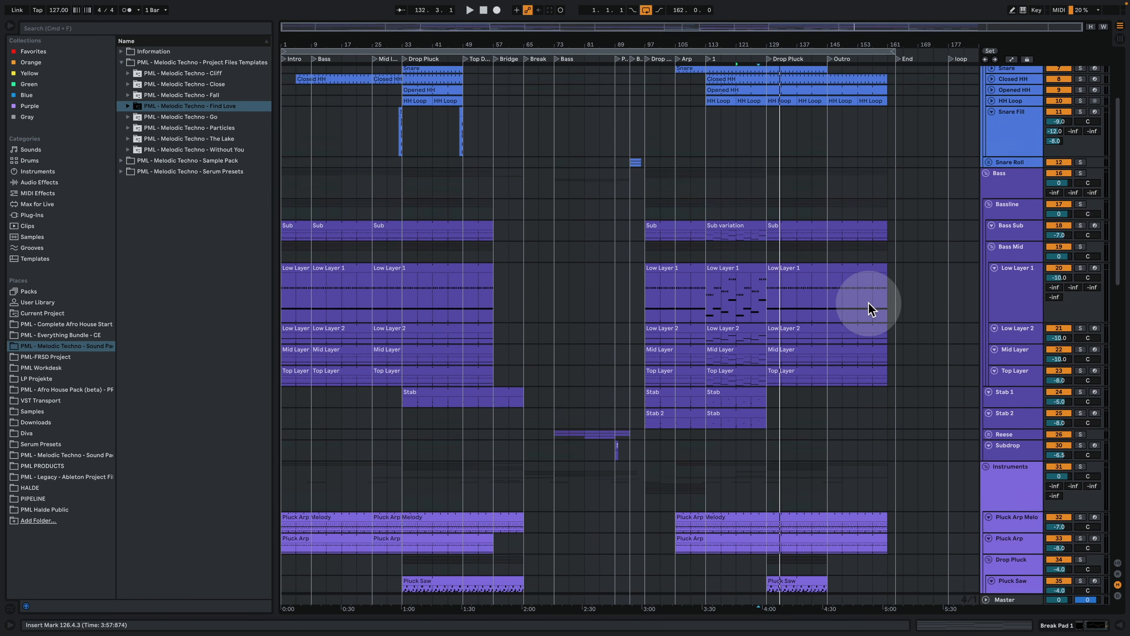
left_click(986, 198)
scroll(916, 253, "up", 3)
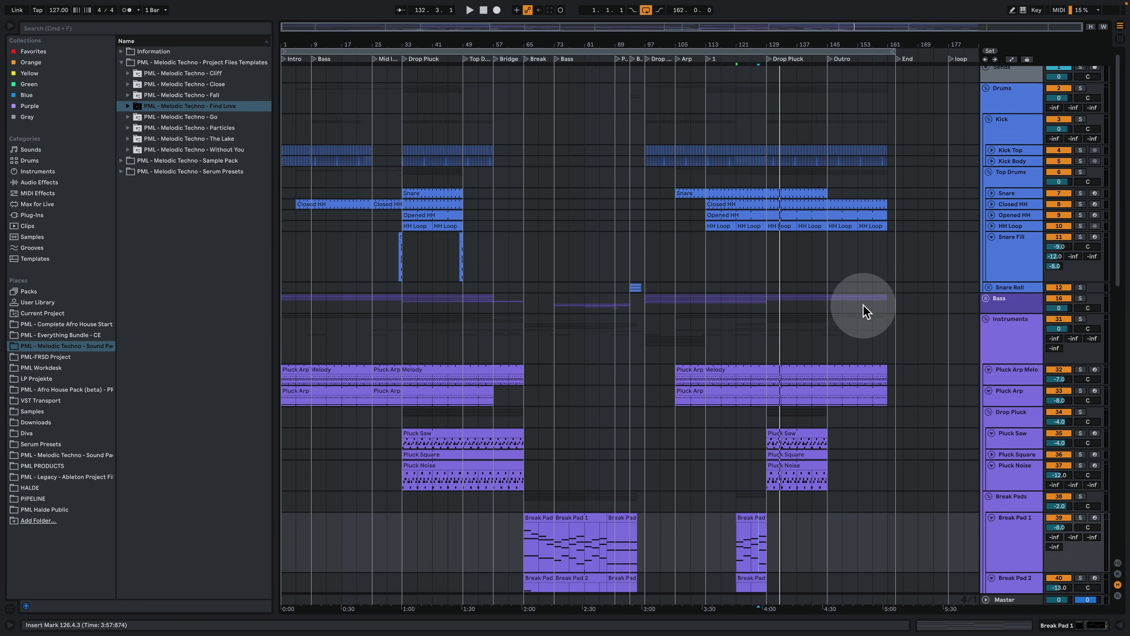
- Examine the melodic tracks down to the Drop Stab group and enlarge the timeline around the Drop Lead section
scroll(845, 308, "down", 8)
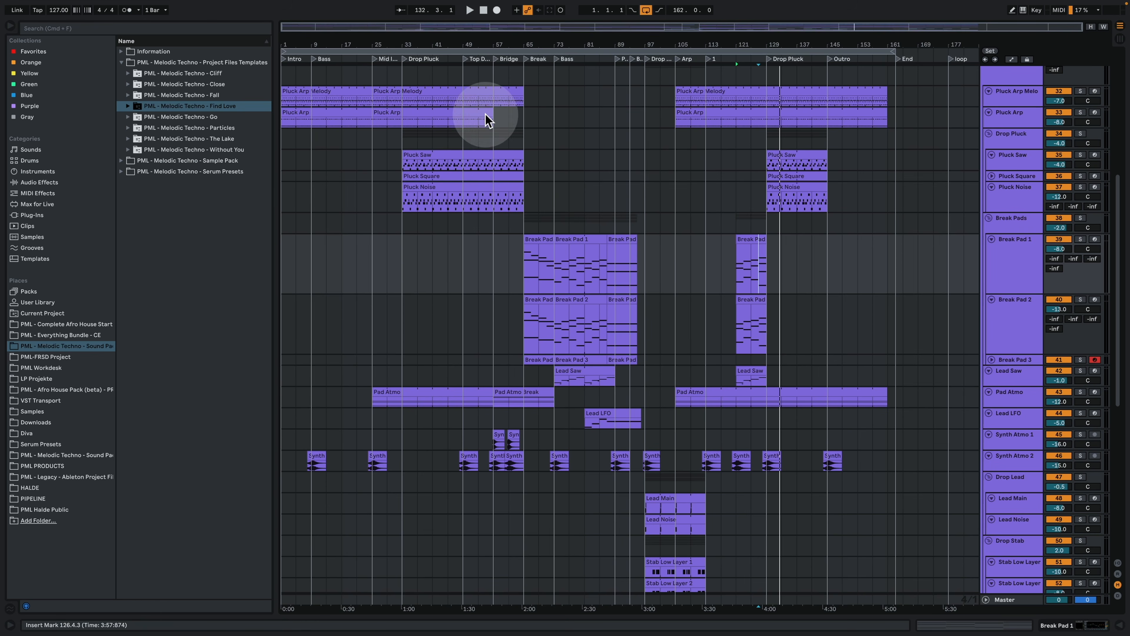
scroll(674, 383, "down", 1)
scroll(674, 383, "down", 1)
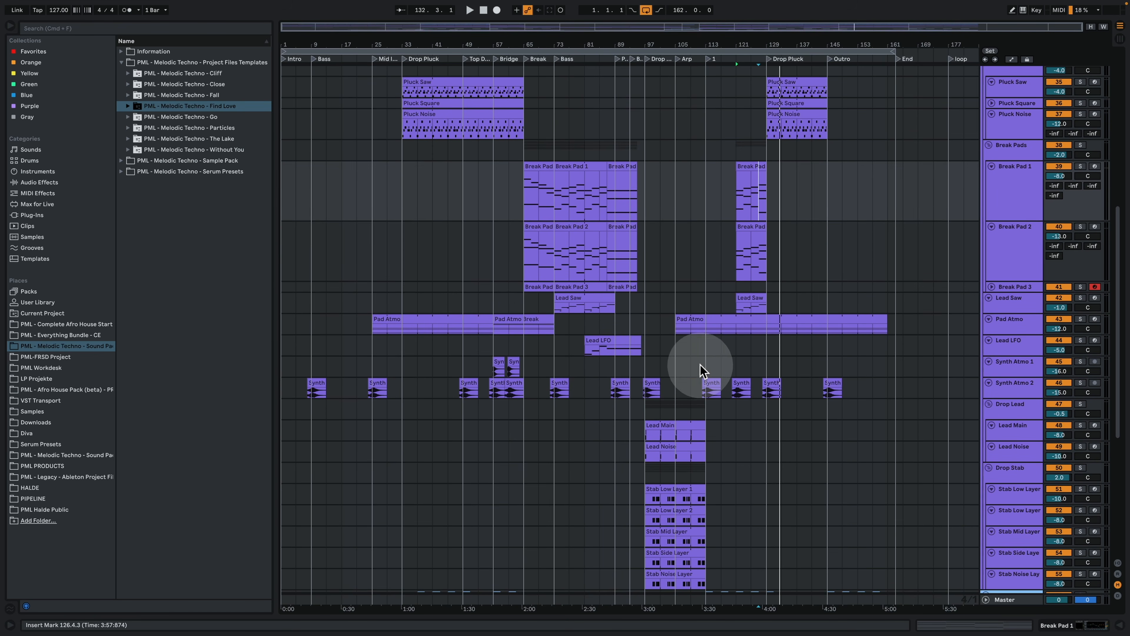
scroll(668, 409, "down", 2)
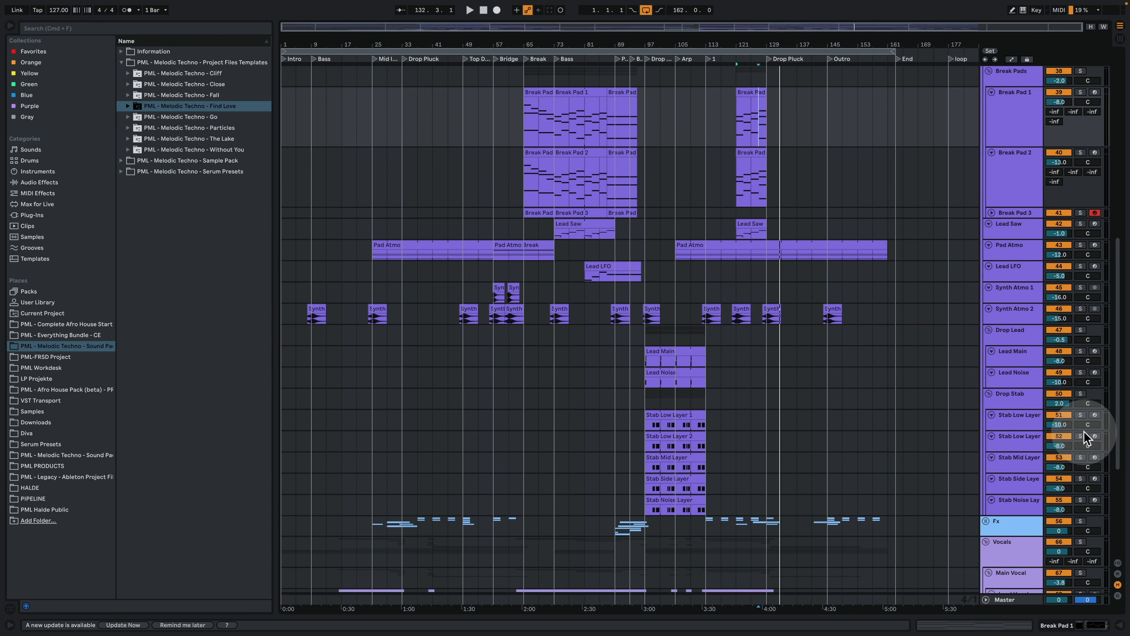
left_click_drag(652, 45, 653, 133)
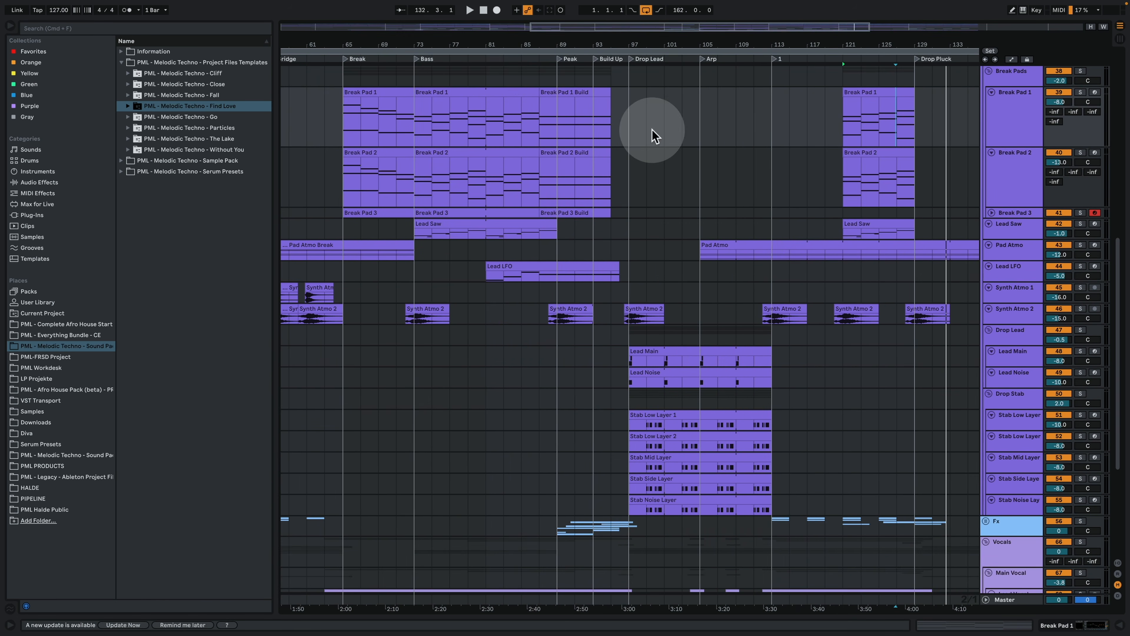
- Solo the Drop Stab group and play it from bar 99 in the Drop Lead section
left_click(646, 426)
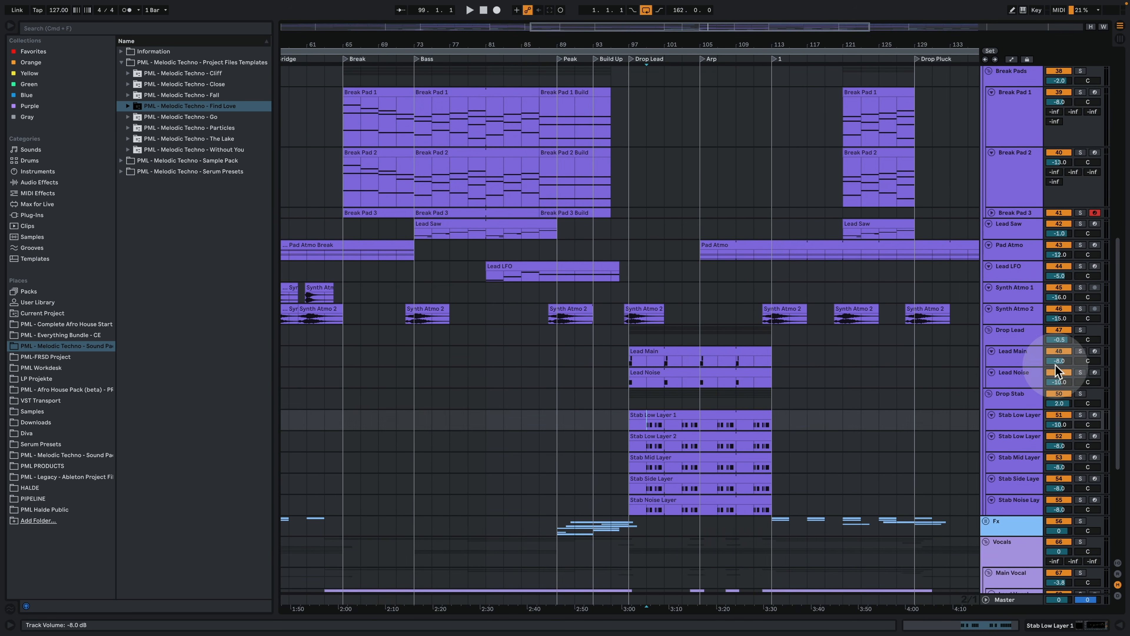
left_click(1081, 394)
key("space")
left_click(1019, 400)
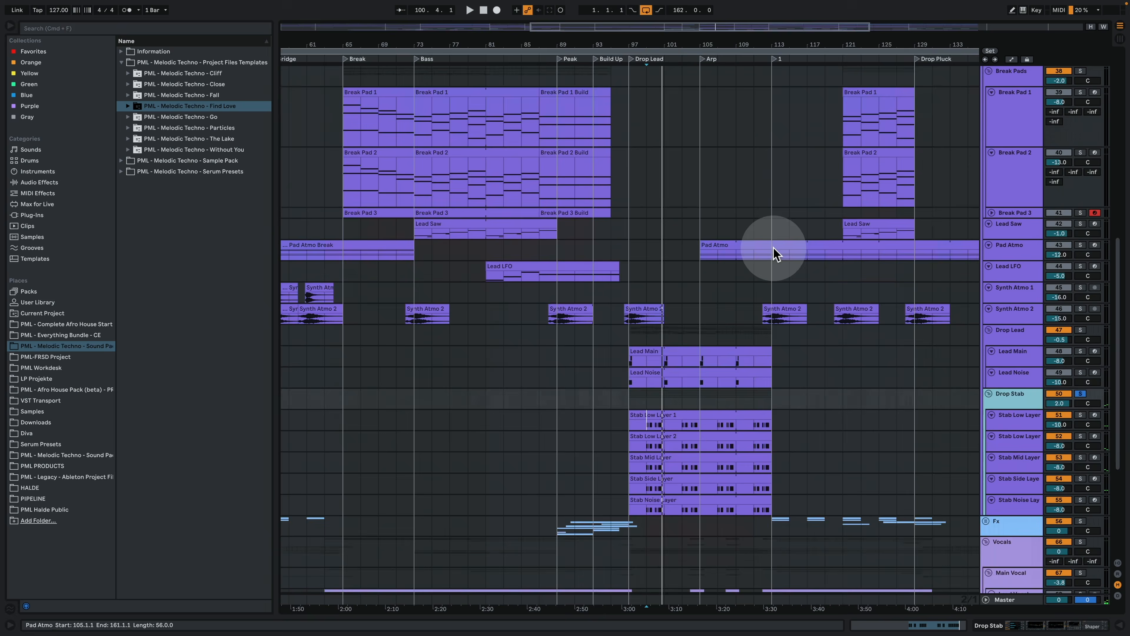
- Clear the Drop Stab solo and play the full mix from locator 1 at bar 113
scroll(777, 252, "up", 10)
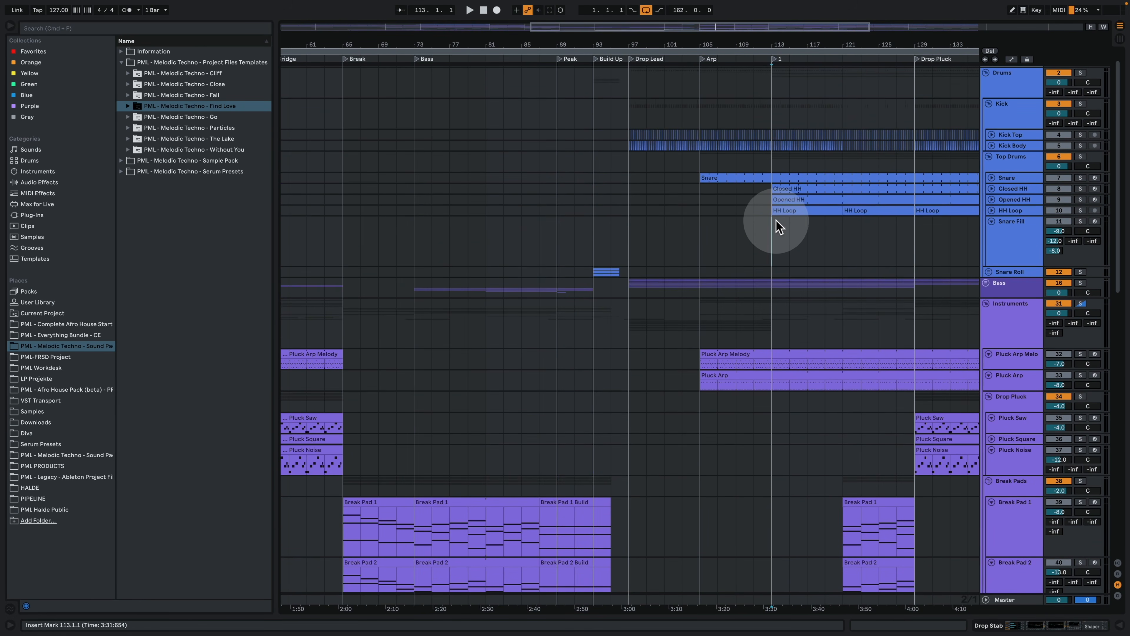
left_click(778, 227)
left_click(776, 57)
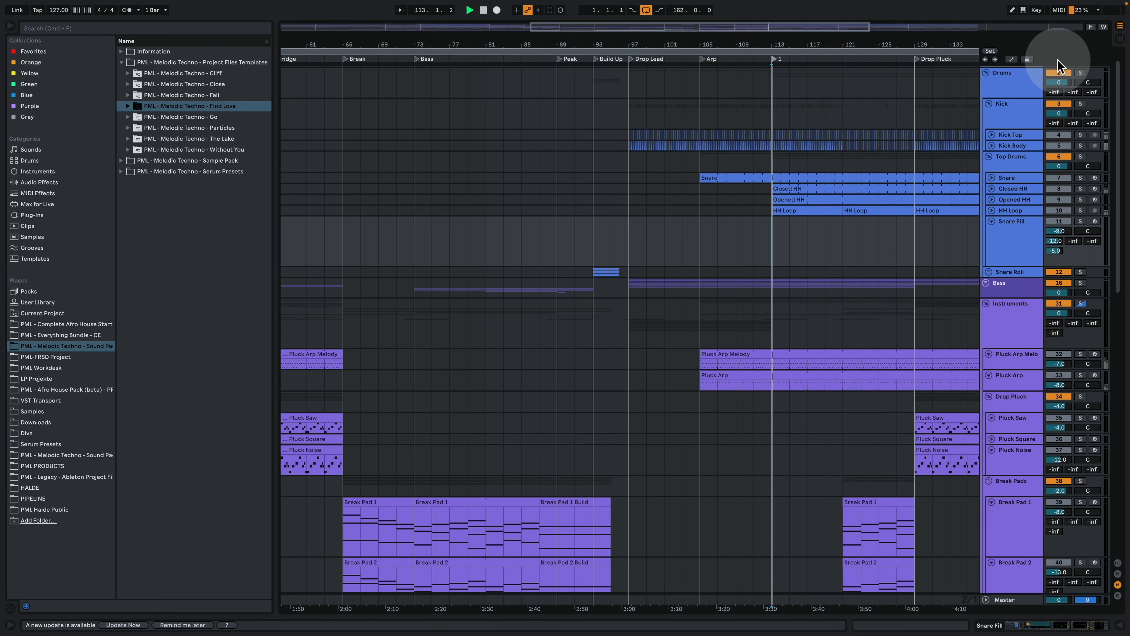
left_click(1088, 284)
left_click(1085, 283)
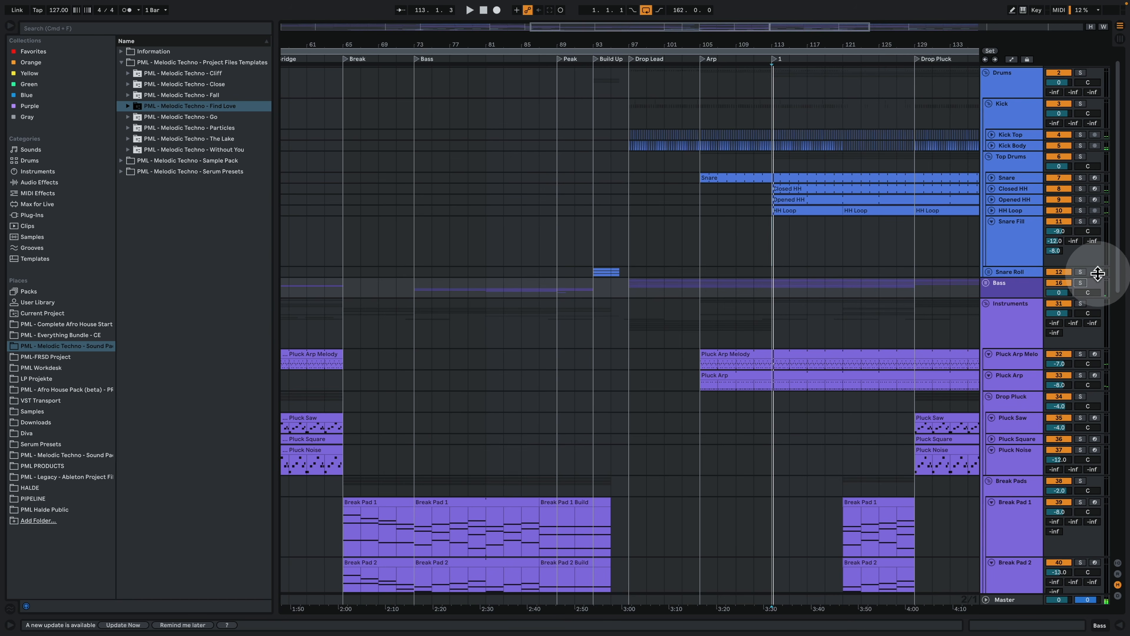
key("space")
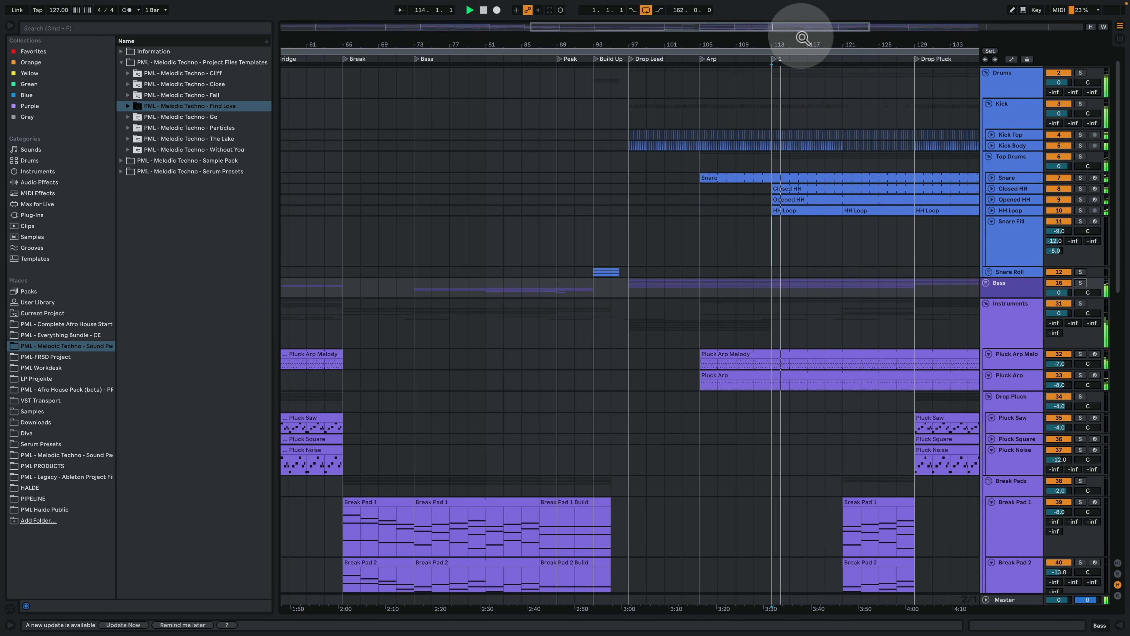
left_click_drag(806, 41, 738, 31)
key("space")
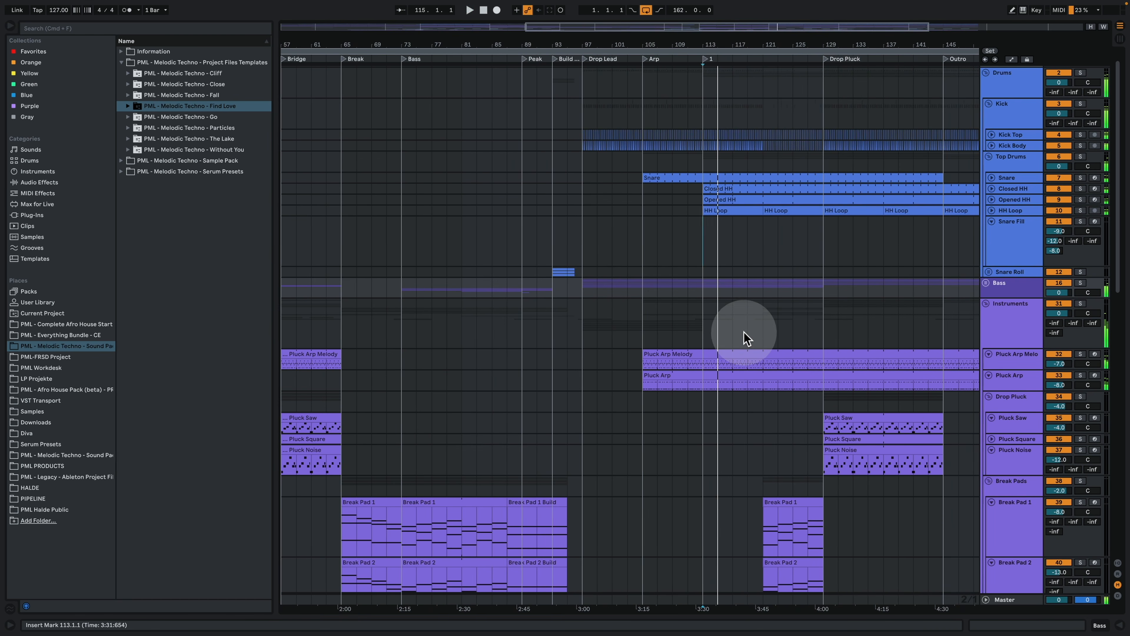
- Audition the Lead Vocal and Harmony 1 tracks in solo from bar 114, first individually and finally together
scroll(741, 353, "down", 8)
scroll(743, 356, "down", 10)
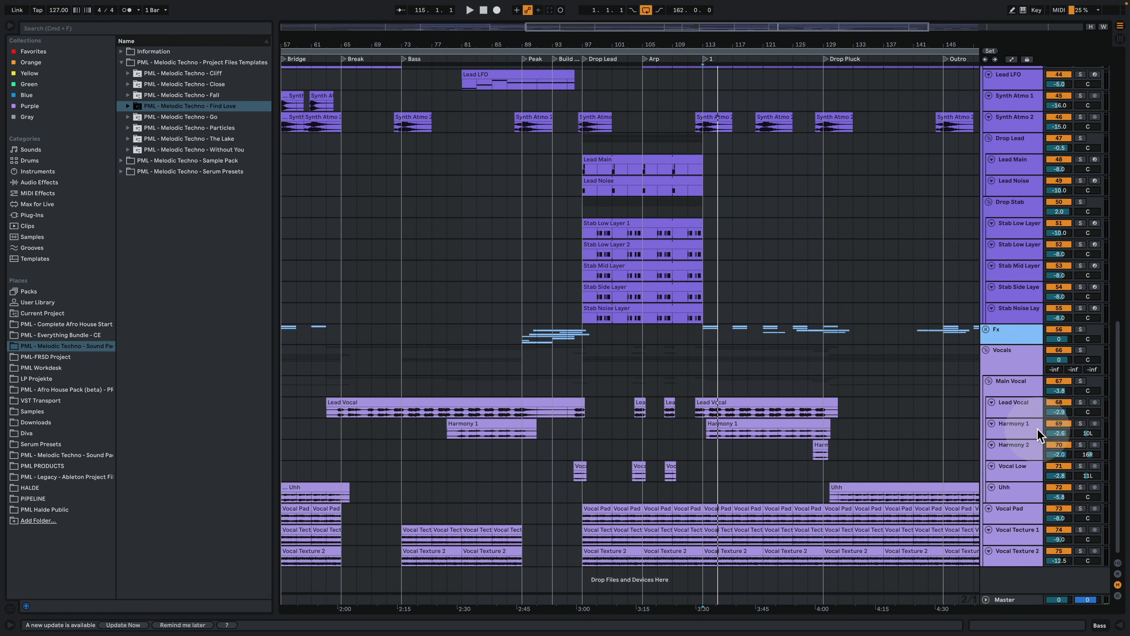
left_click_drag(725, 46, 726, 111)
left_click(707, 417)
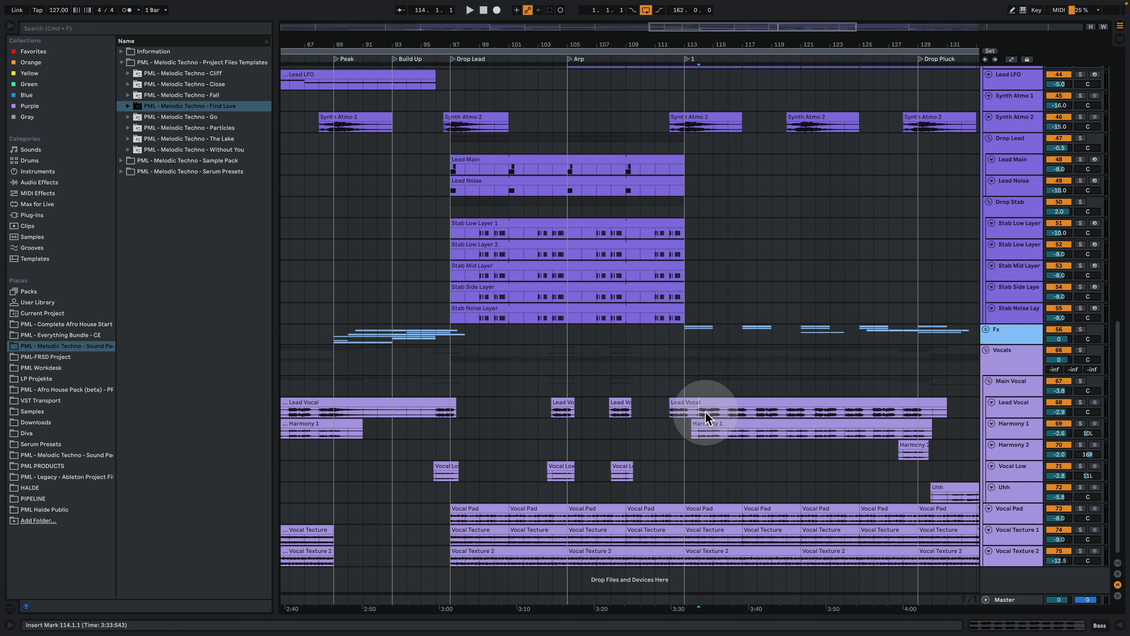
left_click(1081, 402)
key("space")
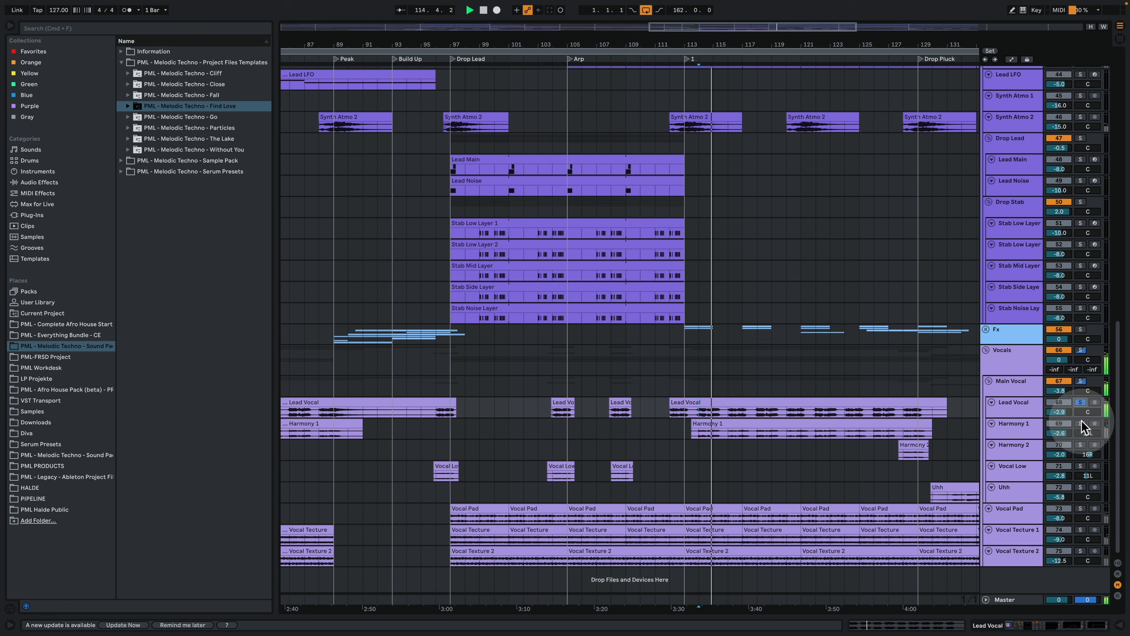
left_click(1082, 421)
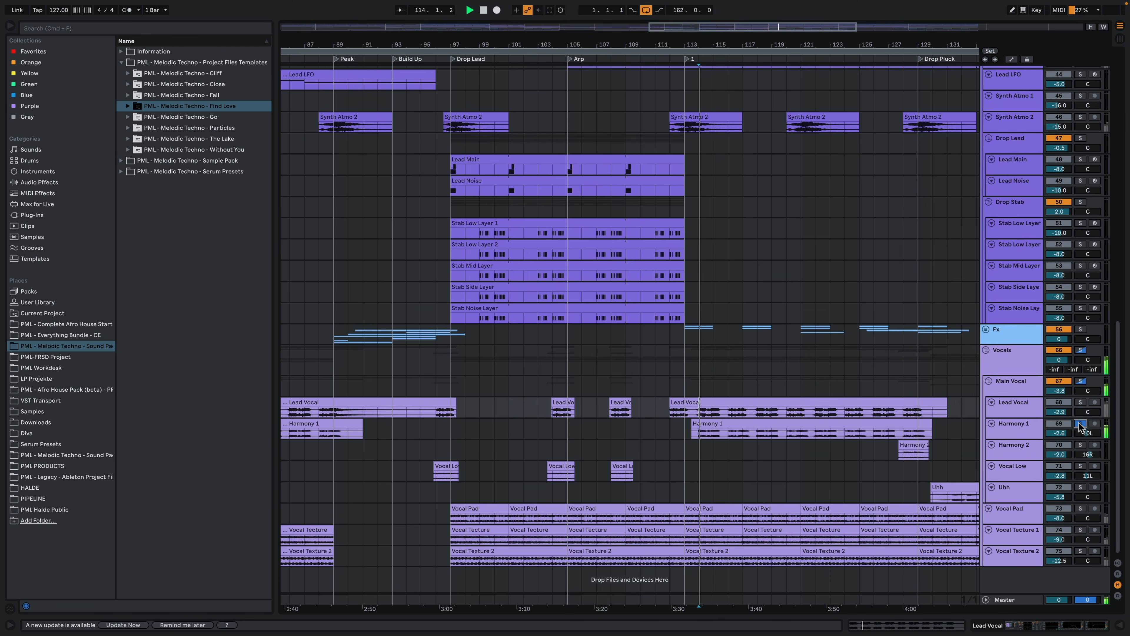
left_click(1082, 402, "super")
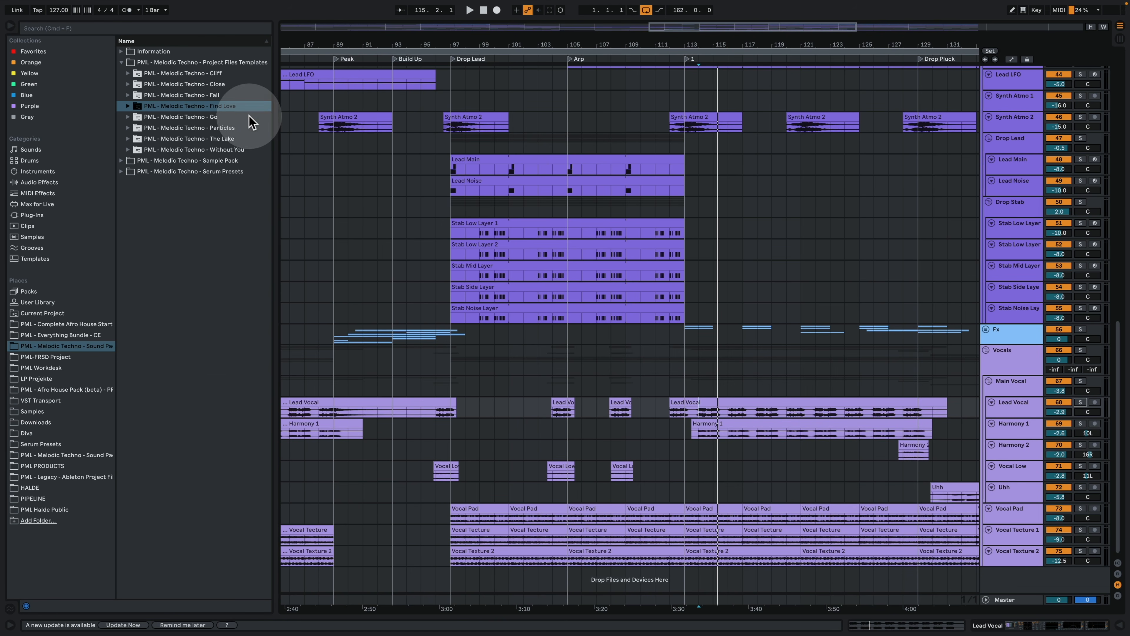
- Open the Melodic Techno Sample Pack folder and preview the Without You and Find Love snare one-shots
left_click(225, 107)
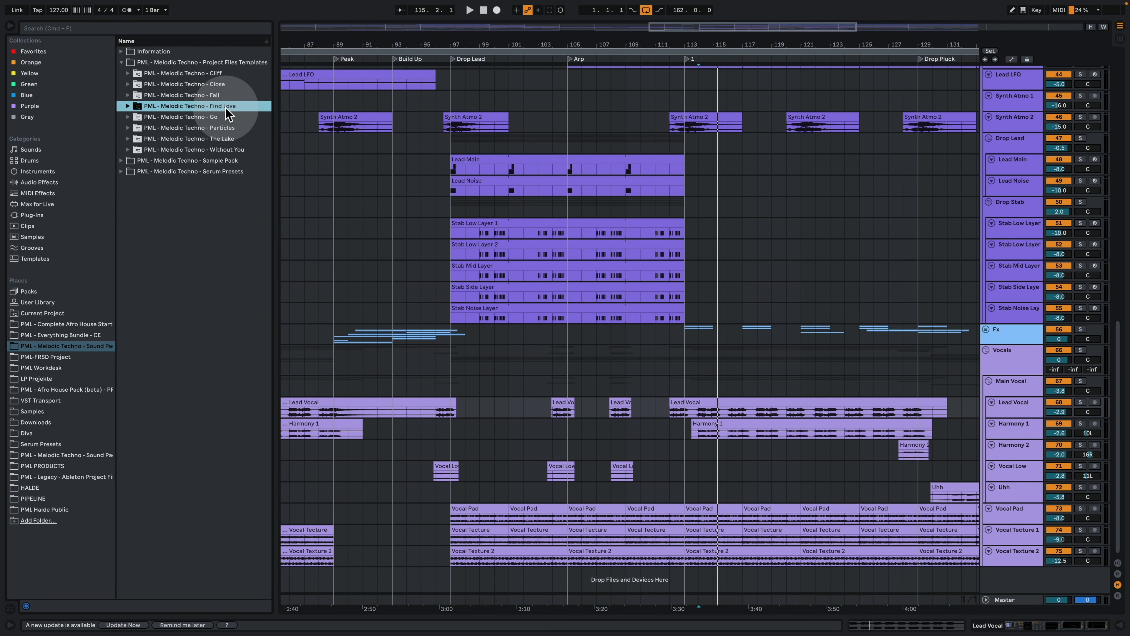
left_click(121, 161)
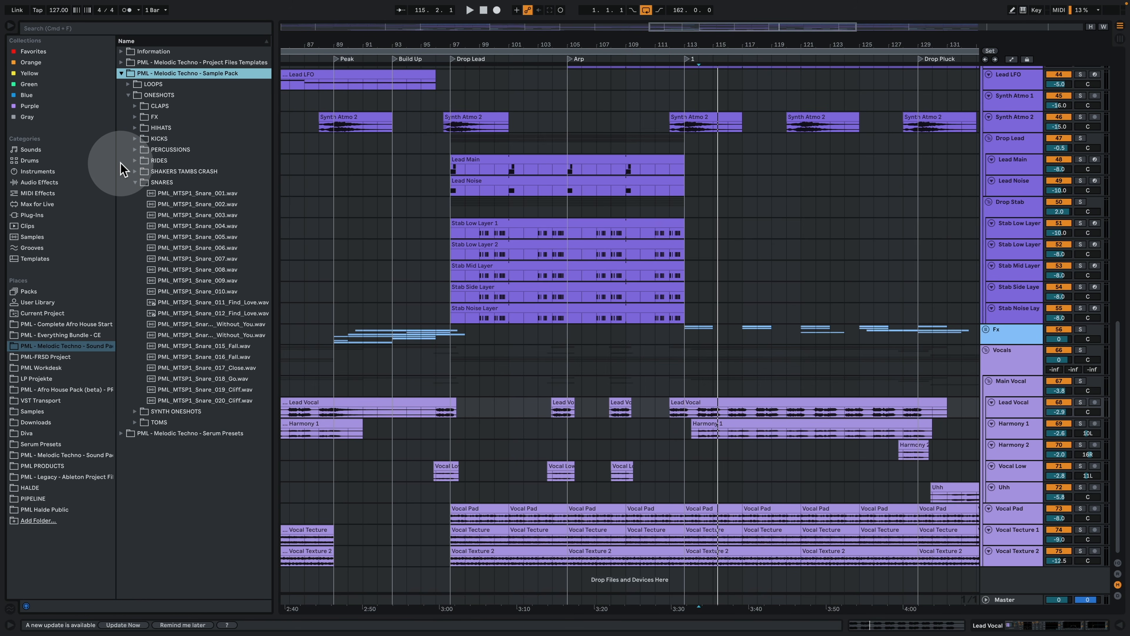
left_click(250, 326)
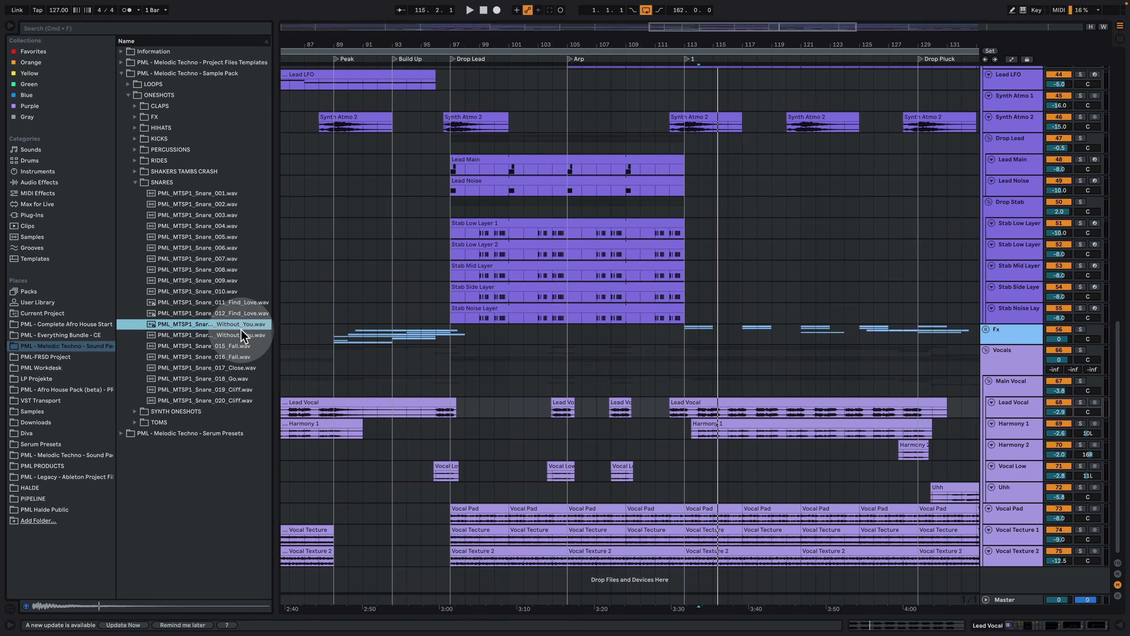
left_click(255, 314)
left_click(258, 303)
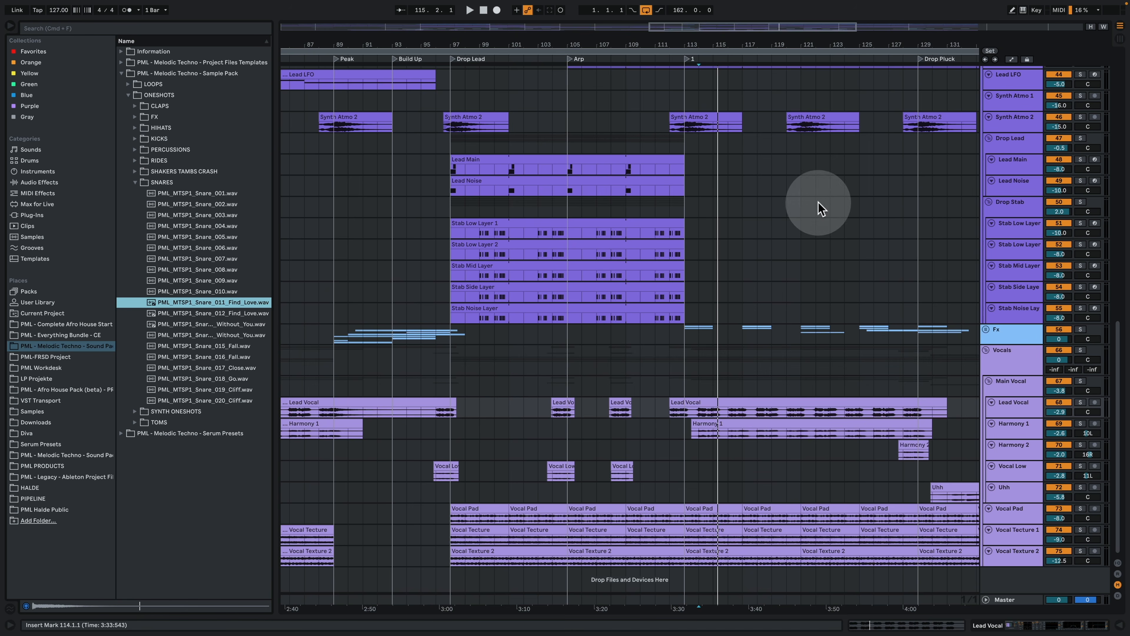
scroll(787, 356, "up", 5)
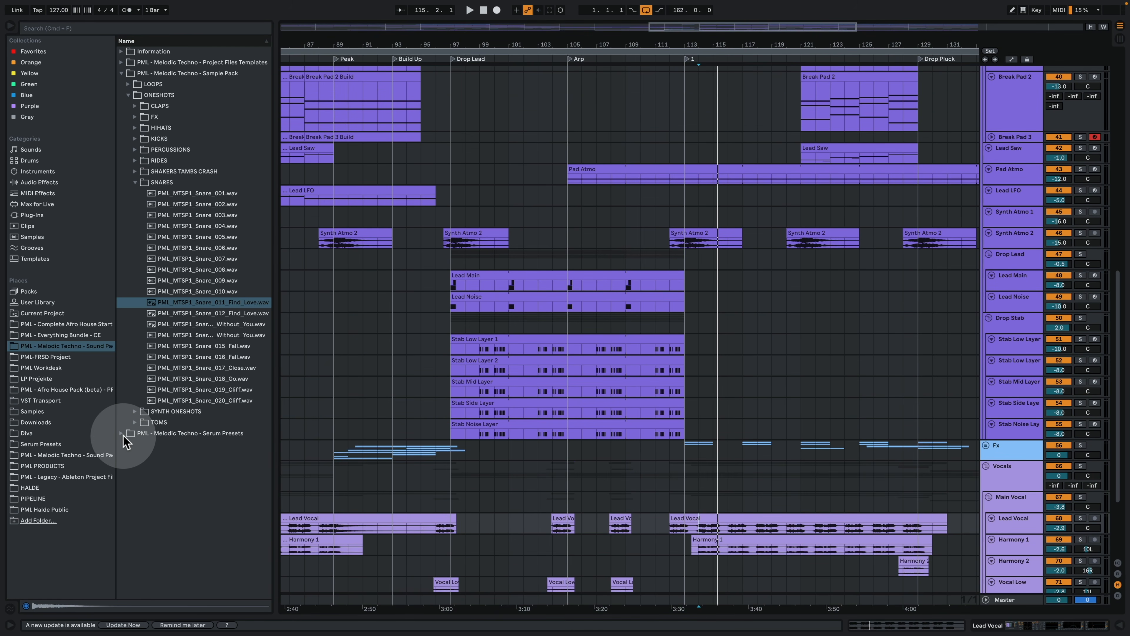
- Expand the Serum Presets folder, look through its Midi files and collapse the Midi folder again
left_click(124, 434)
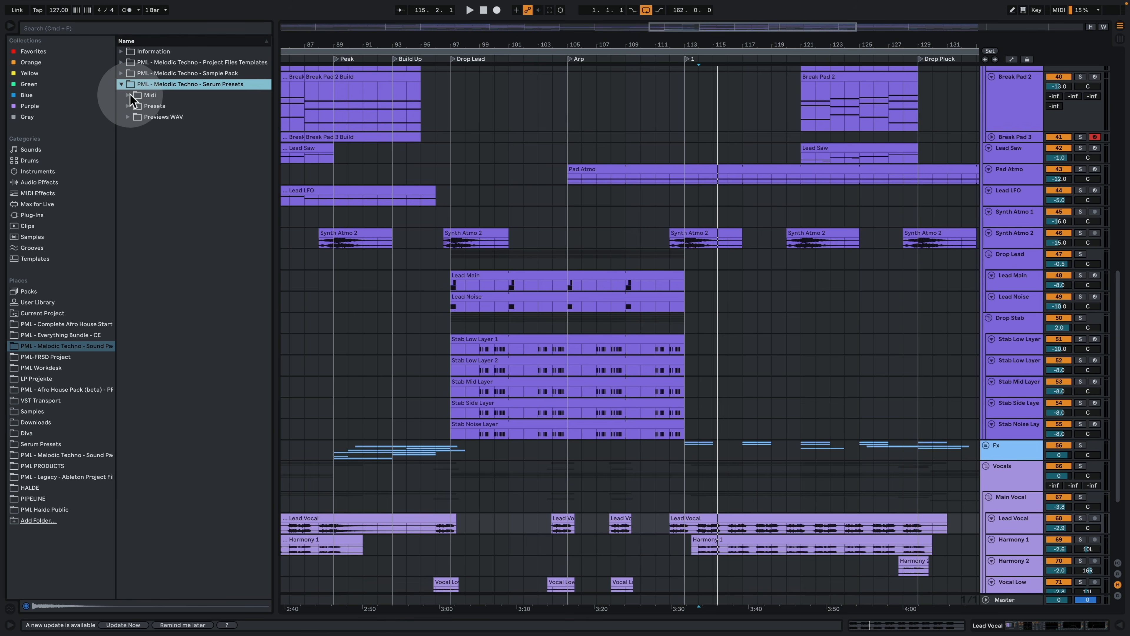
left_click(129, 95)
scroll(218, 276, "down", 10)
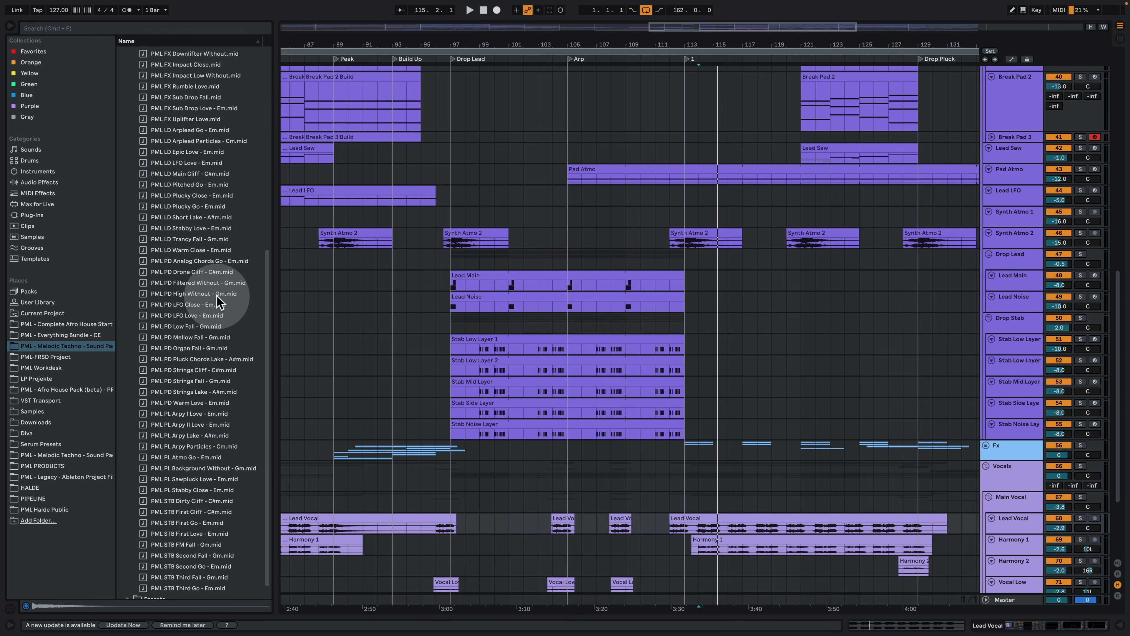
scroll(216, 296, "up", 10)
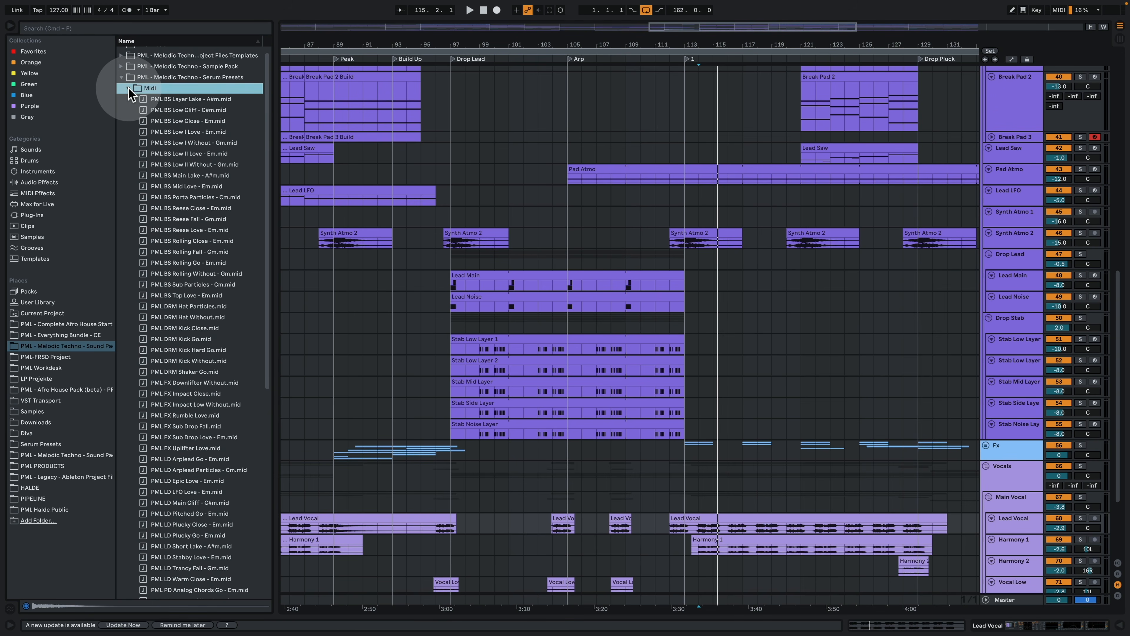
left_click(128, 88)
- Preview the PML BS Rolling Go - Em - 128BPM.wav file in Previews WAV with the browser widened, and restore the browser
left_click(129, 116)
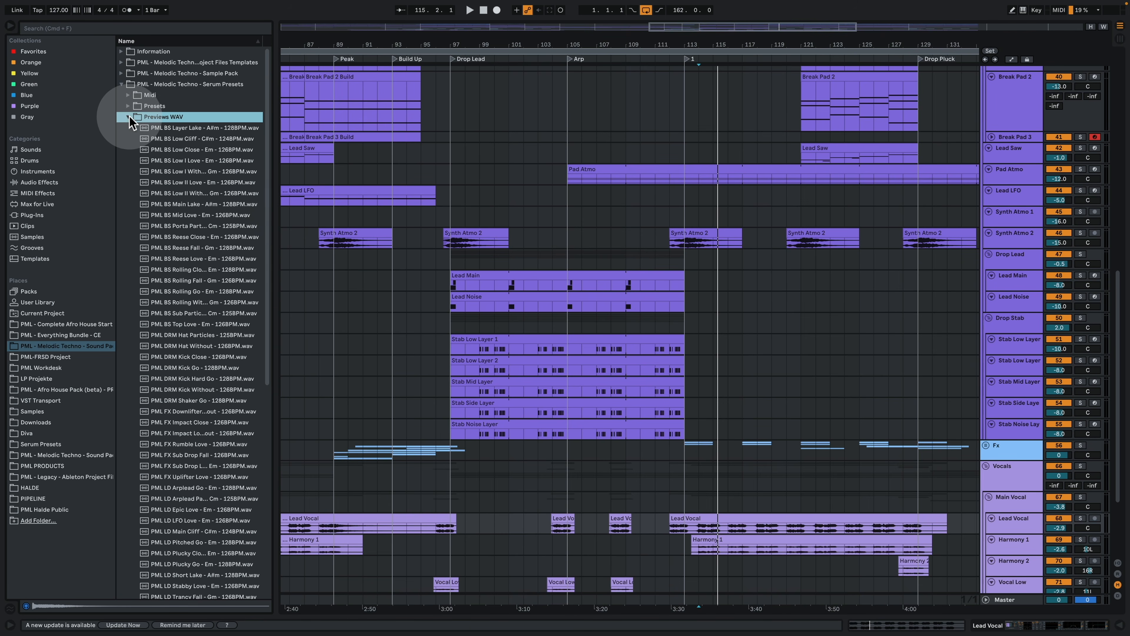
left_click_drag(277, 276, 358, 285)
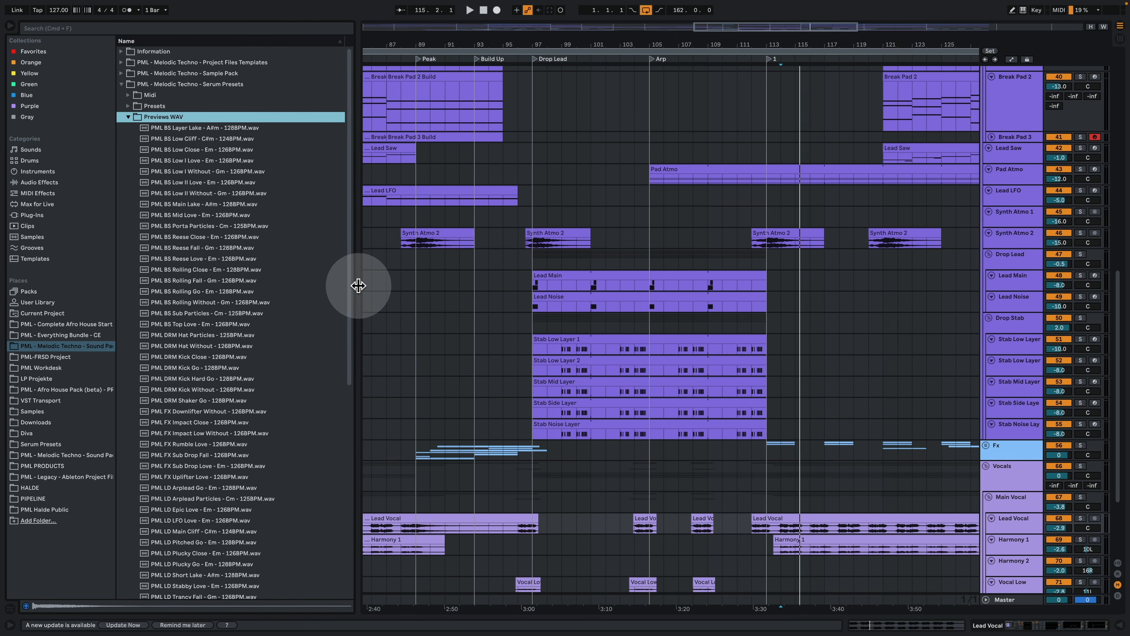
left_click(225, 292)
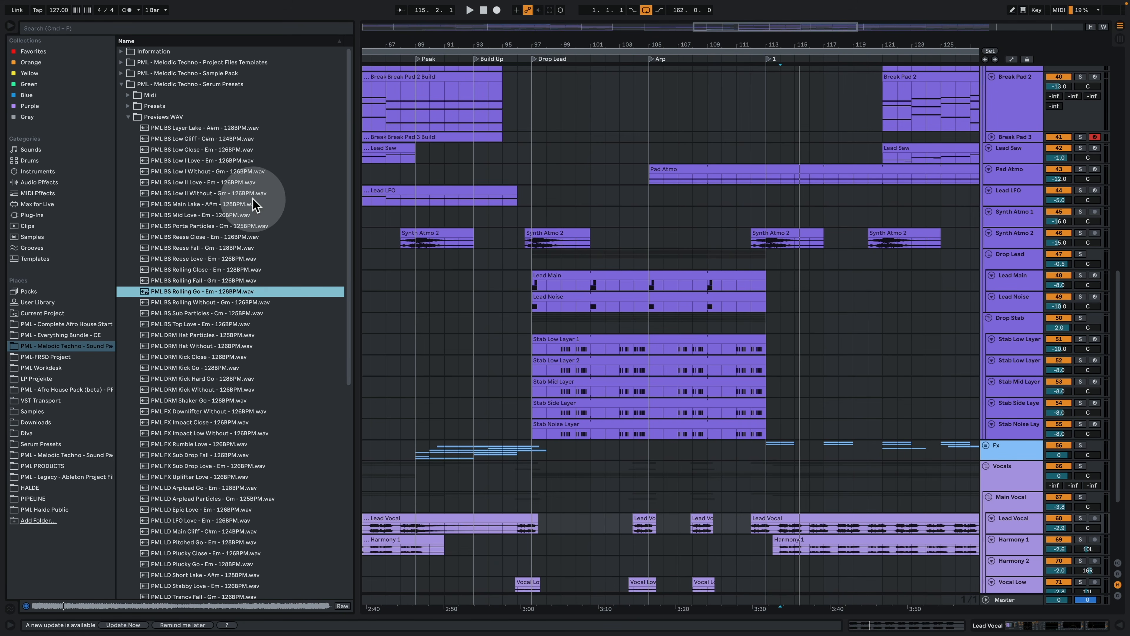
left_click(130, 118)
left_click(165, 83)
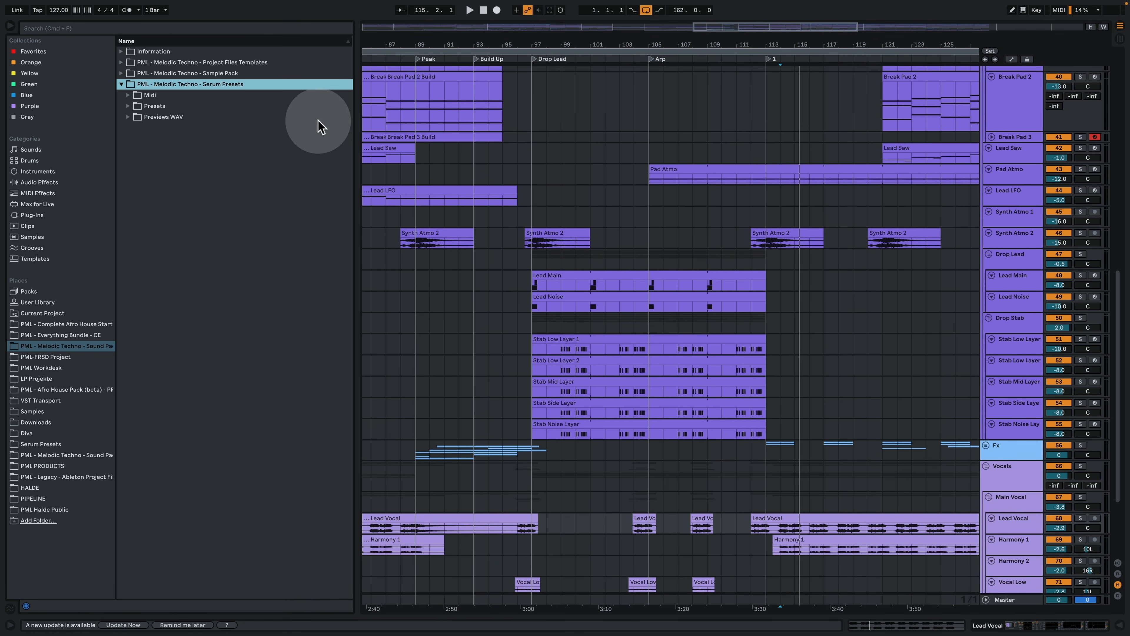
left_click_drag(351, 189, 272, 183)
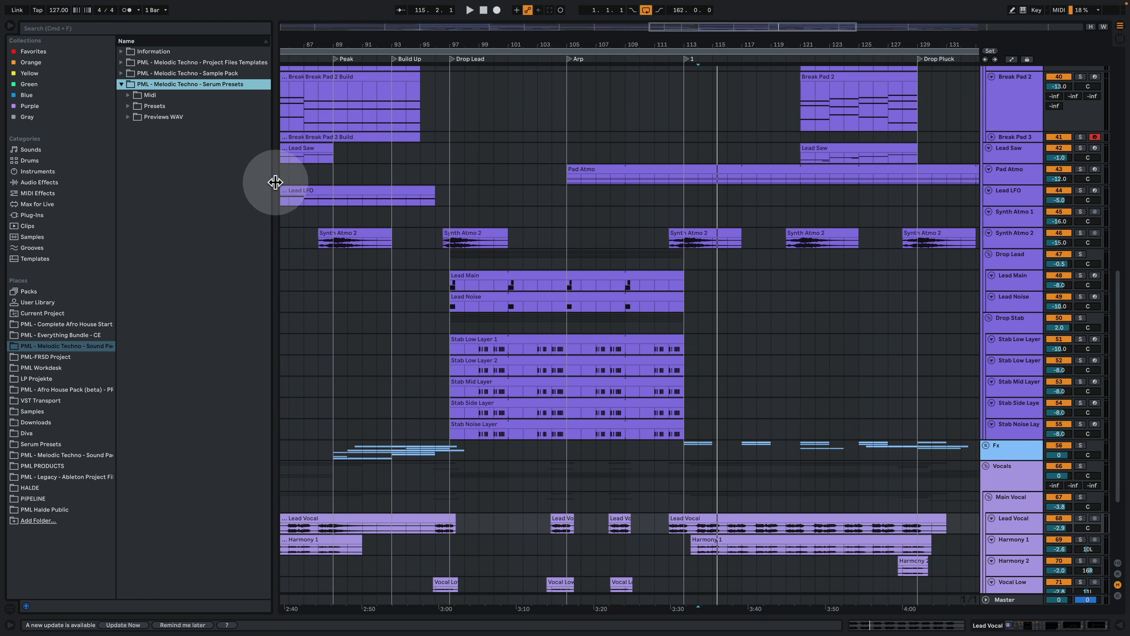
- Solo the Drums group and audition it from the Drop Pluck at bar 129, the snare roll at bar 93 and bar 113
scroll(677, 348, "up", 15)
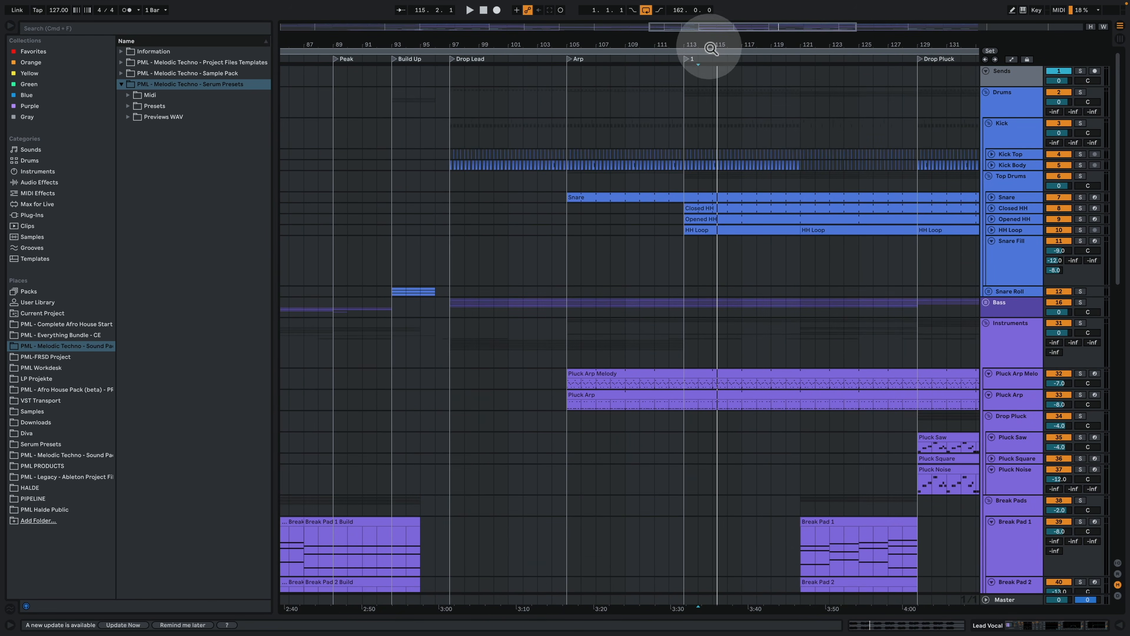
left_click_drag(708, 42, 712, 5)
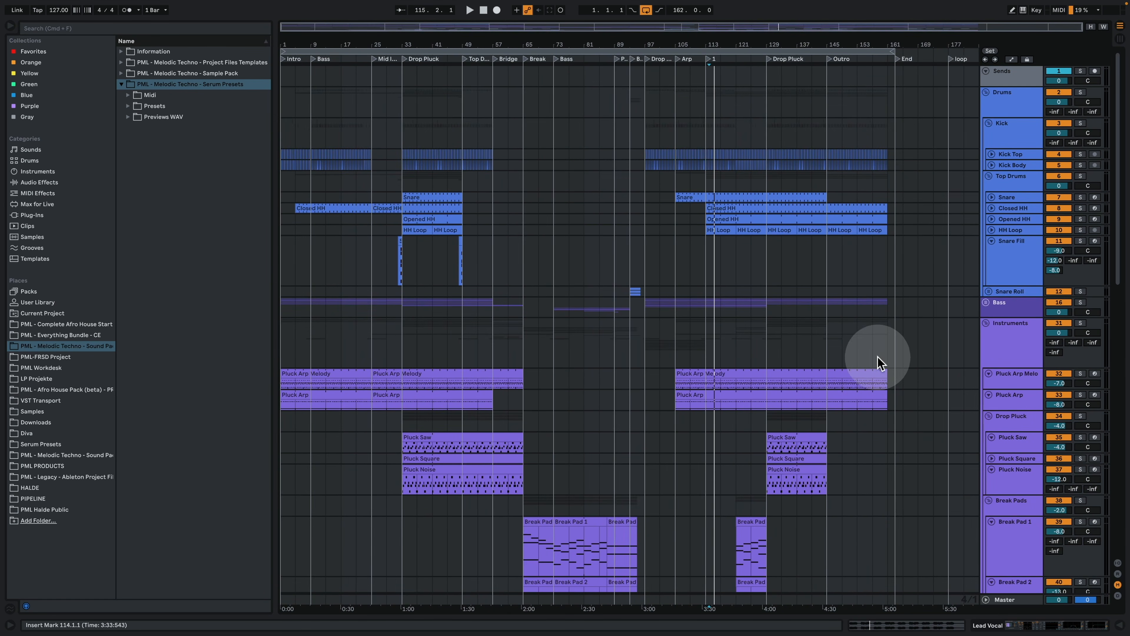
left_click(1017, 101)
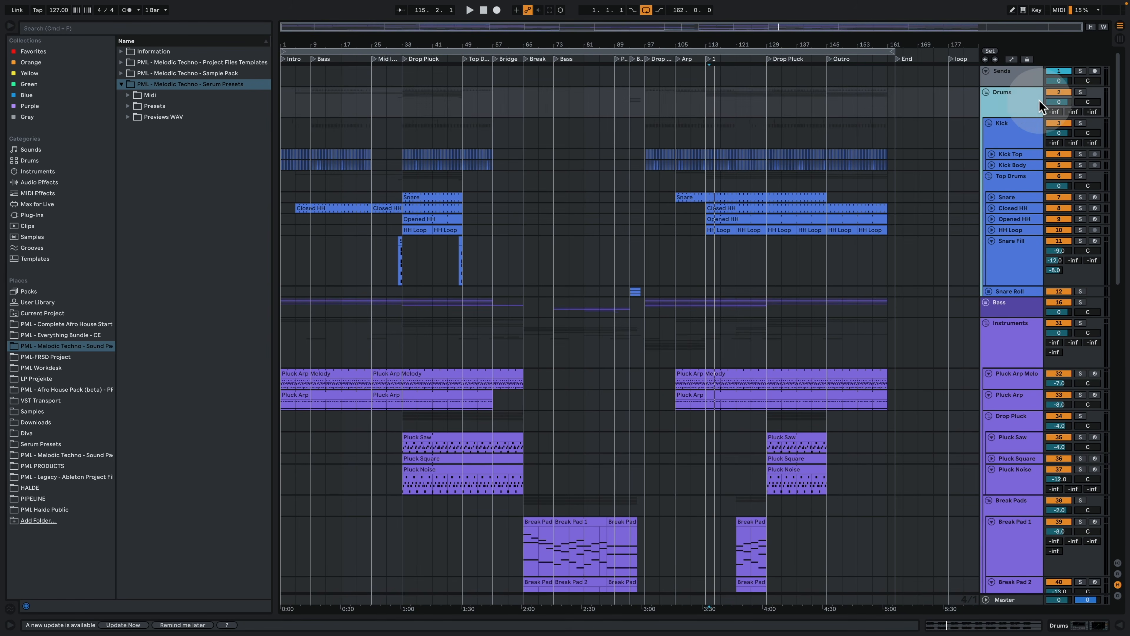
left_click(769, 106)
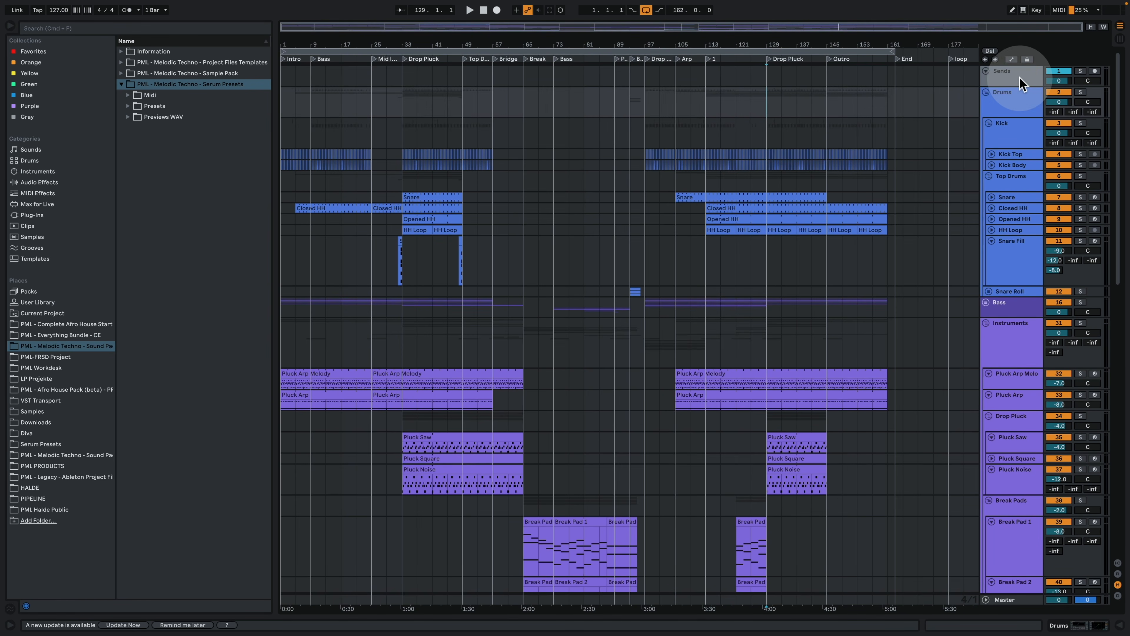
left_click(1081, 92)
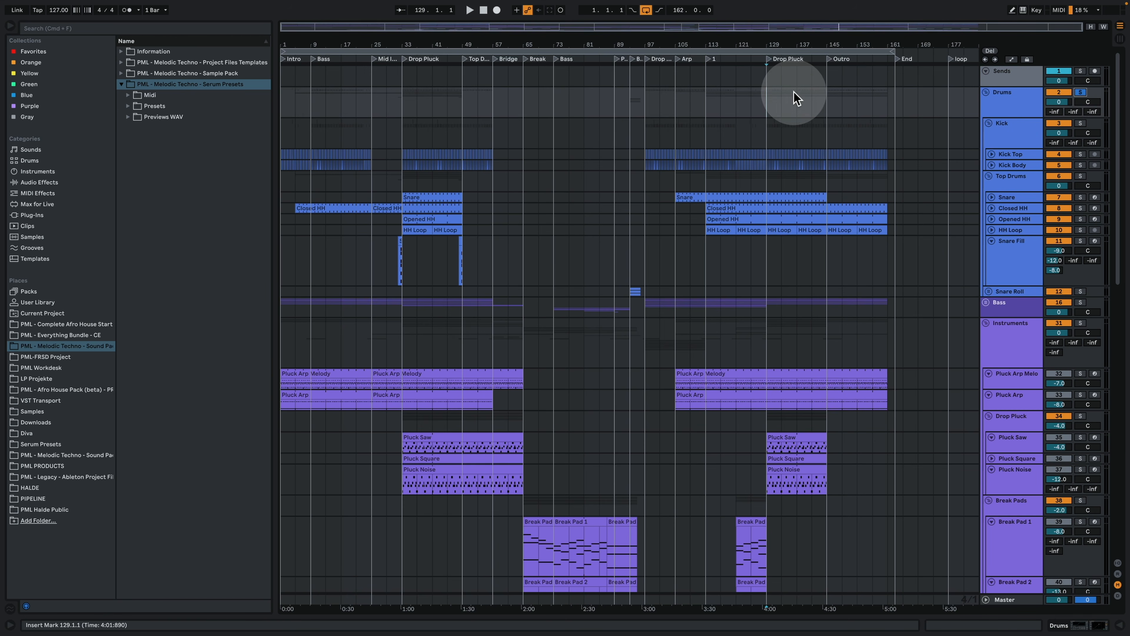
key("space")
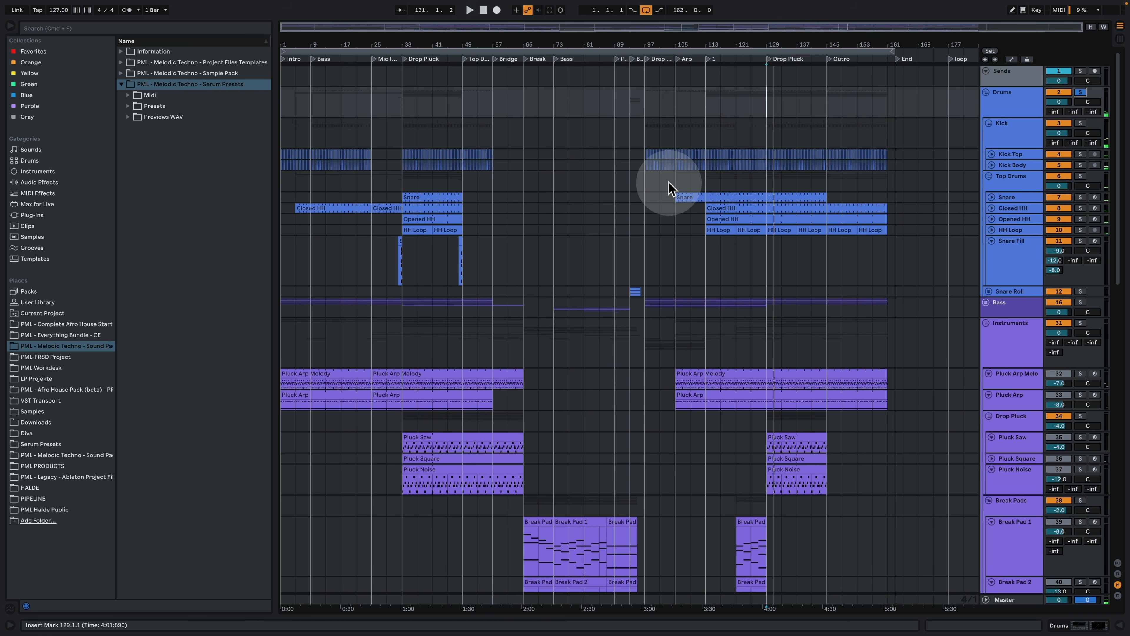
left_click(633, 292)
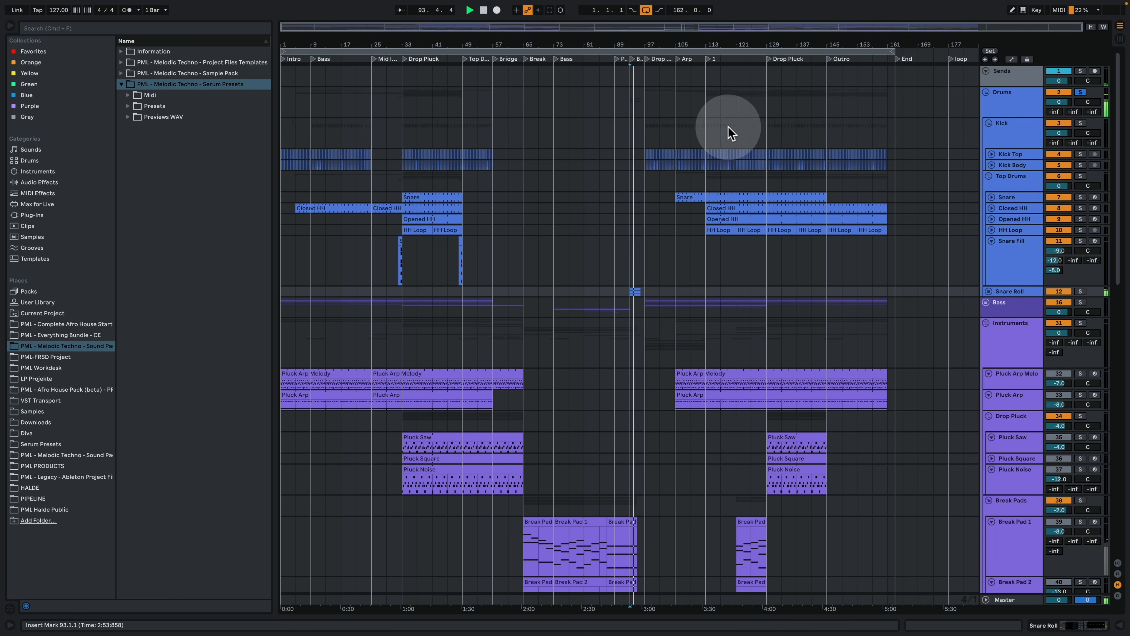
left_click(707, 143)
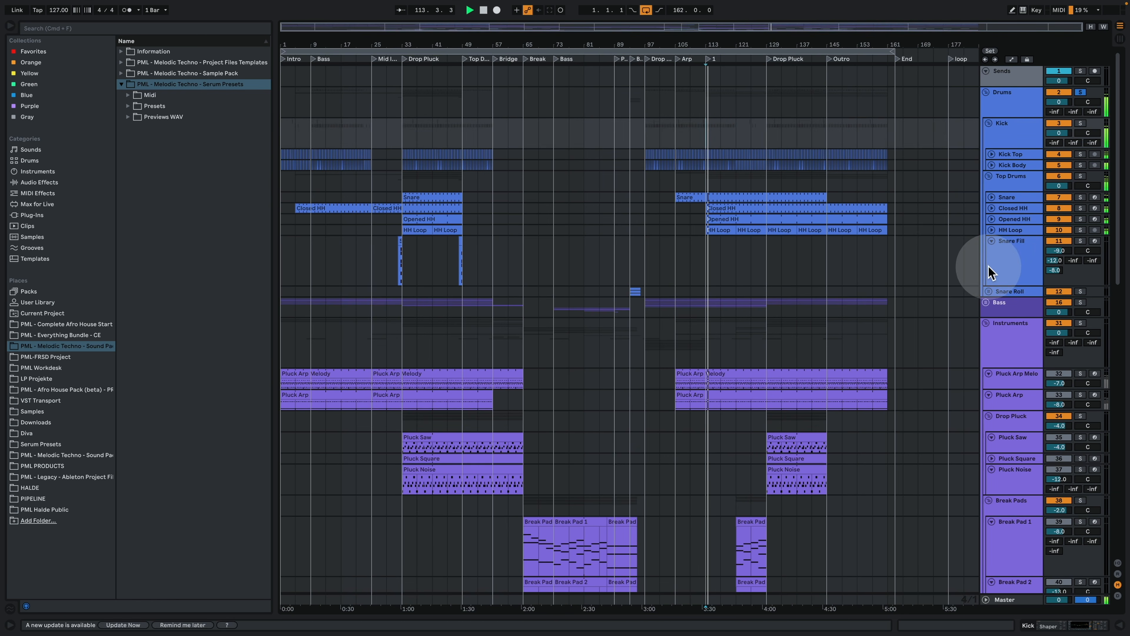
- Unfold the Bass group, solo it in place of the drums and select the group track
left_click(986, 302)
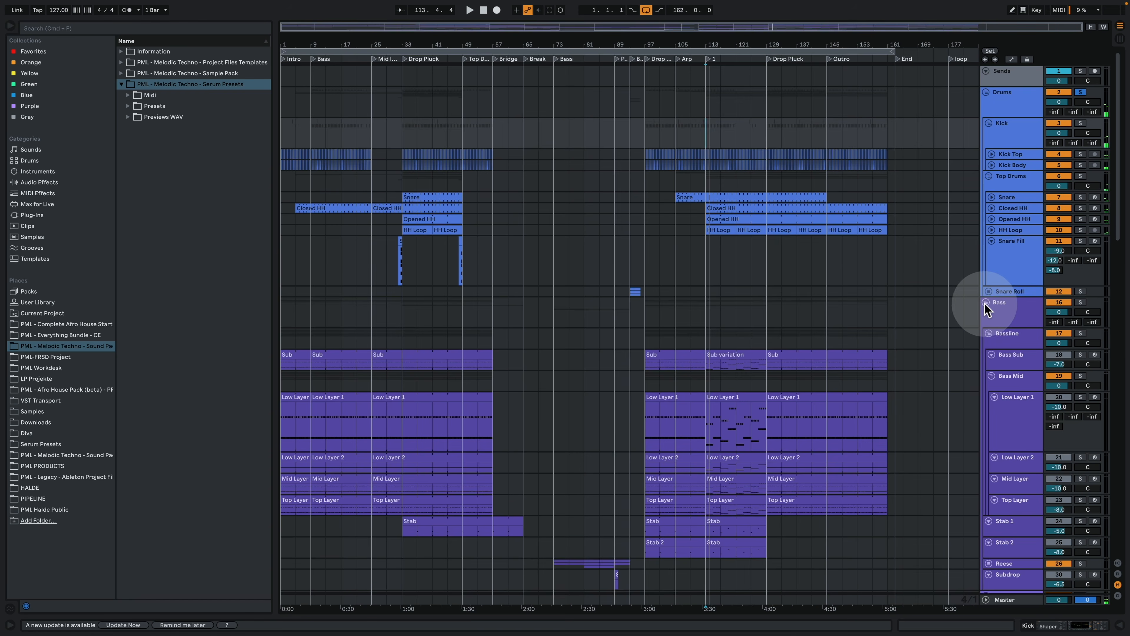
scroll(1024, 268, "down", 3)
left_click(1080, 233)
left_click(1019, 246)
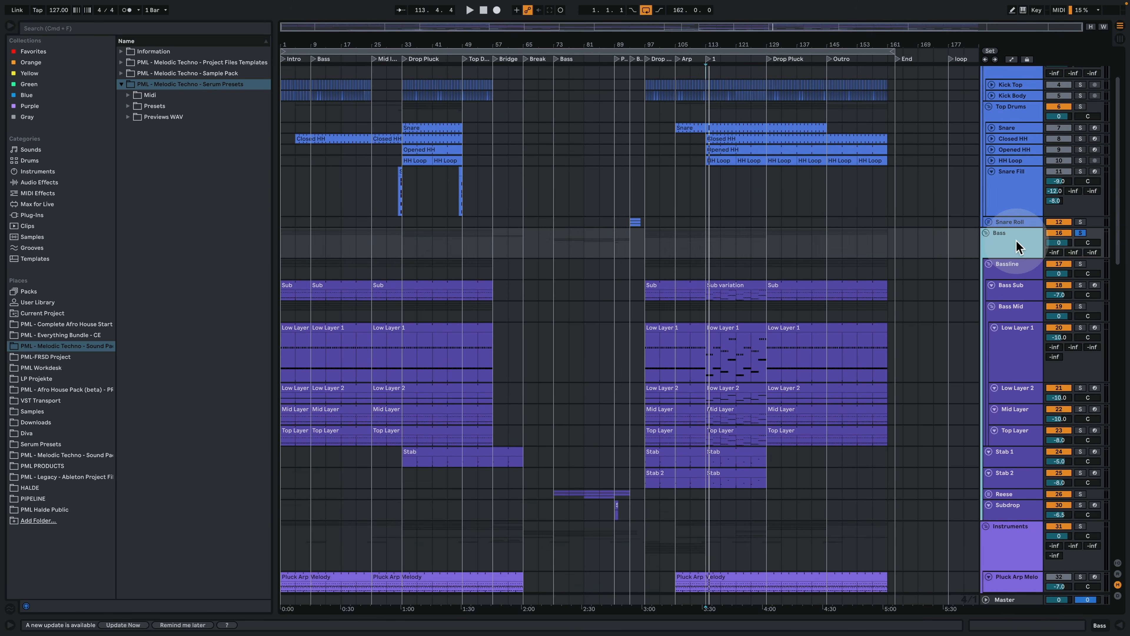
- Audition the soloed Bass group from bar 113 and from the Drop Pluck at bar 129
left_click(884, 249)
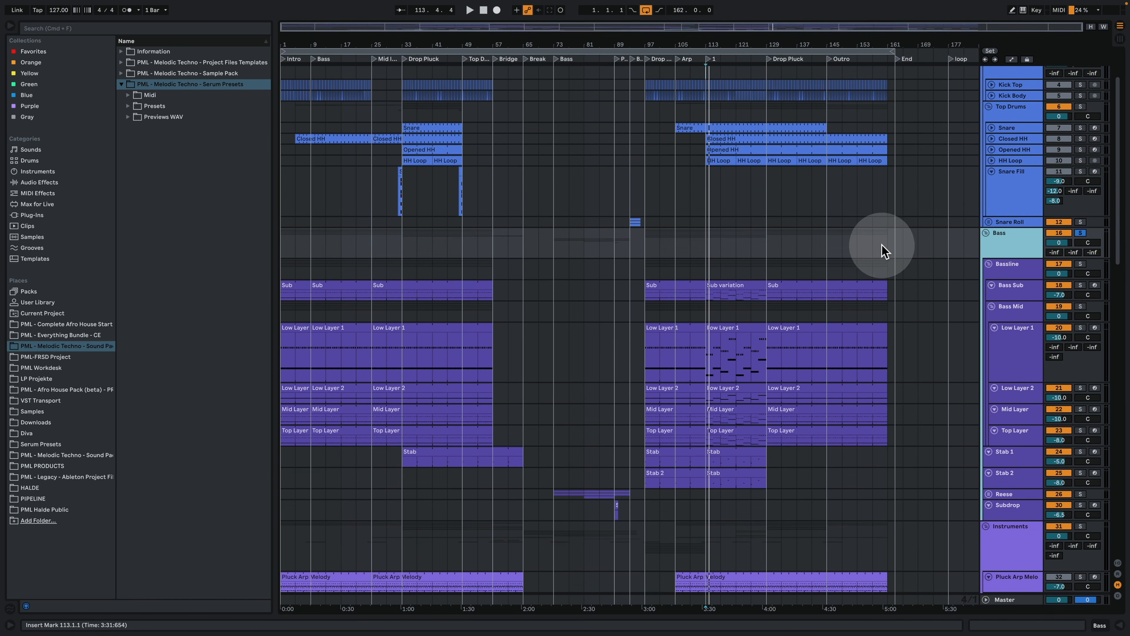
left_click(898, 242)
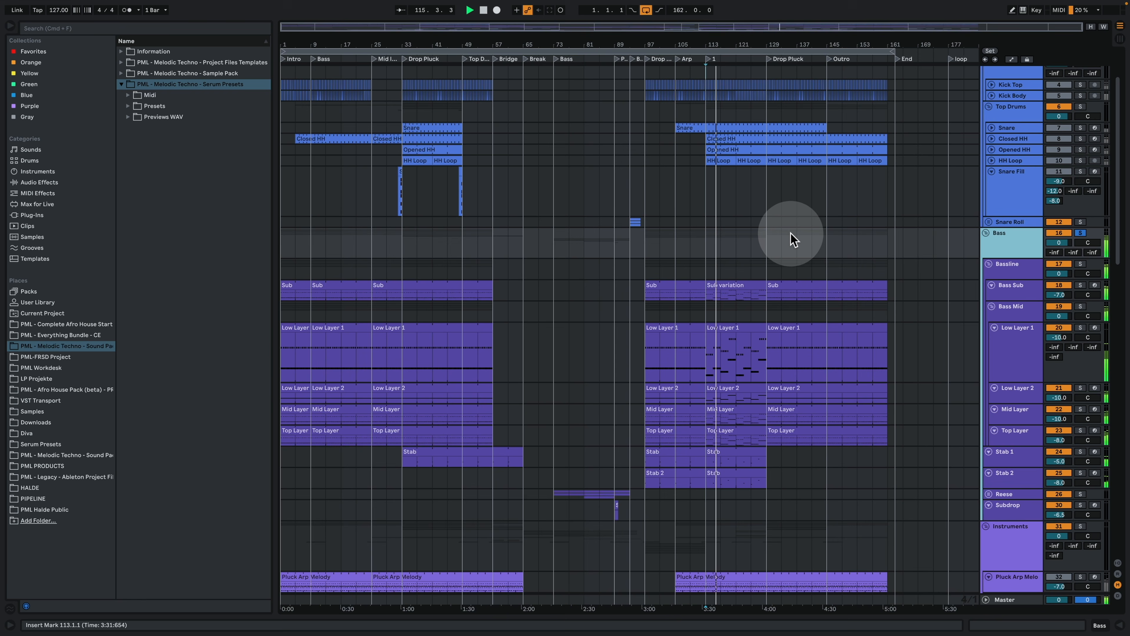
left_click(770, 233)
key("space")
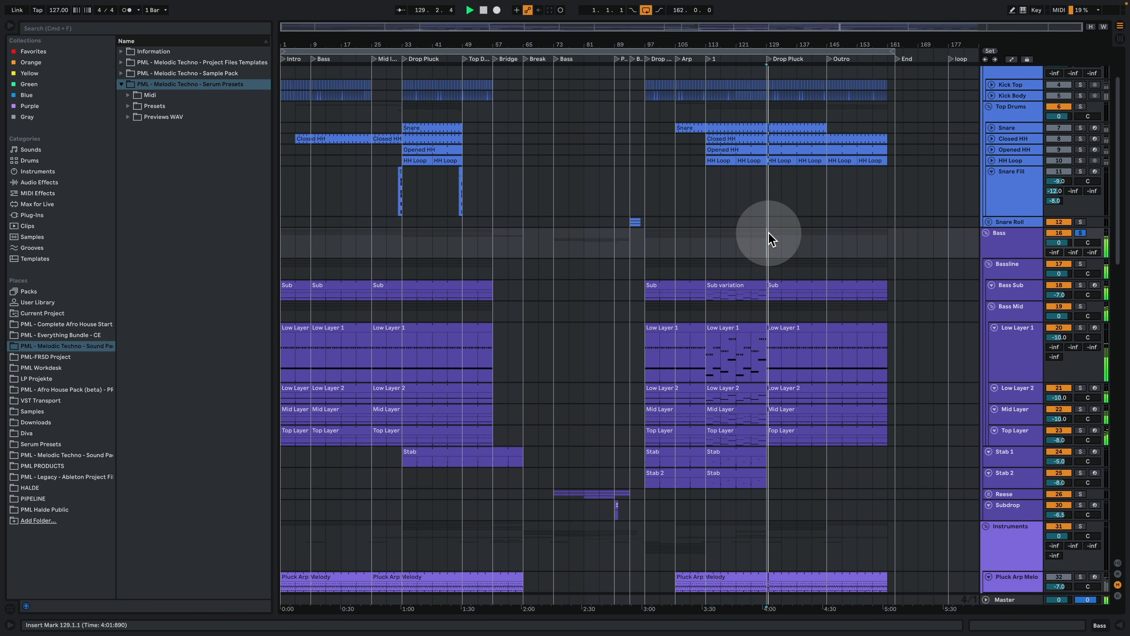
scroll(811, 305, "down", 3)
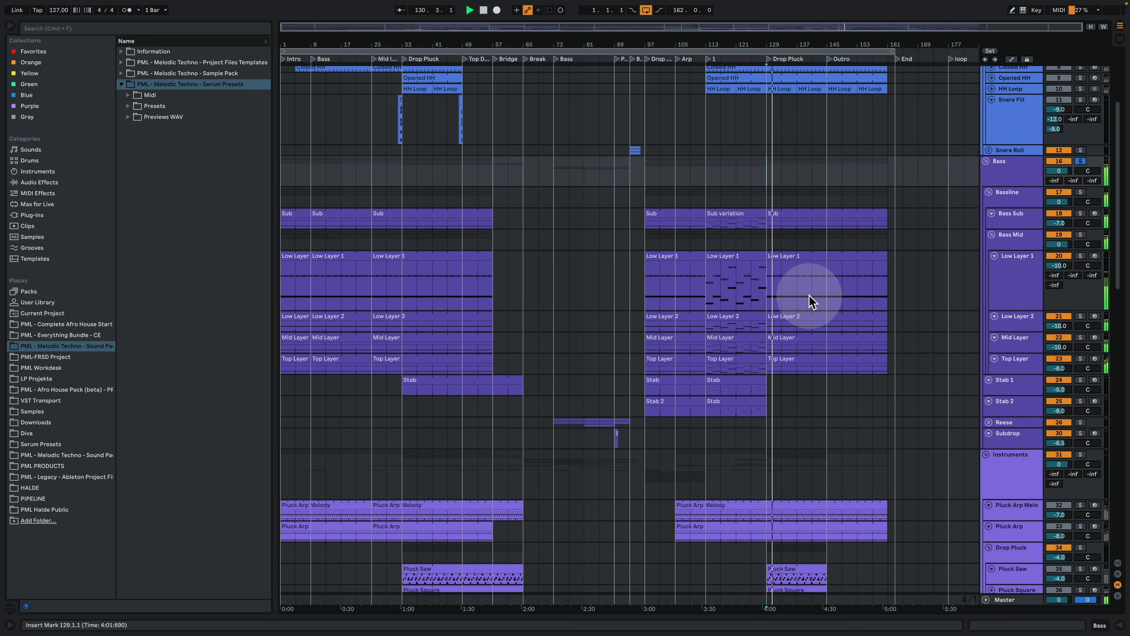
- Solo the Kick group together with the Bass group and audition both from the Drop Pluck at bar 129
scroll(850, 321, "up", 6)
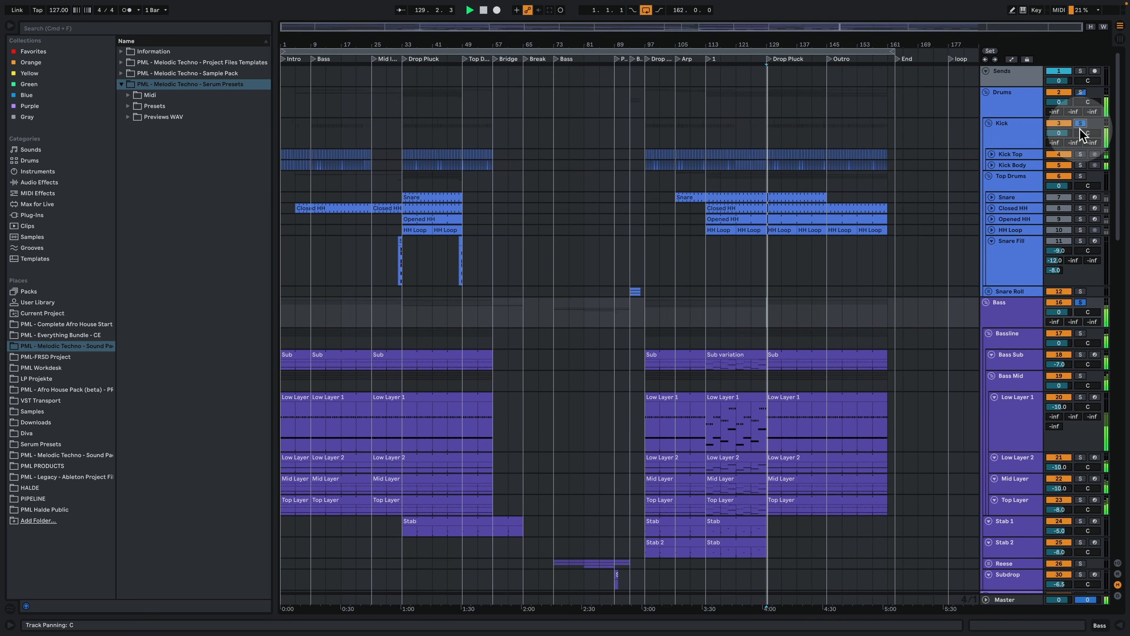
scroll(837, 296, "down", 2)
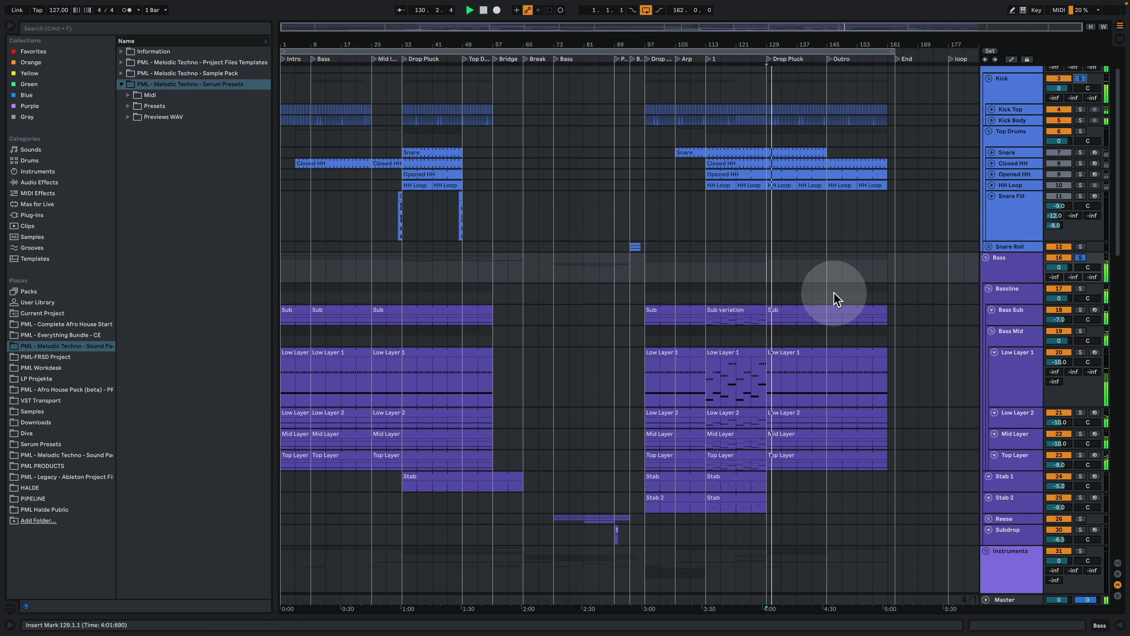
scroll(836, 298, "down", 3)
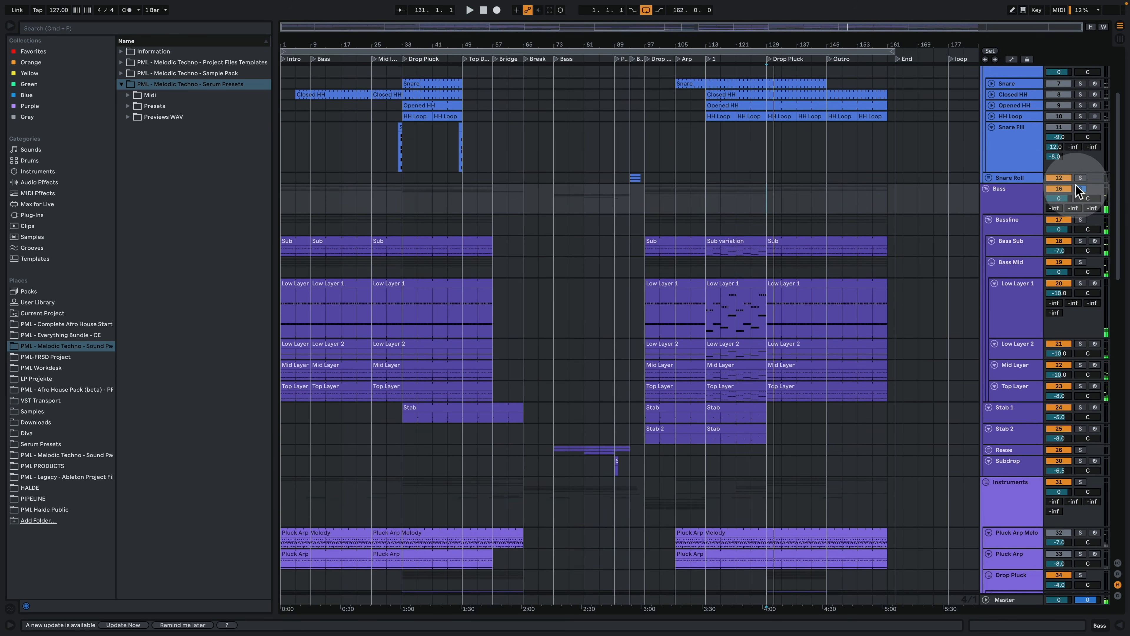
- Solo the Instruments group in place of the kick and bass and audition it from bar 129
scroll(938, 285, "down", 6)
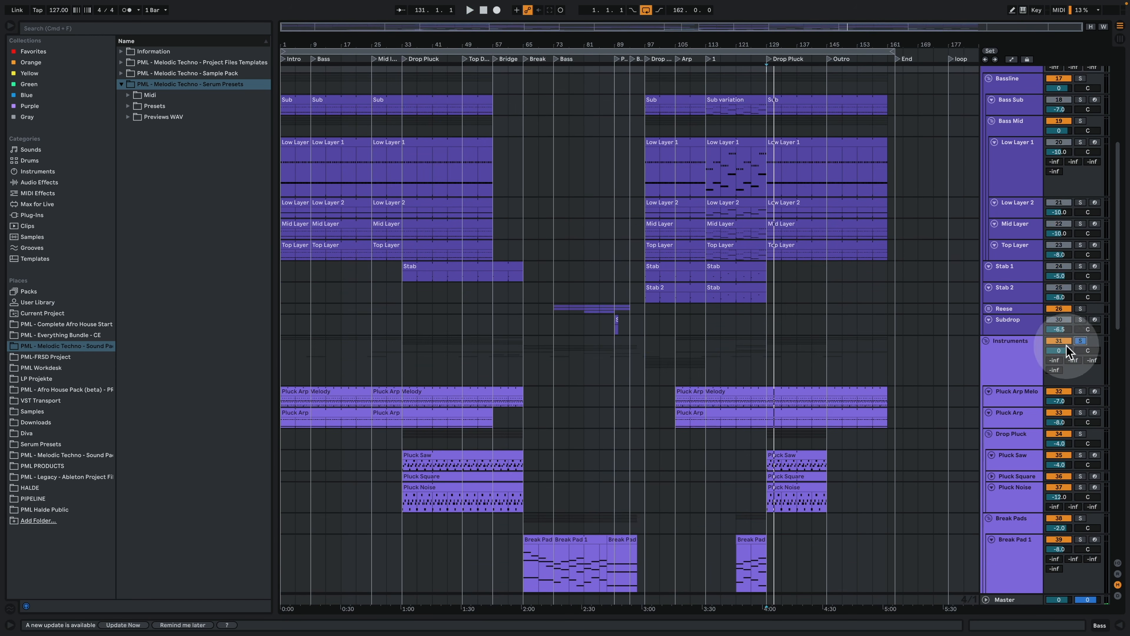
scroll(838, 310, "down", 6)
left_click(771, 222)
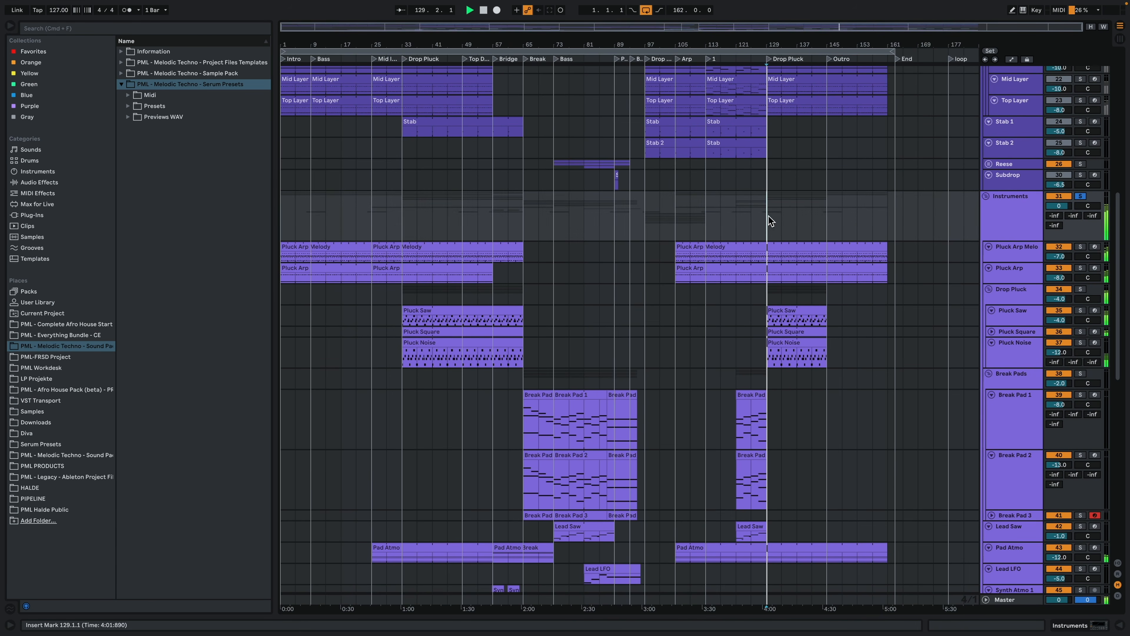
- Reduce the heights of the Break Pad 1 and Break Pad 2 tracks and stop playback
scroll(745, 303, "down", 3)
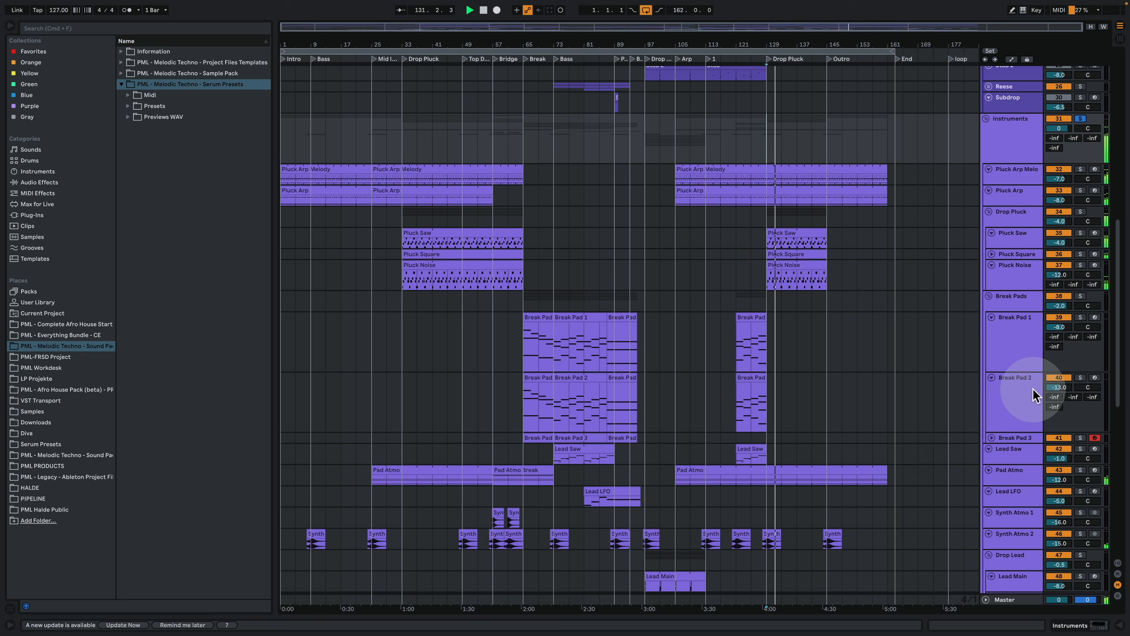
left_click_drag(1027, 372, 1025, 356)
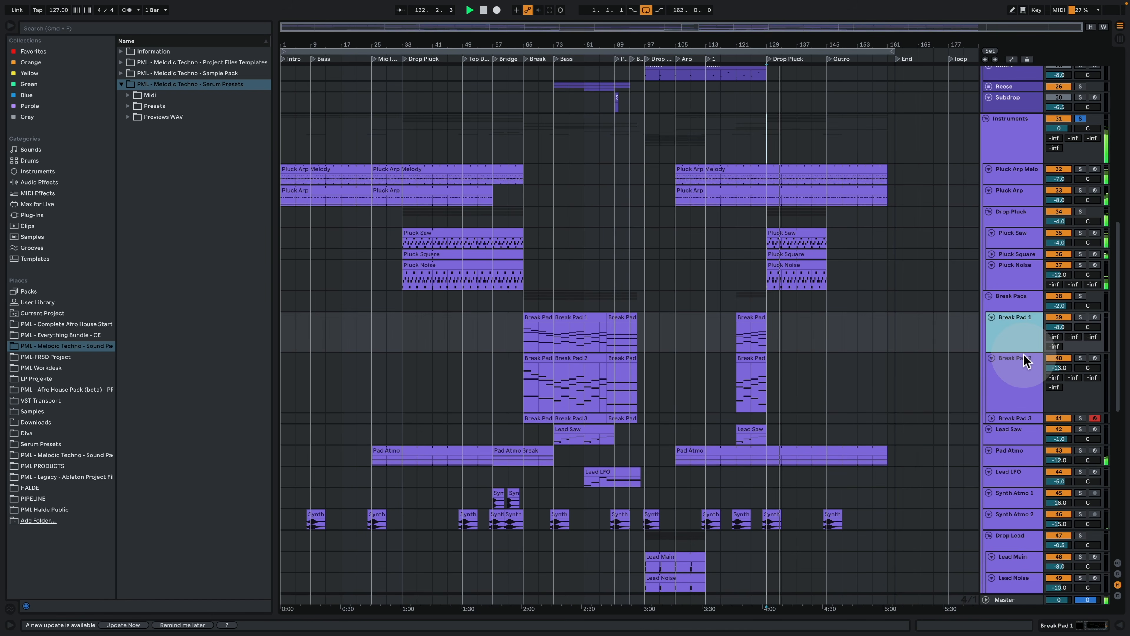
left_click_drag(1021, 412, 1021, 382)
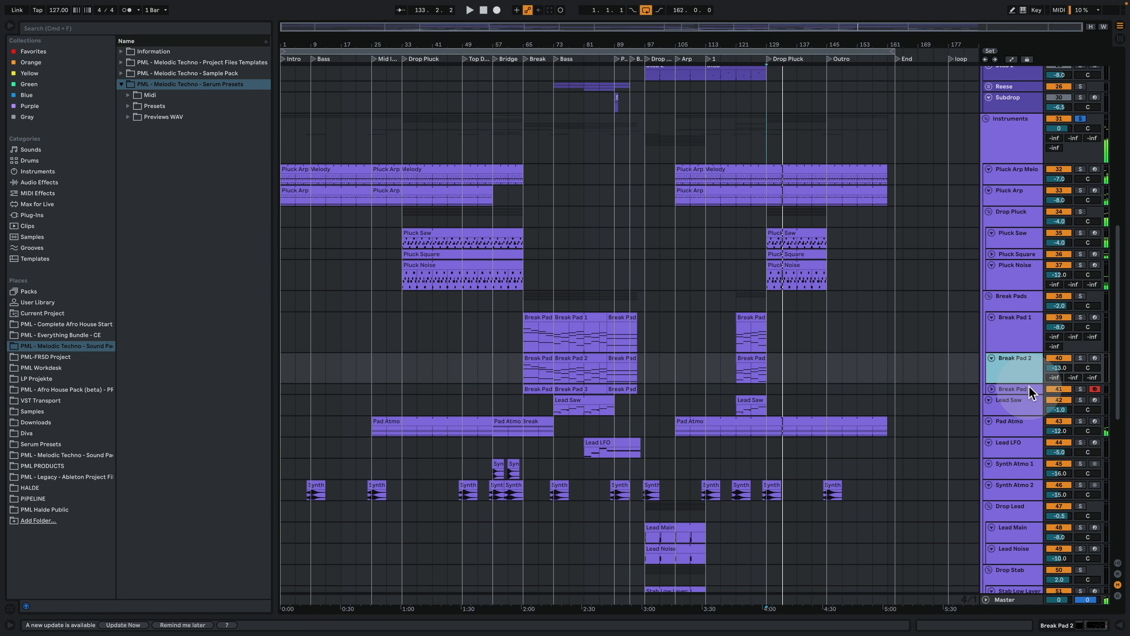
scroll(850, 250, "down", 5)
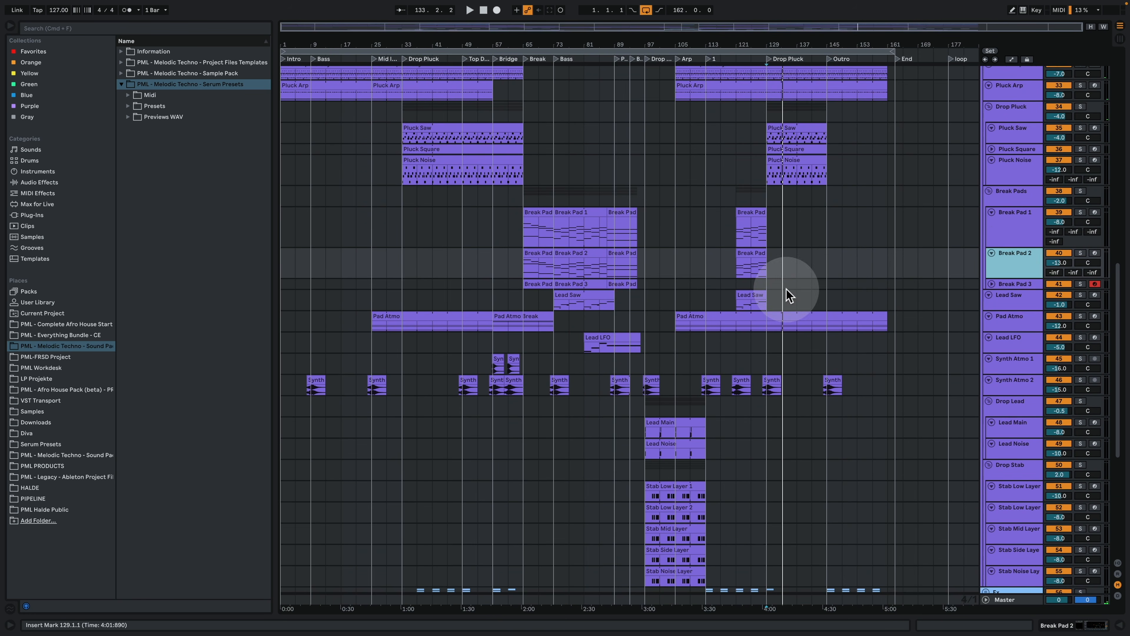
- Audition the soloed instruments from bar 121 while viewing the Lead Saw clip's notes and the track's device chain
scroll(786, 289, "up", 3)
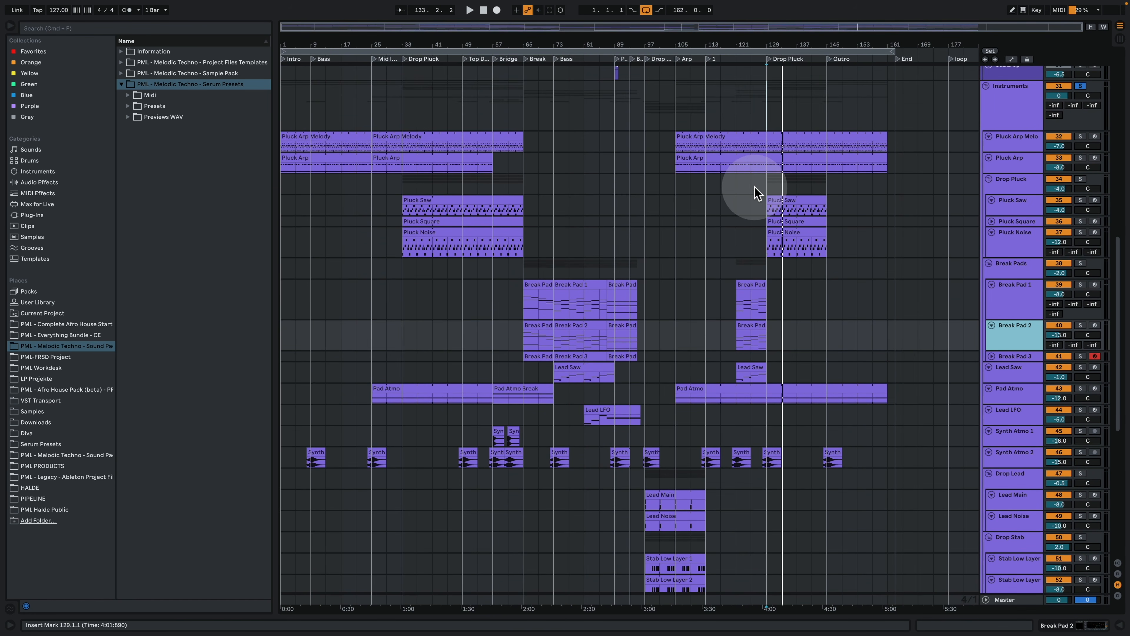
left_click(742, 186)
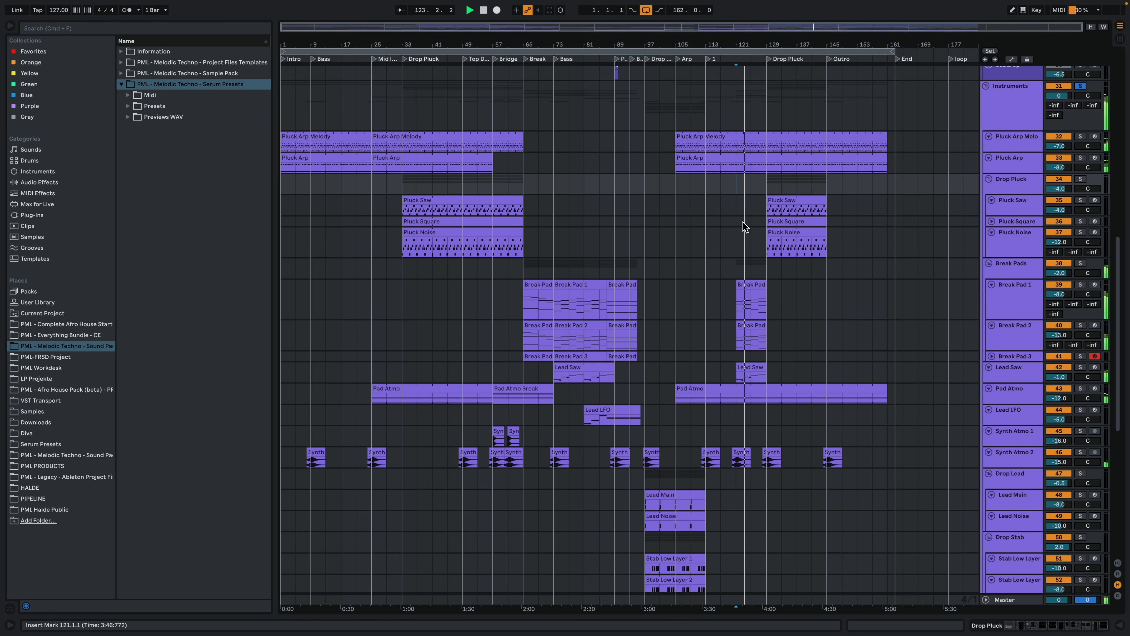
double_click(754, 364)
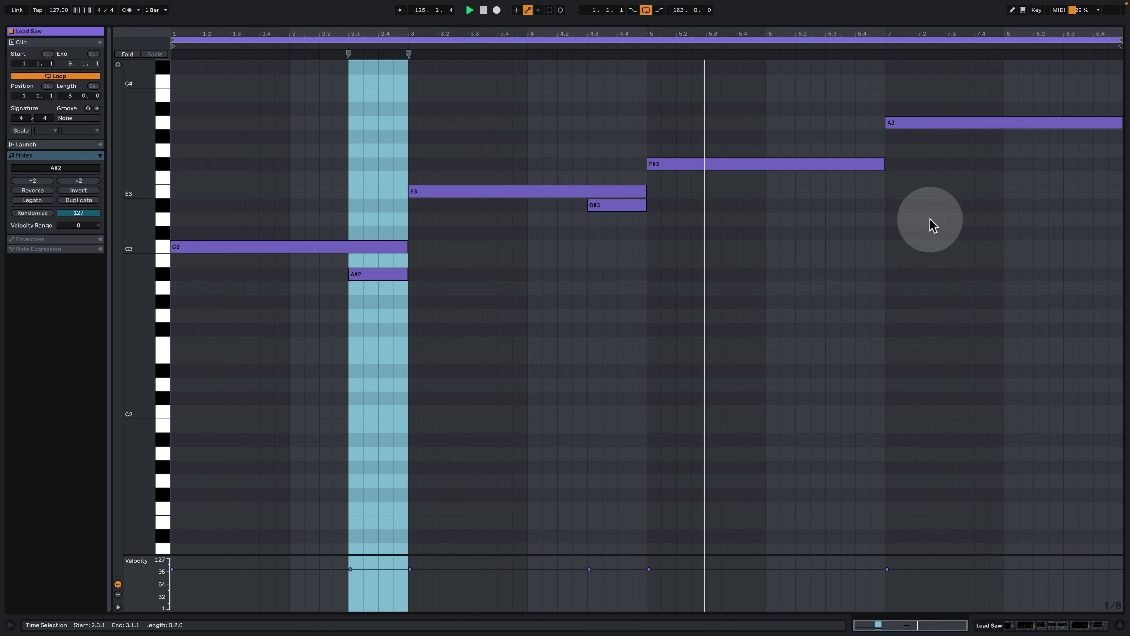
left_click(1050, 626)
scroll(748, 160, "up", 3)
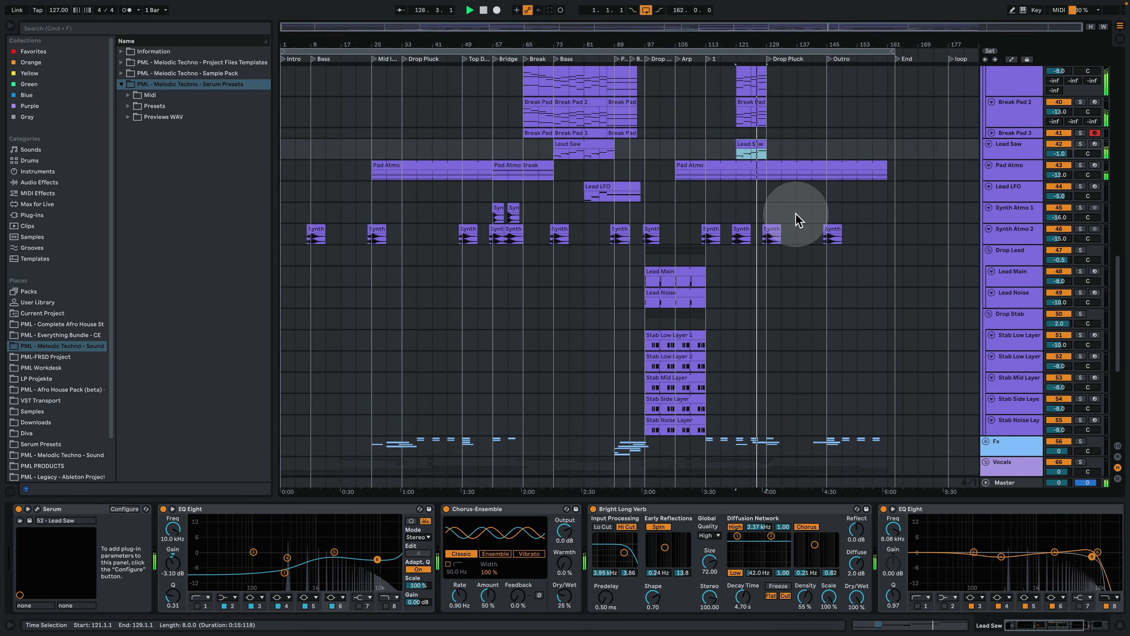
key("space")
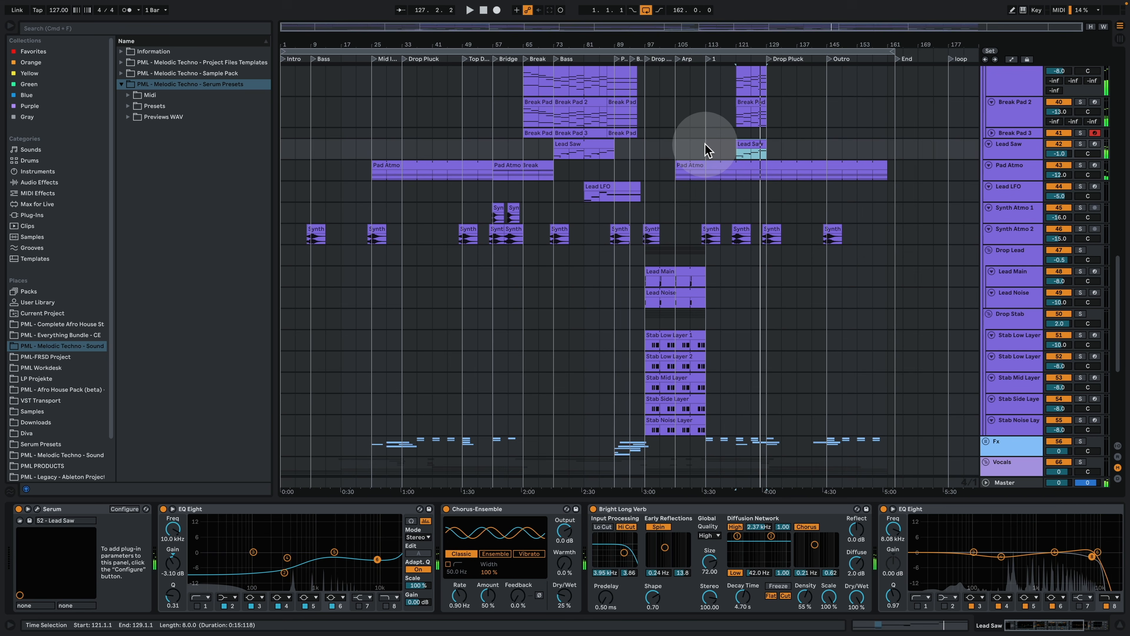
- Audition the soloed instruments from bar 113 while looking down through the lead, stab, Fx and vocal tracks
scroll(767, 237, "up", 3)
scroll(753, 235, "up", 5)
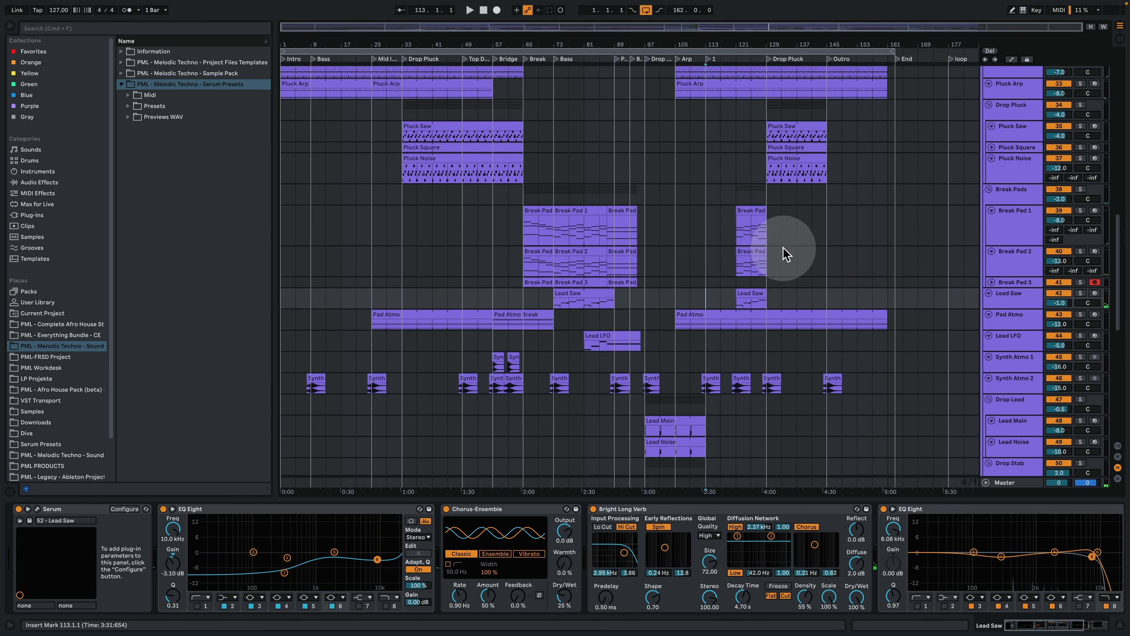
key("space")
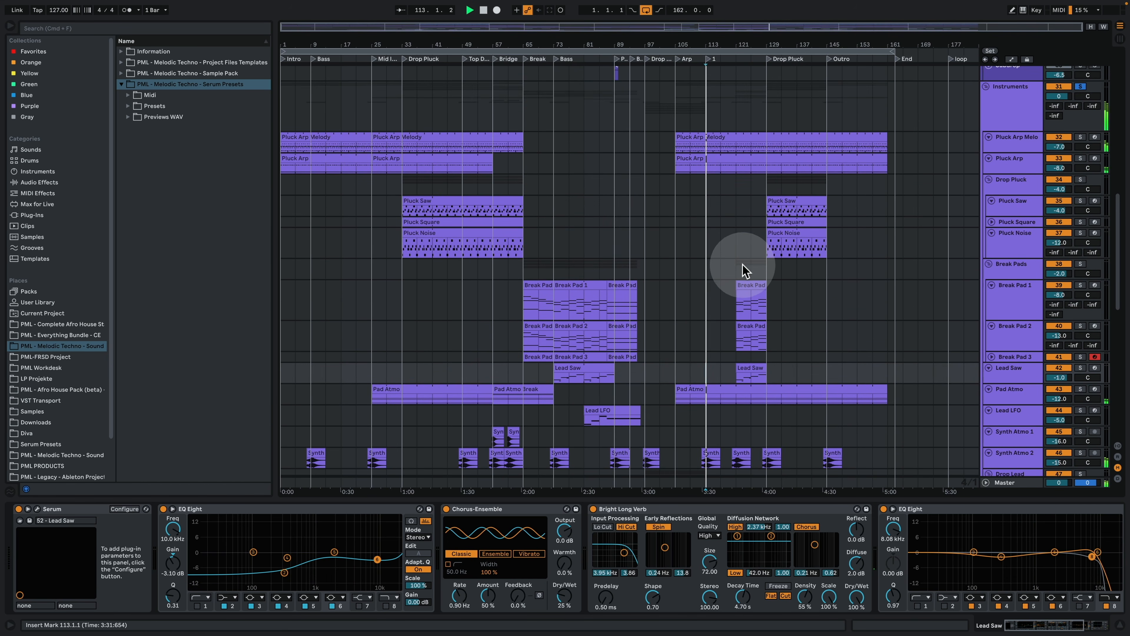
scroll(745, 268, "down", 15)
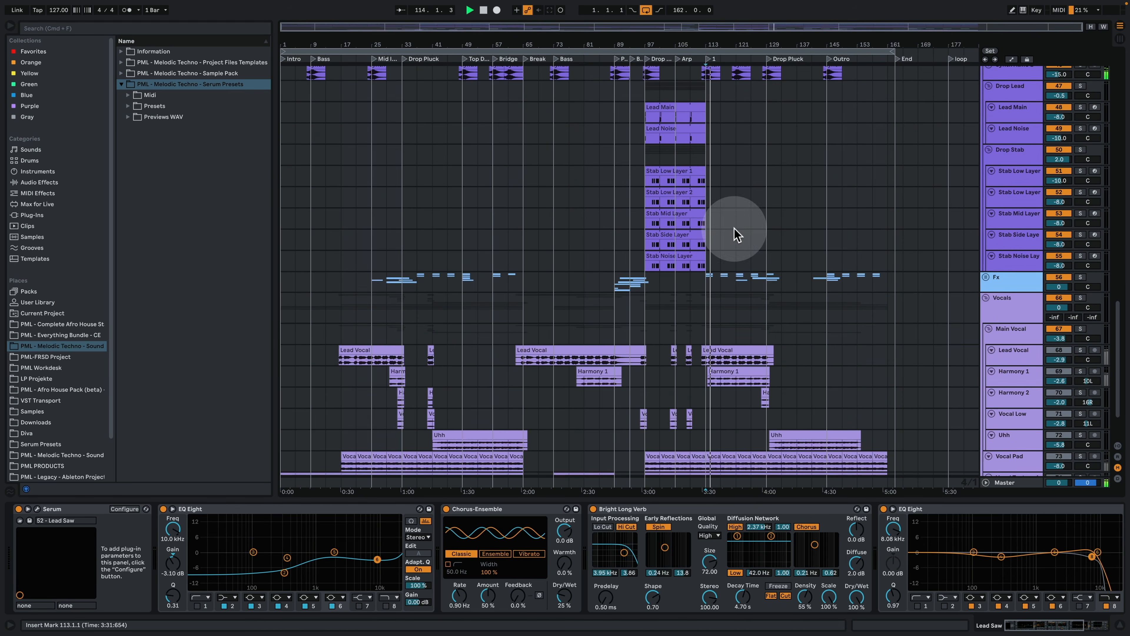
scroll(712, 340, "down", 3)
key("space")
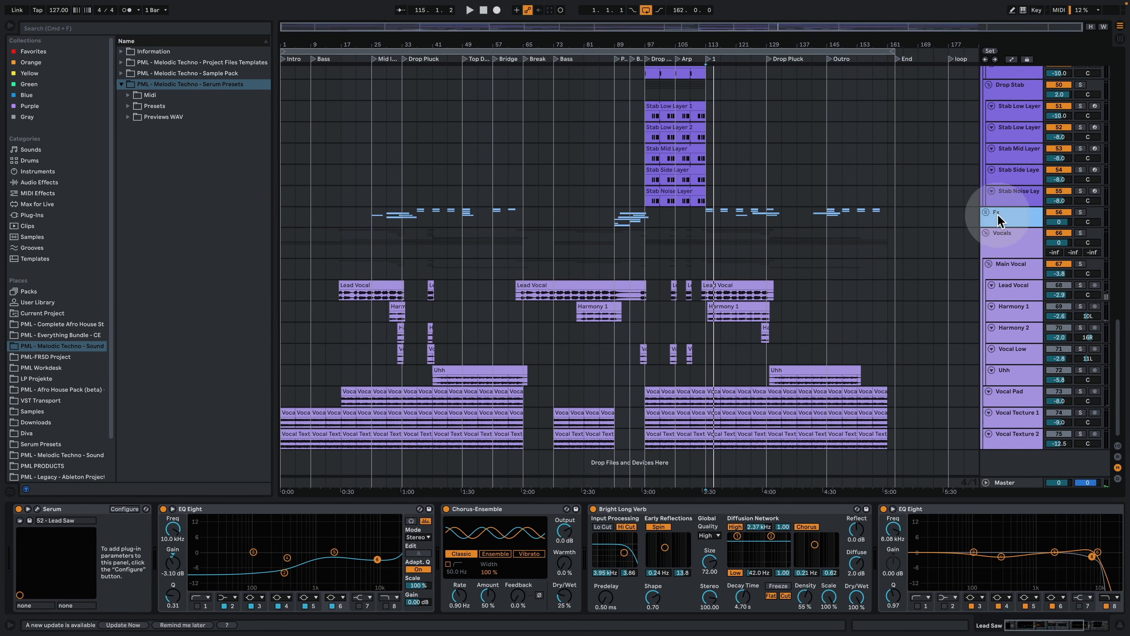
- Audition the lead and stab layers from the Drop Lead section at bar 97 in a closer timeline view
scroll(939, 290, "up", 7)
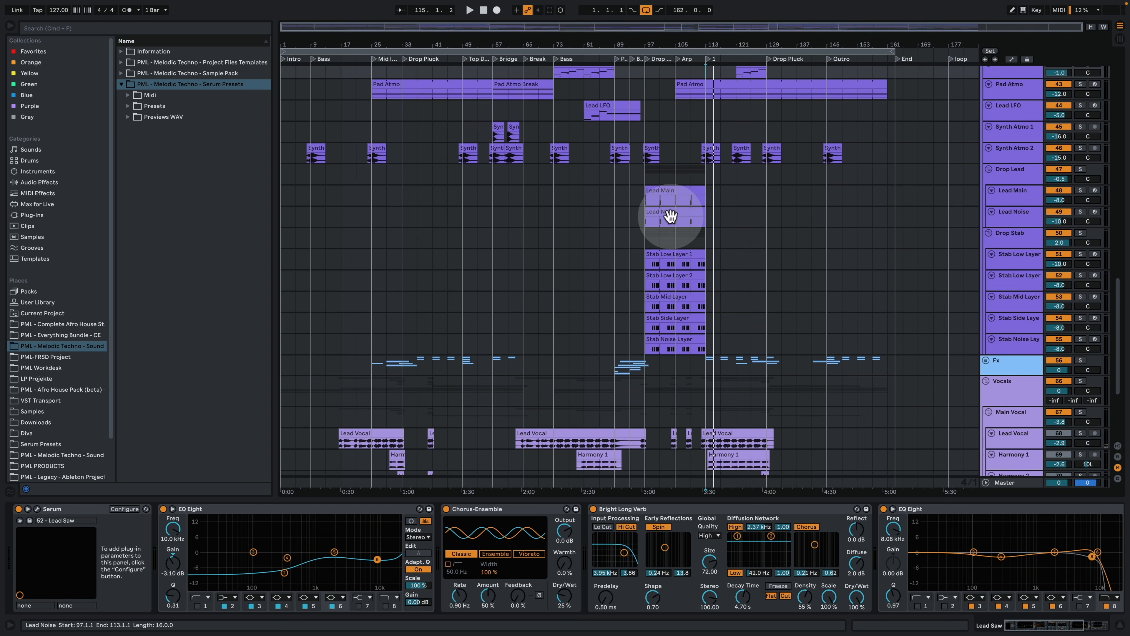
left_click(650, 202)
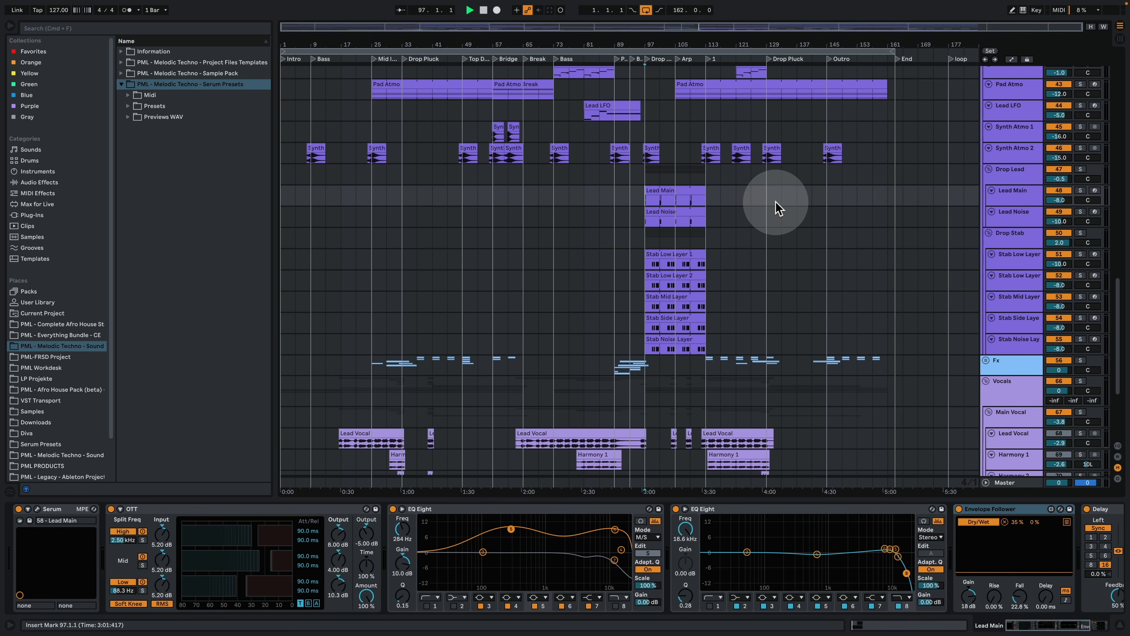
key("space")
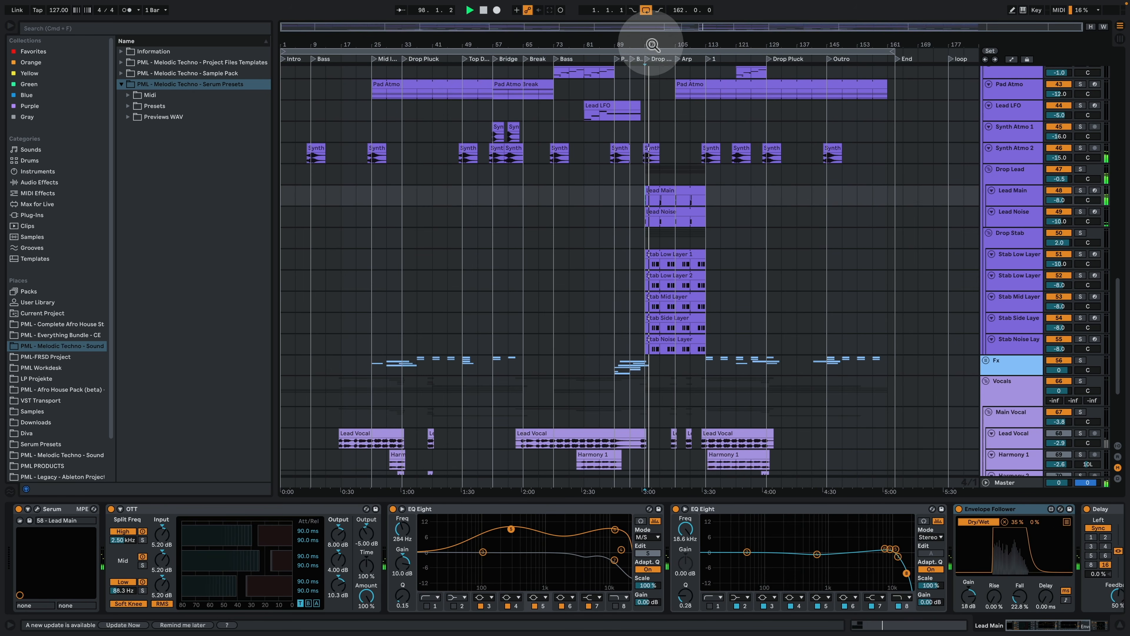
left_click_drag(651, 42, 651, 286)
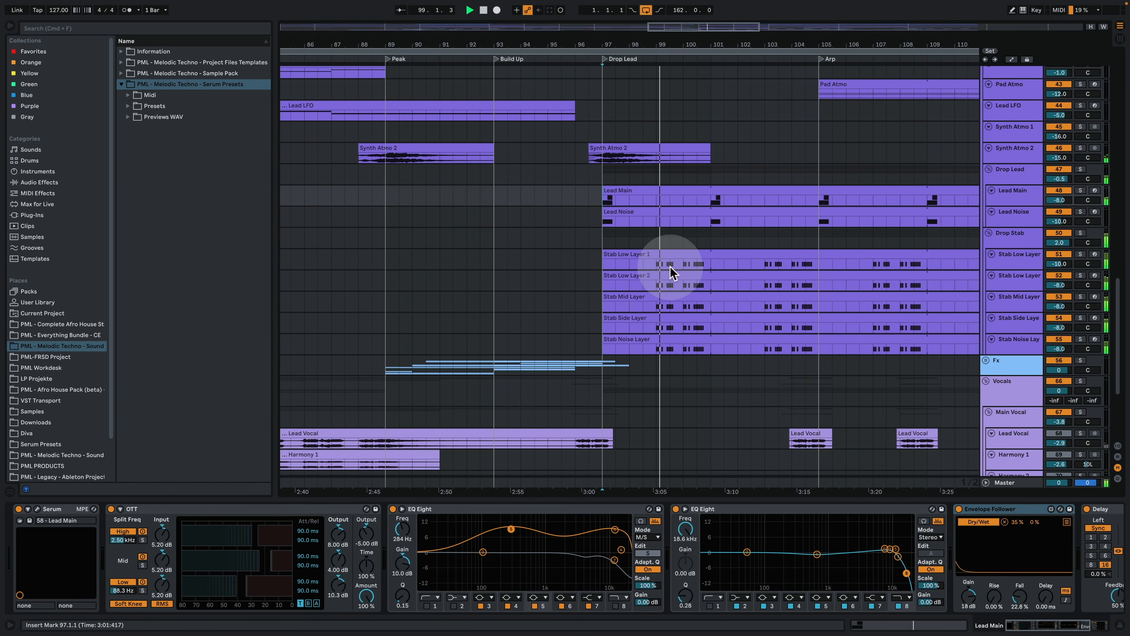
- Inspect the notes of the Lead Main clip, return to its track's device chain and stop playback
left_click(735, 189)
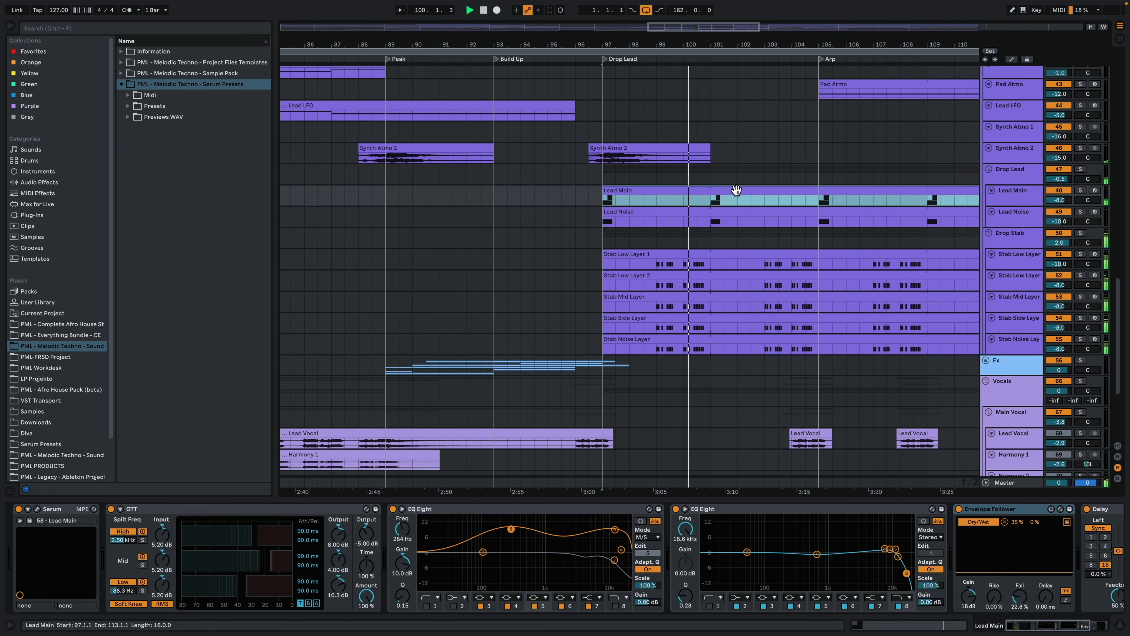
double_click(737, 190)
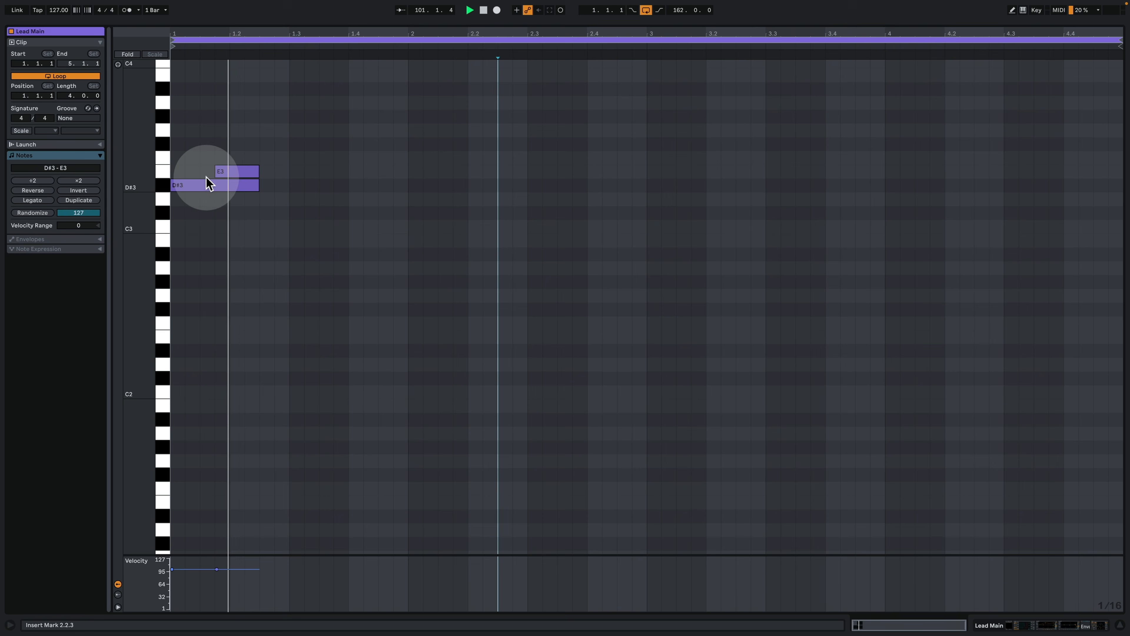
left_click(997, 628)
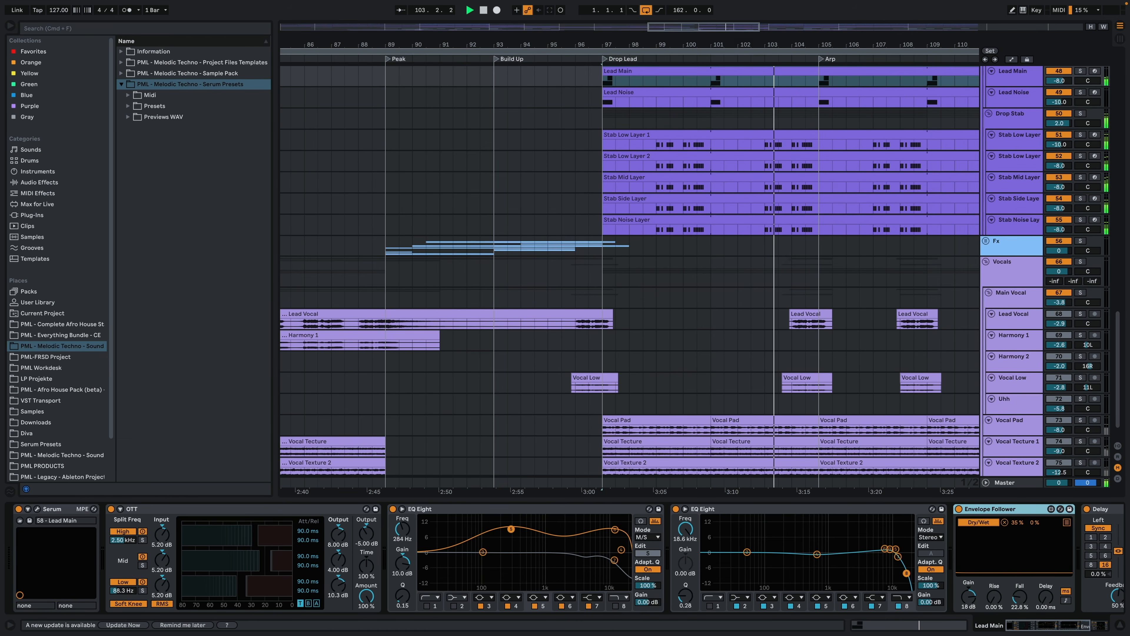
left_click_drag(758, 44, 758, 25)
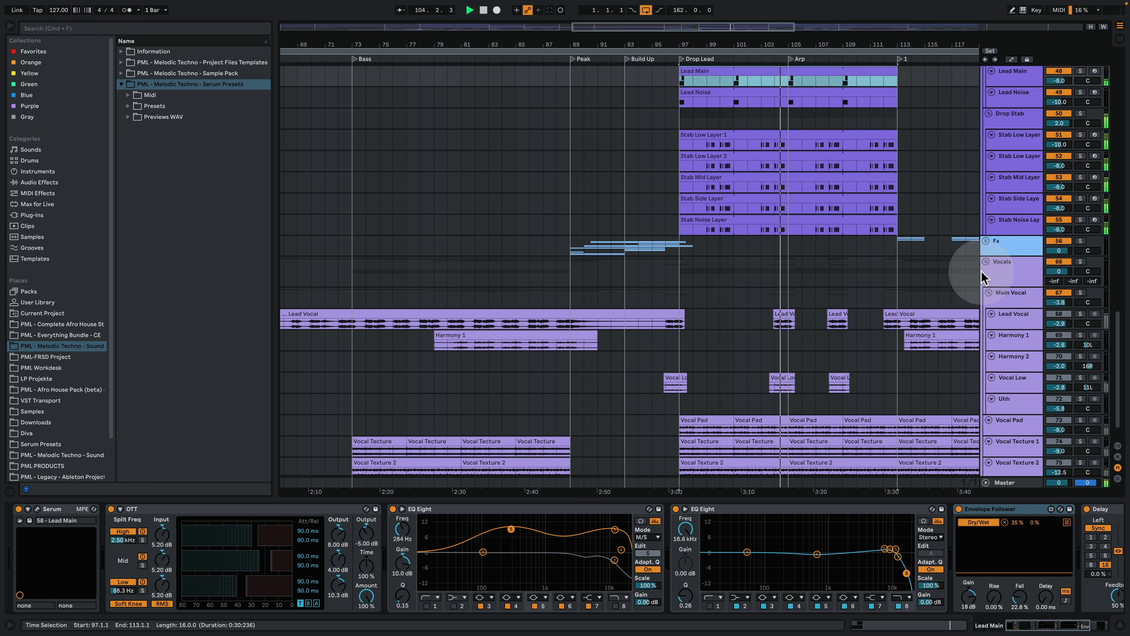
key("space")
left_click_drag(758, 46, 711, 27)
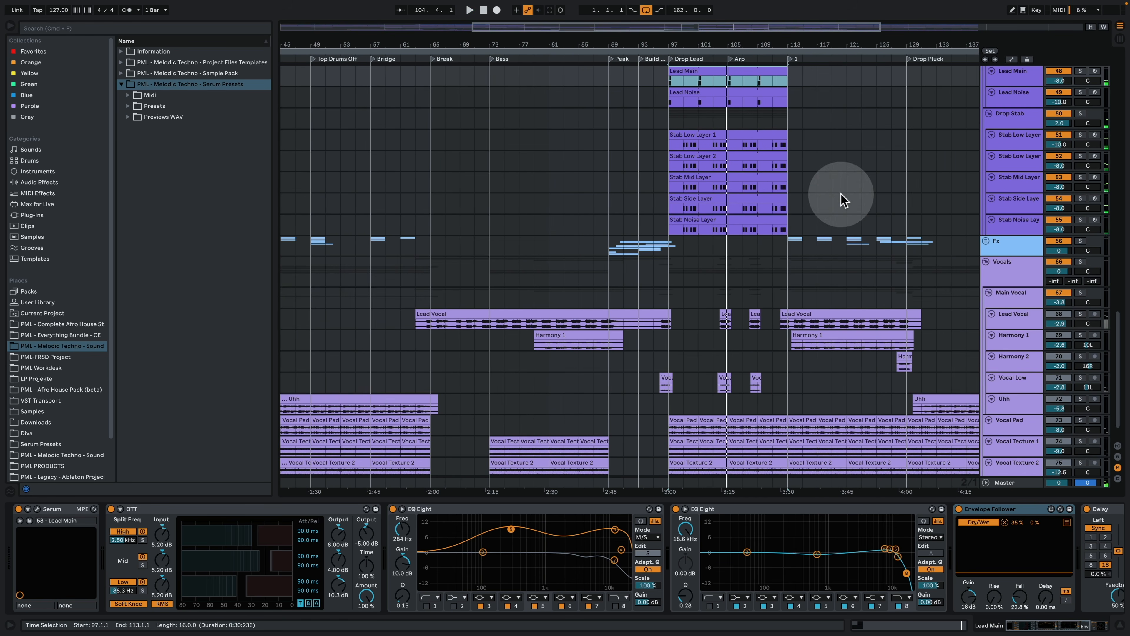
- Solo and unfold the Fx group and audition it from bar 113
left_click(788, 247)
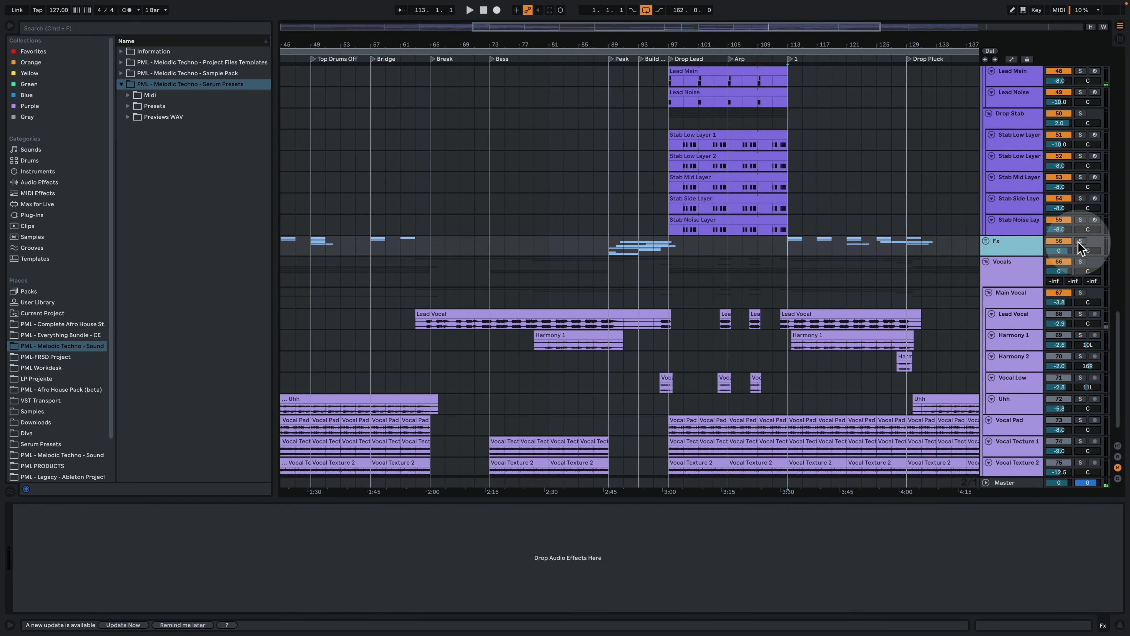
left_click(986, 241)
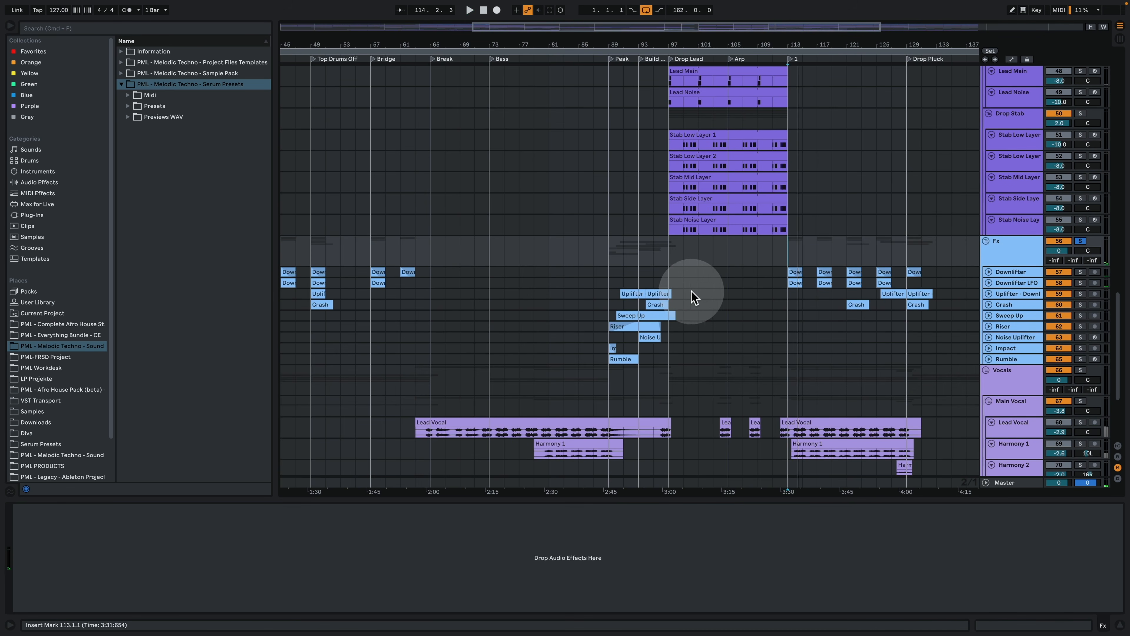
- Audition the soloed Fx build-up from bars 93 and 95 and the Rumble clip at bar 89
left_click(653, 279)
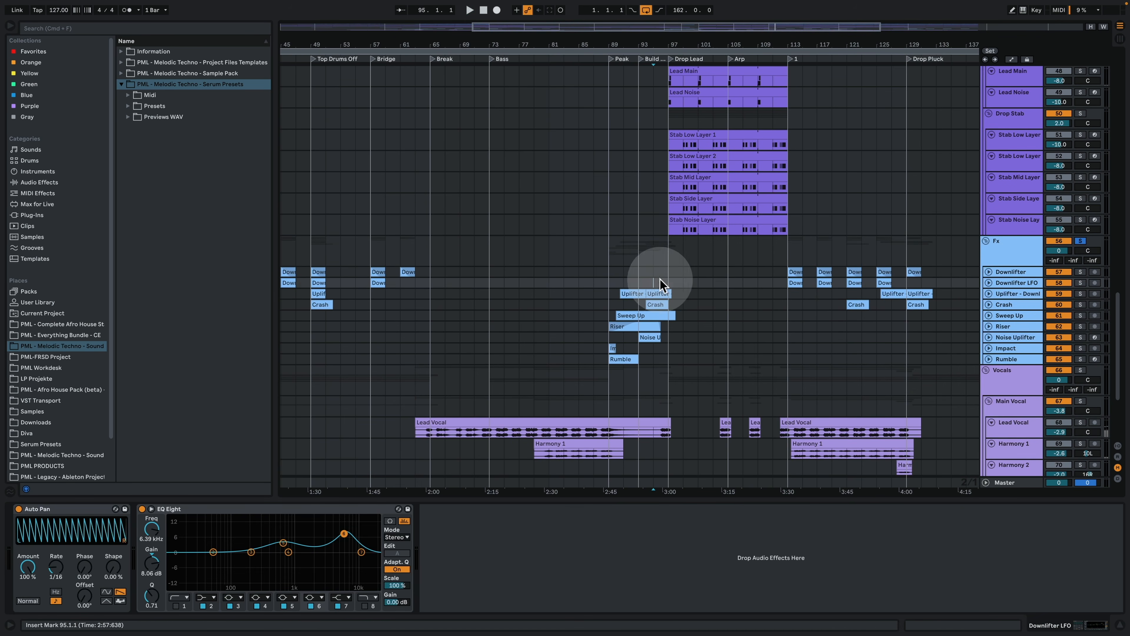
left_click(646, 314)
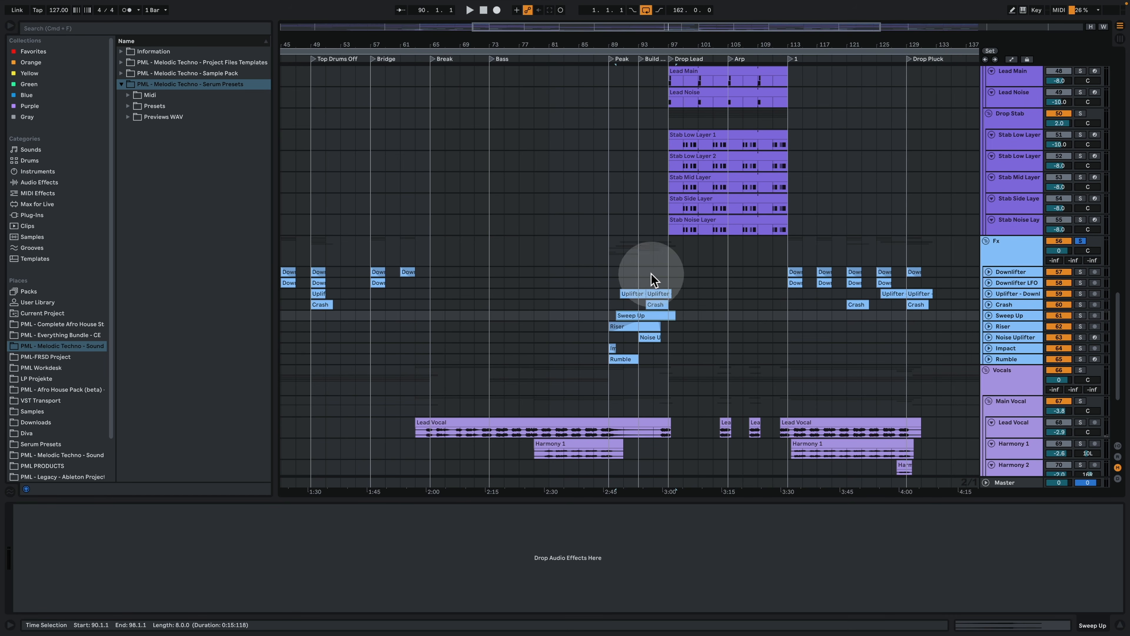
left_click(639, 280)
key("space")
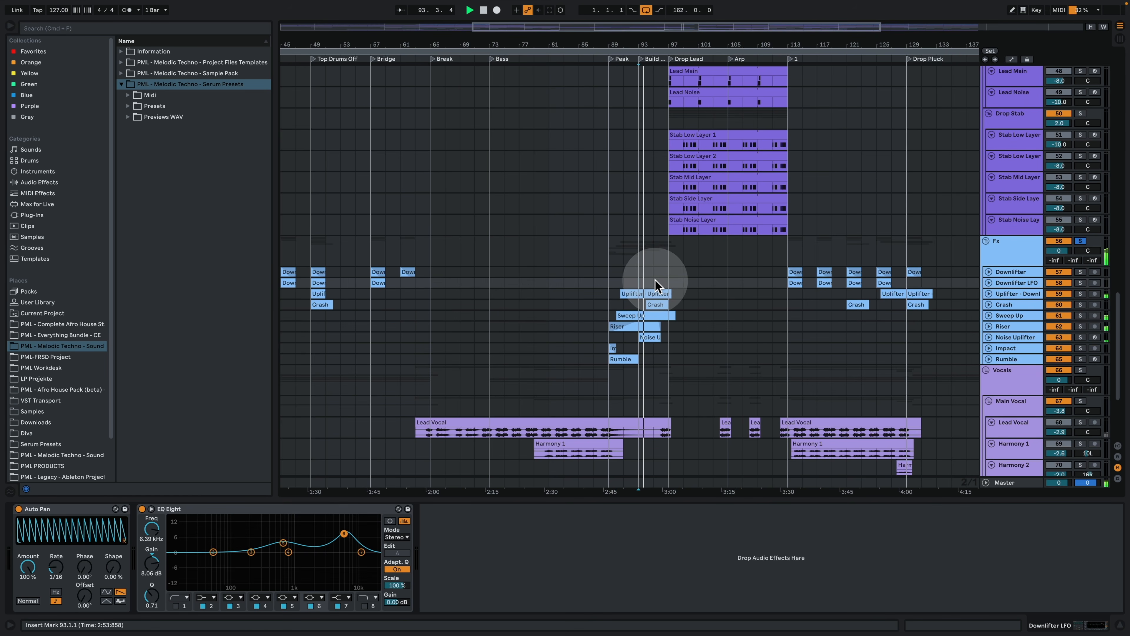
left_click(654, 279)
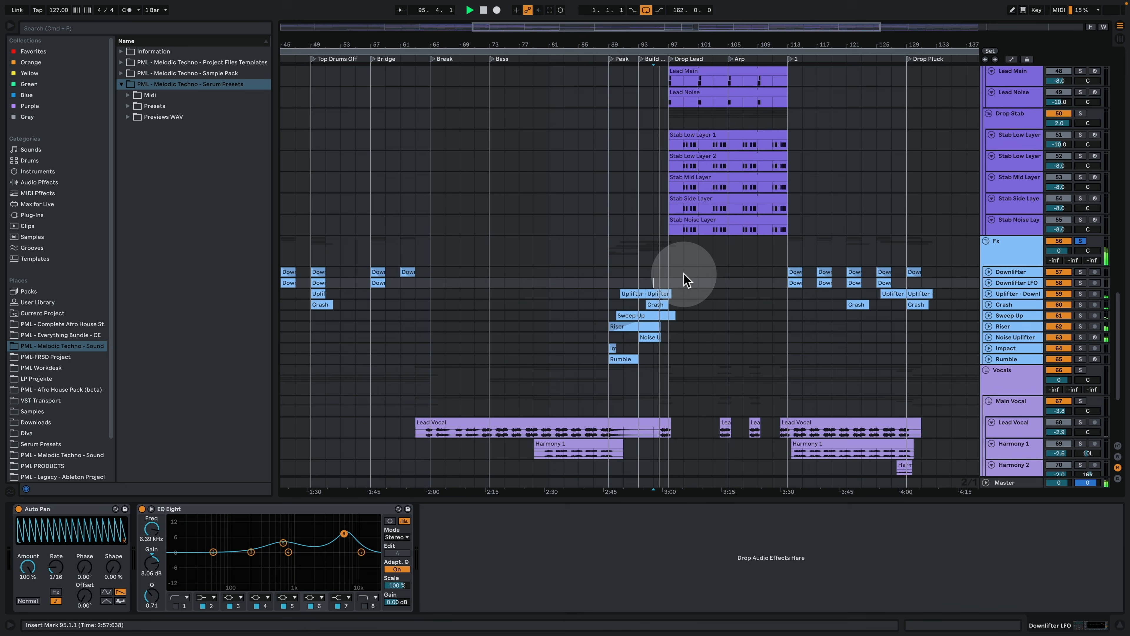
left_click(613, 359)
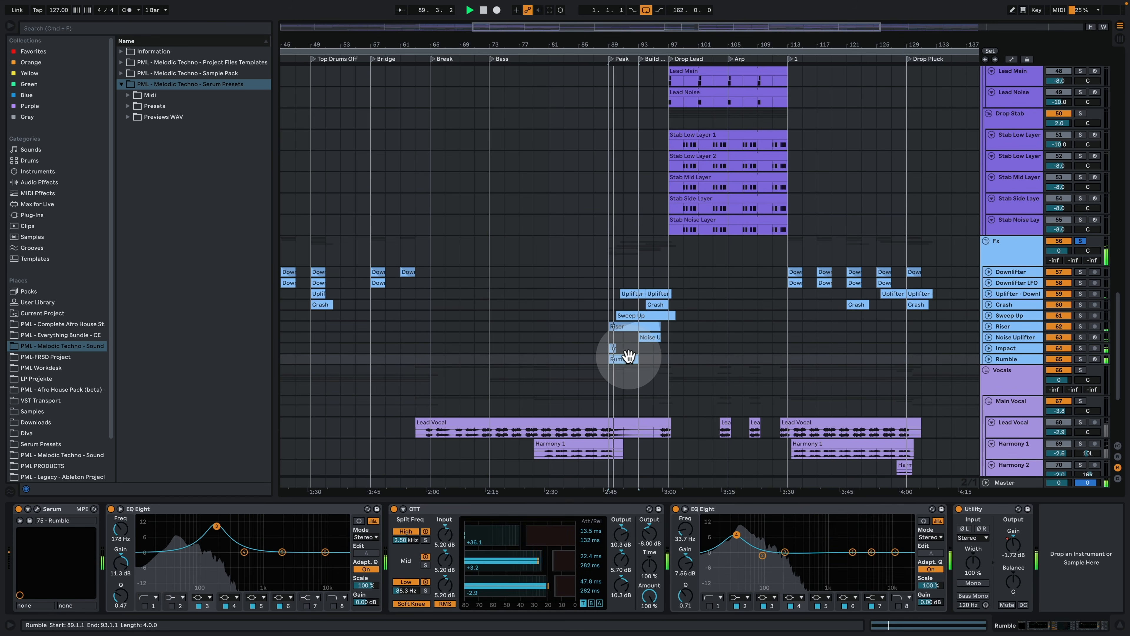
- Solo the Vocals group instead of the Fx group and audition it from bar 99
left_click(1081, 240)
scroll(901, 298, "down", 5)
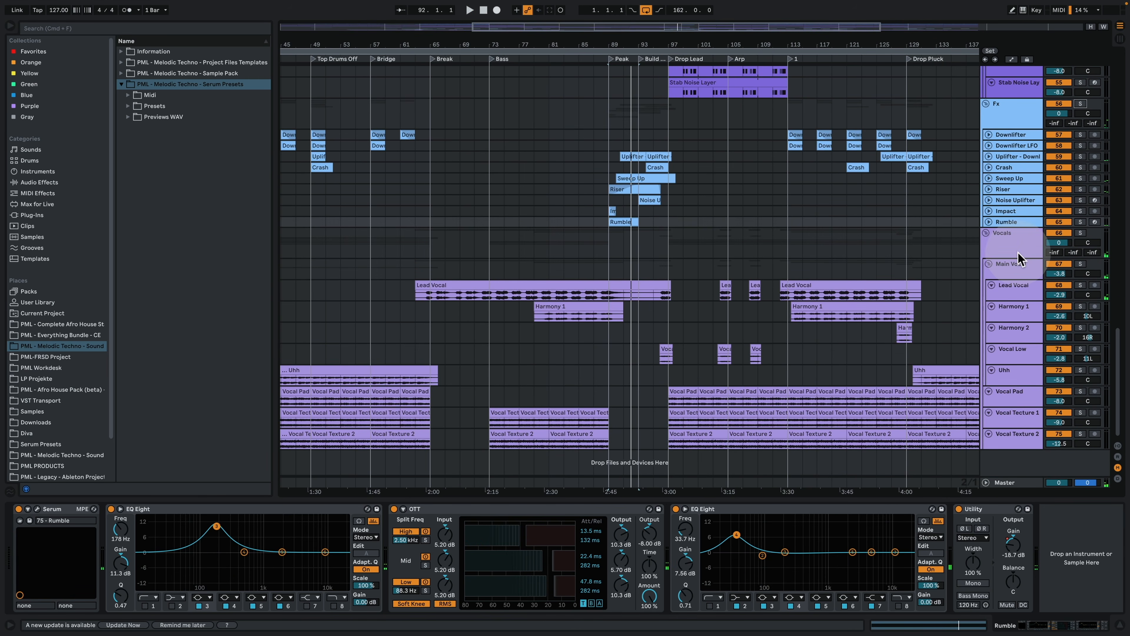
left_click(1019, 253)
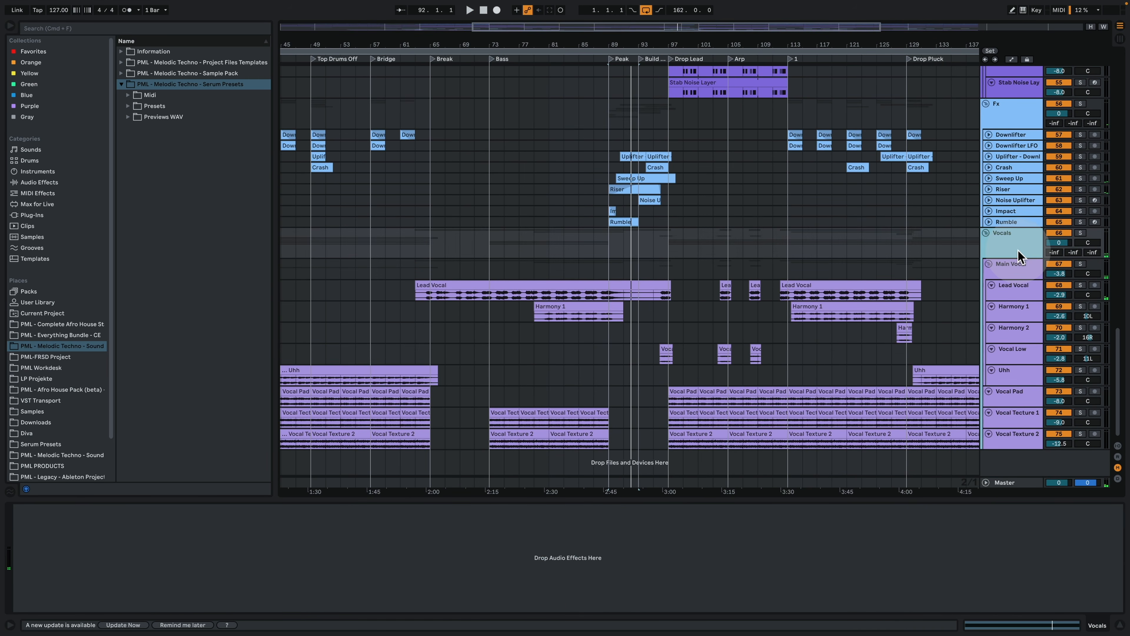
left_click(683, 252)
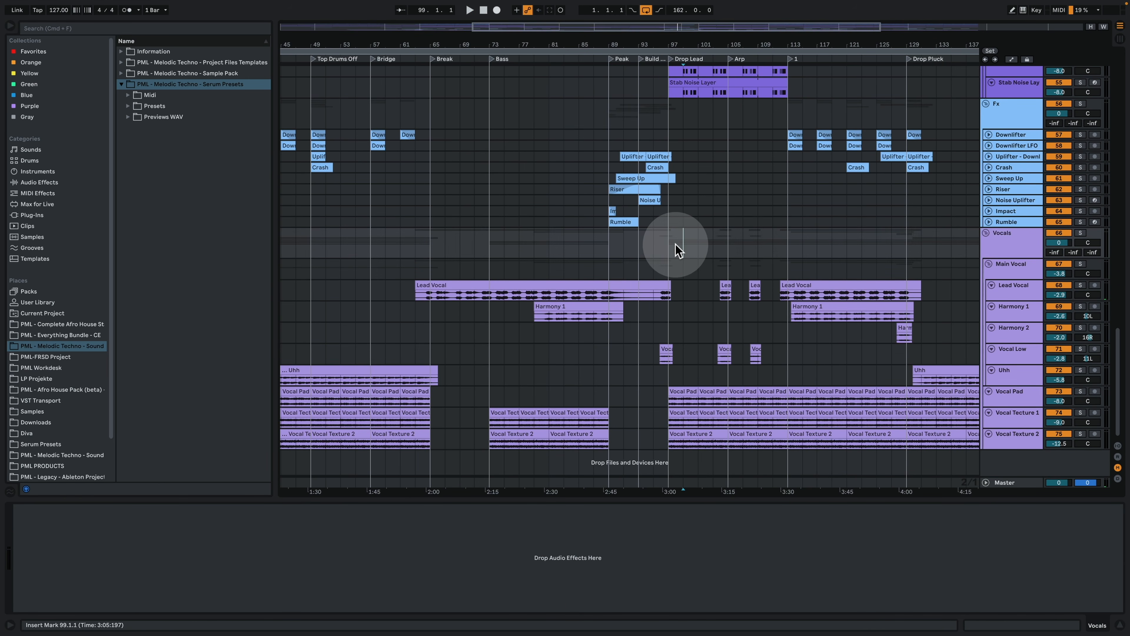
left_click(1080, 233)
key("space")
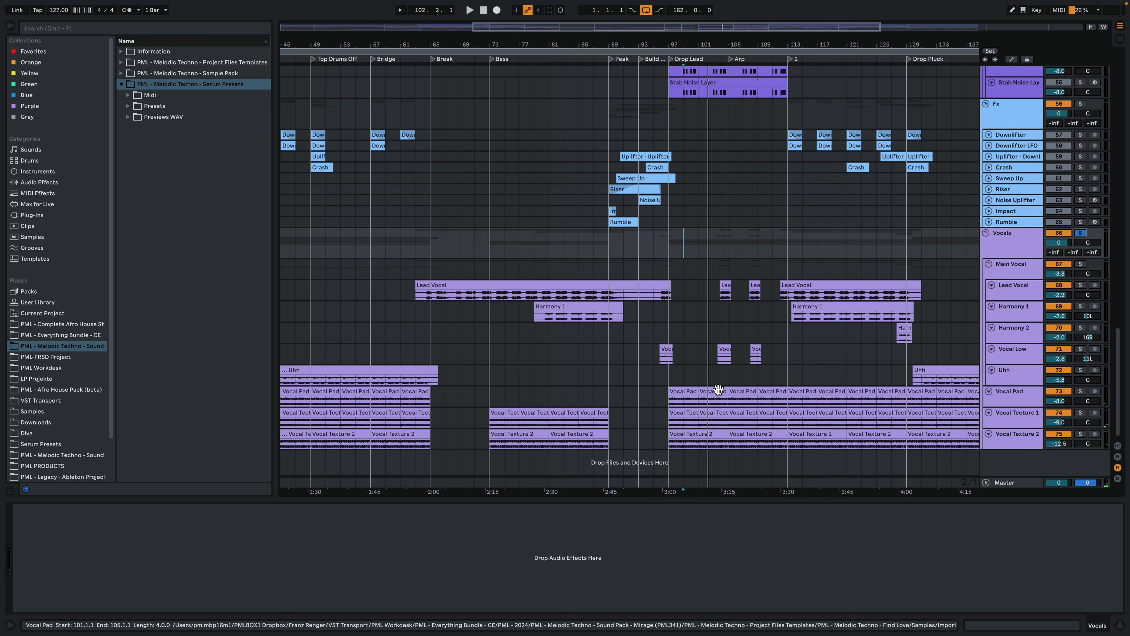
left_click(720, 218)
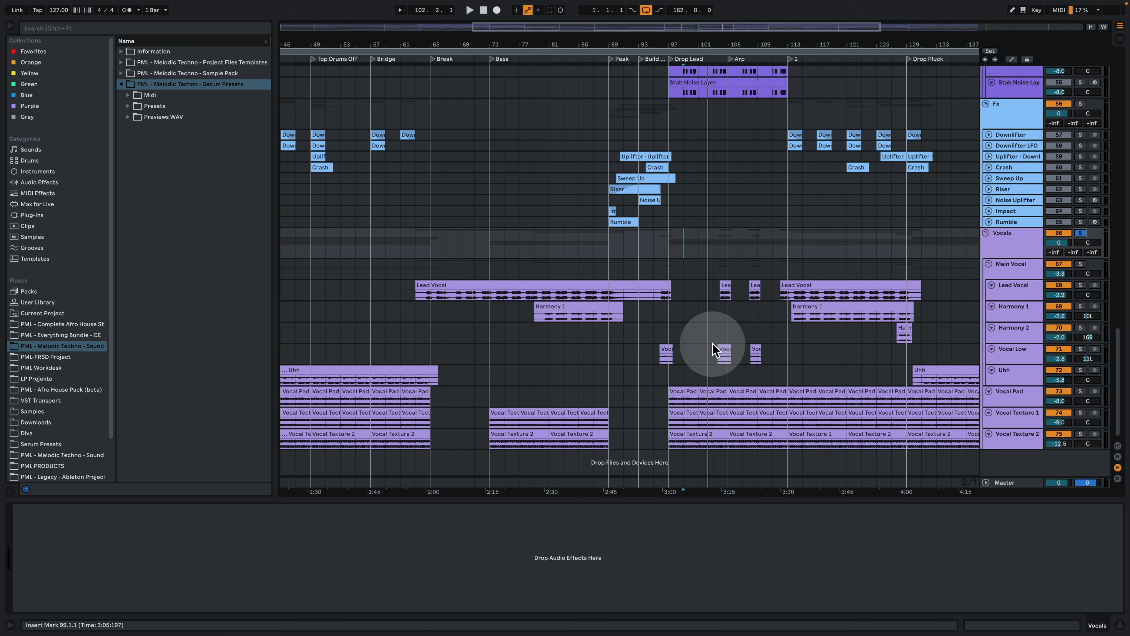
key("space")
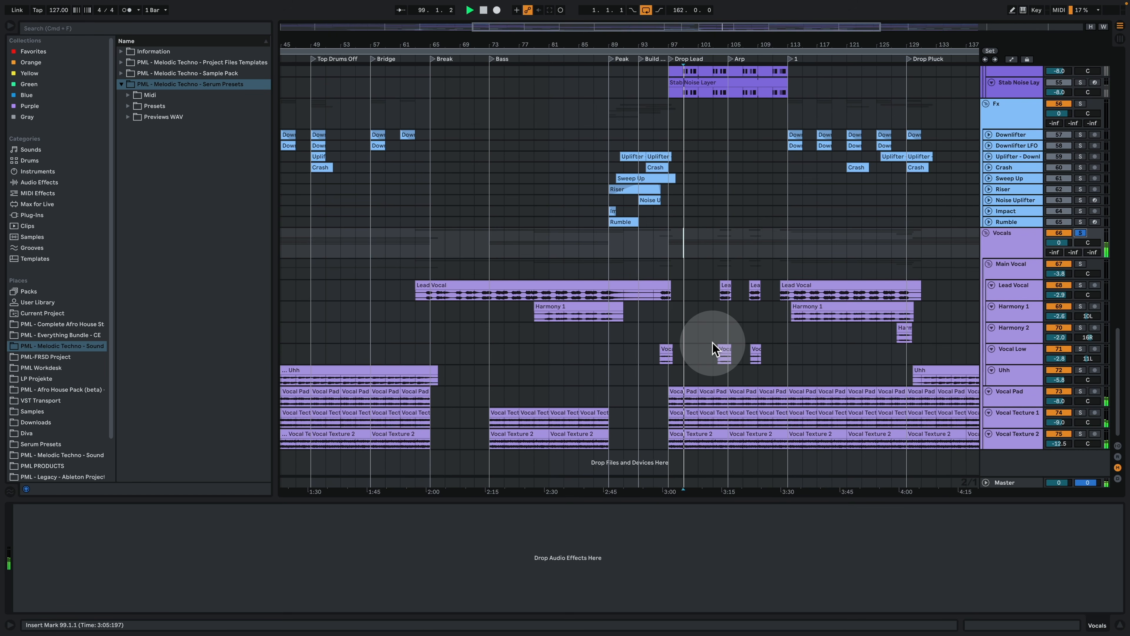
- Show the return tracks and inspect the device chains of Hall Low Pass, Hall High Pass, Echo Band Pass, Echo High Pass and the Master
left_click(1081, 233)
left_click(1119, 457)
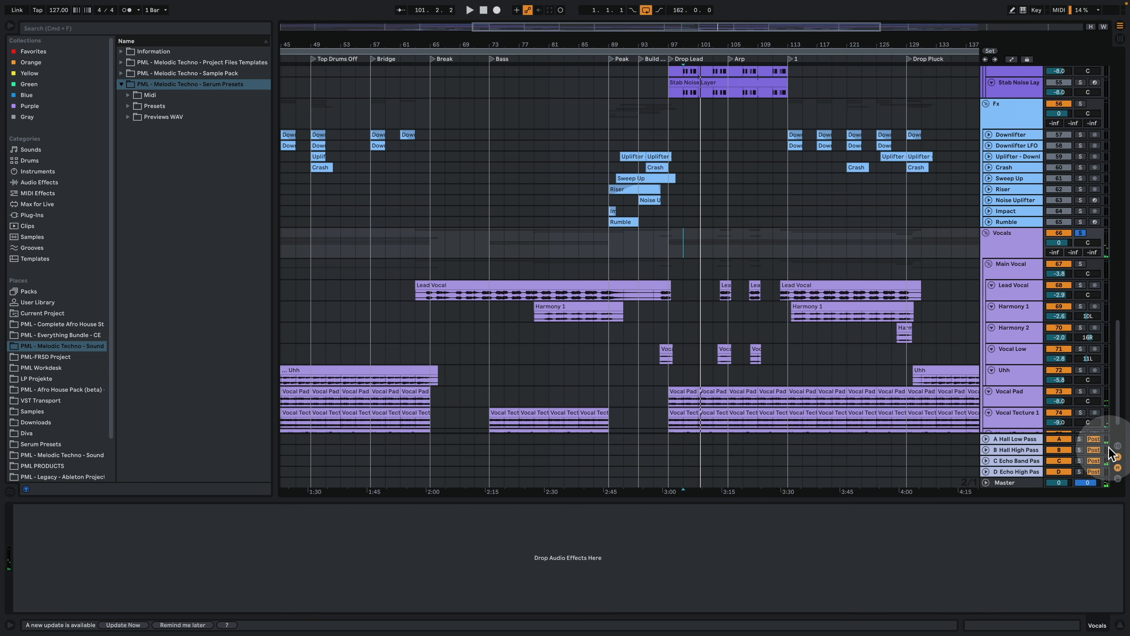
left_click(1022, 440)
scroll(1017, 320, "down", 2)
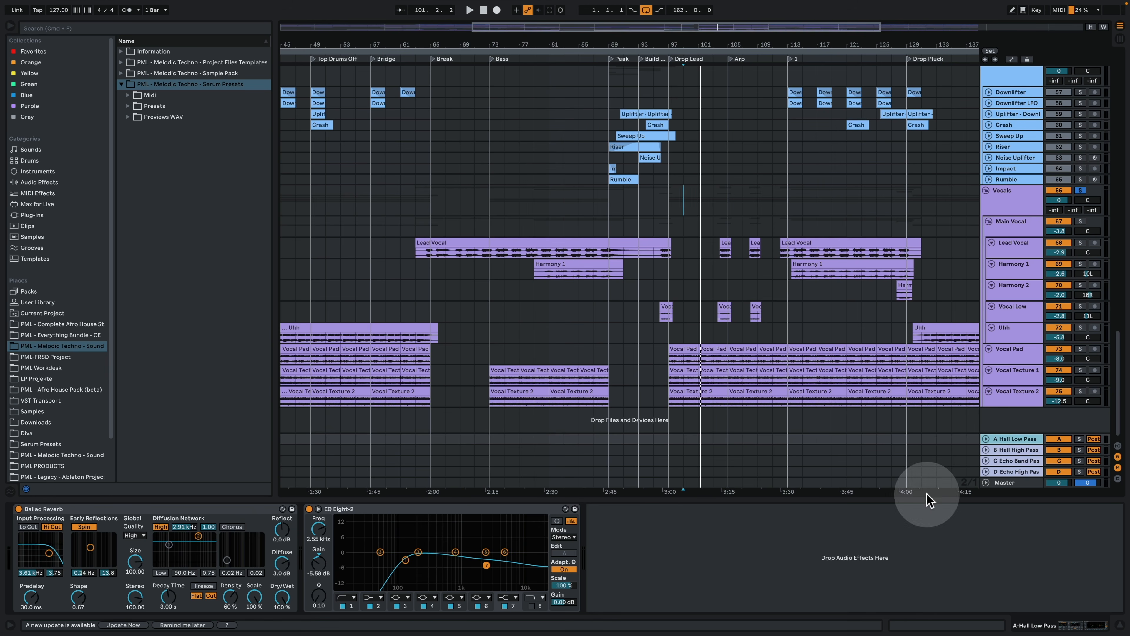
left_click(1012, 450)
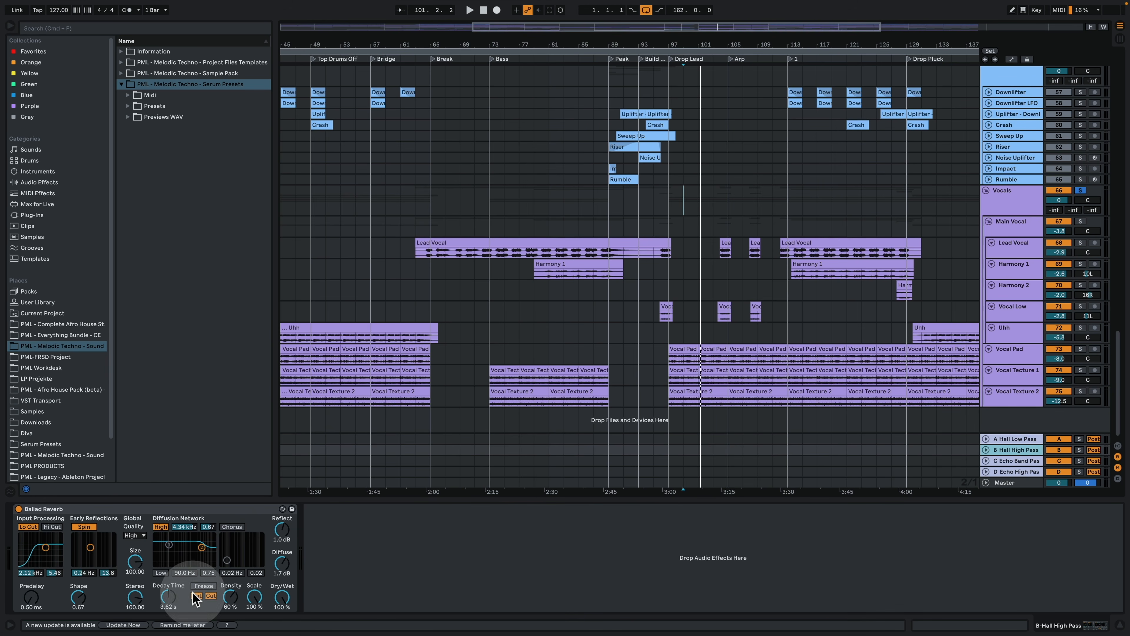
left_click(1017, 461)
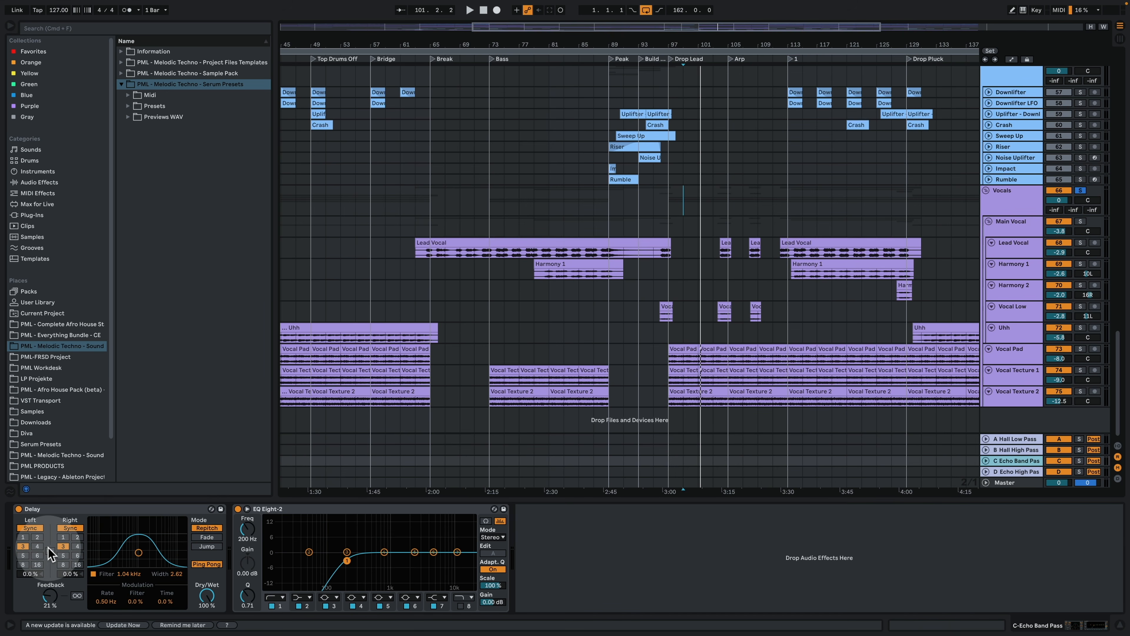
left_click(1026, 475)
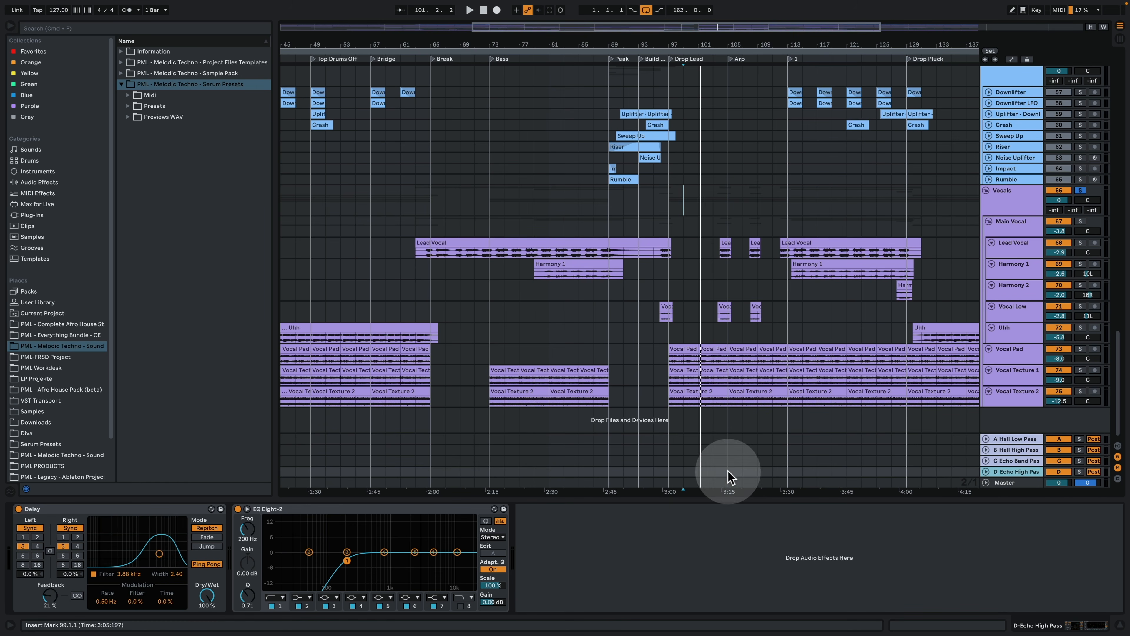
left_click(1025, 483)
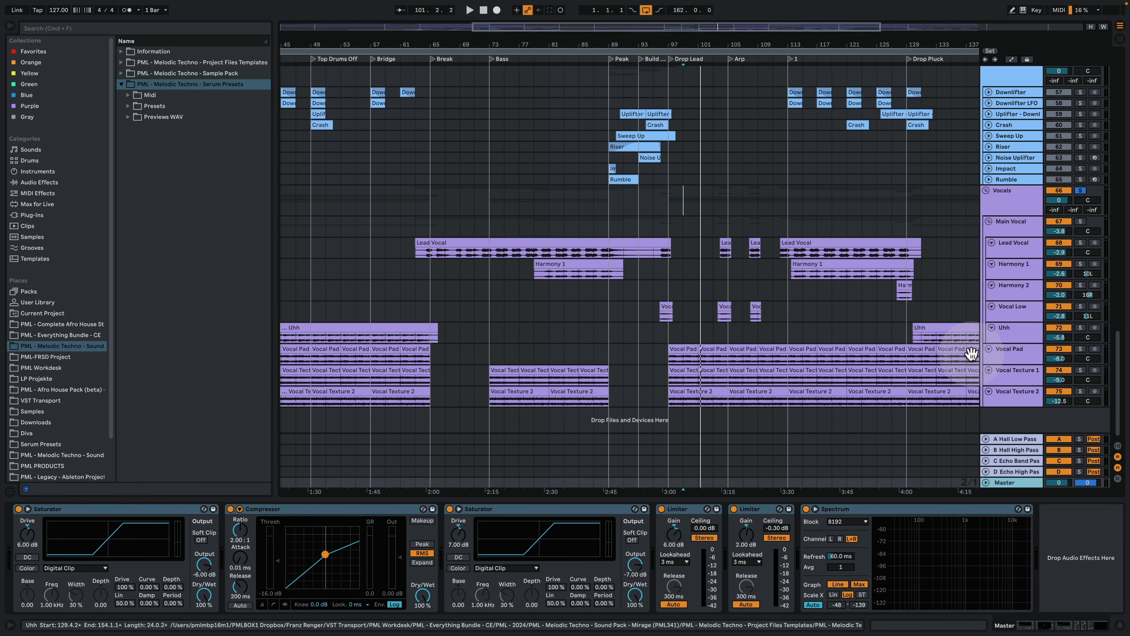
- Hide the device chain and copy the eight bars of kick clips from bar 113 to the loop marker at bar 177
left_click(1122, 625)
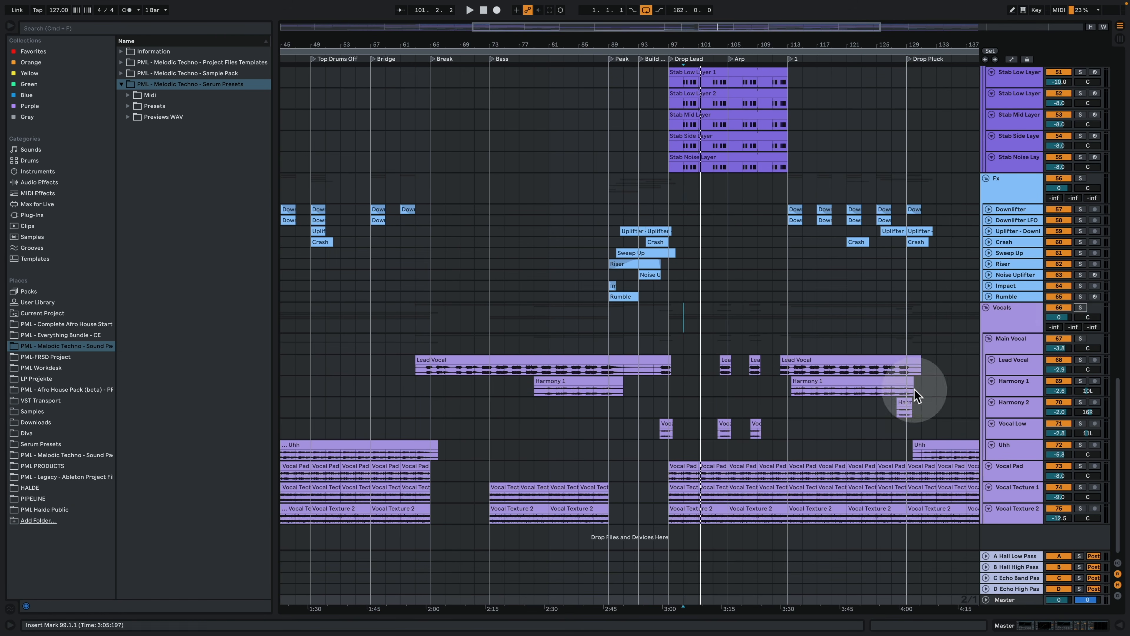
scroll(756, 320, "up", 20)
left_click_drag(785, 44, 785, 9)
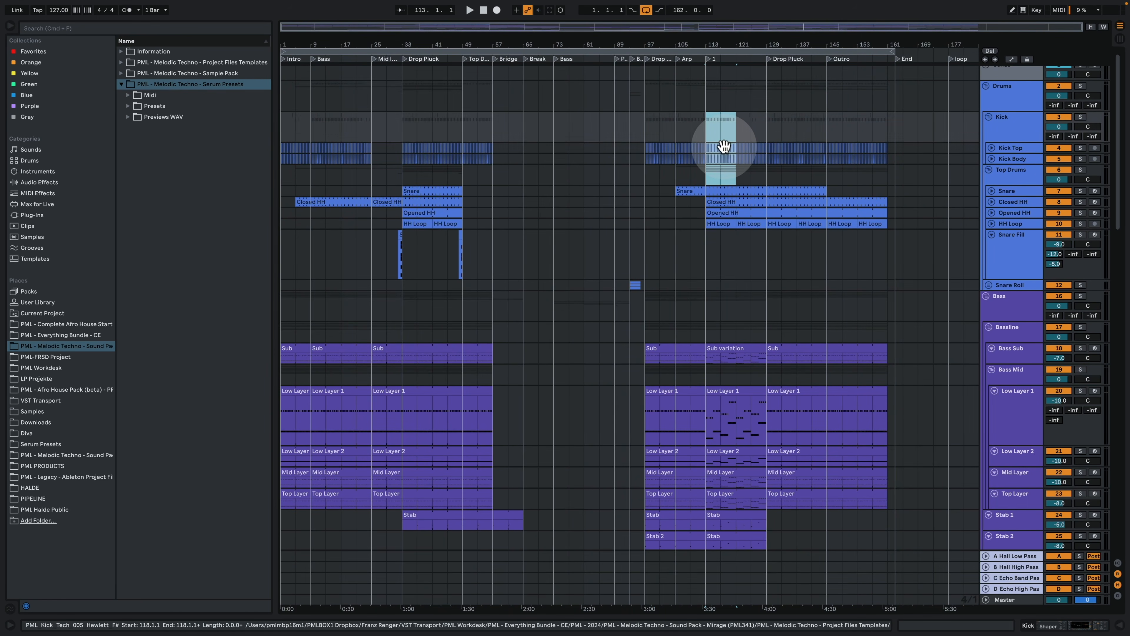
left_click_drag(724, 147, 951, 145)
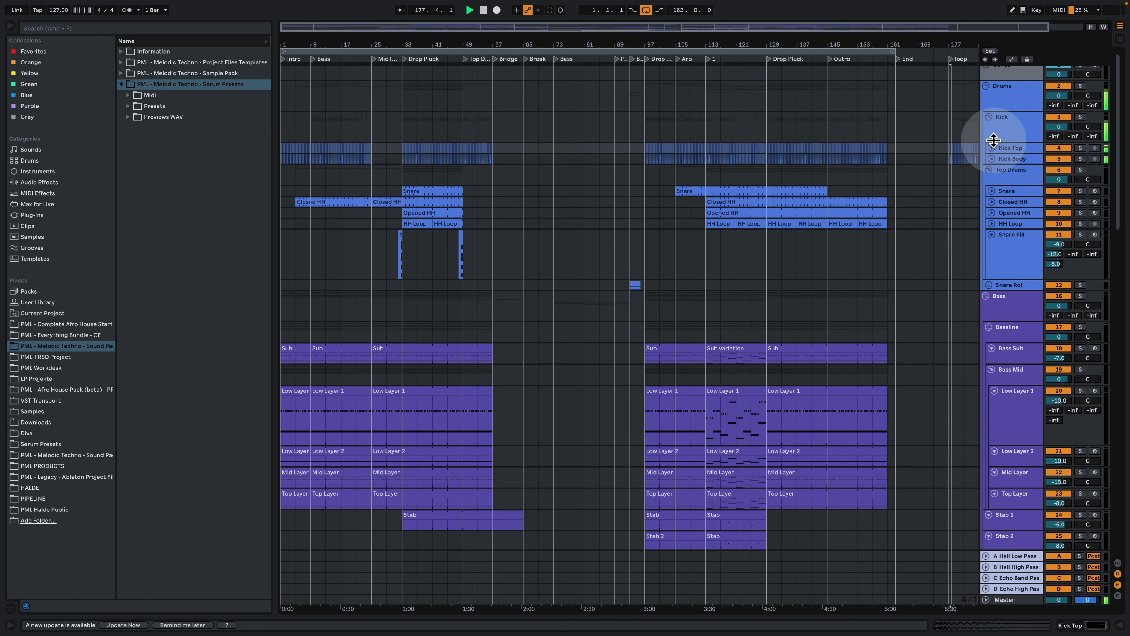
- Unfold the Kick Top and Kick Body tracks and select the Kick Body clip at bar 179 in a close view
left_click_drag(964, 44, 794, 45)
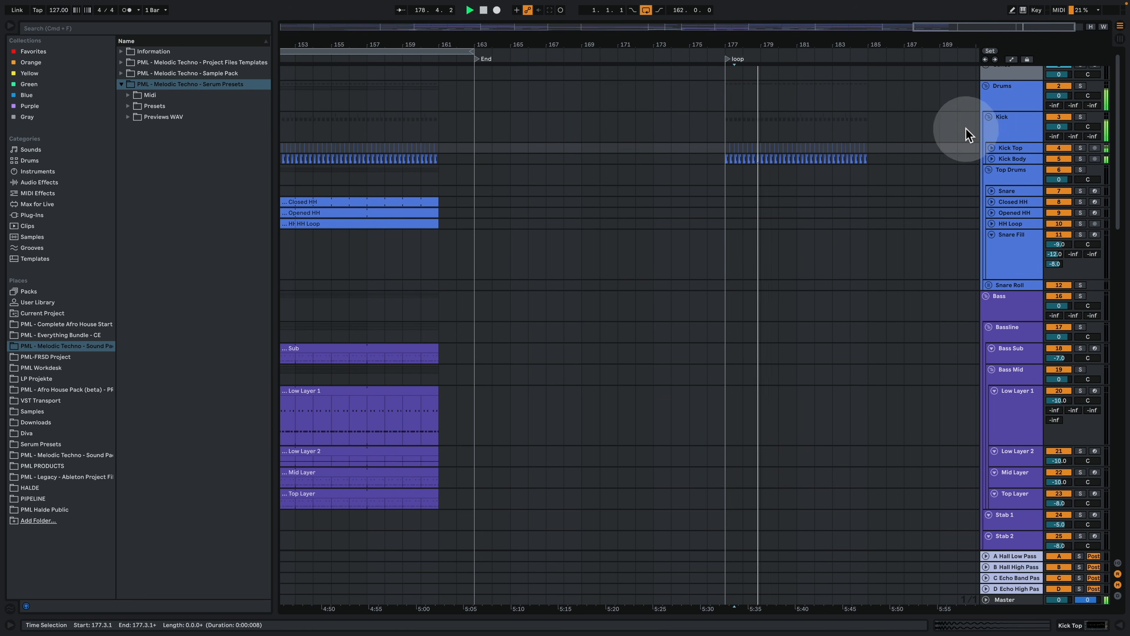
left_click(992, 148)
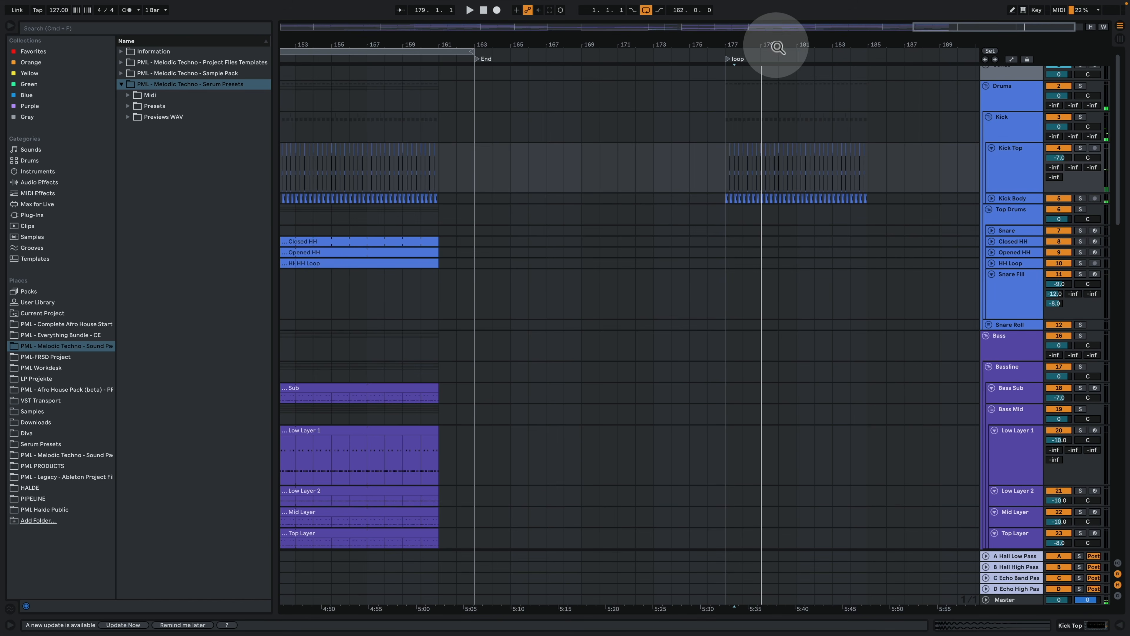
left_click_drag(777, 45, 733, 43)
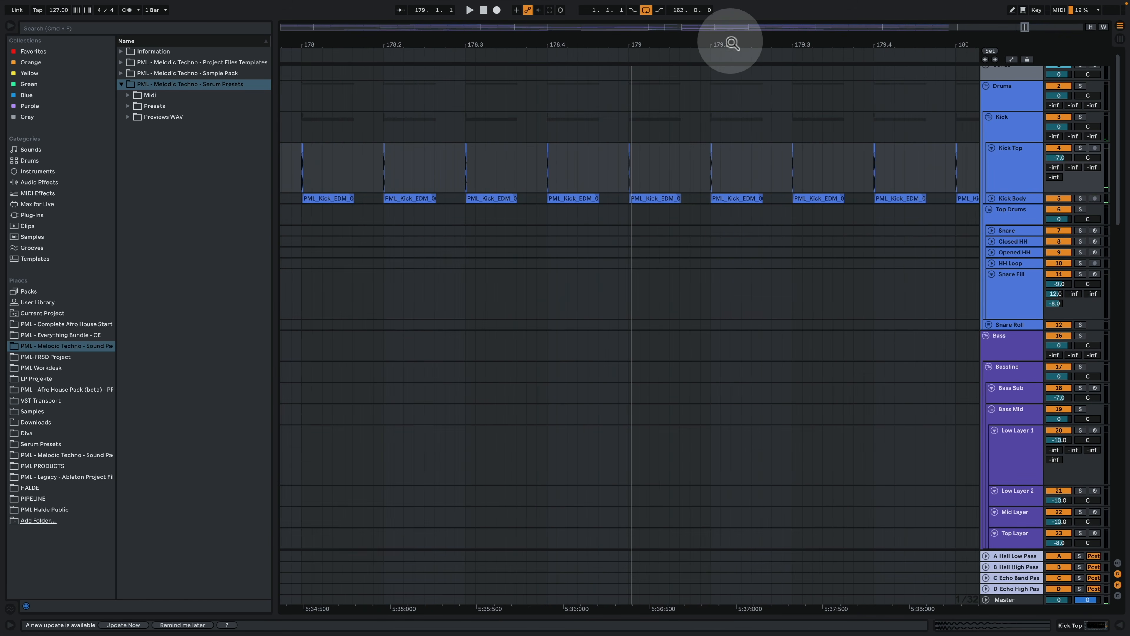
left_click(995, 197)
left_click_drag(637, 44, 639, 55)
left_click(710, 230)
left_click(636, 198)
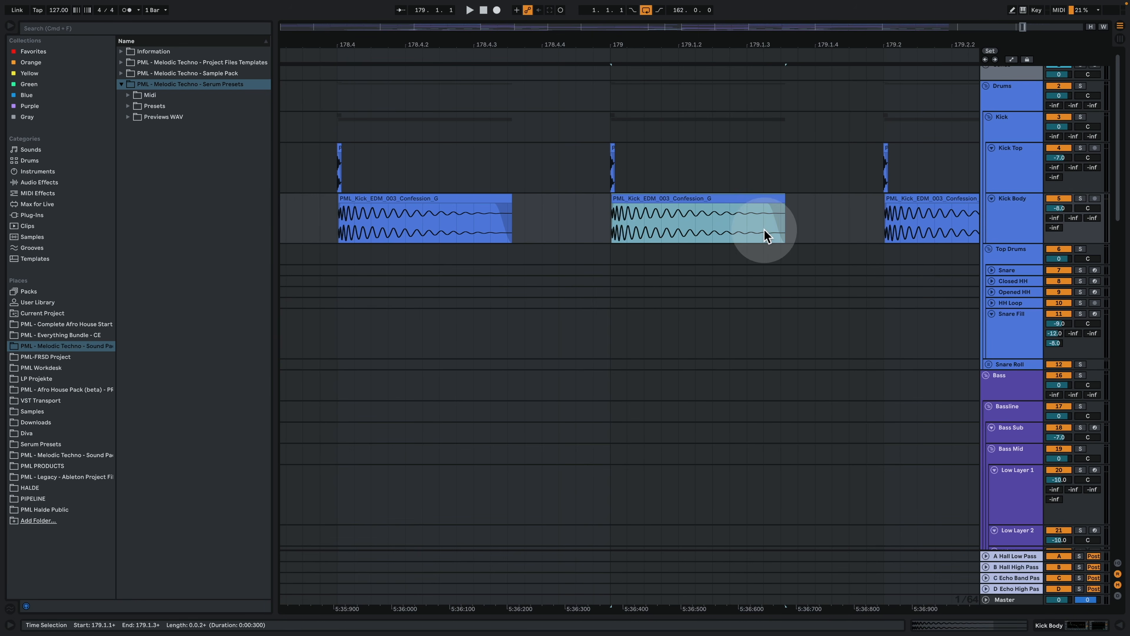
- Solo the Kick Body track and audition it from bar 179
left_click(1081, 199)
left_click(699, 196)
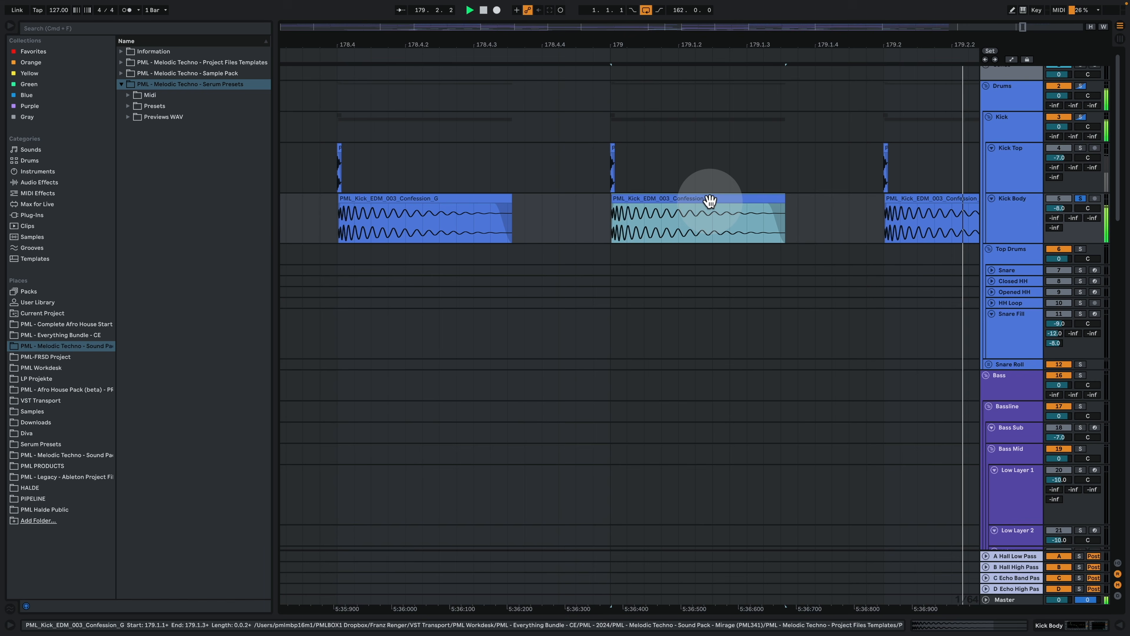
key("space")
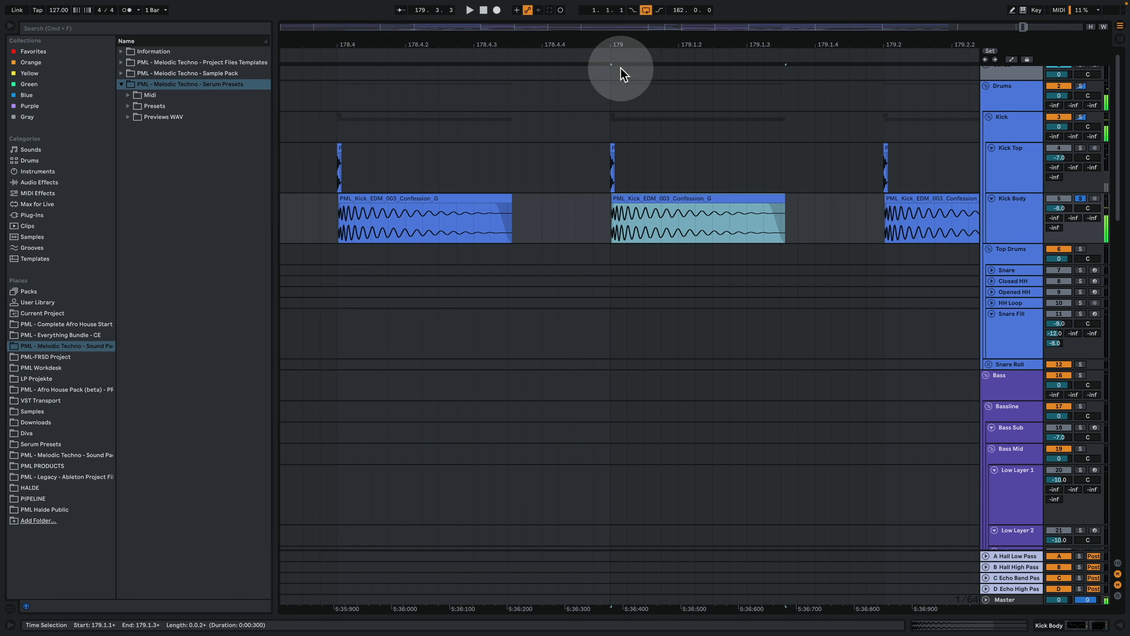
- Solo the Kick Top track instead and audition its clip from just before bar 179
left_click_drag(616, 43, 616, 183)
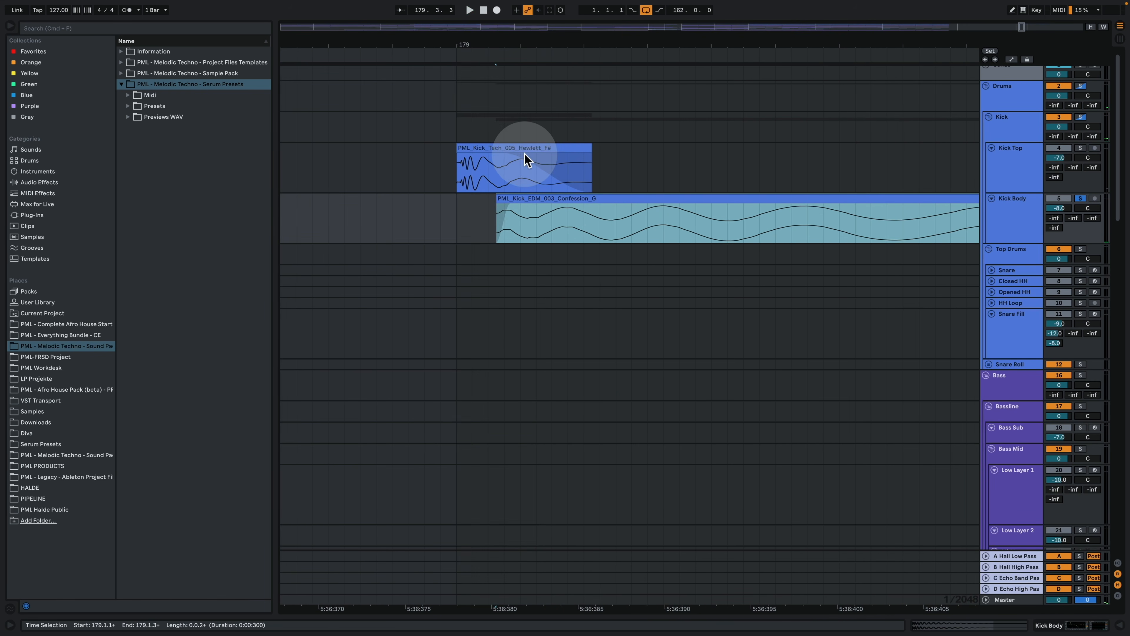
left_click(454, 167)
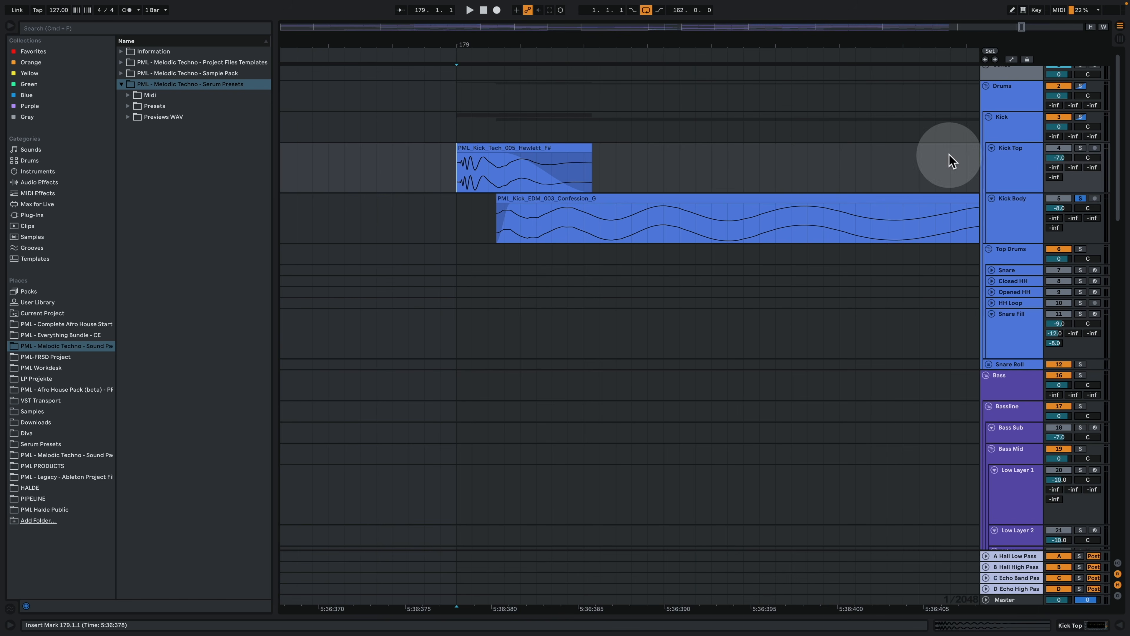
left_click(1080, 148)
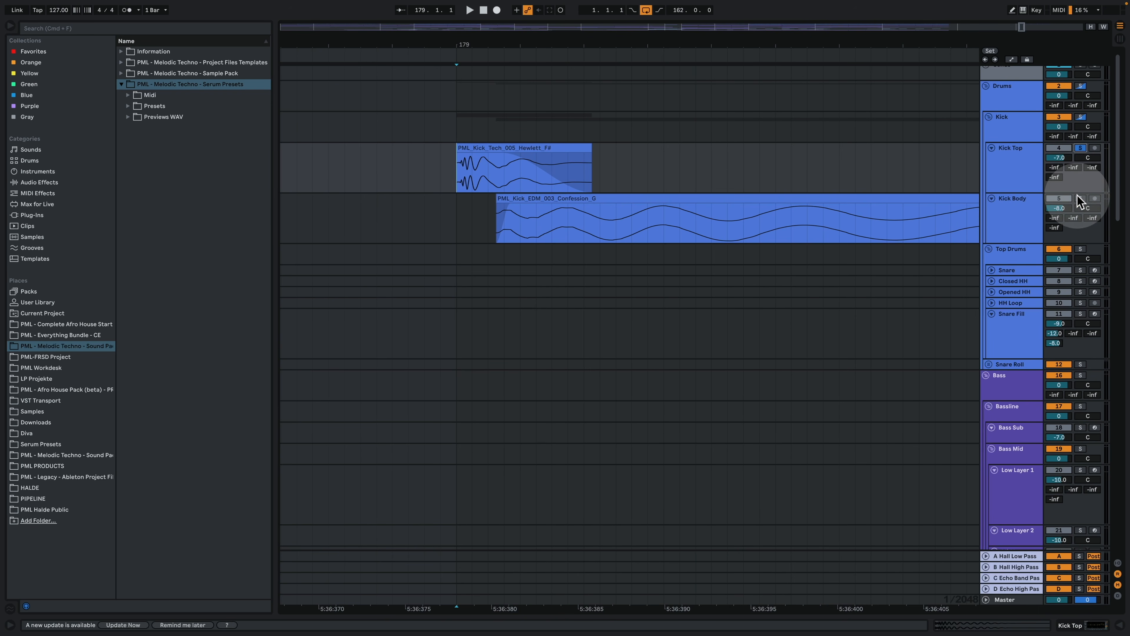
left_click(451, 174)
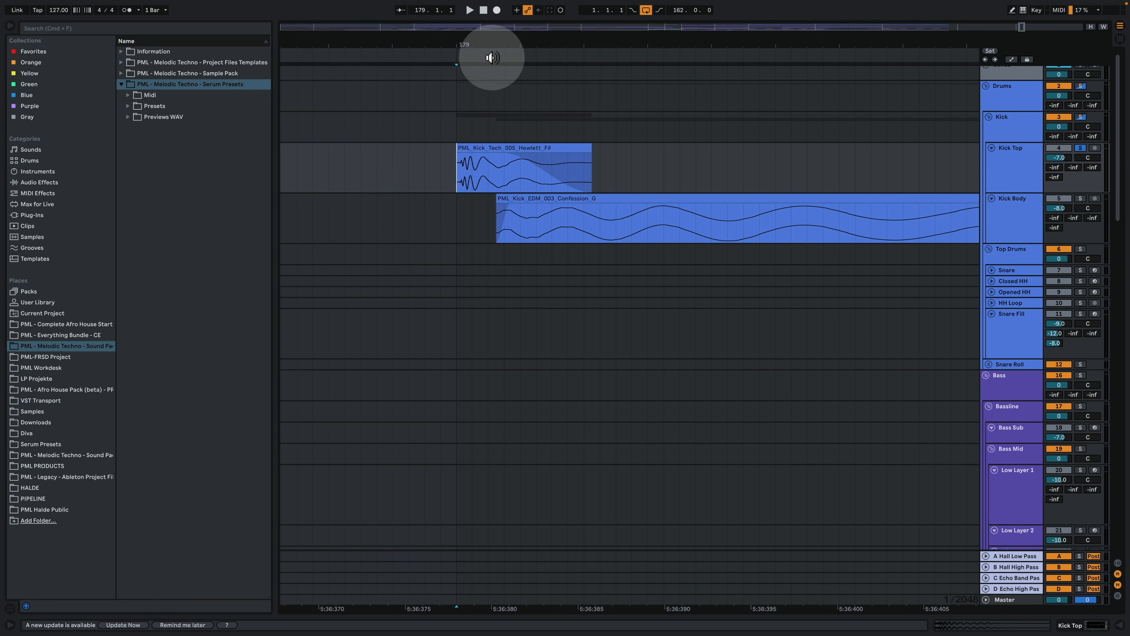
left_click_drag(489, 44, 429, 44)
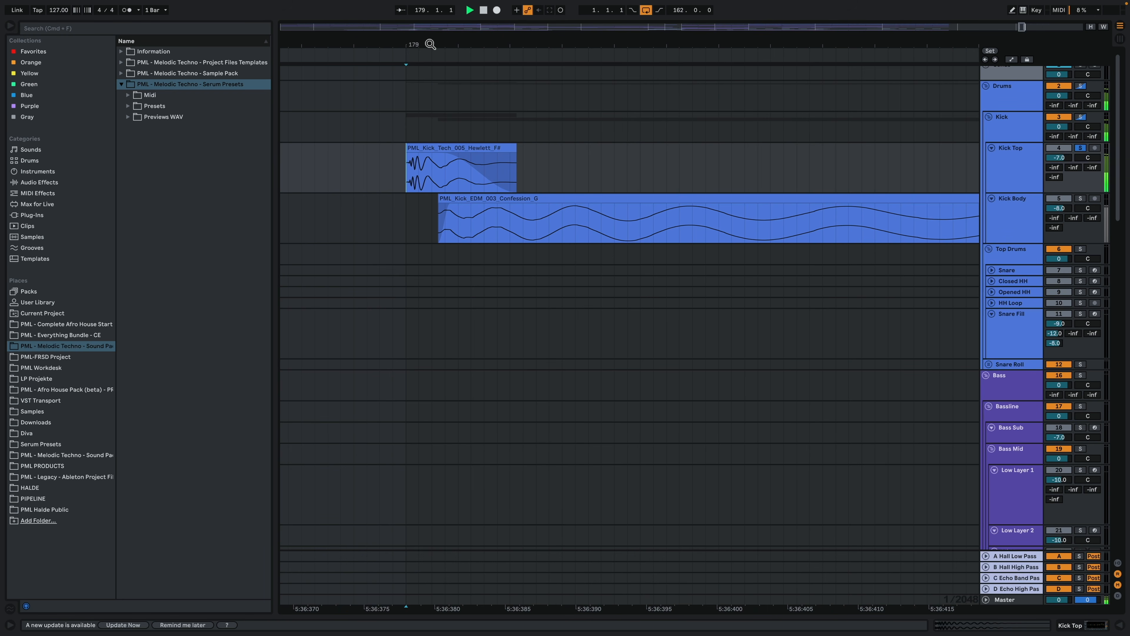
left_click(367, 143)
key("space")
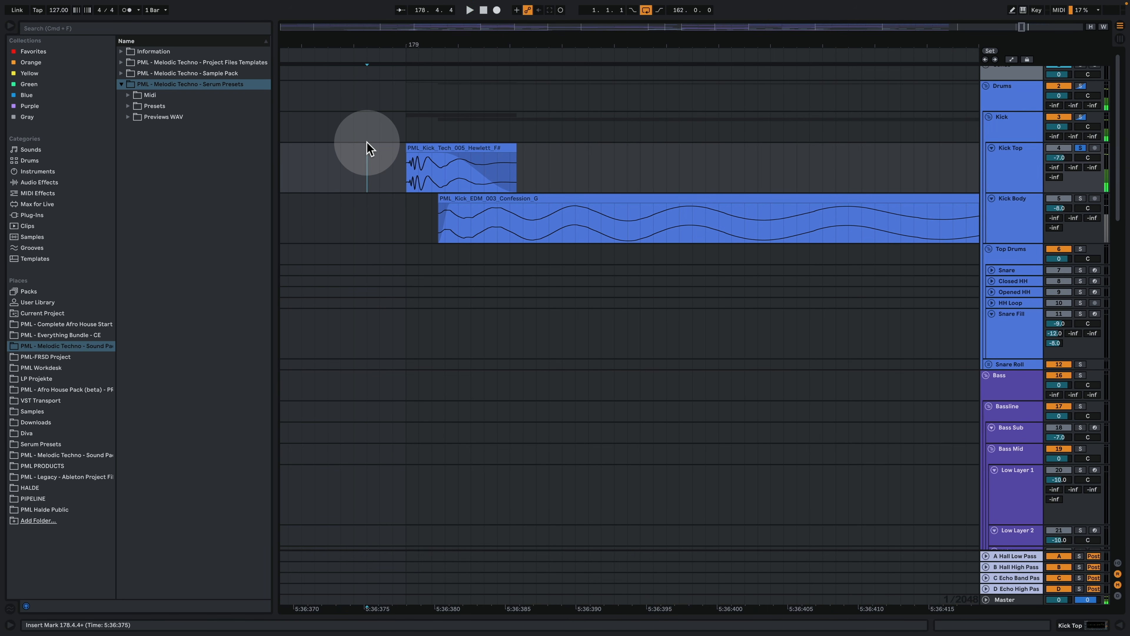
left_click(393, 172)
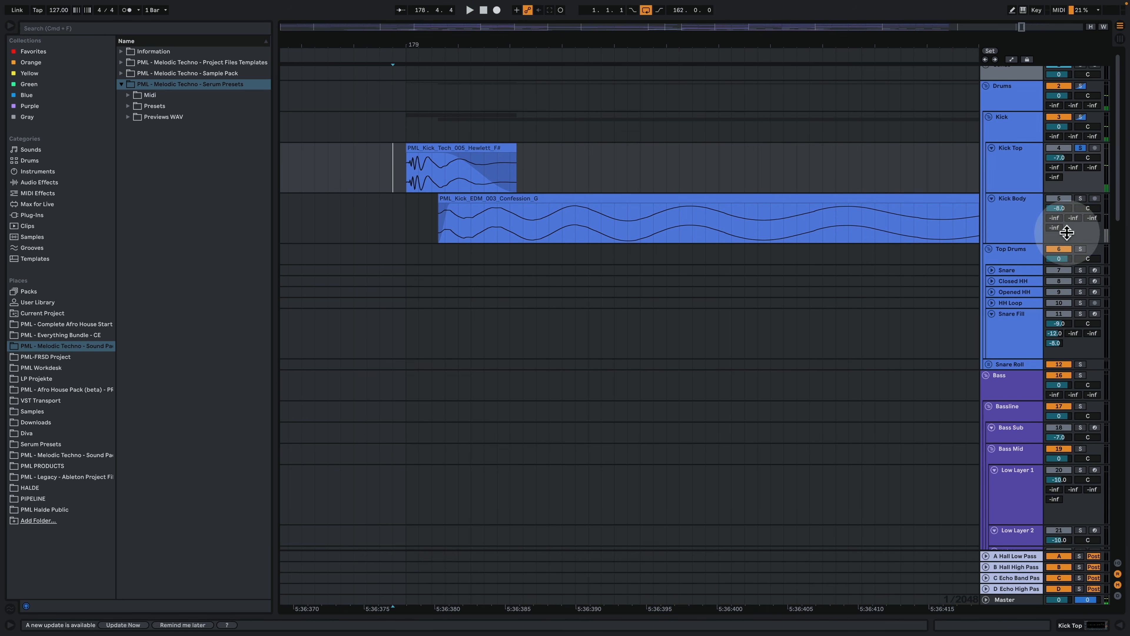
- Add Kick Body to the solo and audition both kick layers together from just before bar 179
left_click(1081, 199, "super")
left_click_drag(477, 45, 454, 27)
left_click(449, 147)
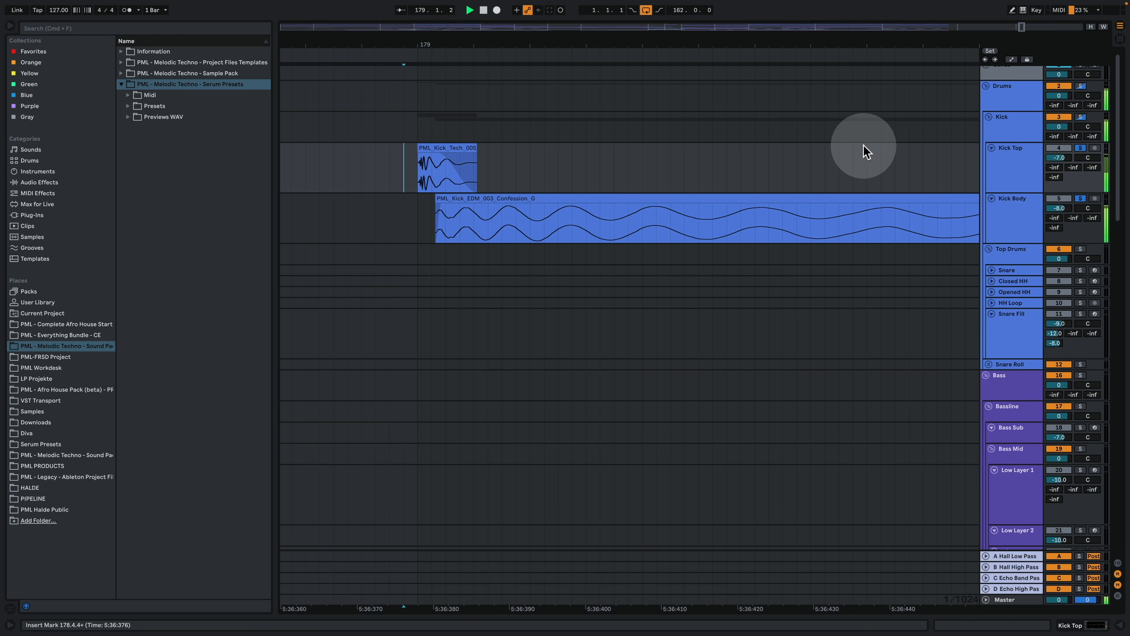
left_click_drag(472, 44, 421, 9)
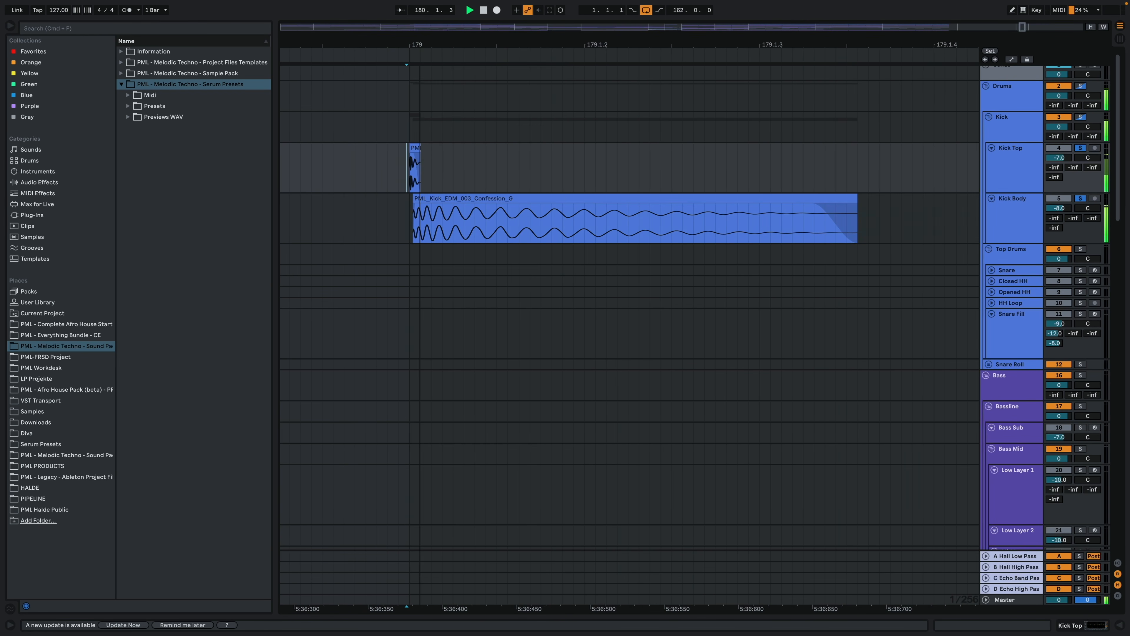
- Show the track delay controls in the mixer section and audition both kick layers from just before bar 179
left_click(385, 165)
left_click(364, 168)
left_click(420, 176)
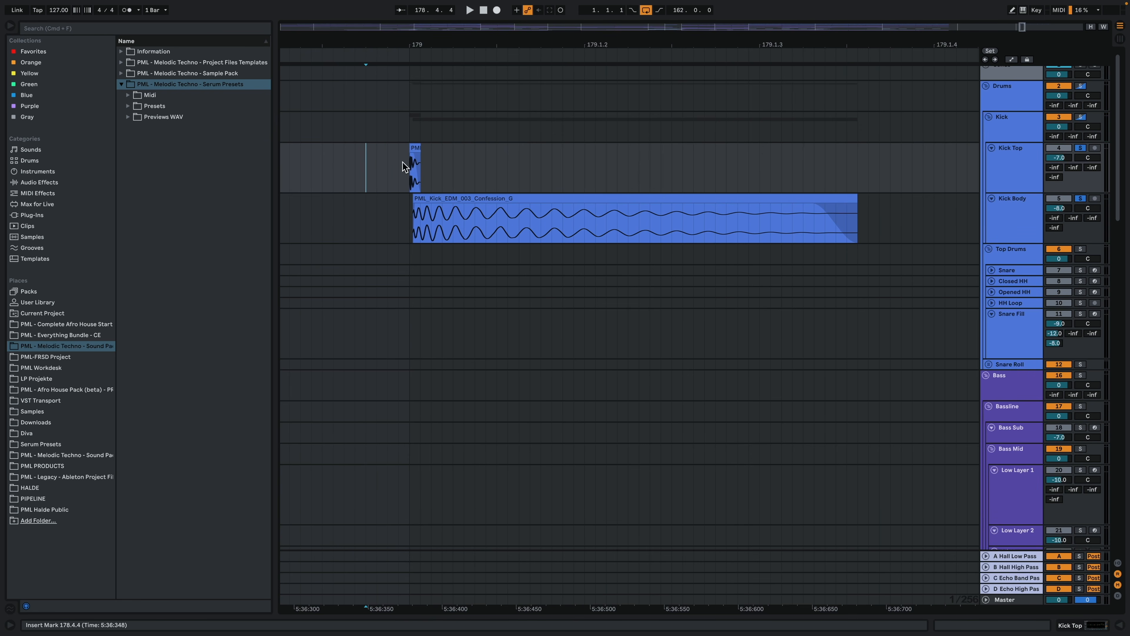
left_click(1117, 597)
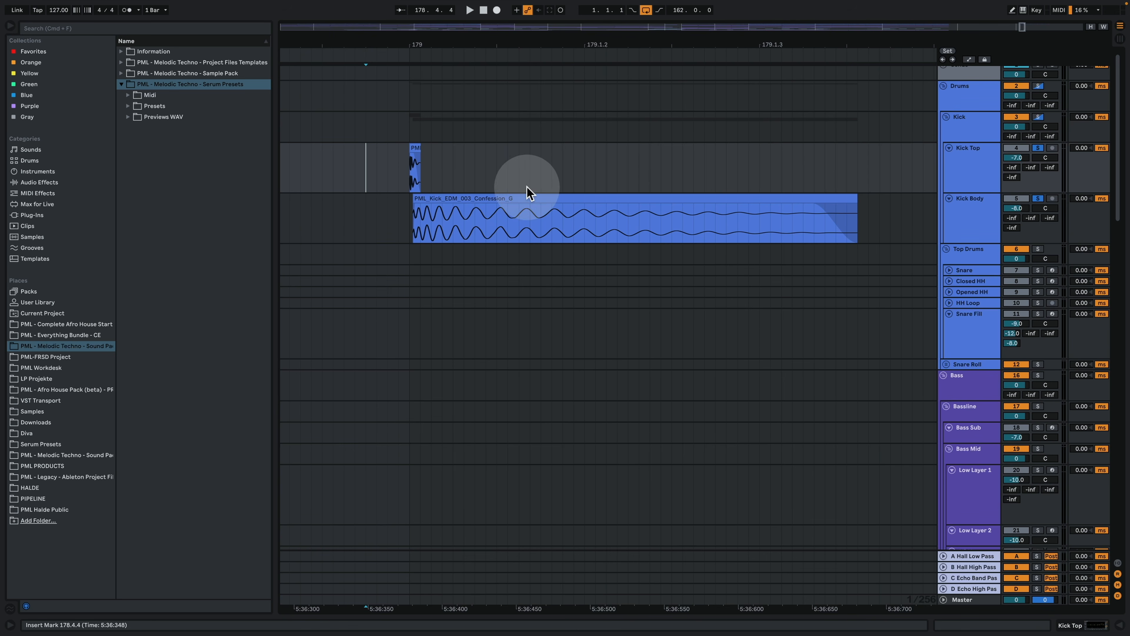
scroll(961, 359, "up", 1)
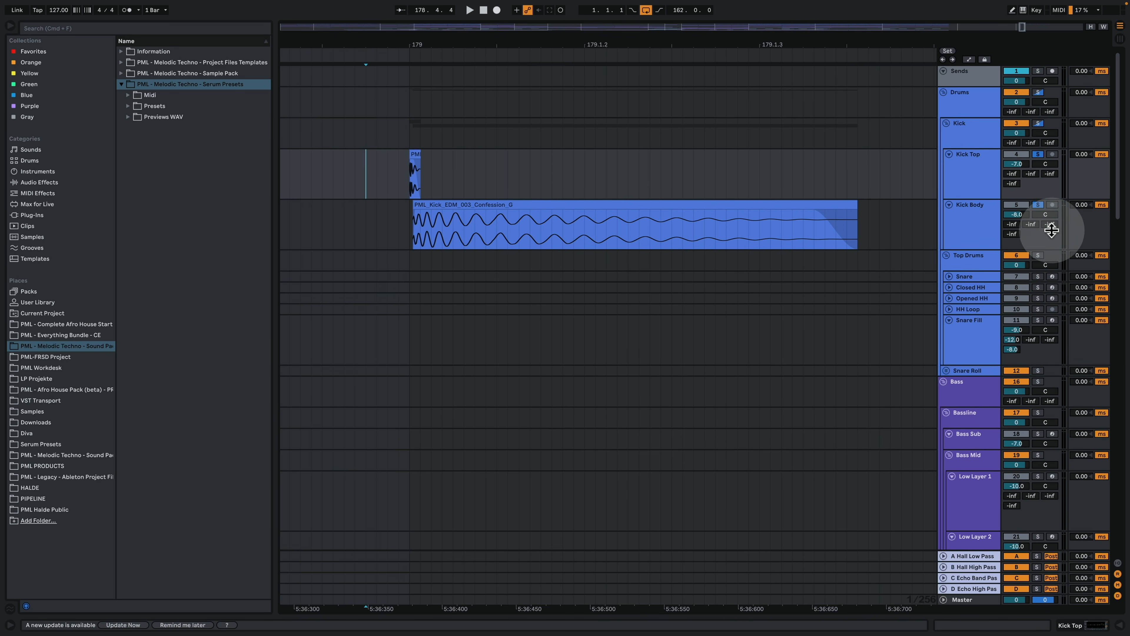
left_click(350, 181)
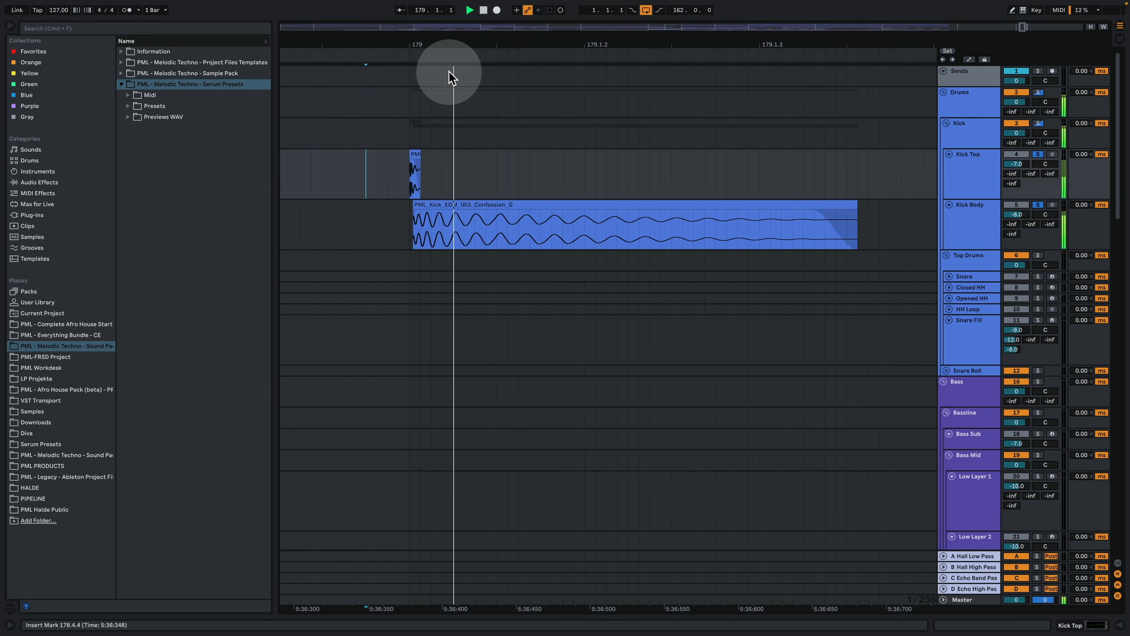
key("space")
- Inspect the device chains of Kick Top and Kick Body, and audition the kick from just before bar 179
double_click(976, 179)
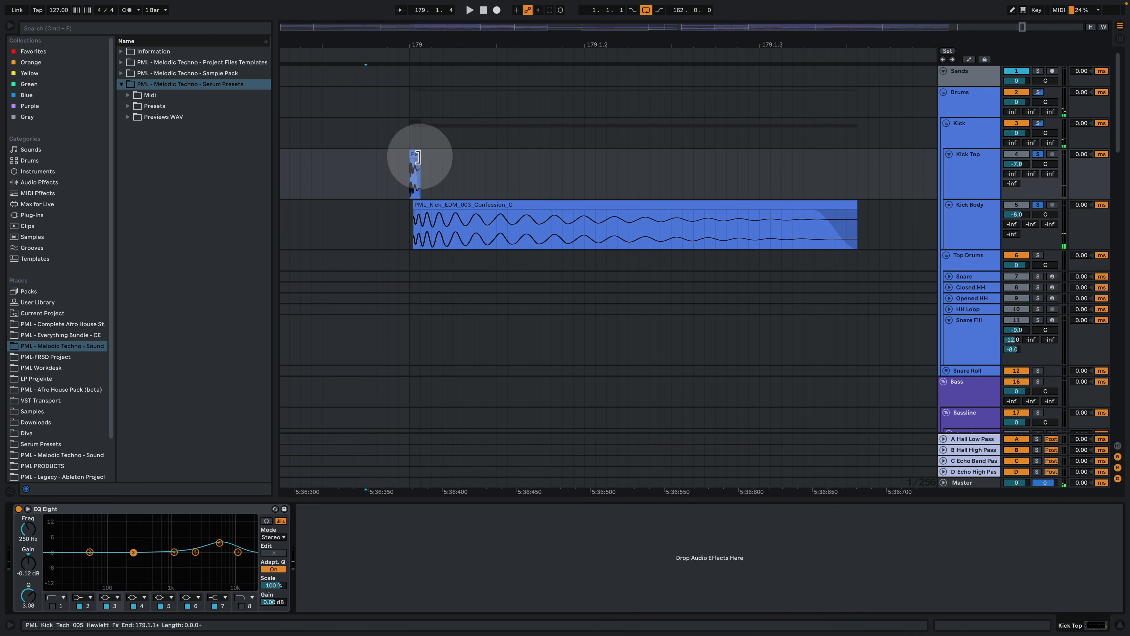
left_click(965, 218)
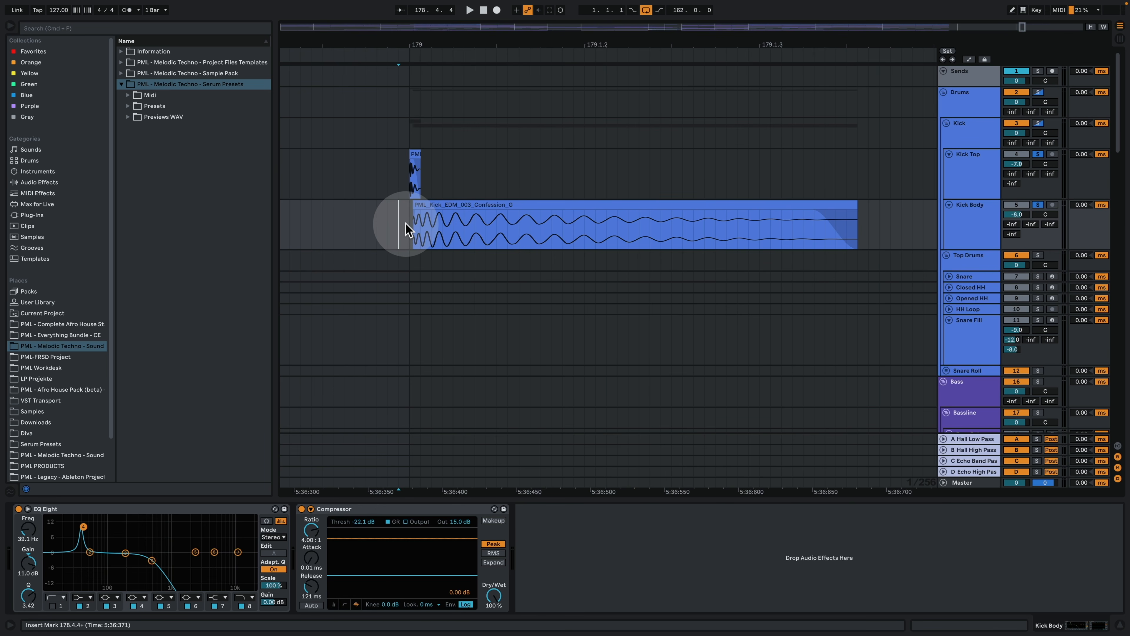
key("space")
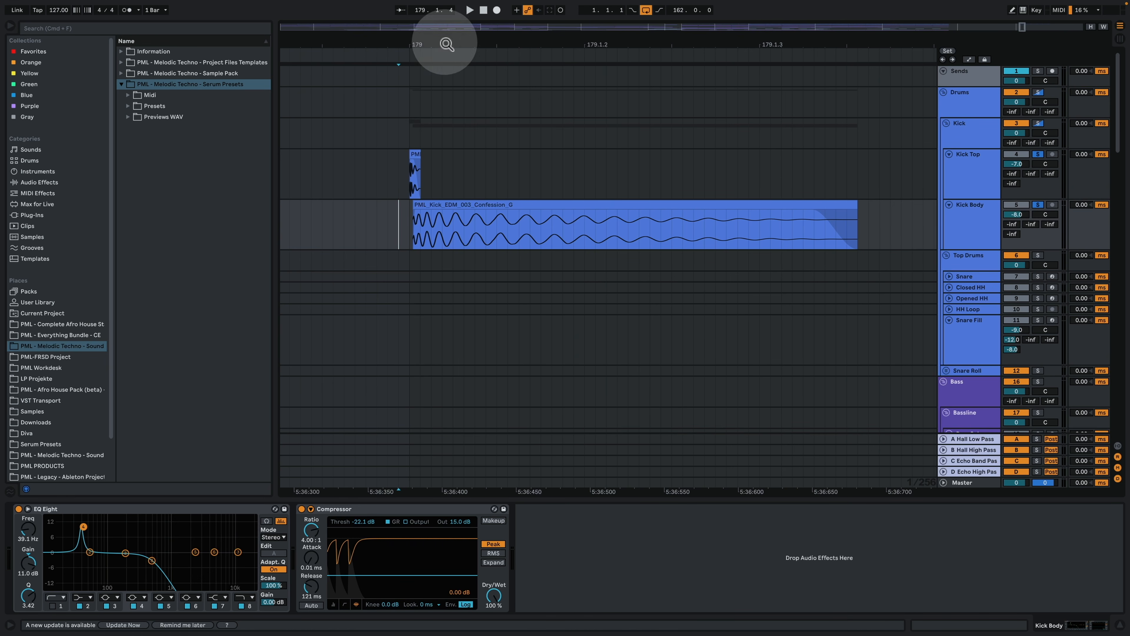
- Copy eight bars of the Snare, Closed HH, Opened HH and HH Loop clips from Drop Pluck to the loop section at bar 177
left_click_drag(446, 43, 498, 27)
left_click_drag(613, 43, 758, 25)
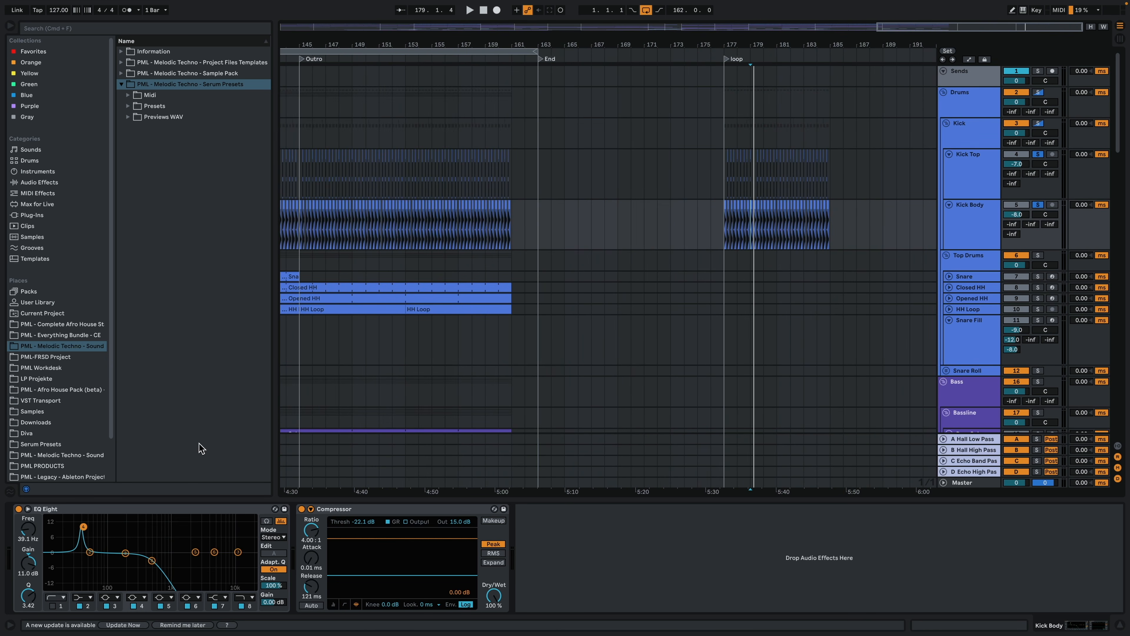
left_click_drag(494, 45, 592, 27)
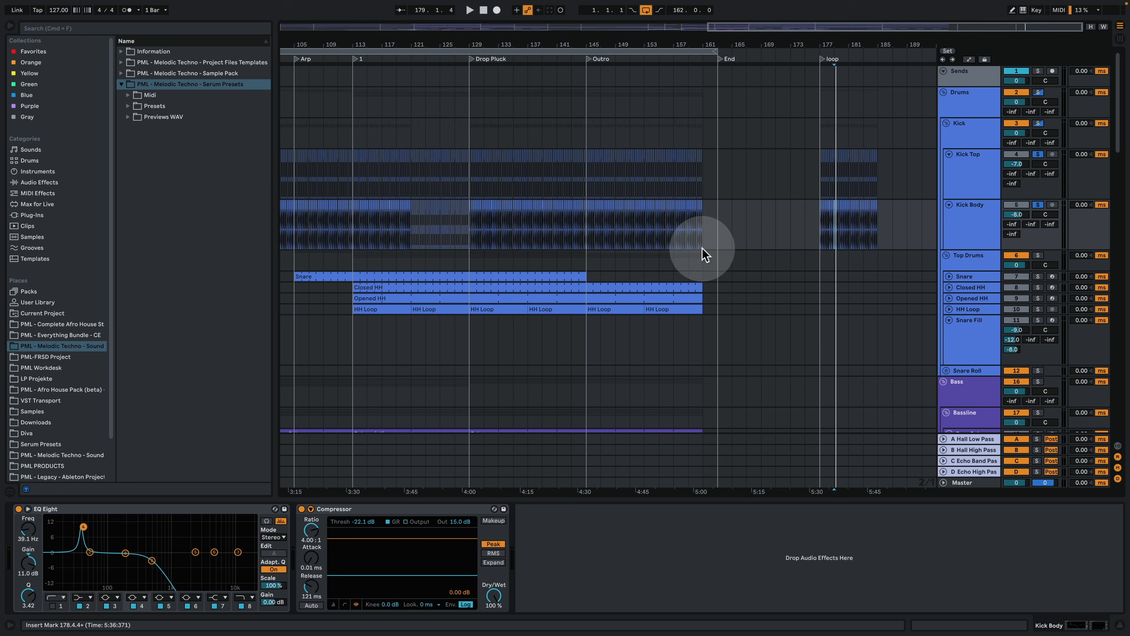
mouse_move(470, 329)
left_mouse_down()
mouse_move(494, 270)
mouse_move(851, 286)
mouse_move(866, 278)
mouse_move(848, 277)
left_mouse_up()
left_click(505, 276)
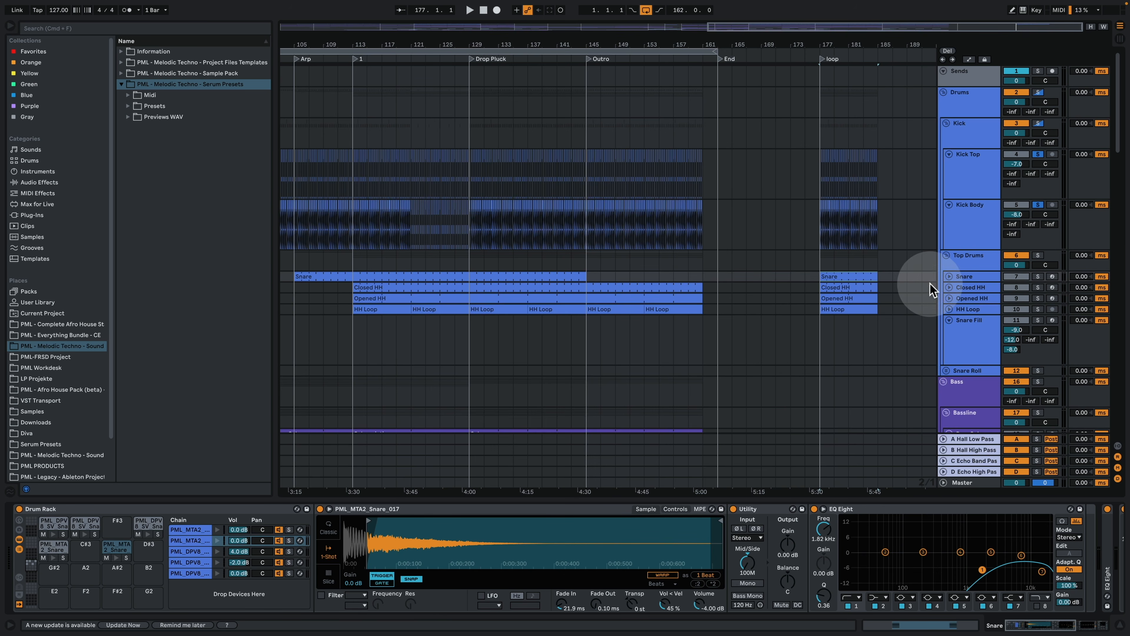
- Deactivate the copied Closed HH, Opened HH and HH Loop clips in the loop section and select the Snare clip there
left_click_drag(886, 309, 806, 287)
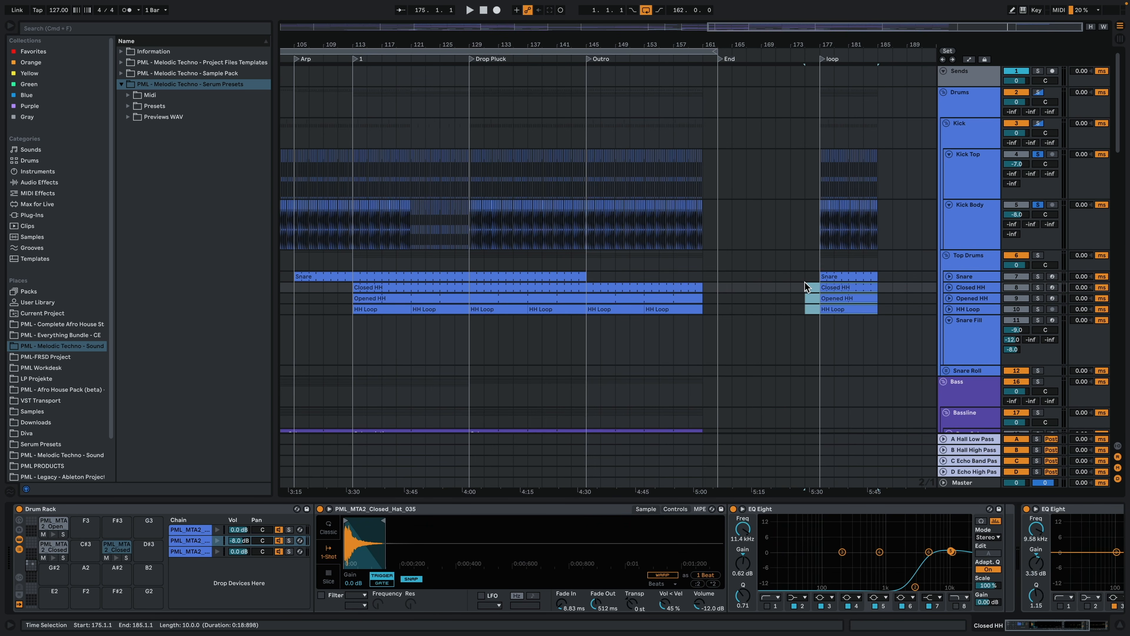
key("0")
left_click(846, 275)
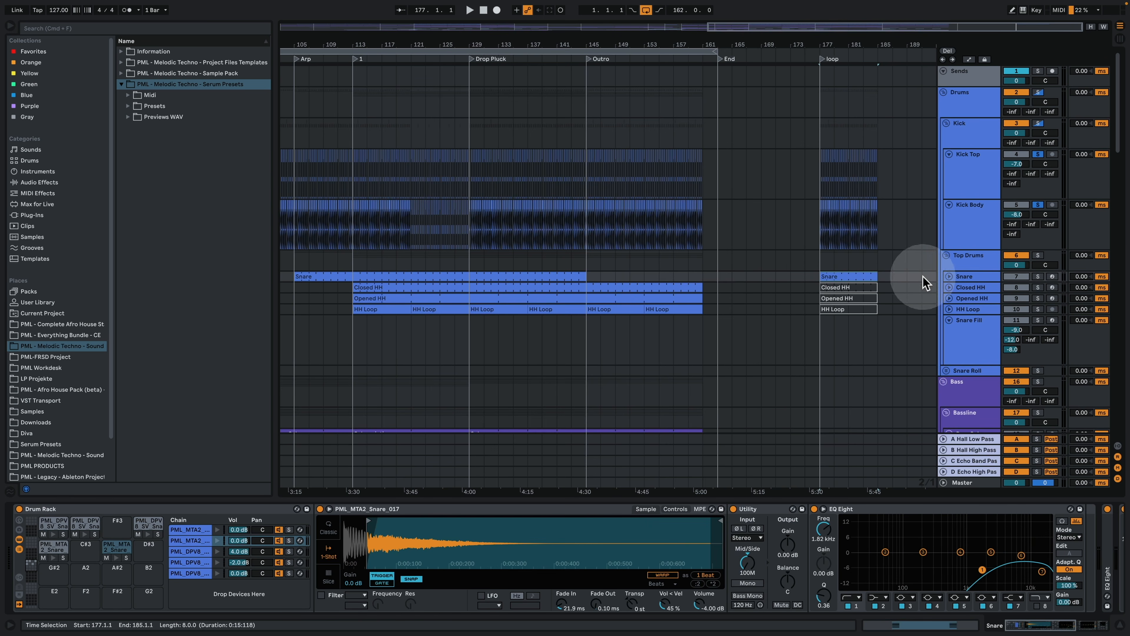
- Add the Snare track to the solo and audition it with the kick from bar 177
left_click(1038, 277)
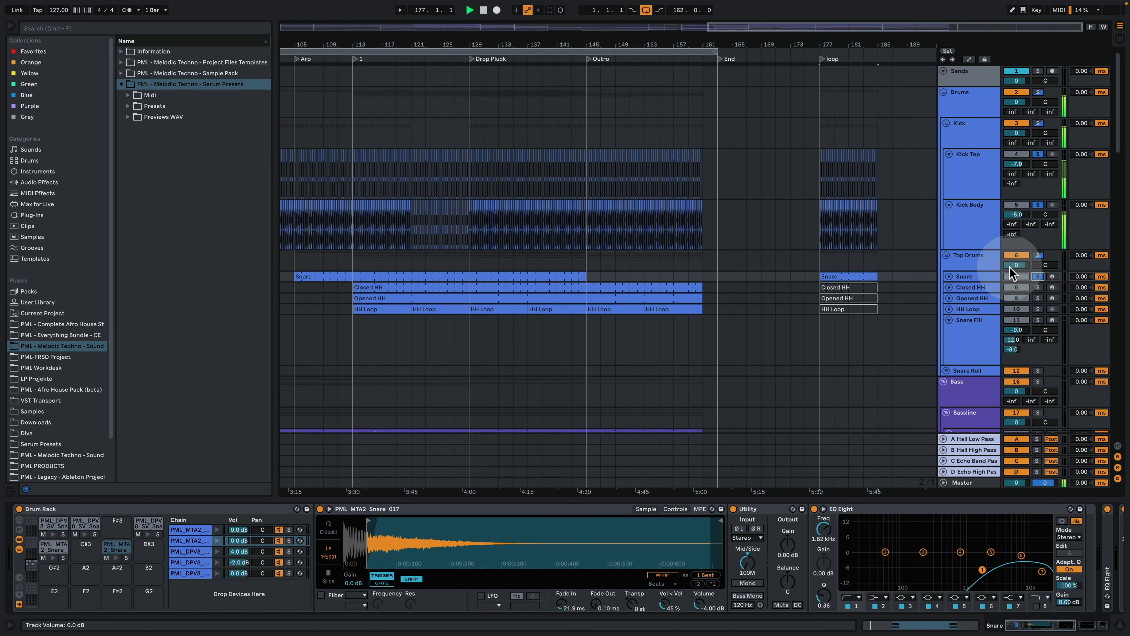
key("space")
left_click(847, 277)
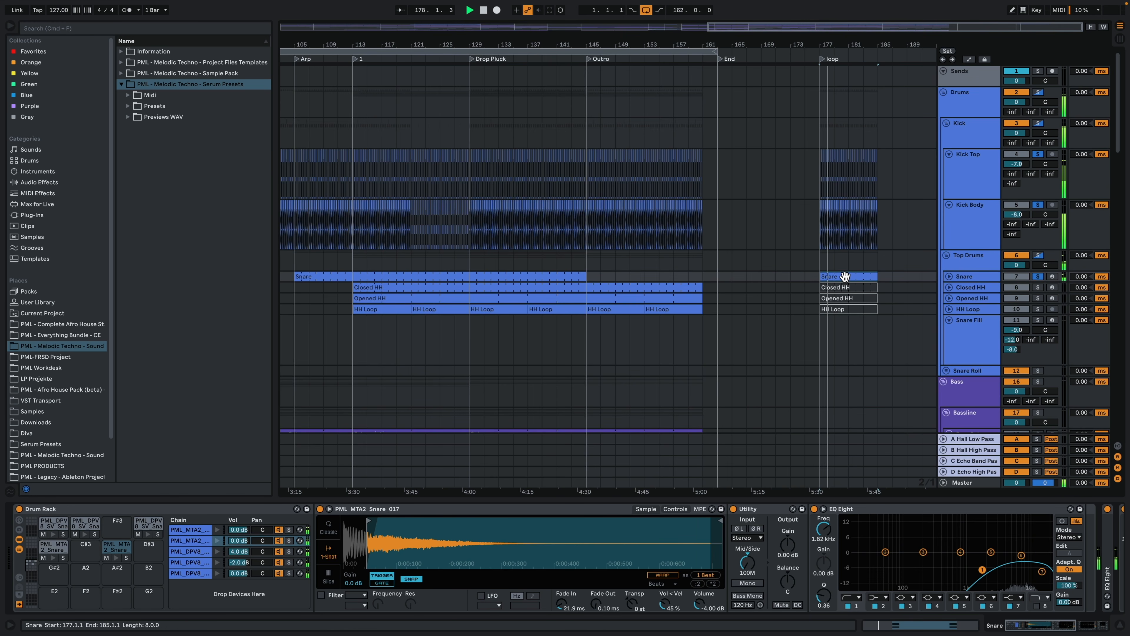
- Open the loop section's Snare clip and examine its stacked snare notes at 1.2 individually and together
double_click(839, 277)
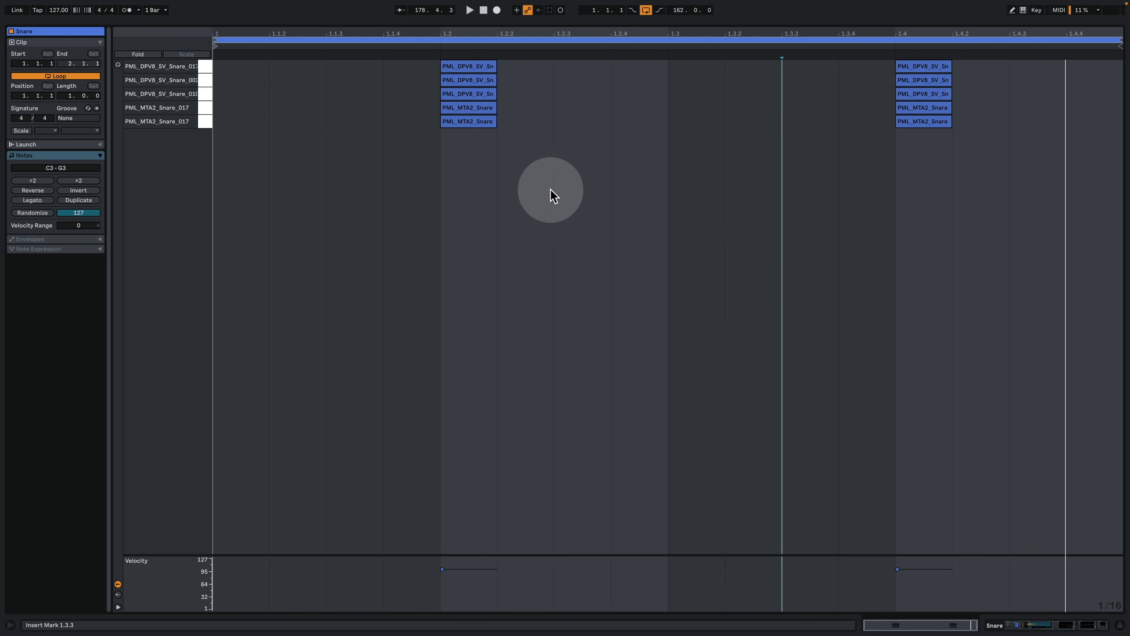
left_click_drag(534, 213, 434, 62)
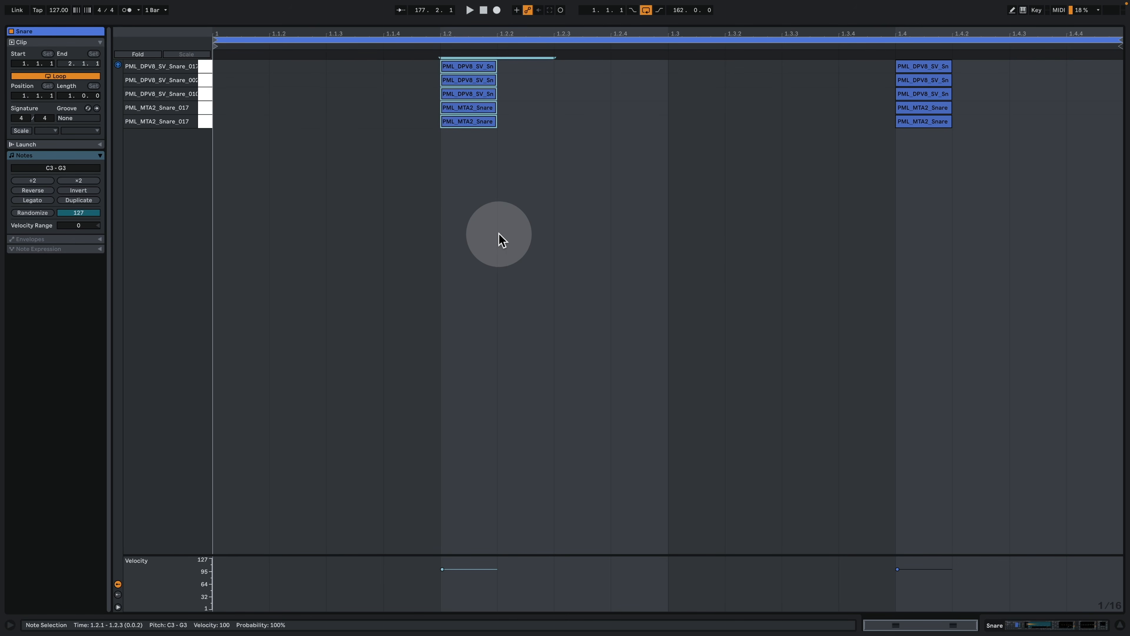
left_click_drag(490, 226, 466, 134)
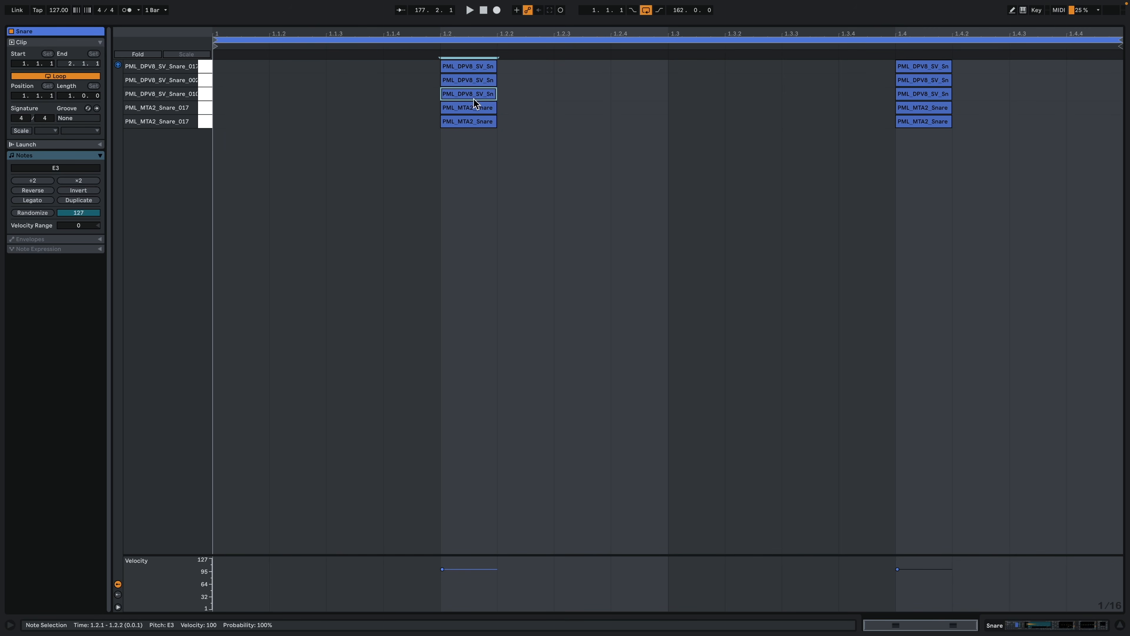
left_click(485, 109)
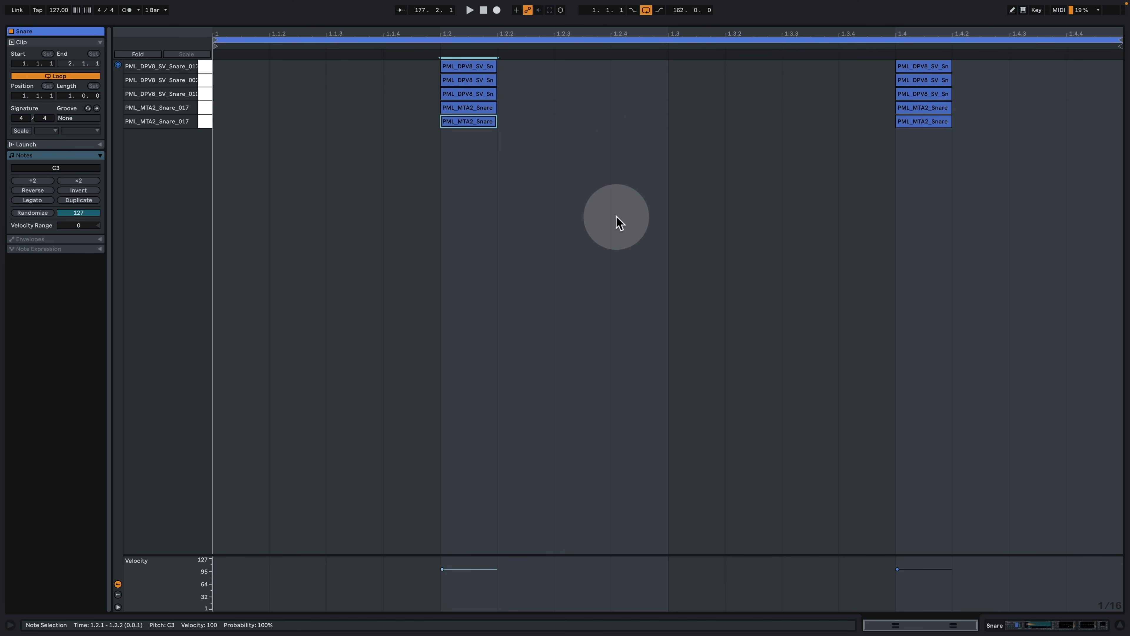
left_click_drag(495, 183, 429, 25)
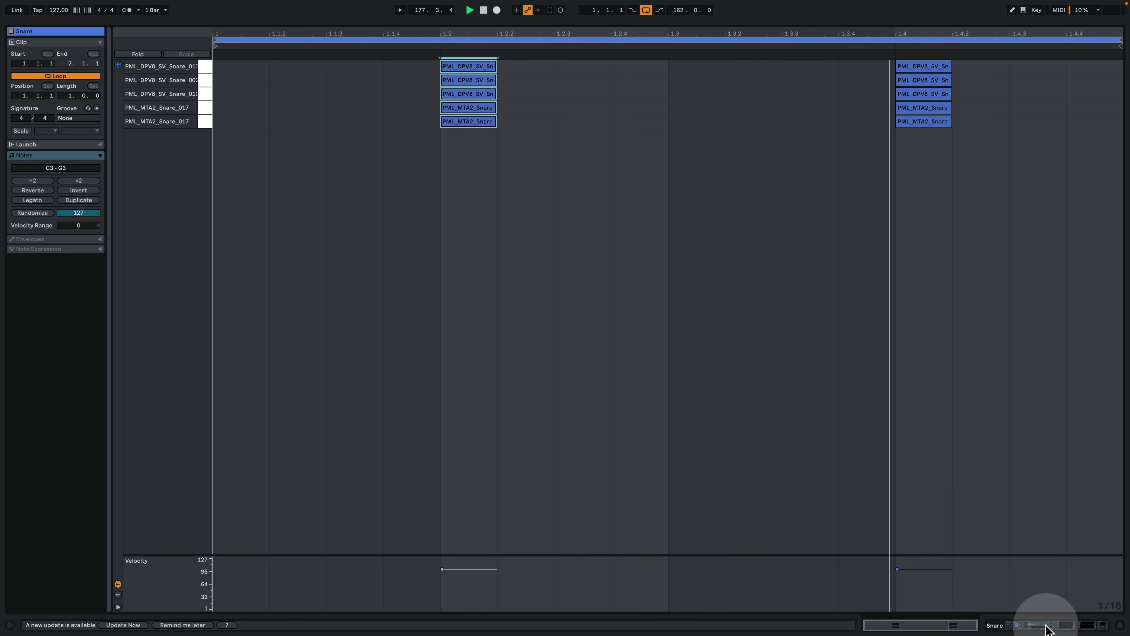
- Return to the Snare track's device chain and review its Drum Rack layers alongside the arrangement
left_click(1038, 624)
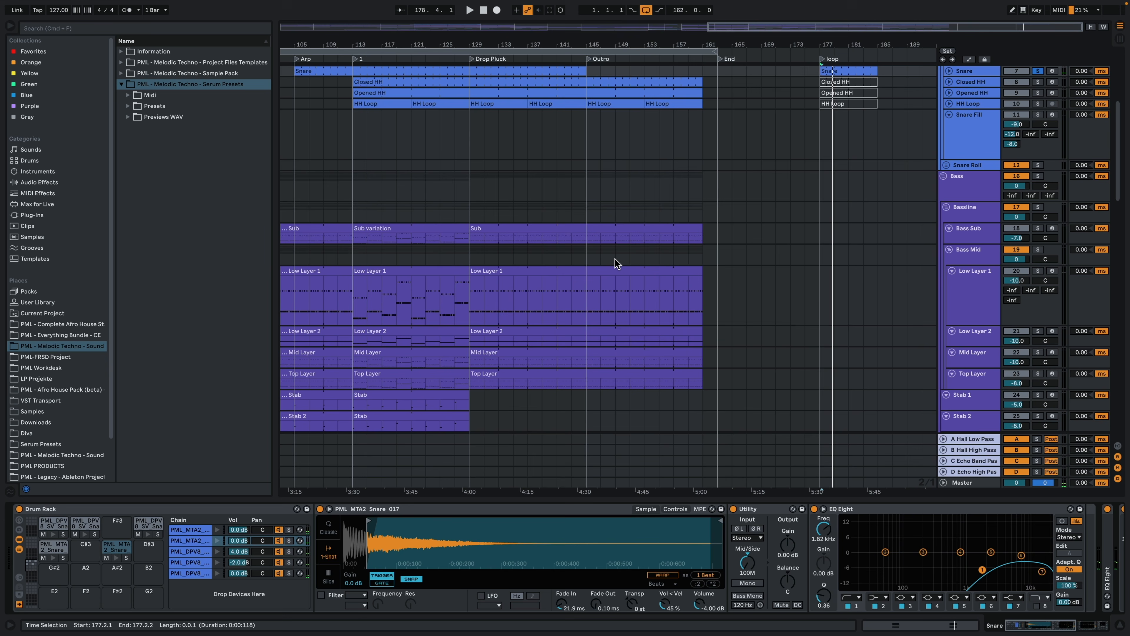
scroll(797, 253, "up", 3)
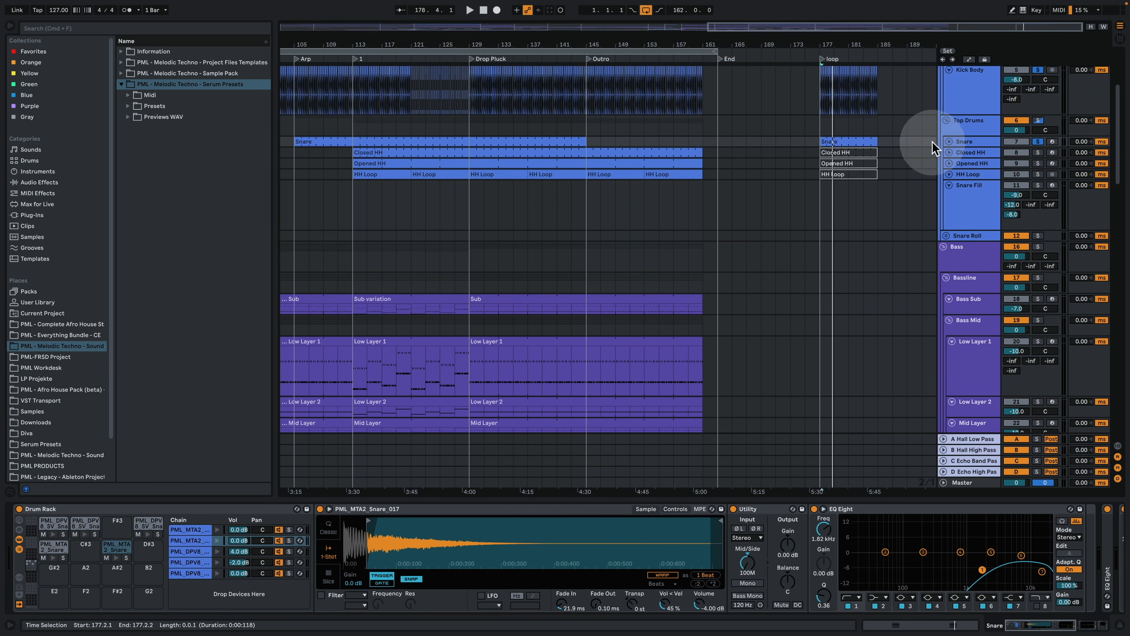
left_click(846, 140)
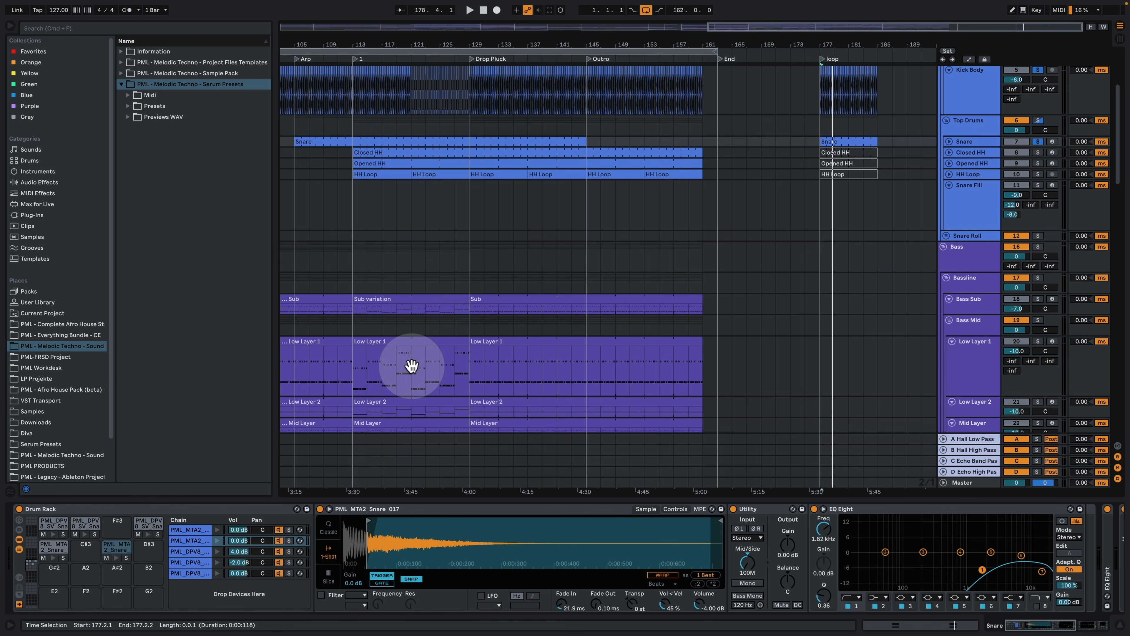
left_click(327, 418)
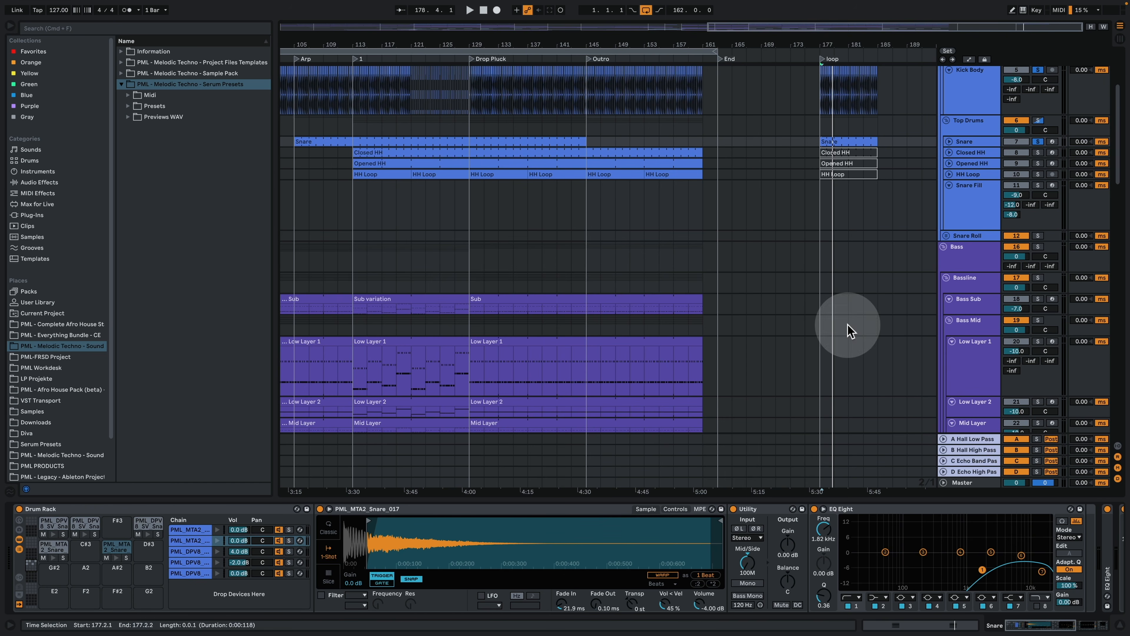
- Activate the Closed HH clip in the loop section, solo it with the kick and snare, and open its notes during playback
left_click(853, 152)
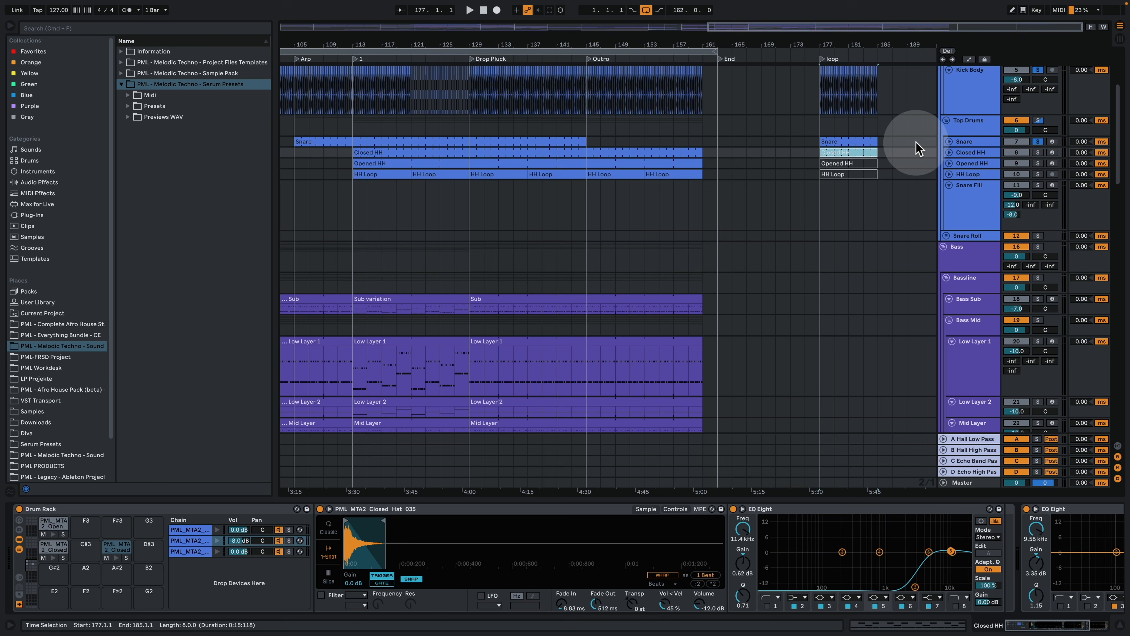
key("0")
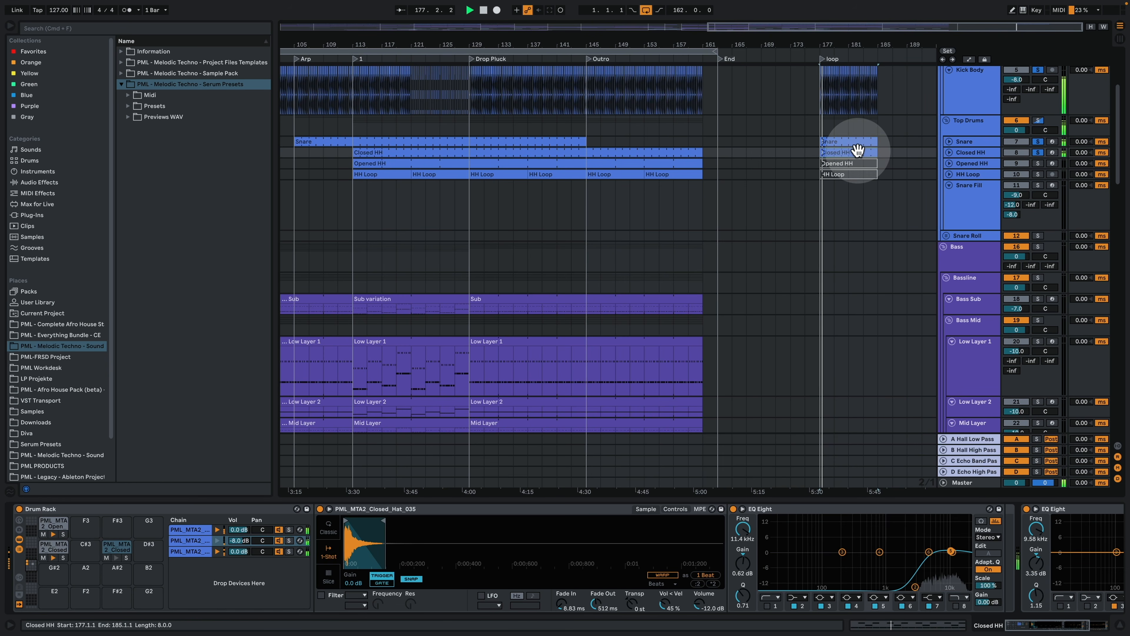
double_click(858, 152)
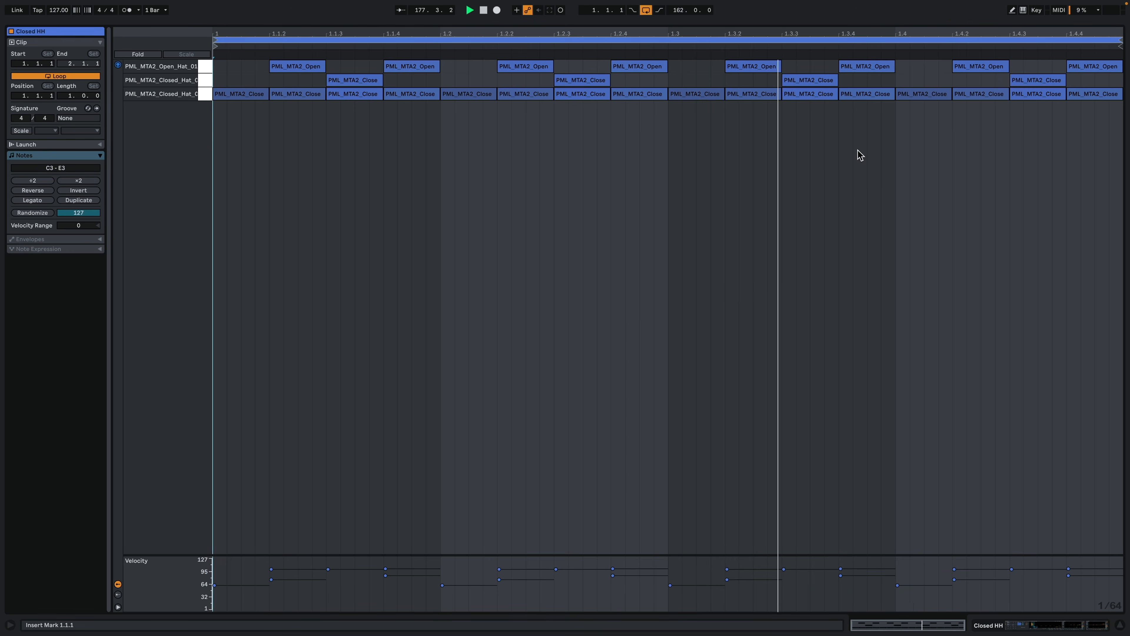
key("space")
- Audition the C3 closed hat and E3 open hat rows, and select all the C3 closed hat notes
left_click(205, 93)
left_click(205, 69)
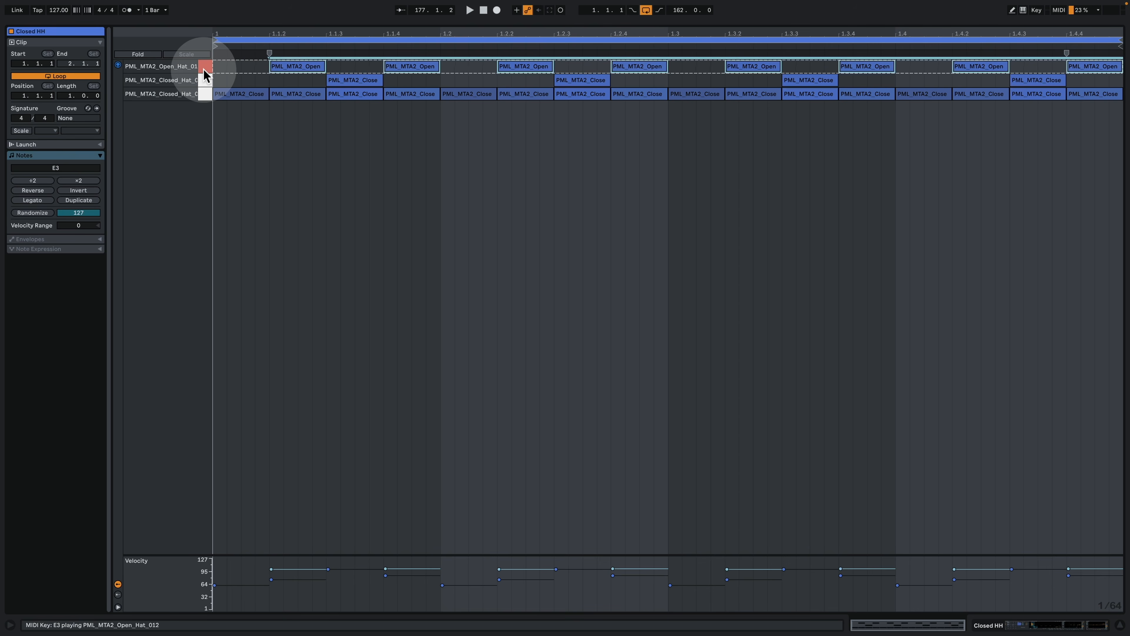
left_click_drag(219, 146, 1113, 102)
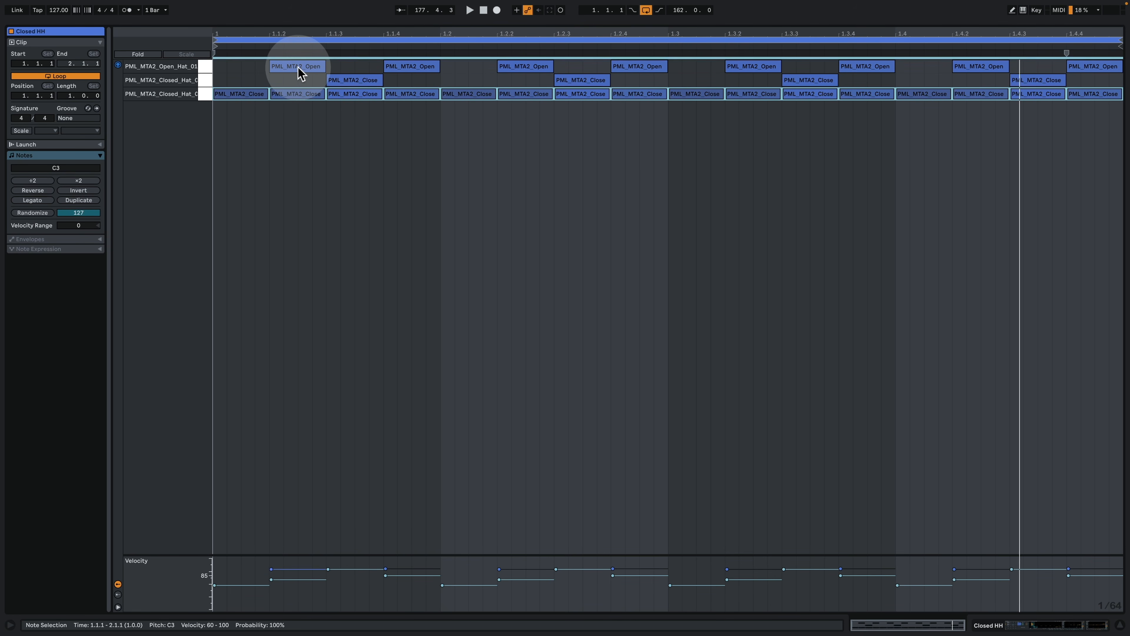
- Examine the open hat note at 1.1.4 and the D3 closed hat notes at 1.1.3, 1.2.3, 1.3.3 and 1.4.3
left_click(408, 68)
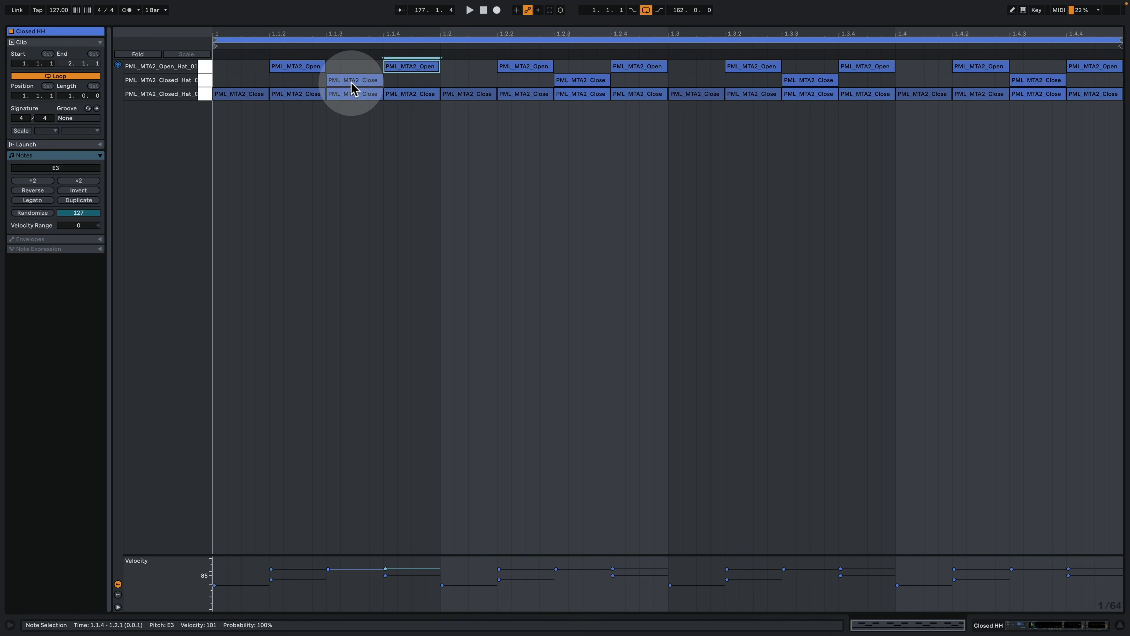
left_click(353, 81)
left_click(583, 81)
left_click(814, 81)
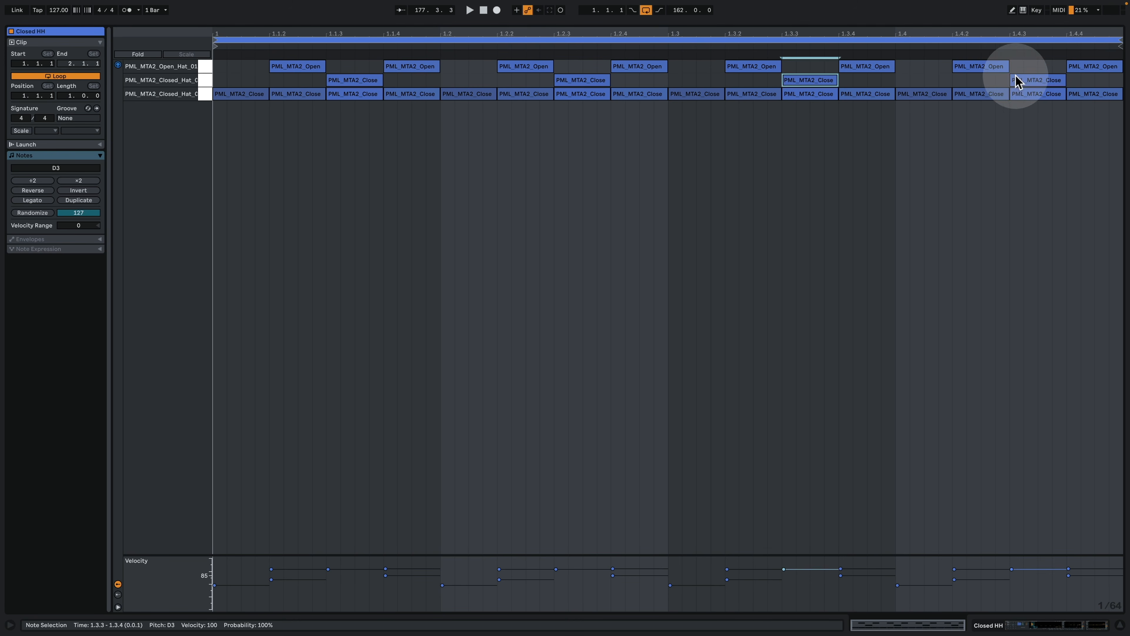
left_click(1019, 81)
- Play the full Closed HH pattern with the kick and snare, and show the Closed HH track's Drum Rack chain
key("space")
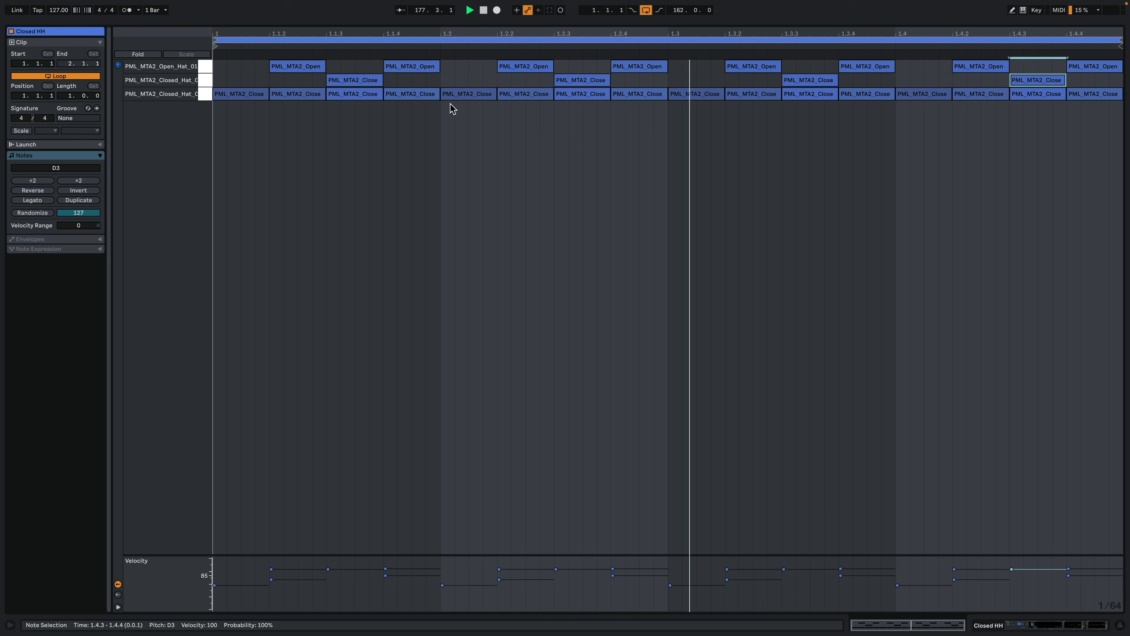
left_click(554, 113)
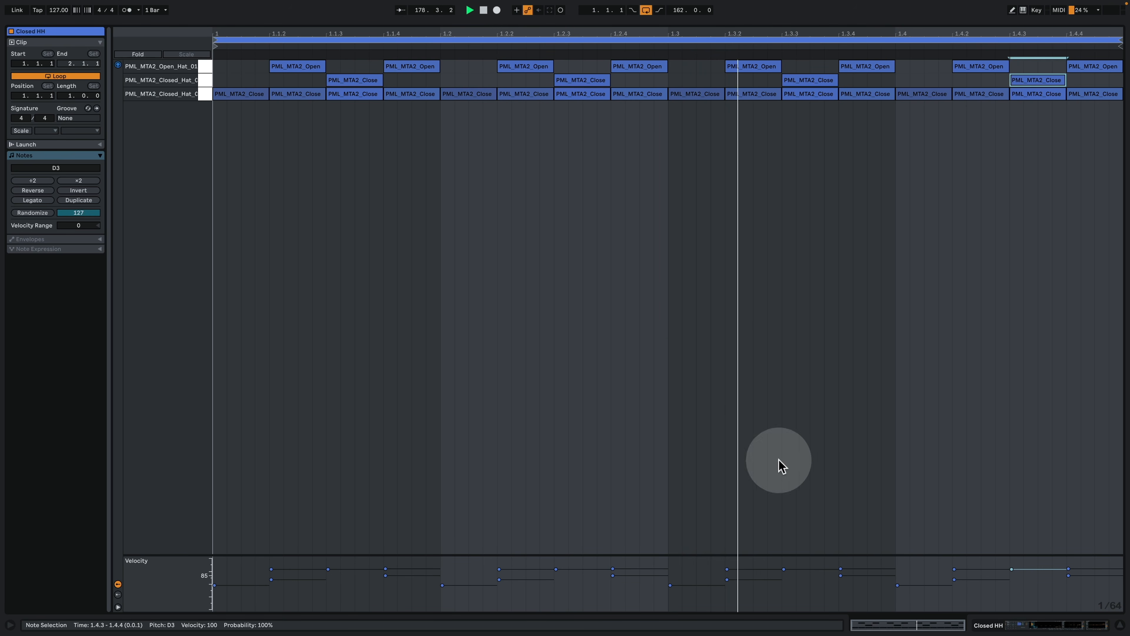
left_click(1031, 622)
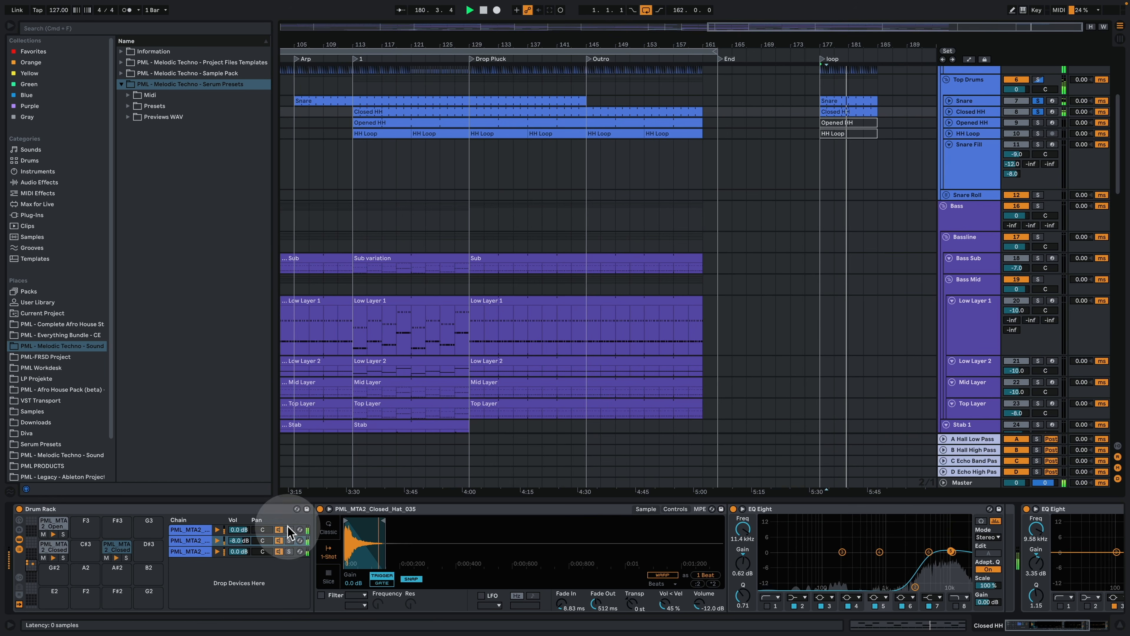
key("space")
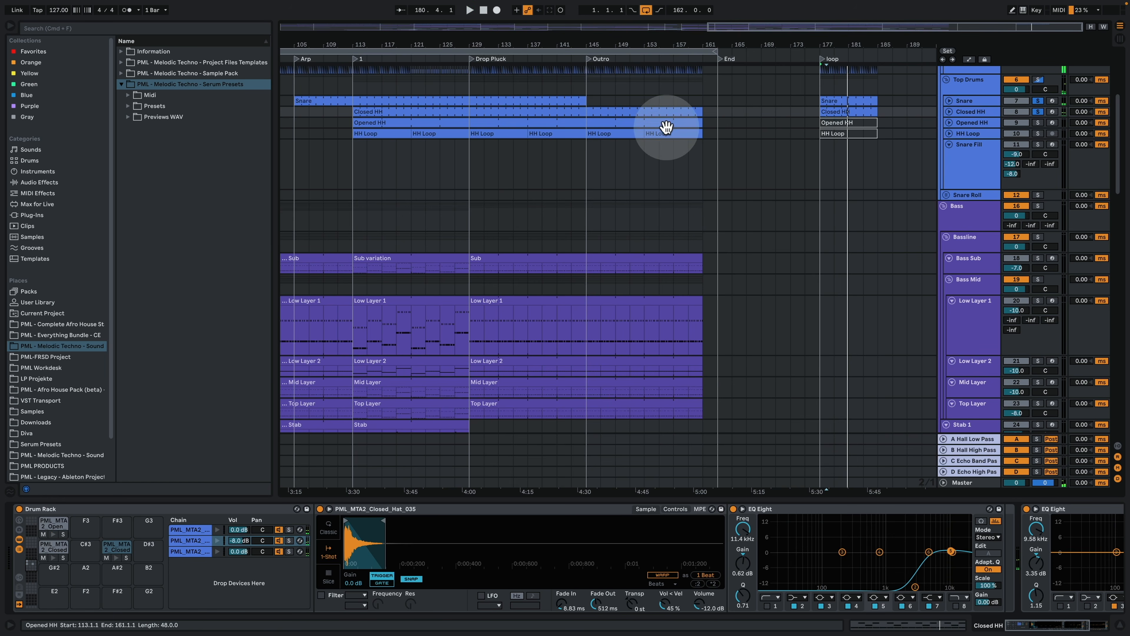
- Activate and solo the Opened HH clip in the loop section, open its notes, select them all and play the pattern
left_click(847, 122)
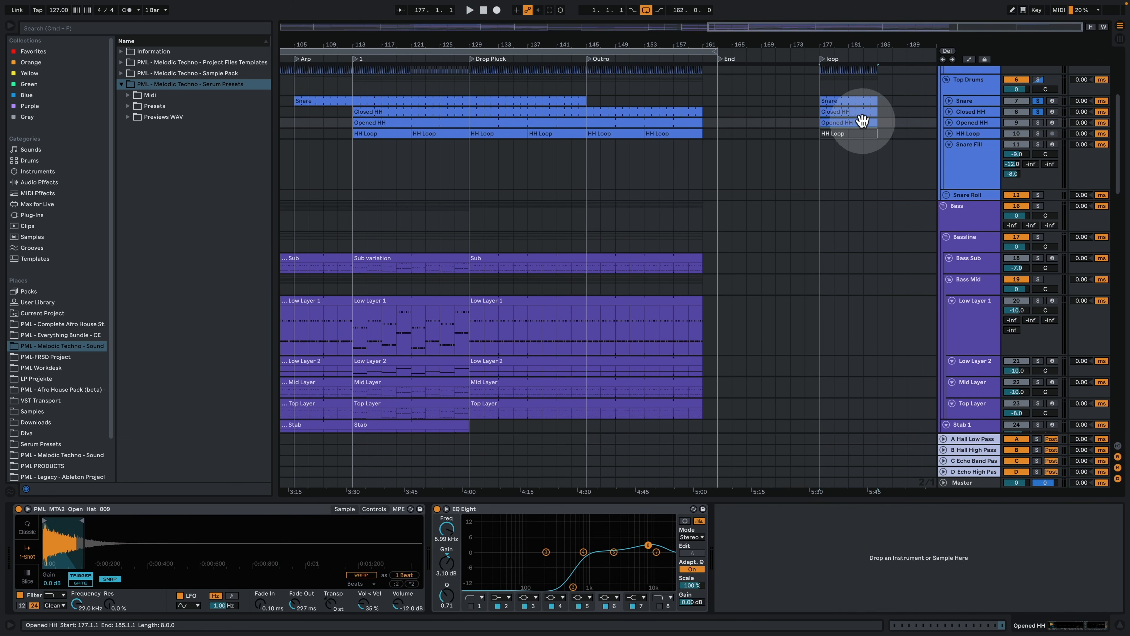
left_click(1037, 121)
double_click(856, 123)
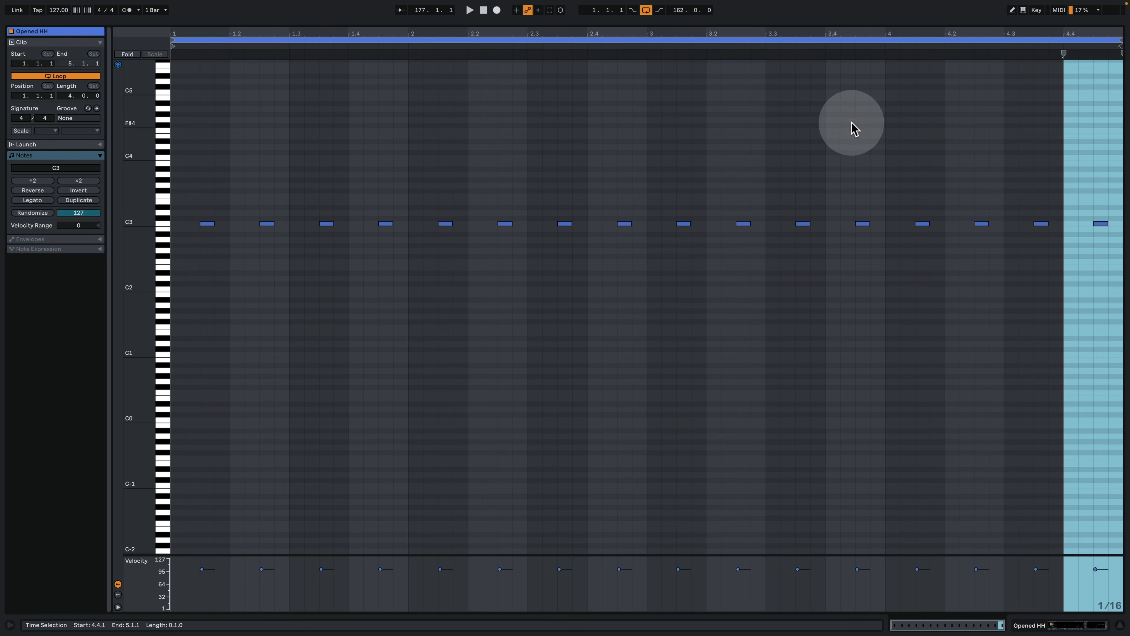
left_click_drag(205, 180, 1108, 312)
key("space")
left_click(1047, 624)
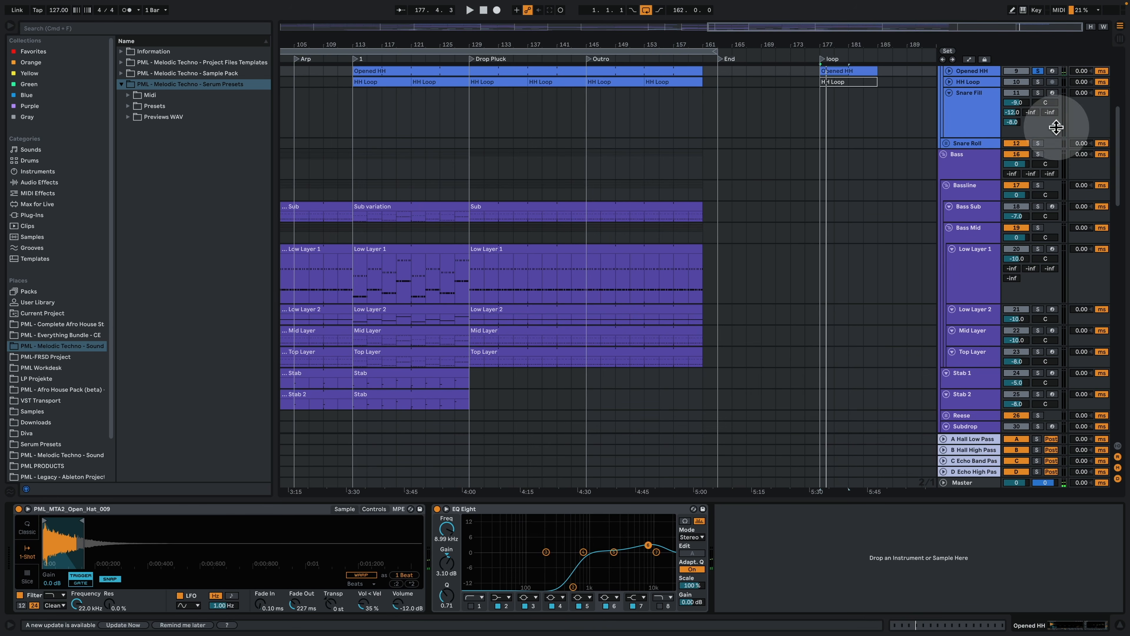
- Unsolo the Closed HH track and play the Opened HH pattern with the kick and snare
scroll(1050, 129, "up", 5)
left_click(1039, 136)
key("space")
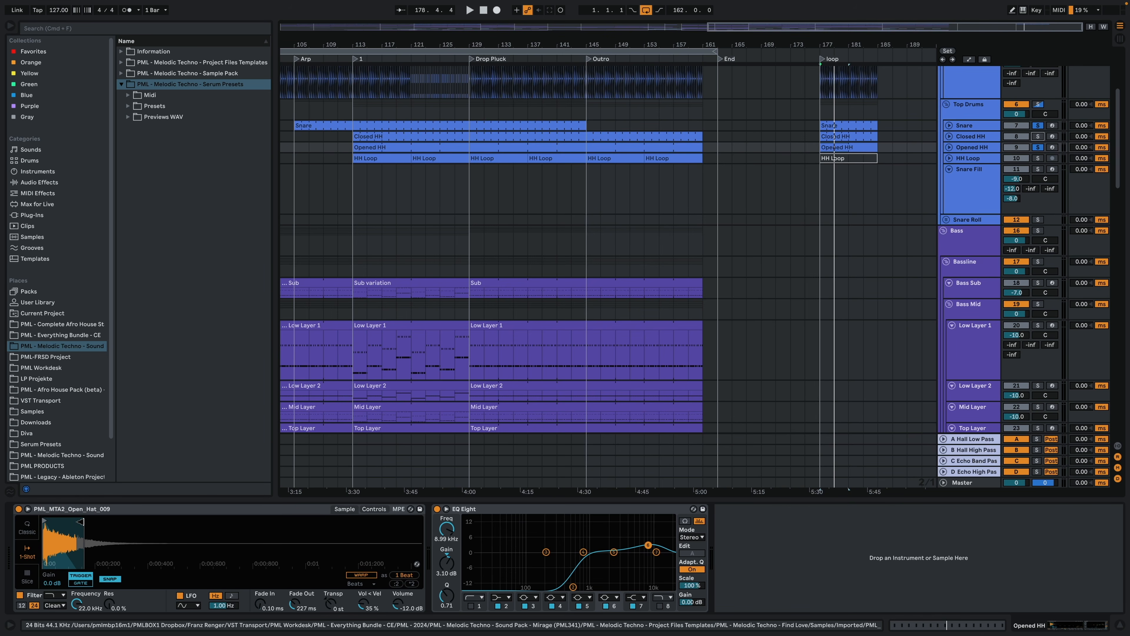
- Try extending the open hat sample's end to its full length during playback, and undo the change
left_click_drag(80, 521, 429, 516)
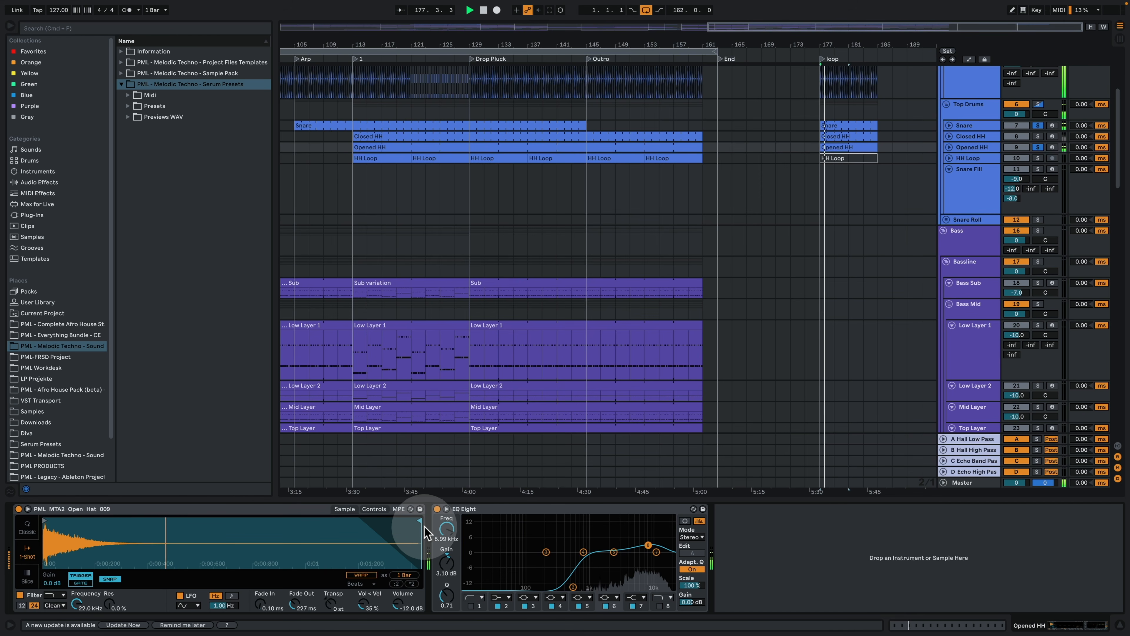
key("super+z")
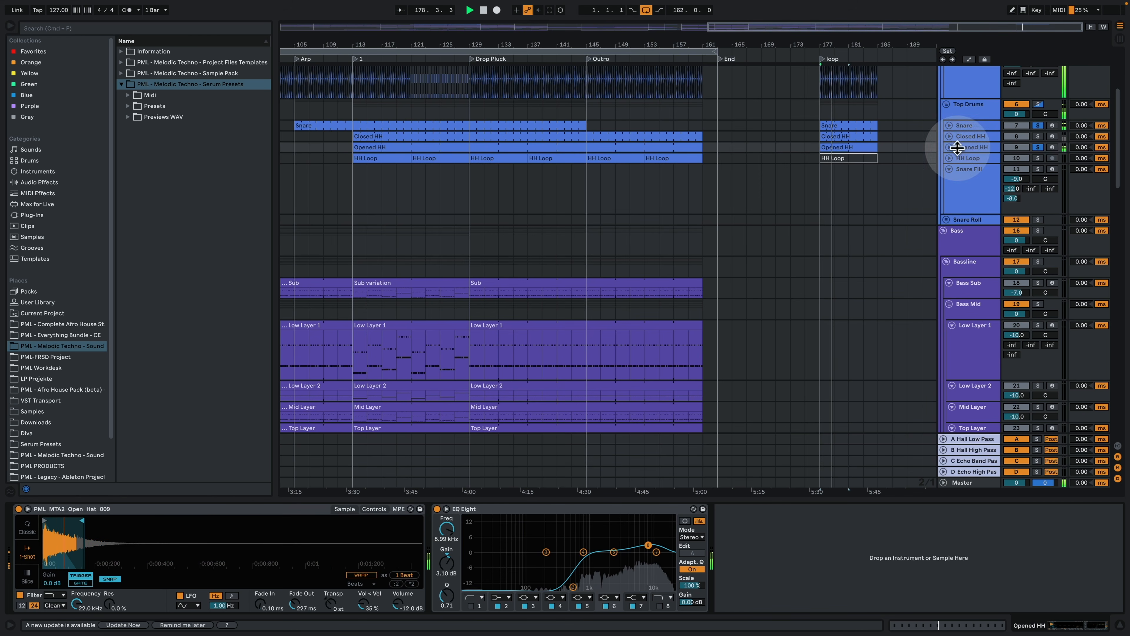
- Activate and solo the HH Loop clip in the loop section, open its waveform and play the loop
left_click(848, 157)
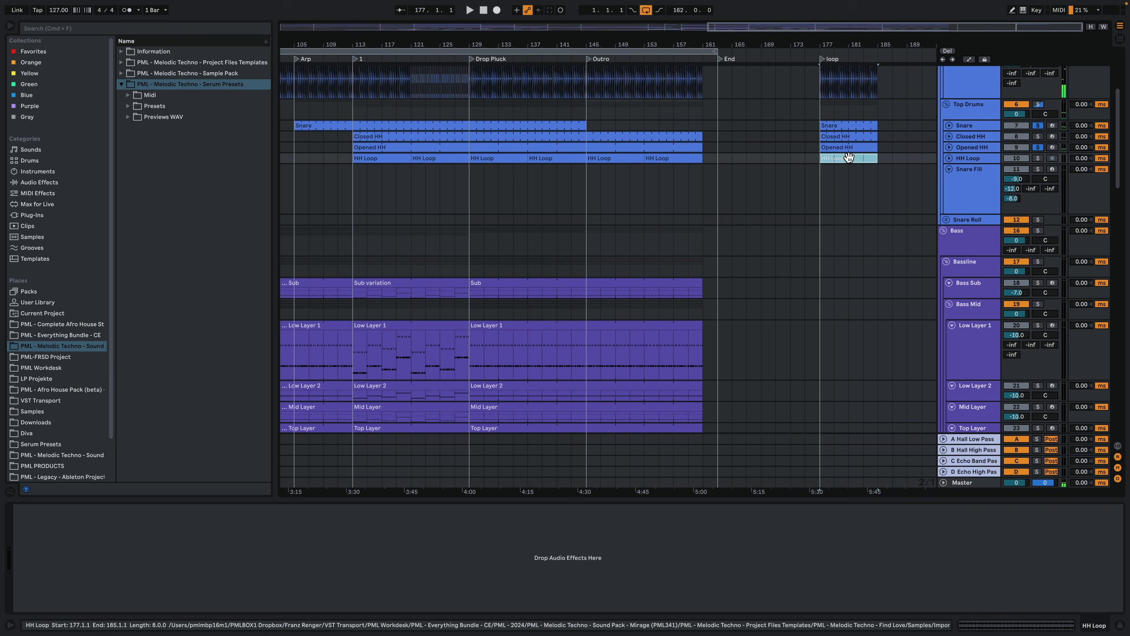
left_click(1017, 158)
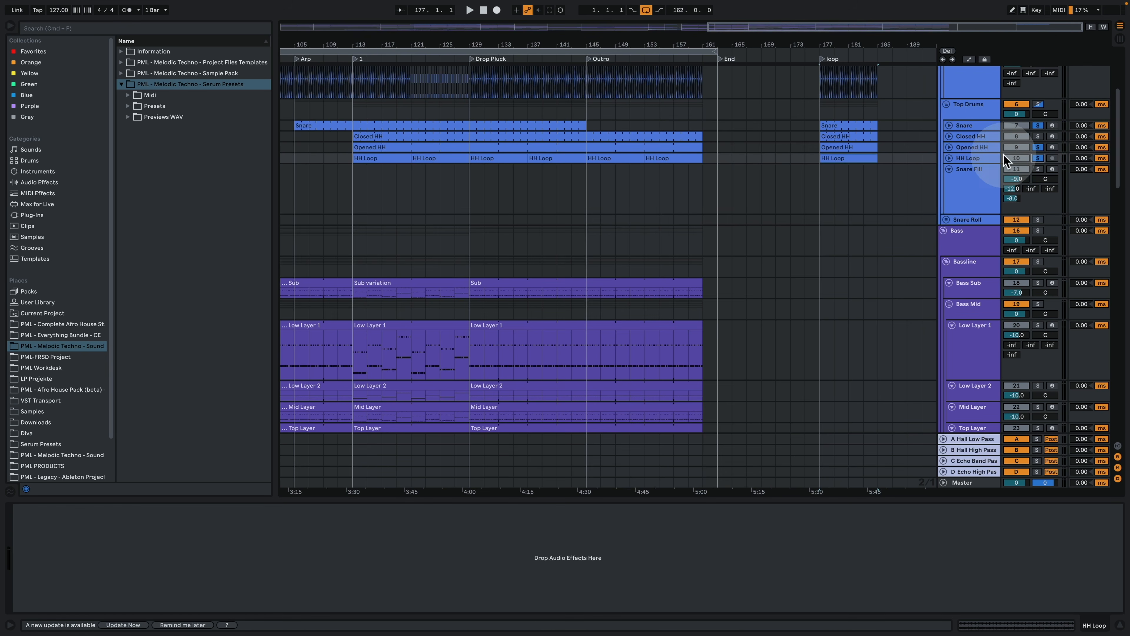
left_click(852, 158)
double_click(850, 158)
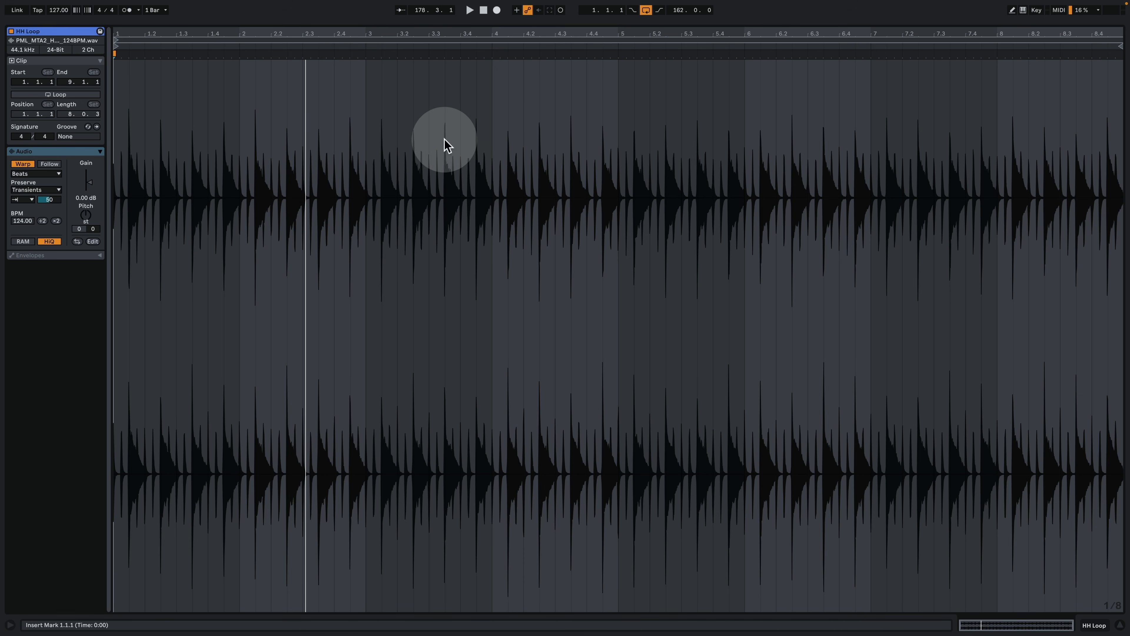
key("space")
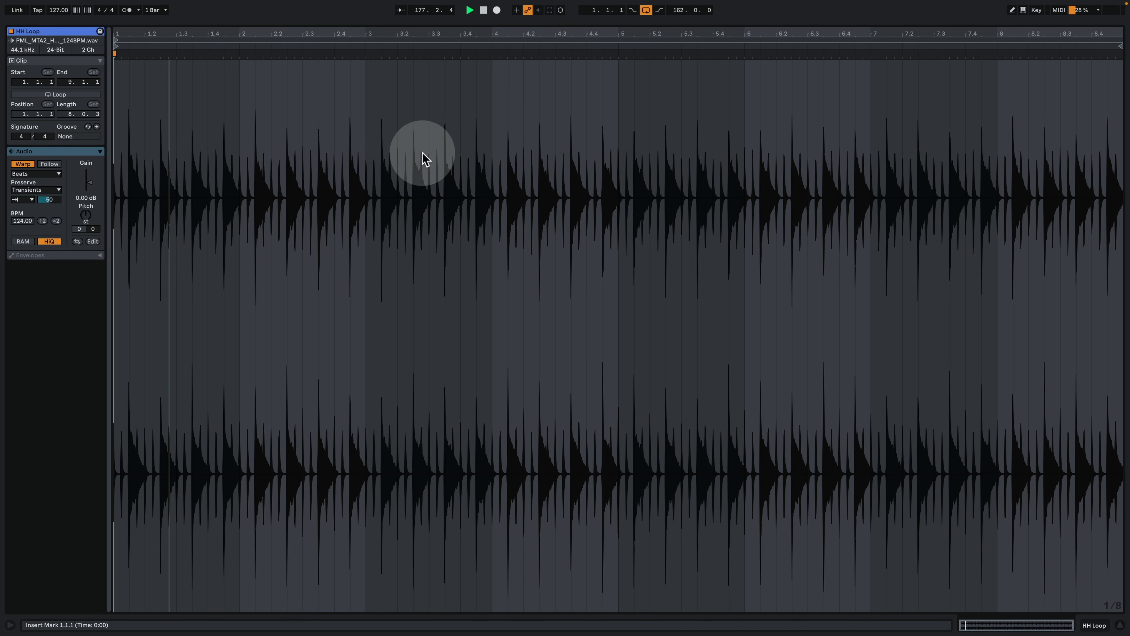
left_click(1094, 626)
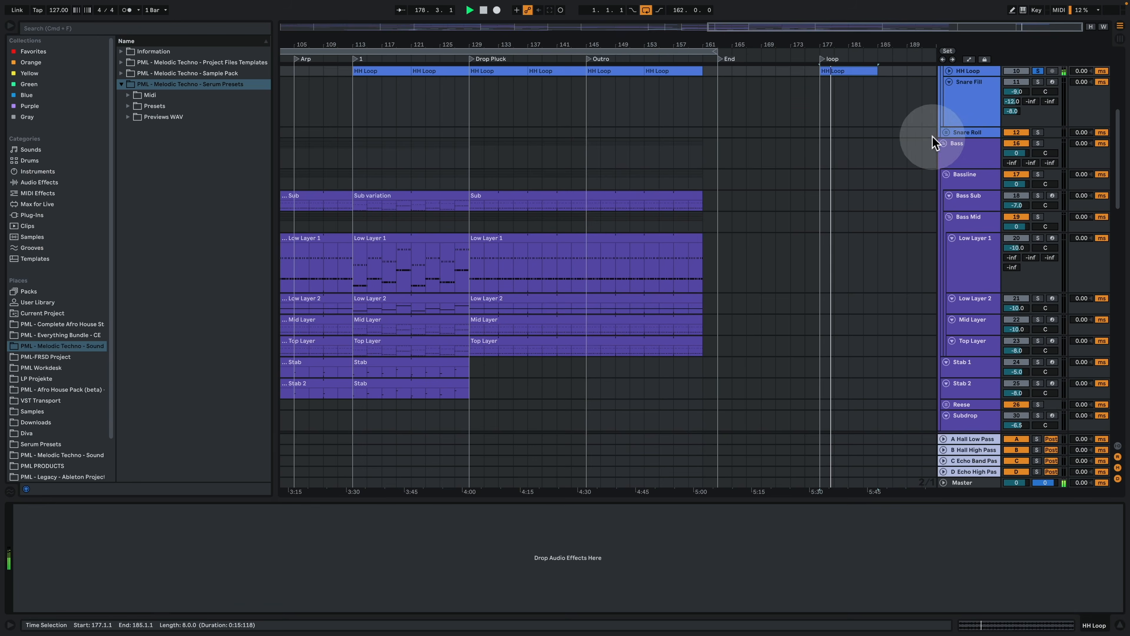
- Solo the Closed HH track again to hear all the hats with the kick and snare
scroll(939, 141, "up", 5)
left_click(1040, 194)
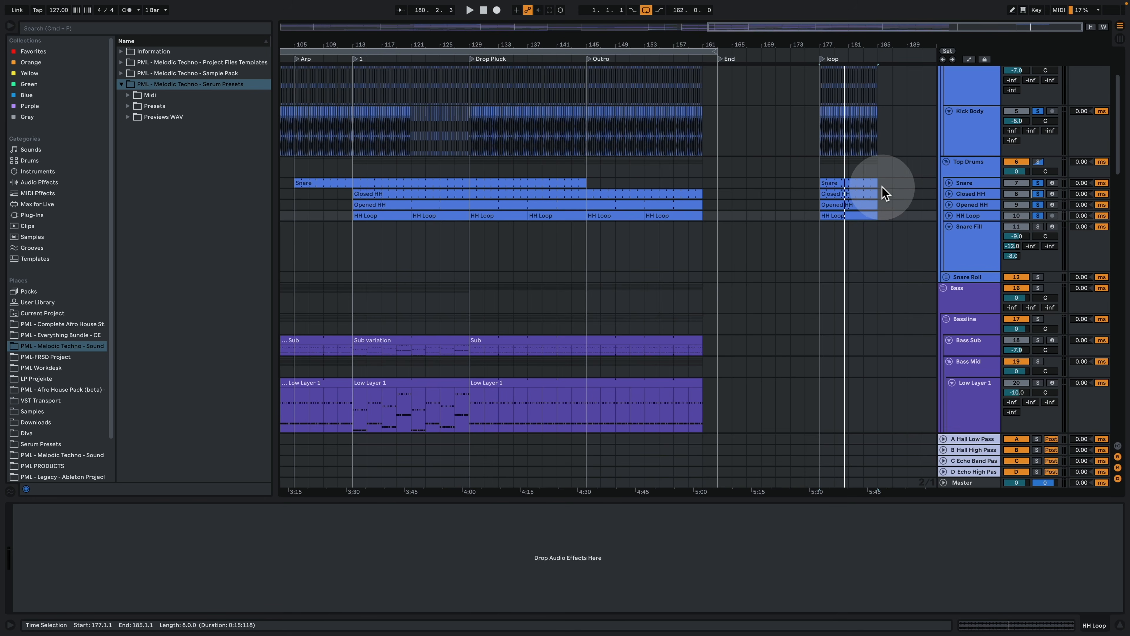
scroll(917, 223, "up", 5)
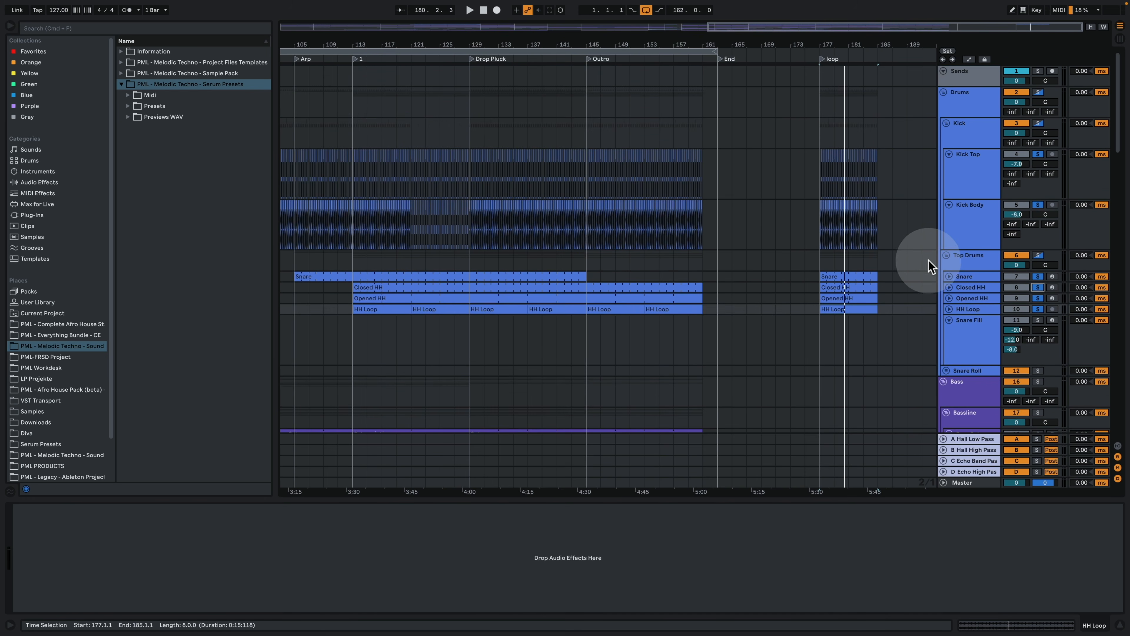
scroll(892, 289, "down", 2)
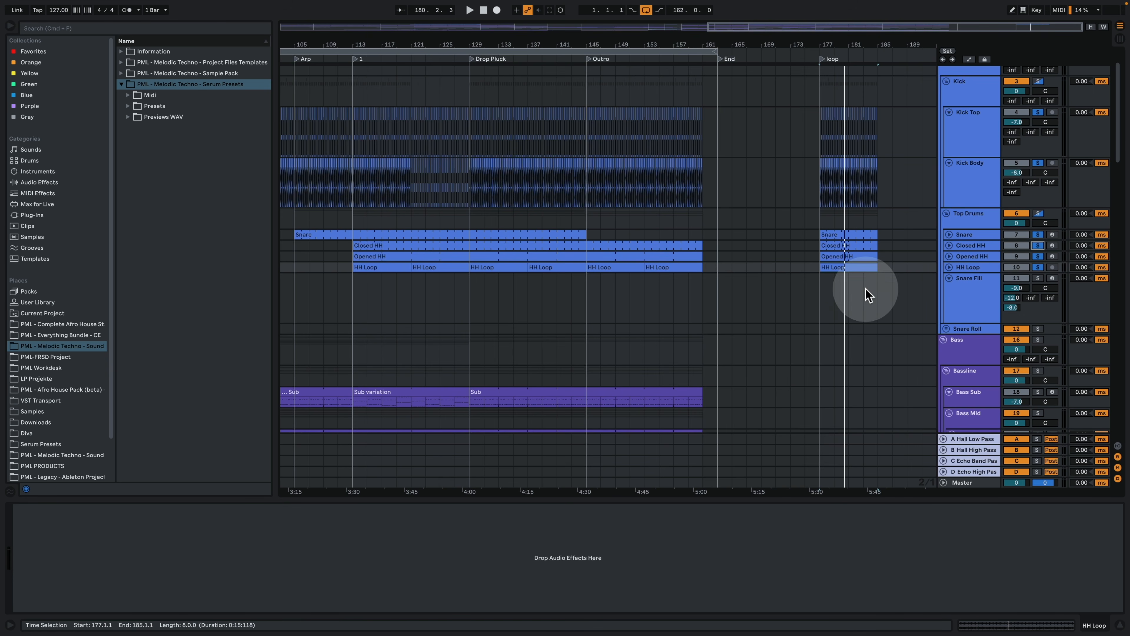
- Turn off all track solos and play the loop section
scroll(858, 302, "down", 3)
left_click(1039, 198)
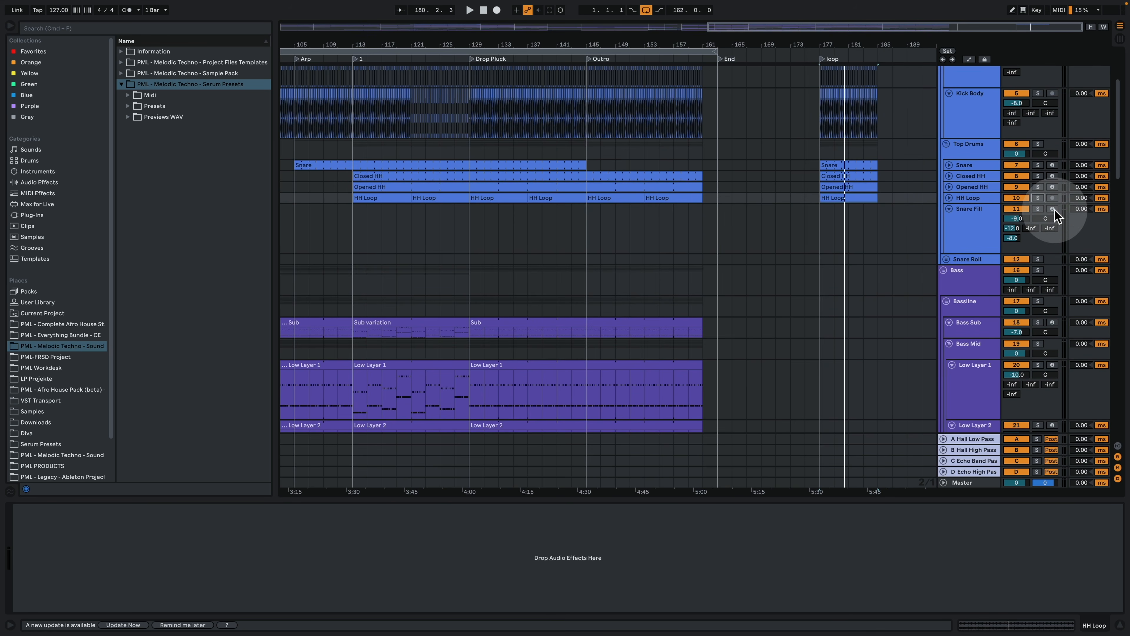
key("space")
- Copy bars 45 to 49 of the Snare Fill track to bars 181 to 185 of the loop section, and play from bar 183
left_click_drag(824, 45, 826, 20)
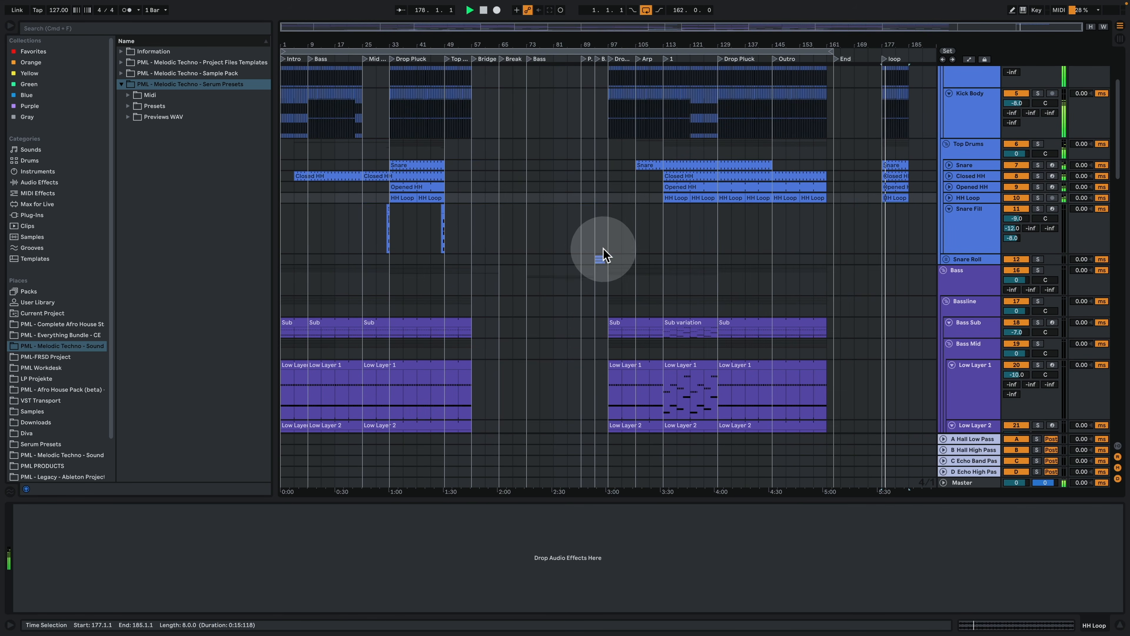
left_click_drag(430, 209, 913, 249)
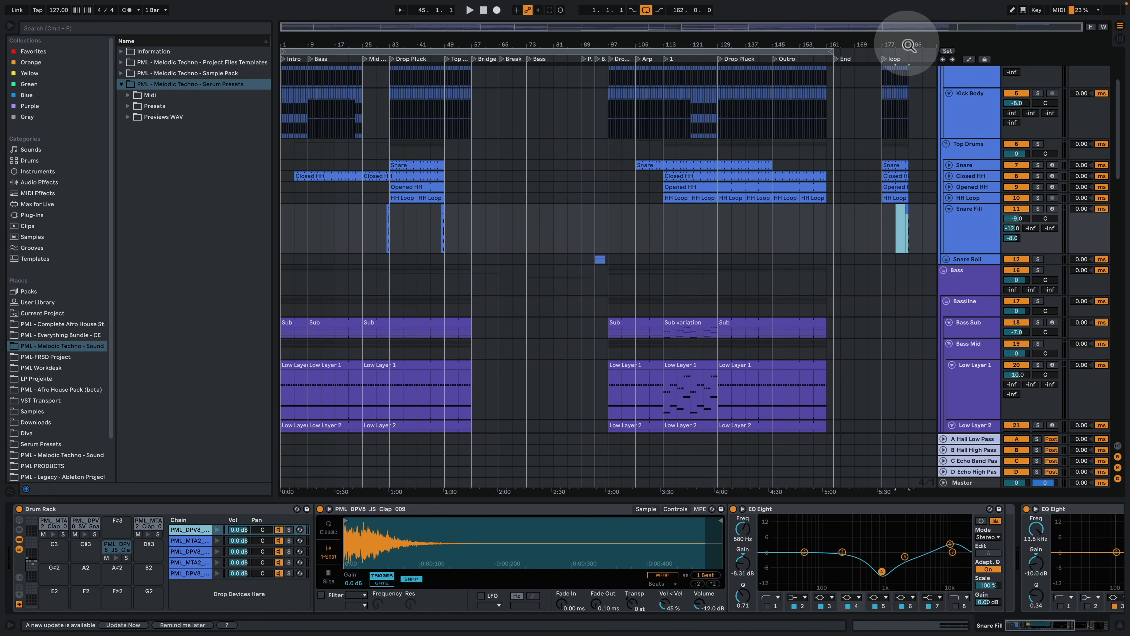
left_click_drag(909, 45, 862, 48)
left_click(858, 234)
key("space")
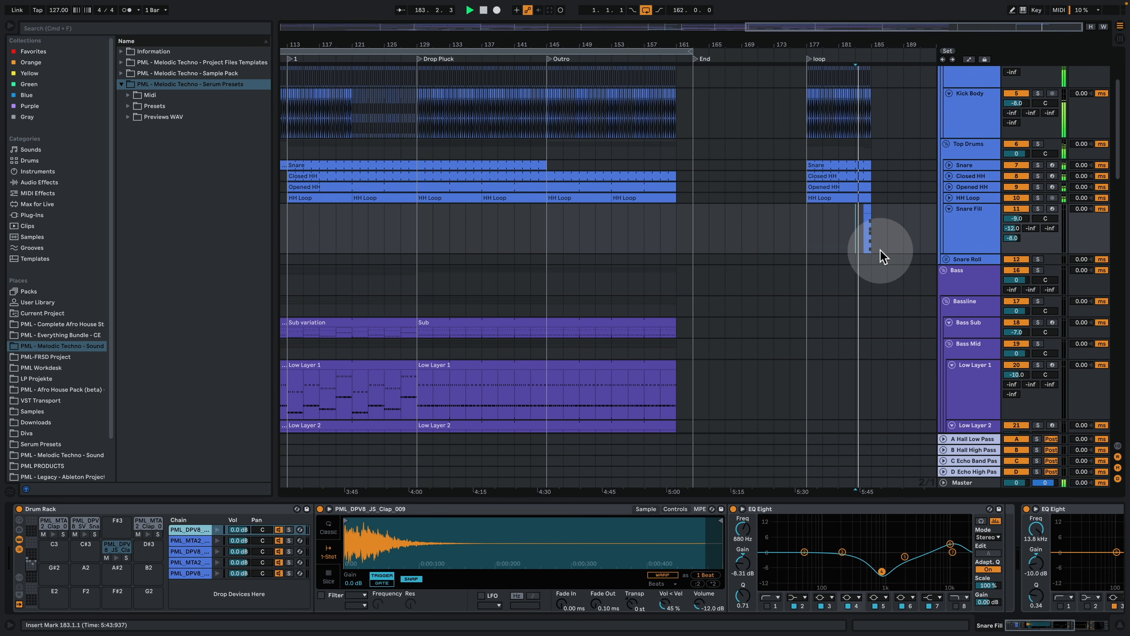
- Open the Snare Fill clip at bar 180 and select its four layered clap and snare hits on beat 4
scroll(874, 269, "up", 2)
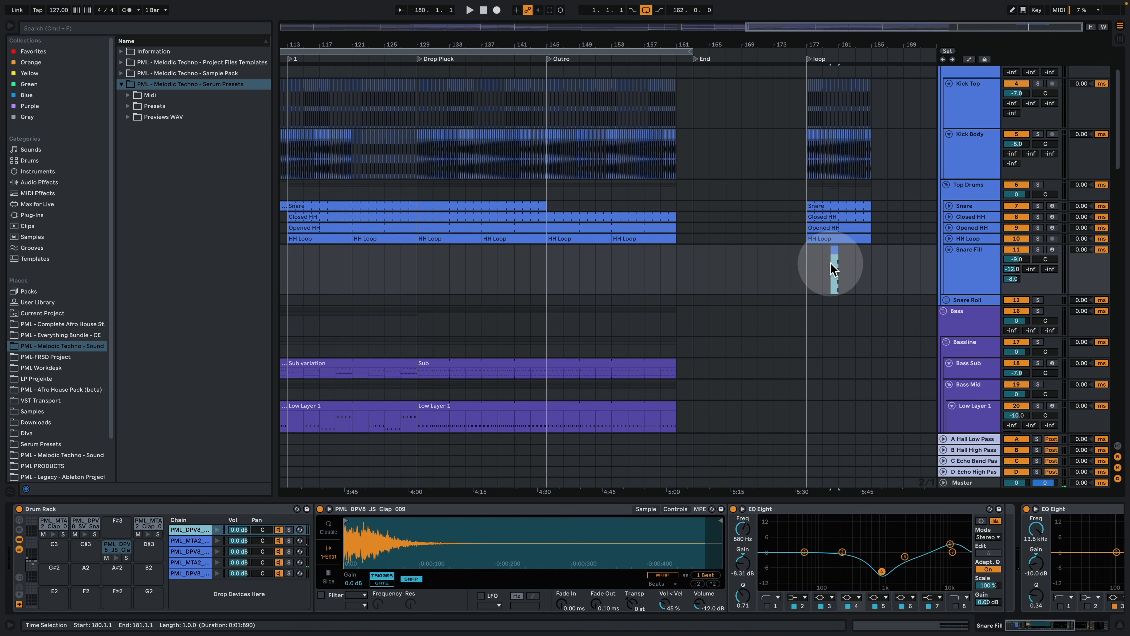
double_click(835, 254)
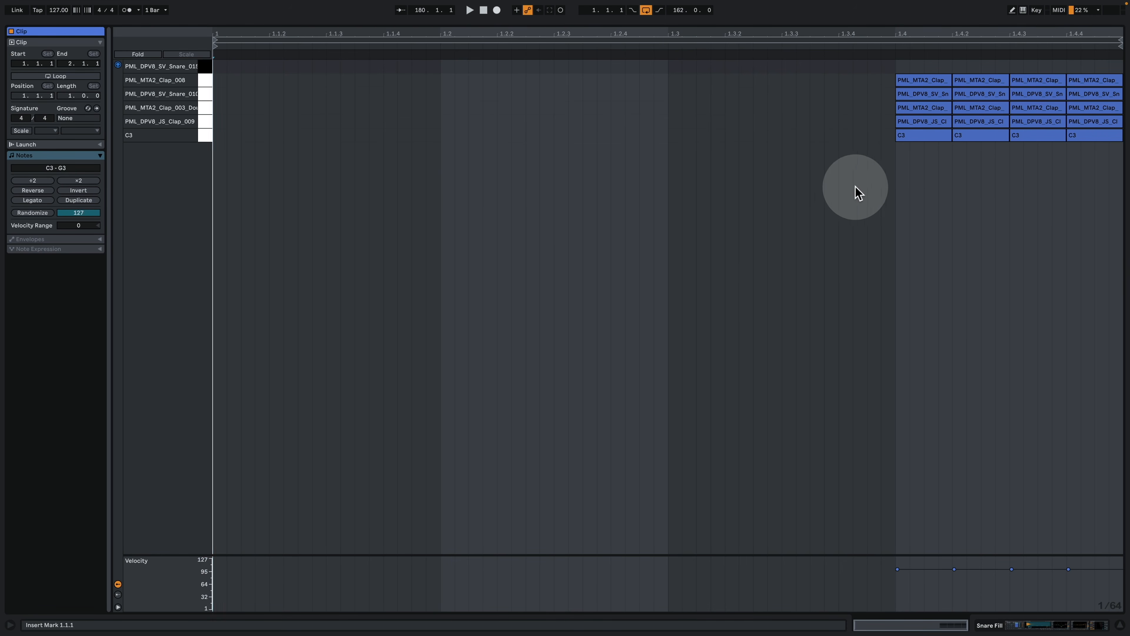
left_click_drag(868, 190, 1125, 62)
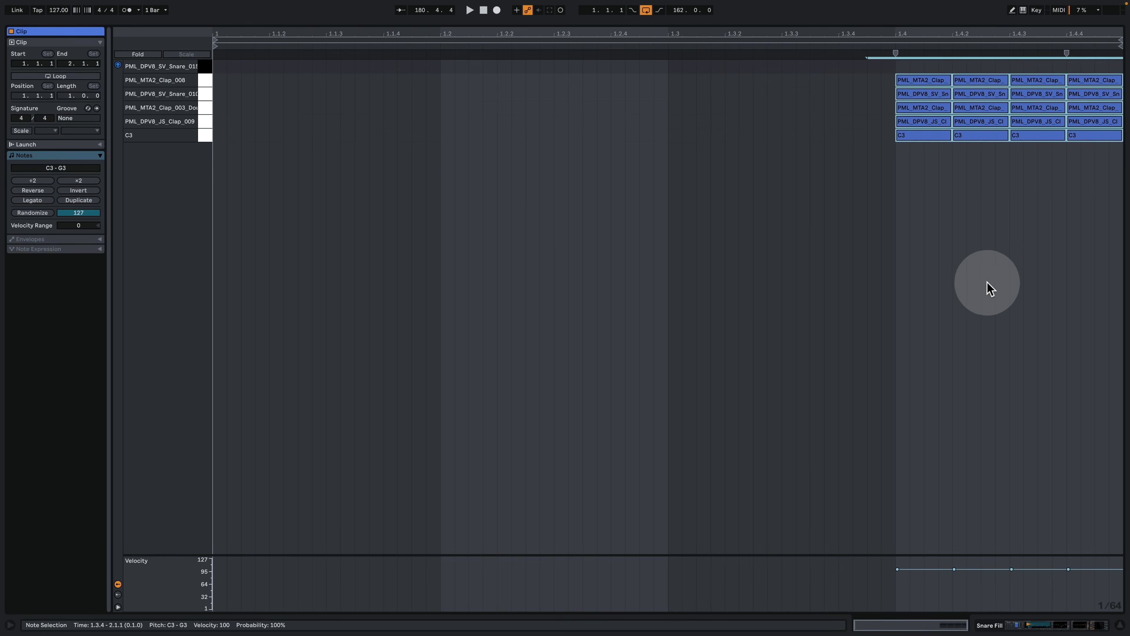
left_click(1020, 620)
- Audition the layered clap and snare chains in the Snare Fill track's Drum Rack
scroll(864, 232, "up", 4)
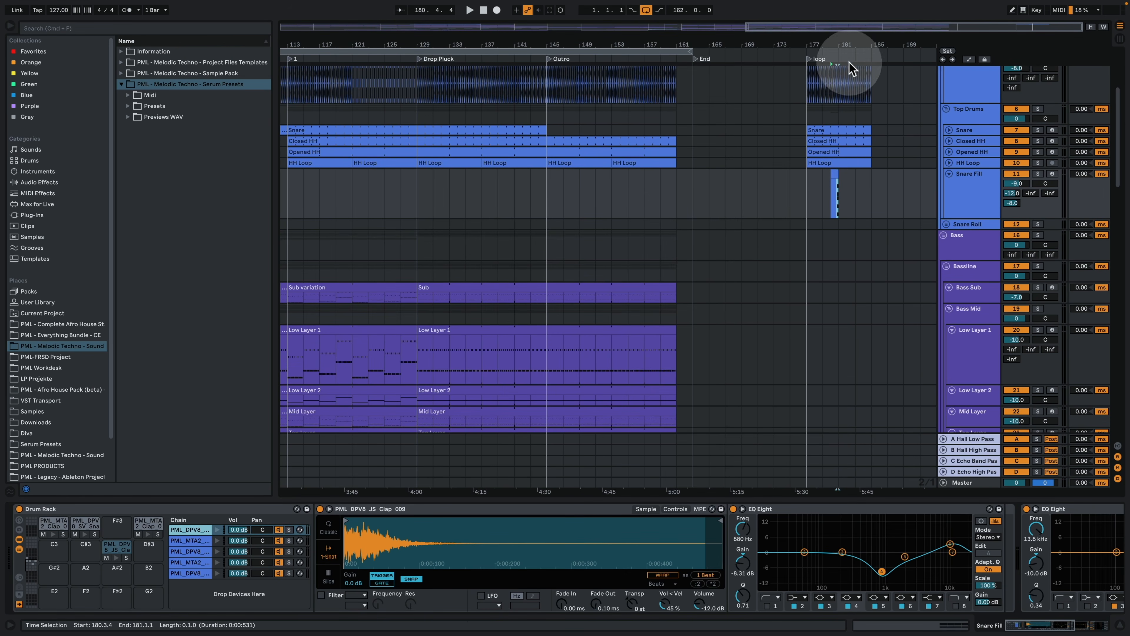
left_click_drag(840, 44, 821, 200)
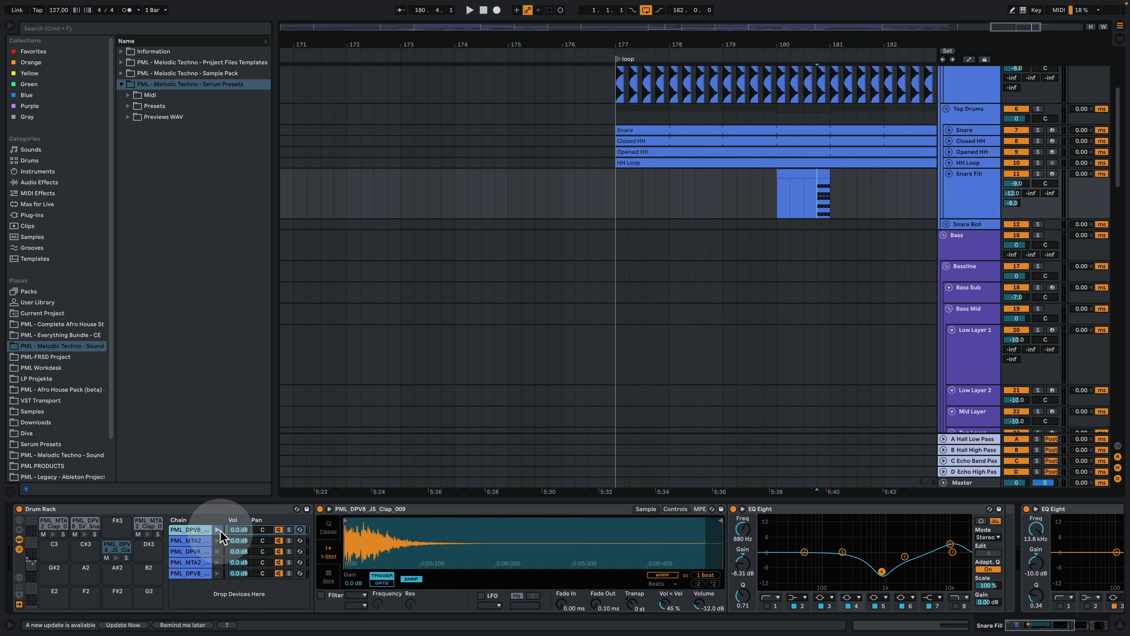
left_click(218, 530)
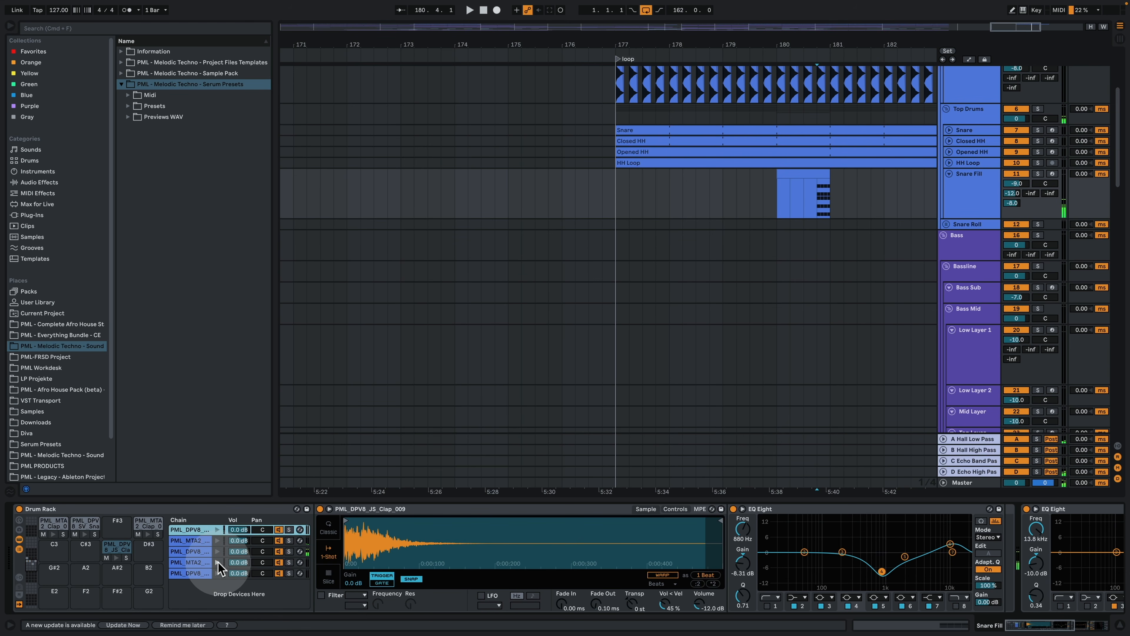
left_click(218, 574)
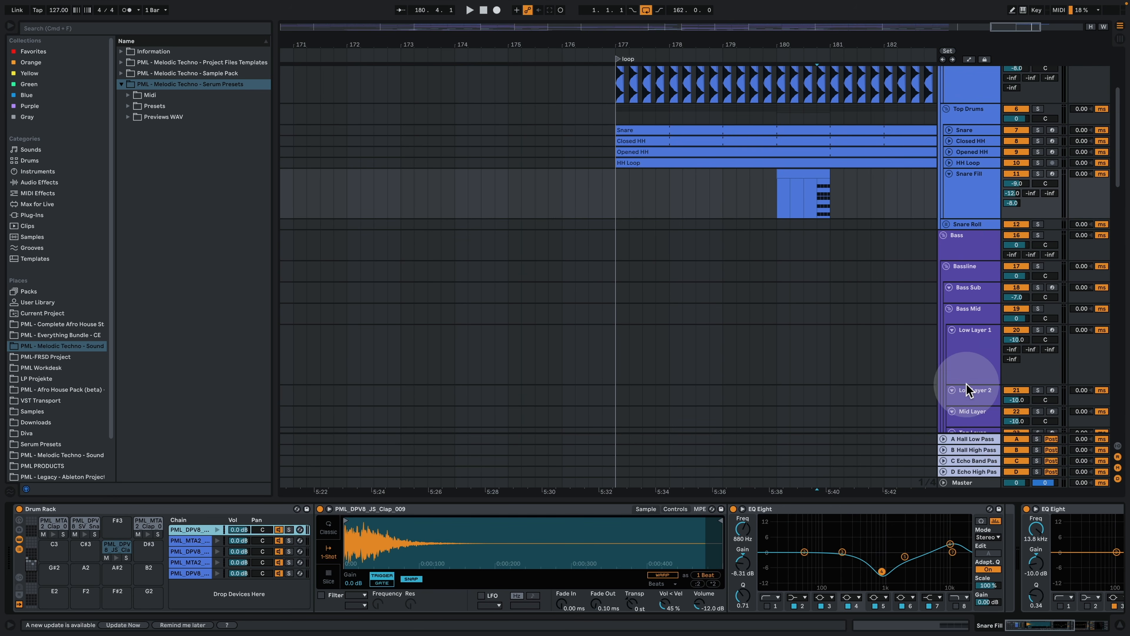
- Inspect the effects on the Hall Low Pass and Echo High Pass returns, and show the Snare Fill track's device chain again
left_click(974, 439)
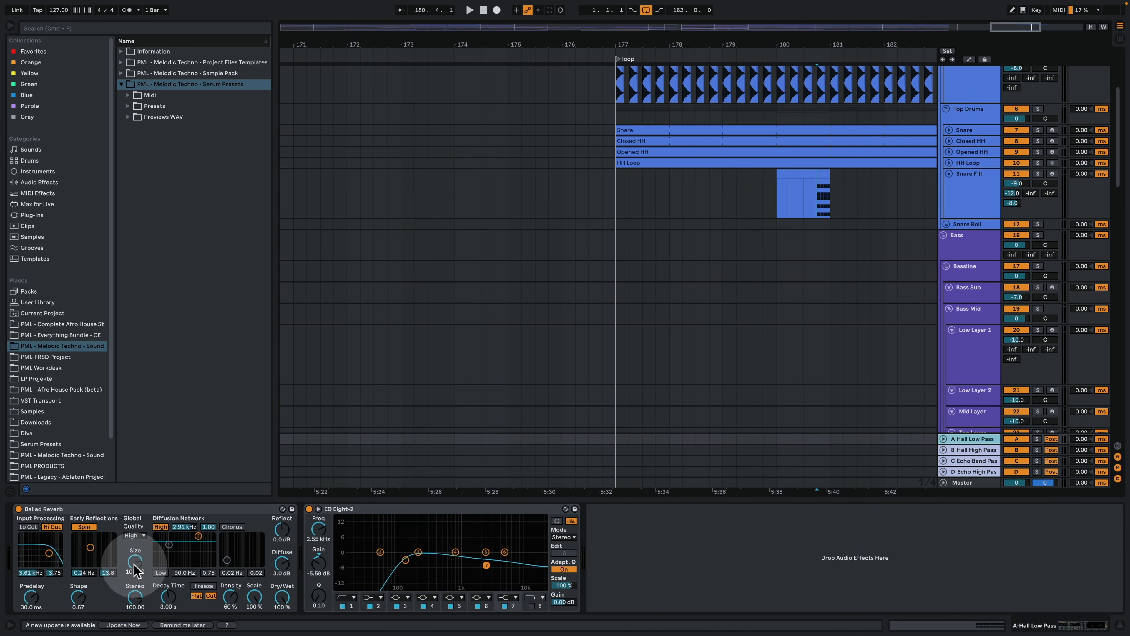
left_click(966, 472)
left_click(985, 183)
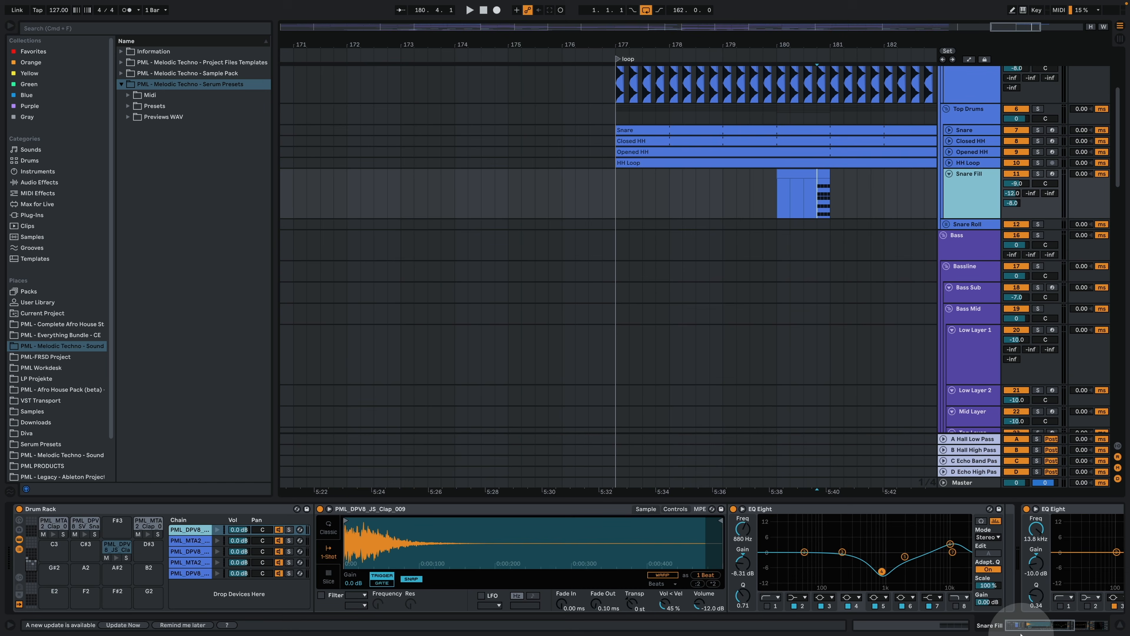
left_click_drag(1032, 625, 980, 622)
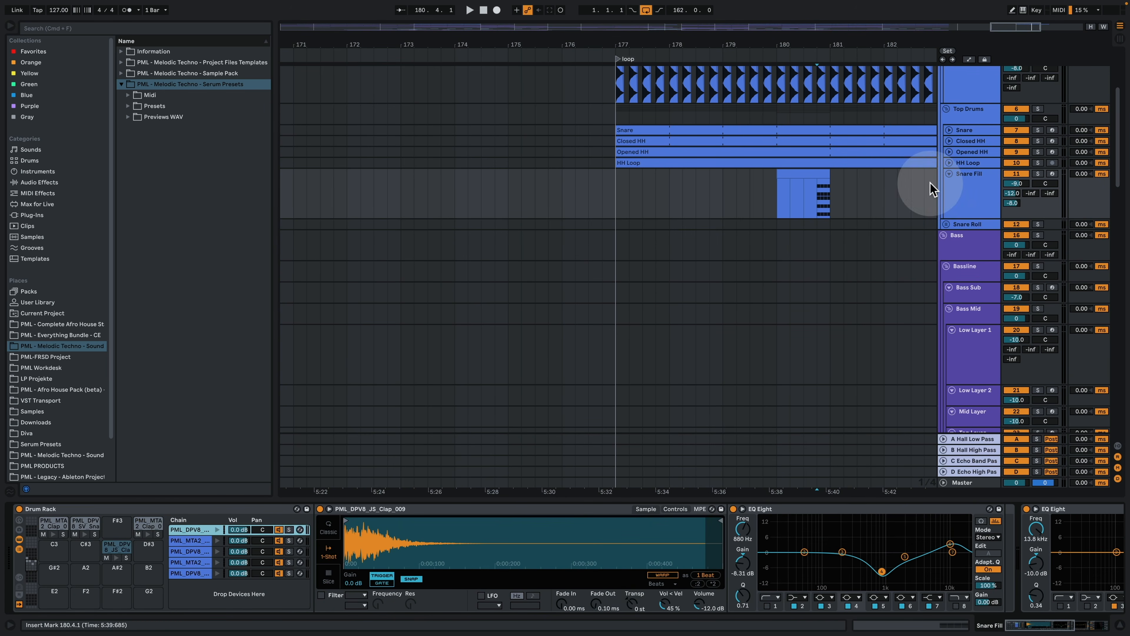
- Play the snare fill from 180.4.1 with the drums, and move it to the last bar of the loop section
key("space")
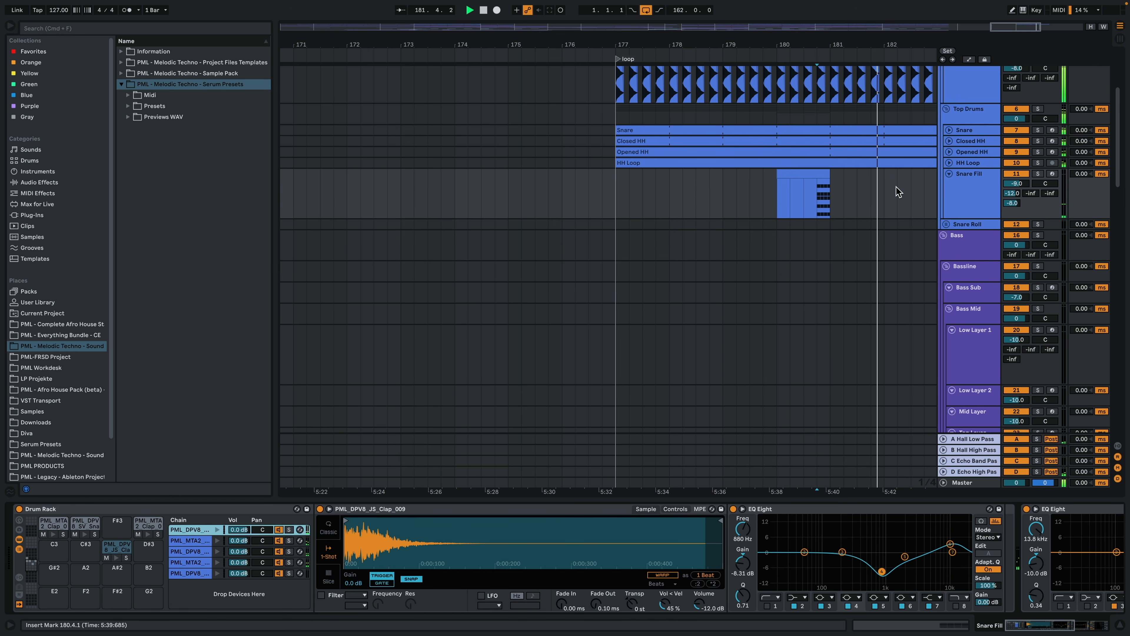
left_click(824, 190)
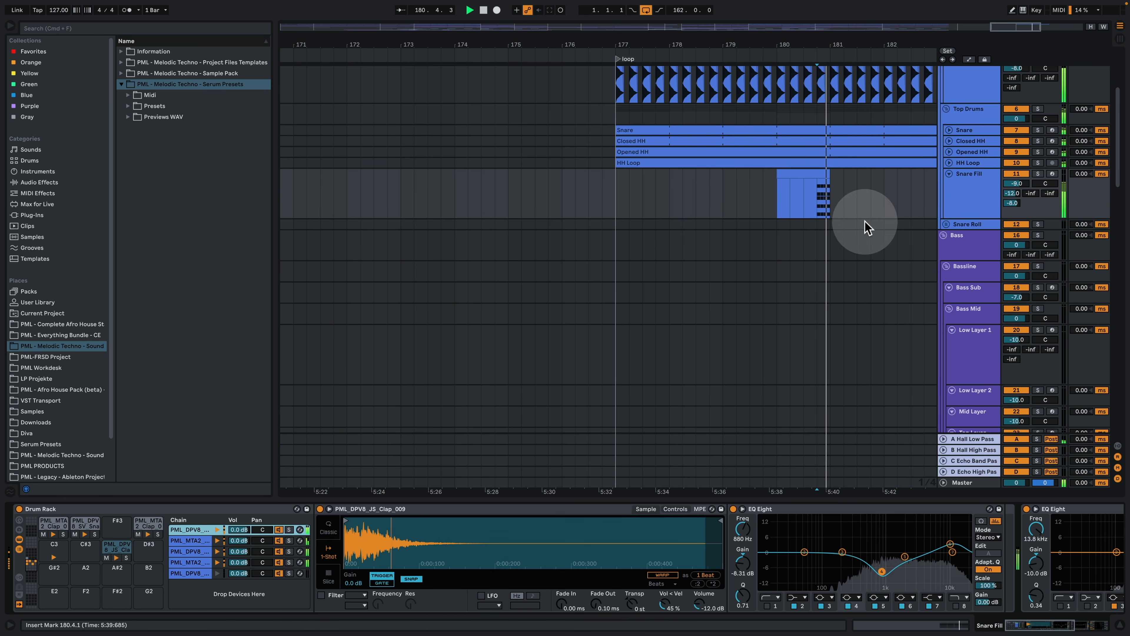
left_click_drag(814, 41, 710, 13)
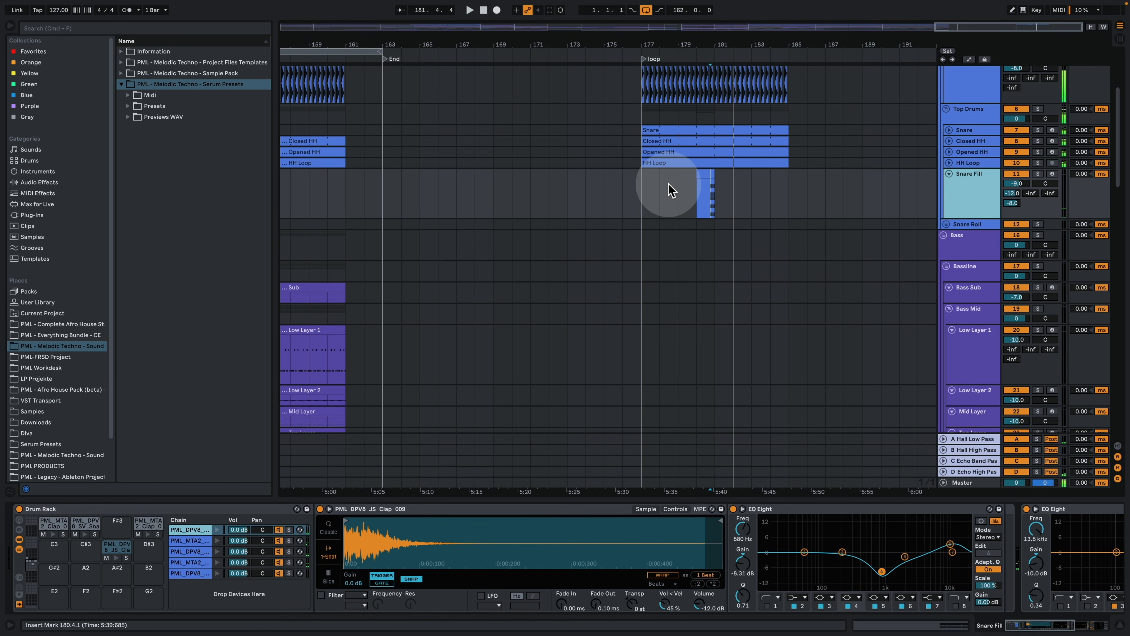
key("space")
left_click_drag(650, 181, 776, 179)
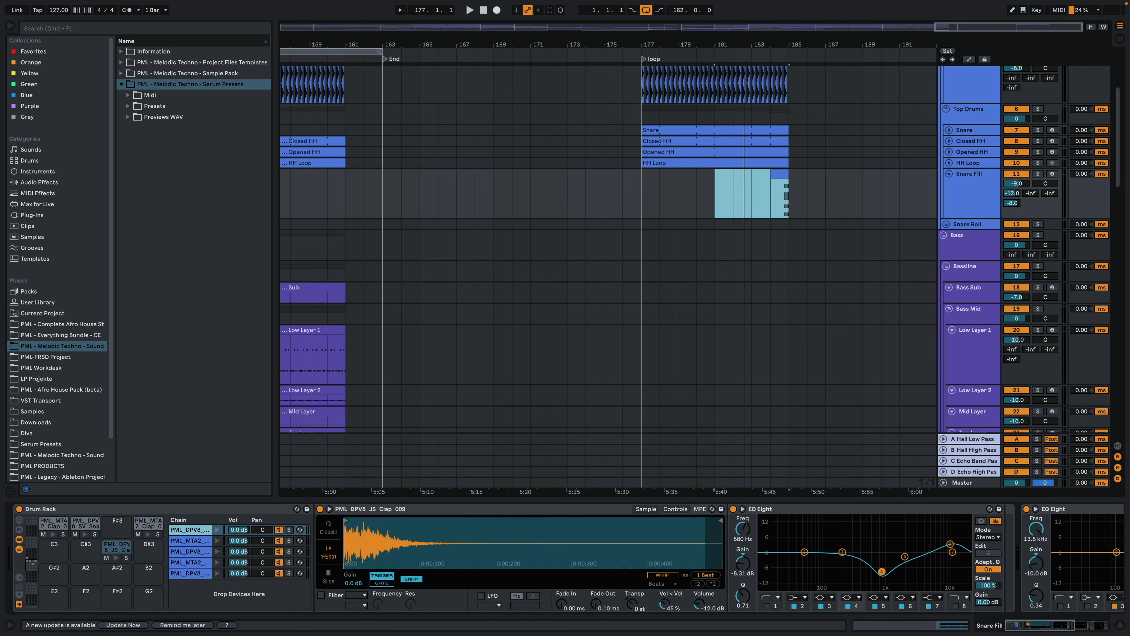
- Copy the Sub variation clip from bar 113 to bar 177 on the Bass Sub track, and select the Bass group
left_click_drag(785, 43, 786, 13)
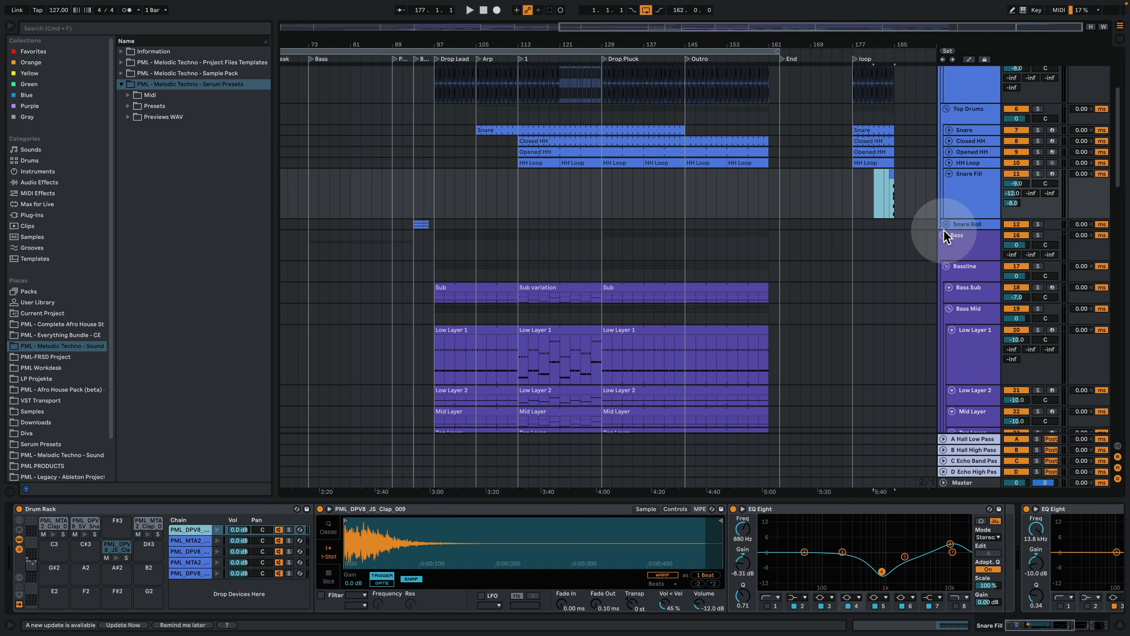
left_click_drag(593, 288, 869, 291)
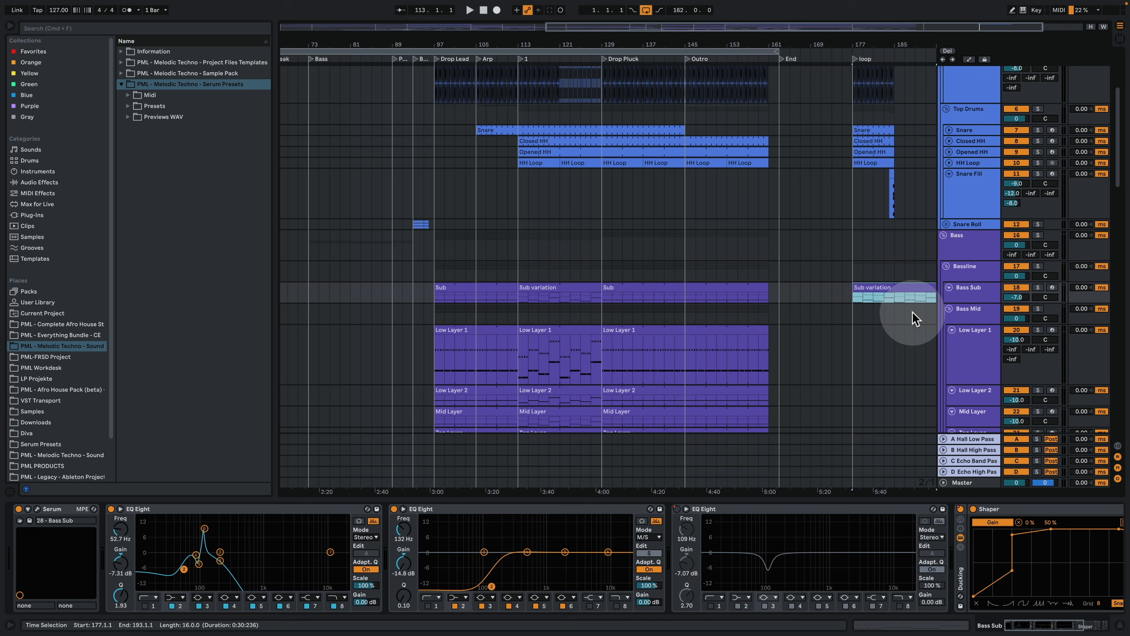
left_click(971, 245)
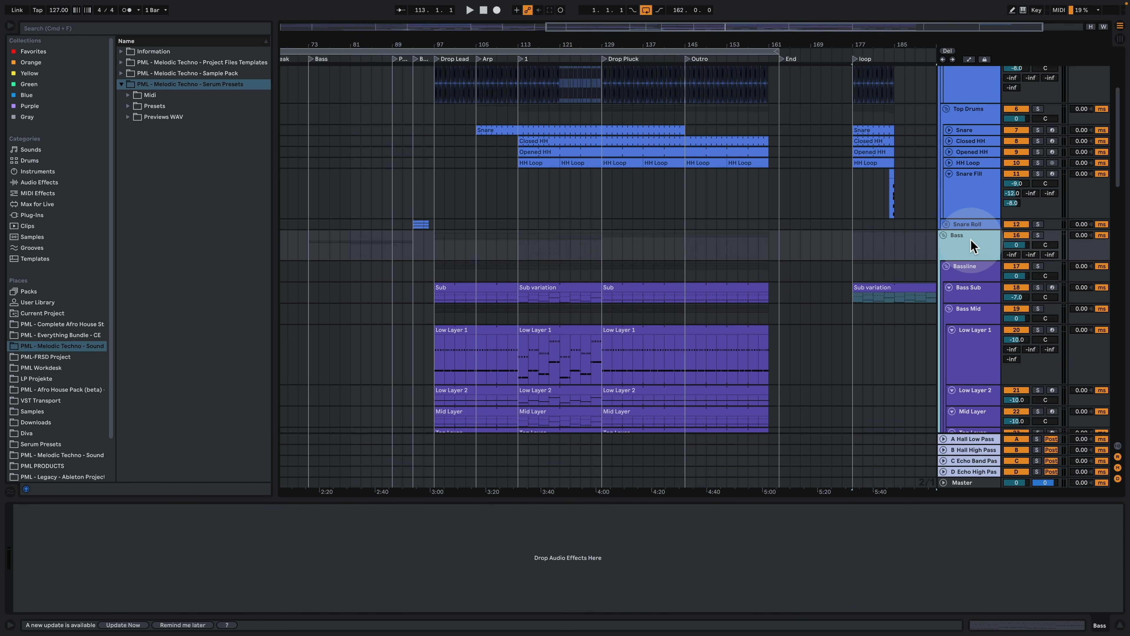
- Play the Sub variation copy at bar 177 on Bass Sub, and replace it with the Sub clip from bar 129
left_click(962, 276)
left_click(966, 291)
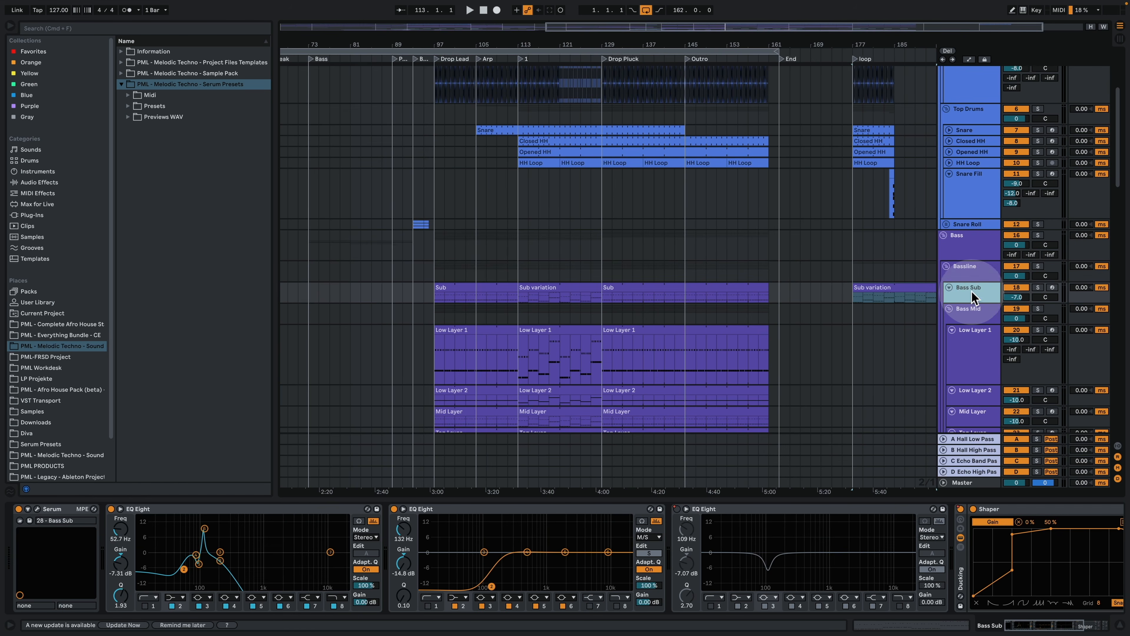
left_click(871, 289)
key("space")
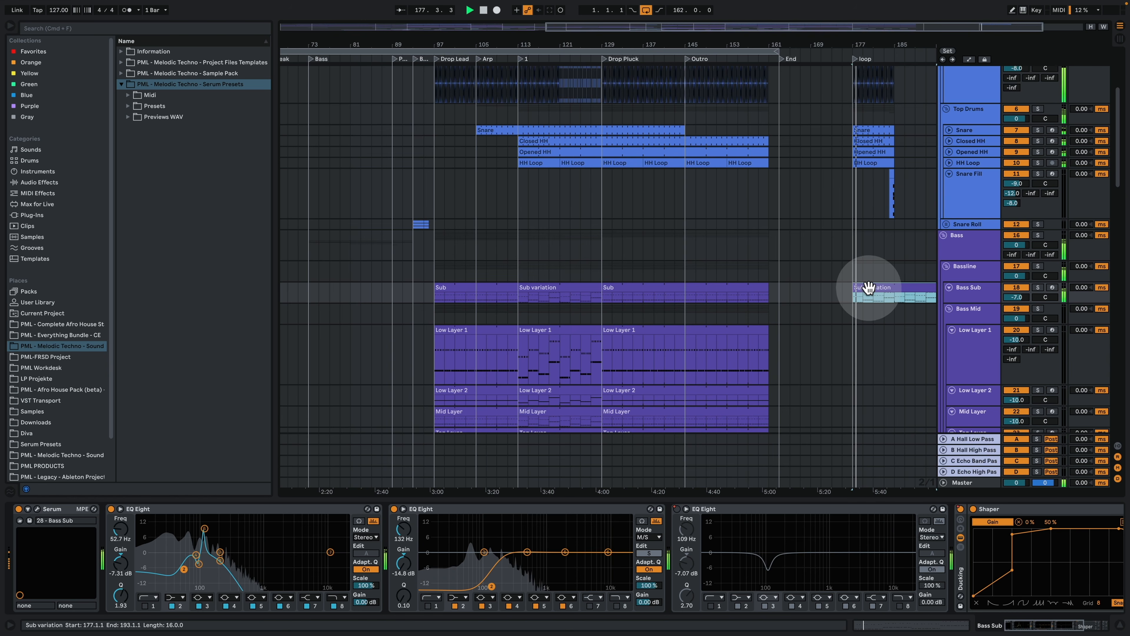
key("space")
left_click_drag(618, 285, 872, 289)
key("space")
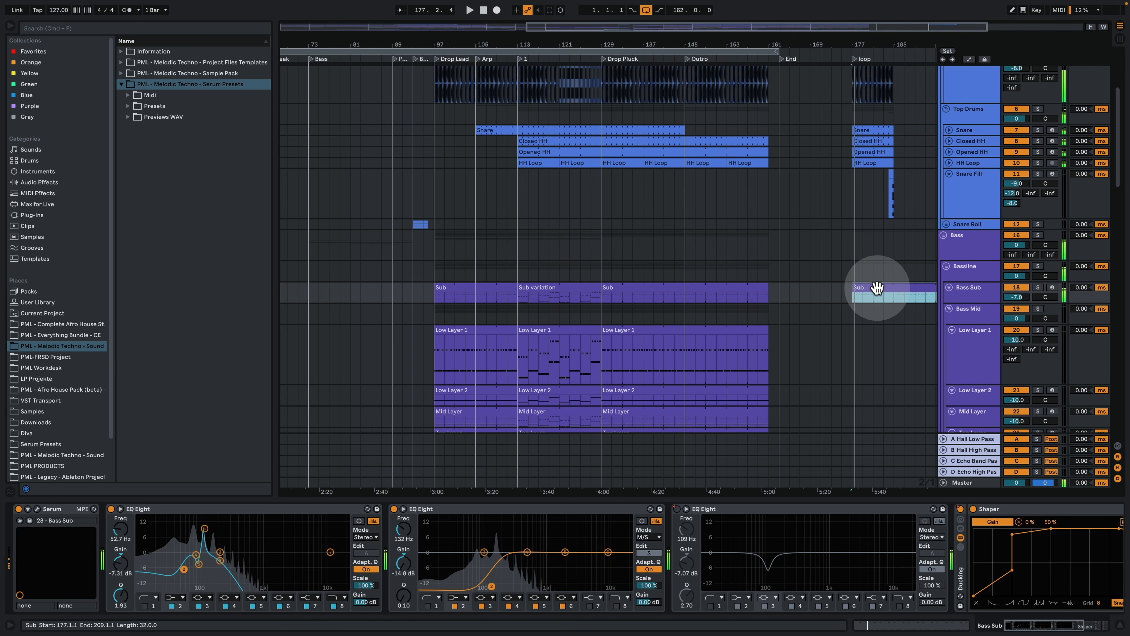
- Play and examine the notes of the Sub clip at bar 177, comparing the low notes with the octave jumps
double_click(875, 287)
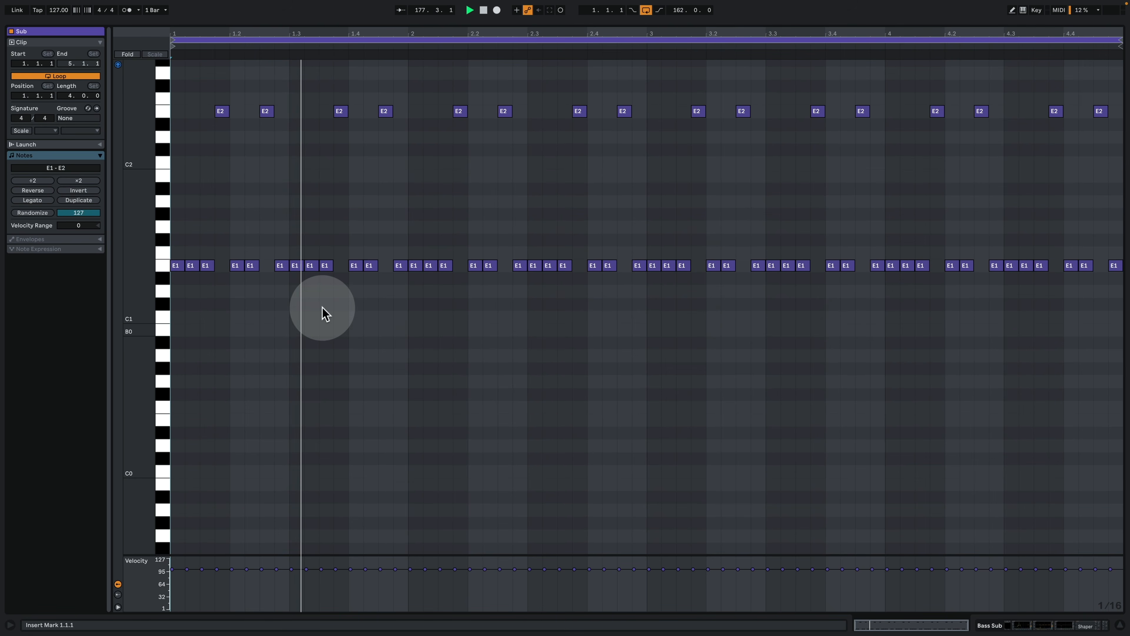
key("space")
left_click_drag(186, 36, 236, 42)
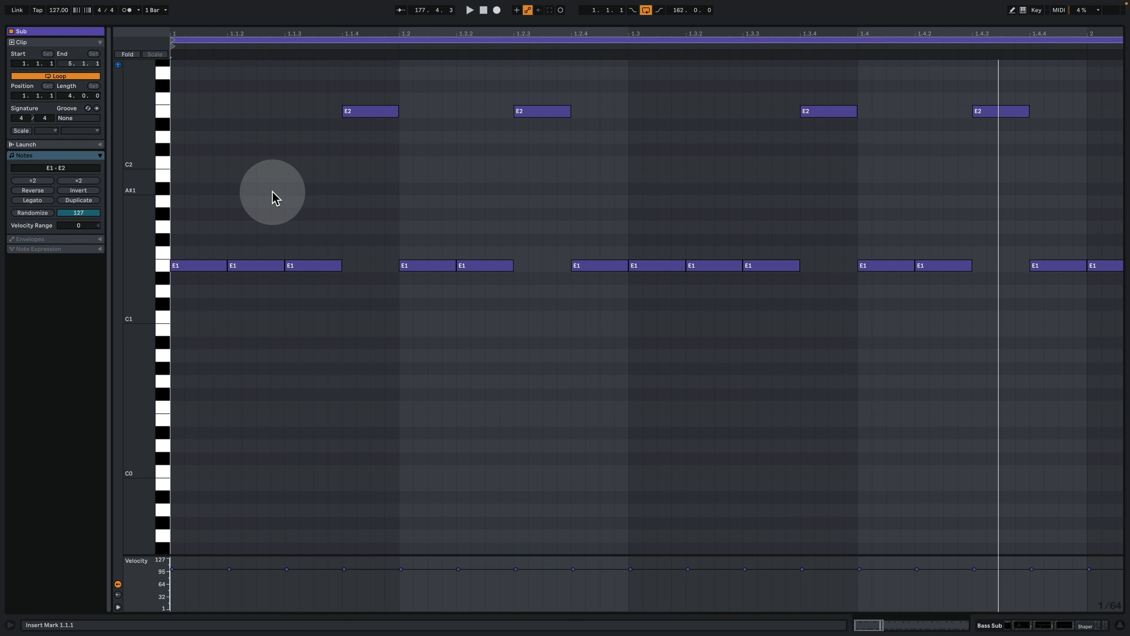
left_click_drag(178, 302, 439, 80)
left_click(252, 266)
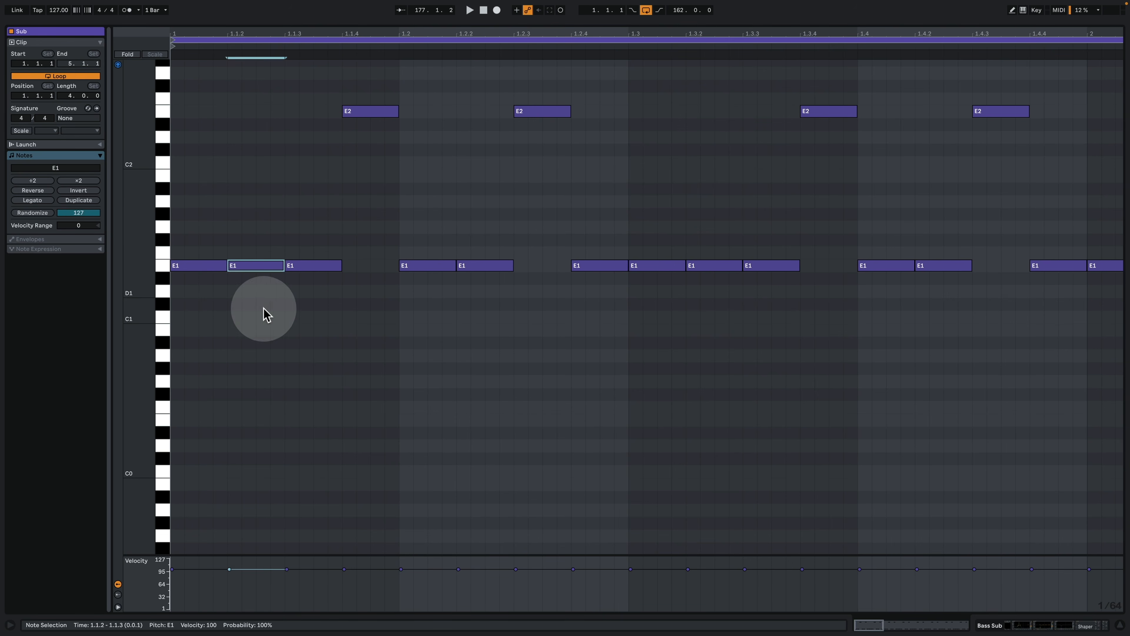
left_click(370, 111)
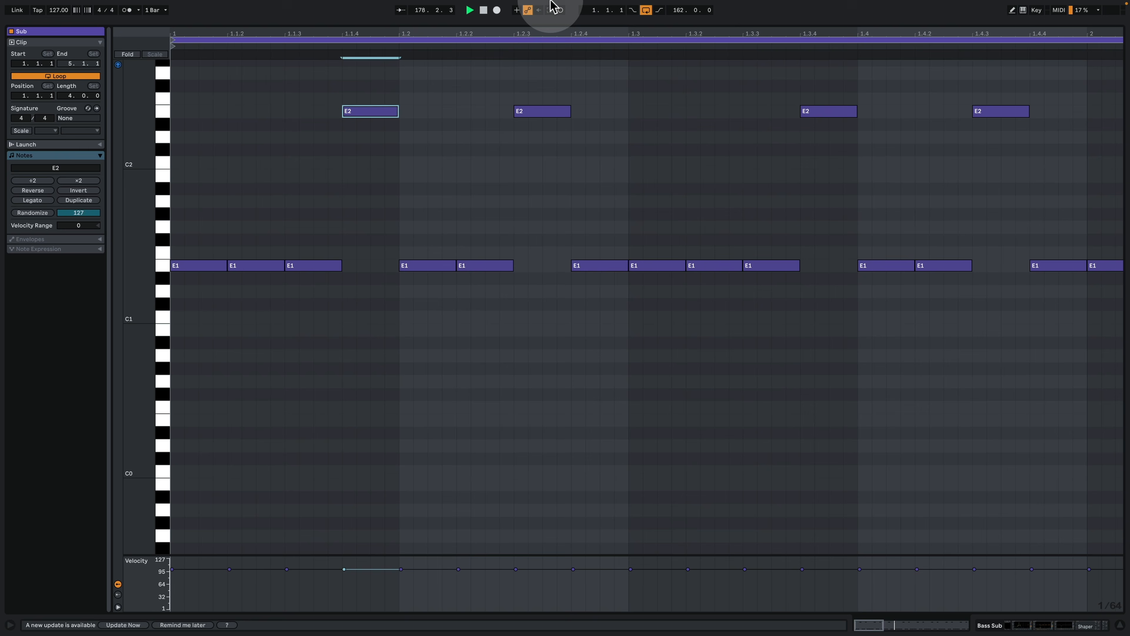
left_click_drag(606, 38, 621, 495)
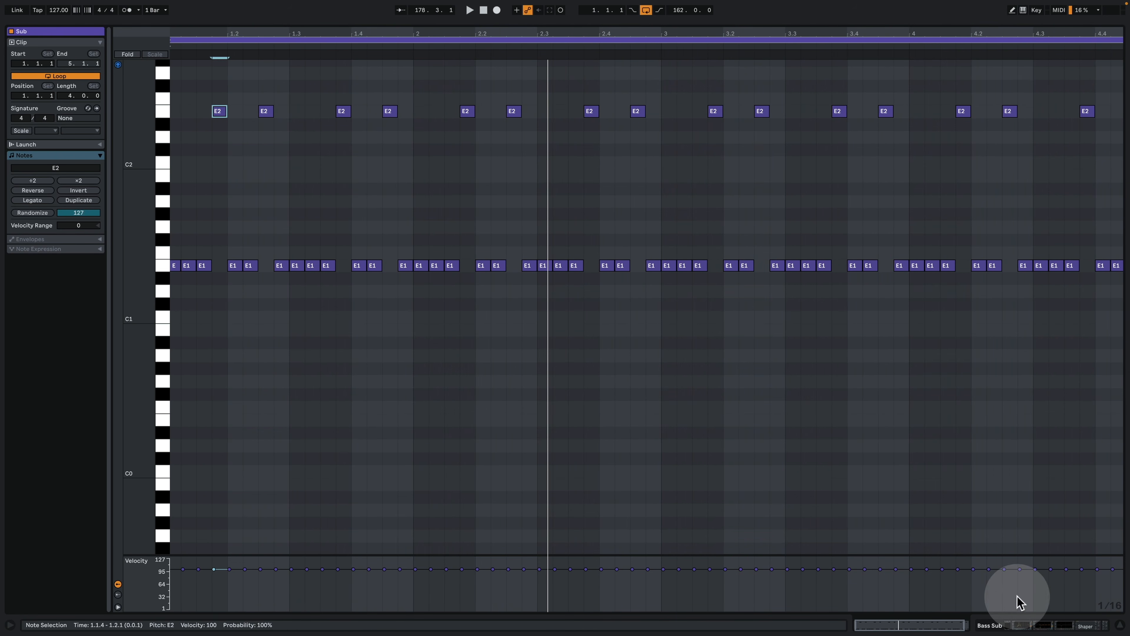
- Play the Sub clip in the arrangement and examine the Bass Sub device chain through to the Shaper and Utility devices
left_click(1021, 621)
scroll(974, 413, "up", 2)
scroll(975, 419, "up", 3)
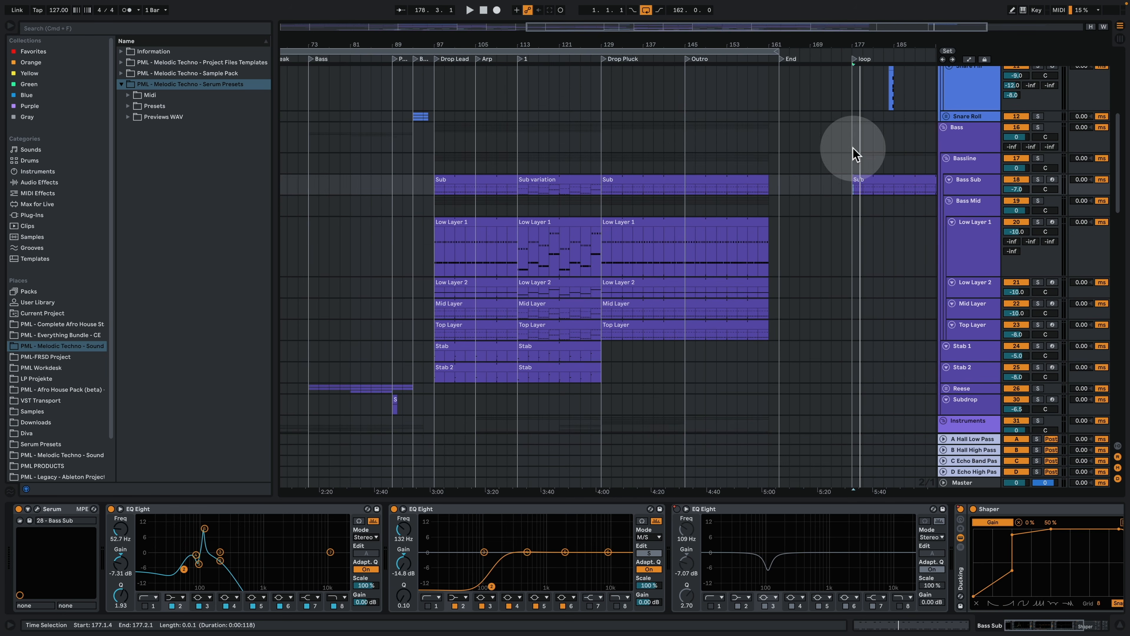
left_click_drag(858, 45, 709, 48)
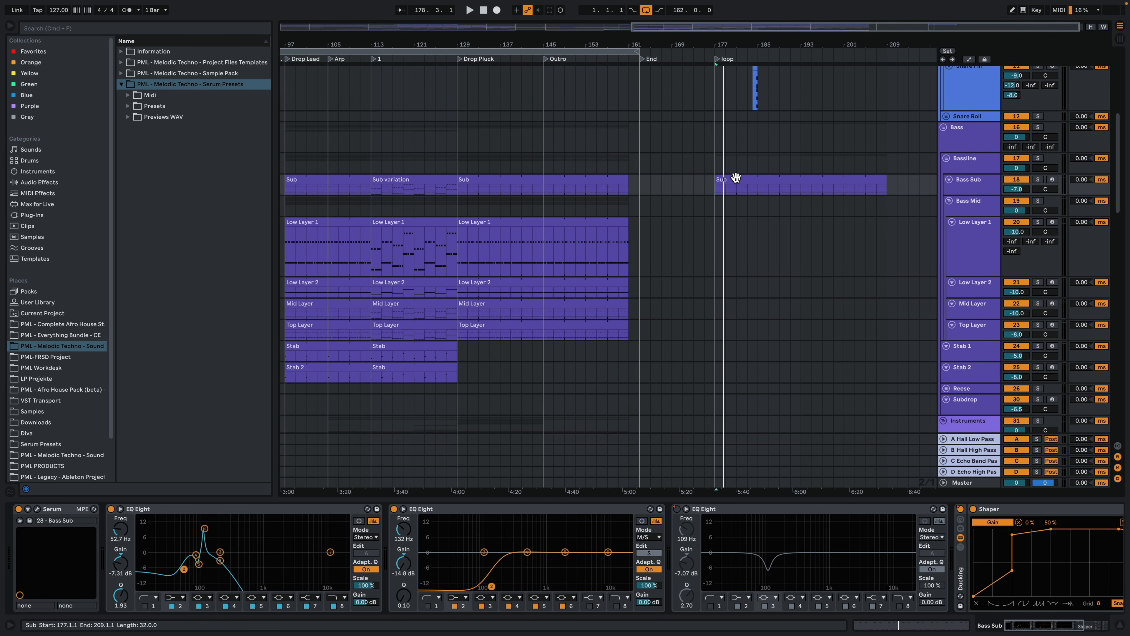
key("space")
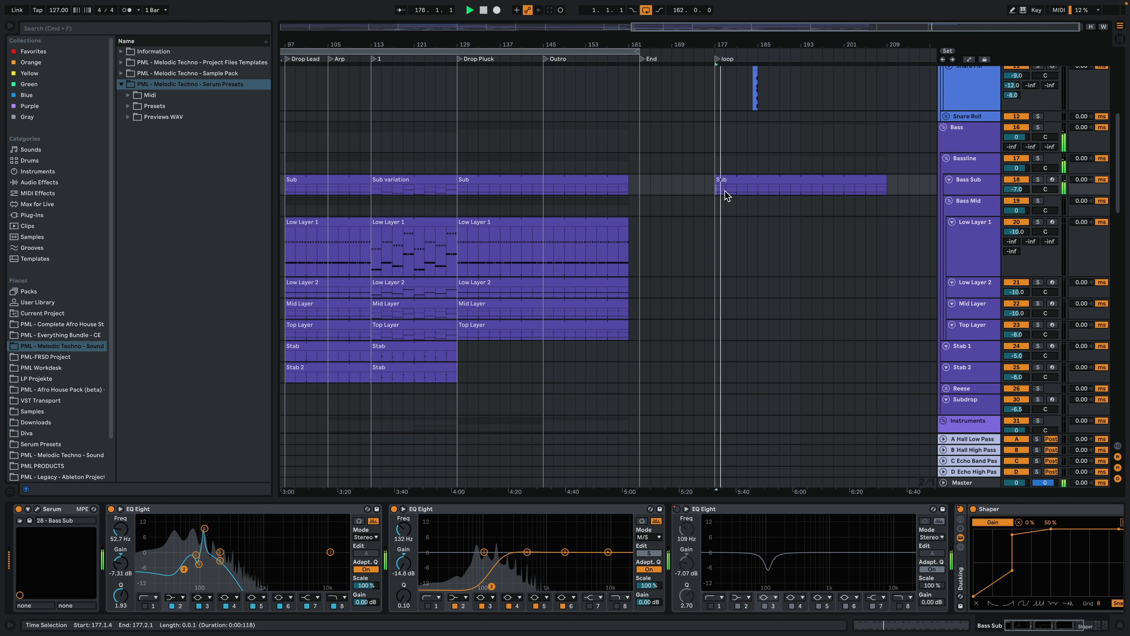
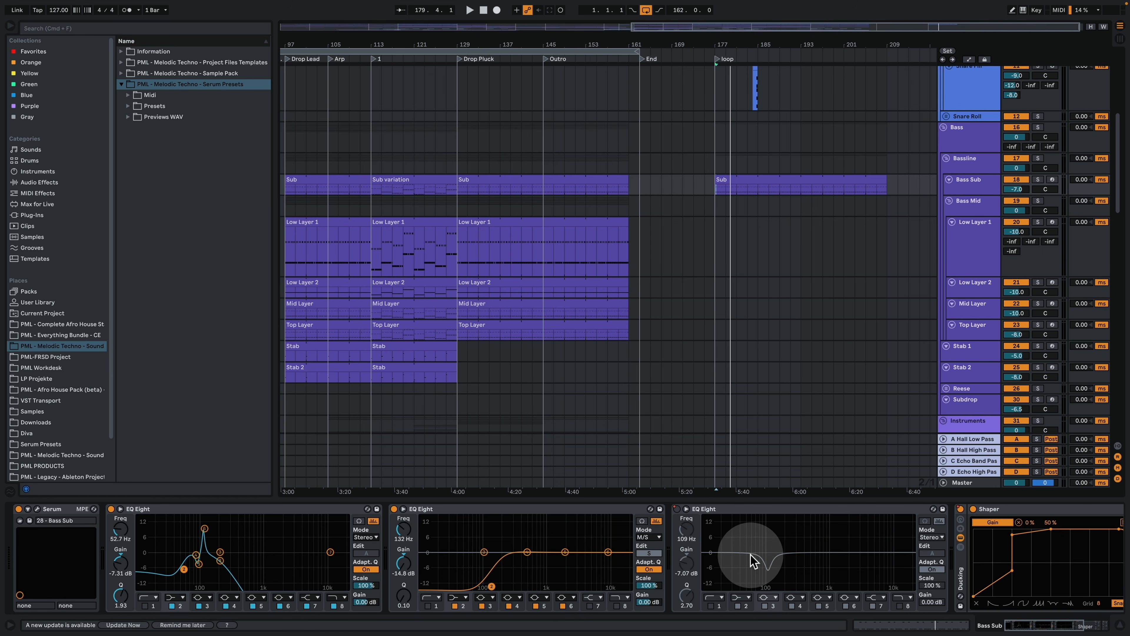
left_click(1048, 628)
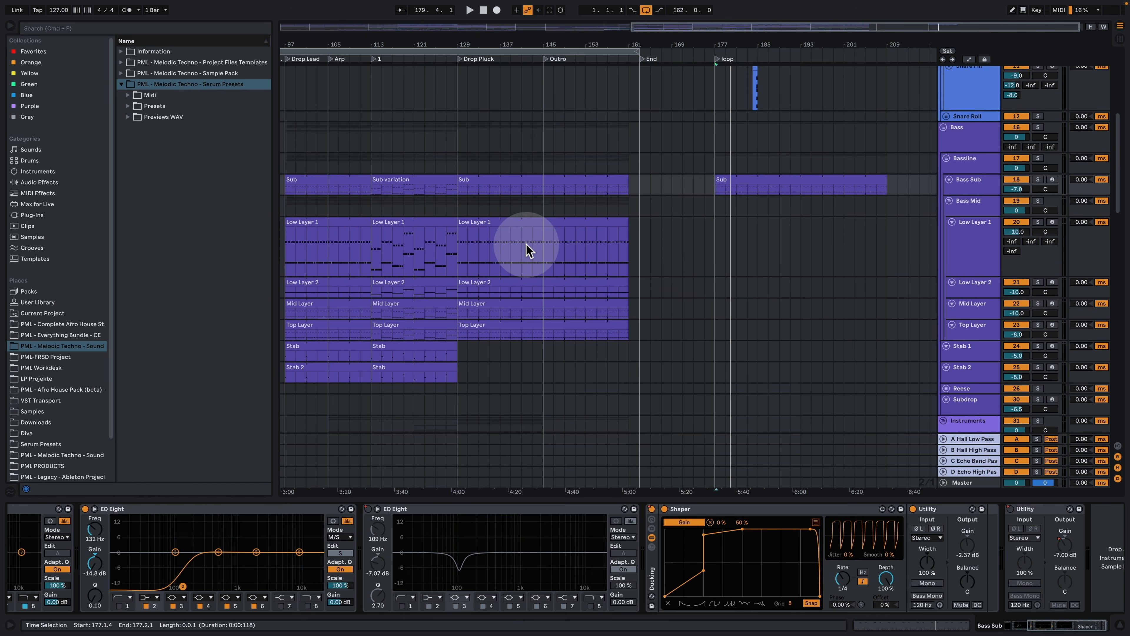
- Copy the Low Layer 1 clip from bar 129 to bar 177, and select the Sub clip at bar 177
left_click(499, 222)
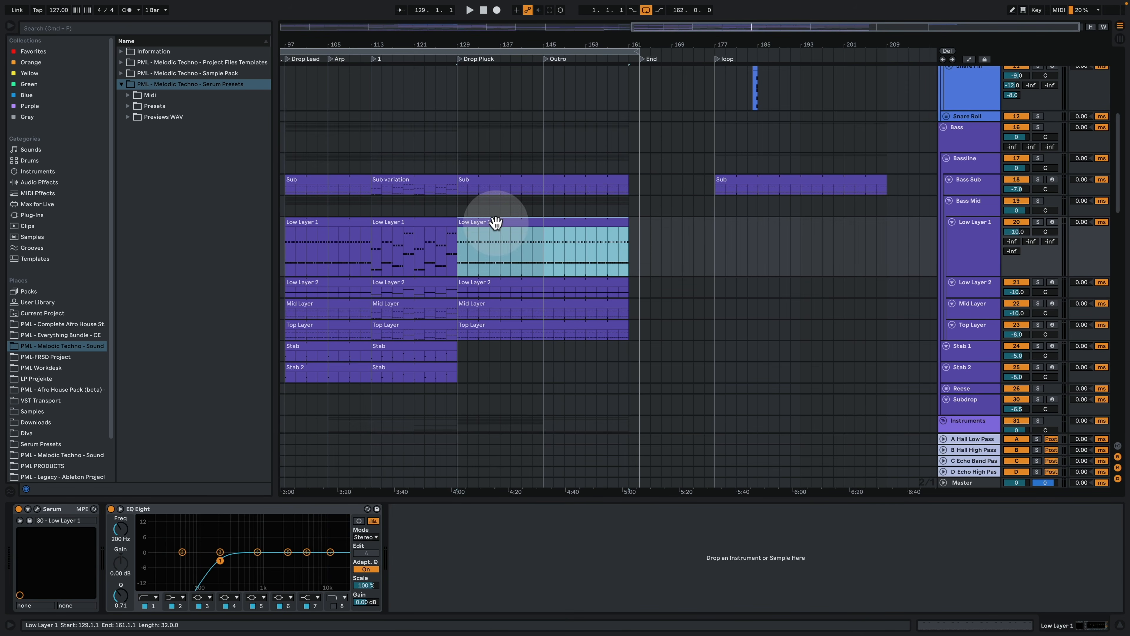
left_click_drag(499, 222, 747, 226)
left_click(731, 179)
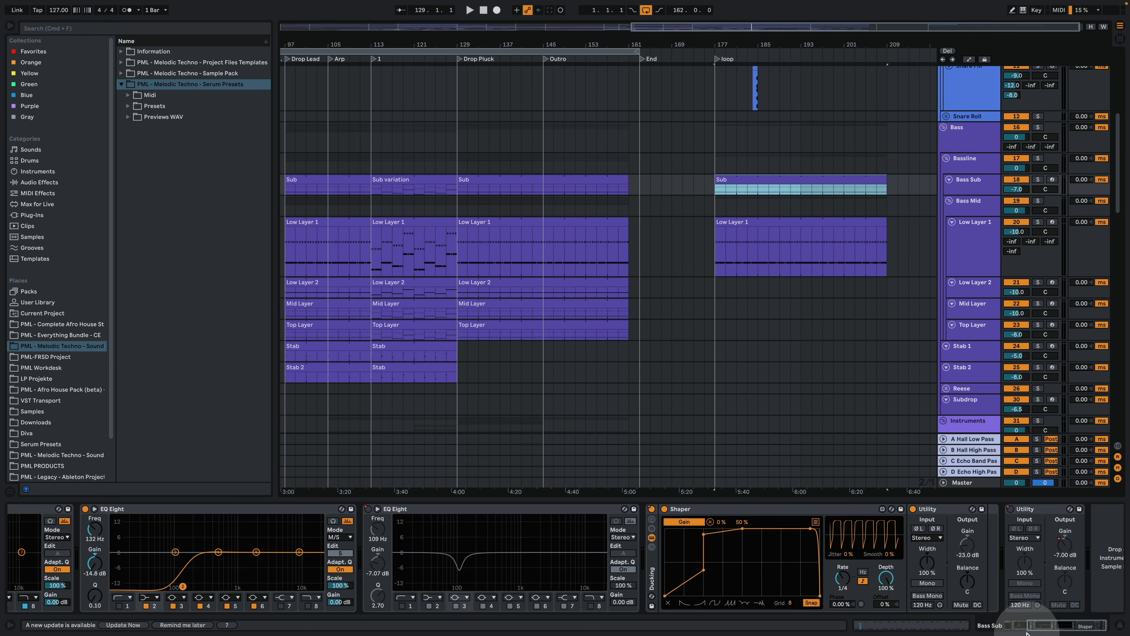
- Solo Bass Sub during playback and audition its Serum oscillators A and B separately, leaving both enabled
left_click_drag(1056, 626, 1024, 624)
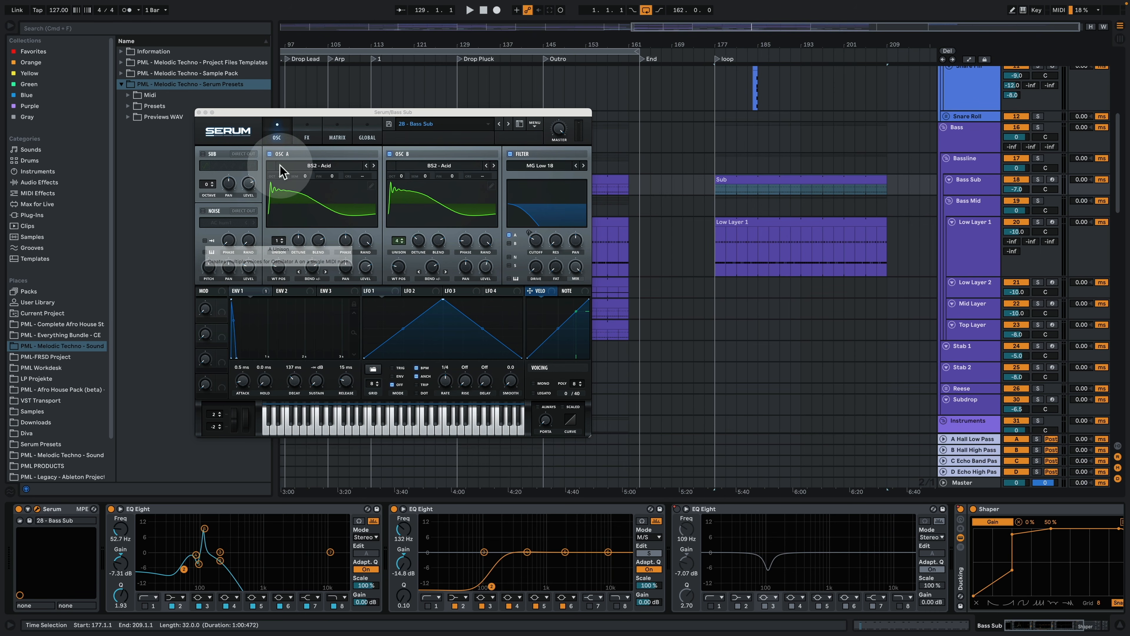
left_click(1038, 180)
key("space")
left_click(390, 154)
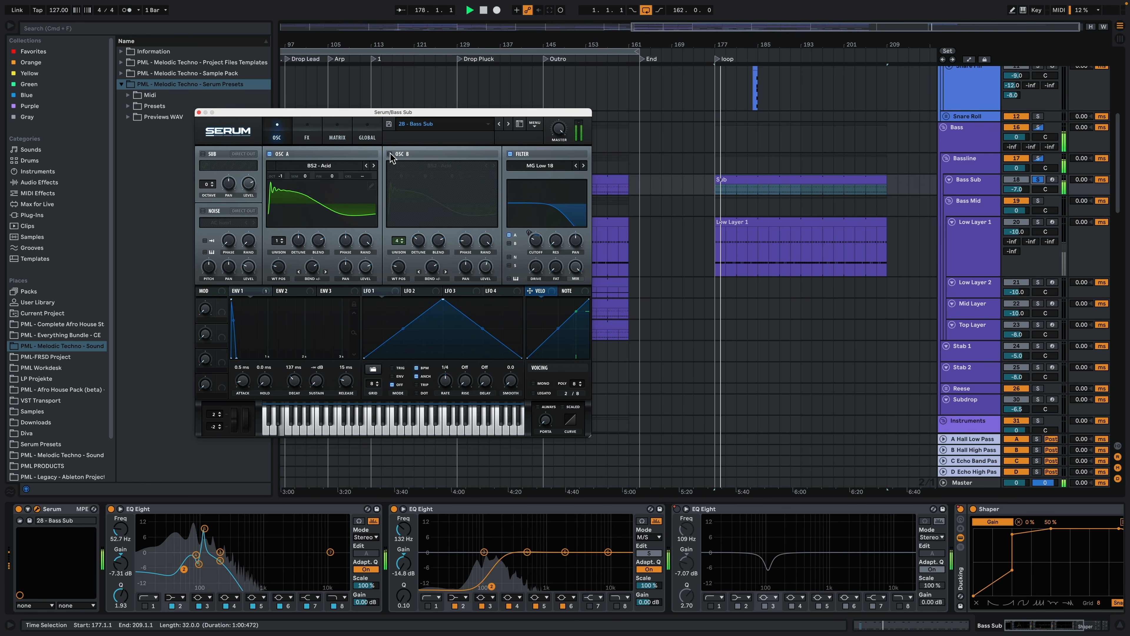
left_click(390, 154)
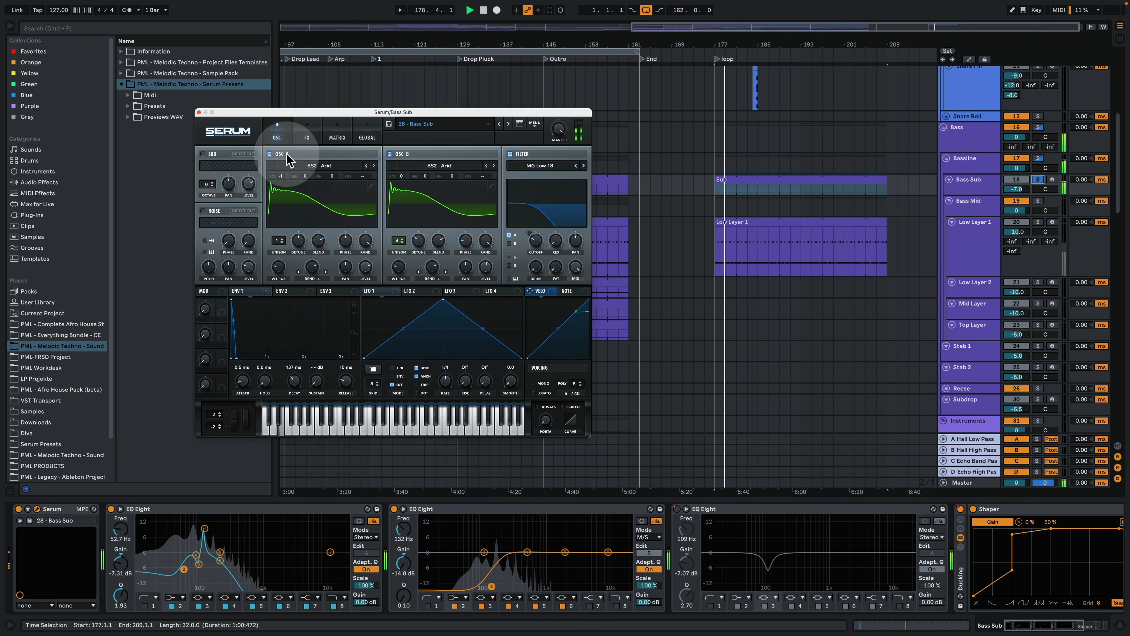
left_click(270, 154)
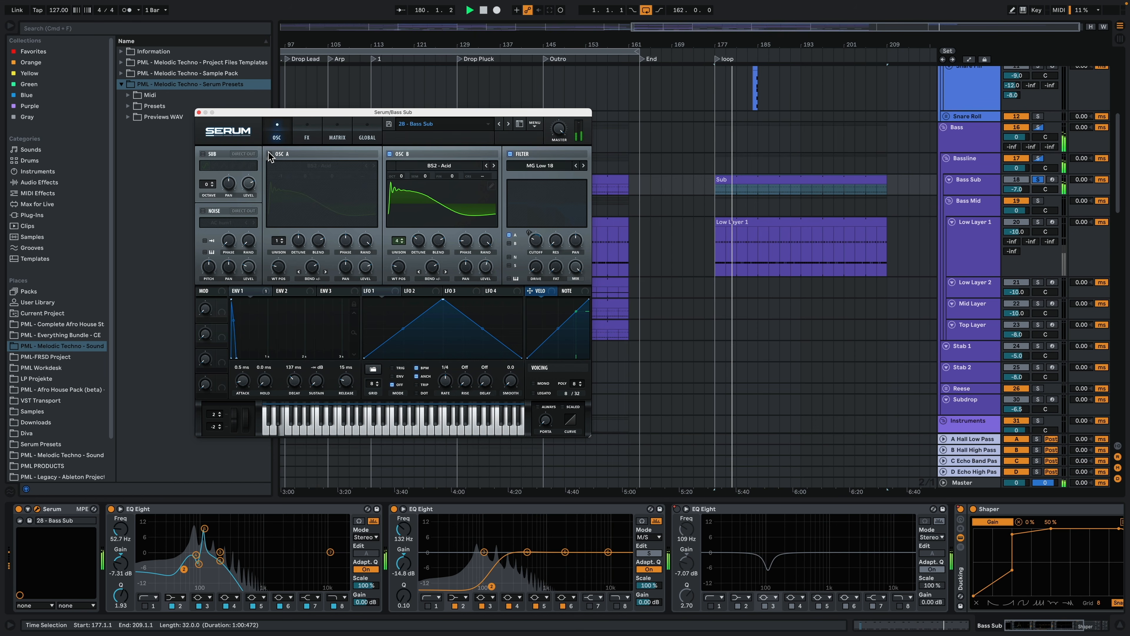
left_click(269, 153)
- Inspect the effects and modulation matrix of Bass Sub's Serum, replay the soloed sub, and close the plug-in window
left_click(307, 136)
left_click(336, 133)
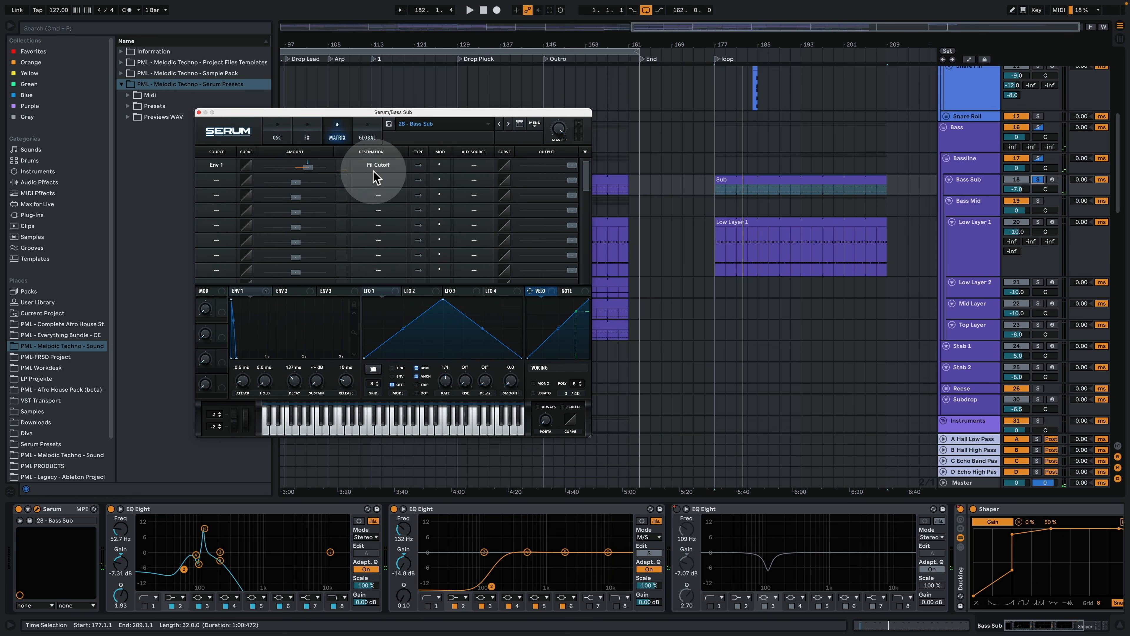
left_click(277, 134)
key("space")
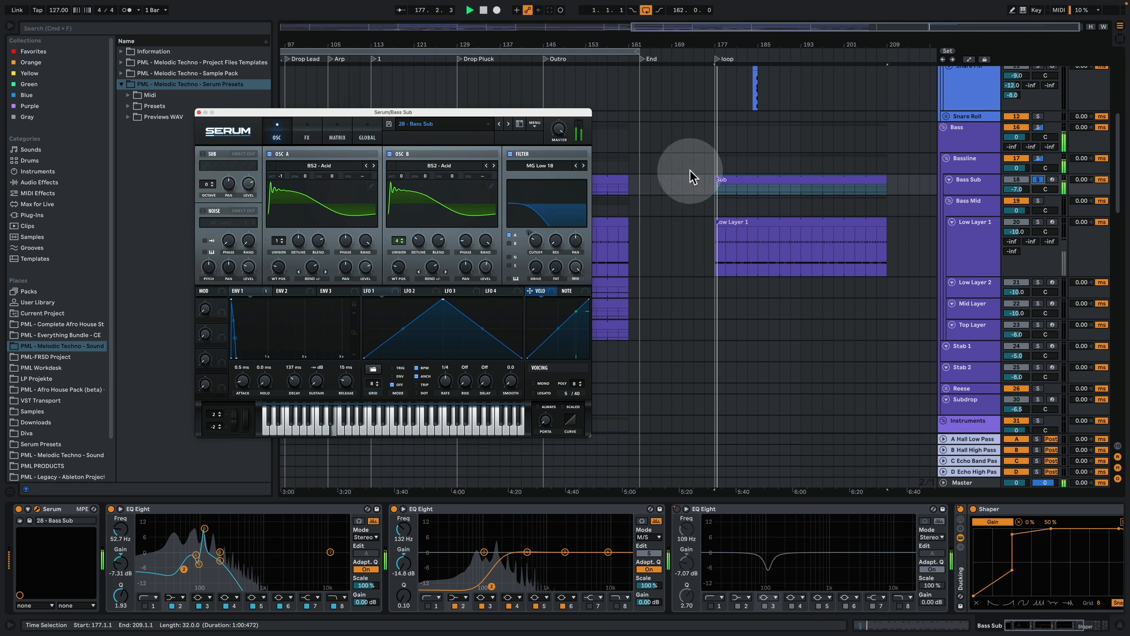
key("space")
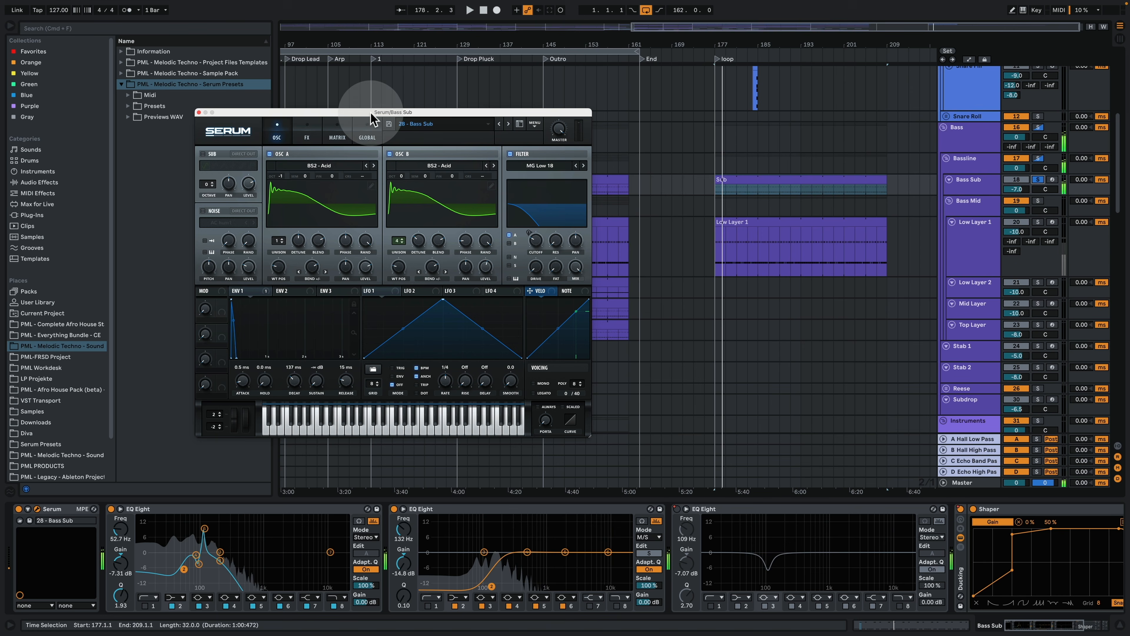
left_click(198, 112)
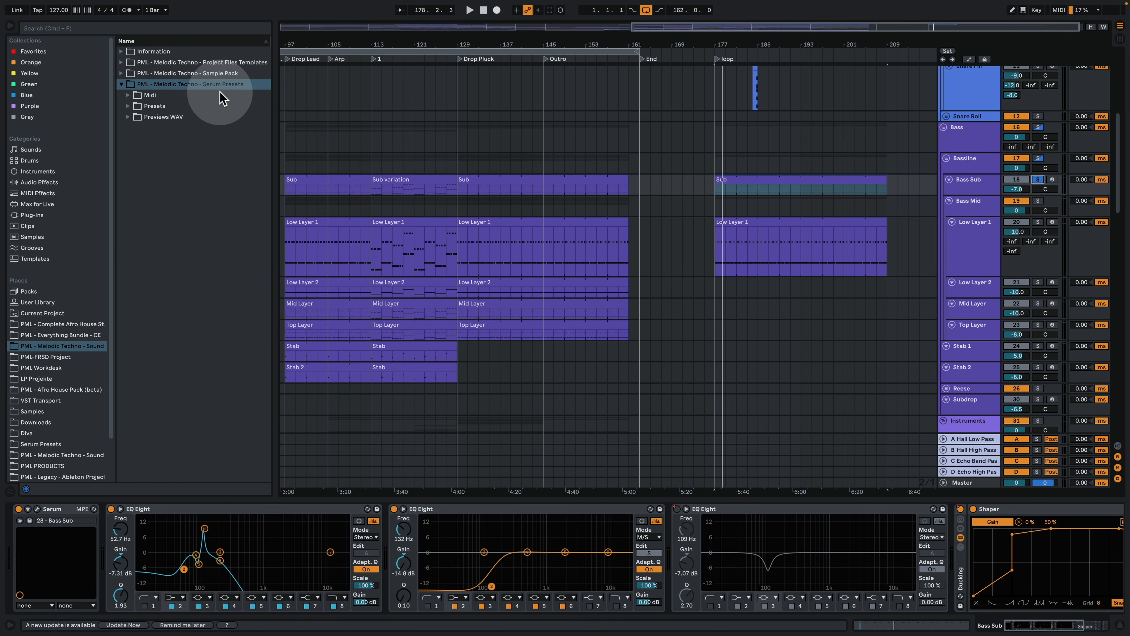
- Show the contents of the Find Love project in the Project Files Templates folder, with the full file names readable for a moment
left_click(145, 65)
left_click(121, 62)
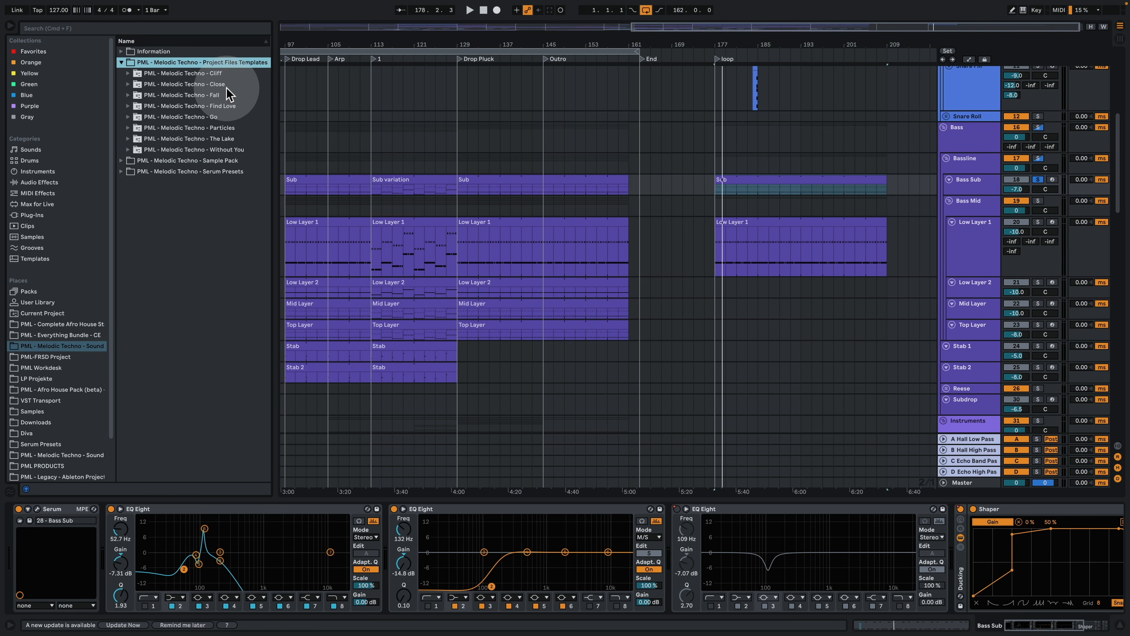
left_click(227, 106)
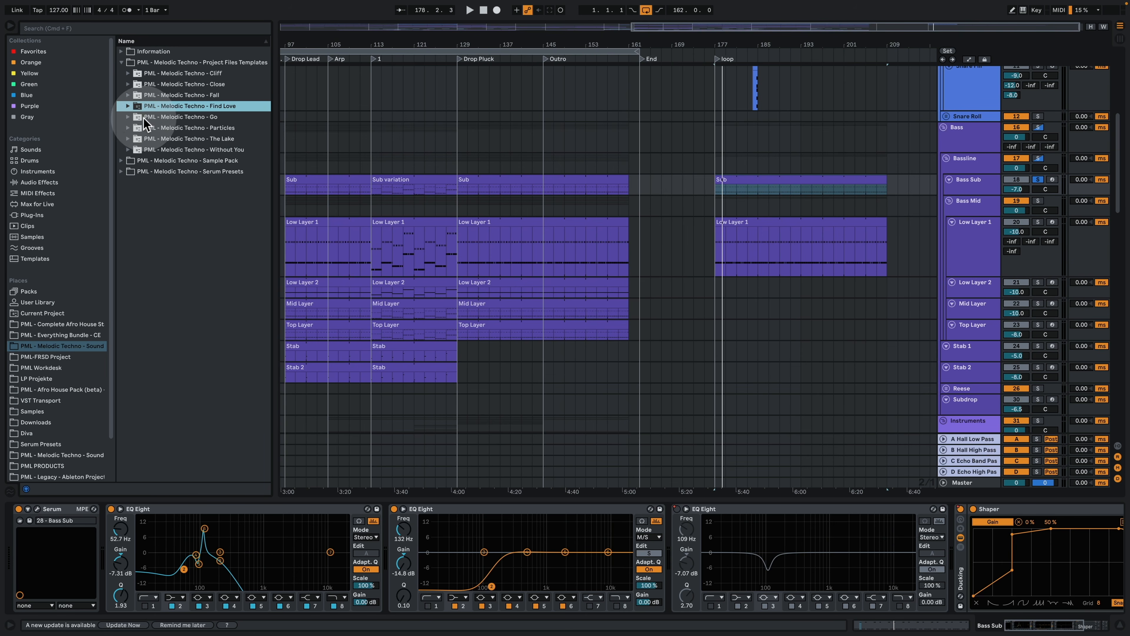
left_click(127, 106)
left_click_drag(273, 154, 337, 154)
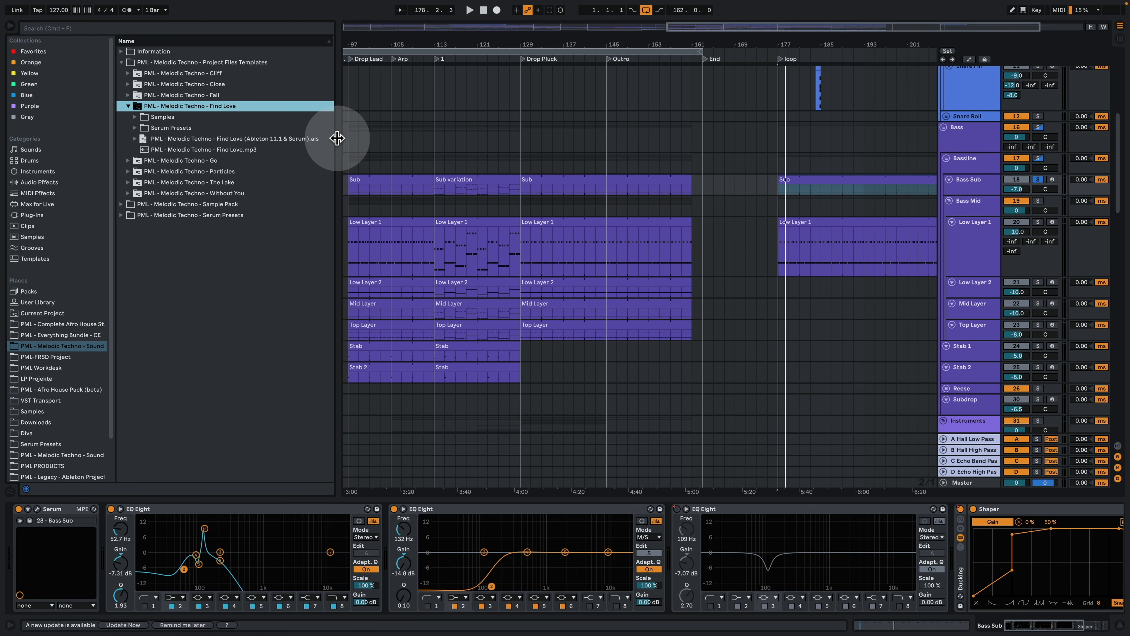
left_click_drag(337, 138, 276, 139)
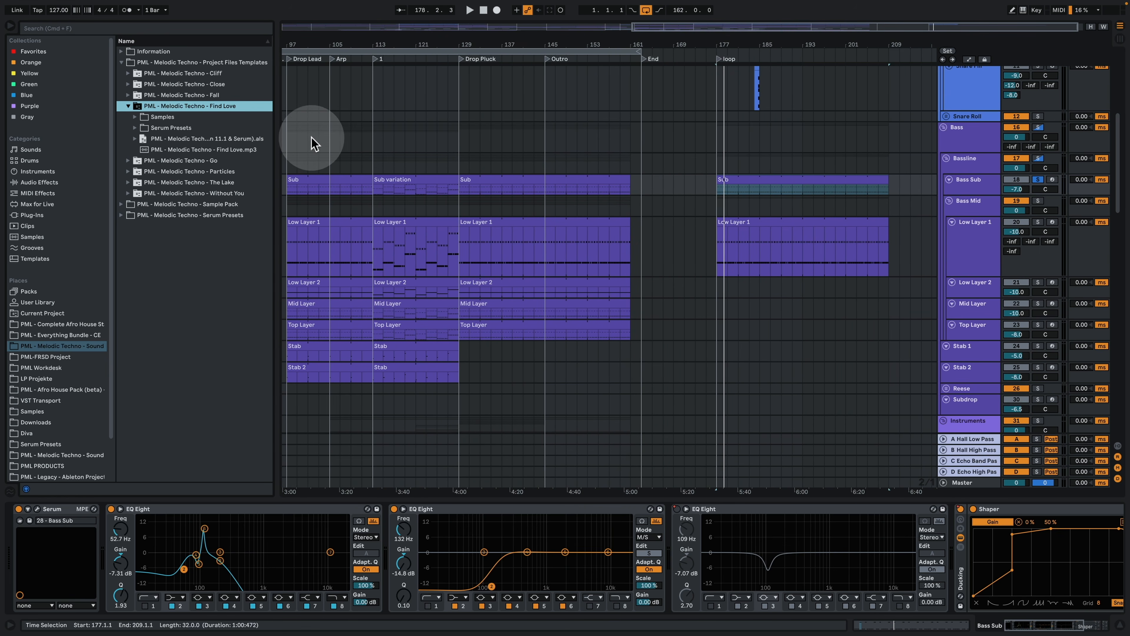
- Solo Low Layer 1 together with Bass Sub during playback, and examine the notes of its clip at bar 177
key("space")
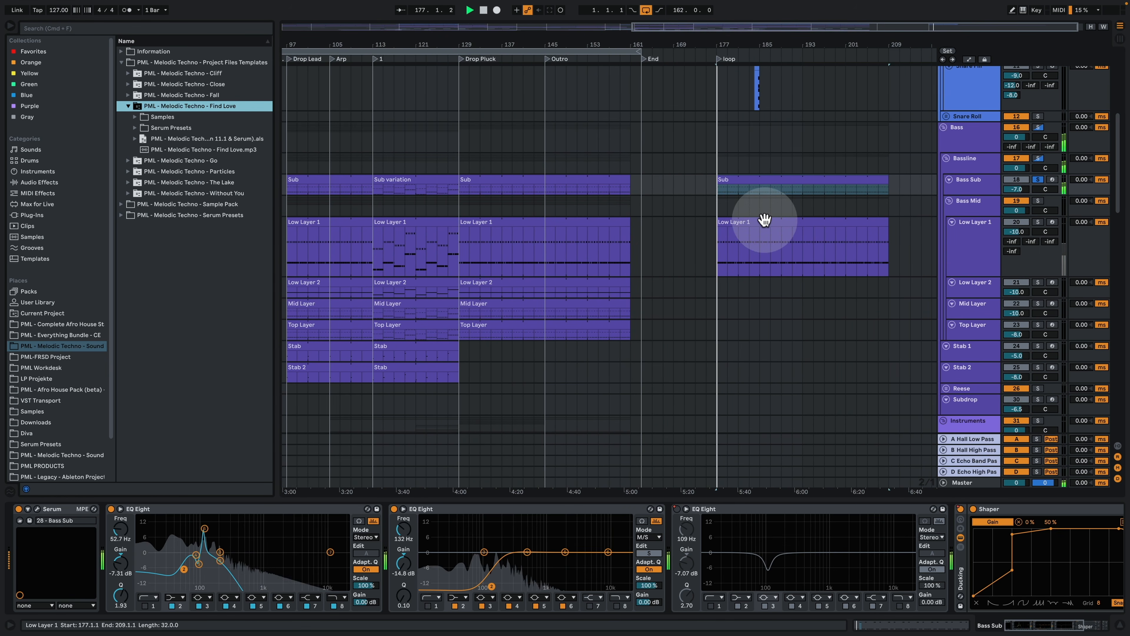
left_click(1037, 223)
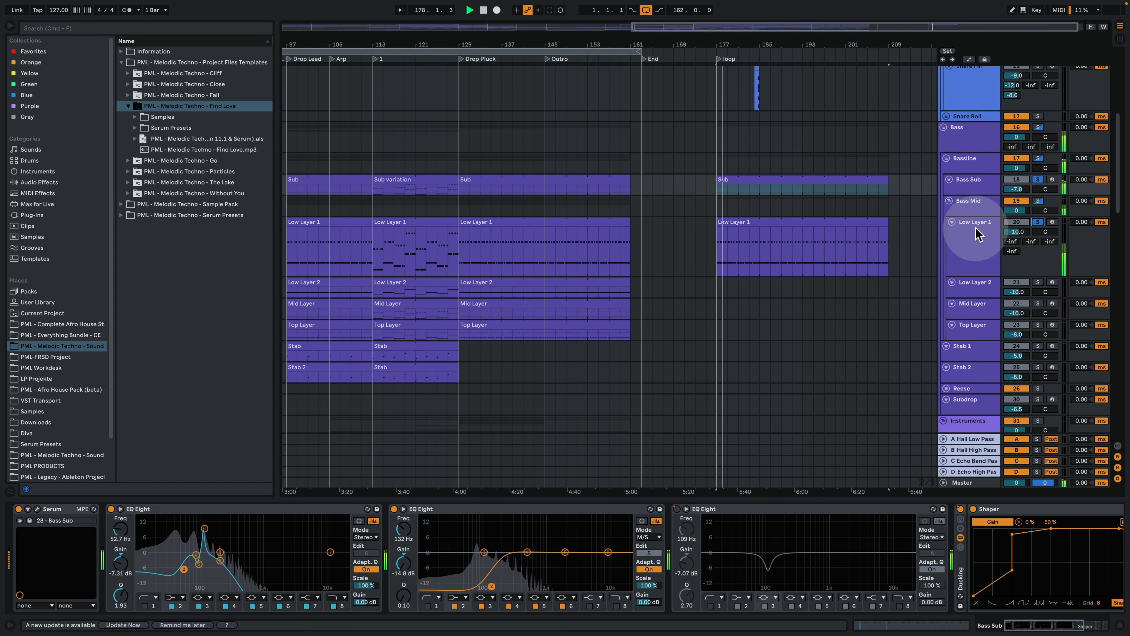
double_click(738, 222)
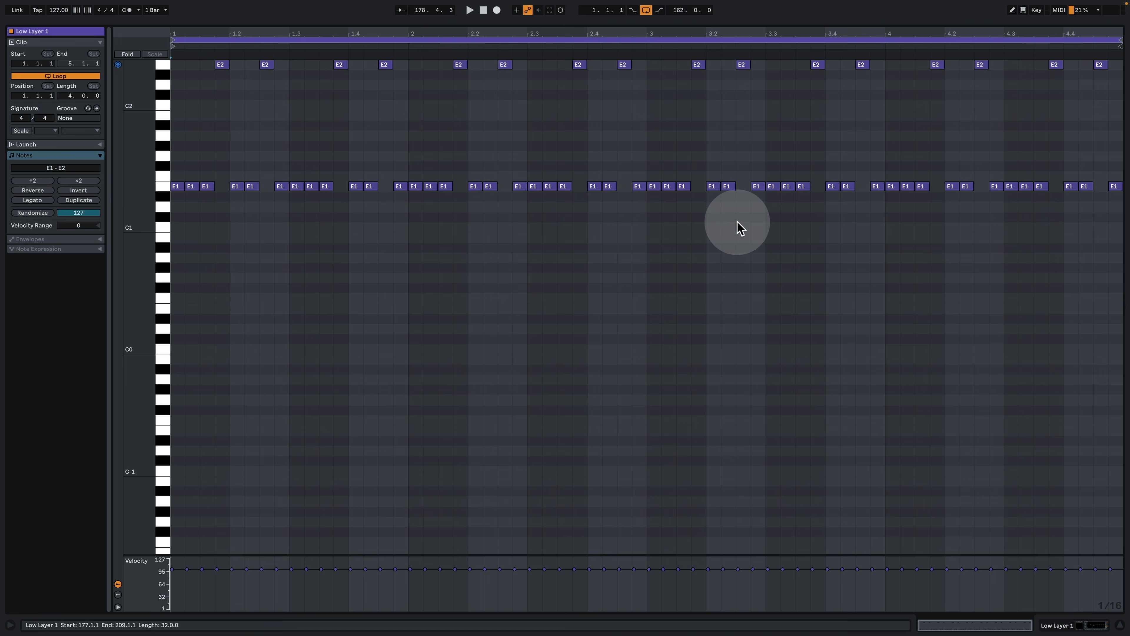
scroll(434, 367, "up", 5)
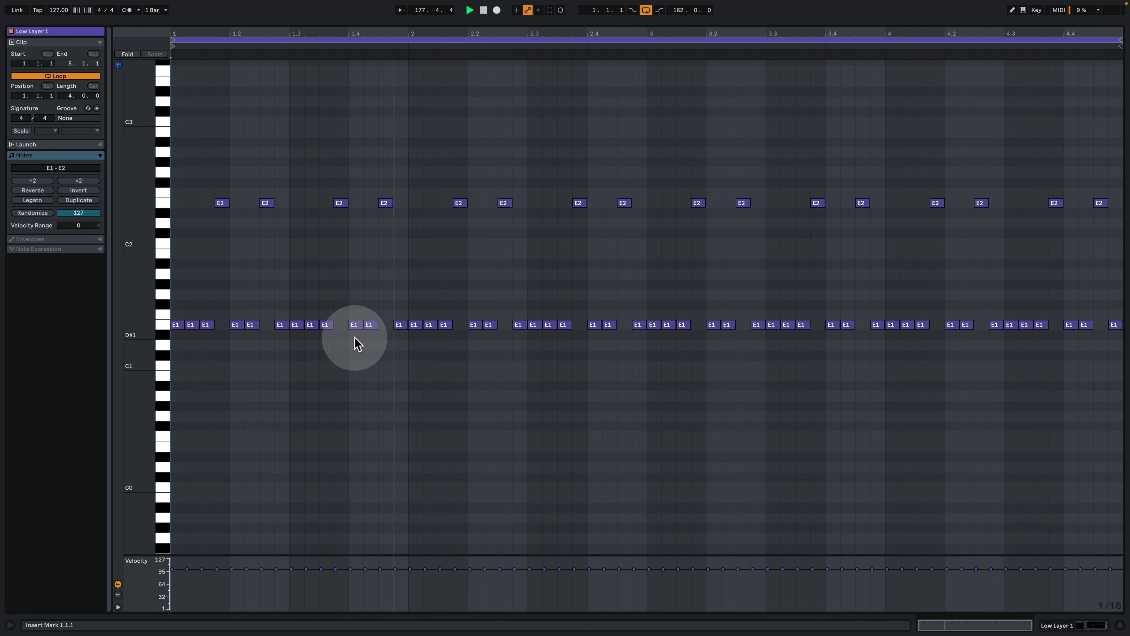
left_click(1064, 623)
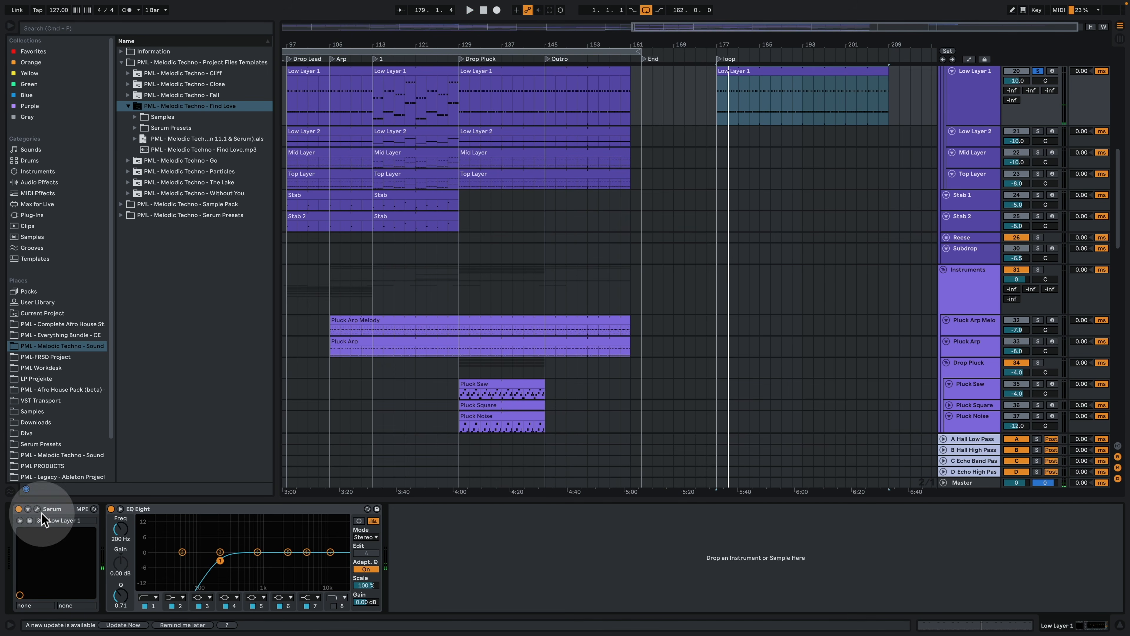
- Play the soloed bass layers, and inspect the oscillators and modulation matrix in Low Layer 1's Serum
scroll(941, 194, "up", 4)
key("space")
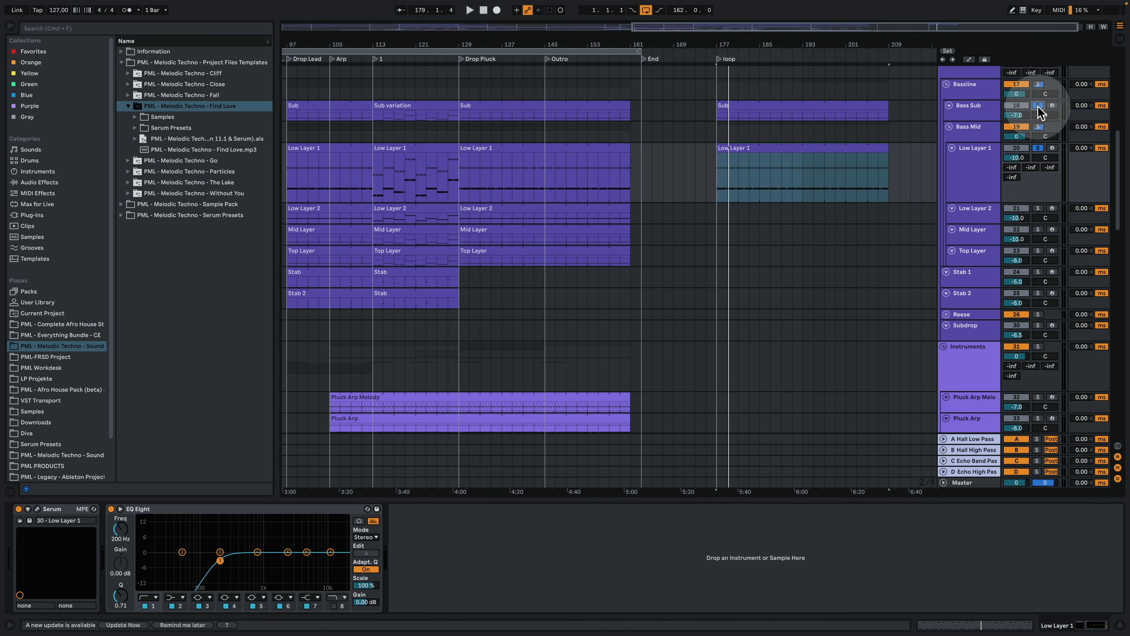
left_click(37, 509)
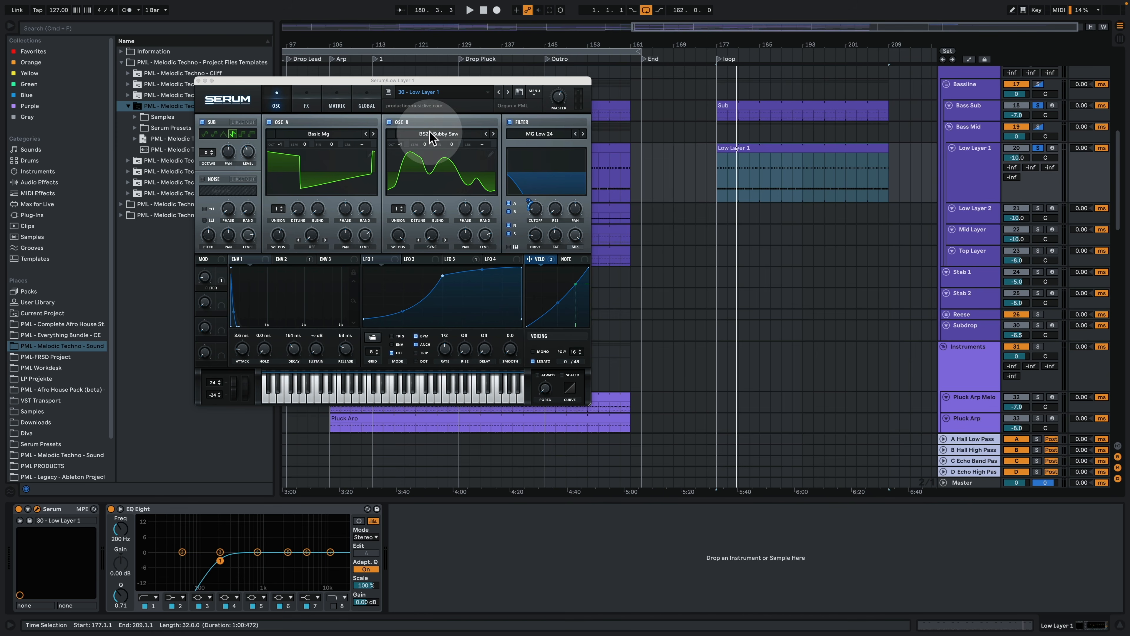
left_click(336, 104)
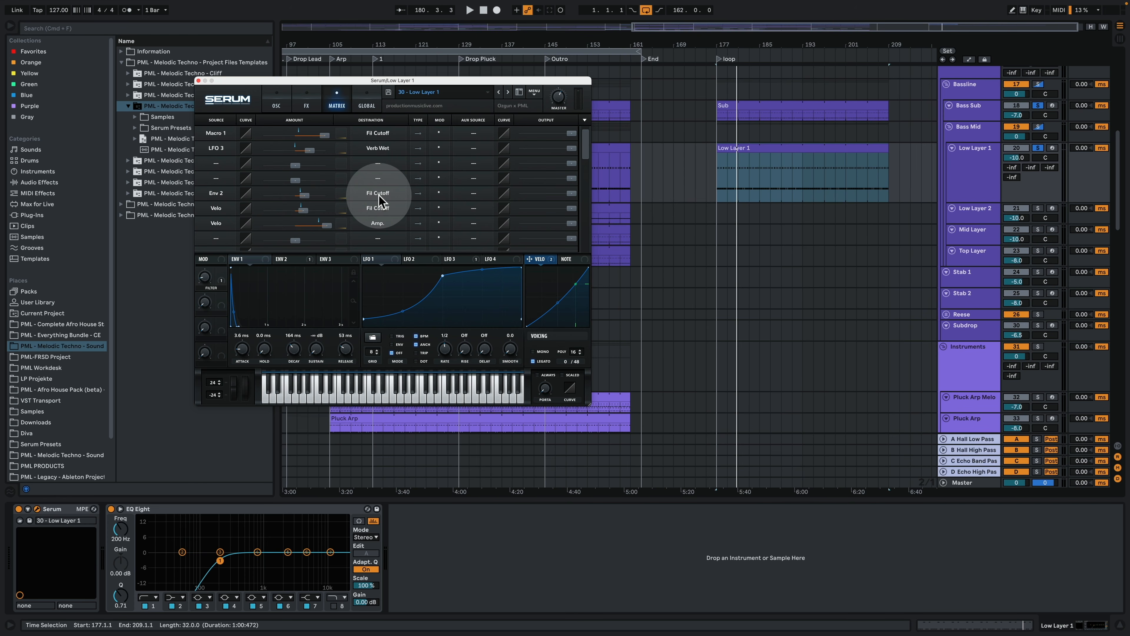
- Inspect the oscillators and Envelope 2 in Low Layer 1's Serum, and replay the soloed bass layers with the plug-in window moved aside
left_click(275, 105)
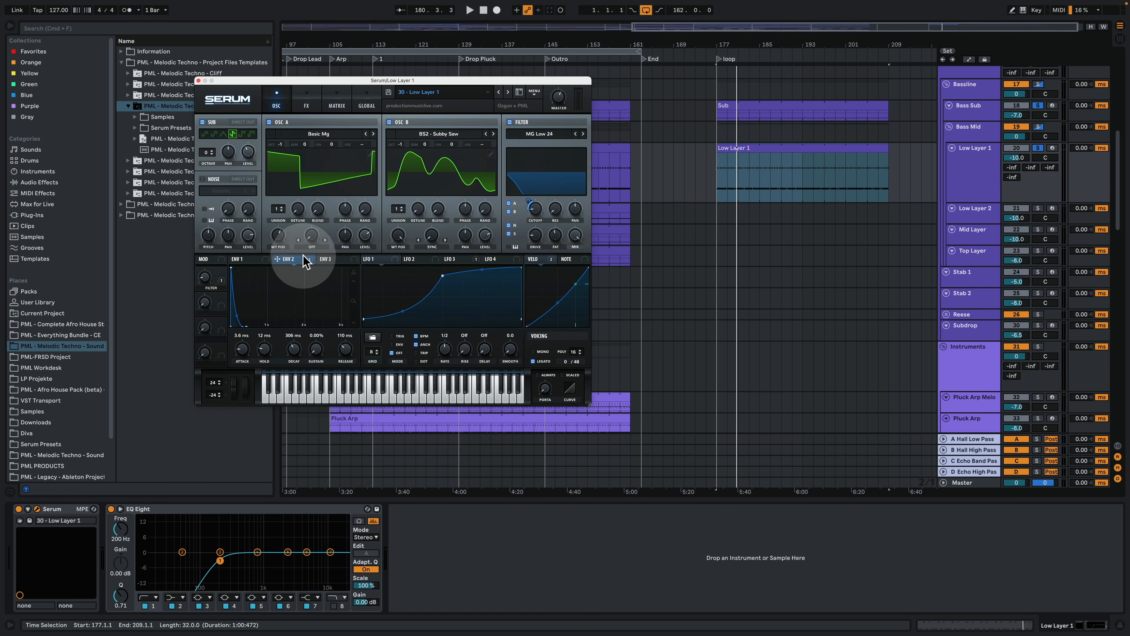
key("space")
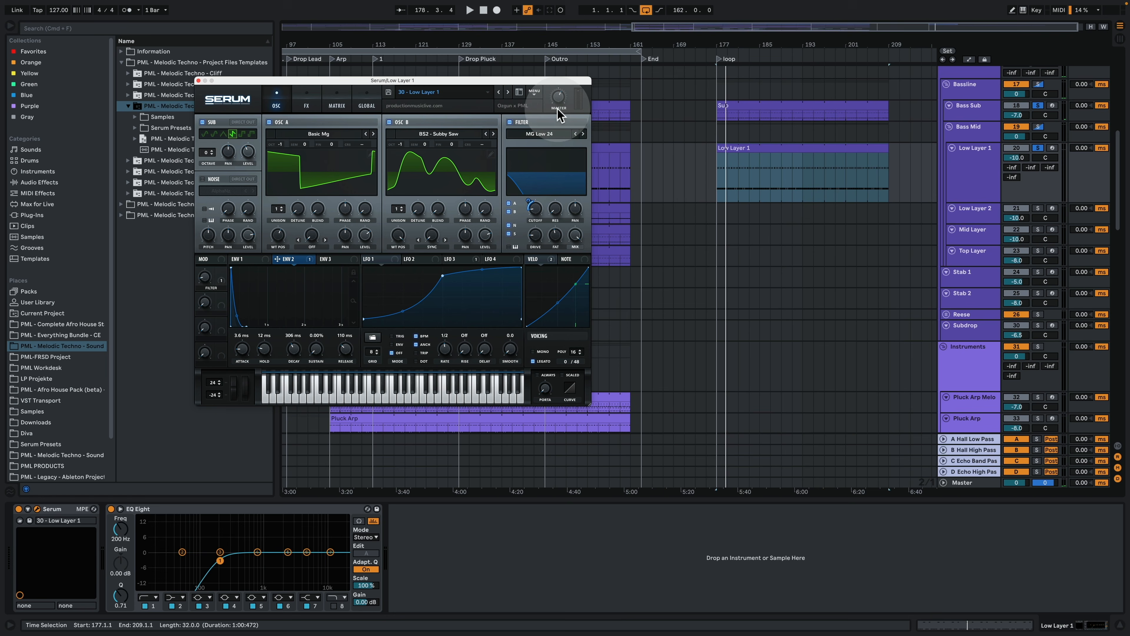
left_click_drag(403, 82, 312, 96)
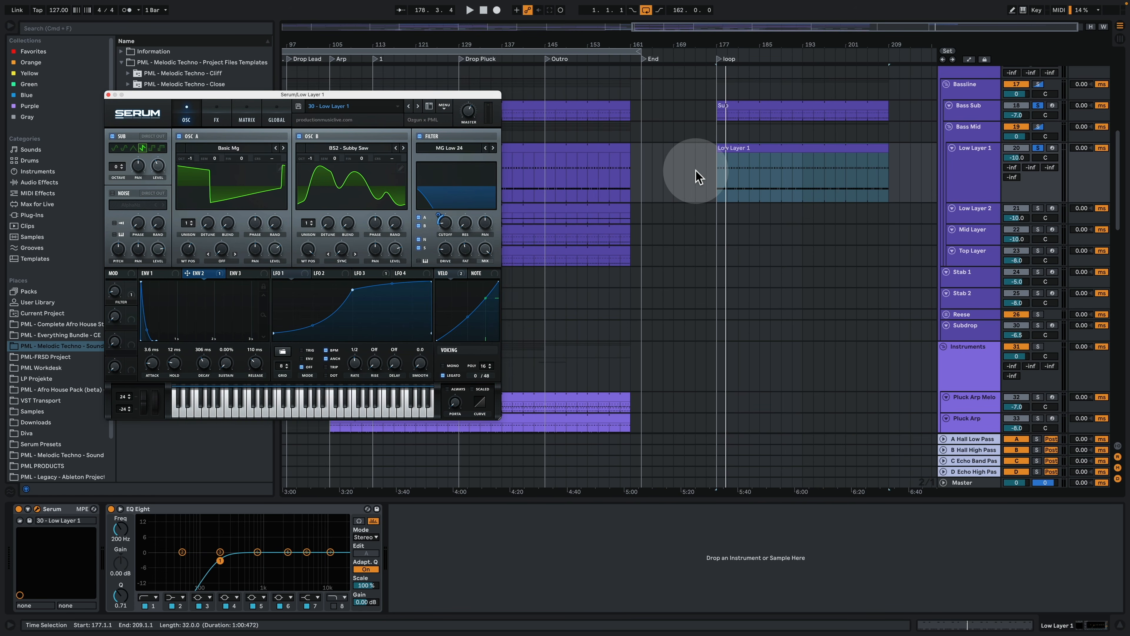
key("space")
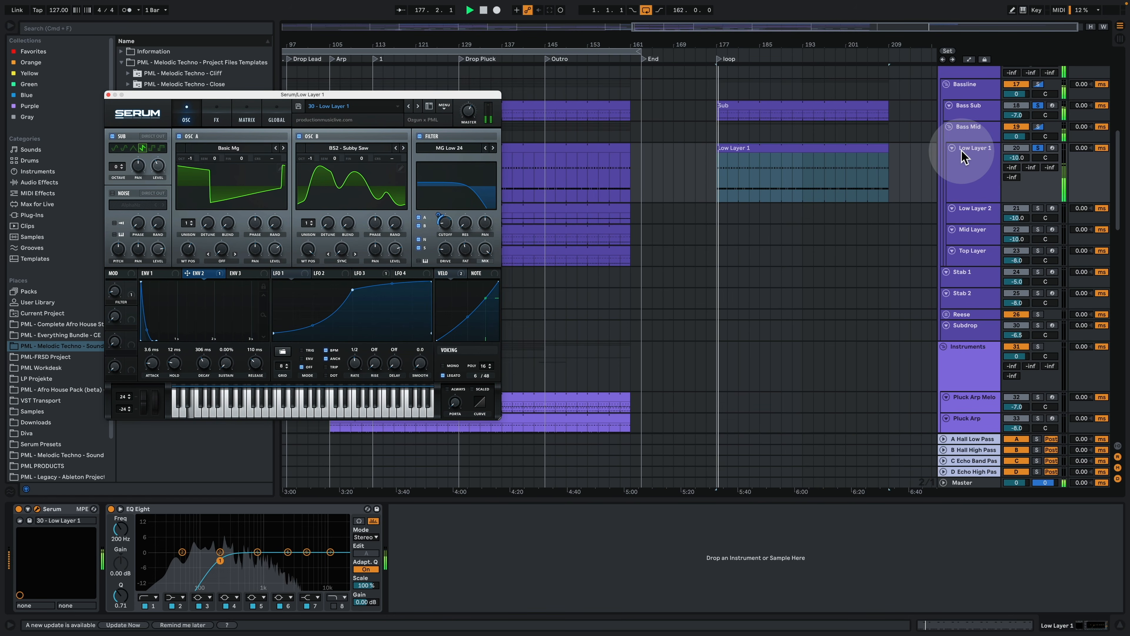
- Copy the 32-bar Low Layer 2 clip from bar 129 to the loop section at bar 177, with Low Layer 1's Serum window closed
left_click(970, 217)
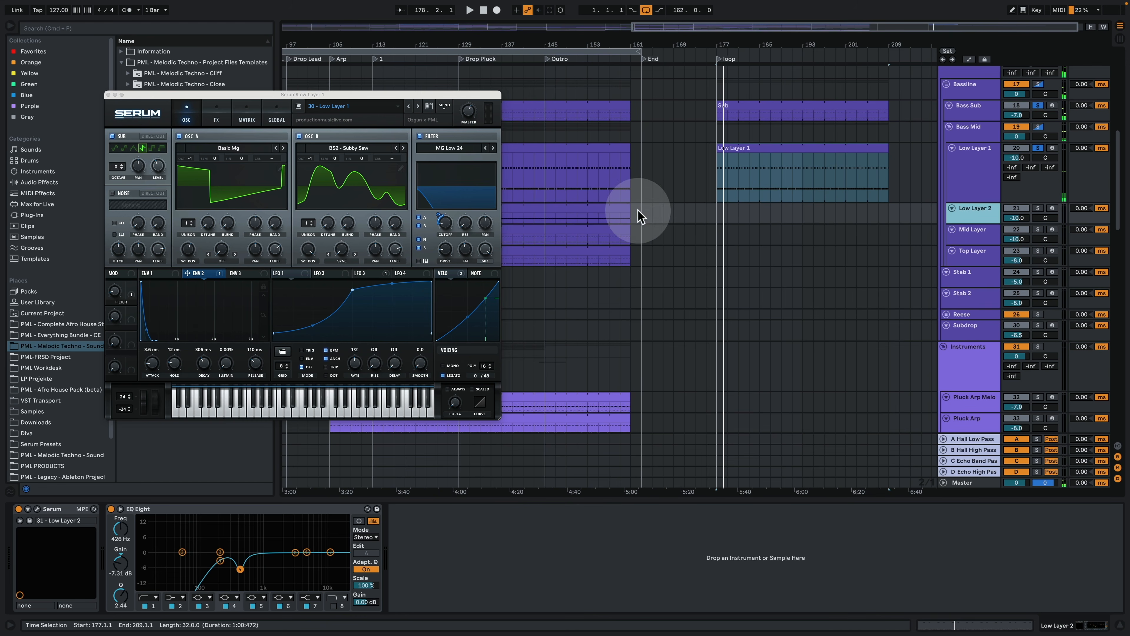
left_click_drag(638, 212, 737, 208)
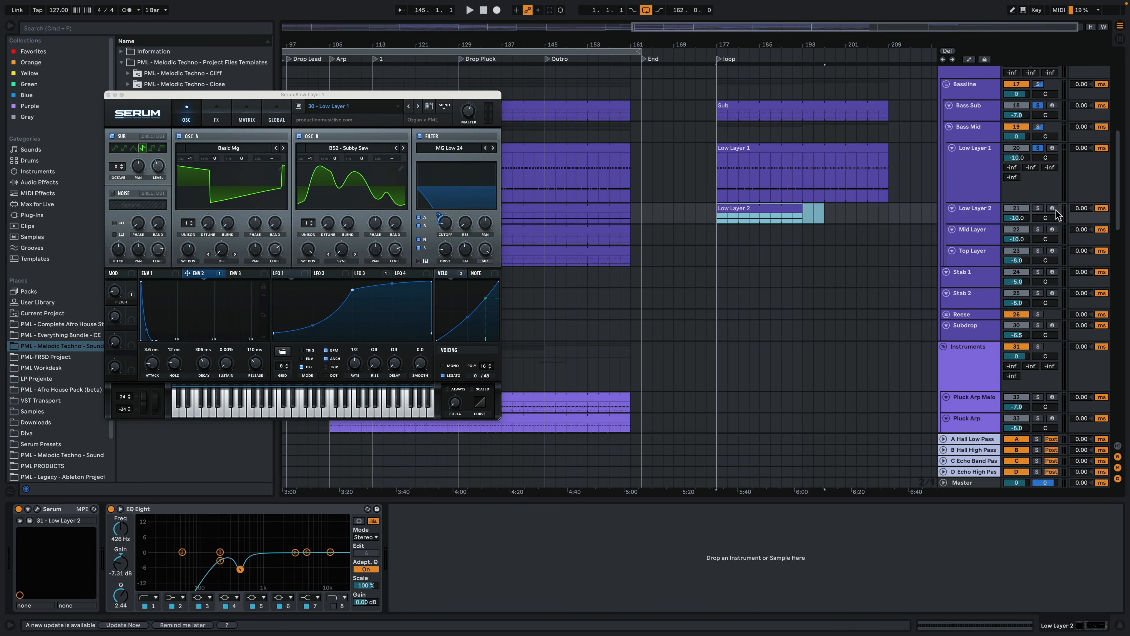
left_click(108, 95)
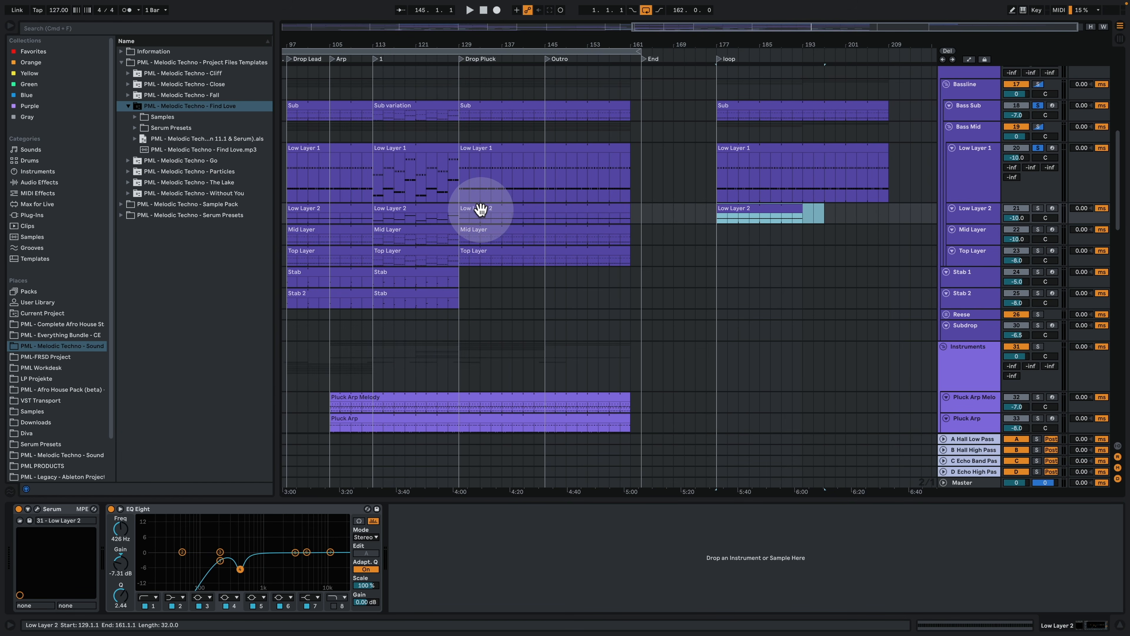
left_click_drag(480, 209, 729, 211)
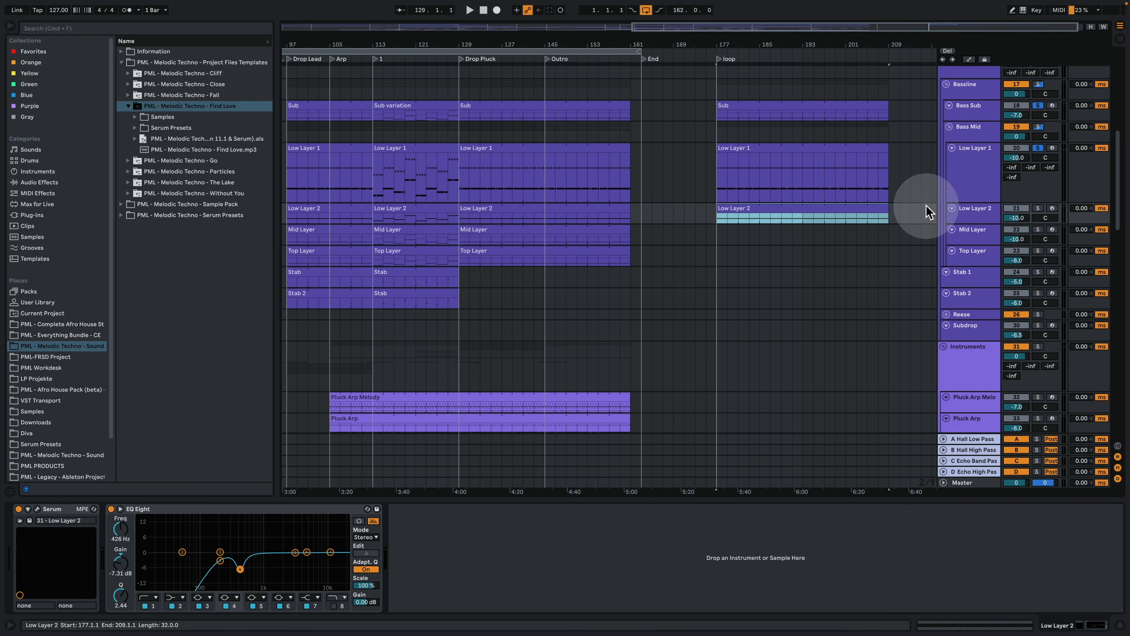
- Solo only Low Layer 2 during playback, and examine the notes of its clip at bar 177
left_click(1038, 208)
key("space")
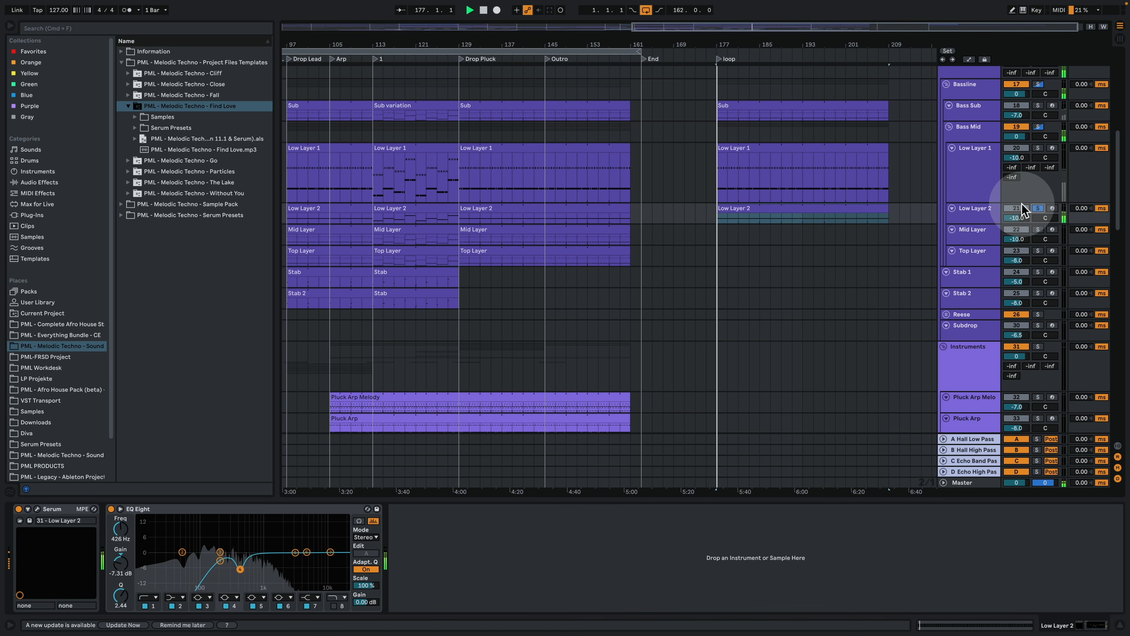
double_click(767, 207)
scroll(241, 180, "up", 3)
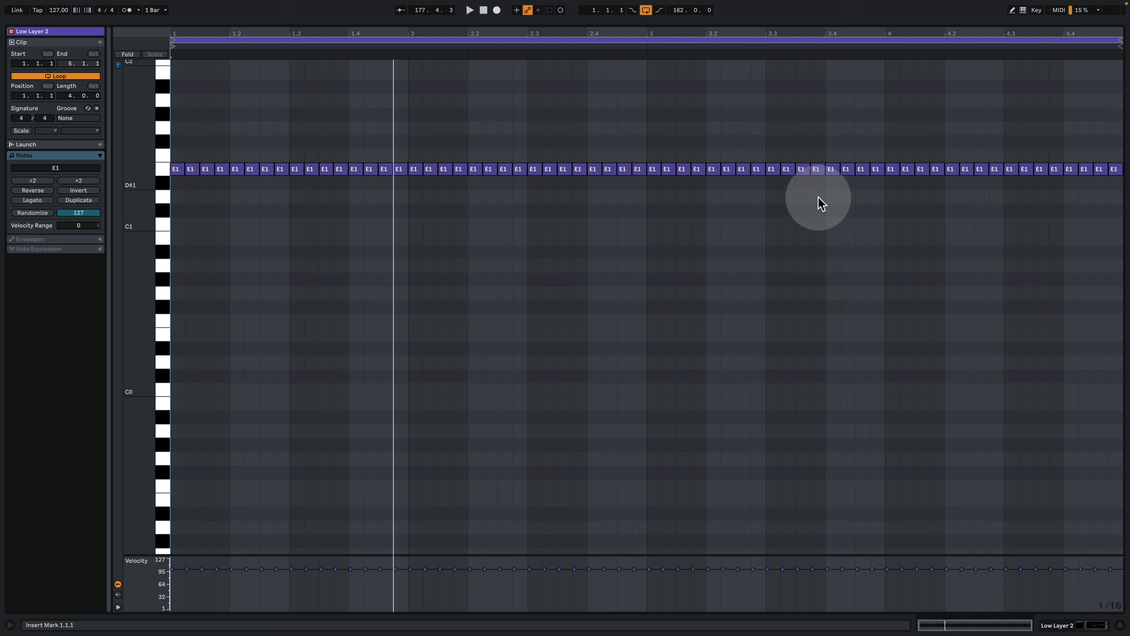
left_click(1055, 625)
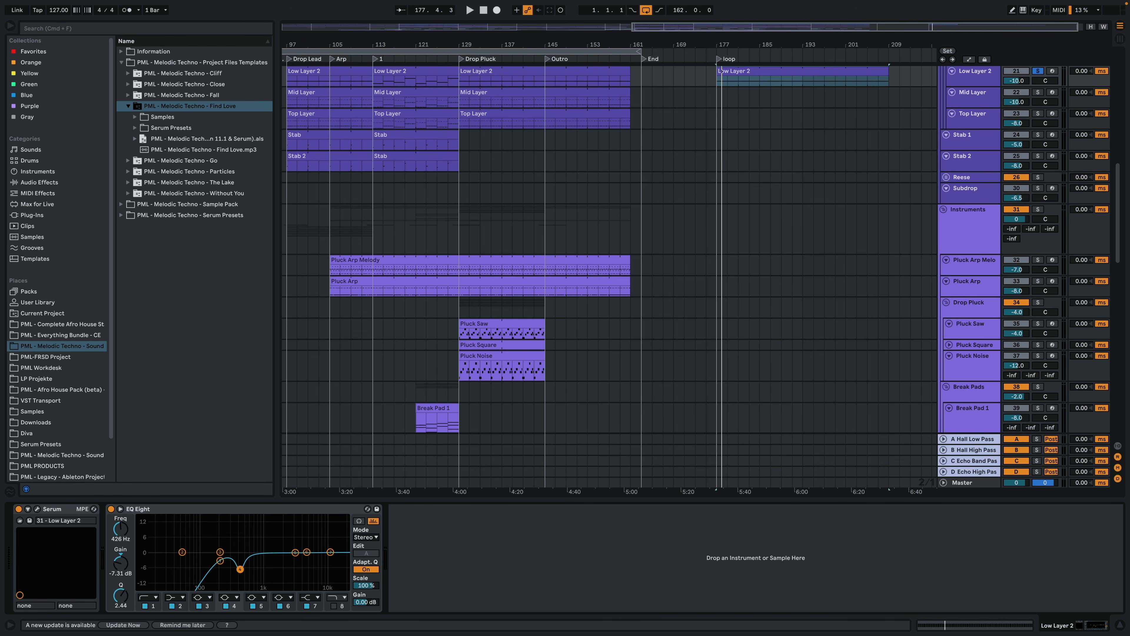
- Show Low Layer 2's Serum during playback, and audition its two oscillators by briefly switching off OSC B and OSC A in turn
left_click(38, 509)
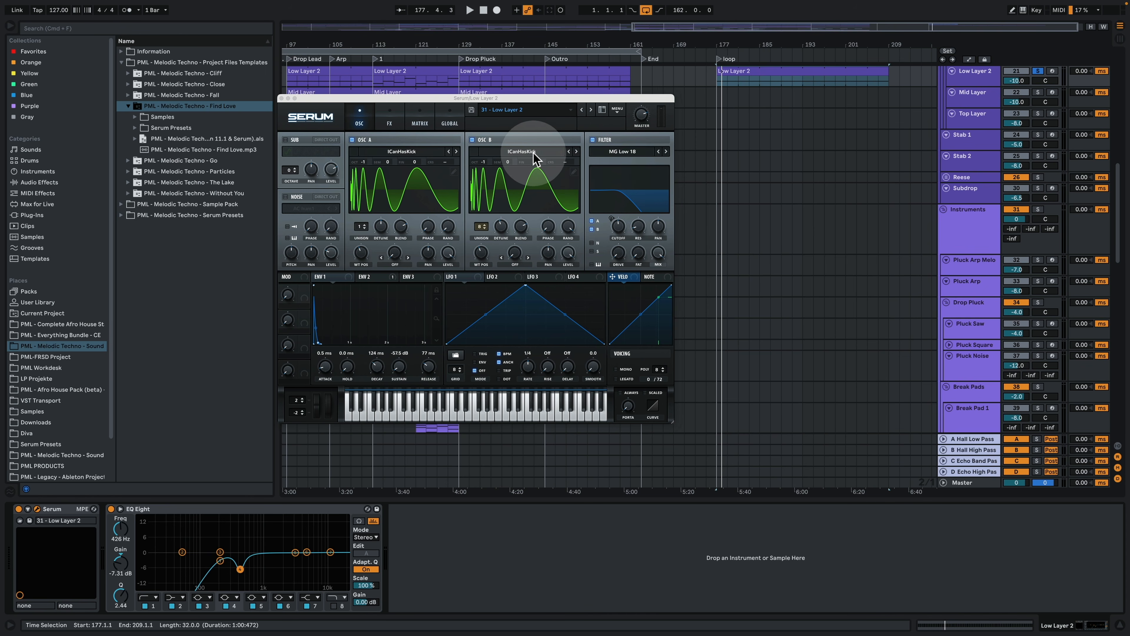
key("space")
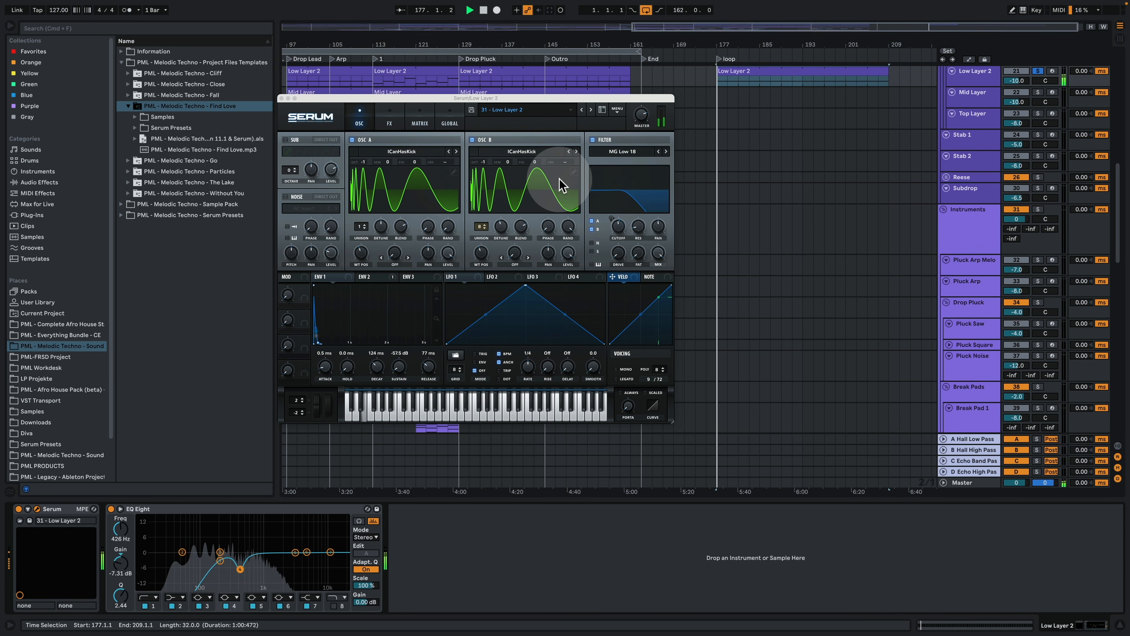
left_click(472, 139)
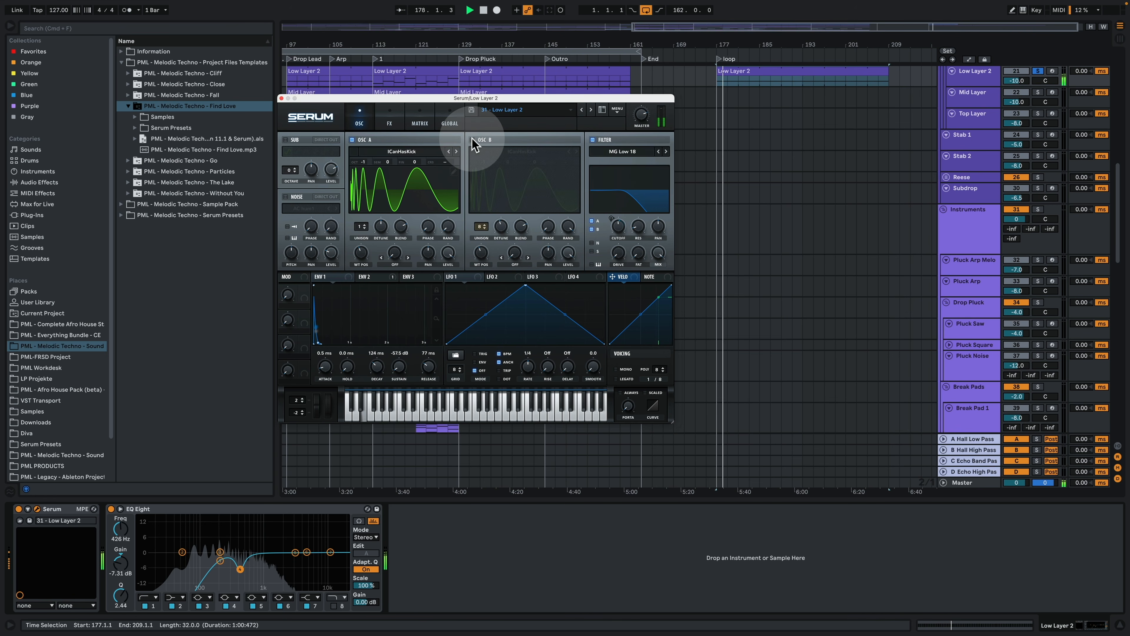
left_click(473, 139)
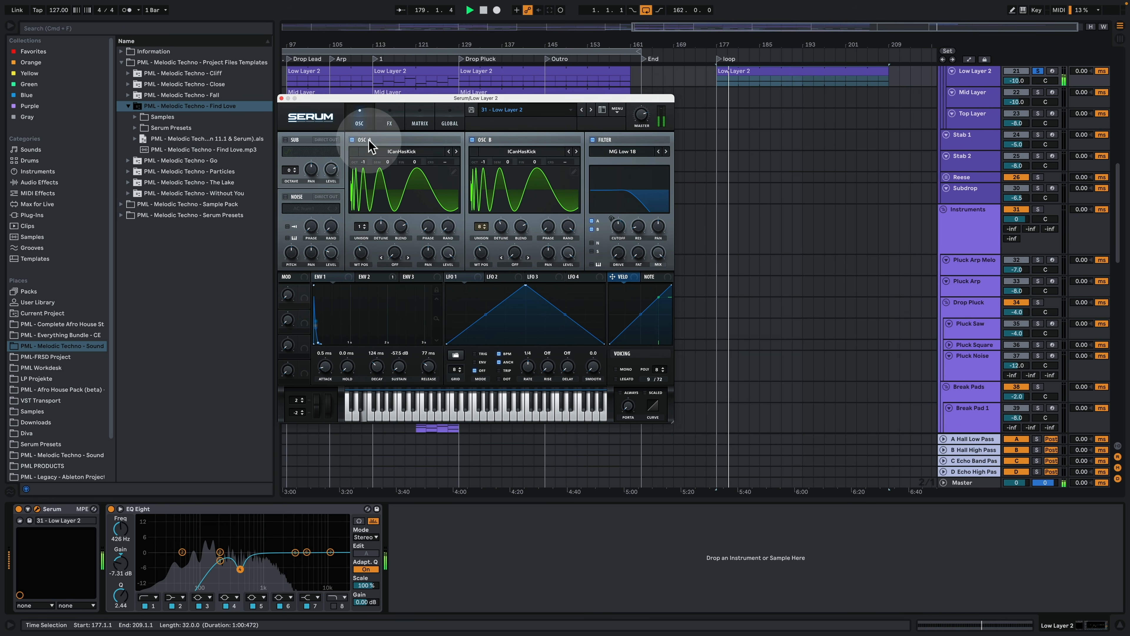
left_click(352, 140)
left_click(352, 140)
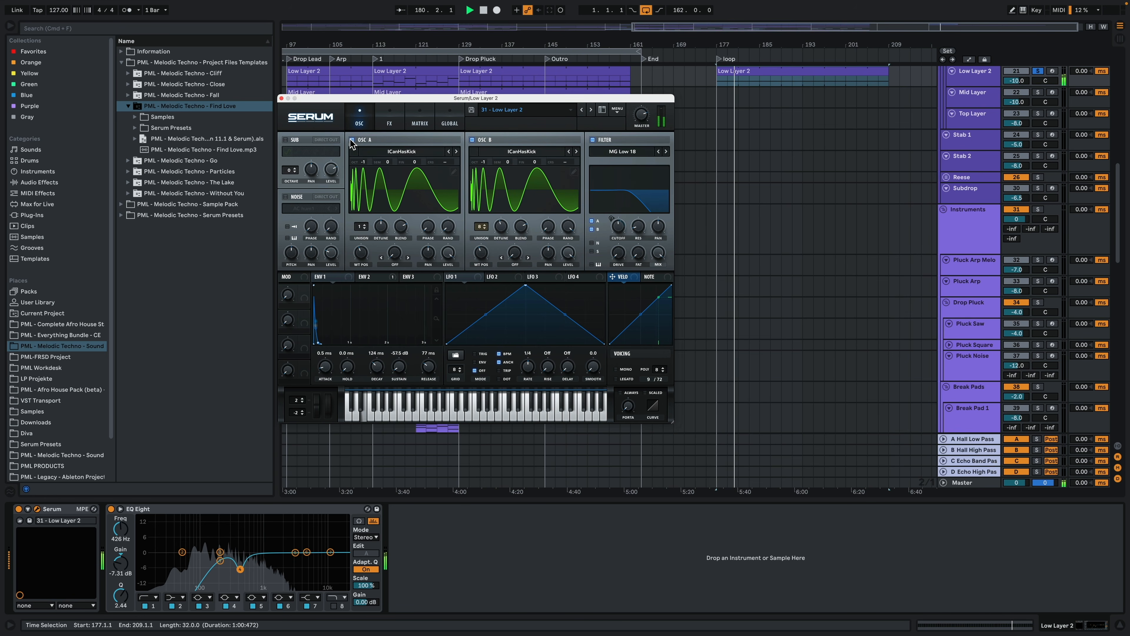
- Inspect the effects, modulation matrix and Envelope 2 in Low Layer 2's Serum, ending on its oscillators
left_click(390, 117)
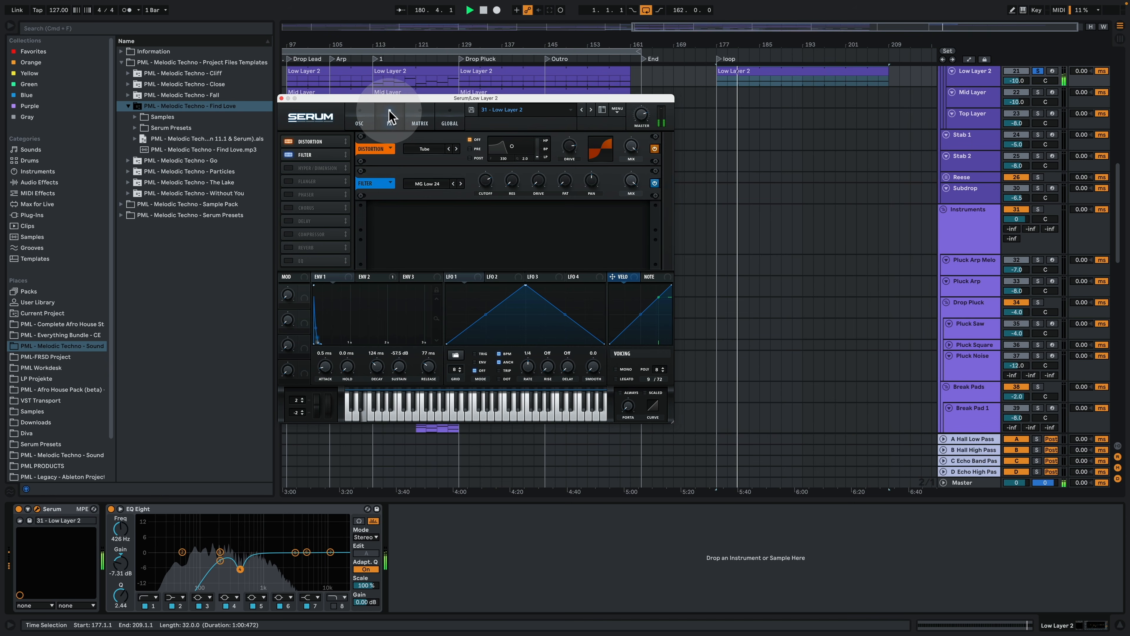
left_click(420, 119)
left_click(362, 276)
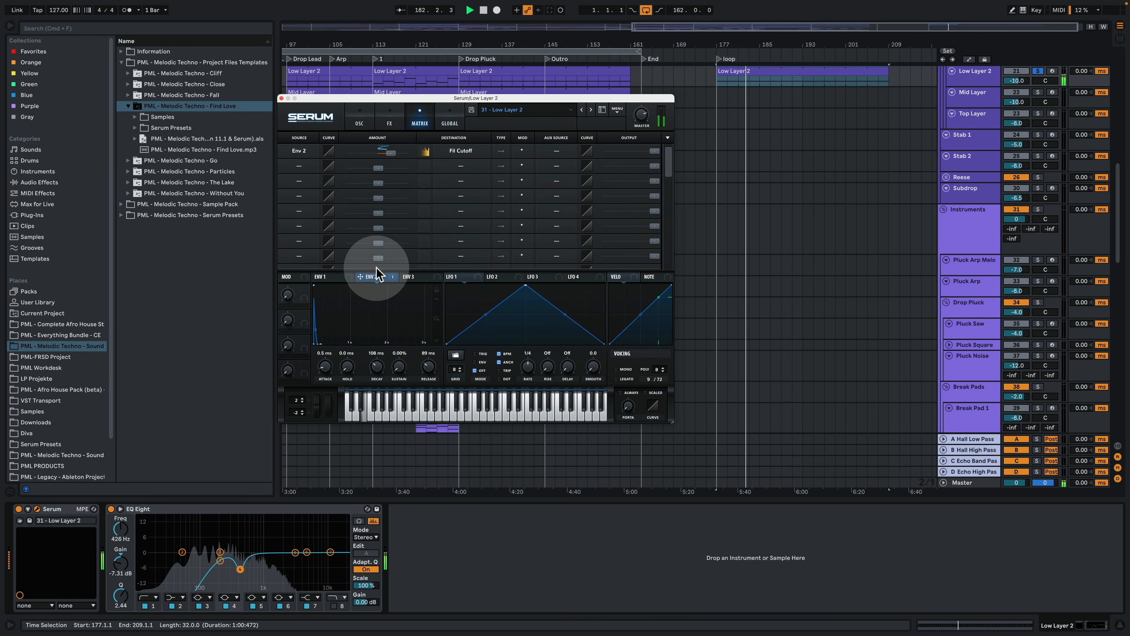
left_click(359, 119)
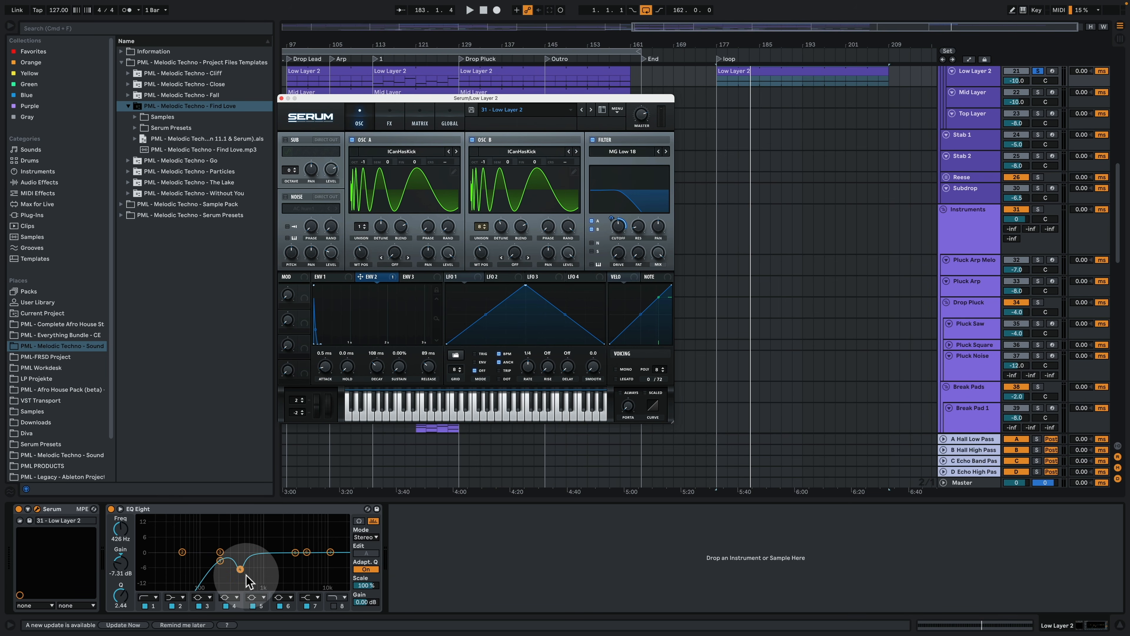
- Play Low Layer 2 soloed together with Low Layer 1 and Bass Sub, and close the Serum window
scroll(926, 192, "up", 5)
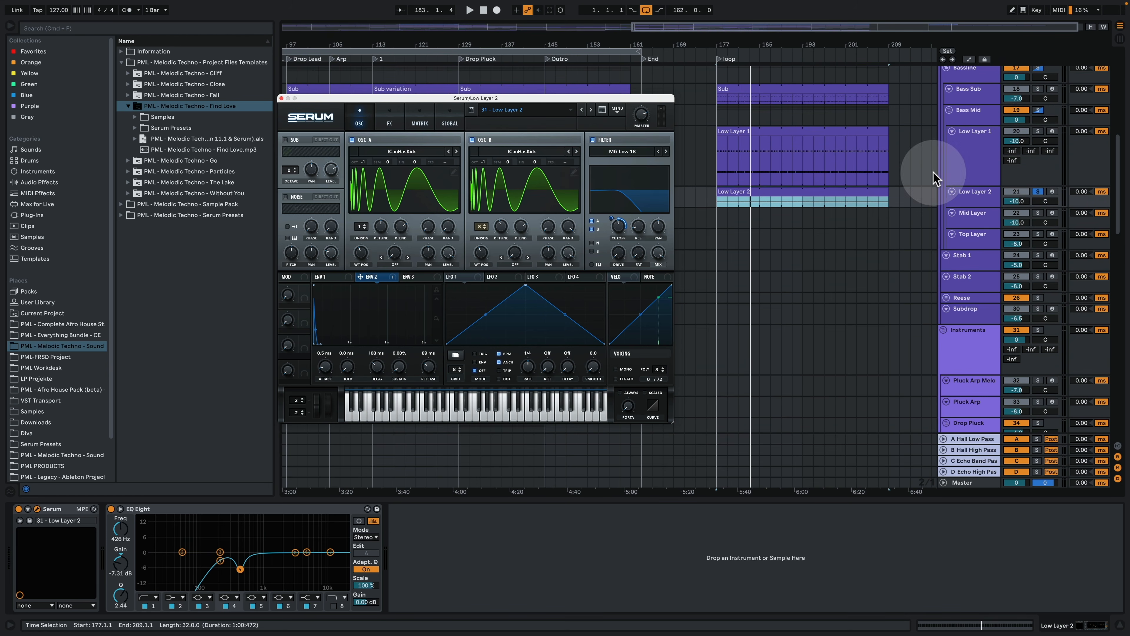
left_click(1038, 132)
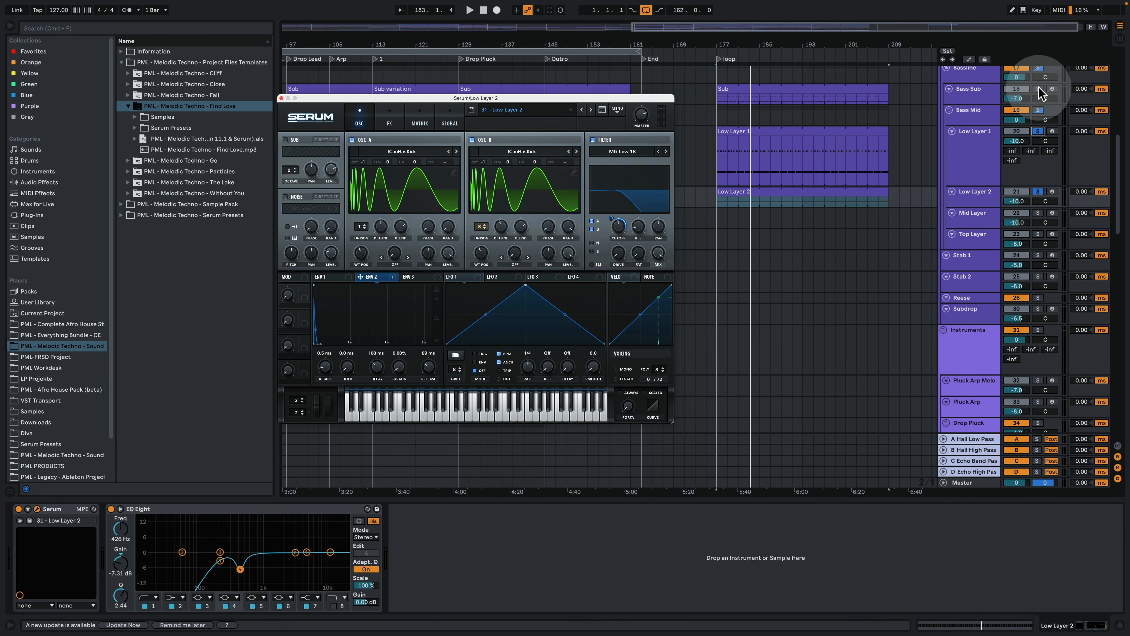
key("space")
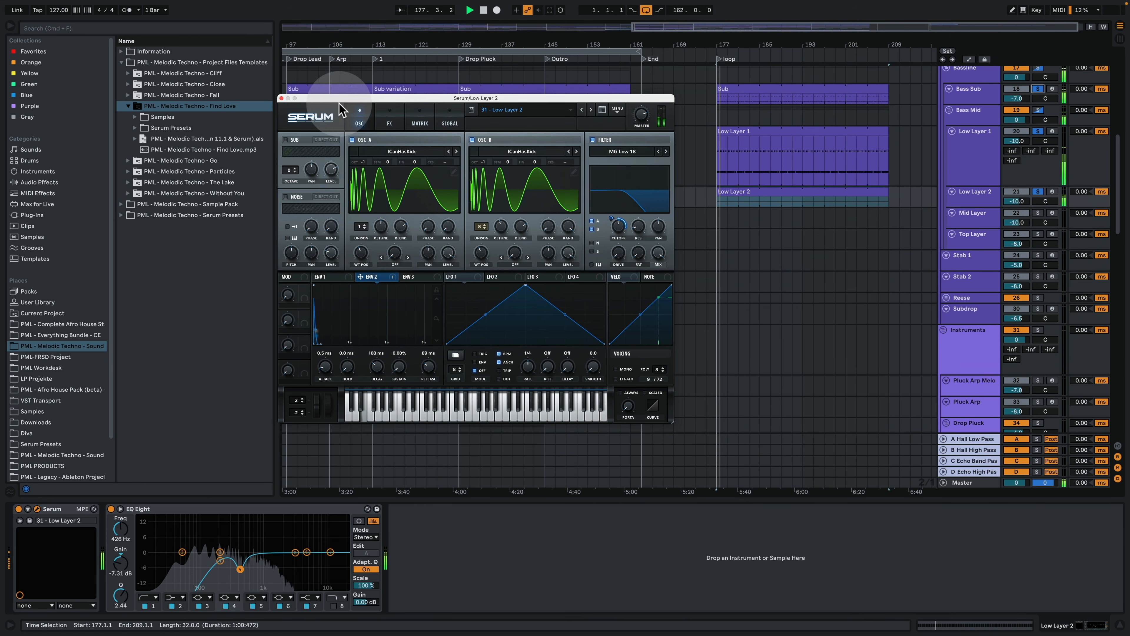
left_click(281, 98)
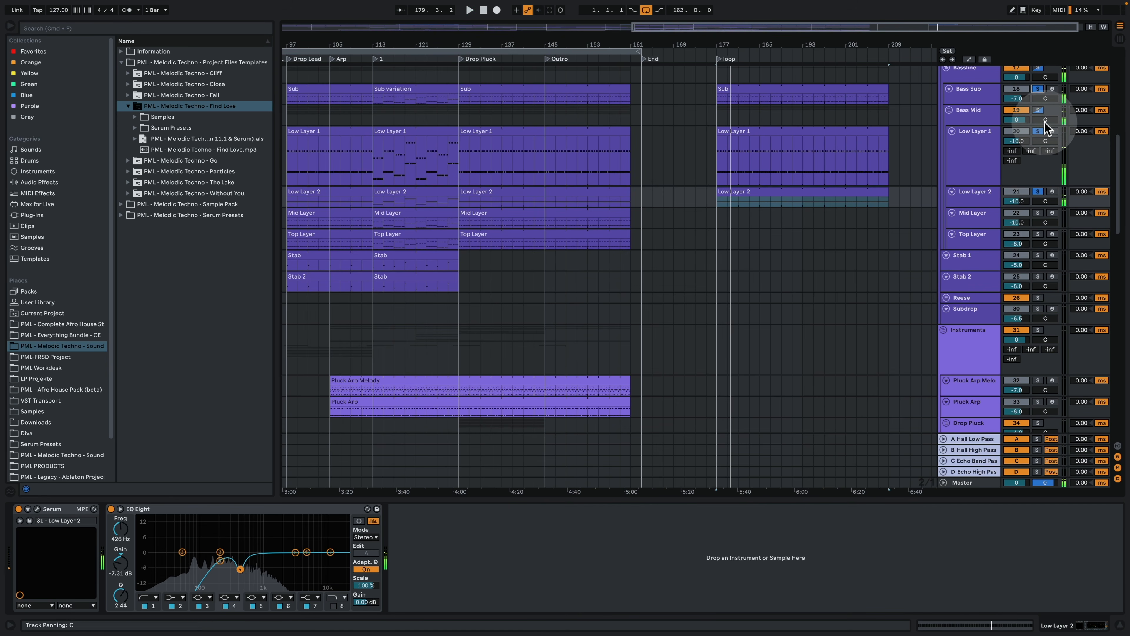
- Clear the bass layer solos and copy the Mid Layer clip from bar 129 to the loop section at bar 177
left_click(1039, 131)
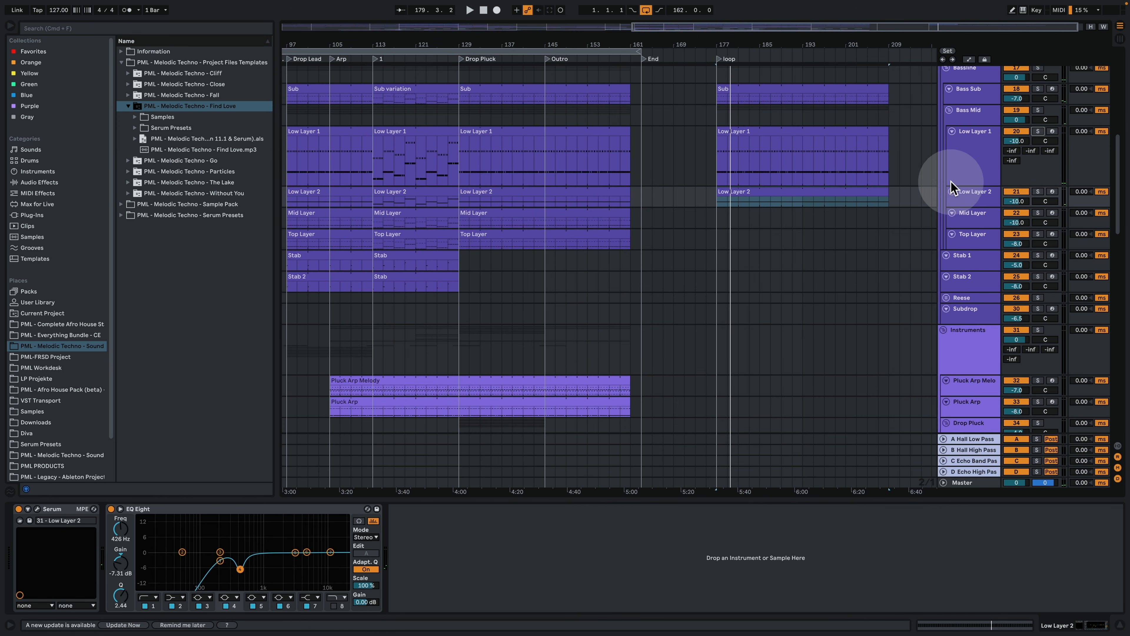
key("space")
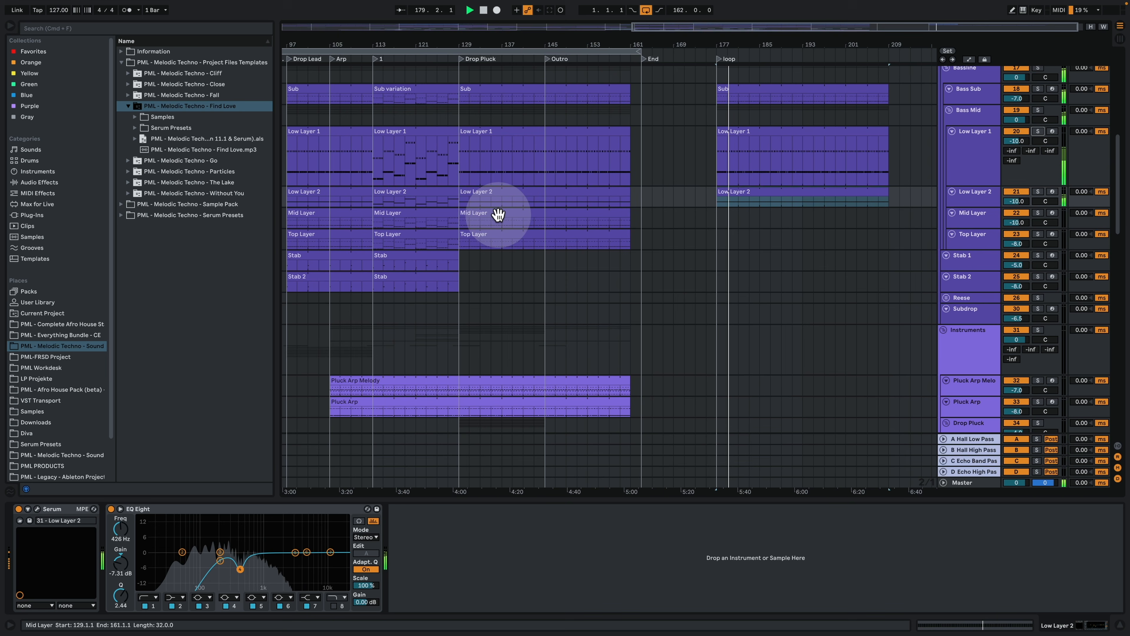
left_click(485, 211)
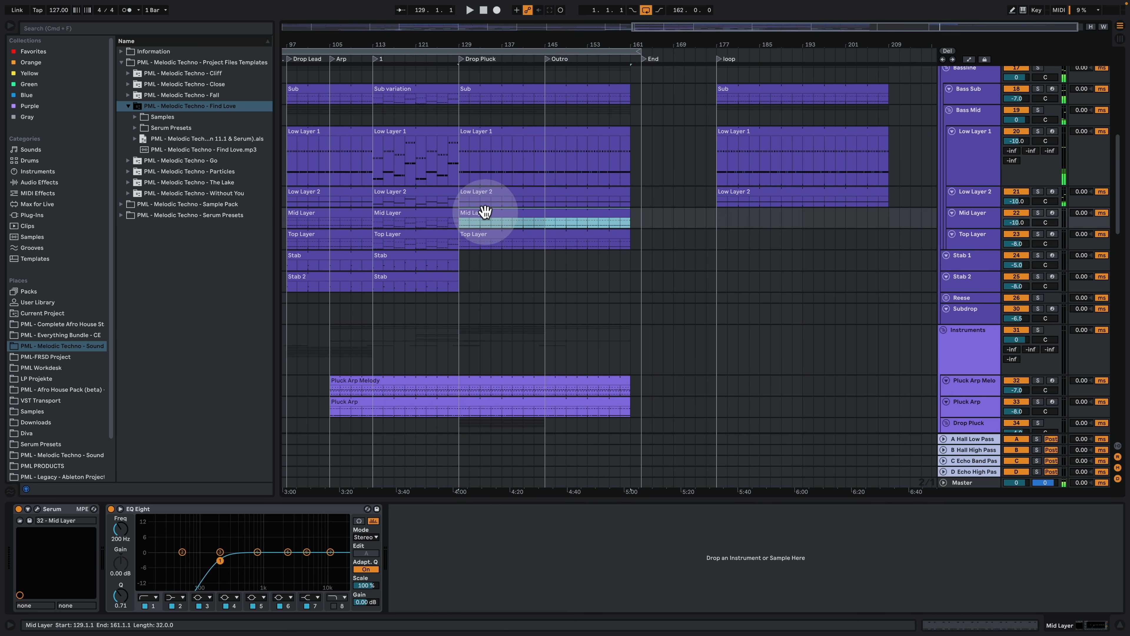
left_click_drag(481, 212, 750, 230)
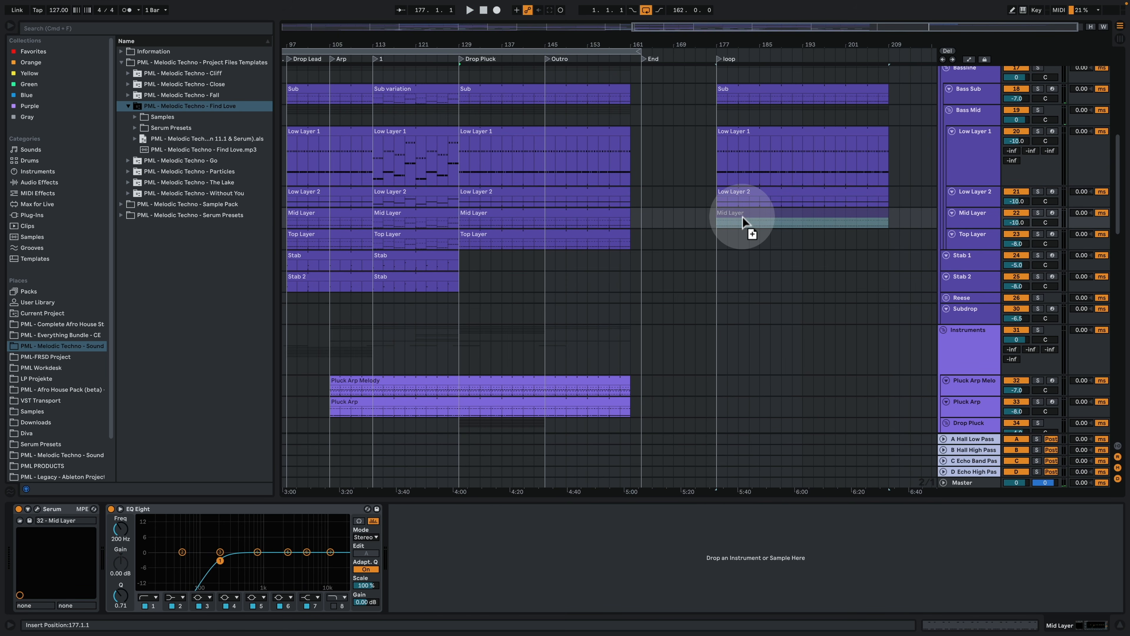
- Solo the Mid Layer track, listen to it and open its Serum synth
left_click(1041, 213)
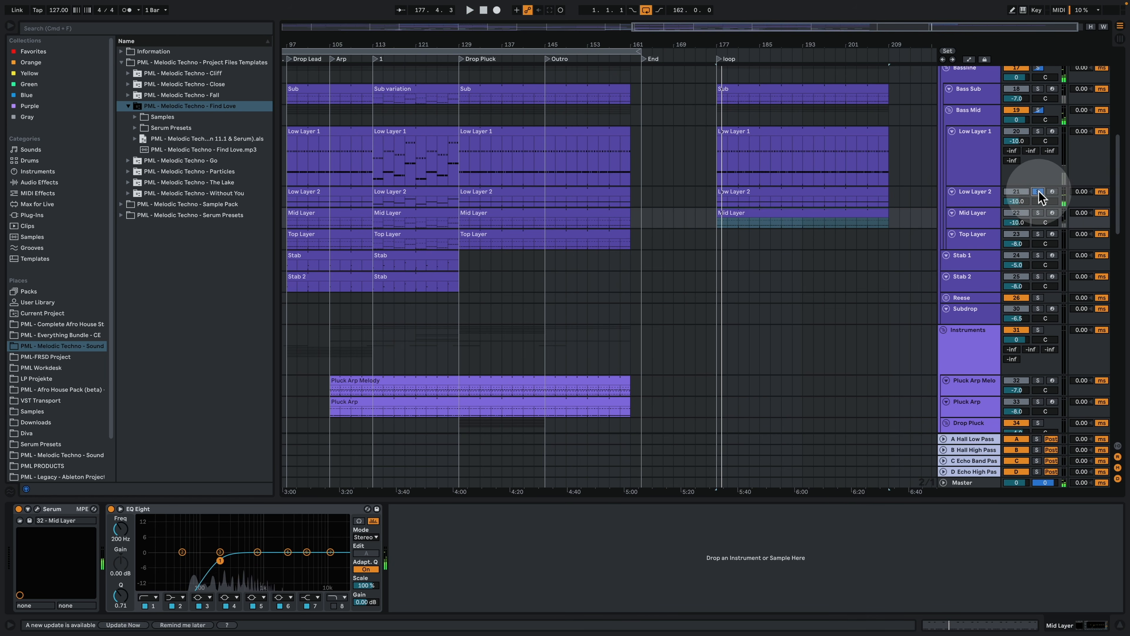
left_click(1038, 214)
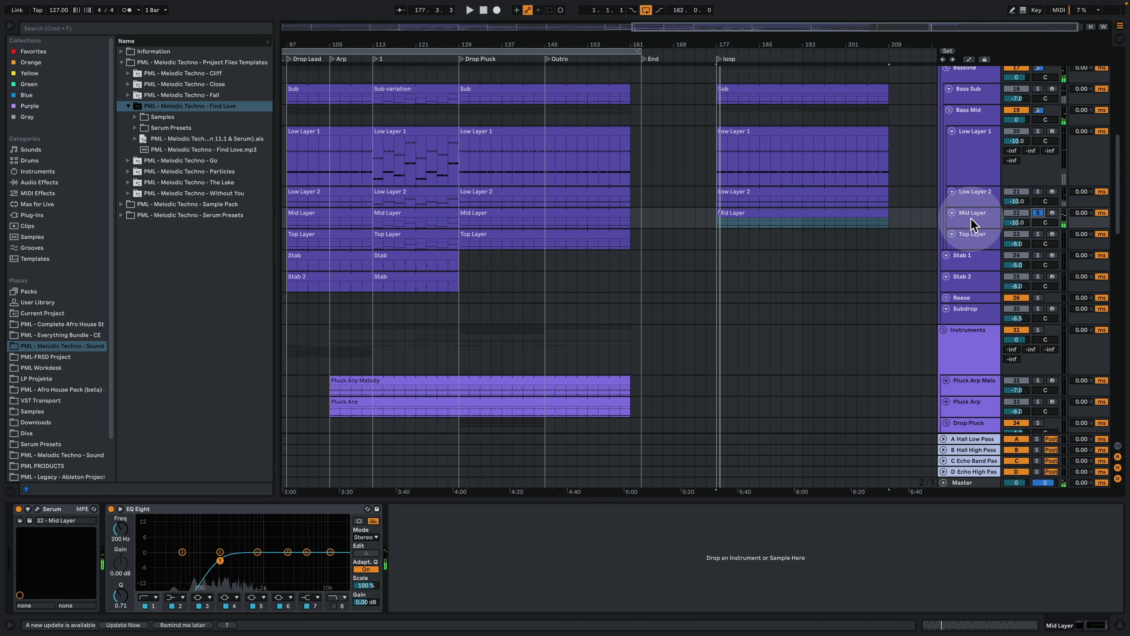
left_click(974, 214)
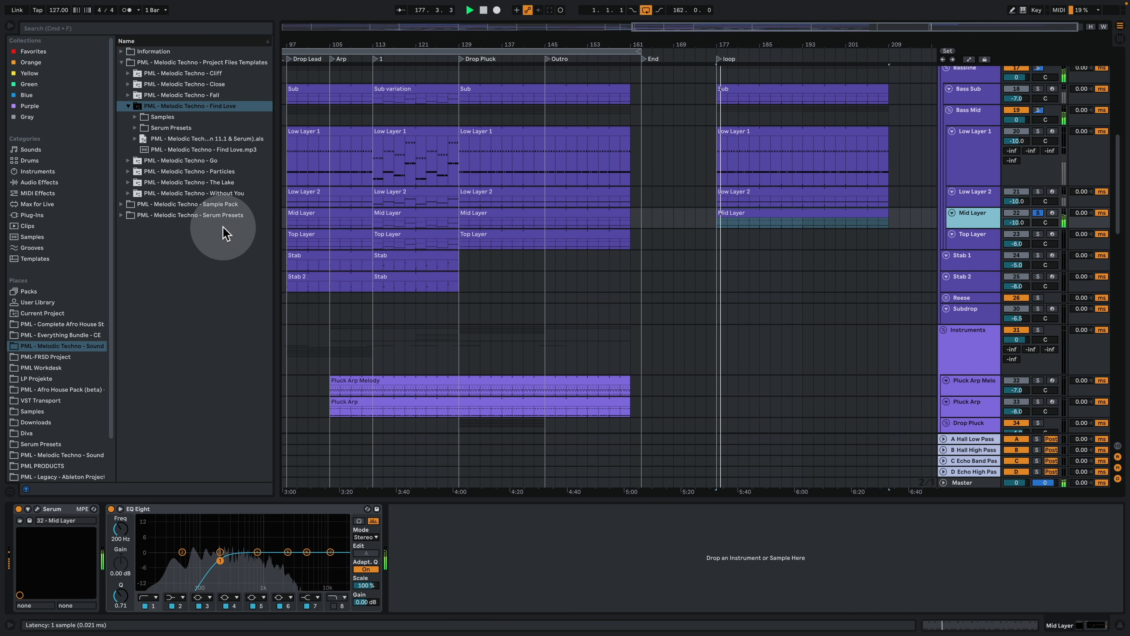
key("space")
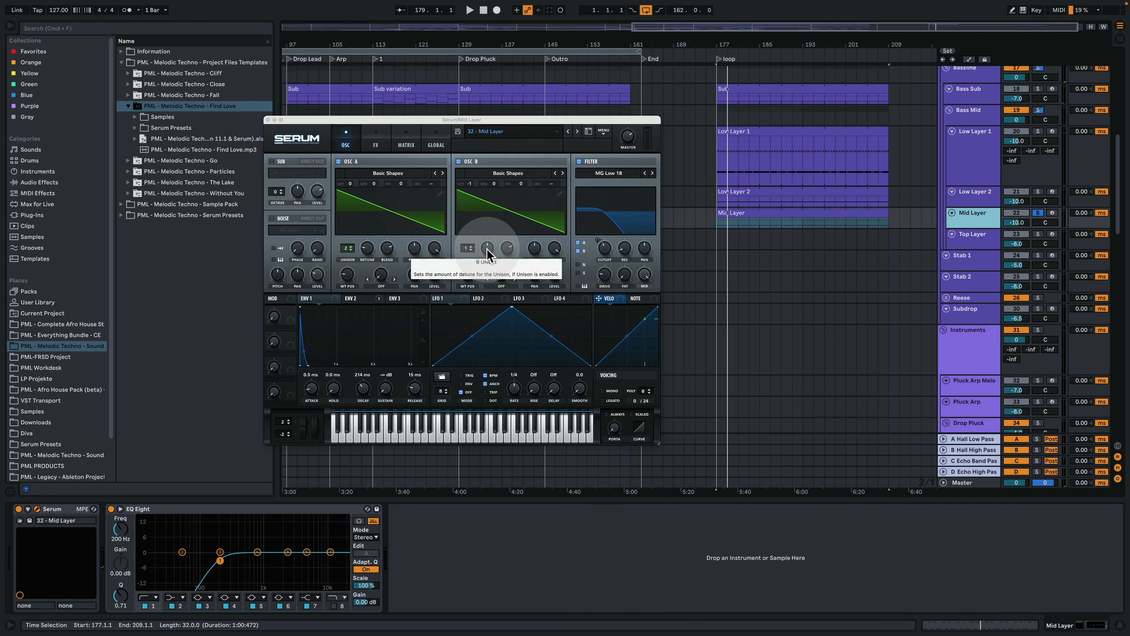
- Audition the Mid Layer patch with oscillator A off and on, check its unison detune, and close the synth window
key("space")
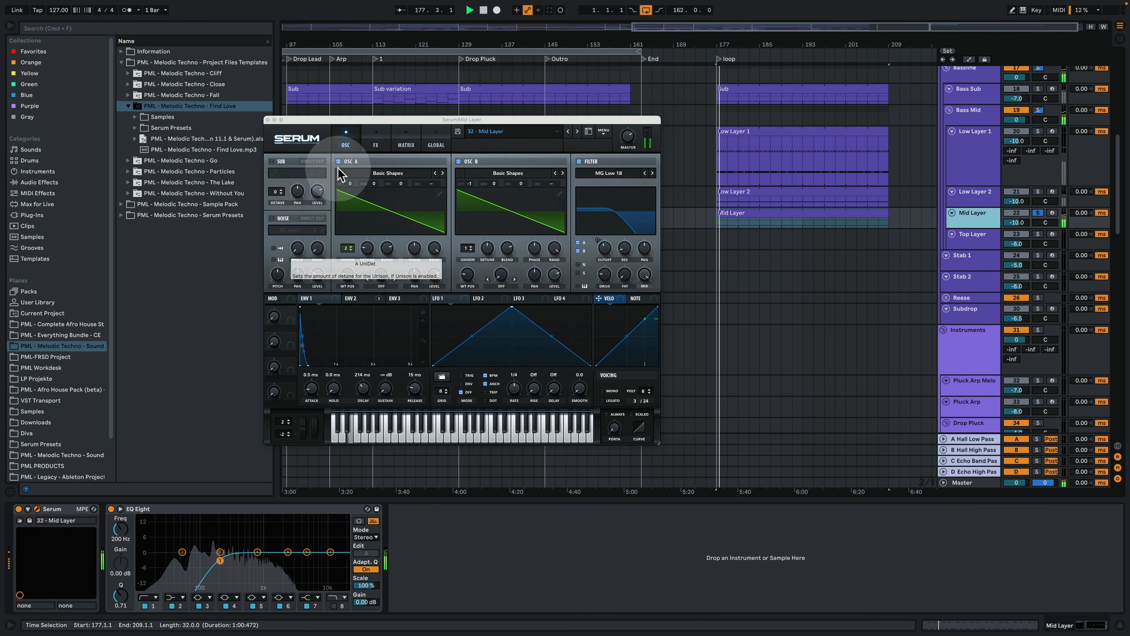
left_click(338, 162)
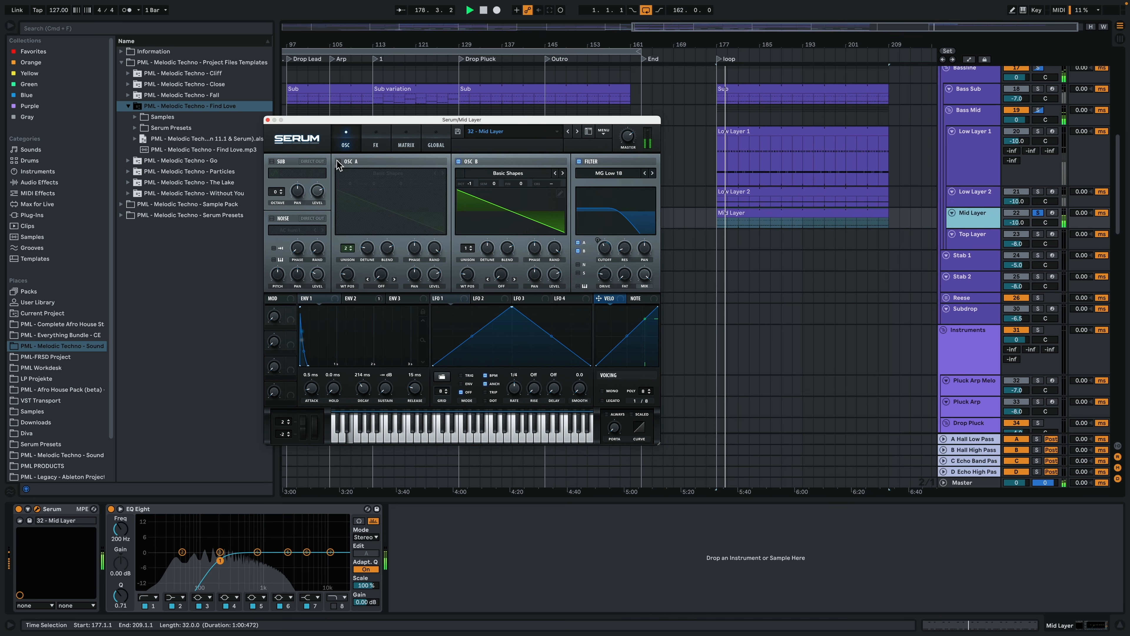
left_click(338, 161)
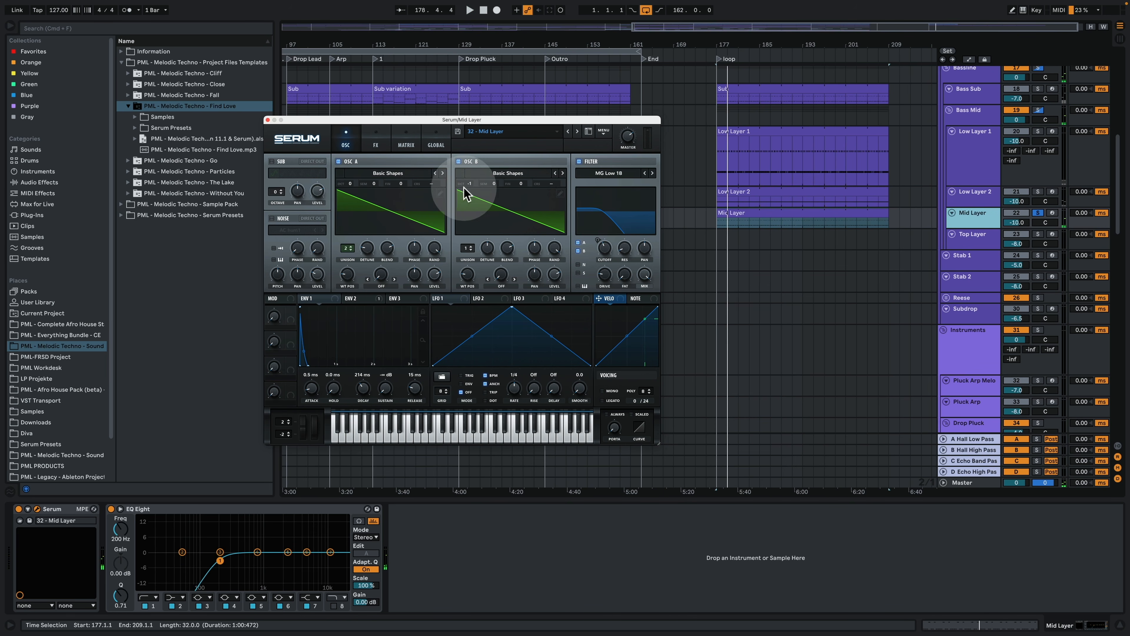
left_click(366, 252)
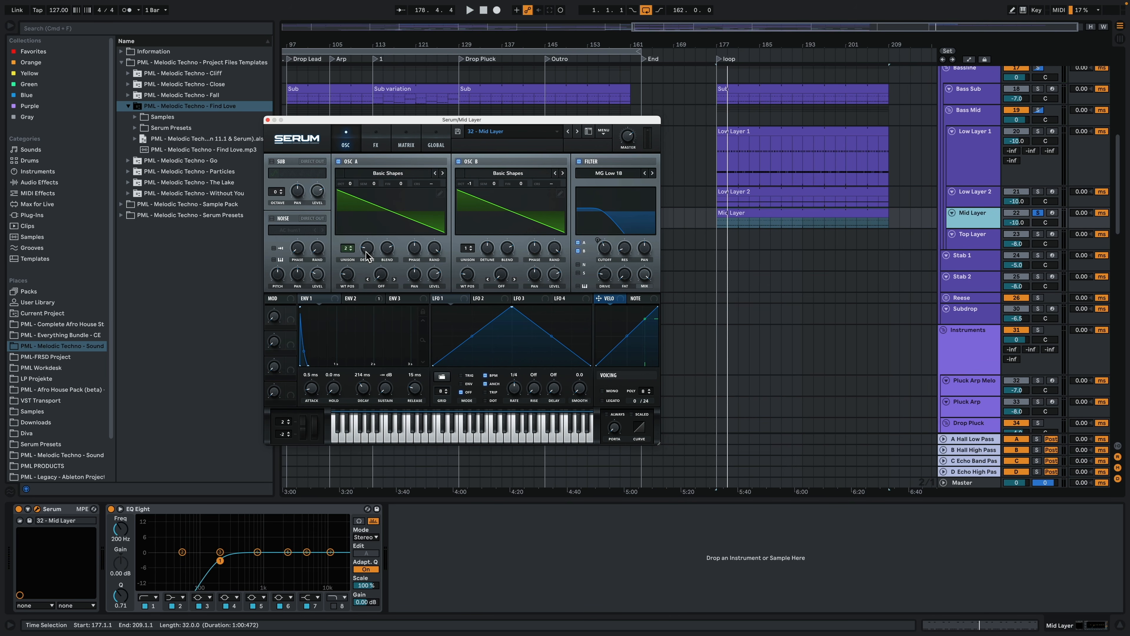
key("space")
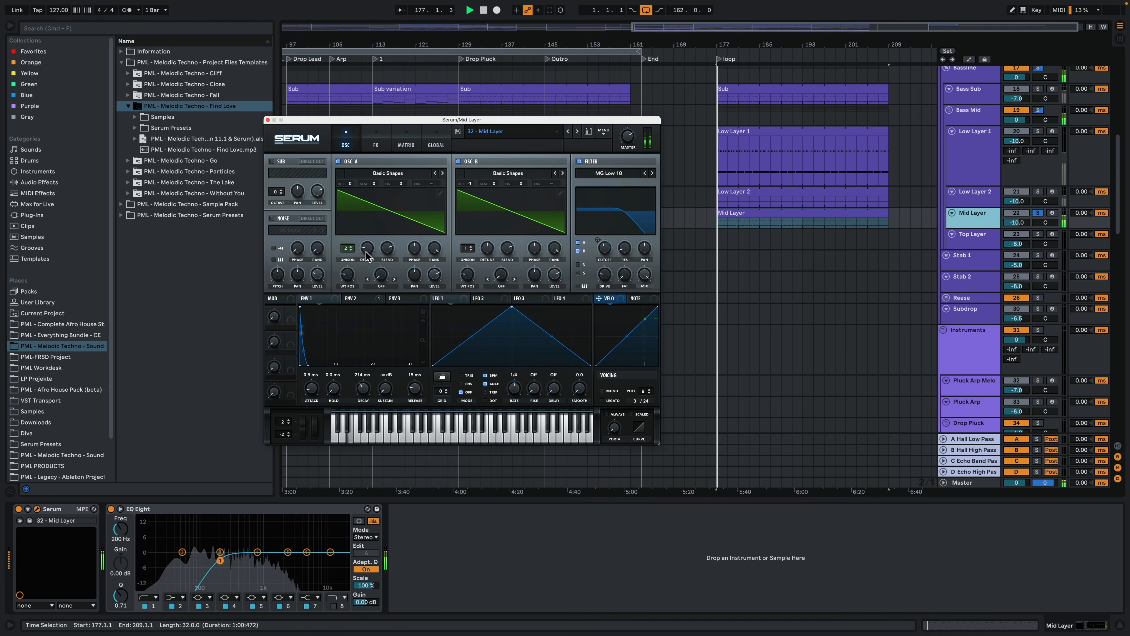
left_click(268, 120)
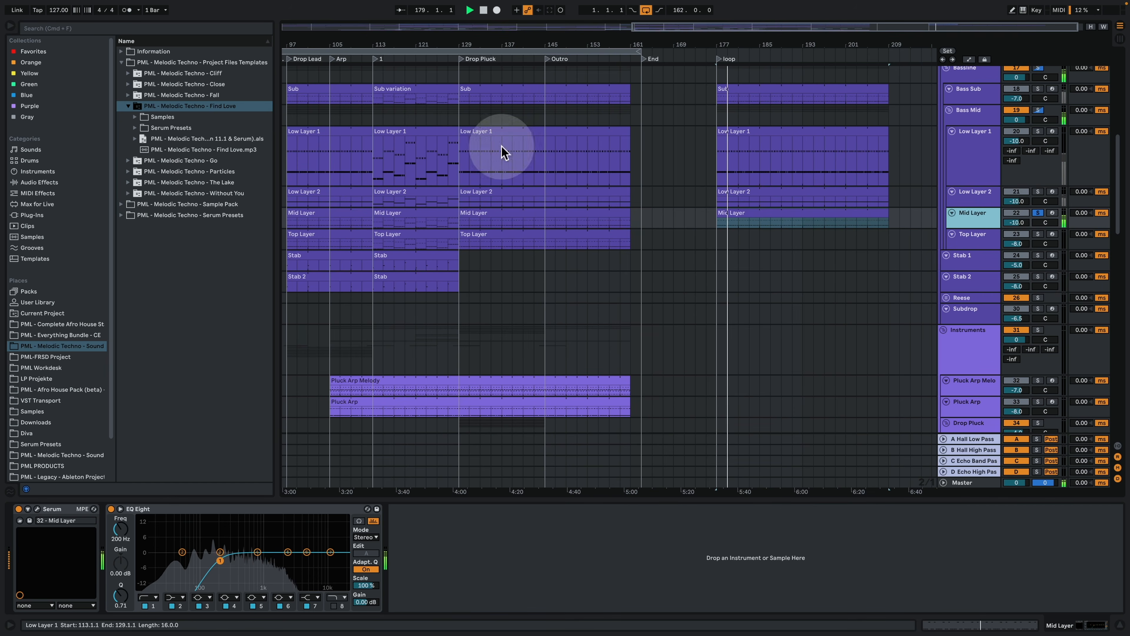
- Solo Low Layer 2 alongside the Mid Layer and play the loop section with both
left_click(1037, 192)
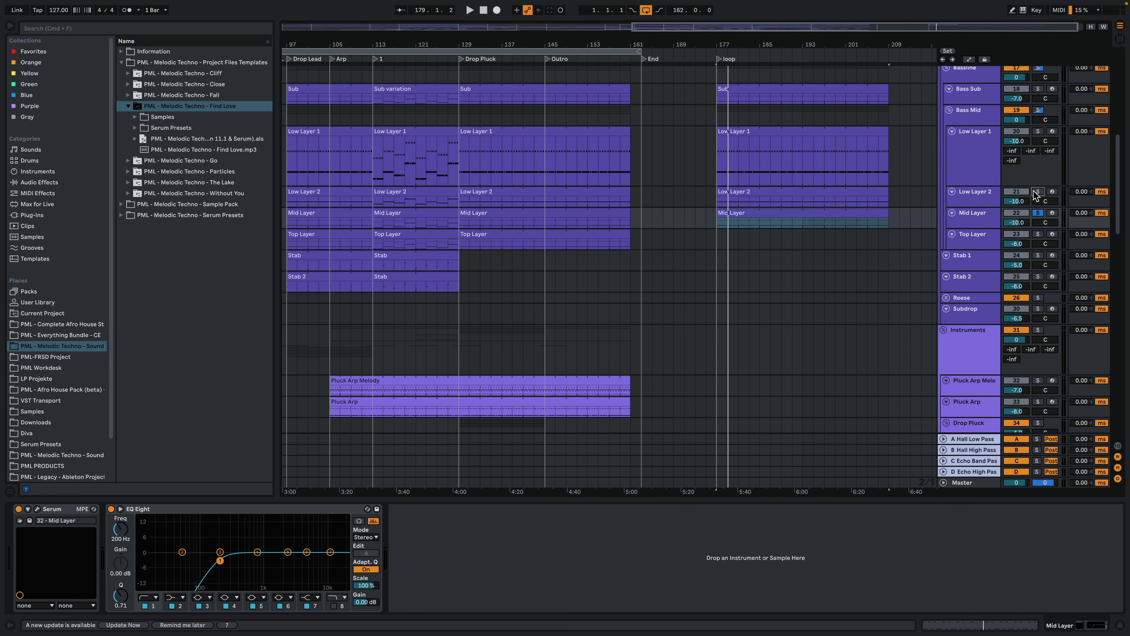
key("space")
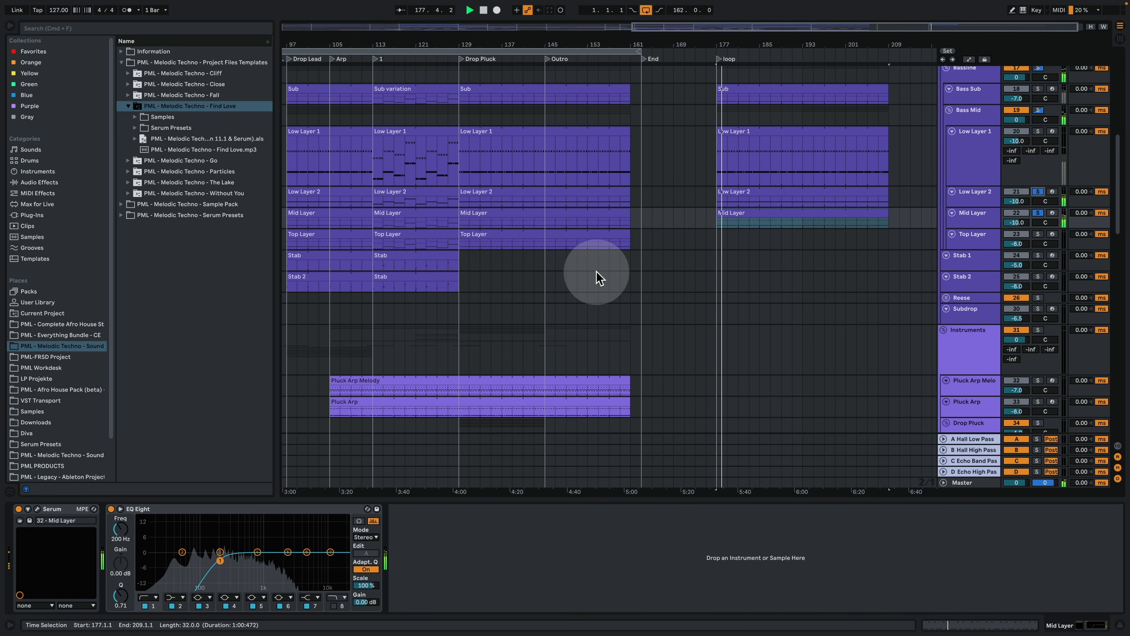
key("space")
- Copy the Top Layer clip from bar 129 to bar 177 and solo the Top Layer track for playback
left_click_drag(503, 234, 752, 243)
left_click(1037, 235)
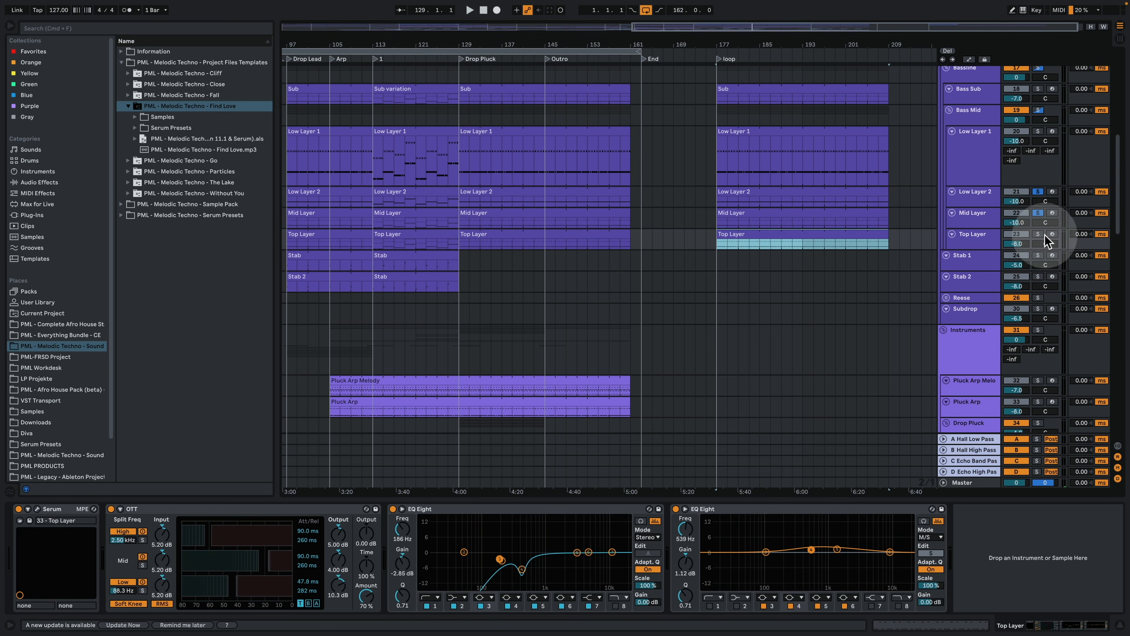
key("space")
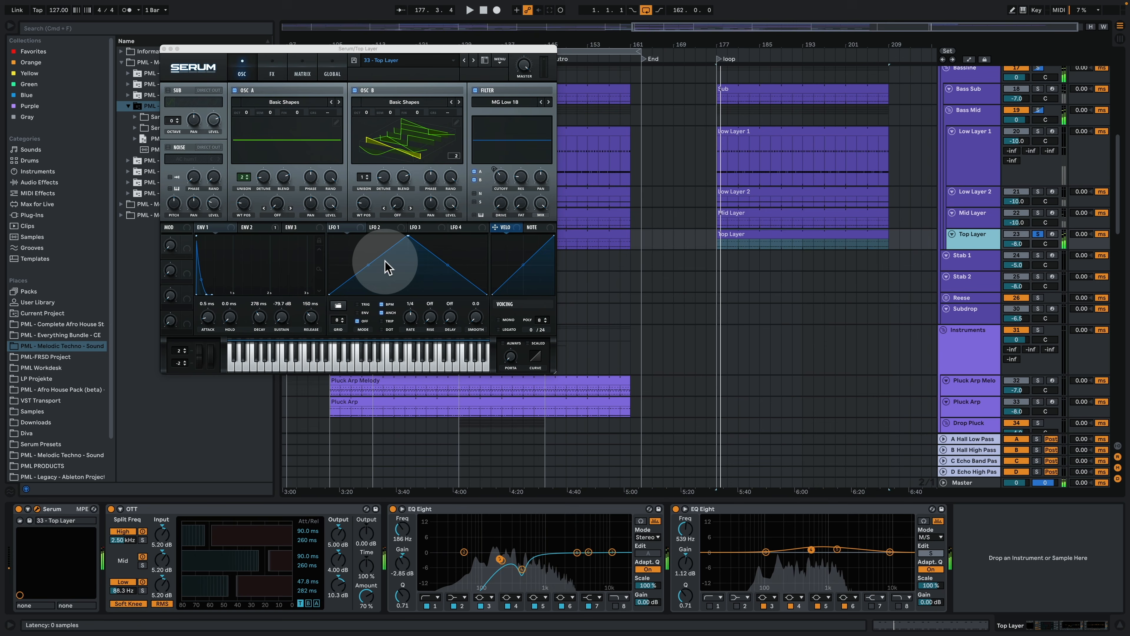
- Examine the Top Layer Serum patch's oscillators, envelope 2 and MG Low 18 filter while auditioning the loop
key("space")
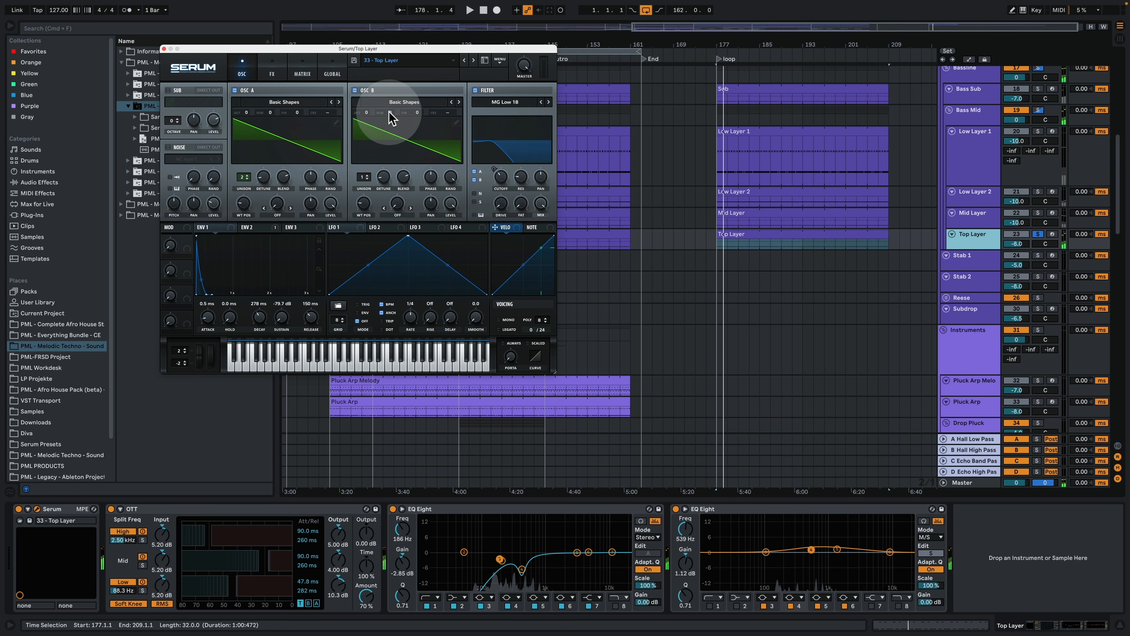
key("space")
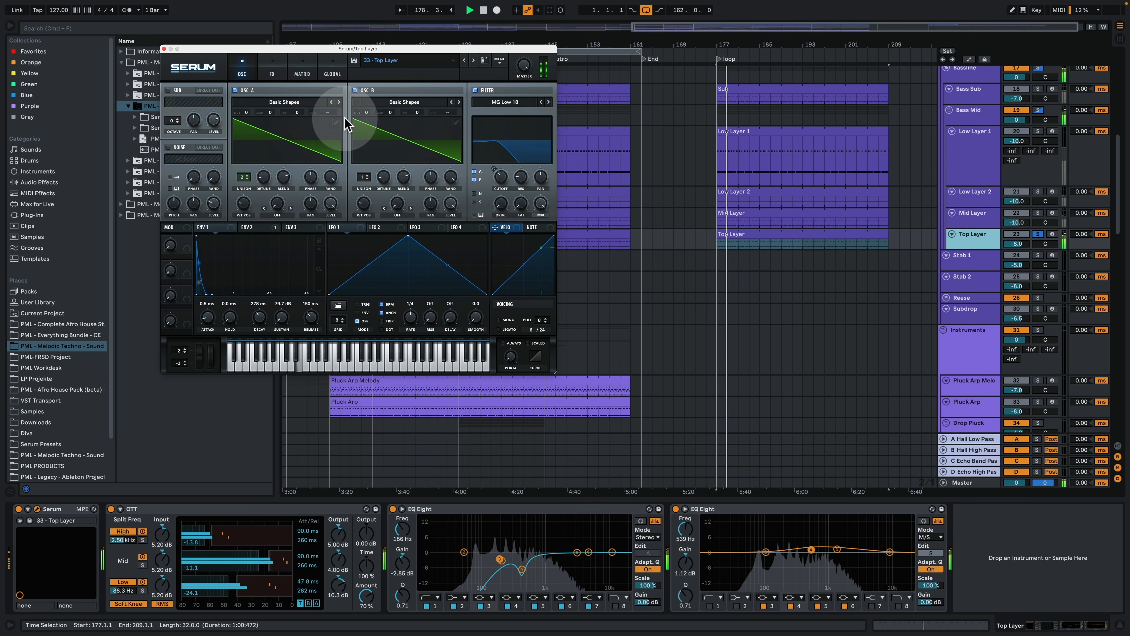
left_click(253, 228)
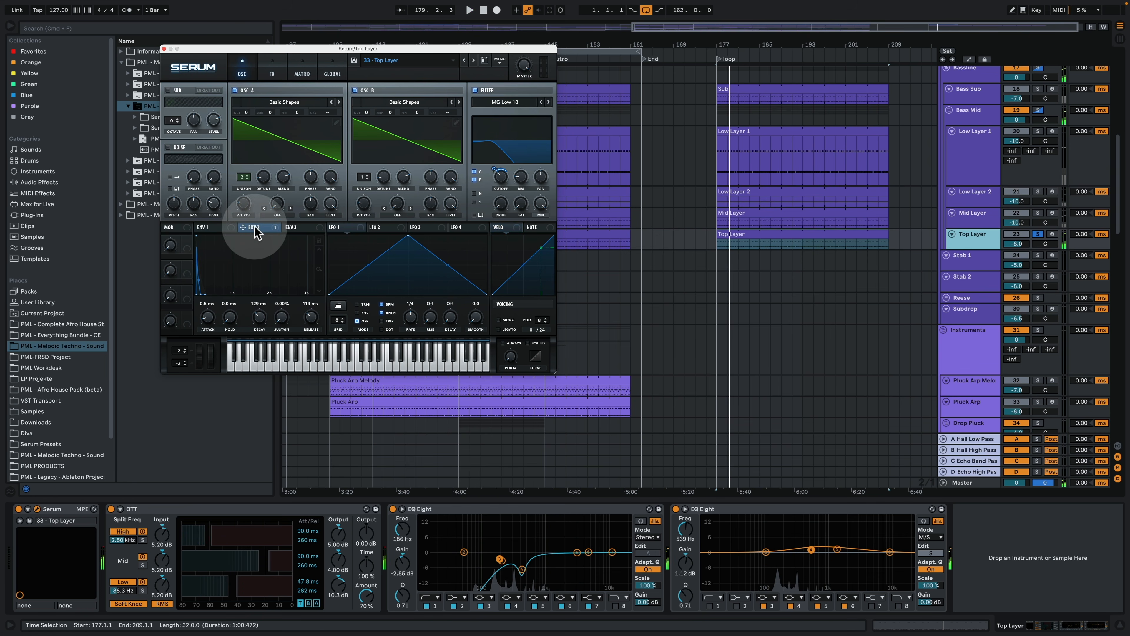
left_click_drag(255, 227, 506, 100)
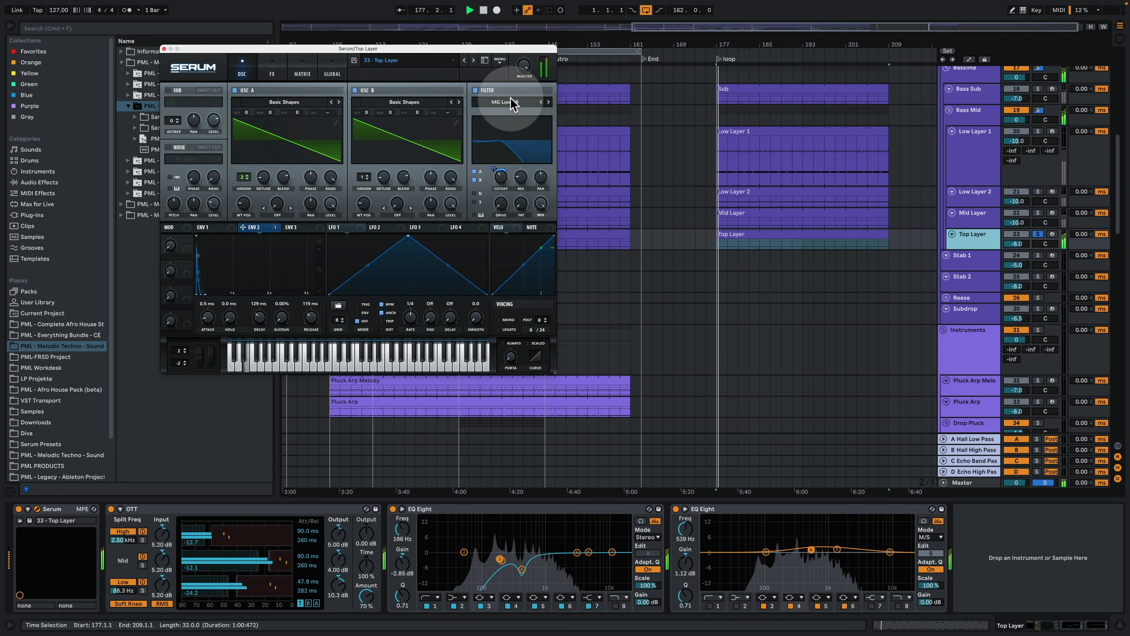
- Review the Top Layer patch's Hyper/Dimension effect and modulation matrix during playback, and close the synth window
left_click(277, 63)
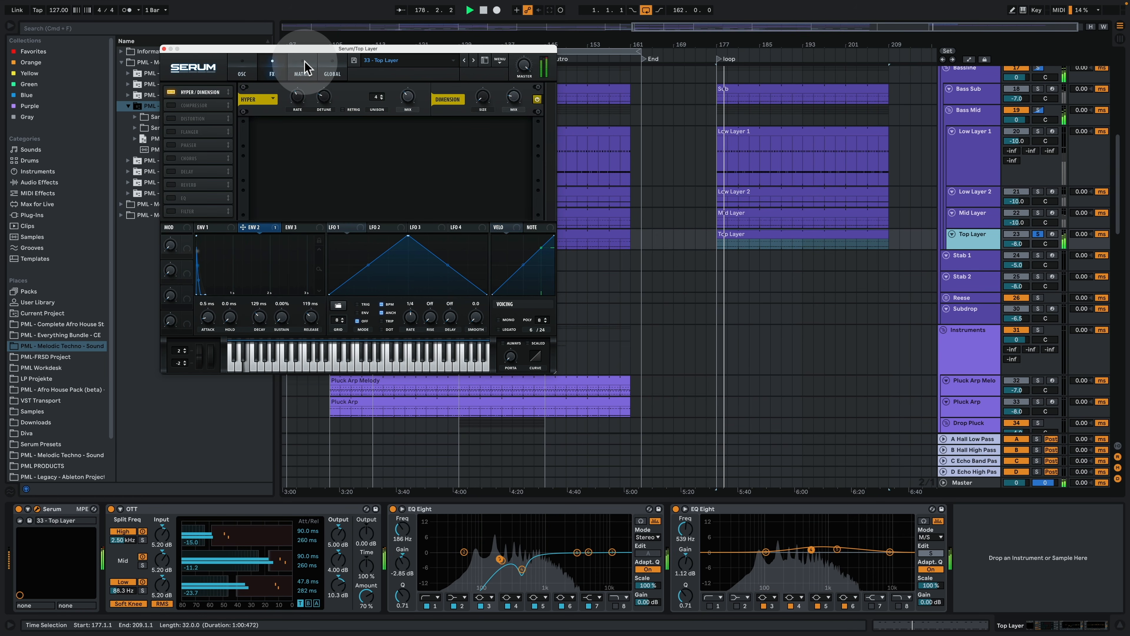
key("space")
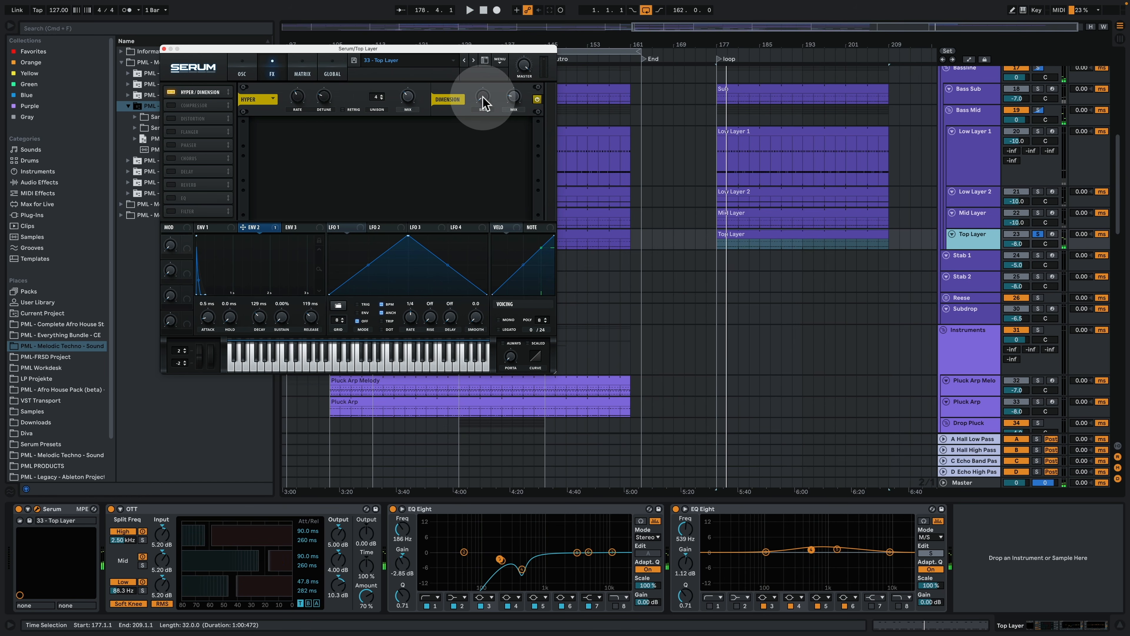
left_click(303, 71)
key("space")
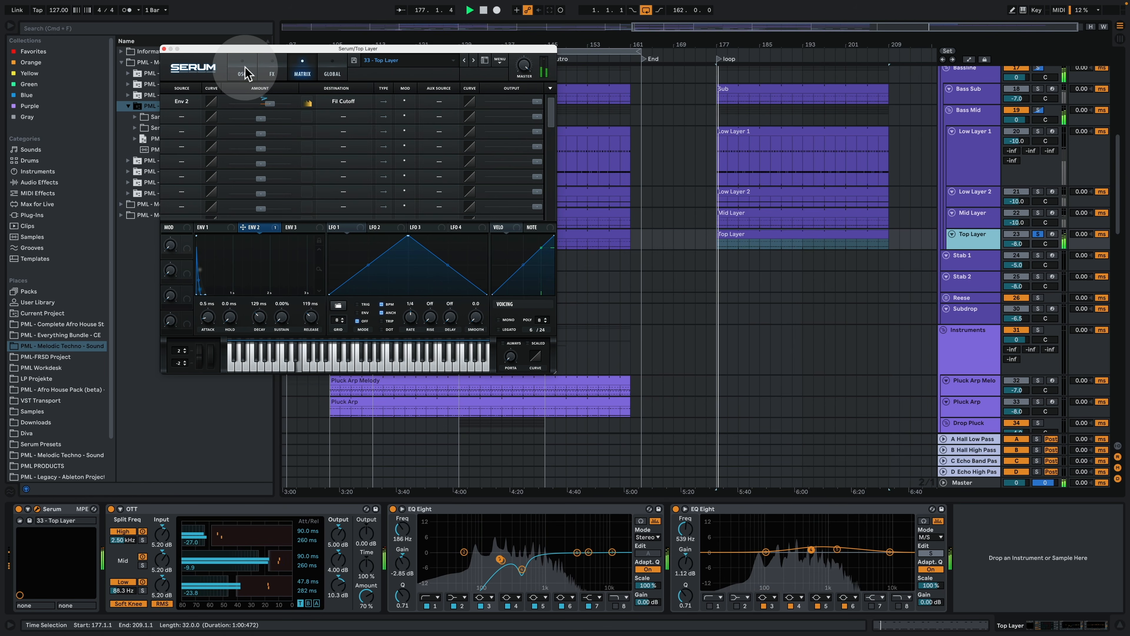
left_click(243, 72)
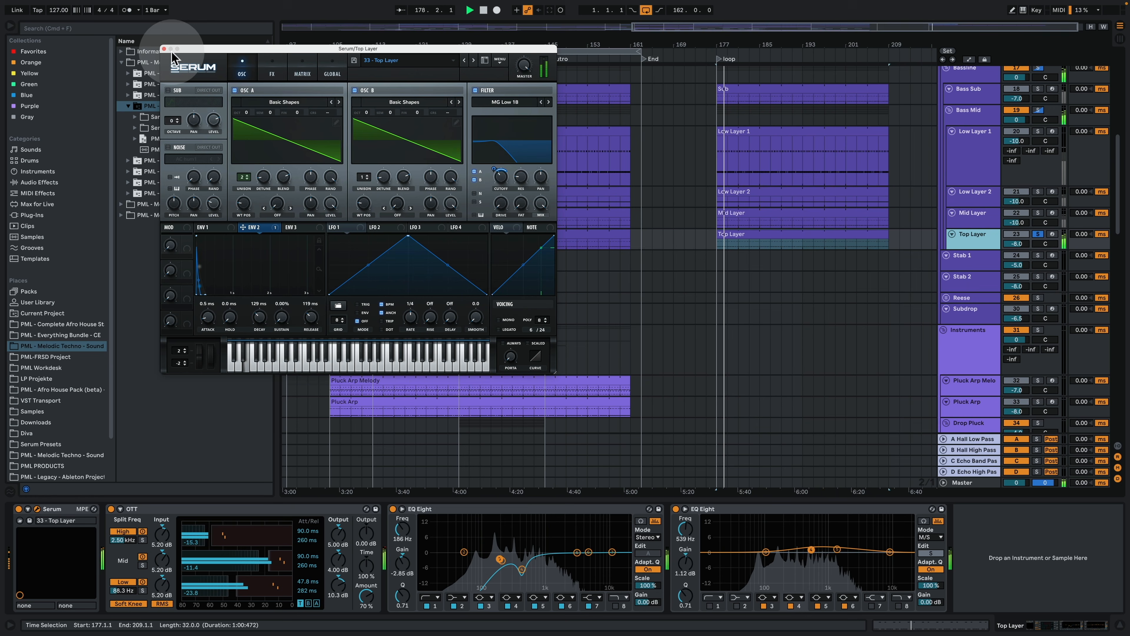
left_click(164, 49)
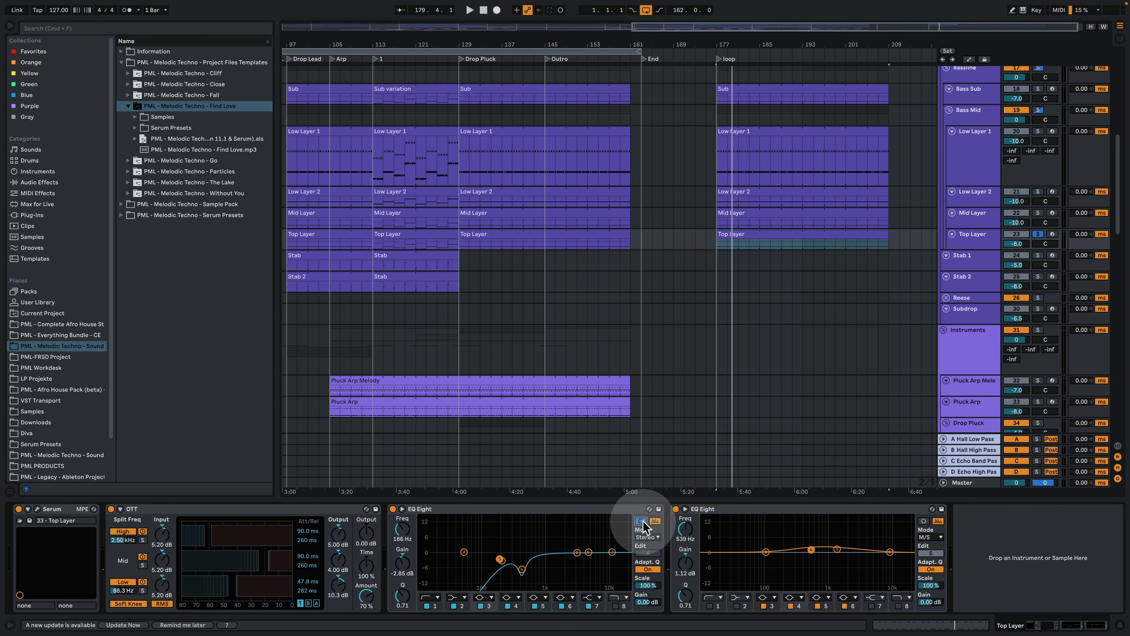
- Inspect the dip band in the Top Layer's first EQ Eight and compare the sound with OTT bypassed and enabled
left_click(522, 569)
key("space")
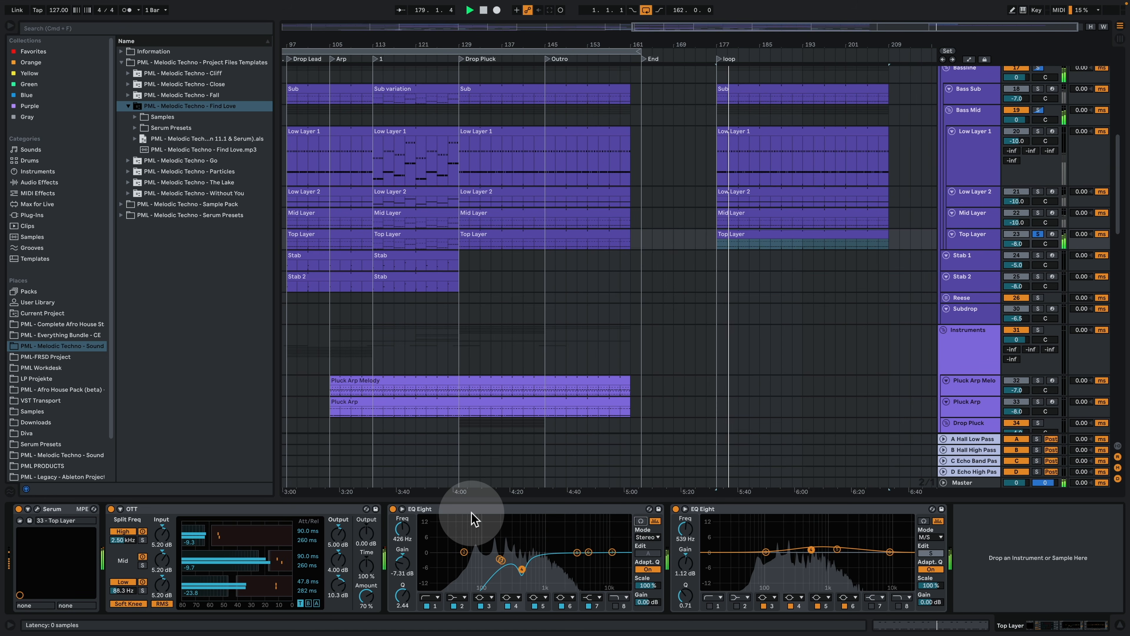
left_click(111, 509)
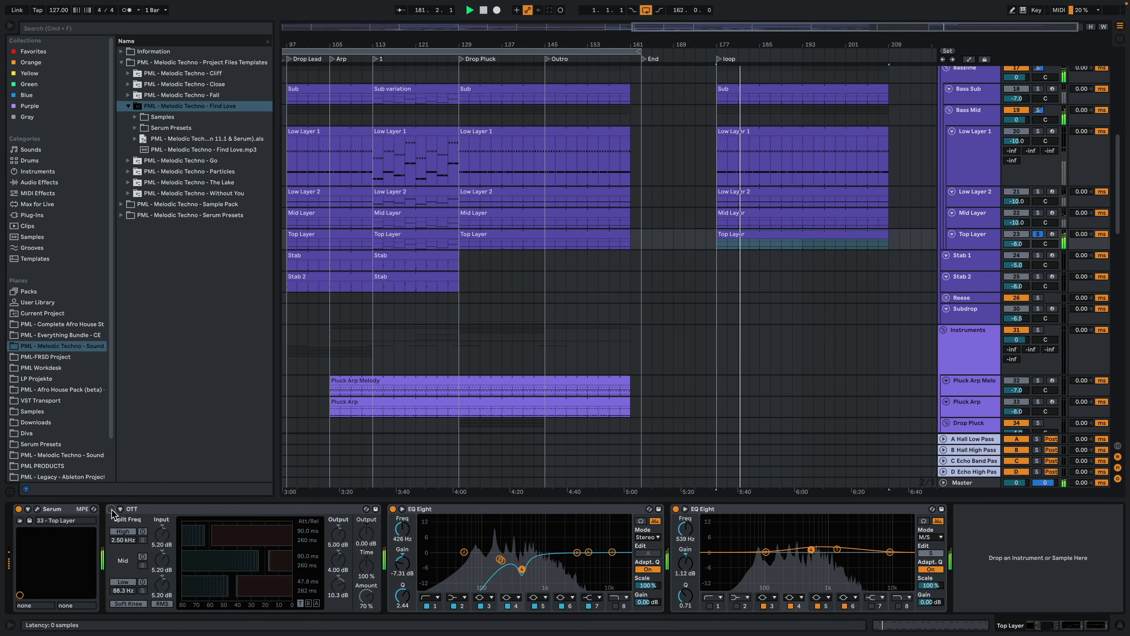
left_click(111, 510)
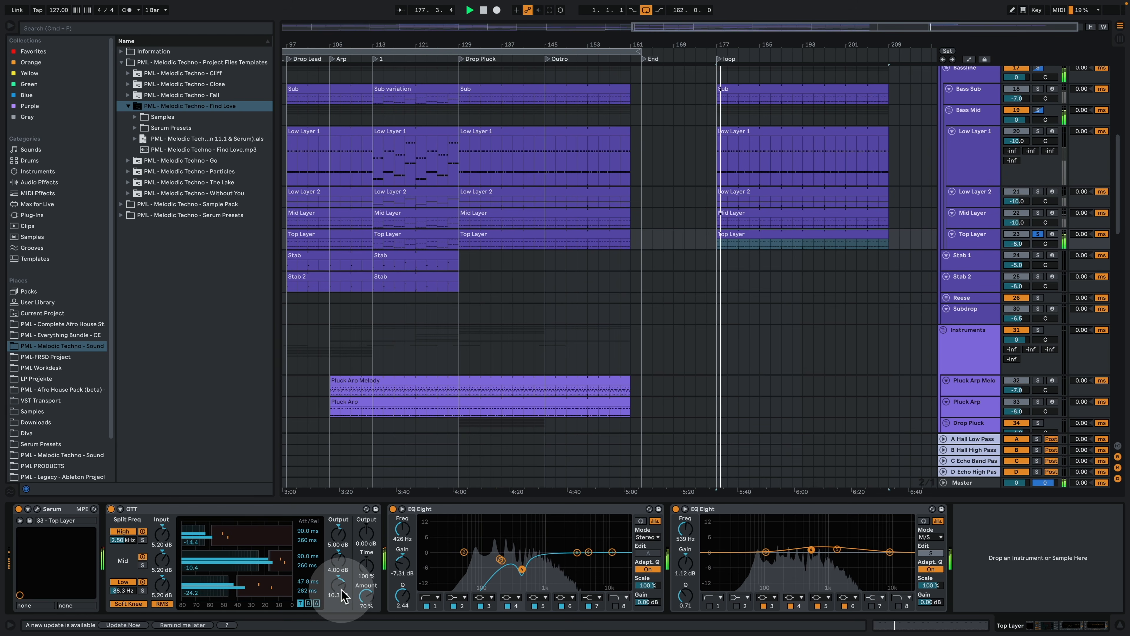
left_click(110, 509)
left_click(111, 509)
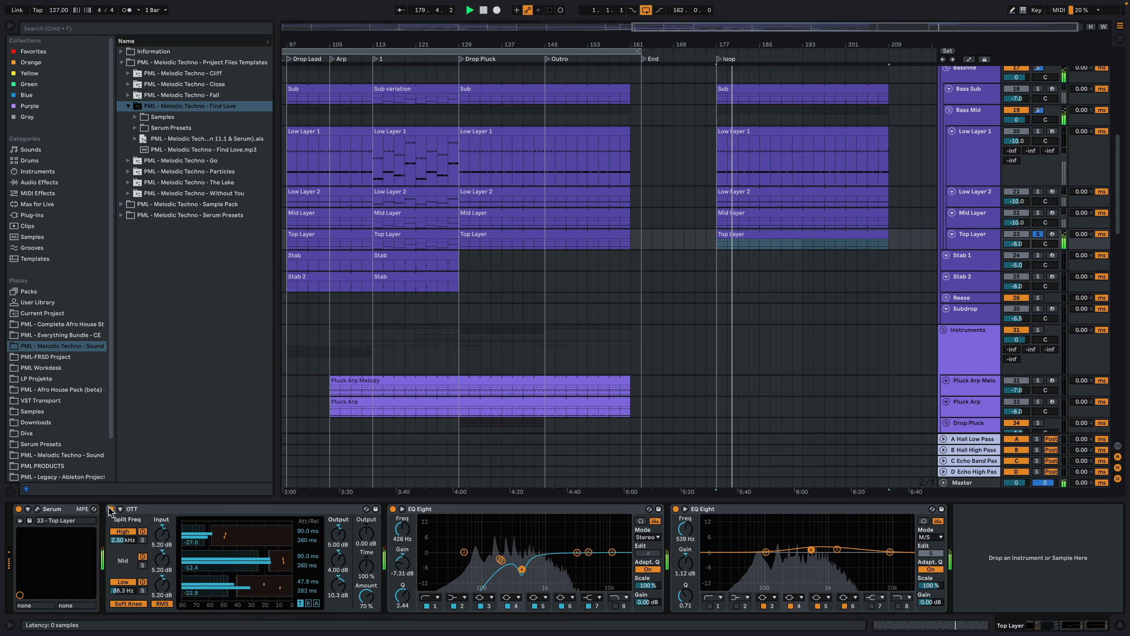
- Clear the Top Layer solo, play all bass layers, and inspect the effect chains of the Bass Mid and Bassline groups
left_click(1038, 235)
left_click(962, 121)
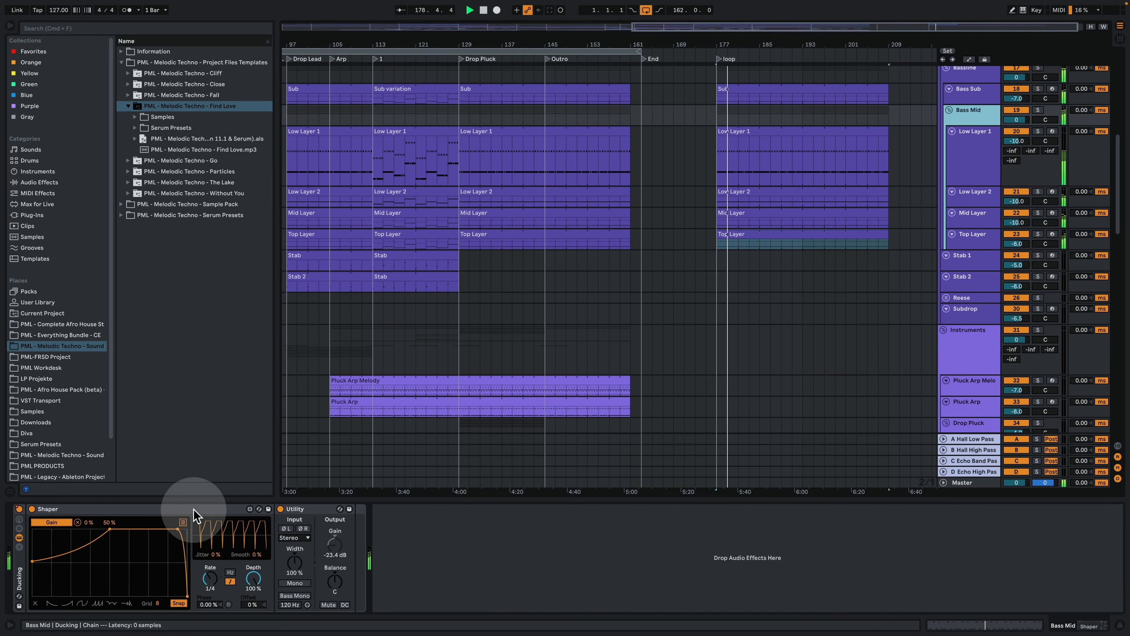
key("space")
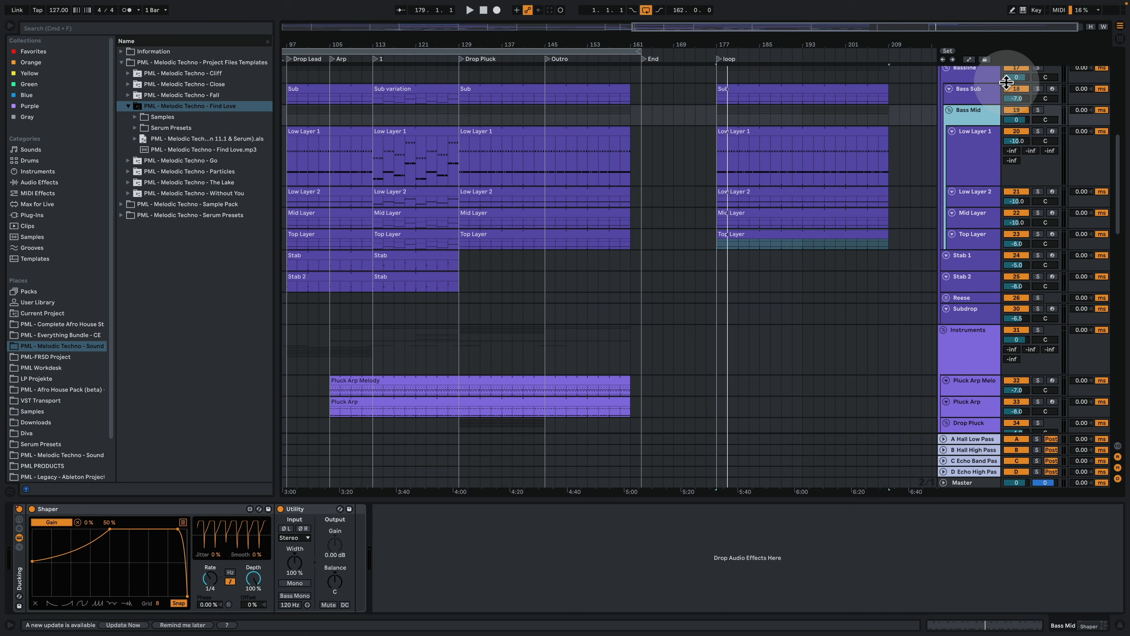
scroll(966, 114, "up", 2)
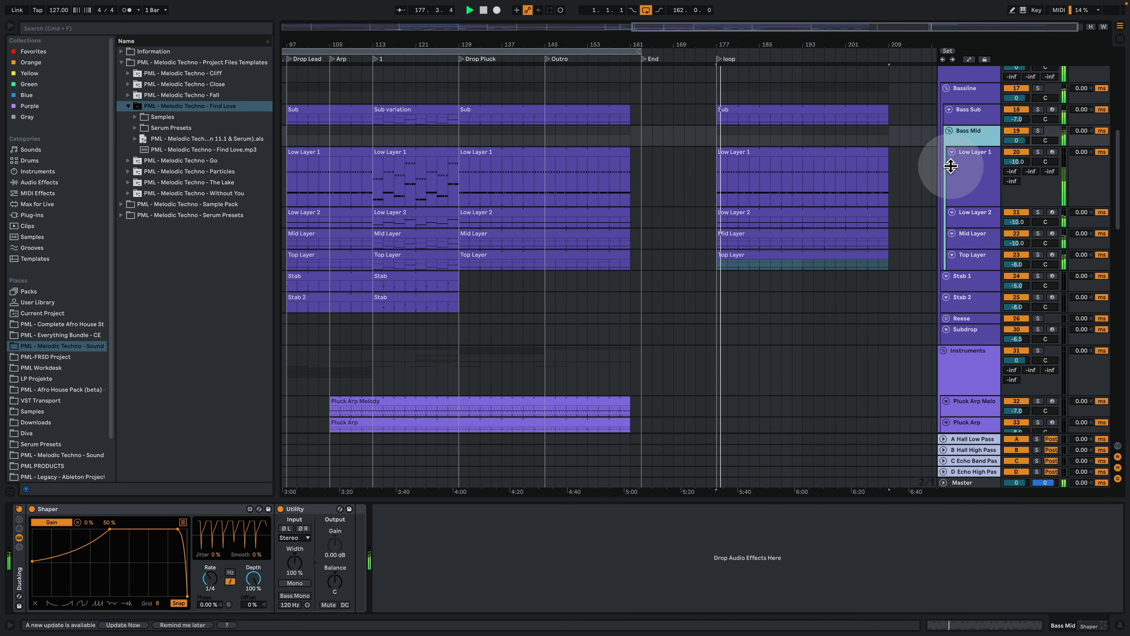
left_click(971, 121)
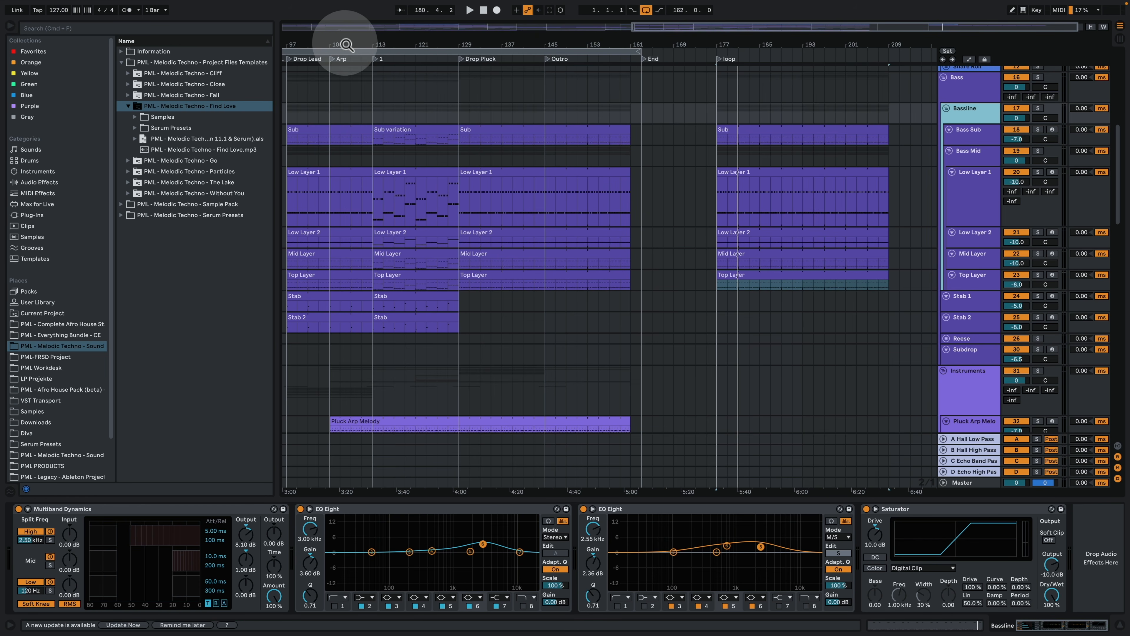
- Copy the Drop Lead section's Stab 1 clip to the loop section at bar 177, solo the Stab 1 track and audition it
left_click_drag(347, 44, 432, 56)
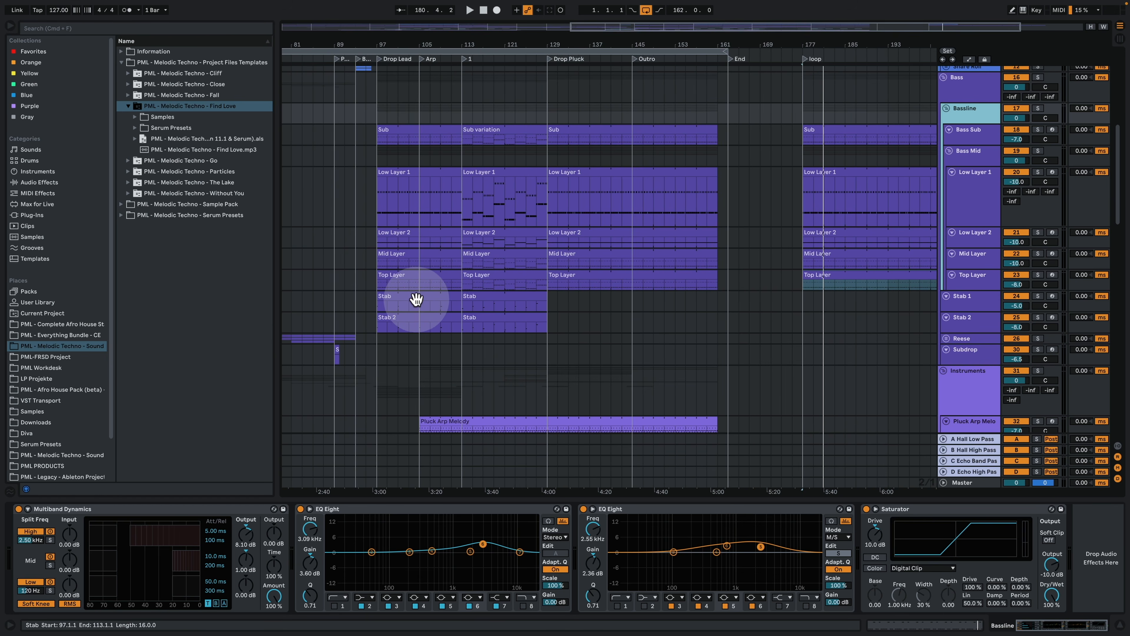
left_click(382, 296)
left_click_drag(388, 297, 821, 300)
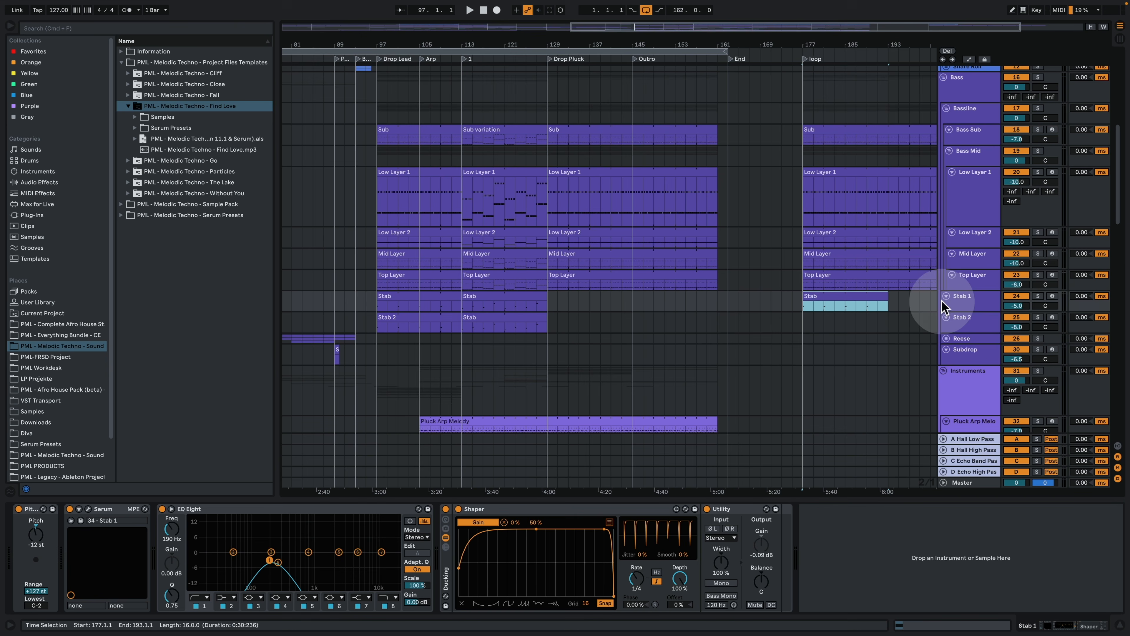
left_click(1037, 298)
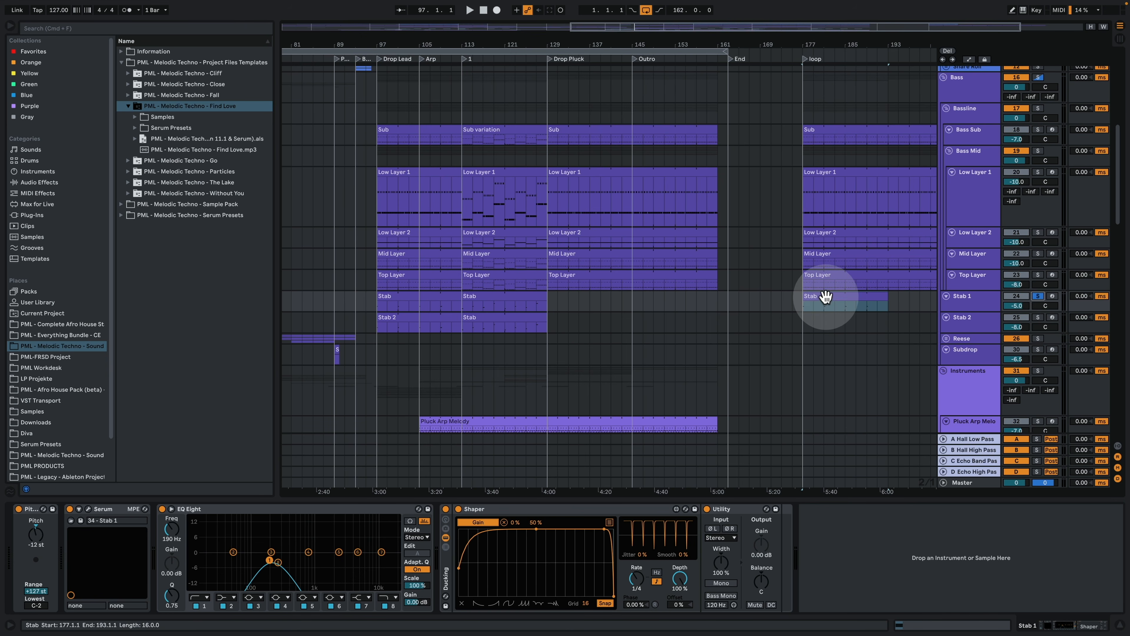
key("space")
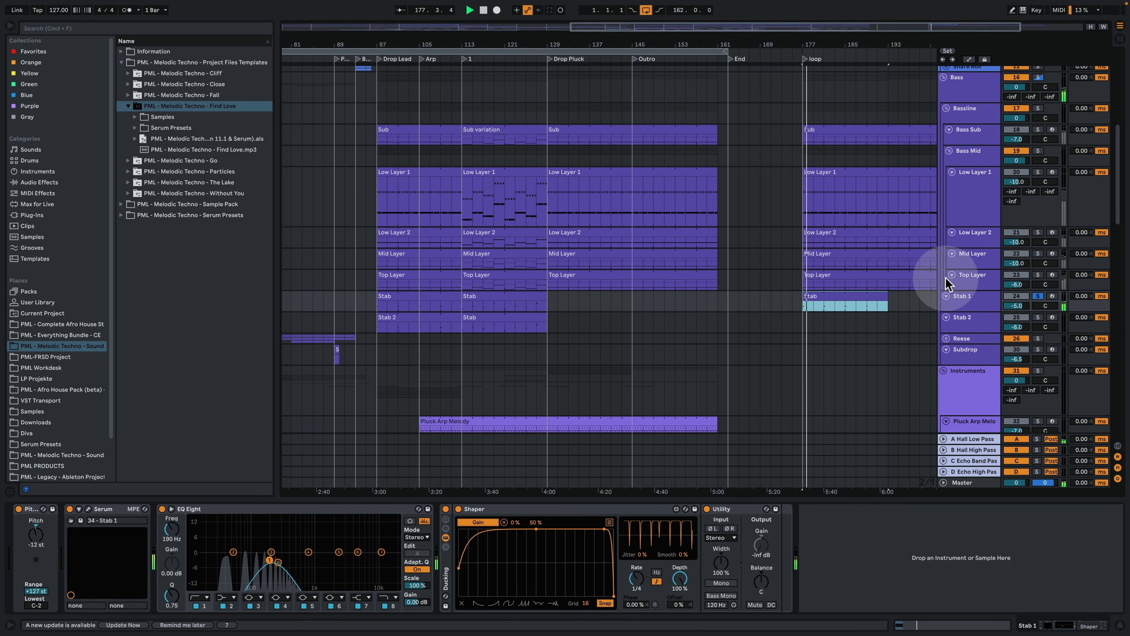
key("space")
- Examine the MIDI note patterns of the Top Layer, Mid Layer and Low Layer 2 clips in the loop section
left_click(839, 275)
double_click(840, 274)
left_click(555, 305)
scroll(553, 363, "up", 2)
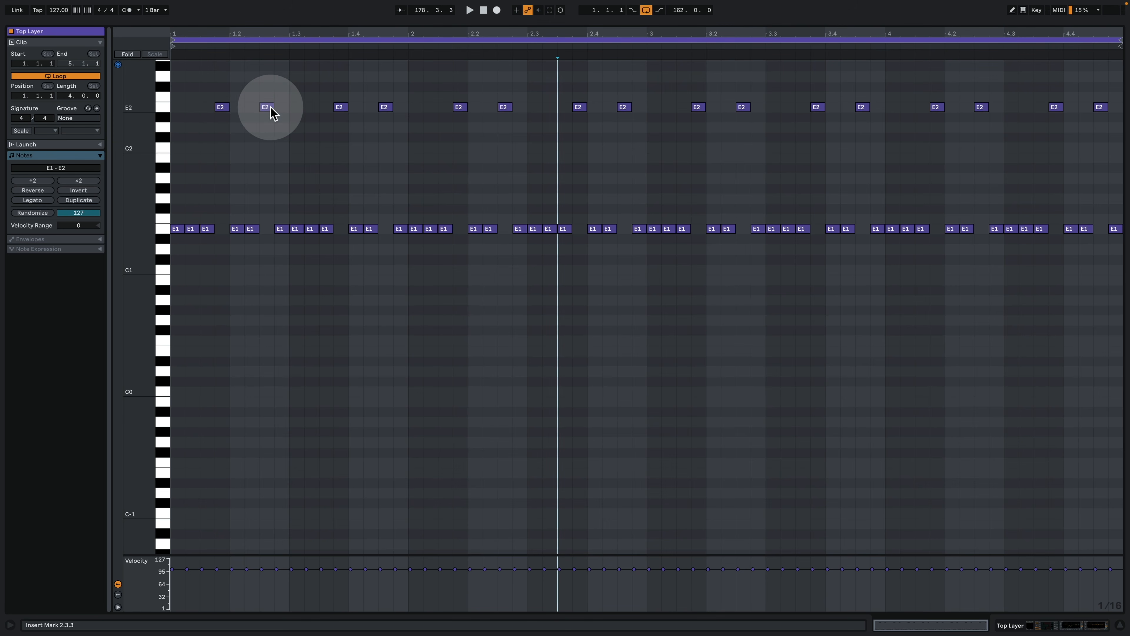
left_click(1066, 623)
scroll(874, 132, "up", 3)
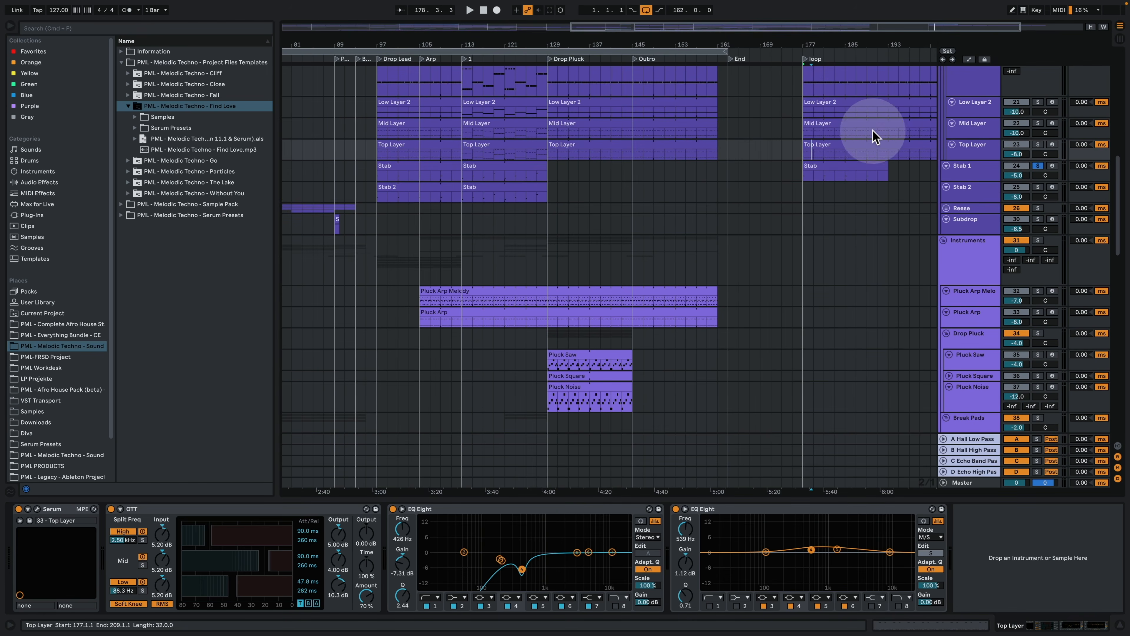
double_click(833, 121)
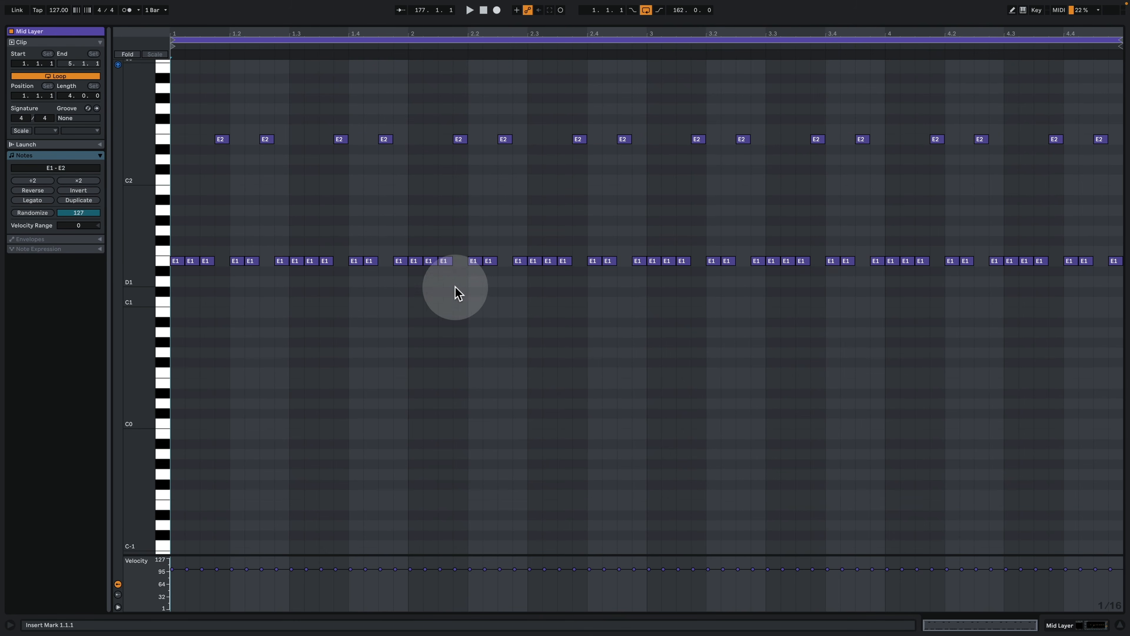
scroll(457, 291, "up", 2)
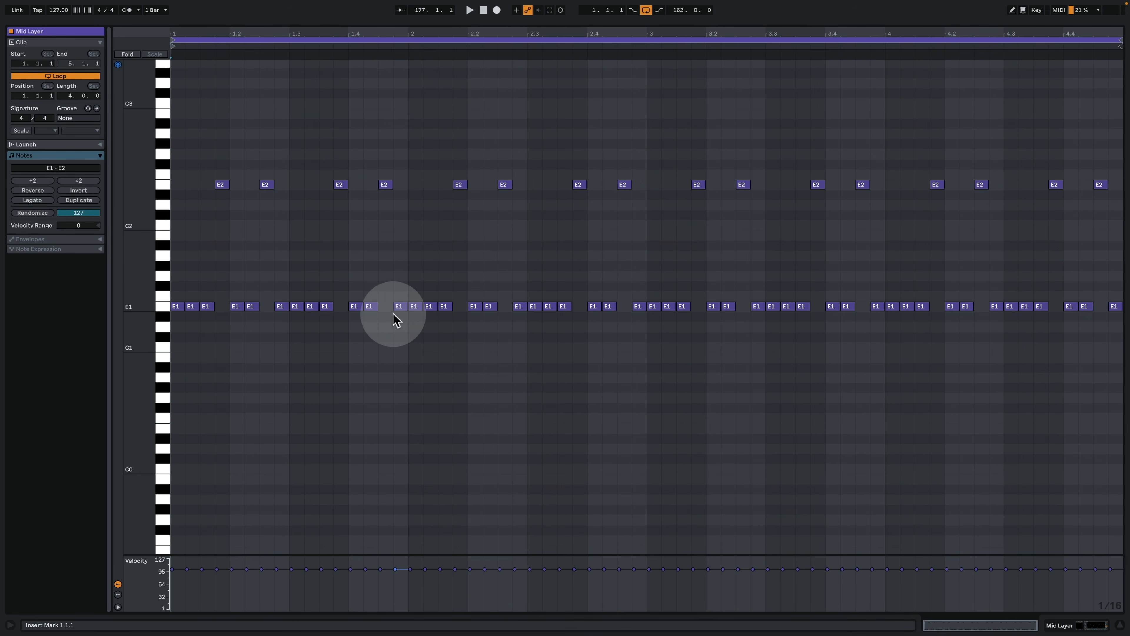
left_click(1077, 628)
double_click(848, 155)
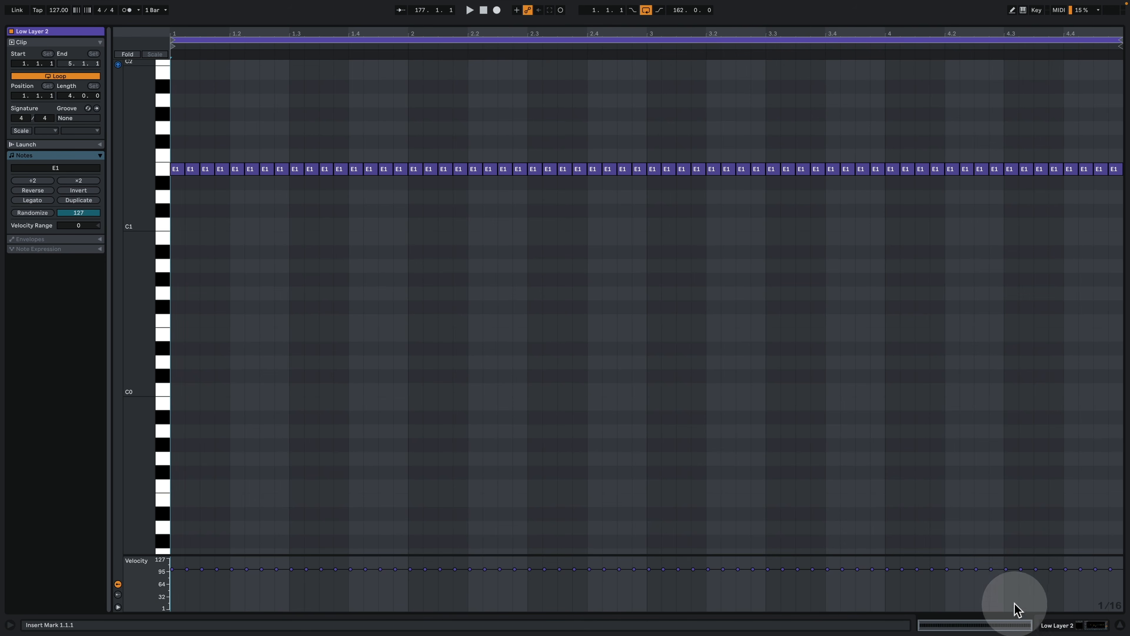
left_click(1078, 626)
- Examine the MIDI note in the copied Stab 1 clip and return to its device chain
double_click(825, 133)
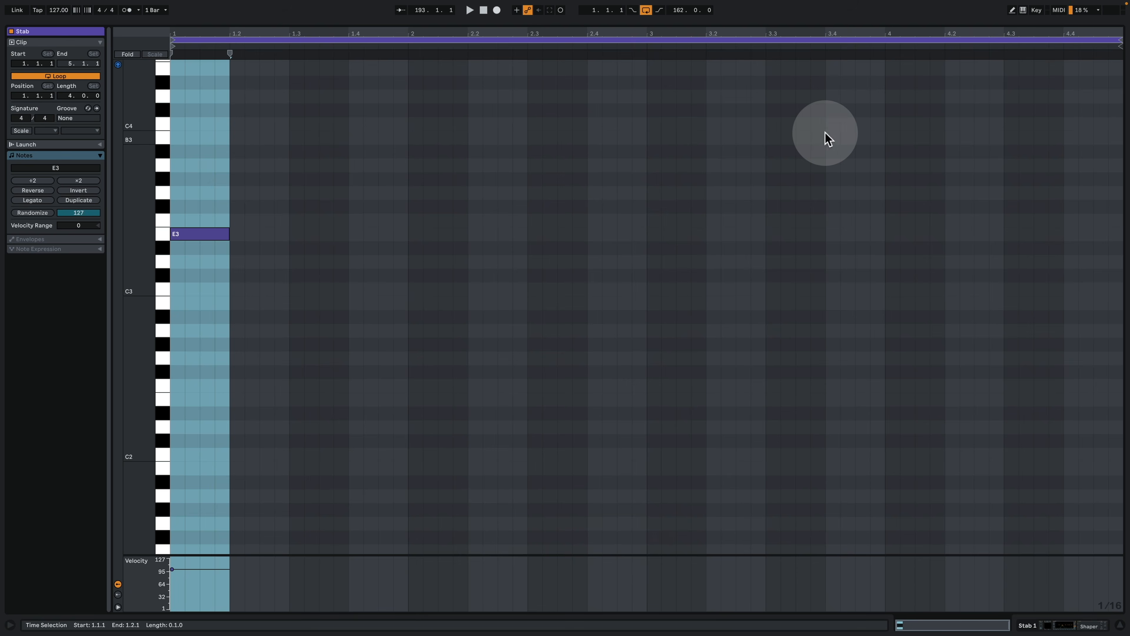
left_click_drag(338, 316, 184, 240)
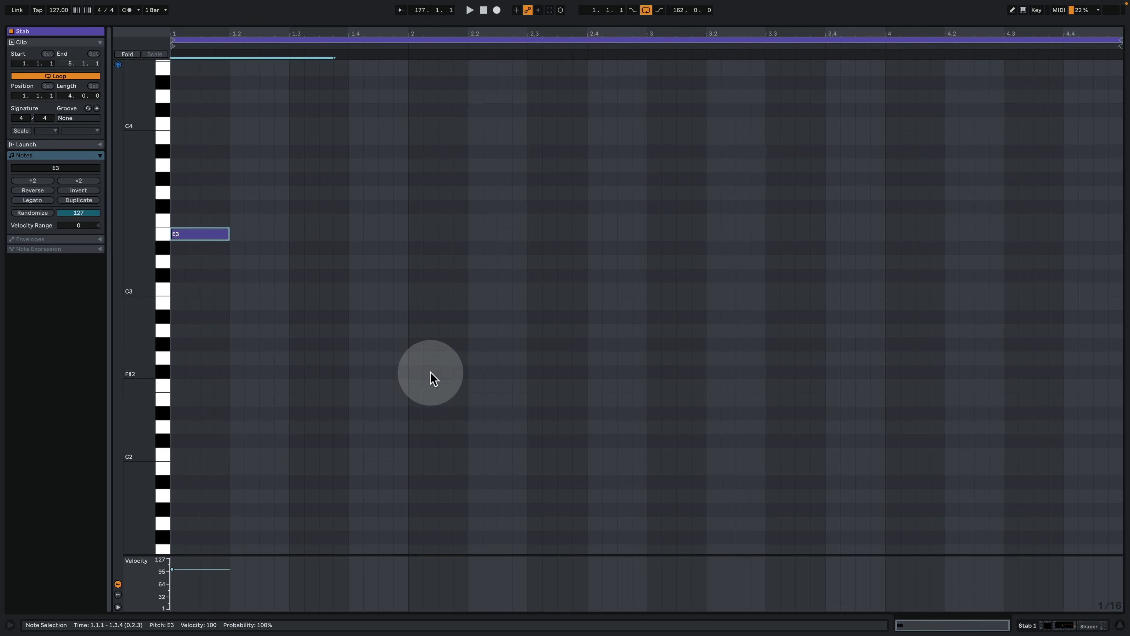
left_click(1035, 620)
scroll(798, 232, "up", 6)
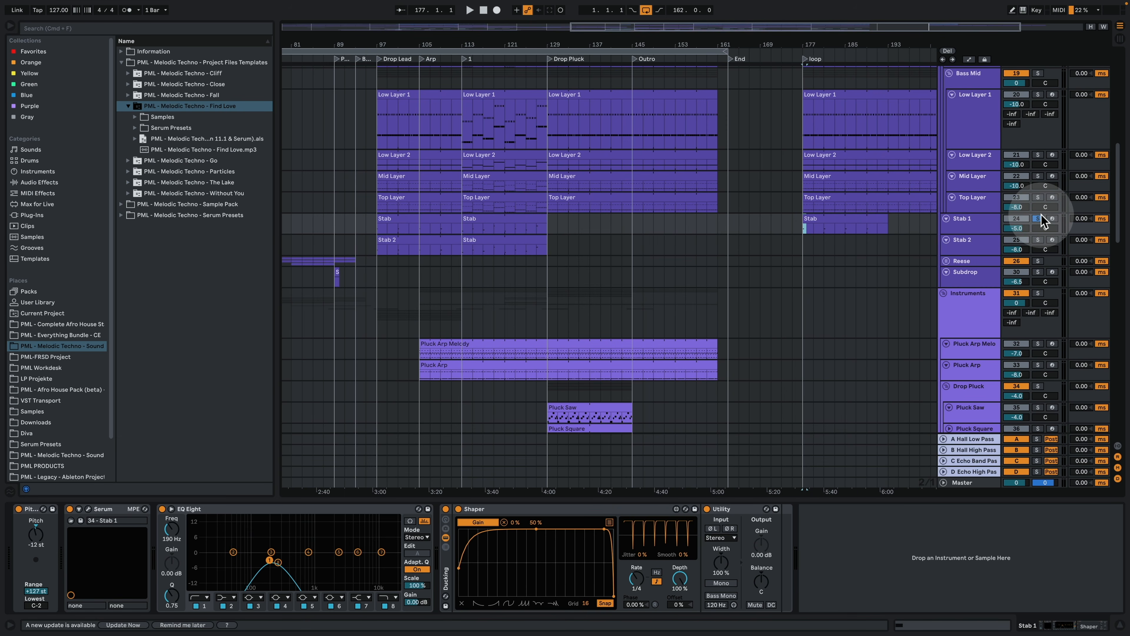
- Compare playback of the loop with Stab 1 unsoloed and soloed
left_click(1038, 217)
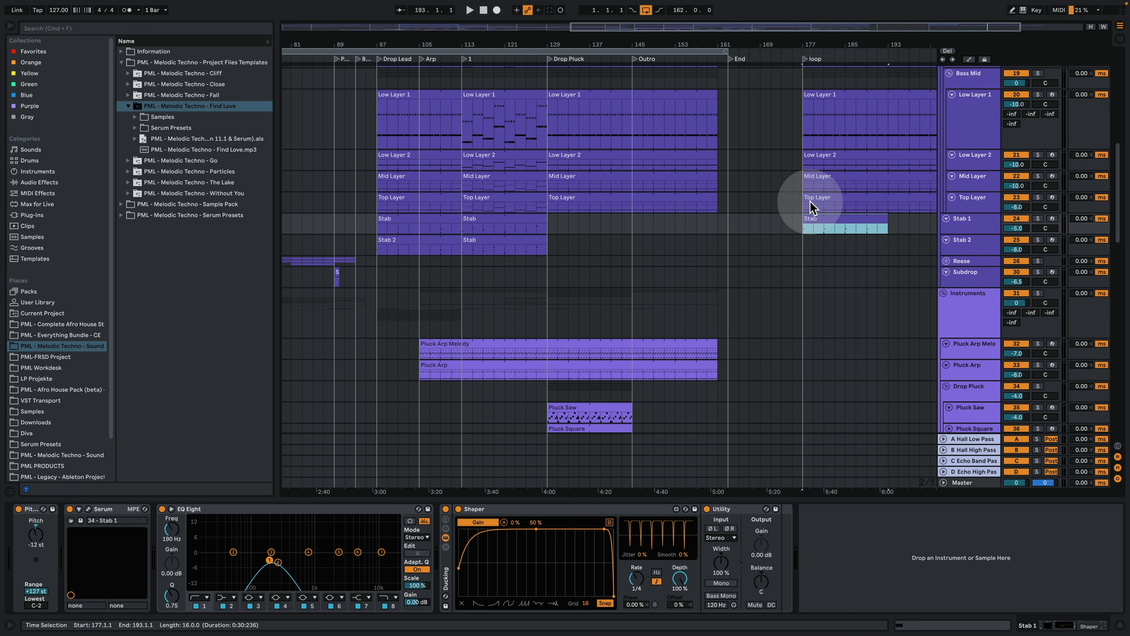
key("space")
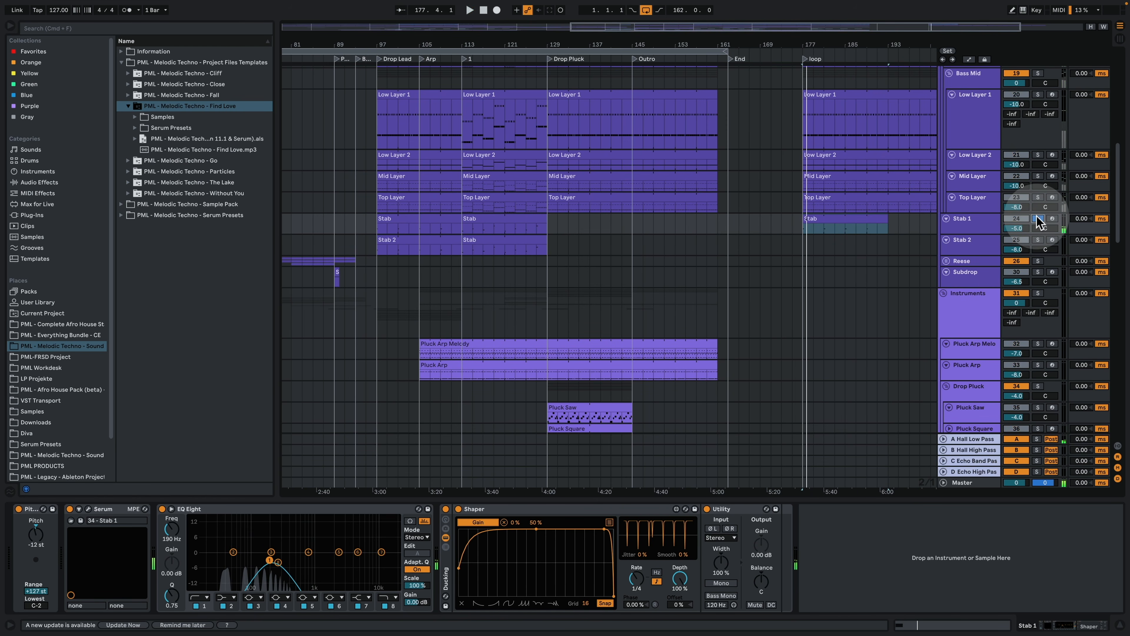
left_click(1037, 218)
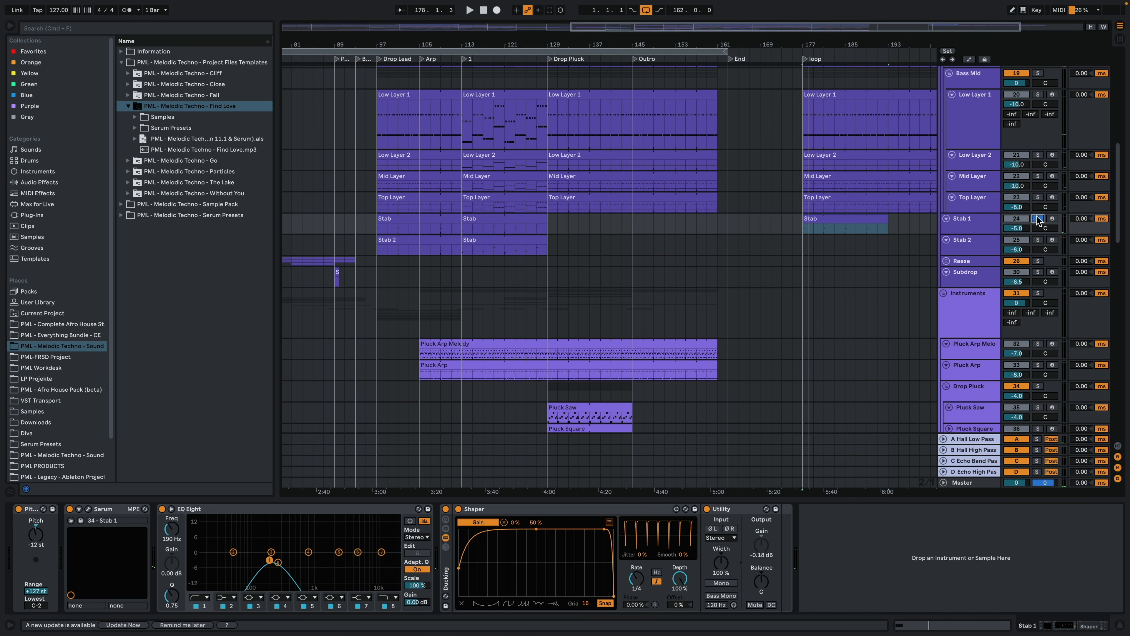
- Examine the Stab 1 Serum patch's oscillators, filter and envelopes 1 and 2 during playback, and close the synth window
left_click(89, 510)
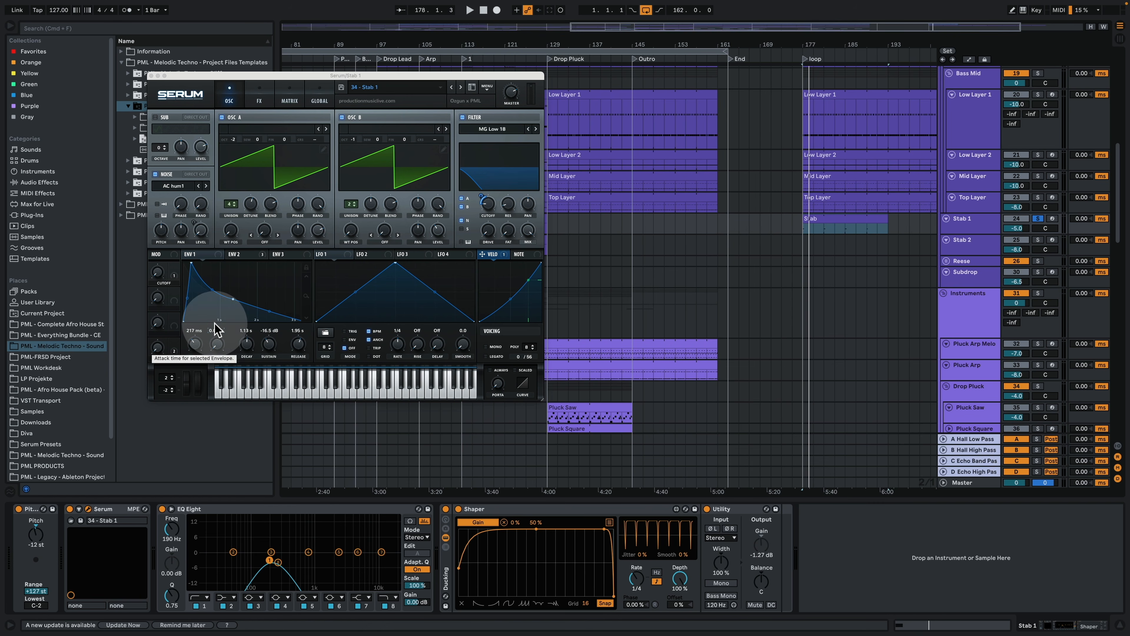
key("space")
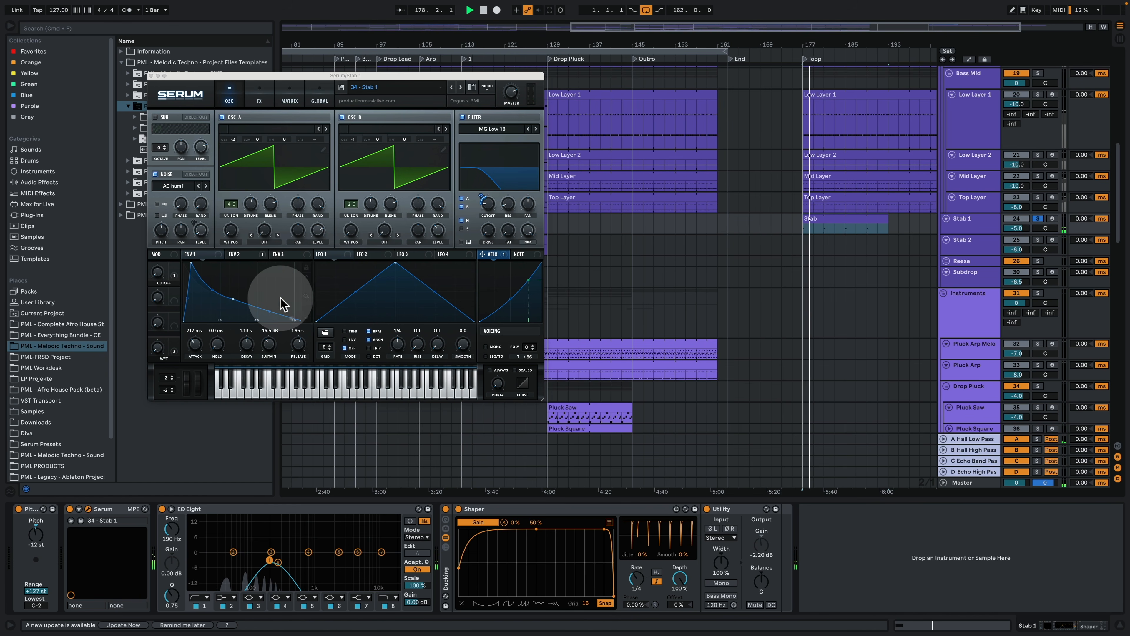
left_click(243, 256)
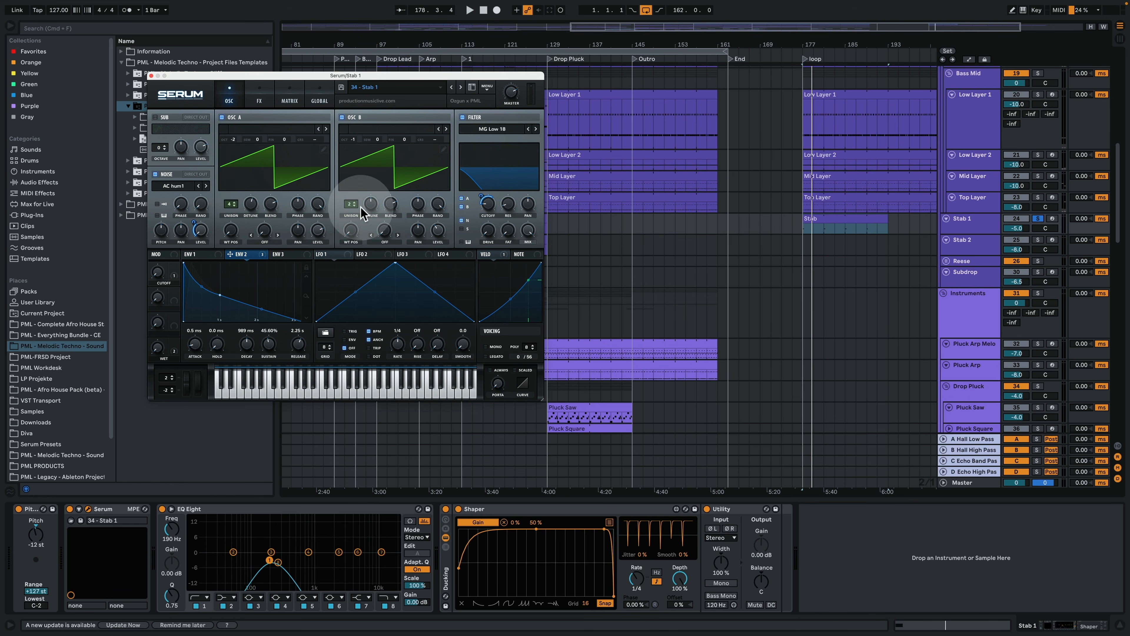
left_click(157, 76)
- Copy the Drop Lead section's Stab 2 clip to the loop section at bar 177, solo the Stab 2 track and audition it
left_click(494, 238)
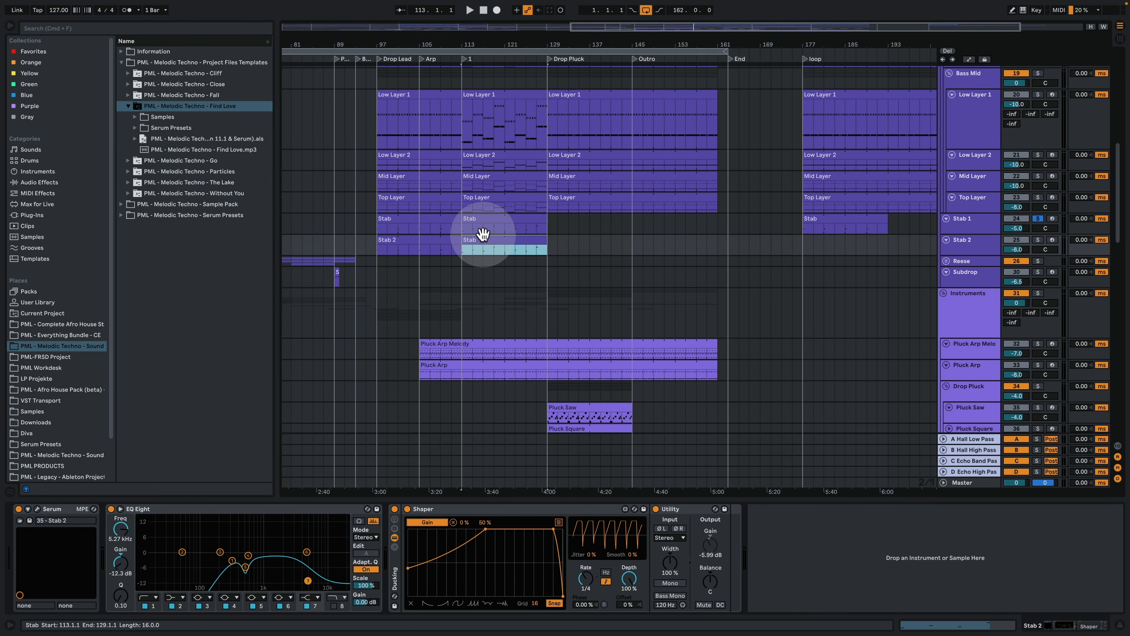
left_click_drag(486, 239, 826, 243)
left_click_drag(403, 241, 830, 244)
left_click(1038, 240)
key("space")
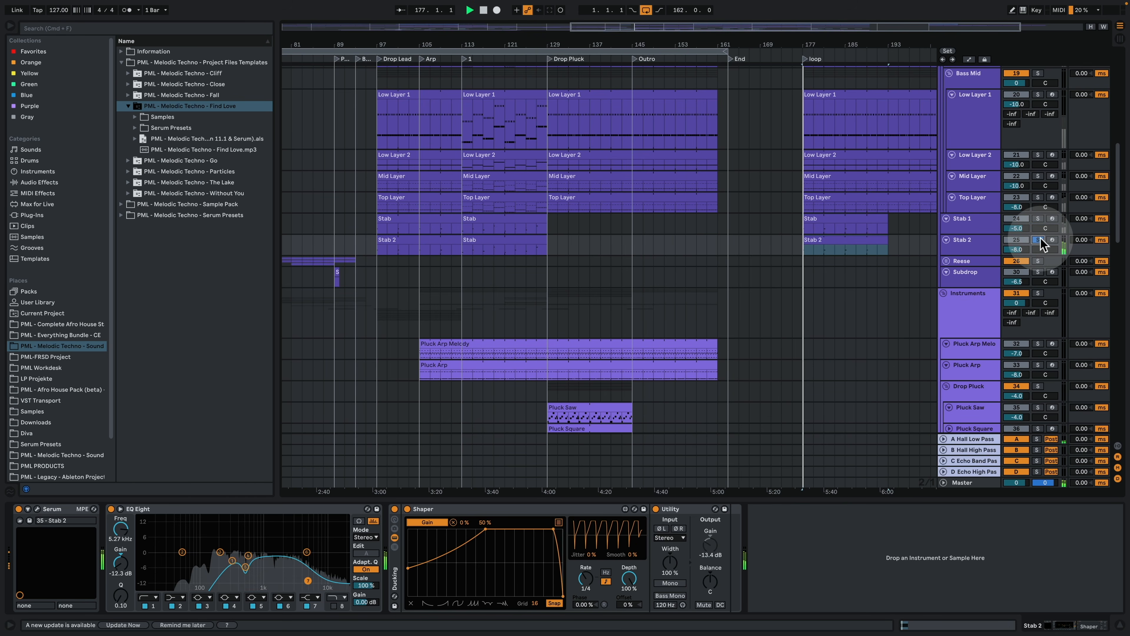
key("space")
- Inspect the device chains of Stab 1 and Stab 2, play both stabs together, and listen to Stab 2 alone
left_click(813, 243)
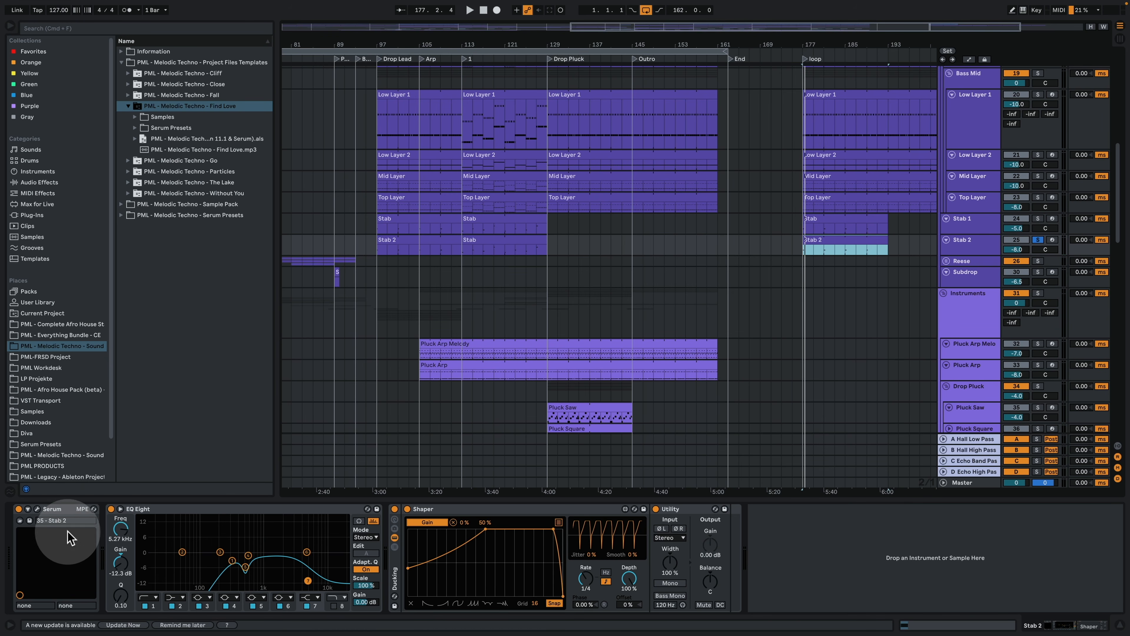
left_click(970, 222)
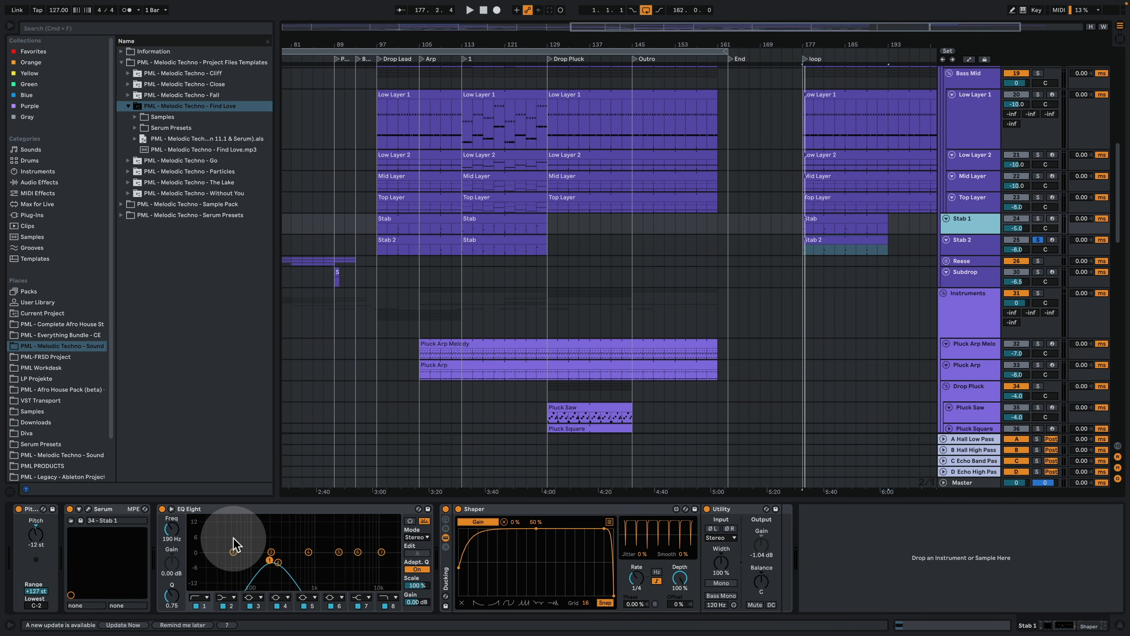
scroll(883, 253, "up", 2)
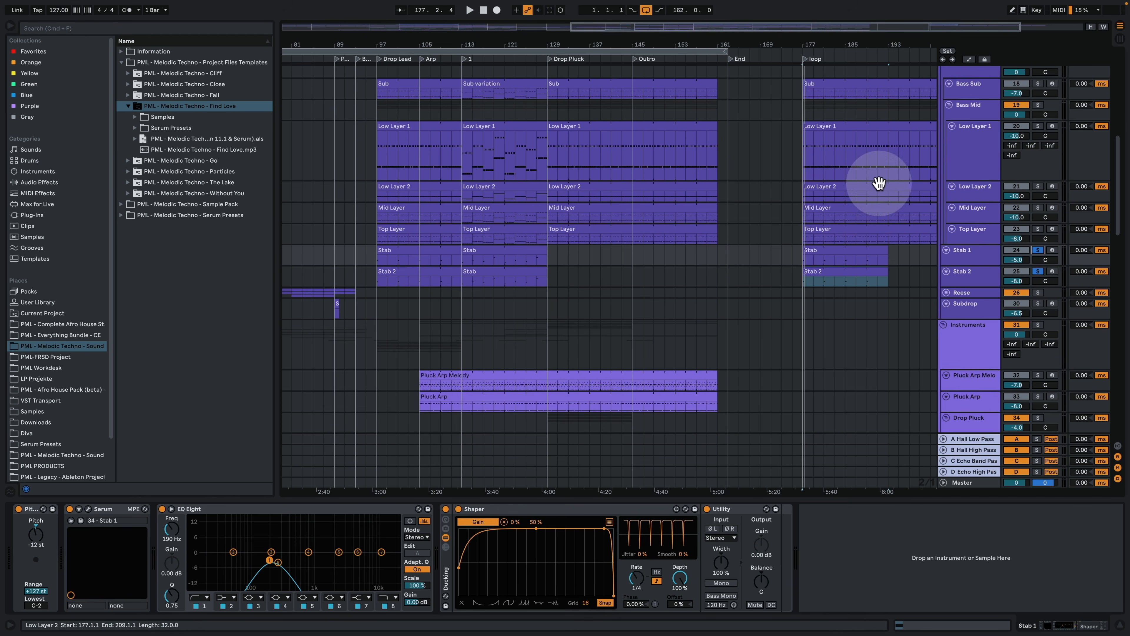
key("space")
left_click(833, 272)
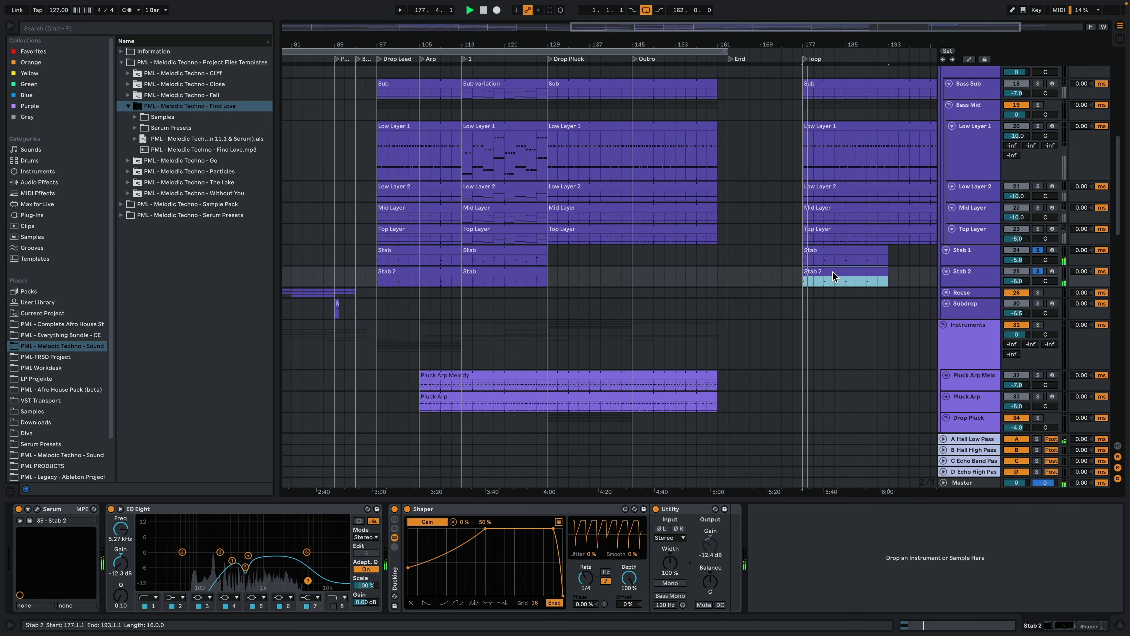
left_click(1038, 271)
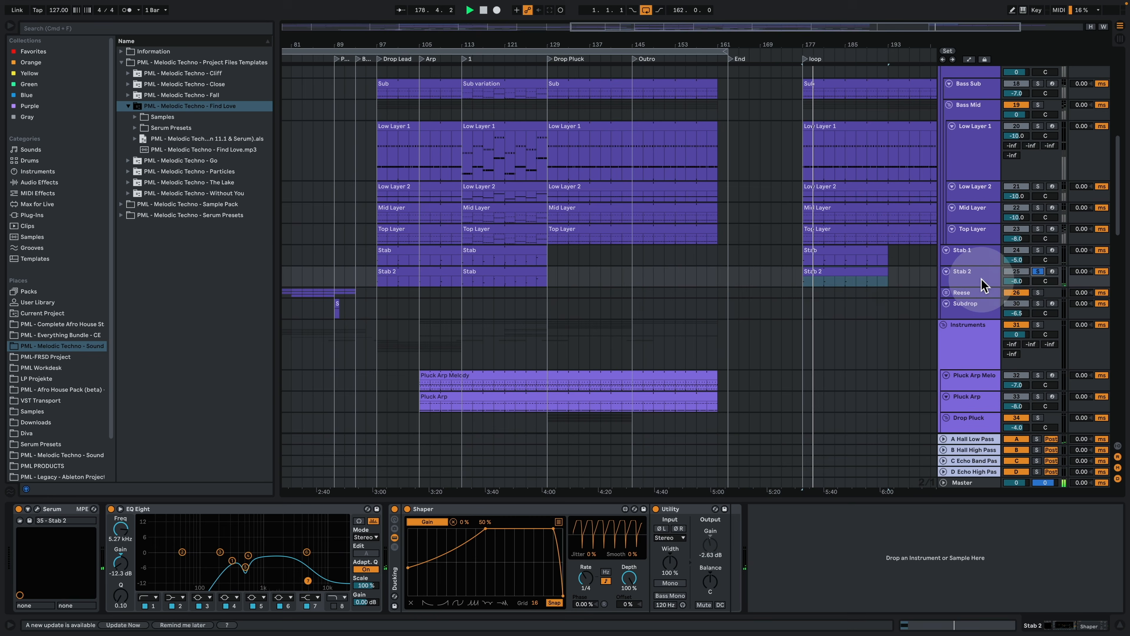
- Examine the Stab 2 clip's MIDI note and its Serum patch, including oscillator B's Prime wavetable in 3D, and start playback
double_click(820, 270)
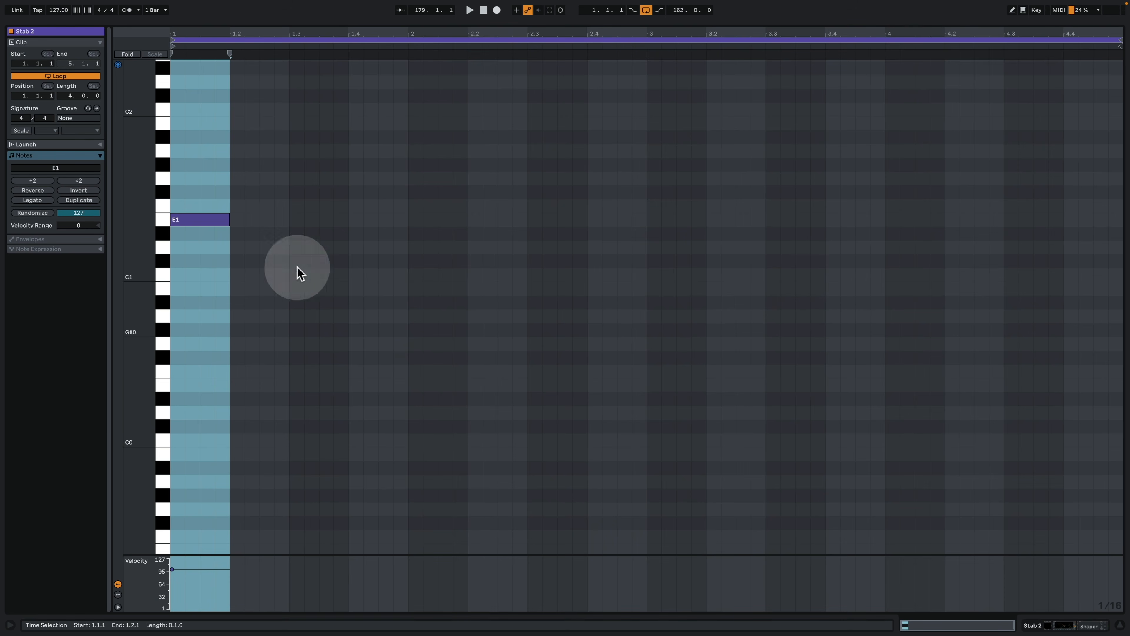
left_click(1062, 625)
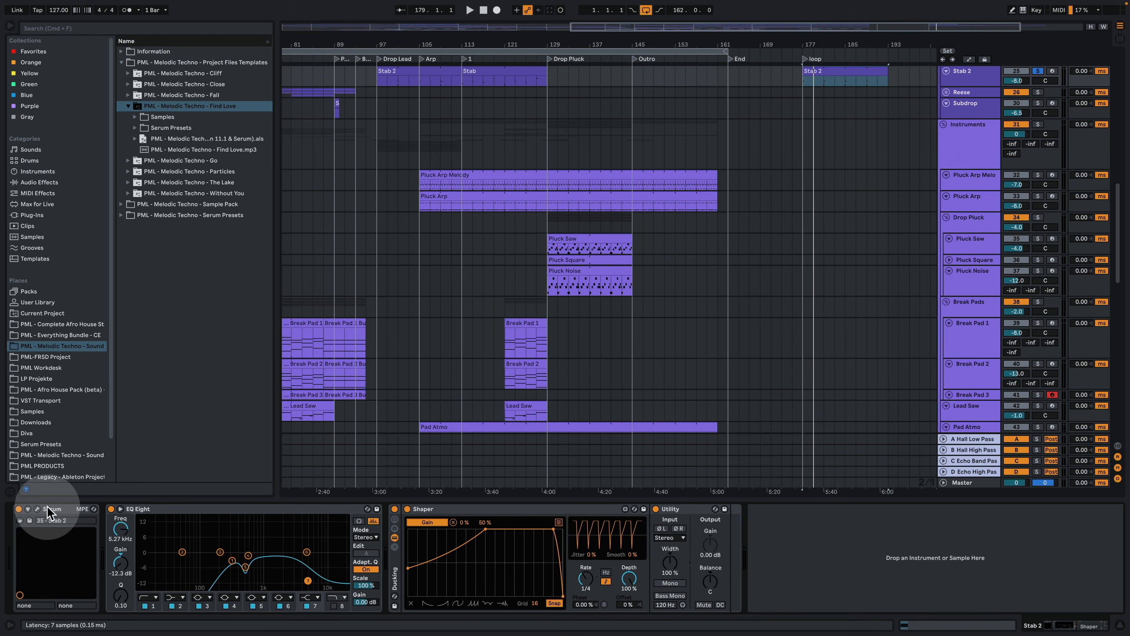
left_click(37, 509)
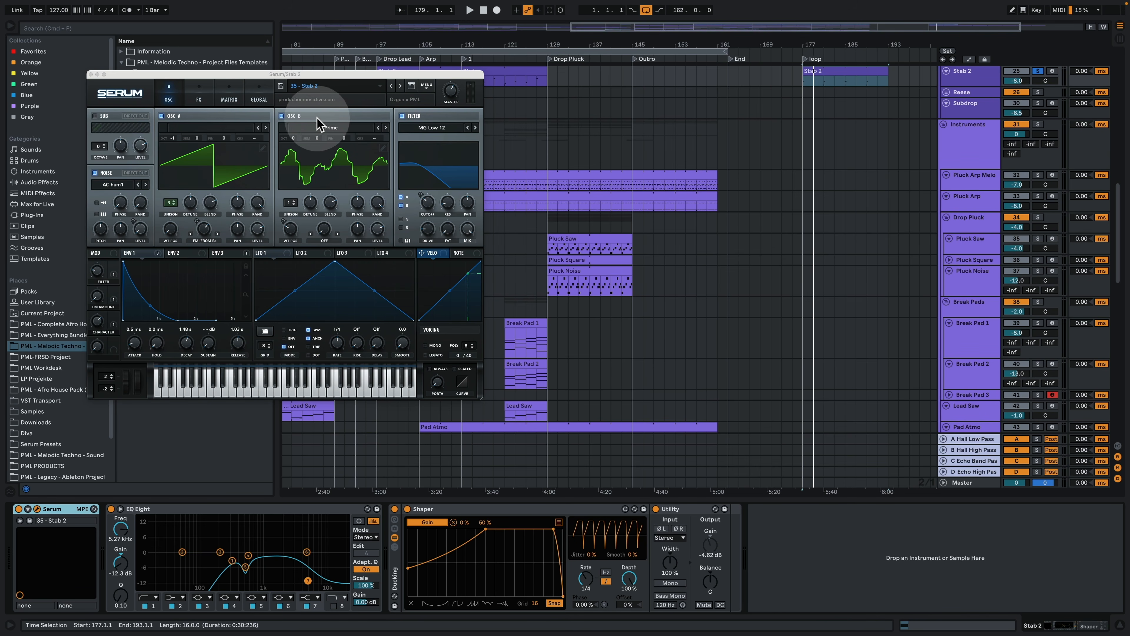
left_click(356, 168)
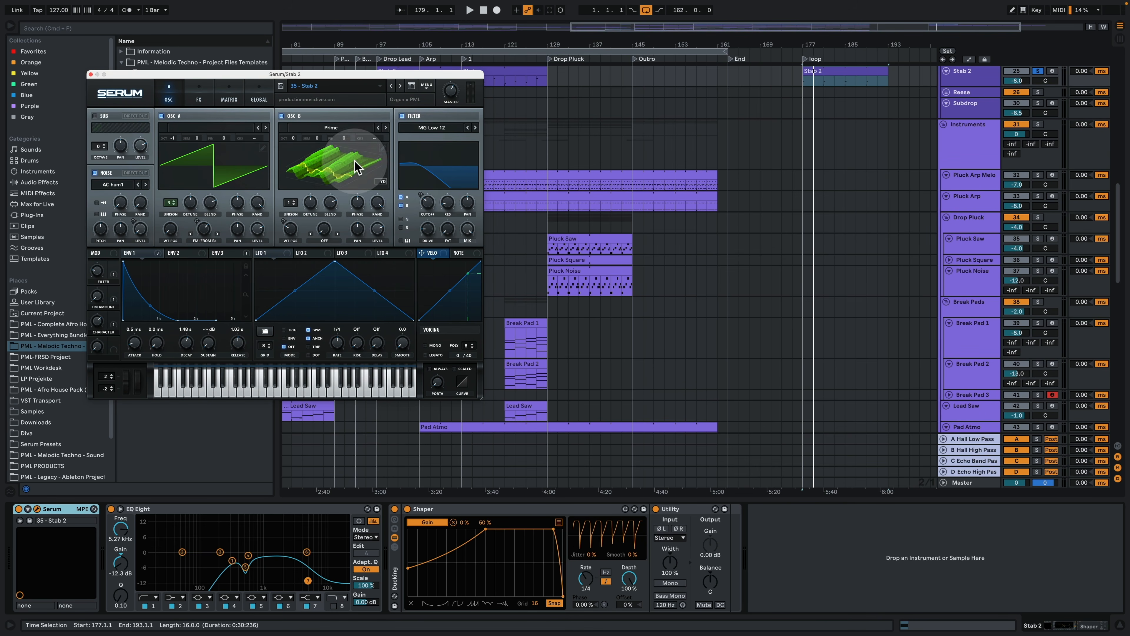
key("space")
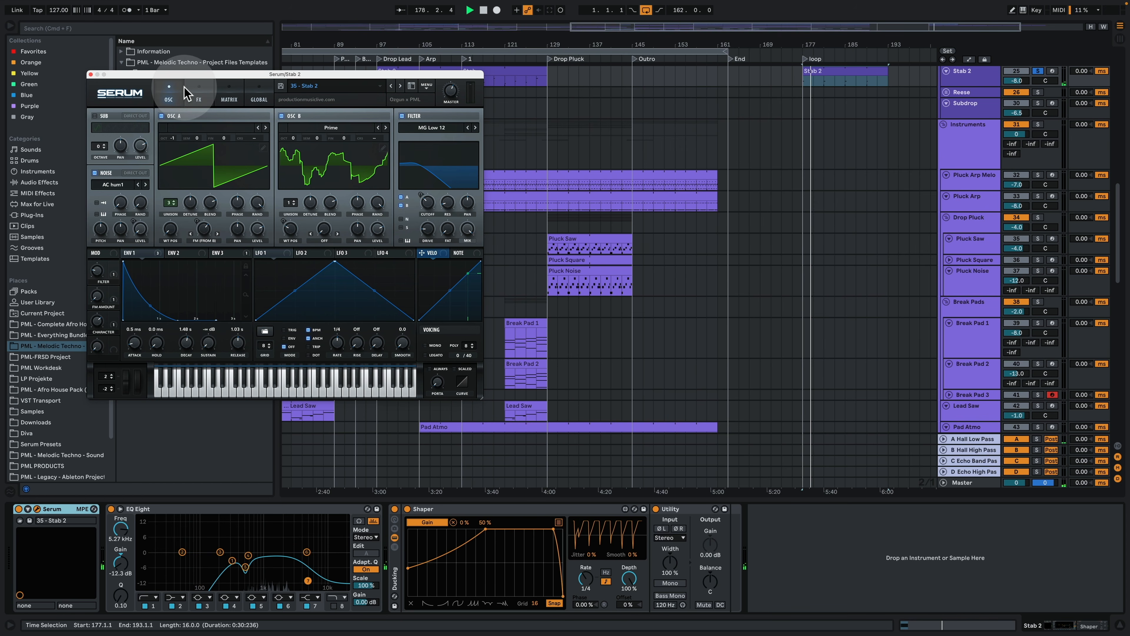
- Review the Stab 2 patch's effects rack and modulation matrix during playback, stop the playback and close the synth window
left_click(191, 95)
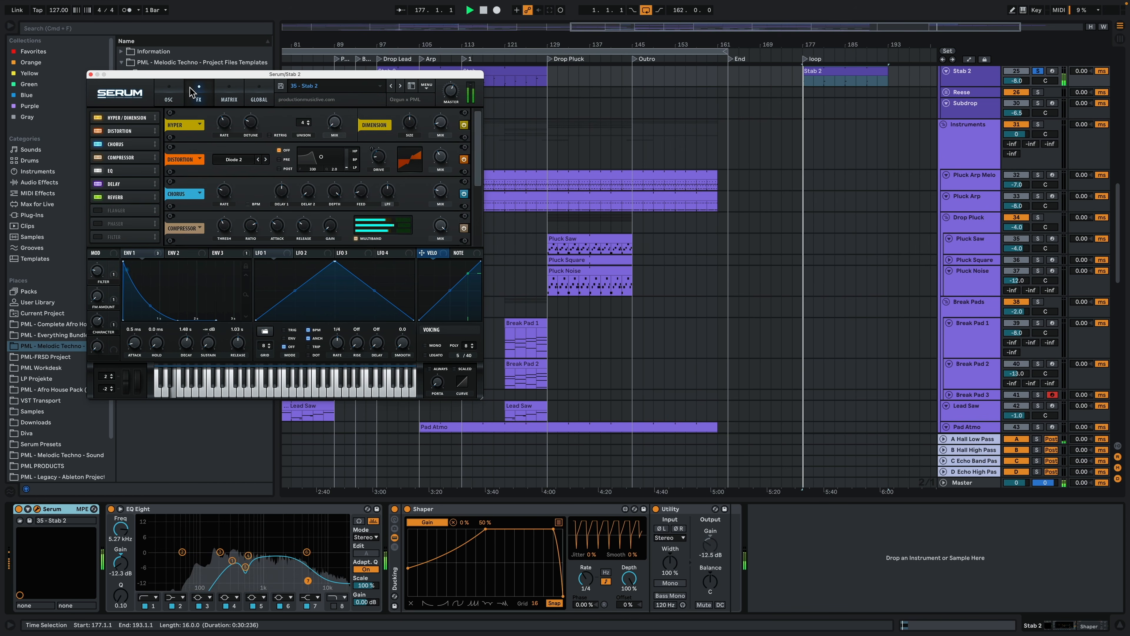
left_click_drag(478, 165, 472, 236)
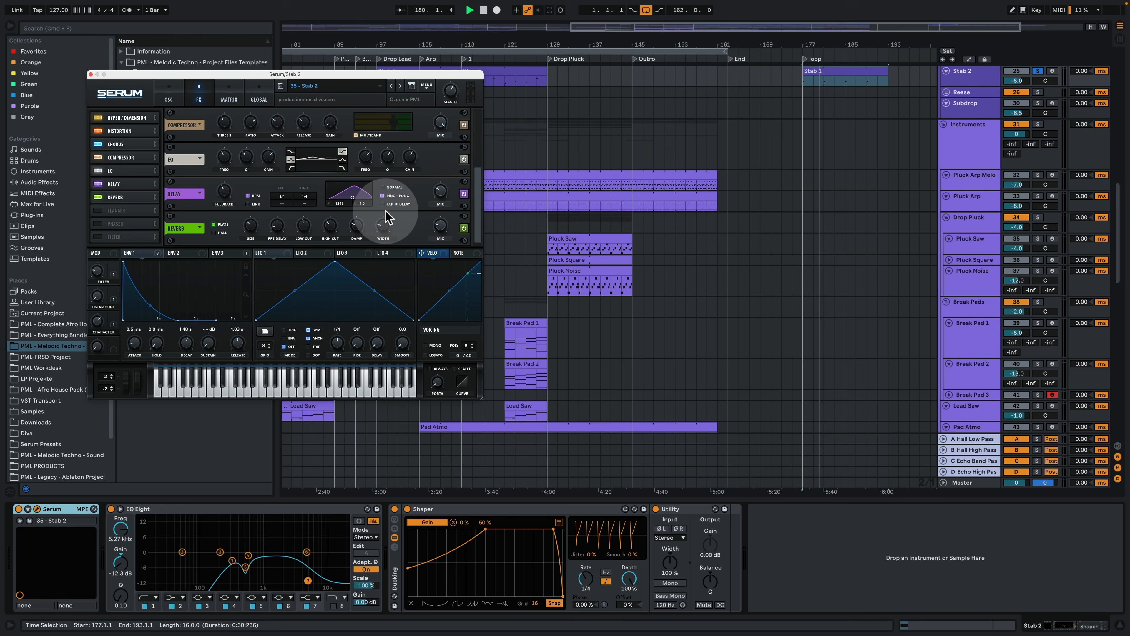
left_click(229, 94)
left_click(186, 88)
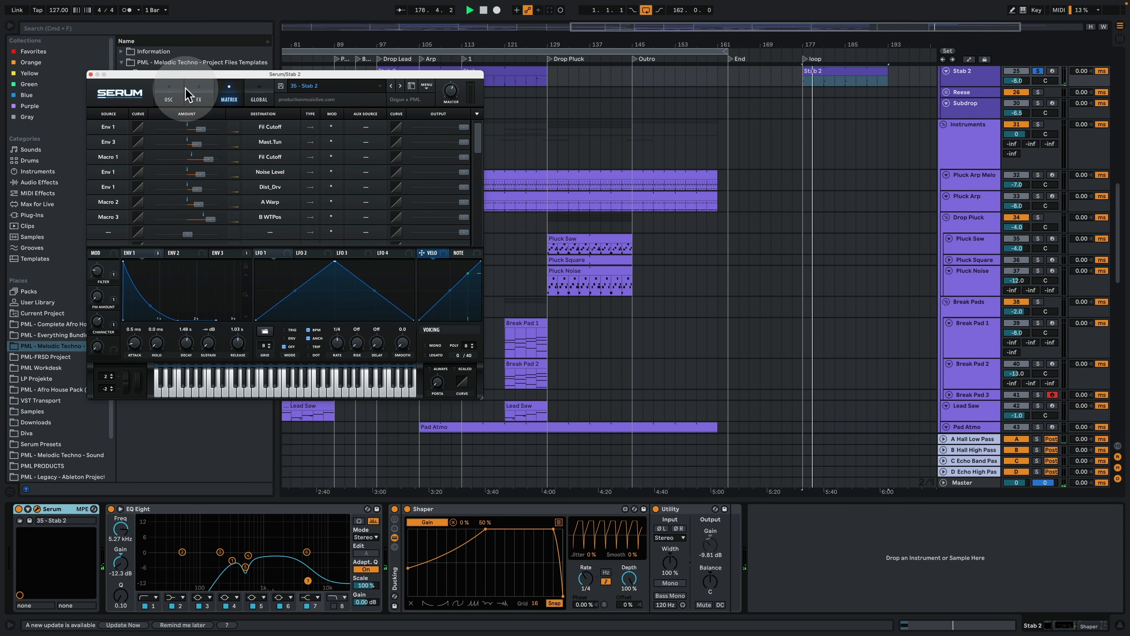
left_click(175, 89)
key("space")
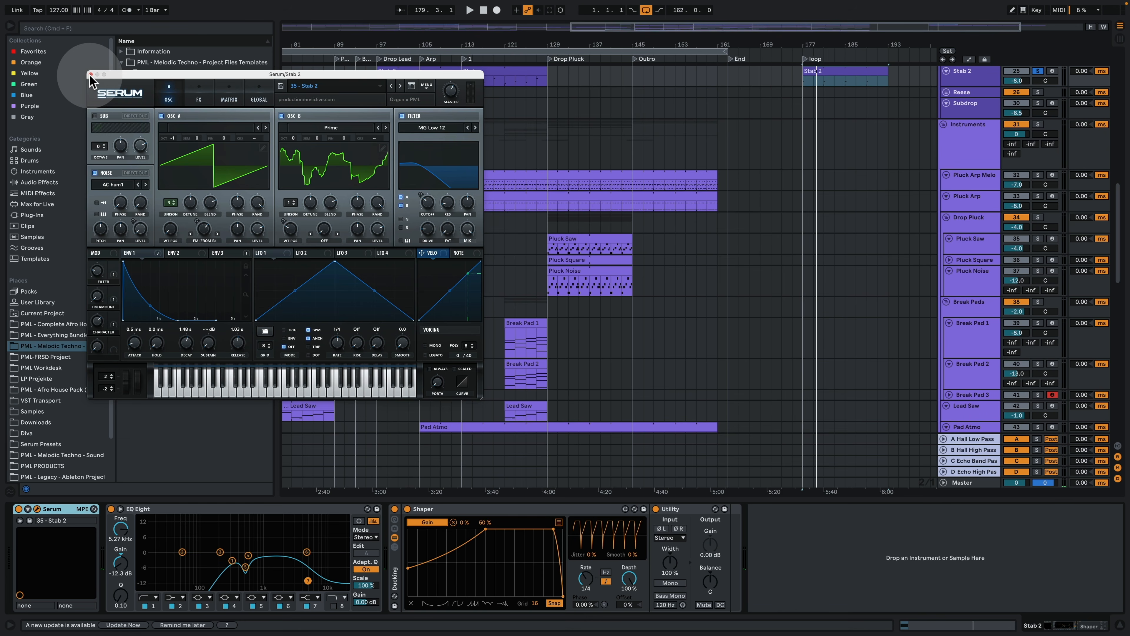
left_click(91, 75)
scroll(908, 264, "up", 5)
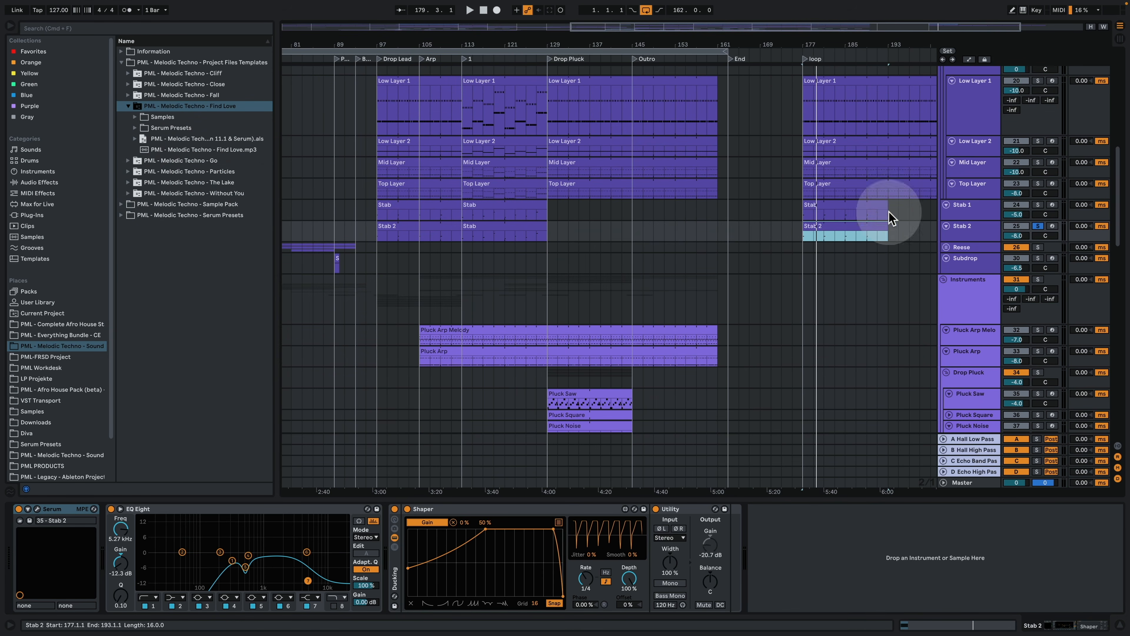
- Unsolo Stab 2, copy the Arp section's Pluck Arp Melody clip to the loop section at bar 177, and audition it soloed
left_click(1039, 226)
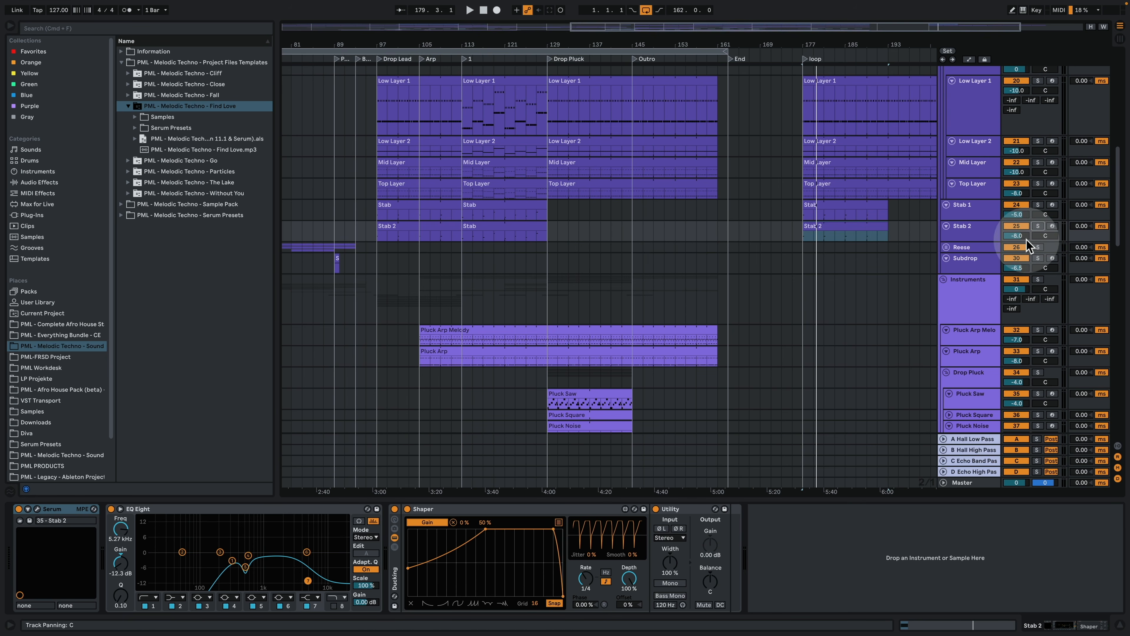
scroll(957, 289, "up", 2)
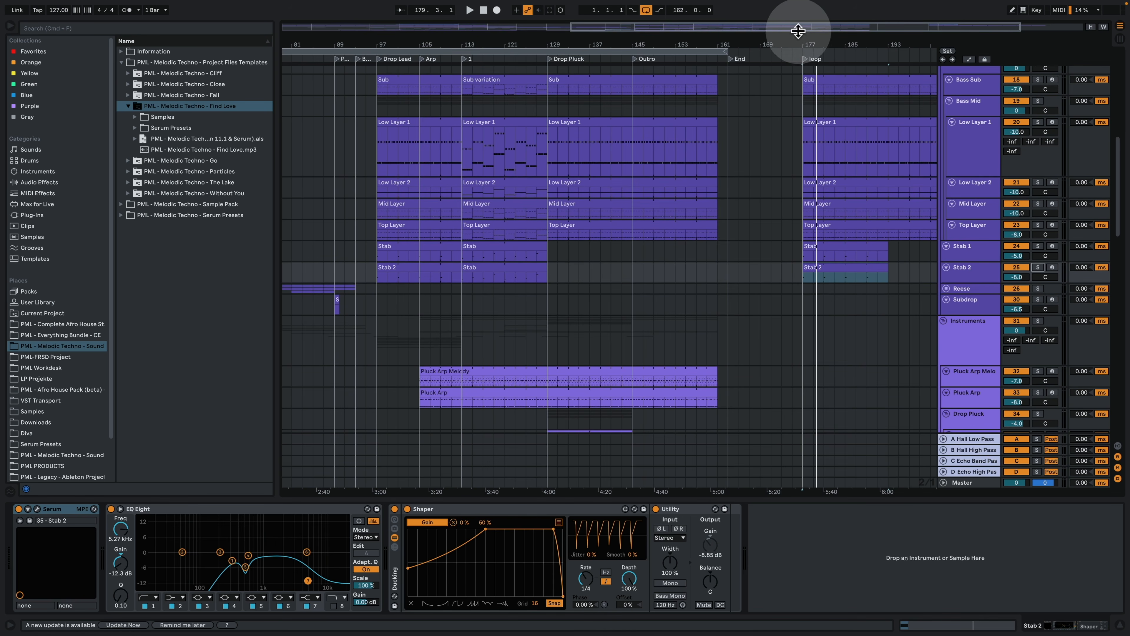
left_click_drag(815, 42, 807, 38)
scroll(801, 305, "down", 3)
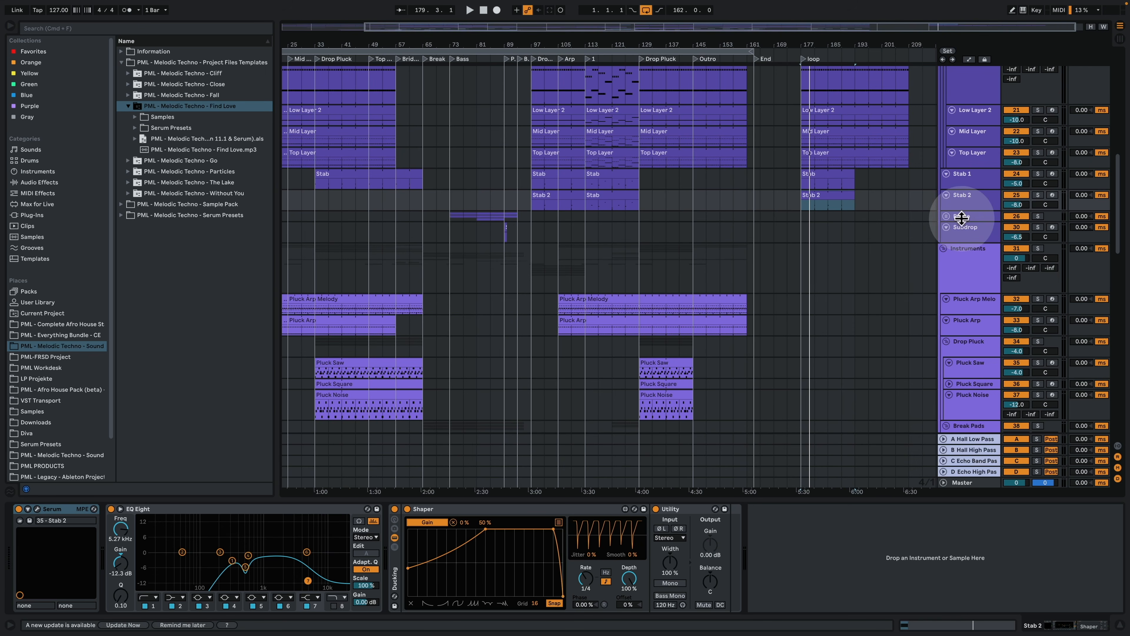
left_click(572, 301)
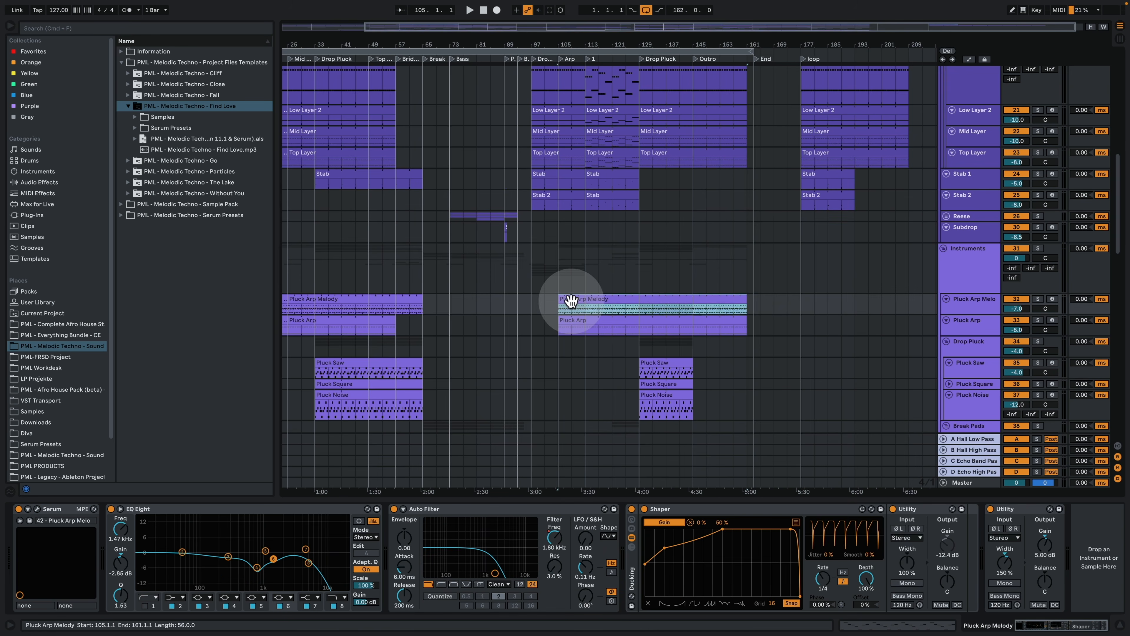
left_click_drag(571, 301, 812, 318)
key("space")
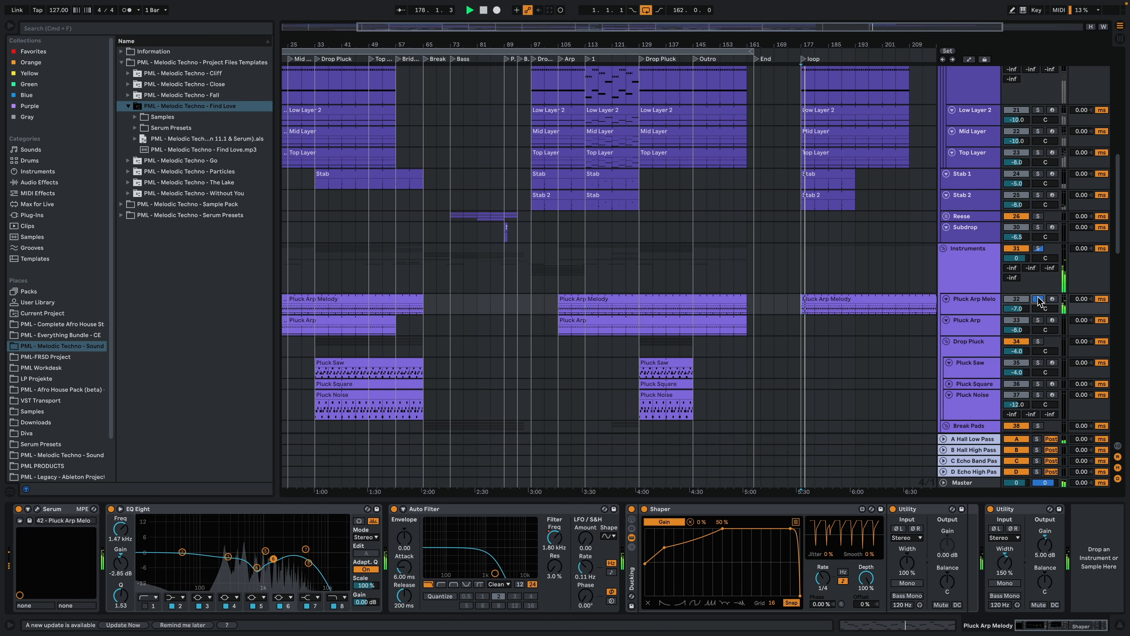
- Open the copied Pluck Arp Melody clip's MIDI notes, follow them during playback, and stop the playback
left_click(824, 301)
double_click(823, 298)
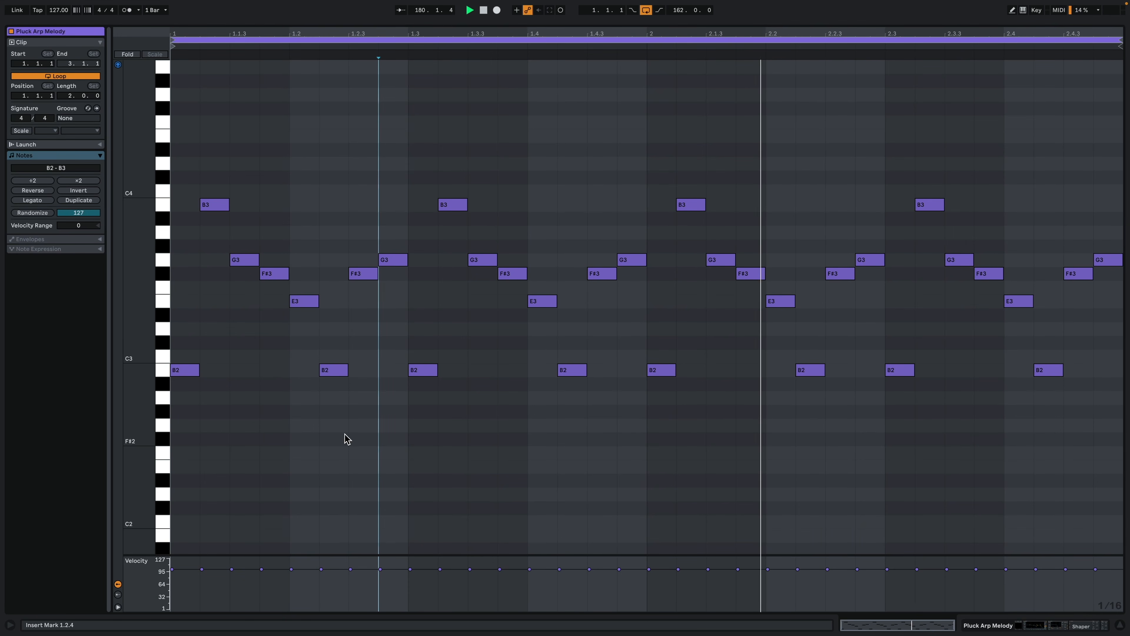
key("space")
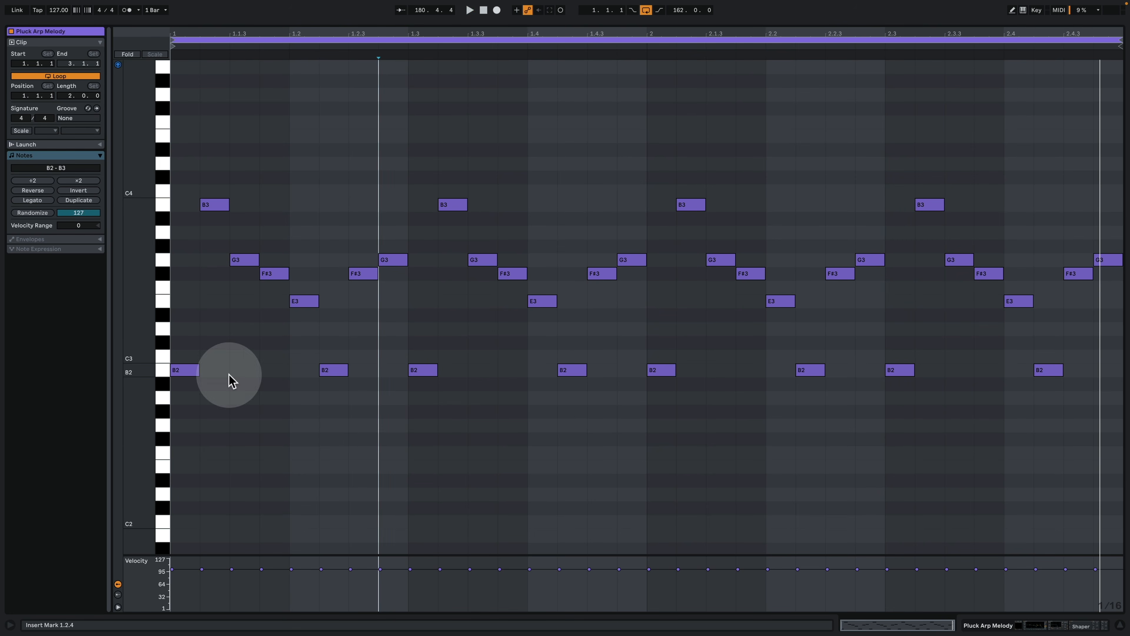
left_click(324, 358)
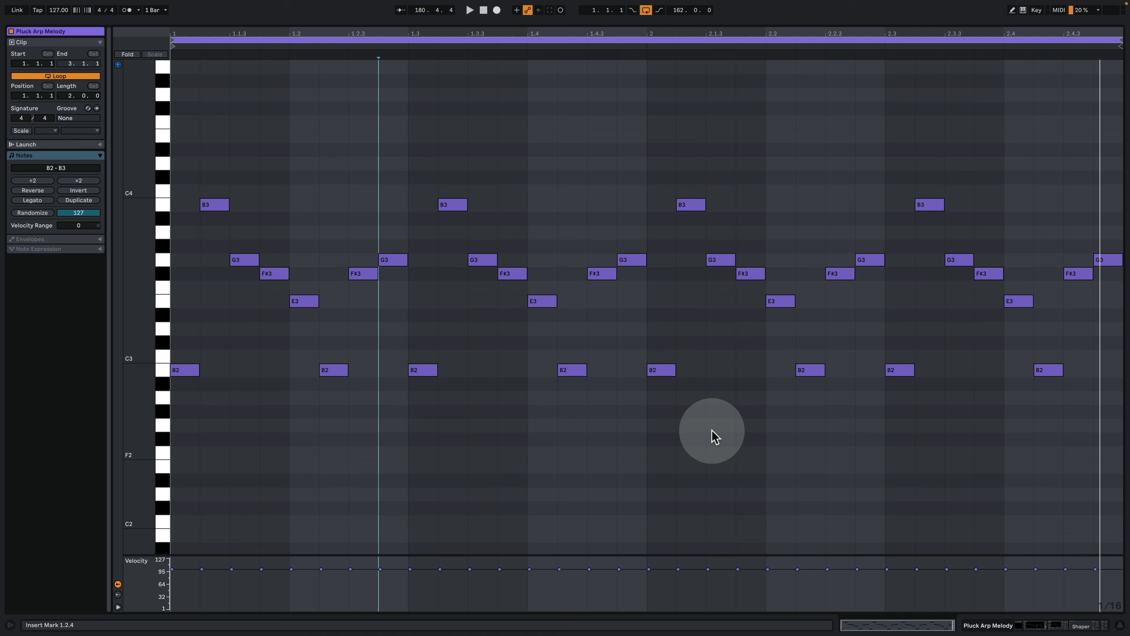
- Mark the first B2 note and the repeating arp pattern in the clip, and listen to the pattern again
left_click_drag(240, 416, 169, 349)
left_click(213, 170)
left_click_drag(214, 162, 908, 490)
key("space")
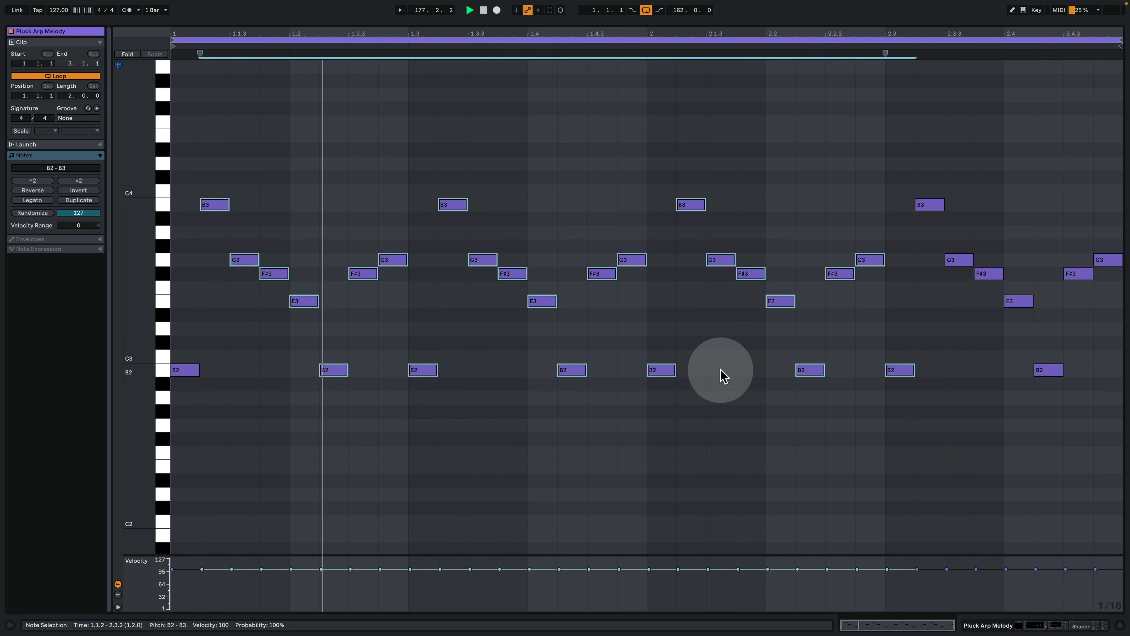
left_click(527, 450)
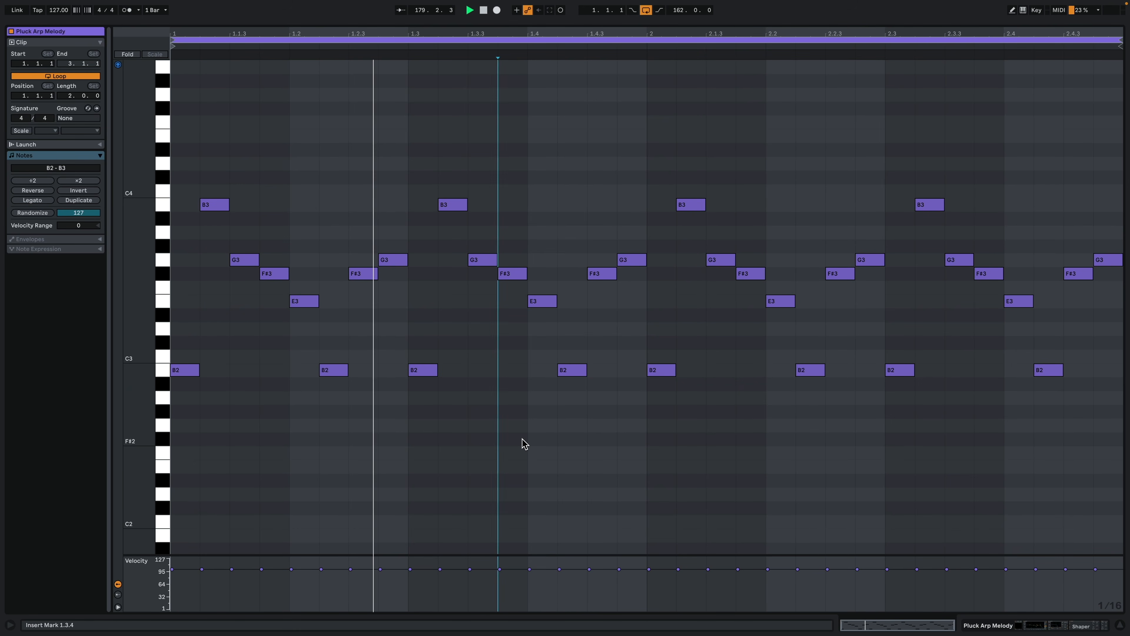
key("space")
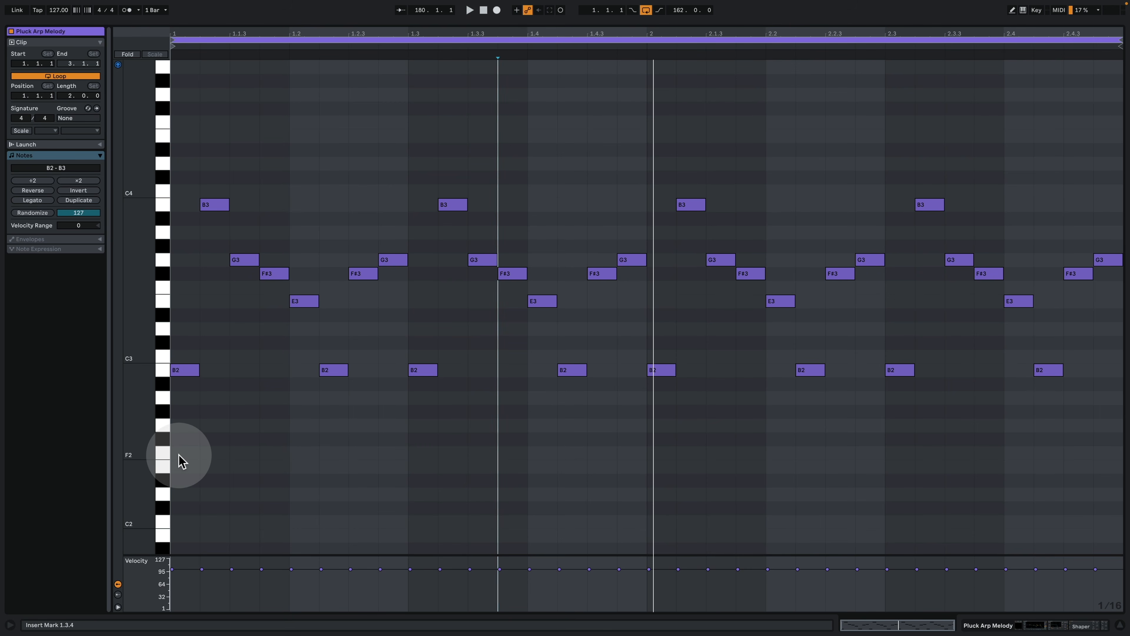
- Turn on E Minor scale highlighting, add an E2 note at the clip's start, and compare it with the B2 above
double_click(183, 467)
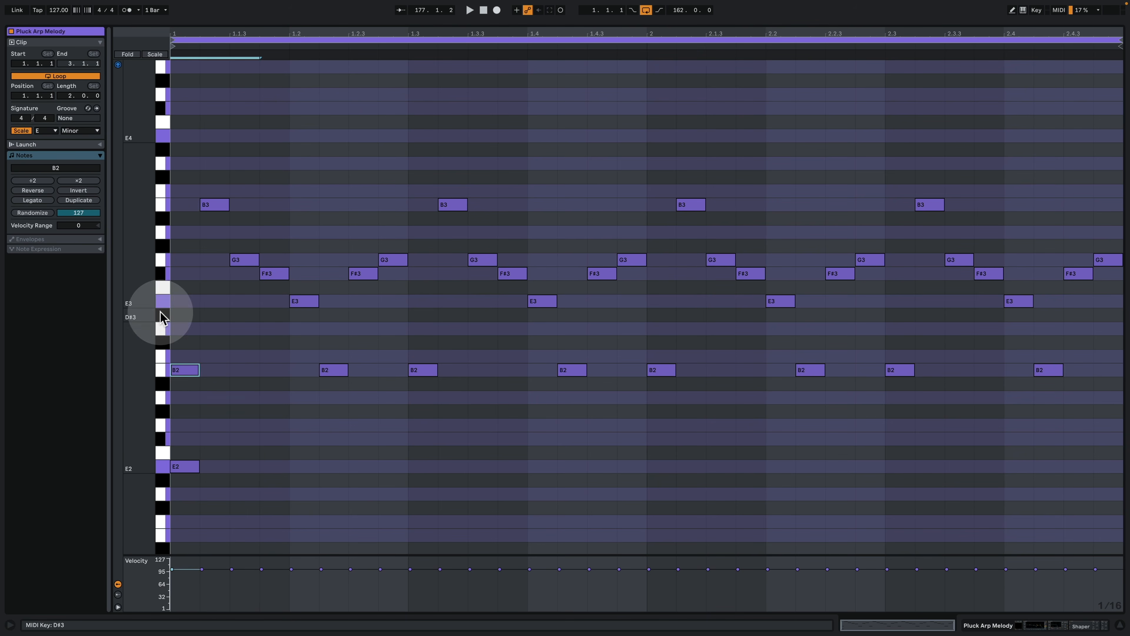
left_click_drag(227, 492, 158, 349)
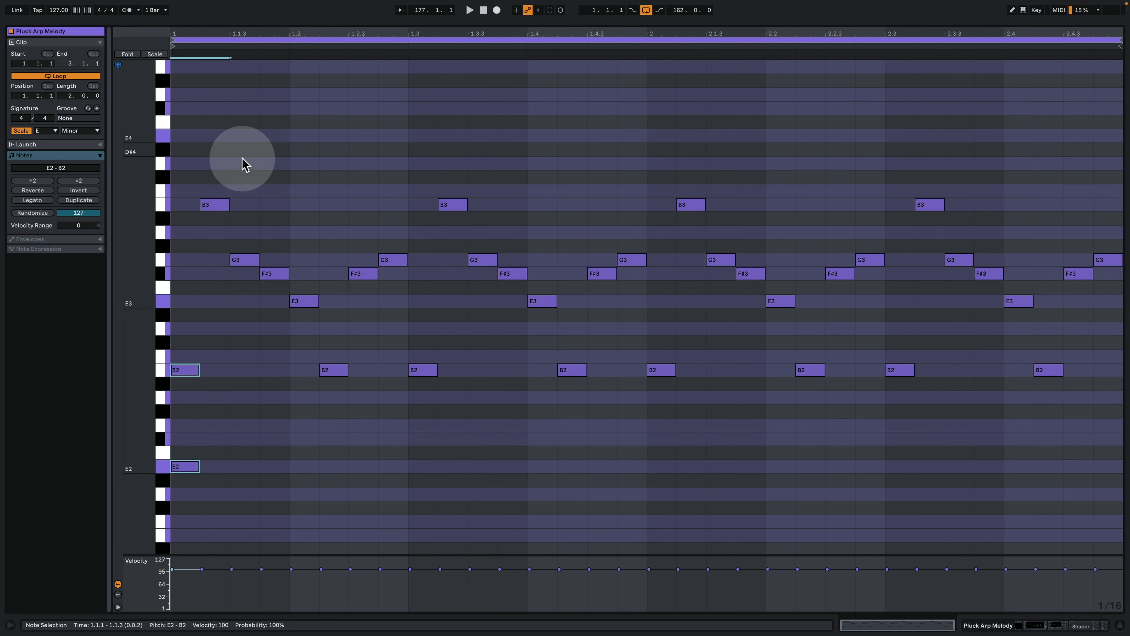
left_click_drag(248, 410, 202, 398)
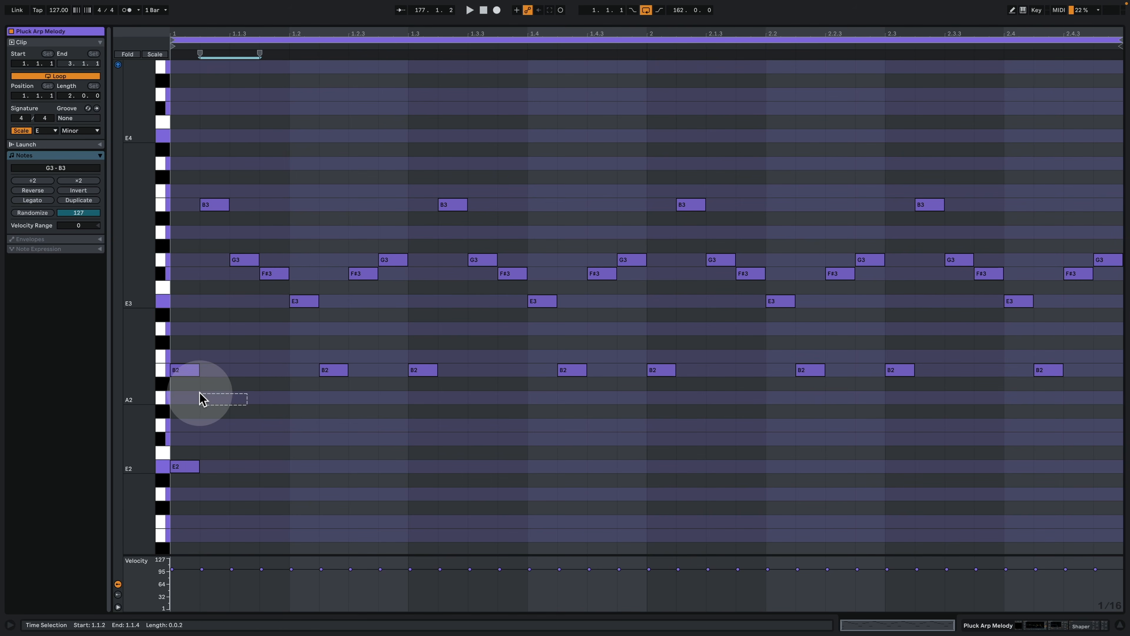
left_click(295, 152)
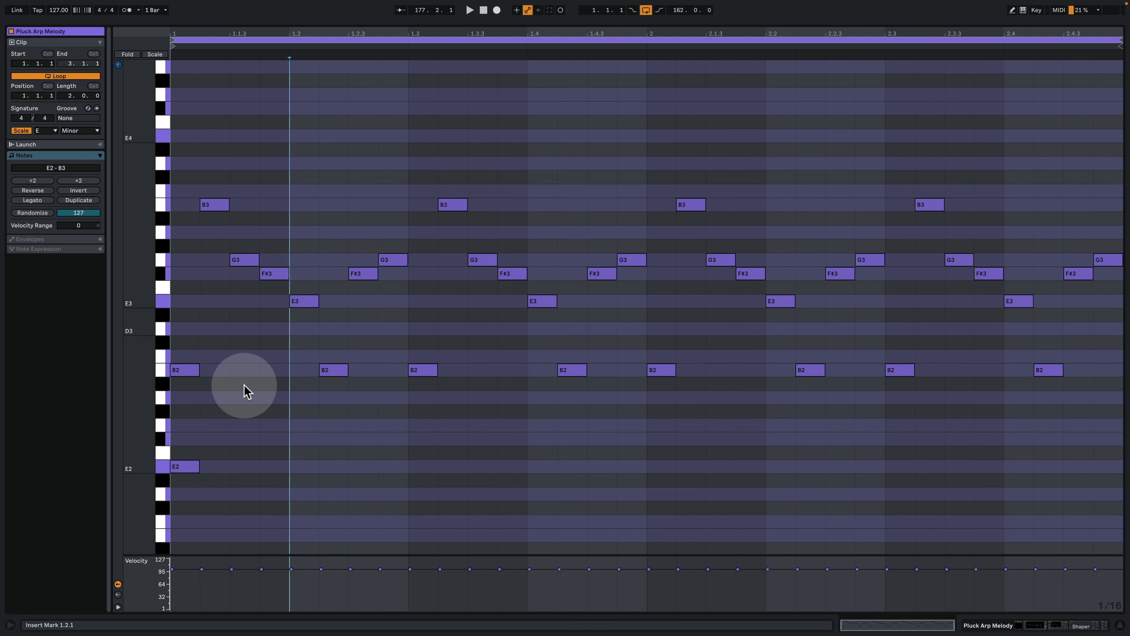
- Select the clip's B2 notes to compare them with the higher notes, and play the clip with the E2 note
left_click_drag(273, 404, 163, 348)
left_click(198, 165)
left_click_drag(198, 165, 1110, 209)
left_click_drag(1107, 351, 125, 420)
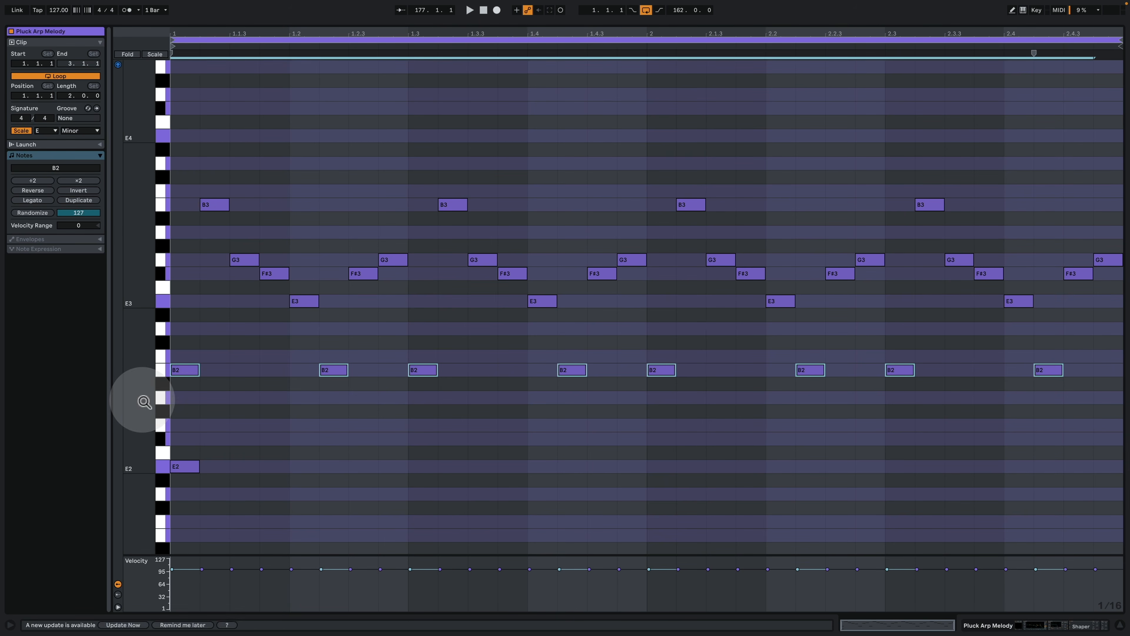
key("space")
- Compare the E2 note with the arp's E3, F#3 and G3 notes, and delete the E2 note from the clip's start
left_click_drag(280, 497, 173, 462)
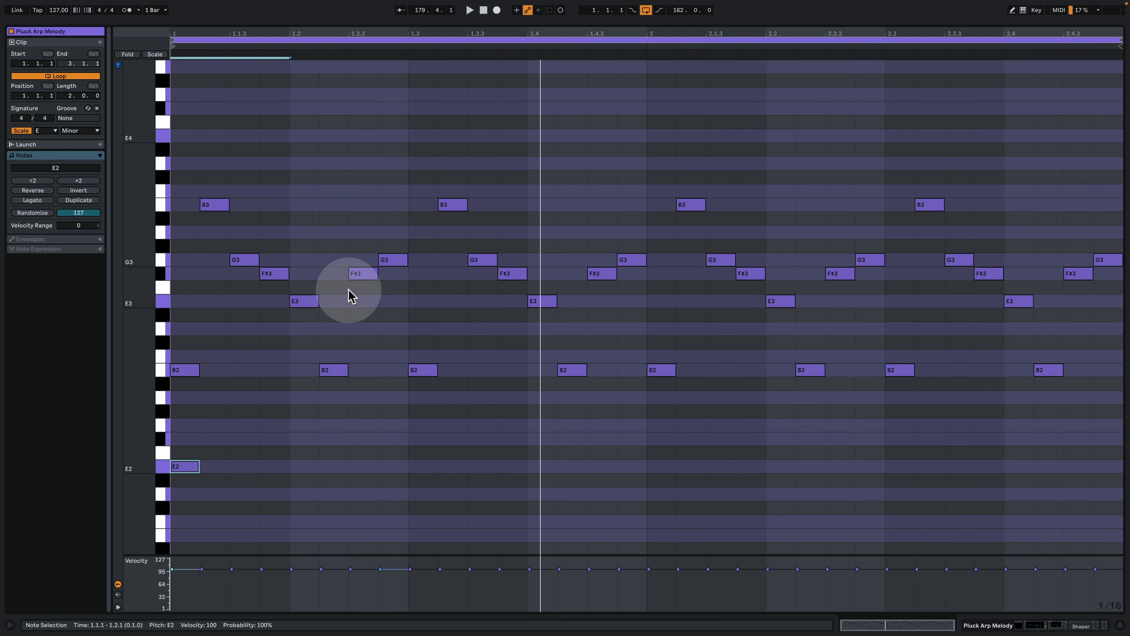
left_click(303, 302)
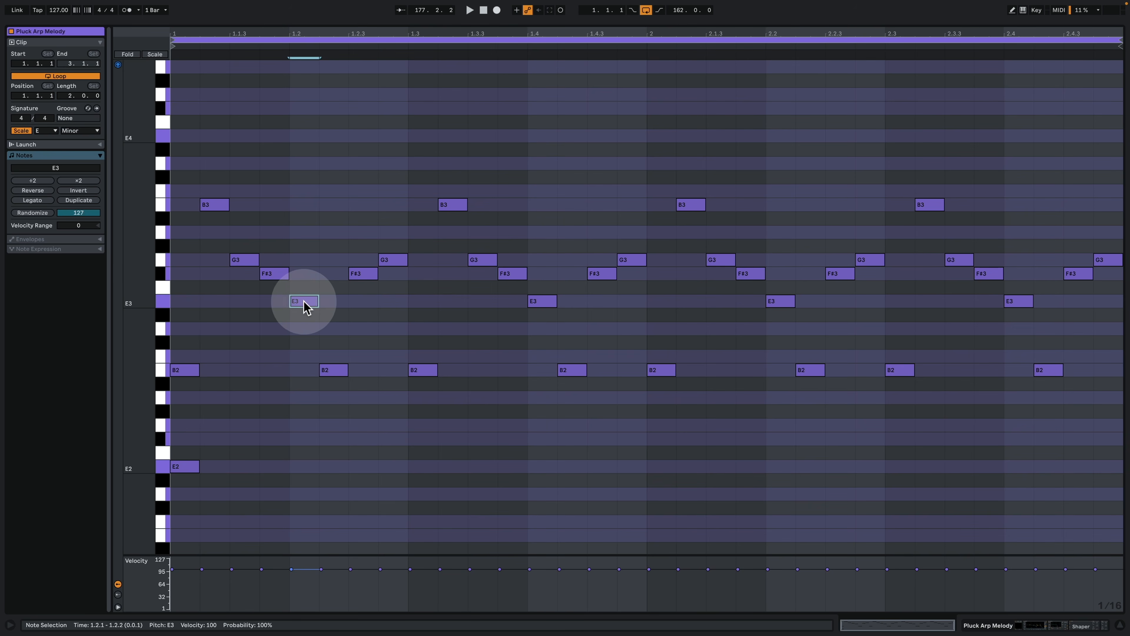
left_click(400, 262)
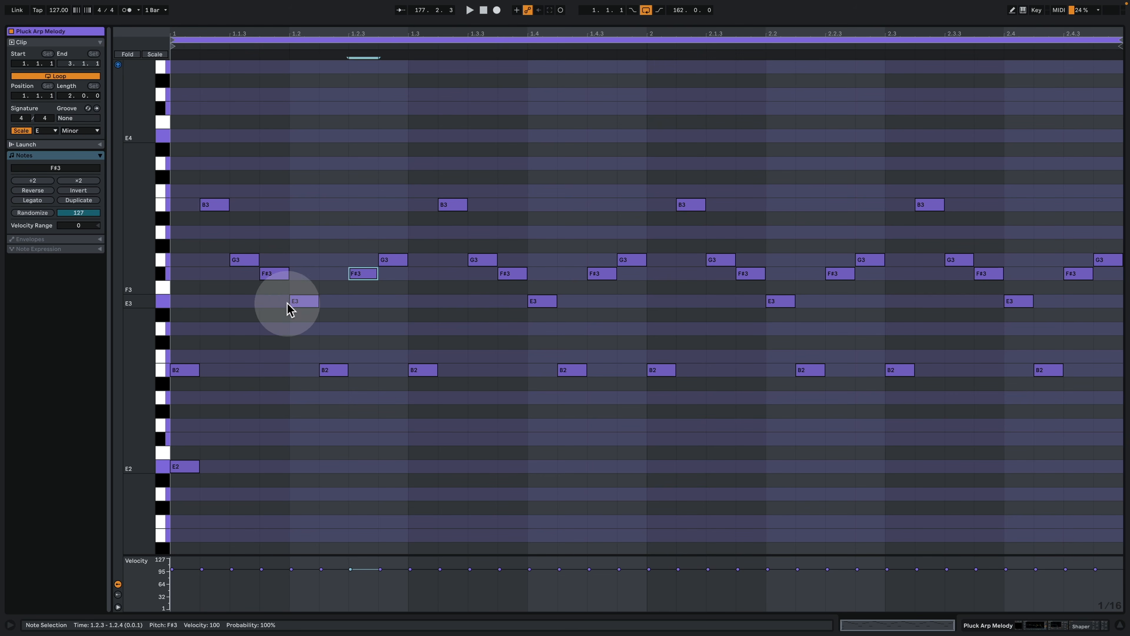
left_click_drag(259, 506, 165, 461)
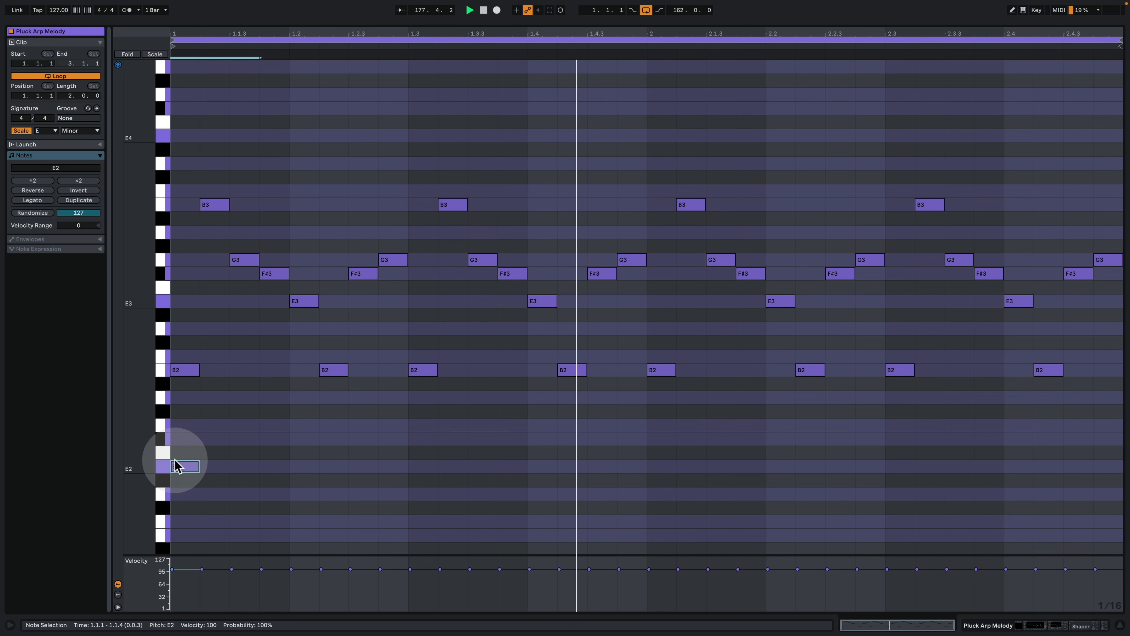
key("Delete")
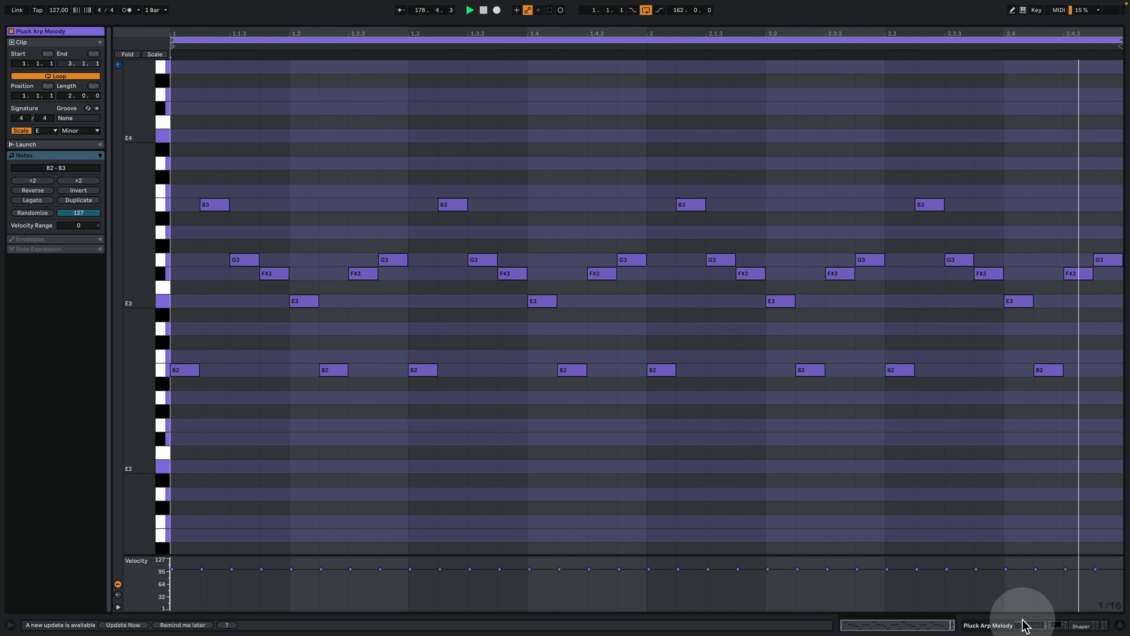
- Open the Pluck Arp Melody track's Serum patch and inspect its Basic Mini oscillator and envelopes 1 and 2
left_click(1026, 624)
scroll(752, 196, "up", 3)
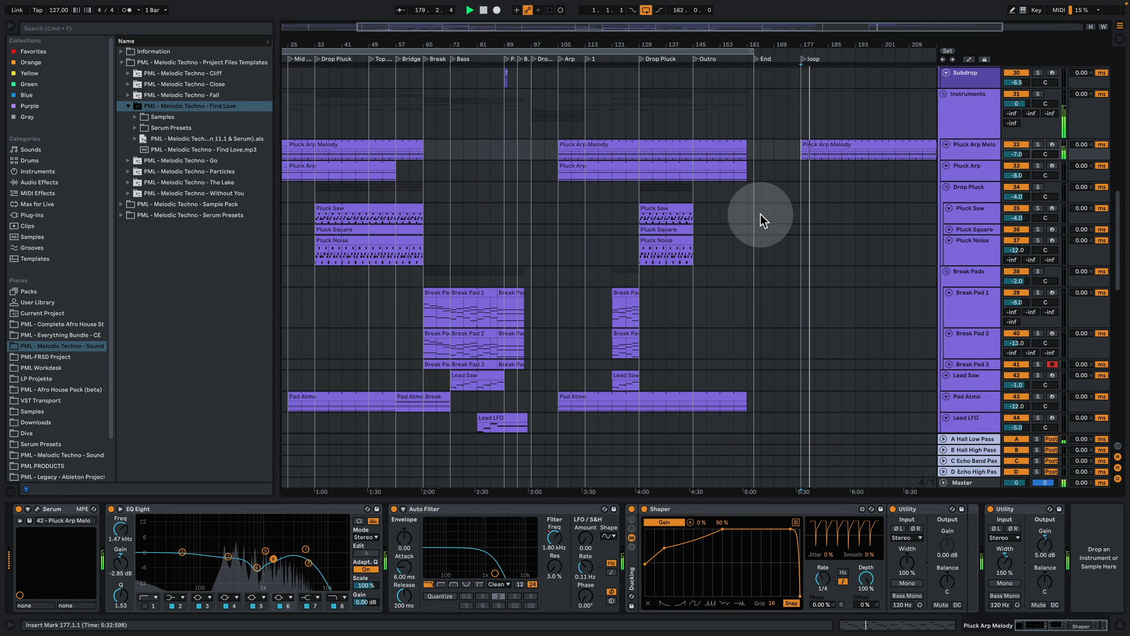
left_click(956, 149)
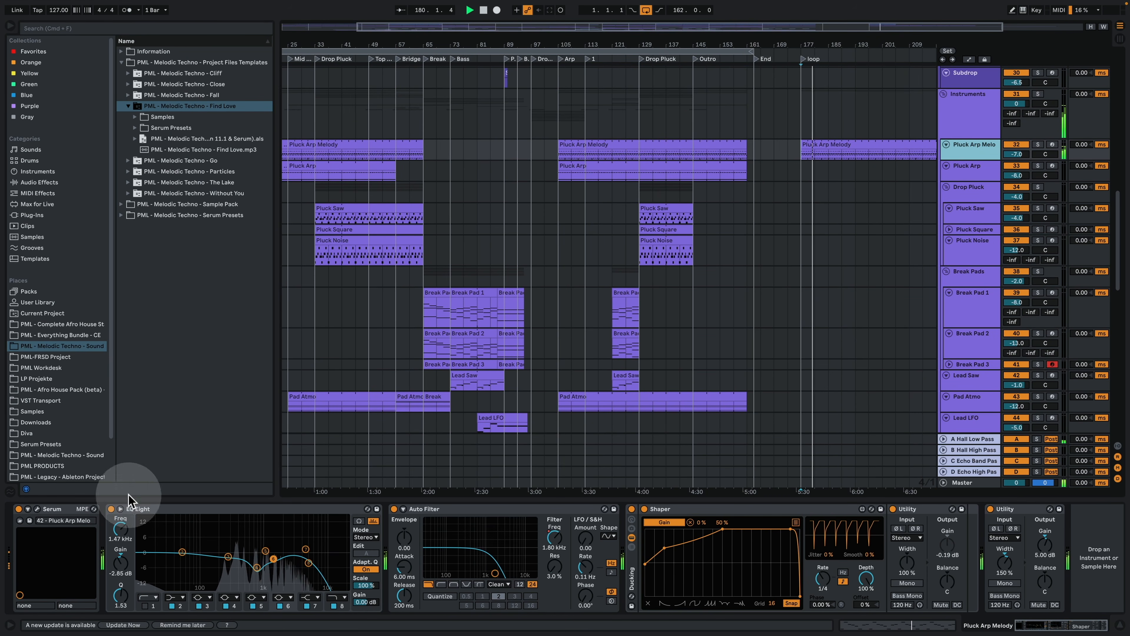
left_click(38, 510)
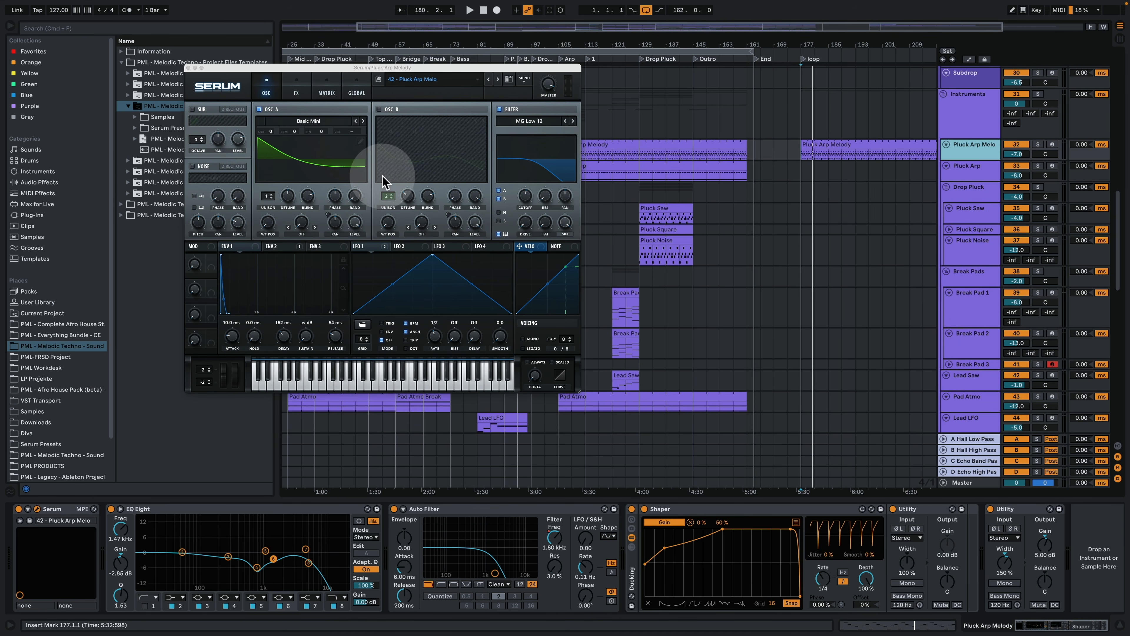
left_click(279, 247)
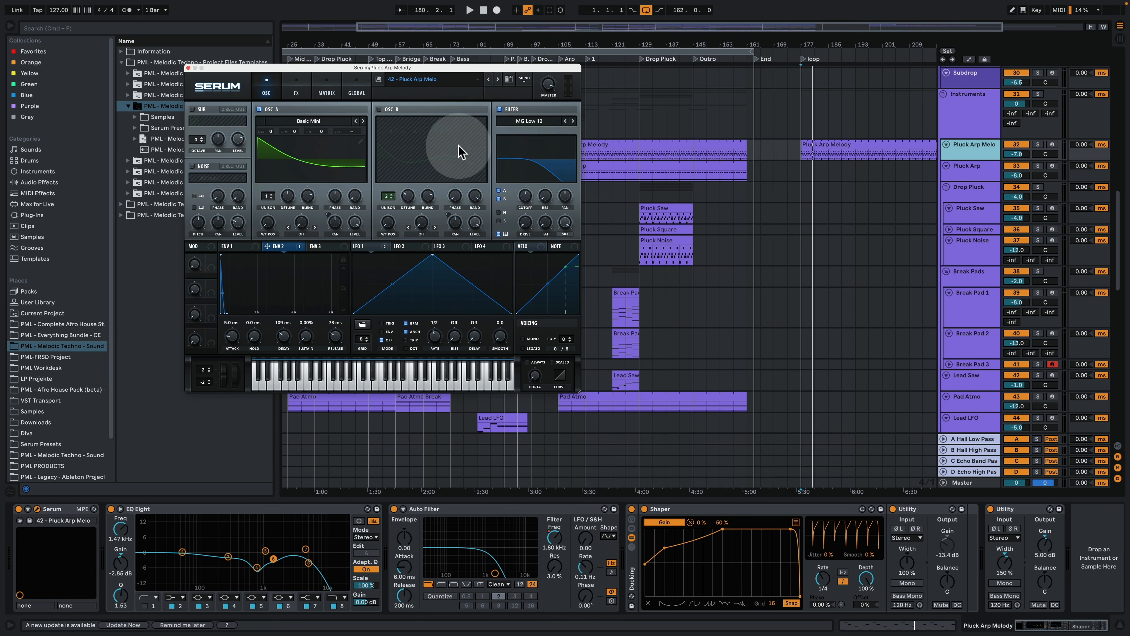
left_click(246, 247)
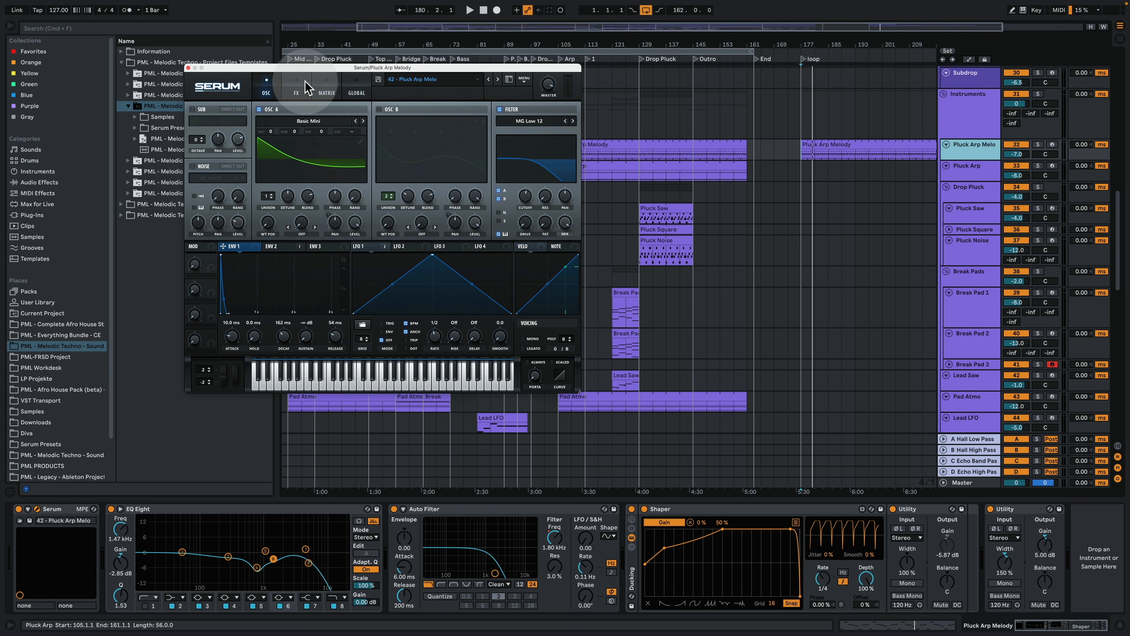
- Review the patch's EQ and filter effects and modulation matrix, start playback, and close the synth window
left_click(297, 89)
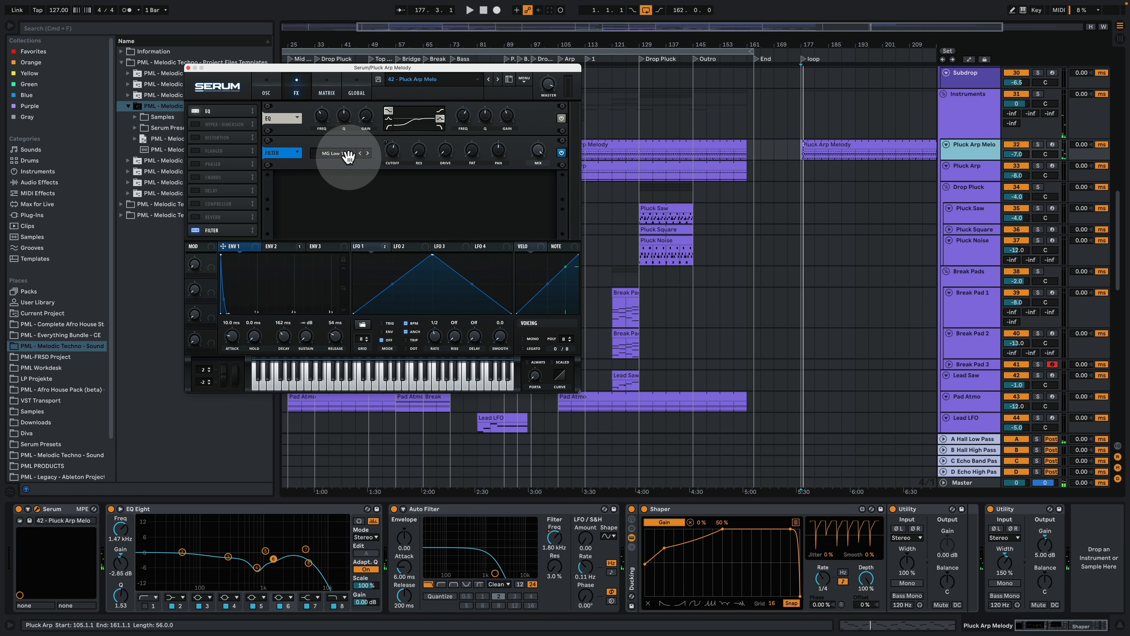
left_click(326, 90)
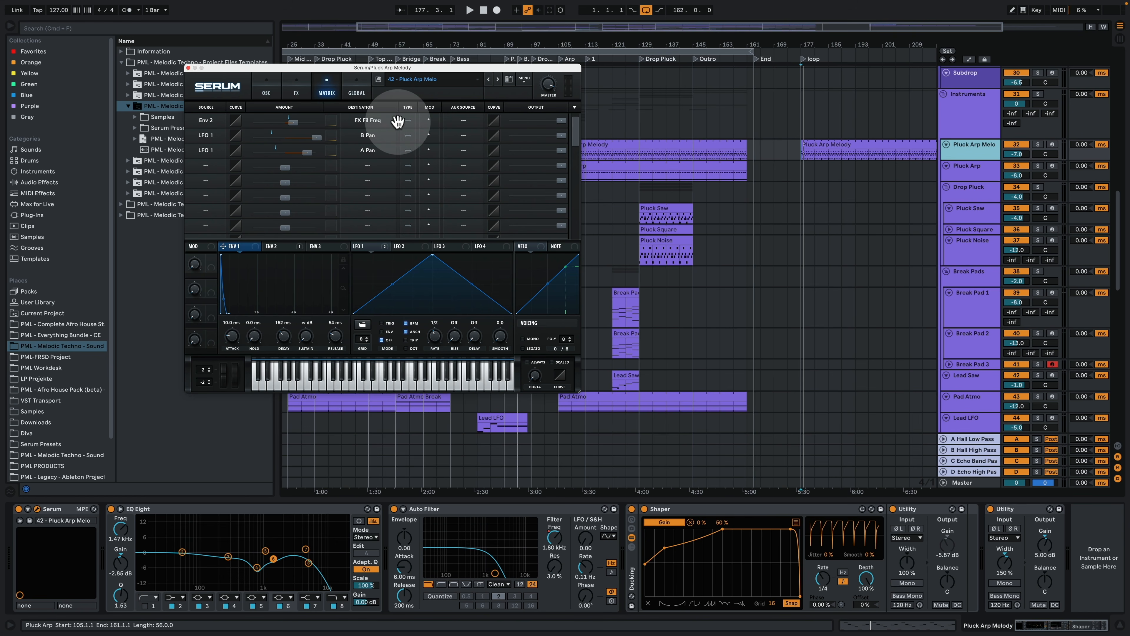
left_click(297, 88)
key("space")
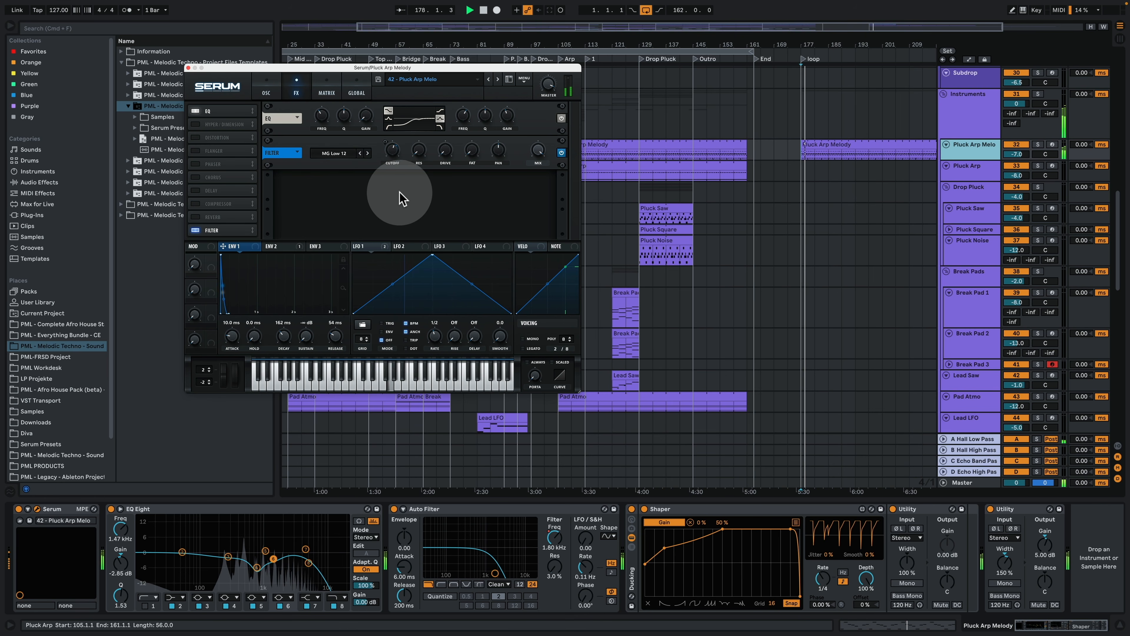
left_click(266, 86)
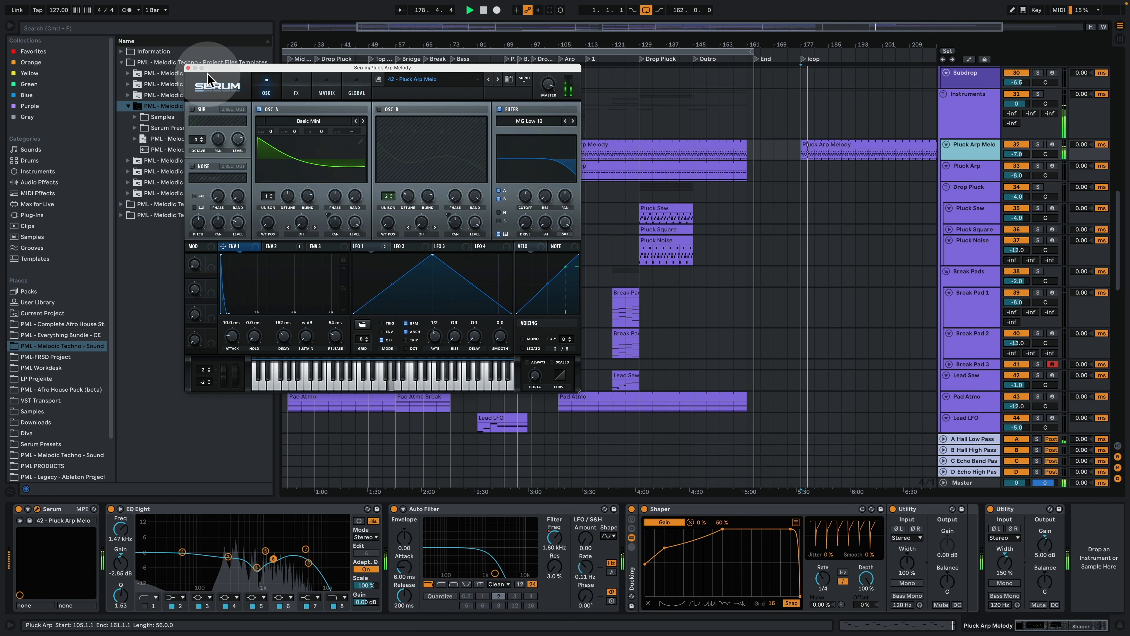
left_click(189, 68)
- Enlarge the Pluck Arp Melody track to show its send levels, and solo the track during playback
left_click(812, 211)
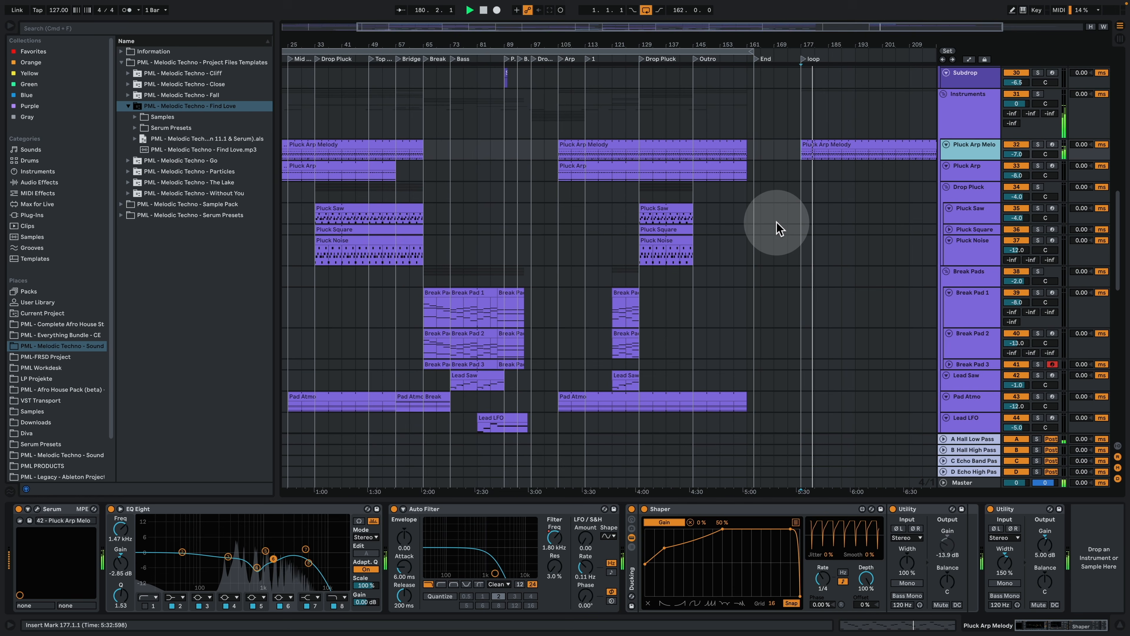
scroll(885, 257, "up", 2)
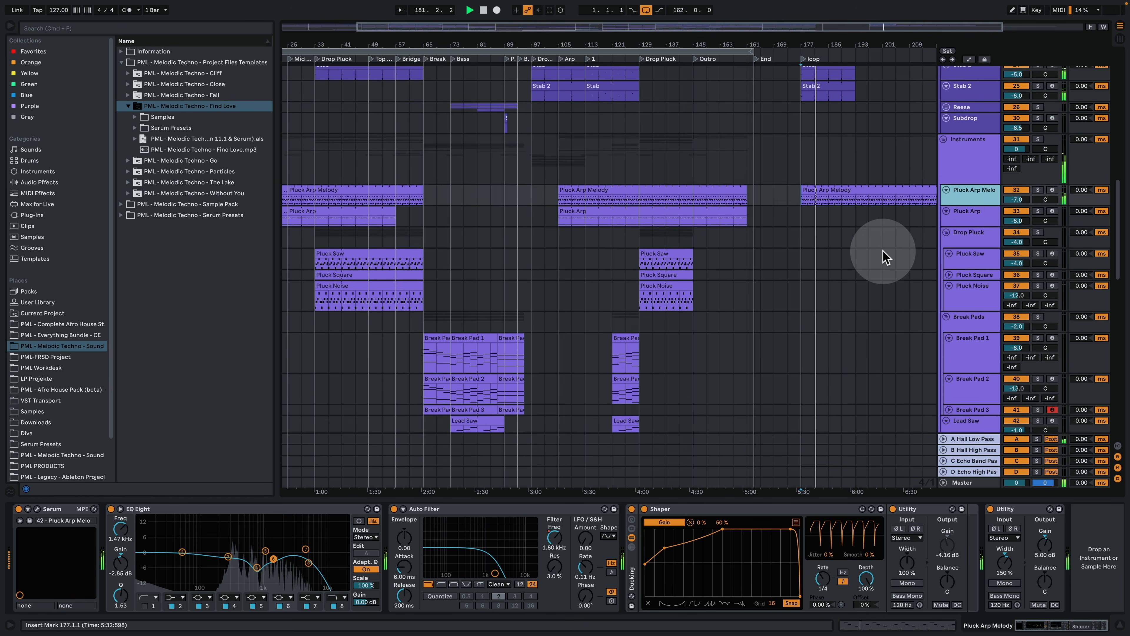
left_click(961, 164)
left_click(954, 195)
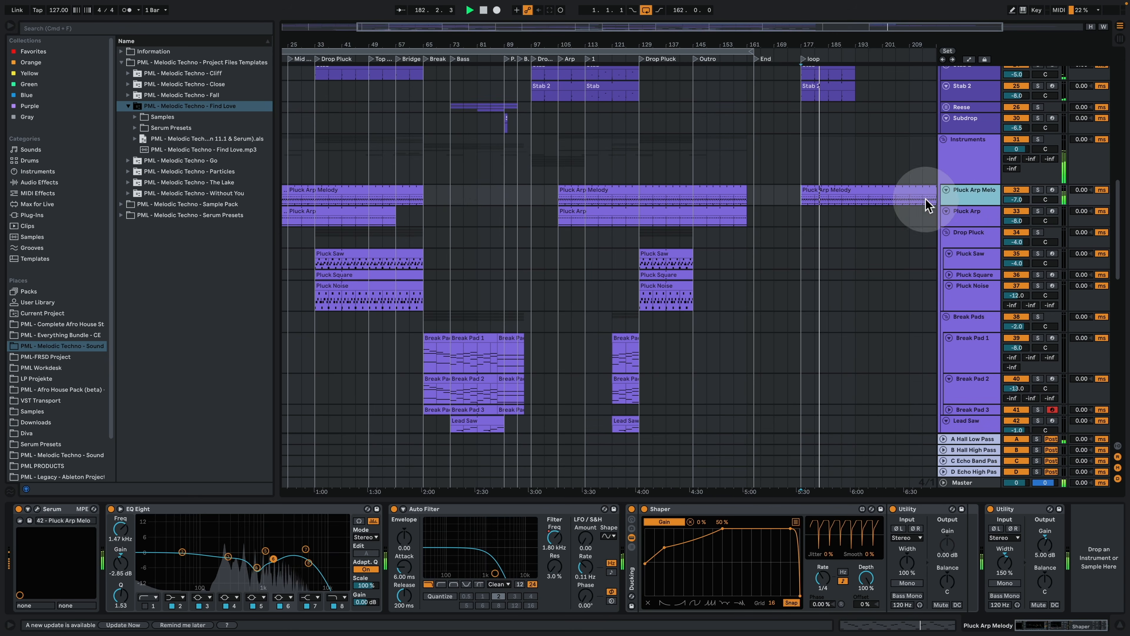
left_click_drag(975, 206, 976, 225)
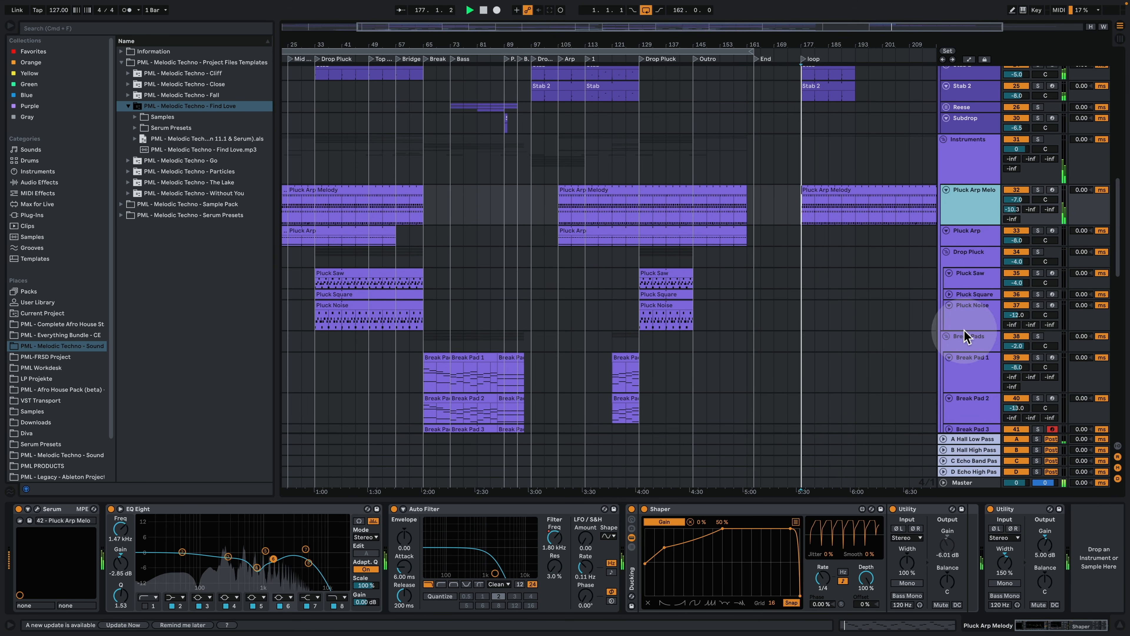
key("space")
left_click(1039, 191)
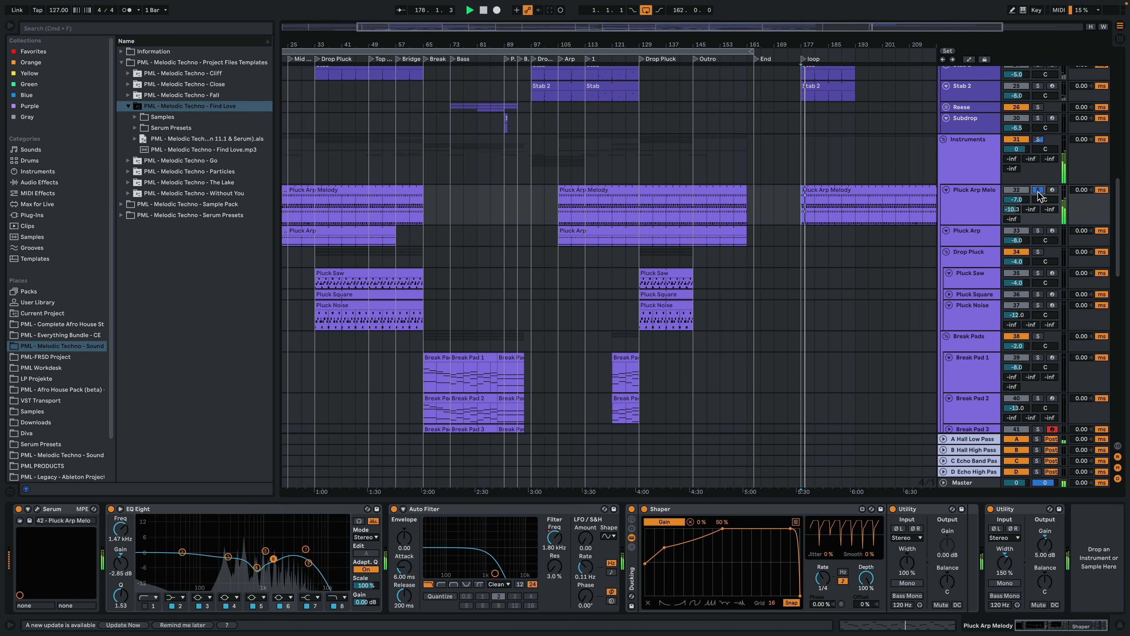
- Expand the A Hall Low Pass return track and inspect the effects on the A and B hall reverb returns
left_click(1037, 439)
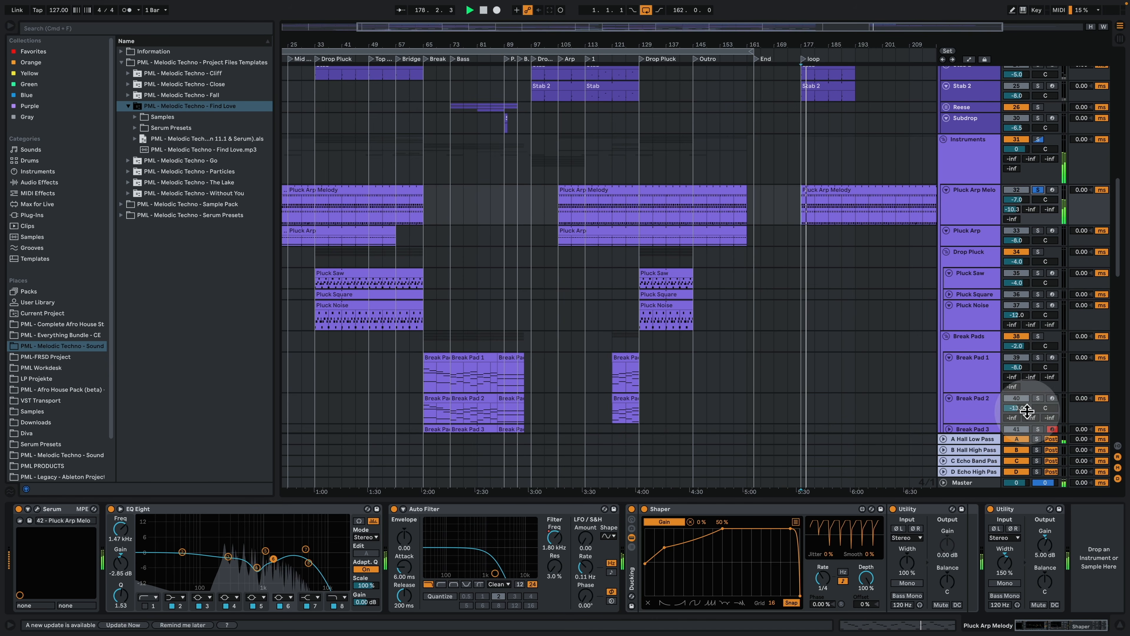
left_click(1037, 439)
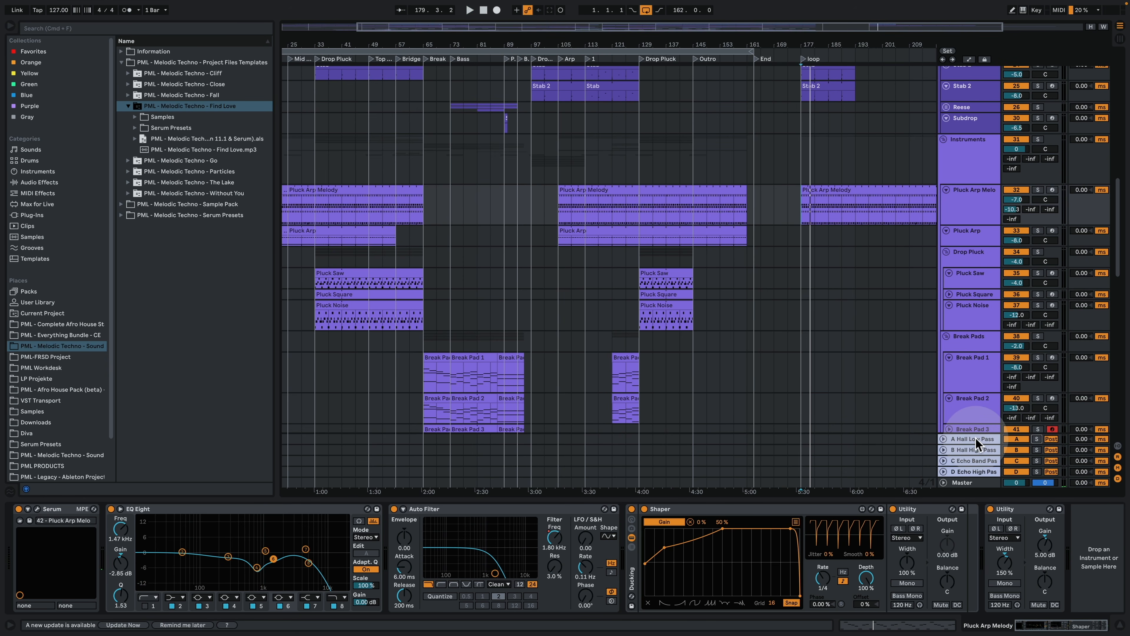
left_click(944, 439)
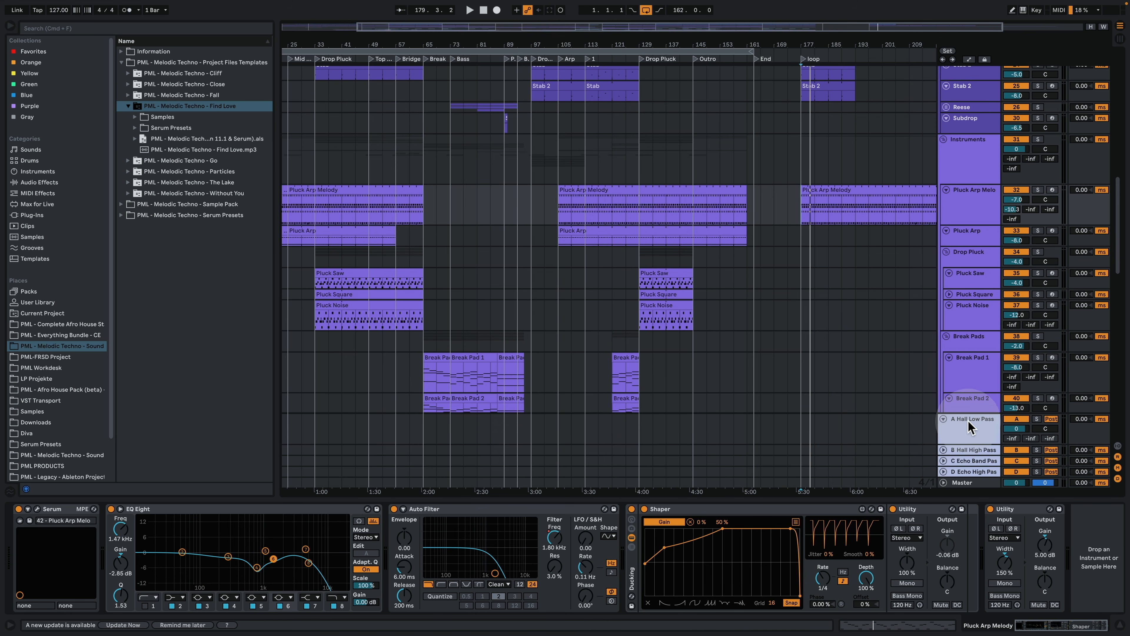
left_click(959, 447)
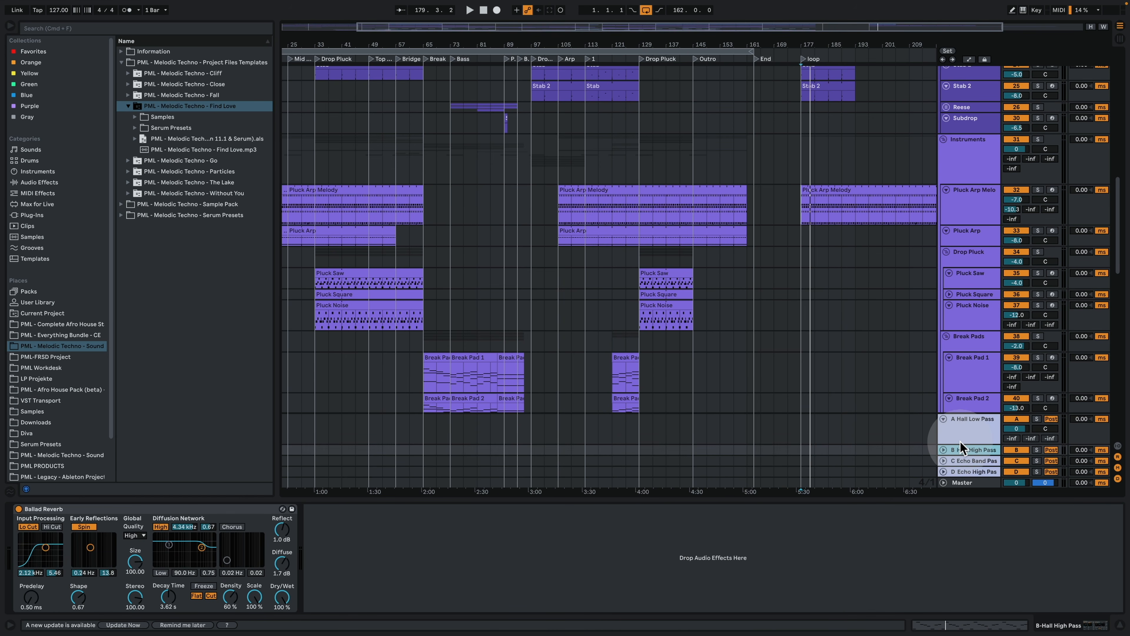
left_click(965, 425)
- Enlarge the Sends track to show its send levels, and inspect the effect chain on the Master track
scroll(971, 403, "up", 15)
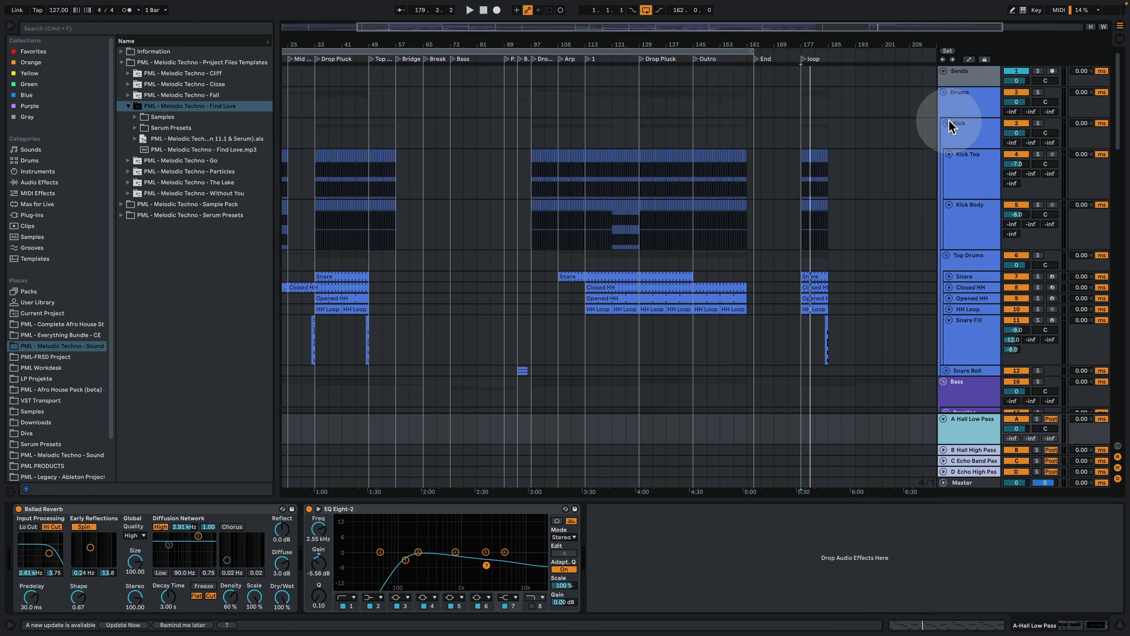
left_click(965, 72)
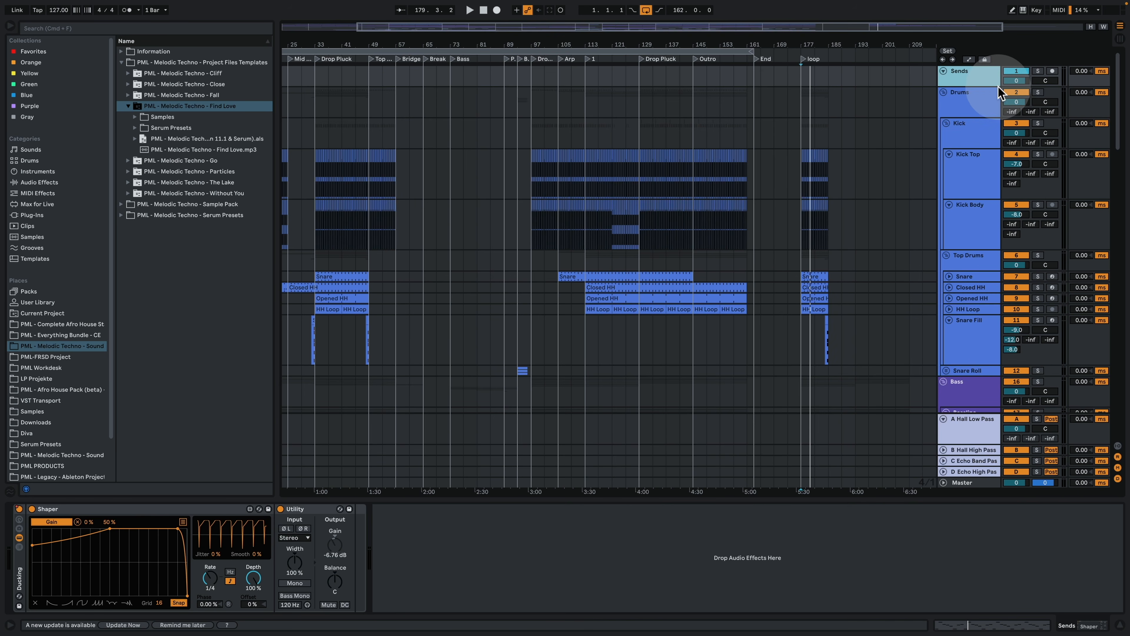
left_click_drag(984, 85, 982, 114)
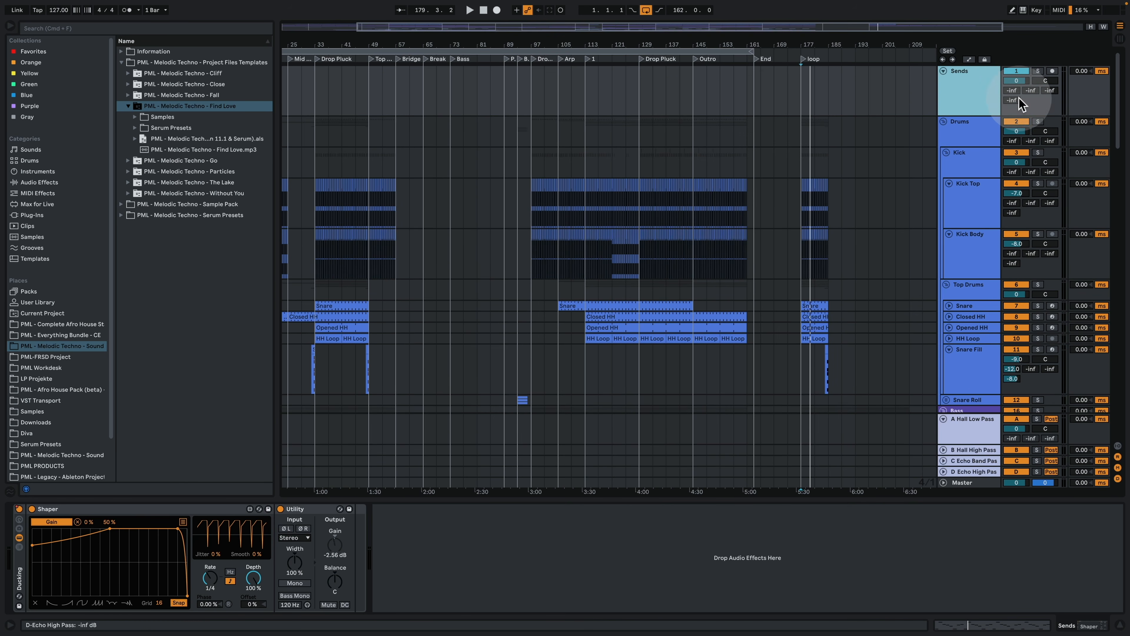
left_click(963, 485)
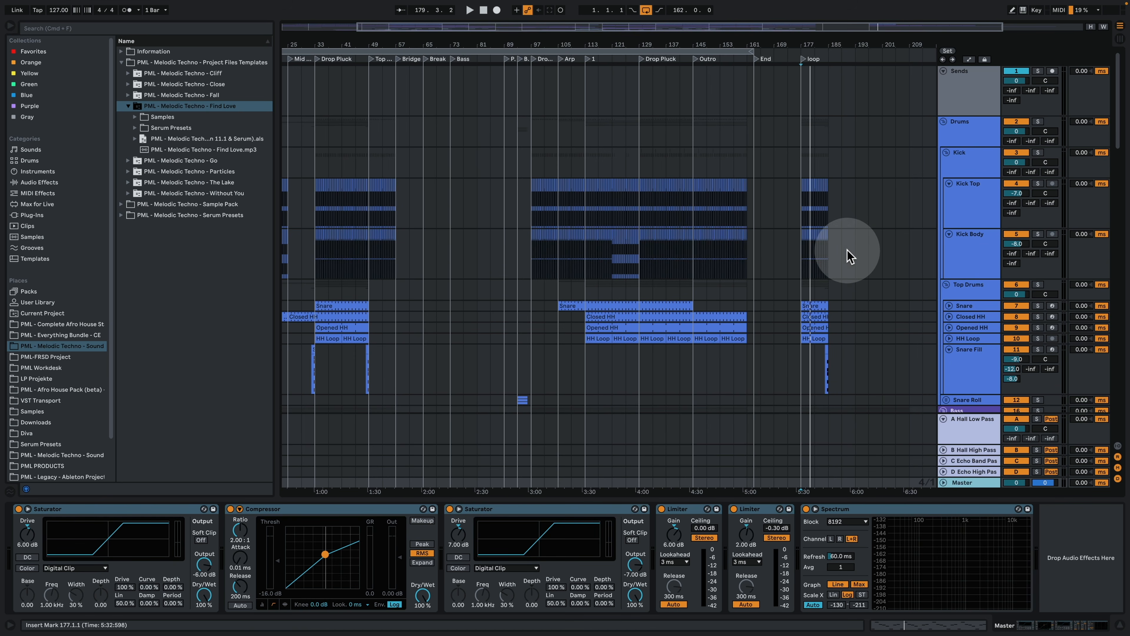
- Copy the Pluck Arp clip from bar 105 to the loop section at bar 177, and play it soloed
left_click(1118, 627)
scroll(886, 268, "down", 10)
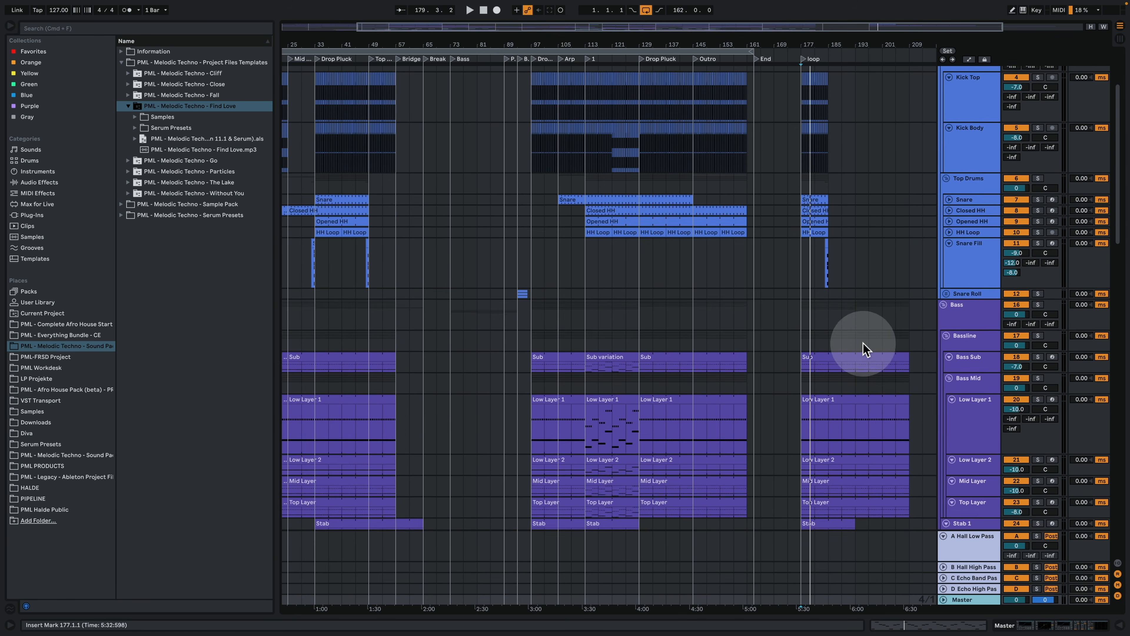
scroll(864, 351, "down", 5)
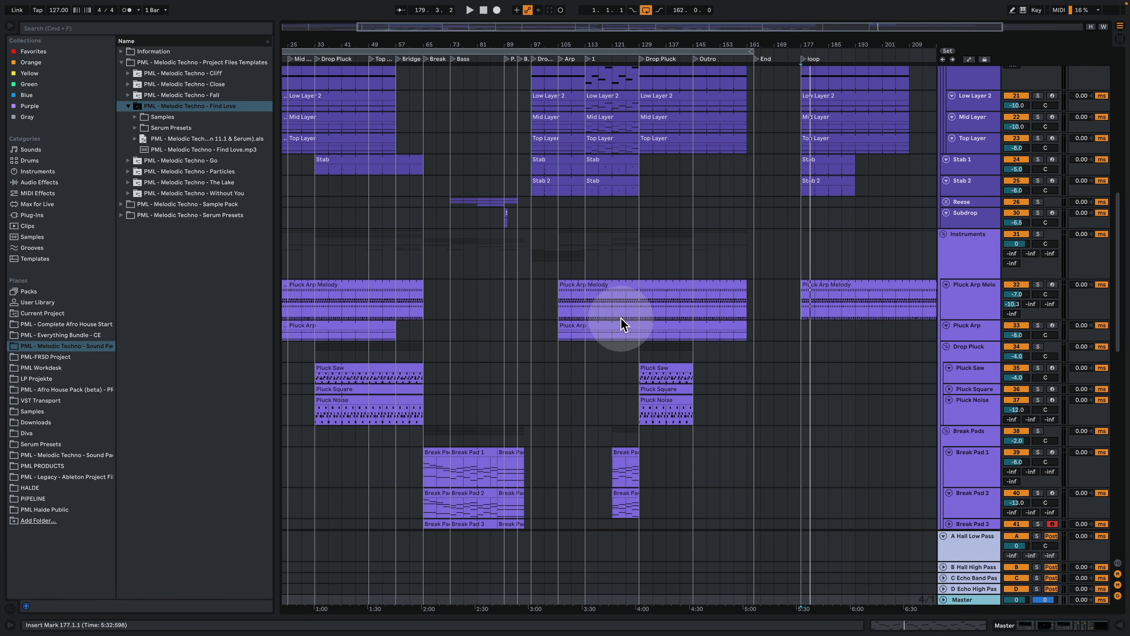
left_click(586, 325)
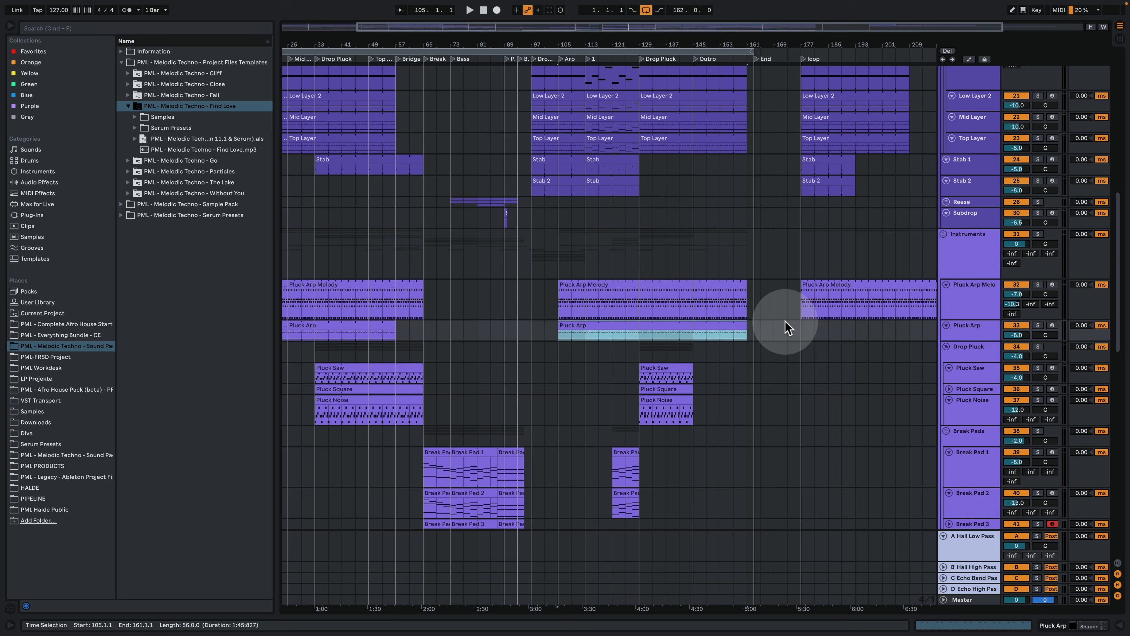
left_click_drag(574, 323, 818, 329)
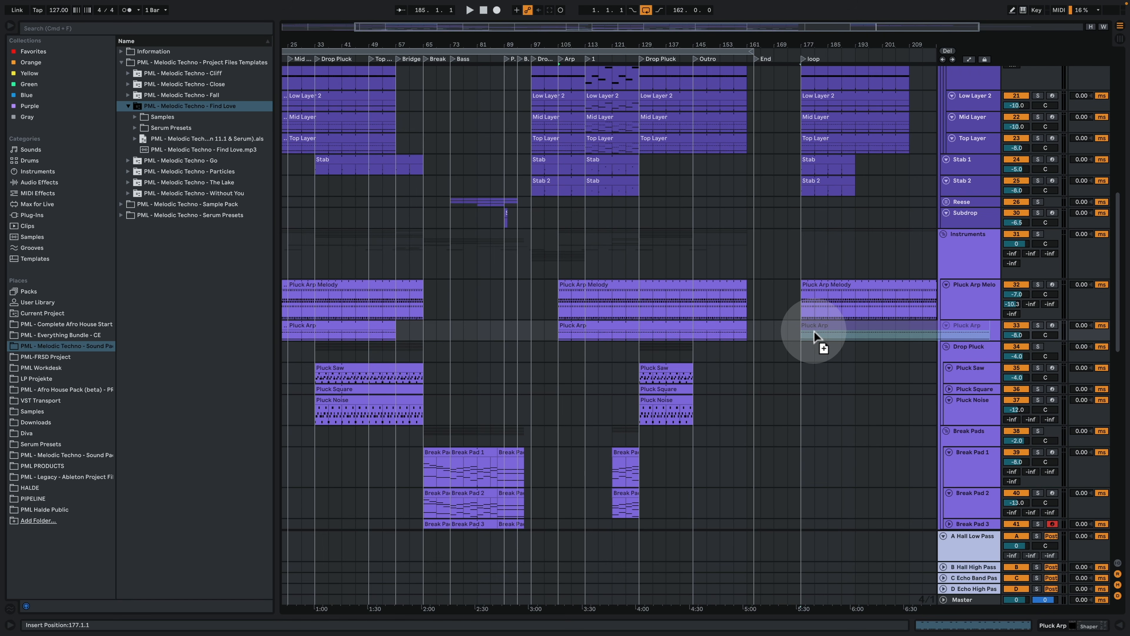
key("space")
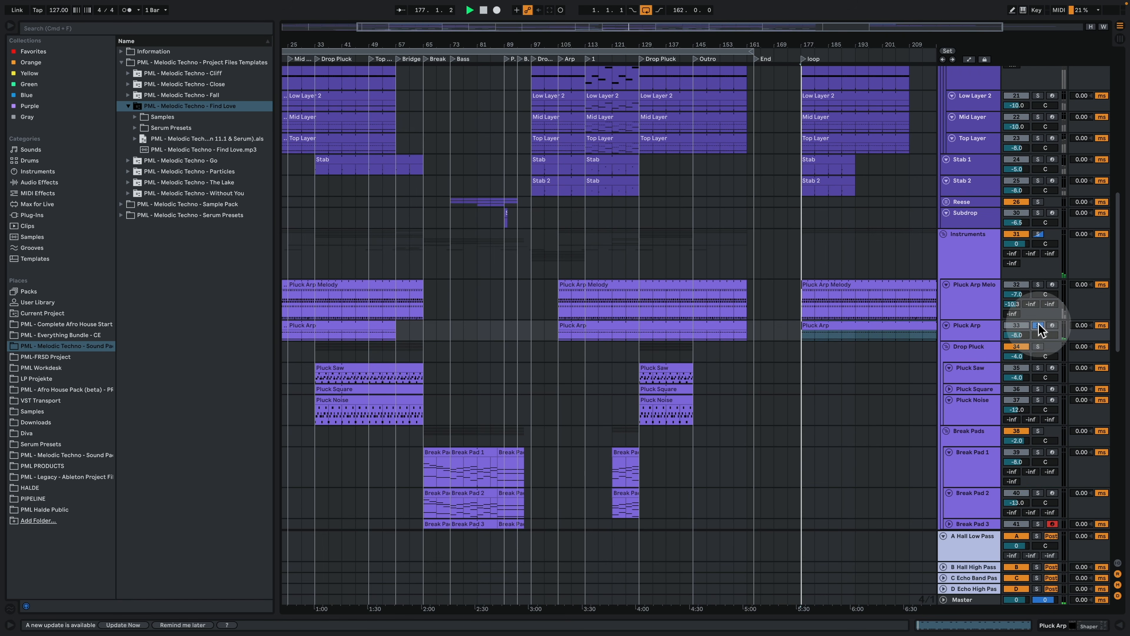
- Examine the E2 and E3 note pattern in the Pluck Arp loop clip, and return to the track's devices
double_click(828, 329)
left_click(514, 354)
scroll(514, 354, "up", 5)
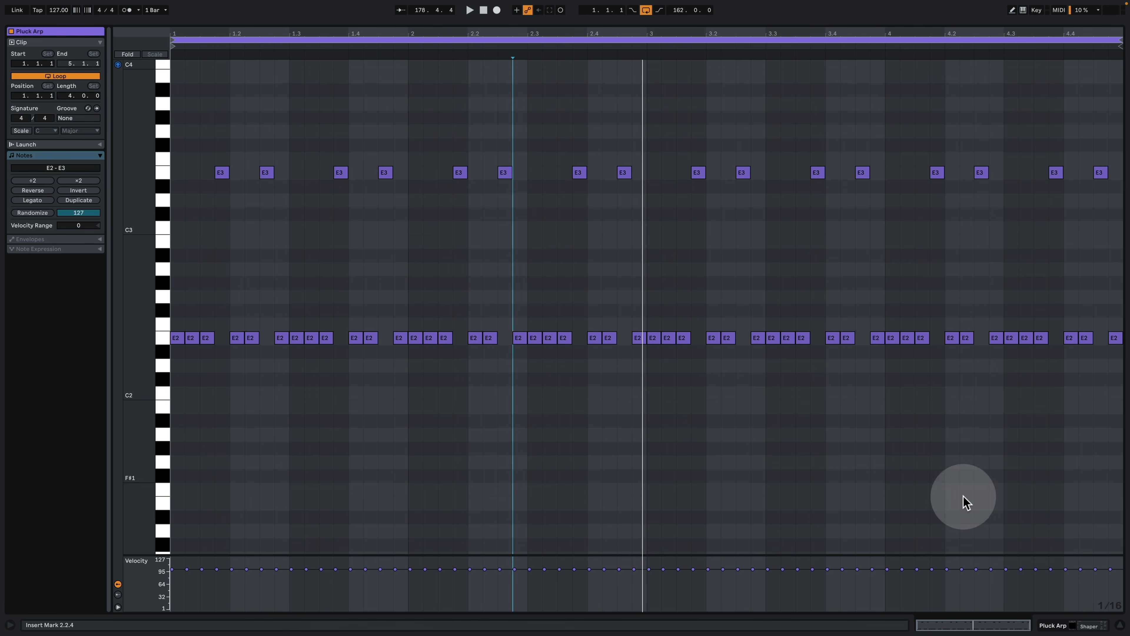
left_click(1045, 624)
- Solo the bass Top Layer track and play the loop section with its clip and the Pluck Arp together
scroll(888, 268, "up", 12)
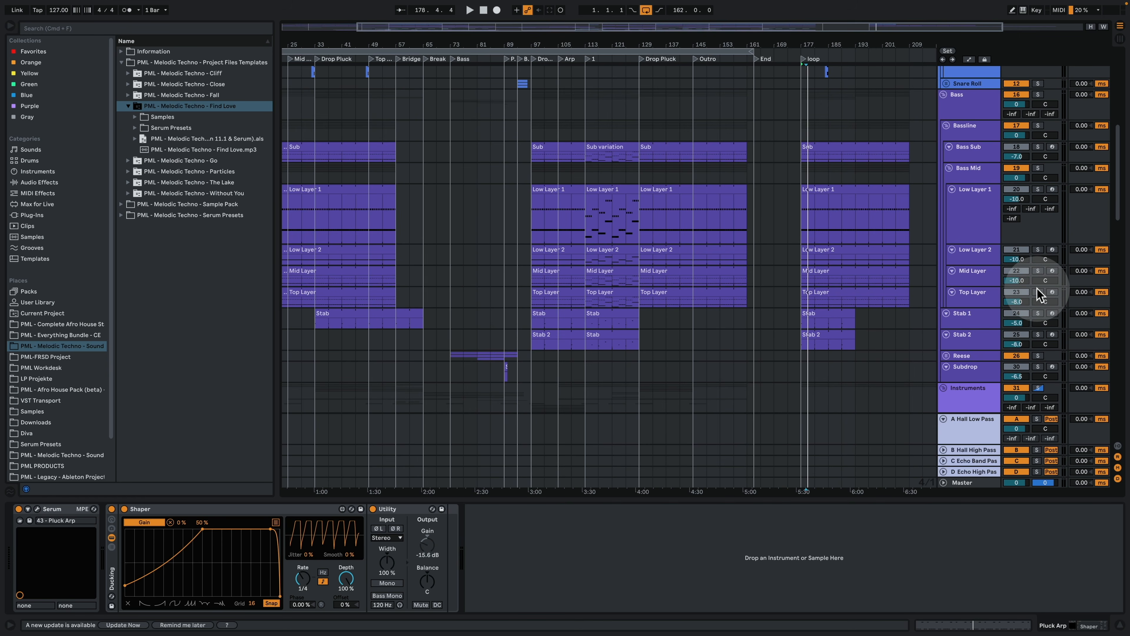
left_click(819, 296)
key("space")
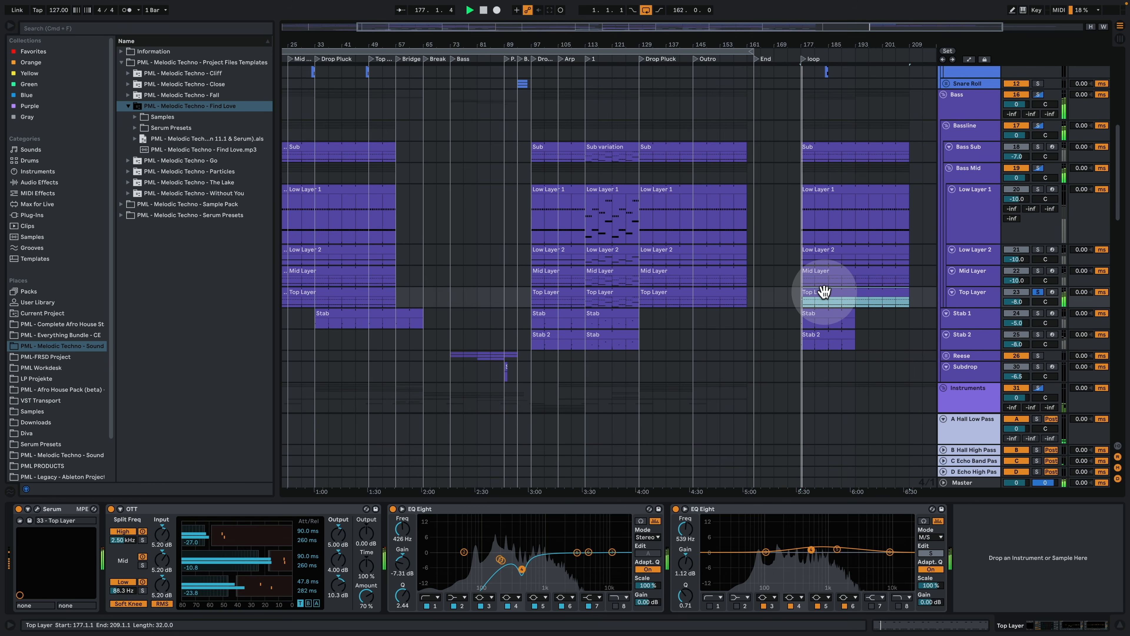
scroll(957, 330, "down", 15)
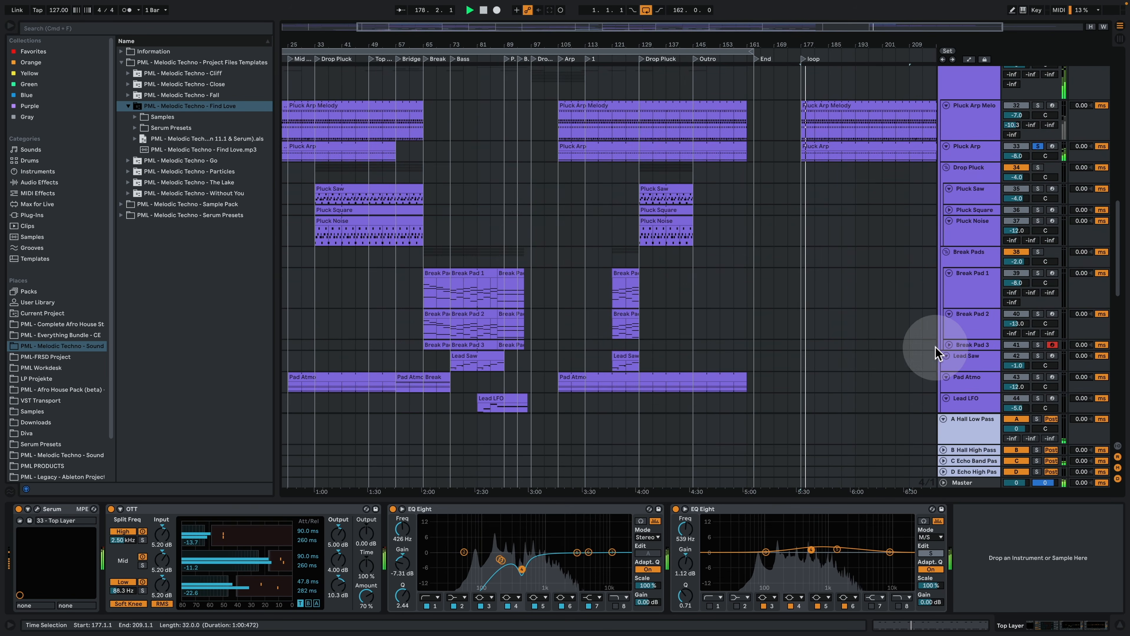
- Play the Pluck Arp loop clip on its own, inspect the track's Serum patch, and close the synth window
left_click(852, 146)
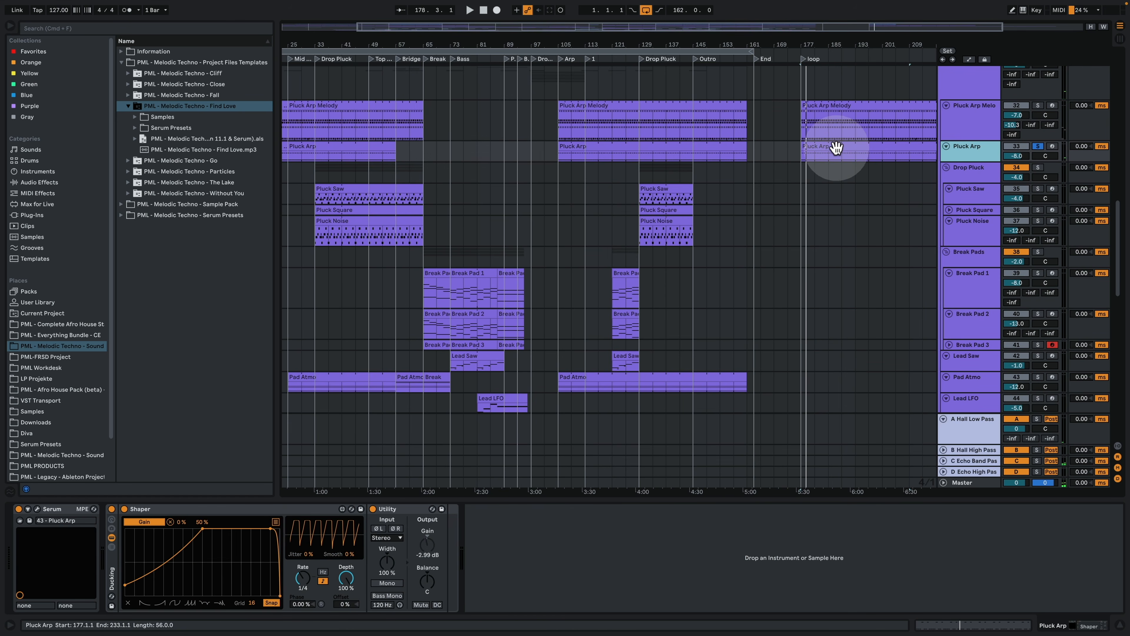
key("space")
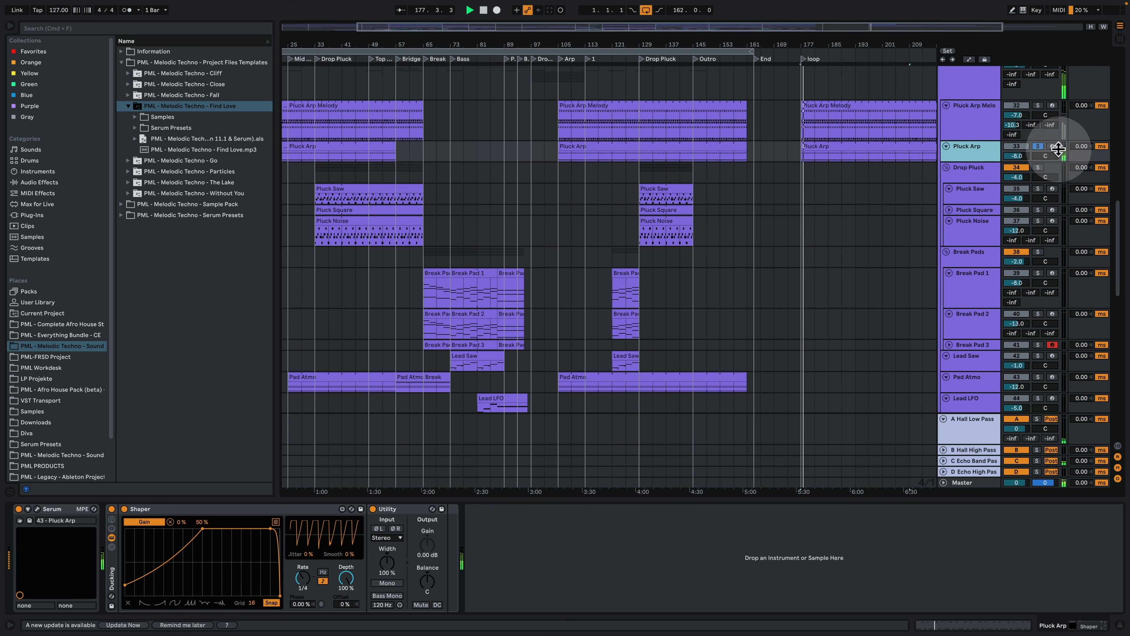
left_click(958, 155)
key("space")
key("space")
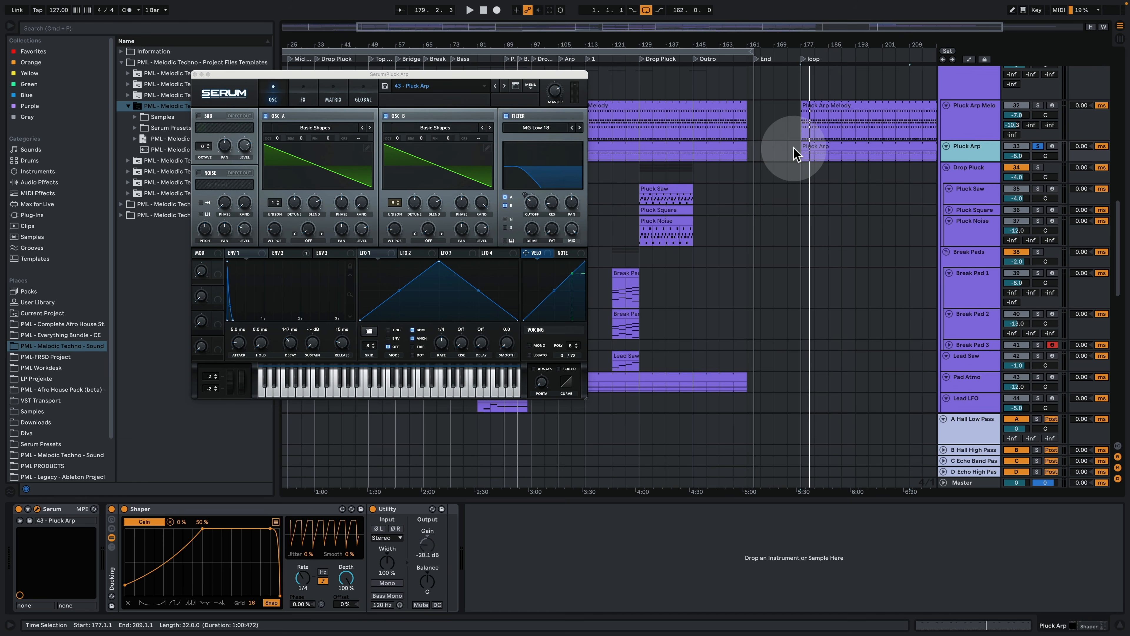
left_click(195, 74)
- Solo the Pluck Arp Melody track alongside Pluck Arp and play both from the loop section's start
scroll(757, 231, "up", 5)
scroll(739, 259, "down", 1)
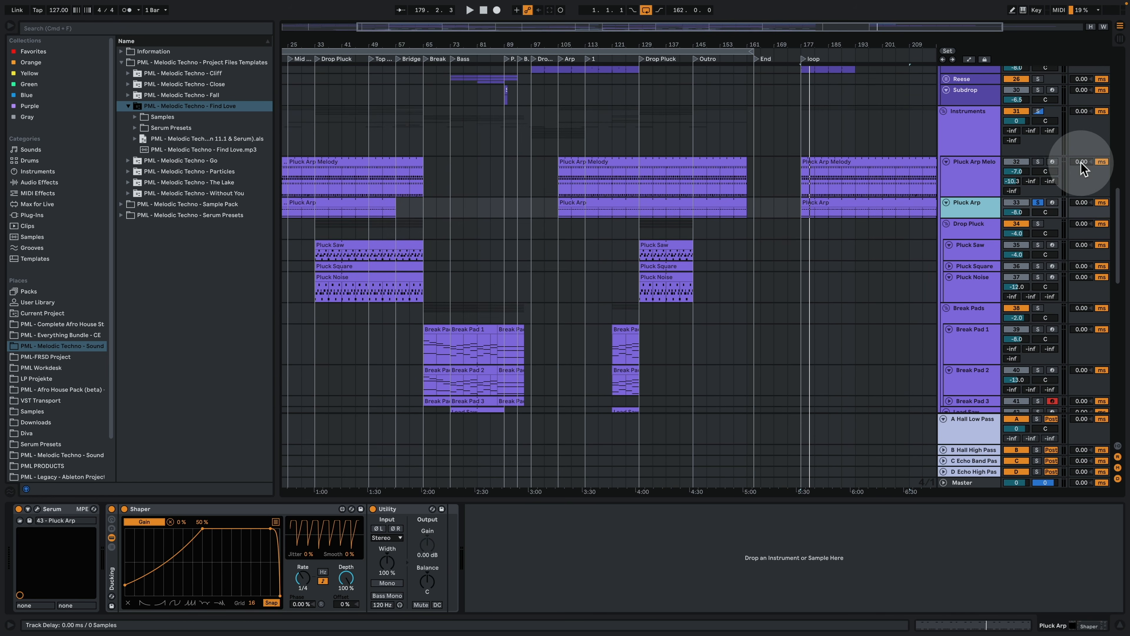
left_click(1039, 162)
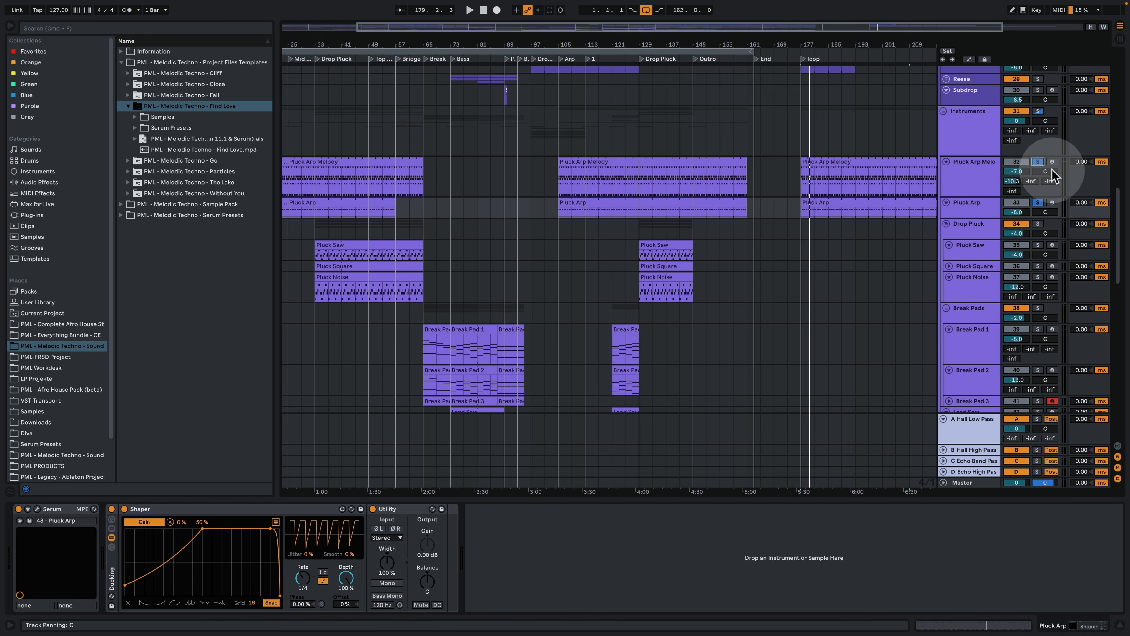
key("space")
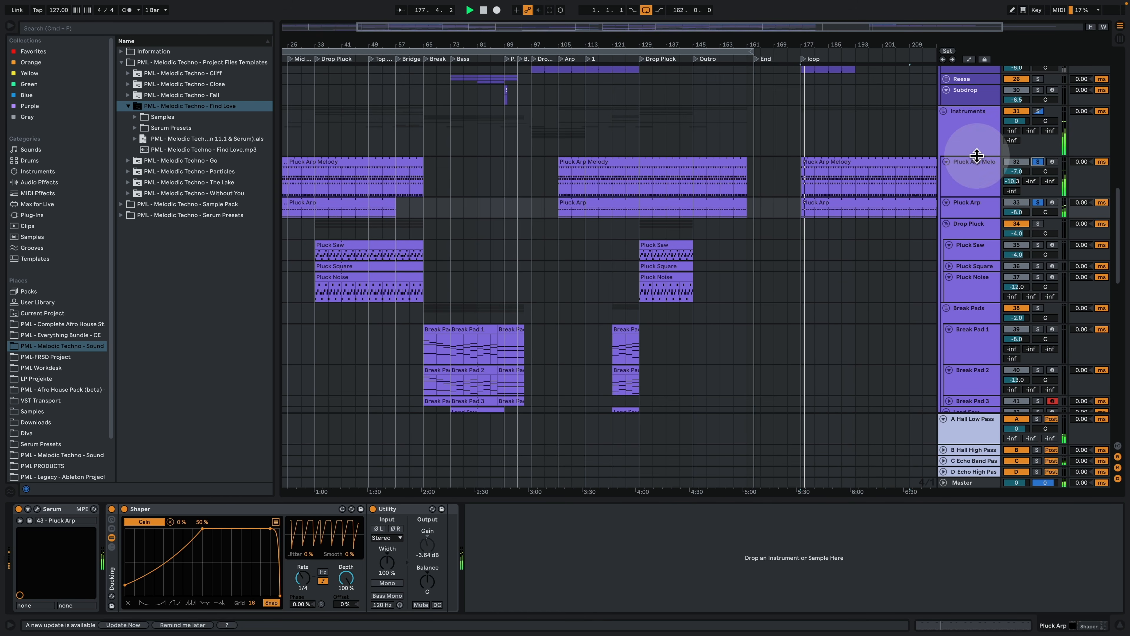
- Copy the Pad Atmo clip from bar 105 to the loop section at bar 177, and solo its track
scroll(658, 276, "down", 2)
scroll(659, 289, "down", 2)
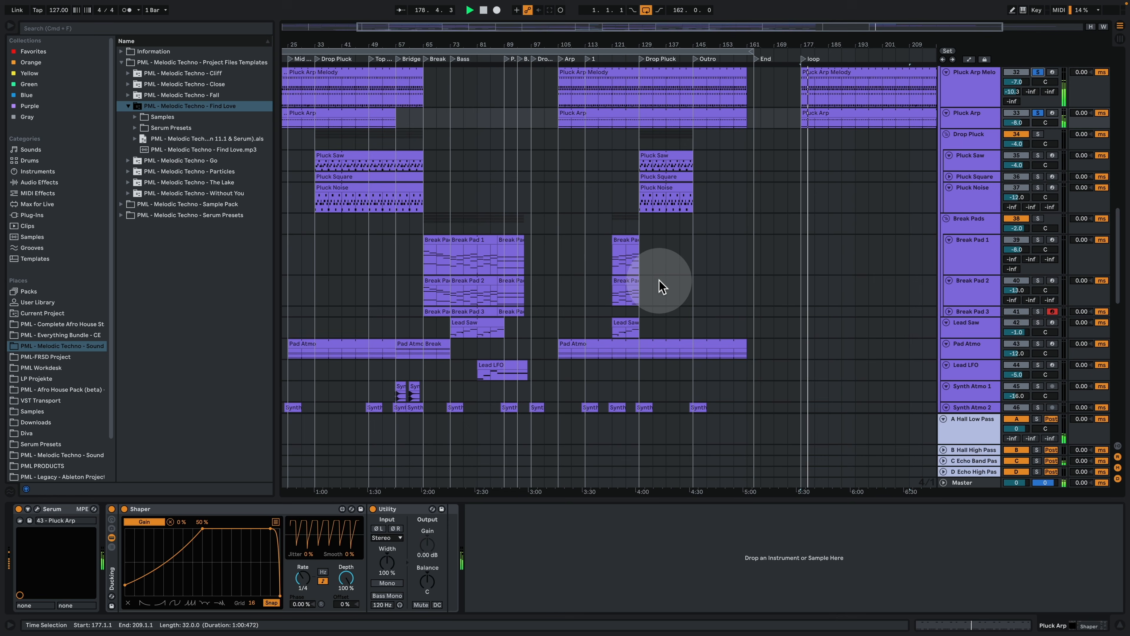
left_click_drag(581, 347, 821, 347)
left_click(1038, 343)
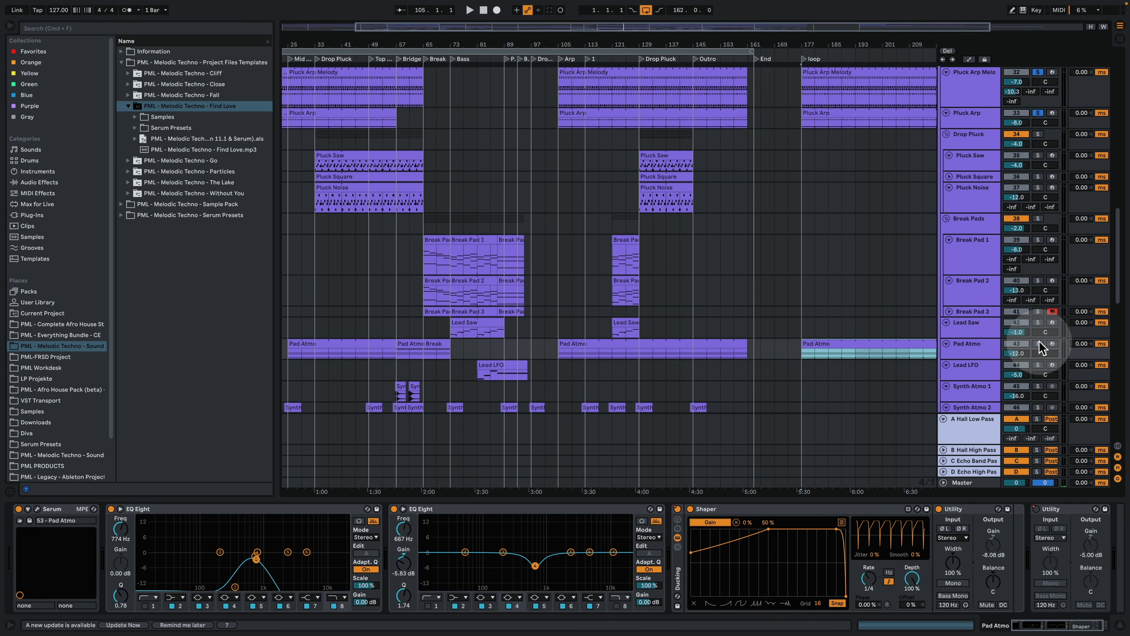
- Open the Pad Atmo loop clip's notes during playback, and turn on its scale highlighting as E Minor
double_click(834, 344)
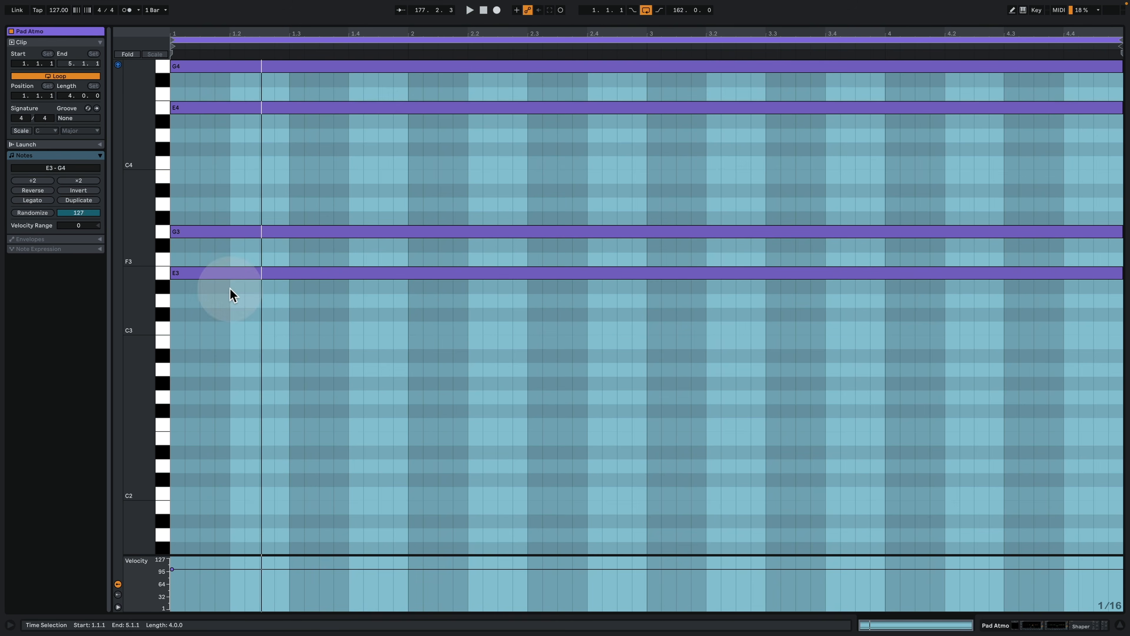
key("space")
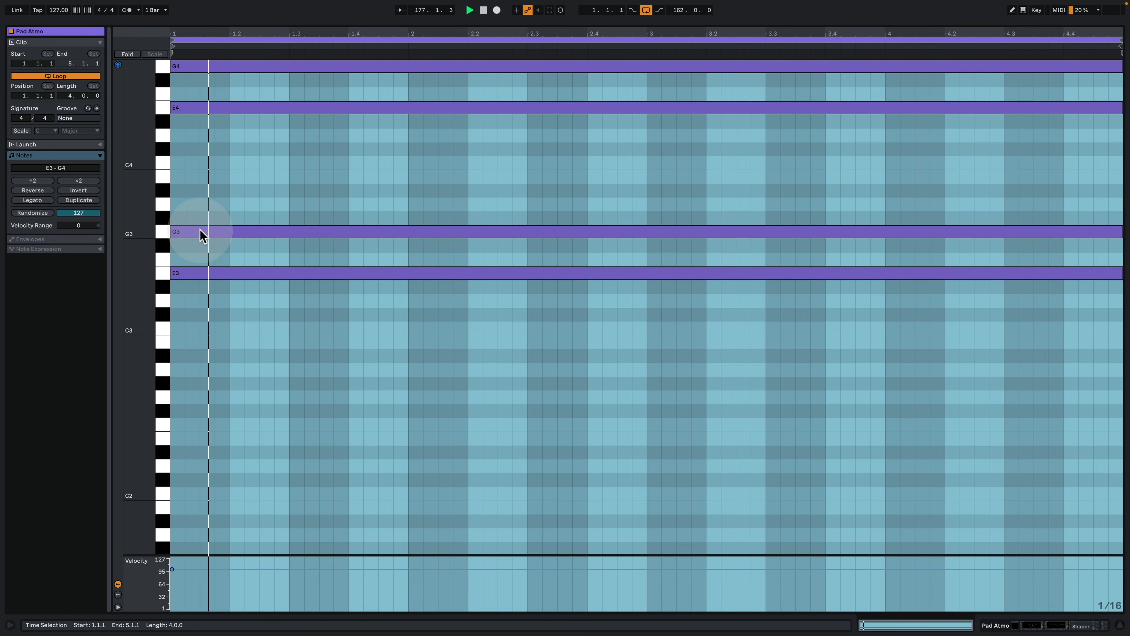
left_click(29, 130)
left_click(46, 130)
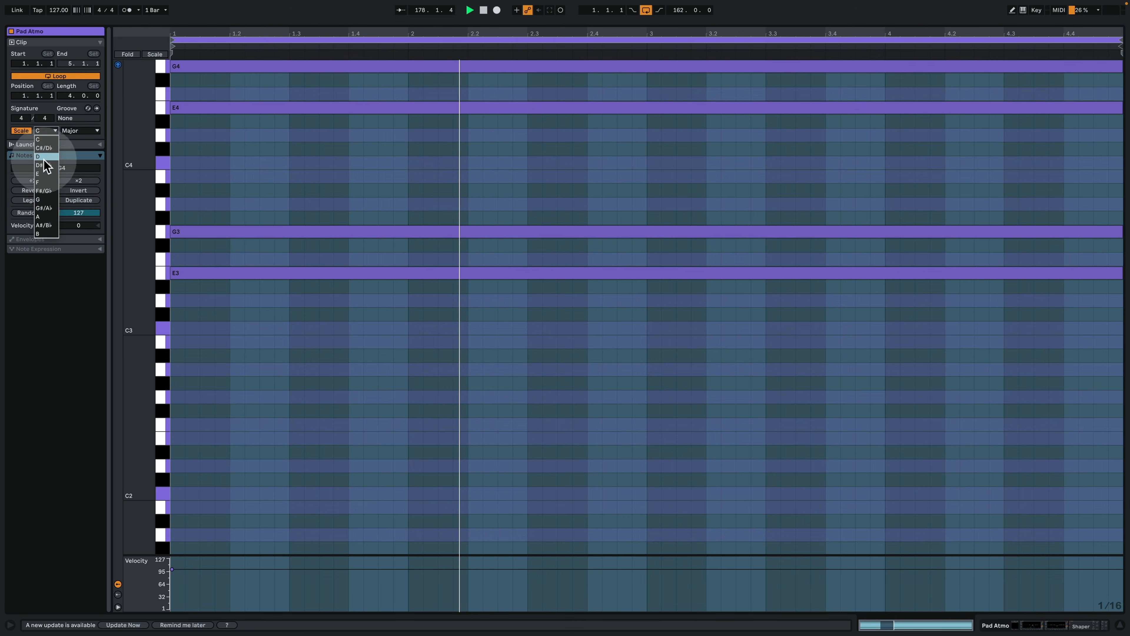
left_click(43, 174)
left_click(78, 131)
left_click(70, 148)
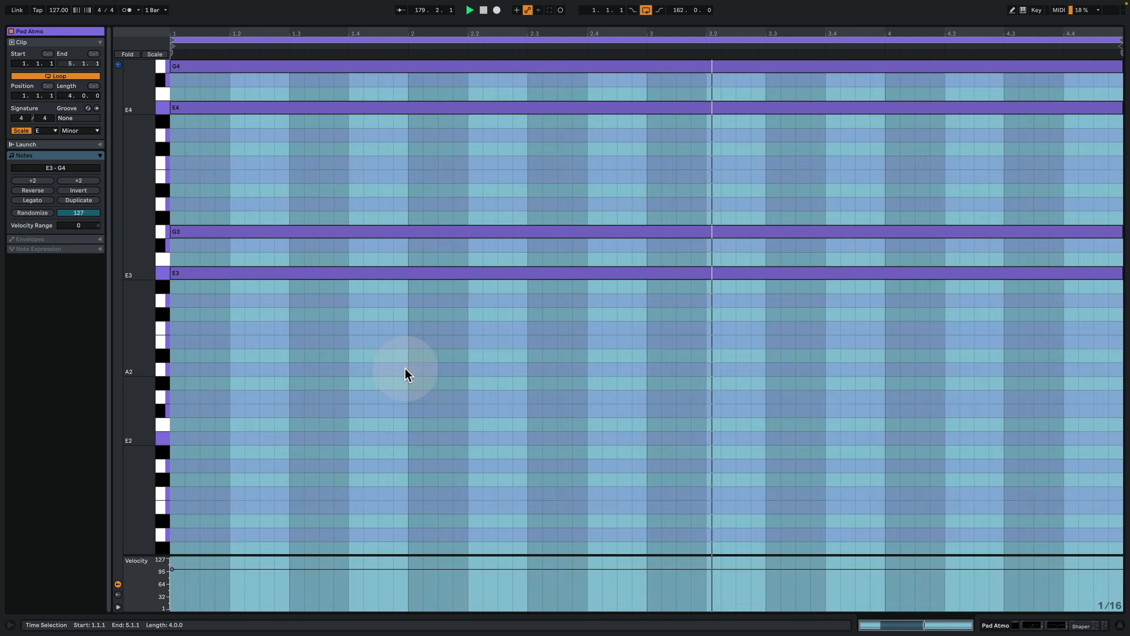
- Examine the pad's sustained E3, G3, E4 and G4 notes, and return to the Pad Atmo track's devices
left_click(249, 342)
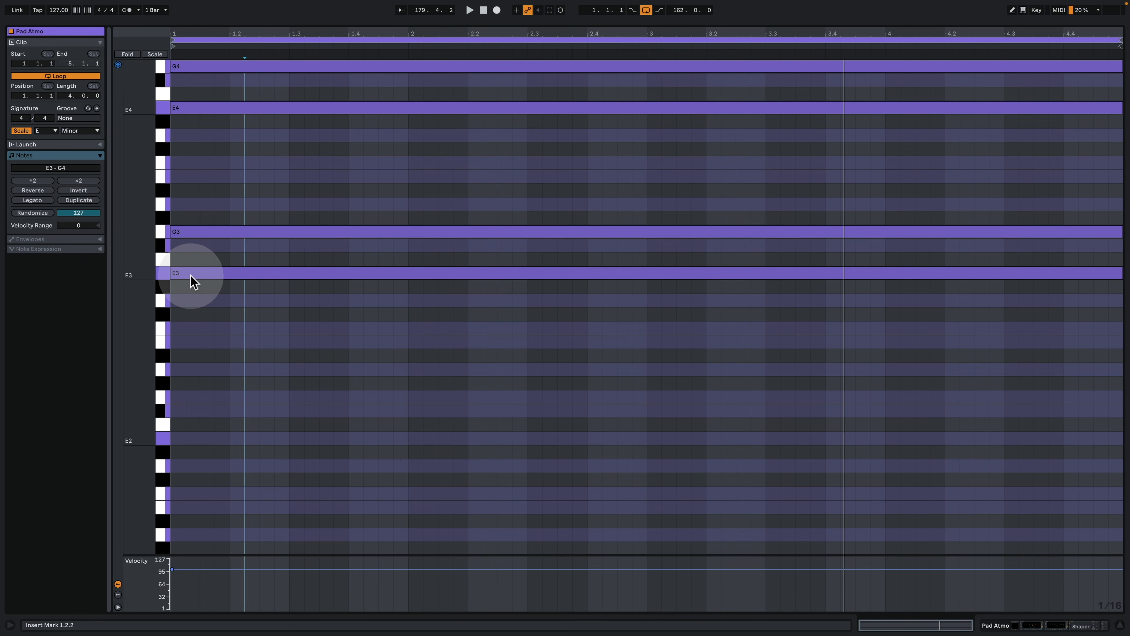
scroll(195, 253, "up", 3)
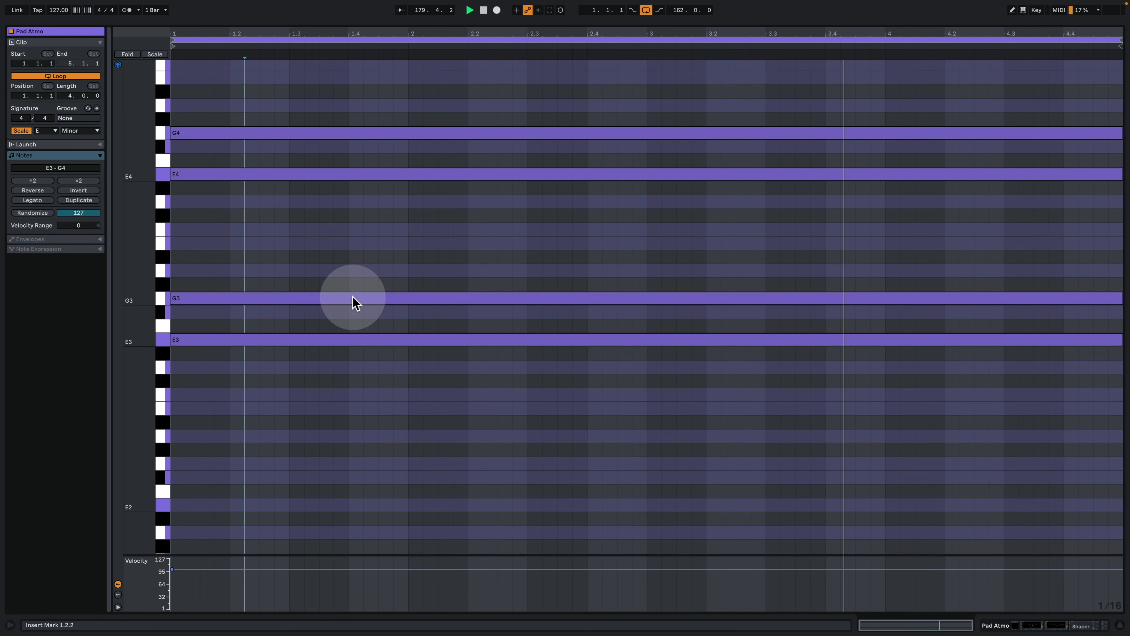
left_click(1039, 624)
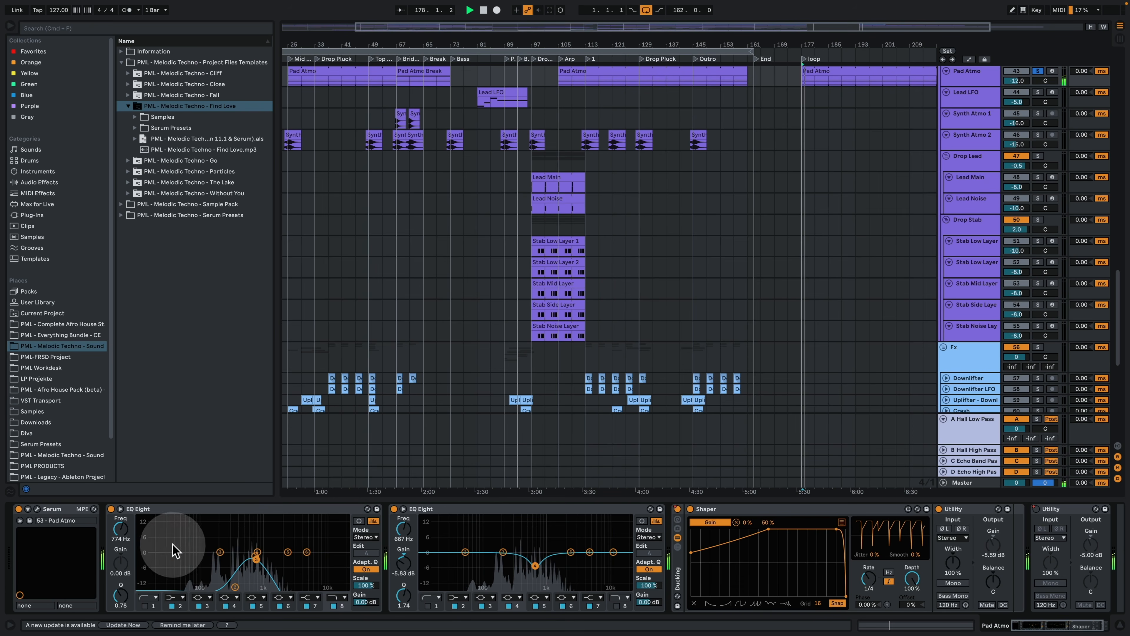
- Open the Pad Atmo track's Serum patch, move its window aside, and inspect its oscillators and chorus, EQ and reverb effects
left_click(38, 509)
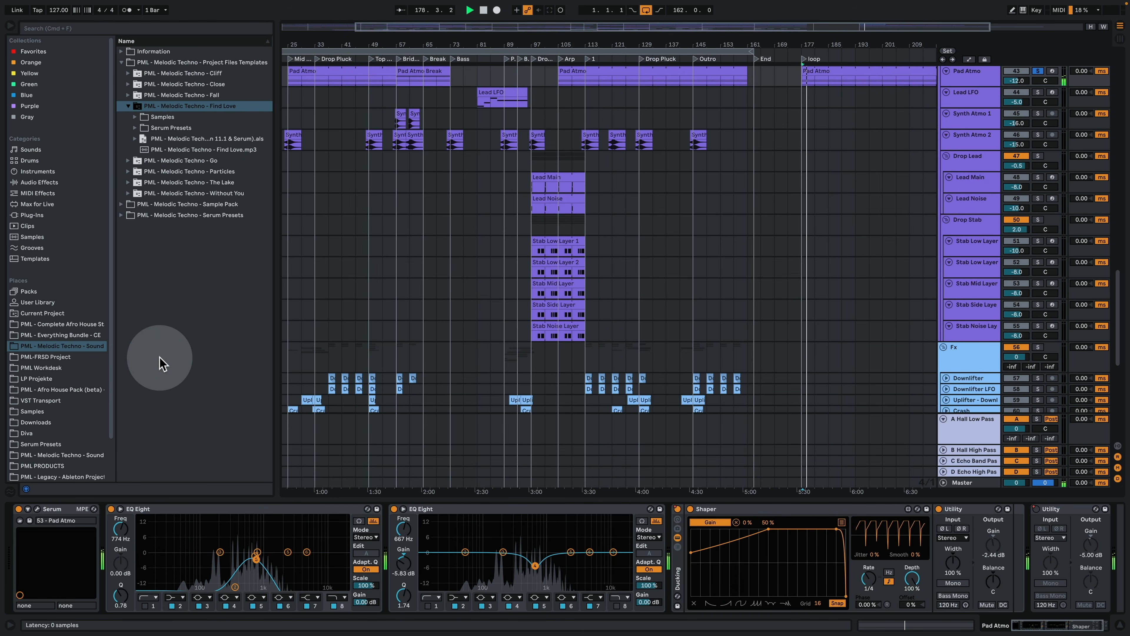
left_click_drag(394, 78, 222, 84)
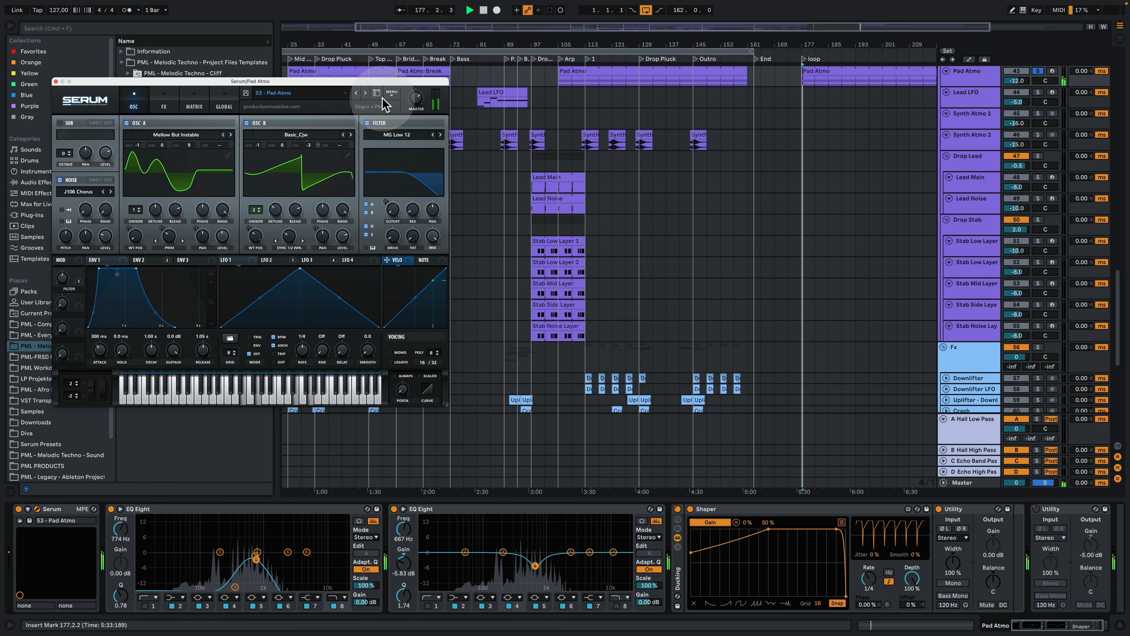
left_click(165, 95)
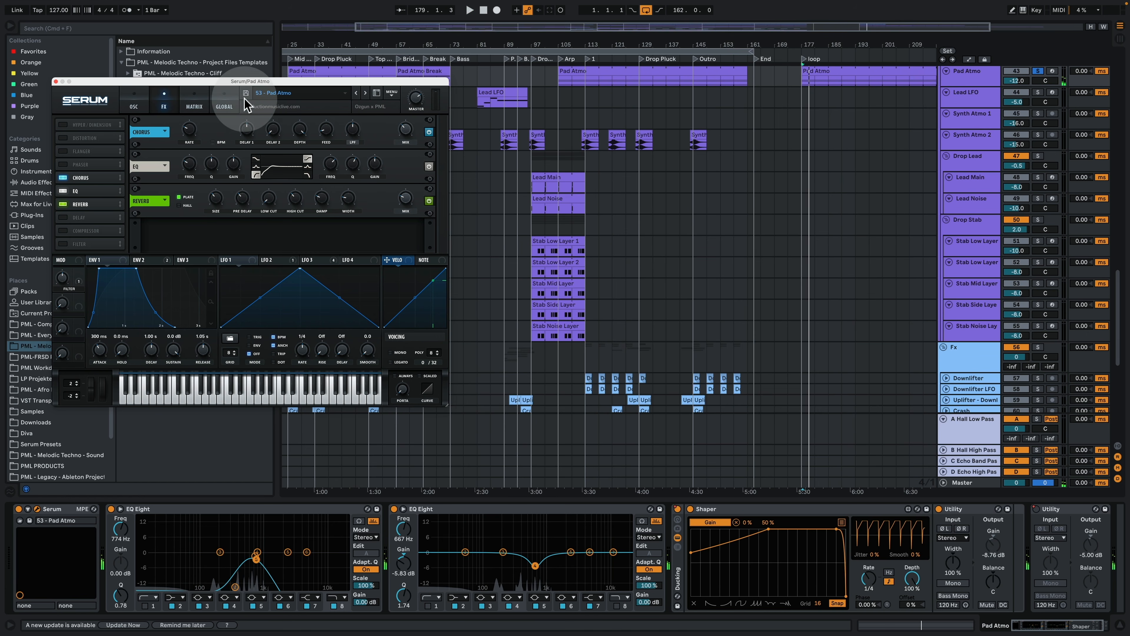
- Inspect the Pad Atmo patch's modulation matrix and oscillators, play the sound, and close the Serum window
left_click(190, 95)
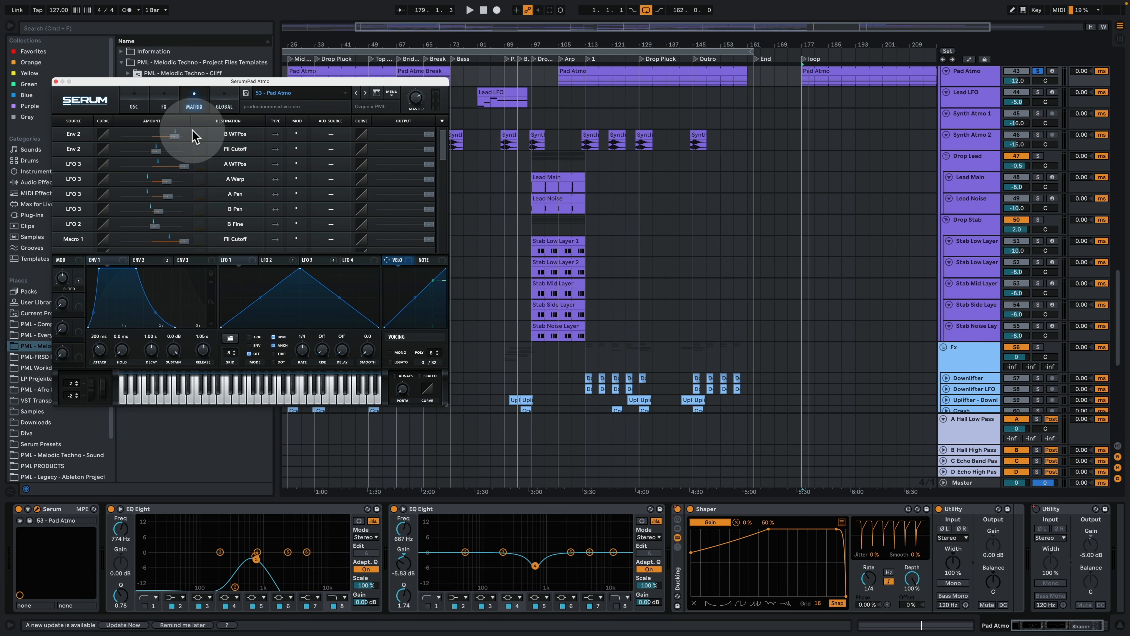
left_click(130, 101)
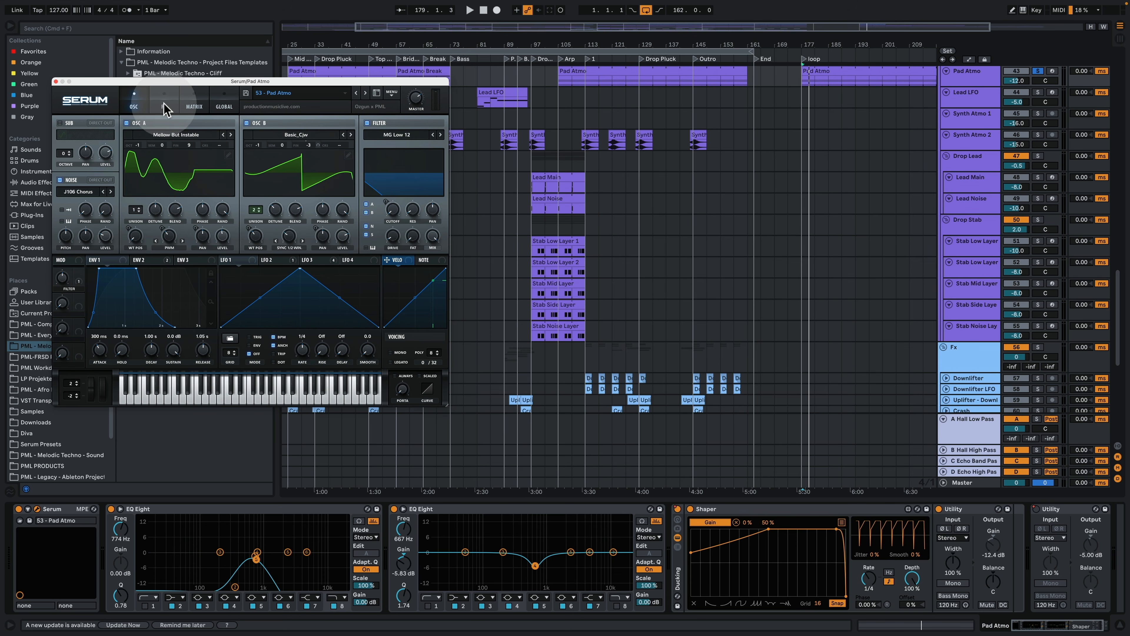
key("space")
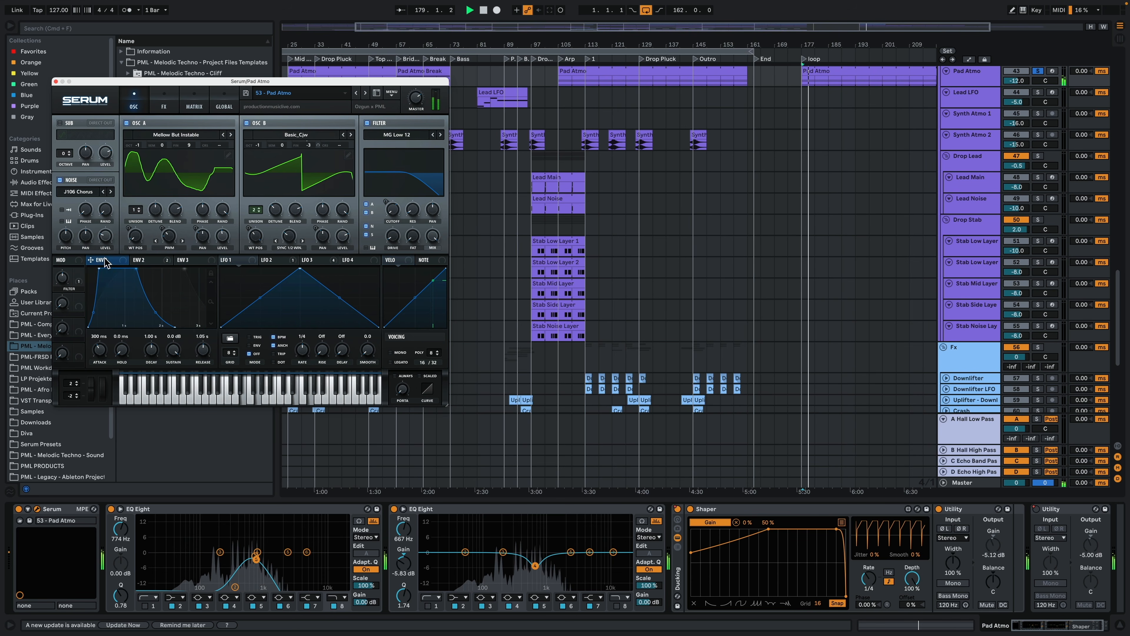
left_click(56, 82)
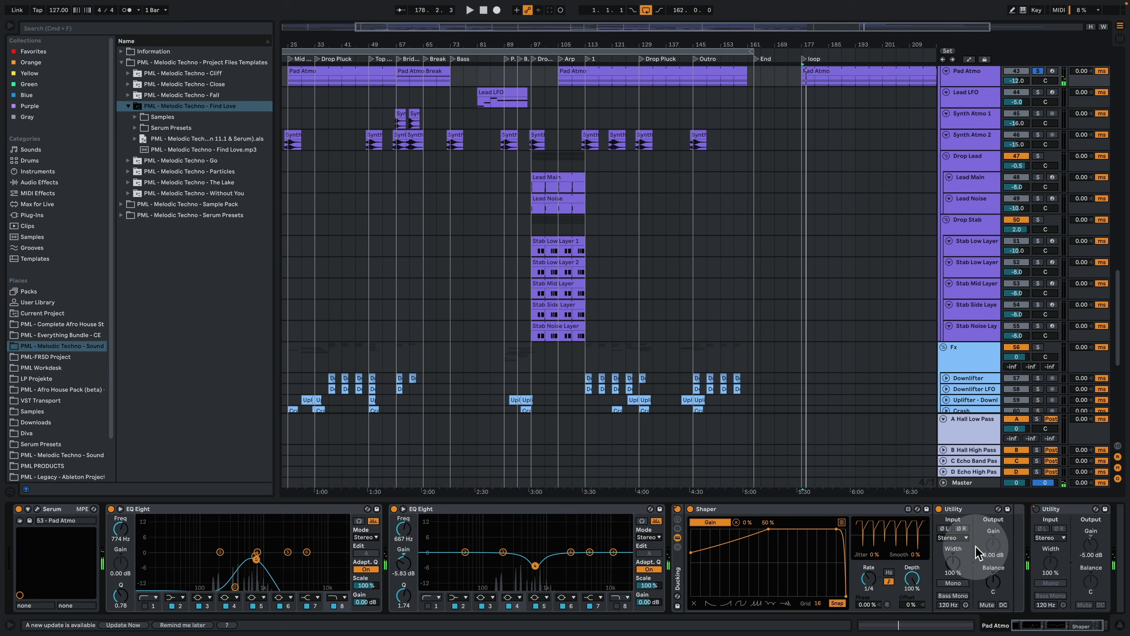
- Play the loop section with Pad Atmo among the other layers, and hide the device chain
scroll(967, 309, "up", 5)
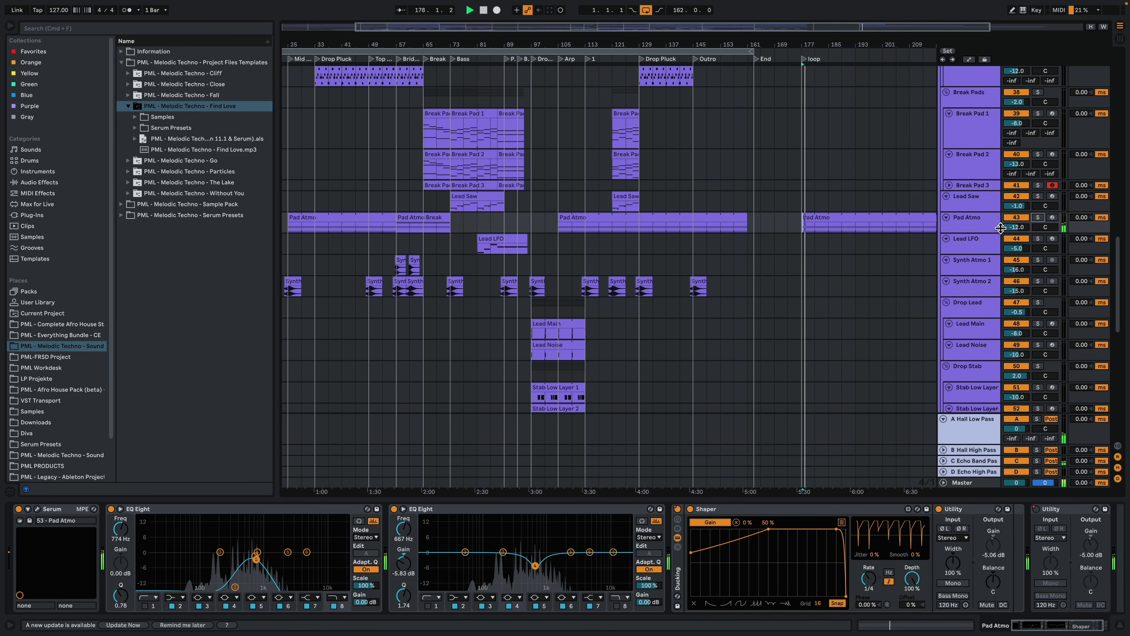
left_click(1120, 625)
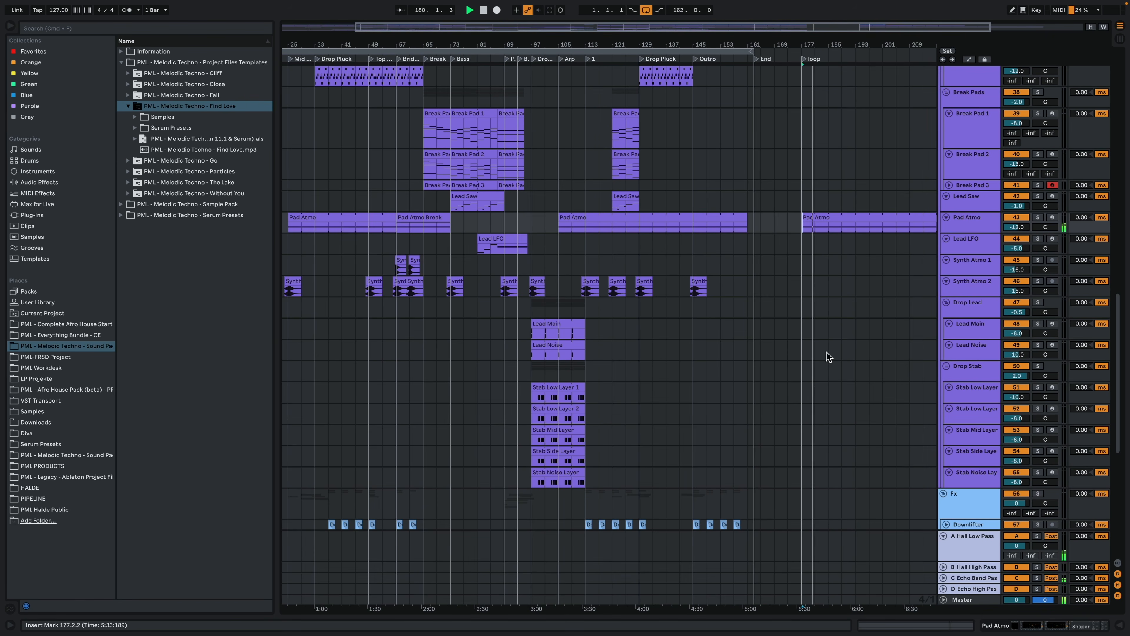
left_click(820, 386)
scroll(819, 386, "up", 5)
left_click(809, 392)
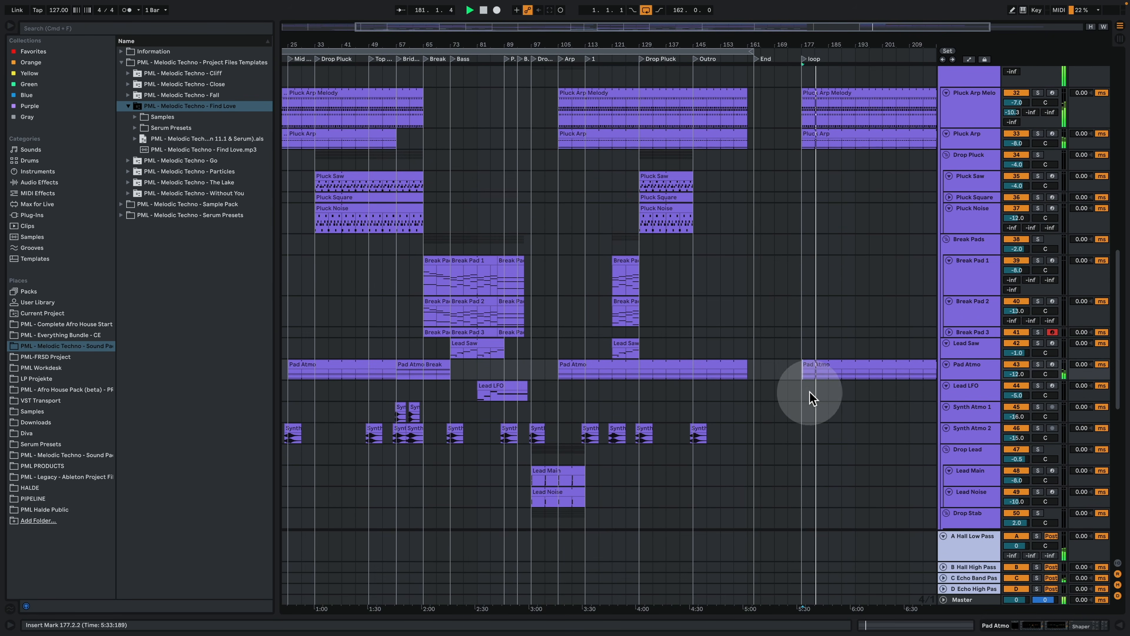
scroll(810, 396, "up", 5)
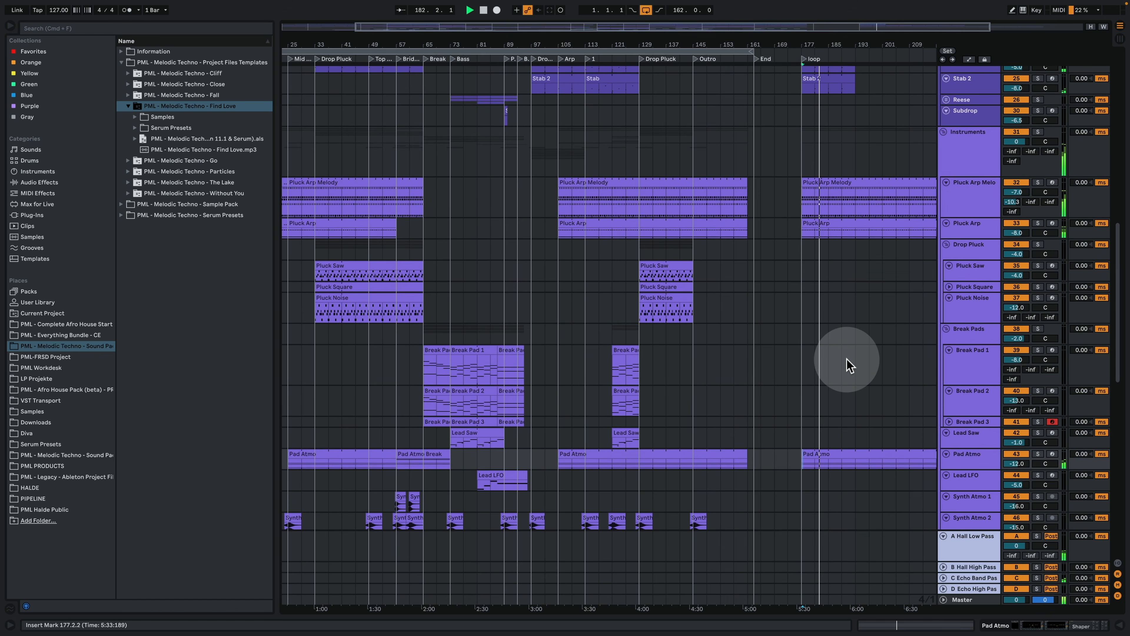
- Copy the Pluck Saw clip from bar 129 to the loop section at bar 177, and audition its track soloed
left_click(667, 263)
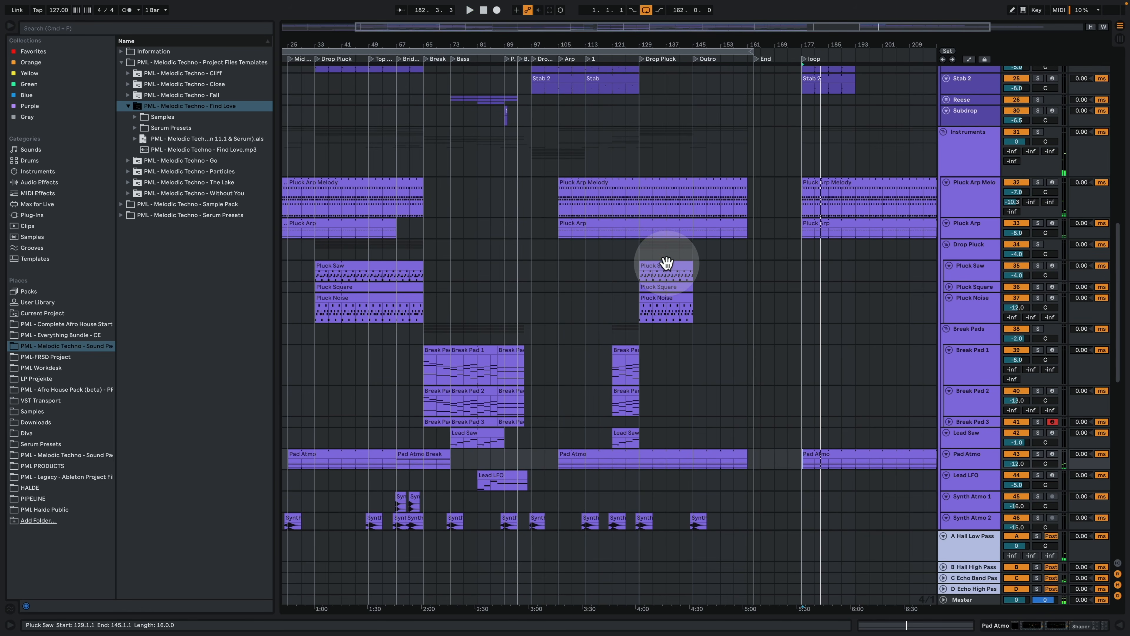
left_click(652, 265)
key("space")
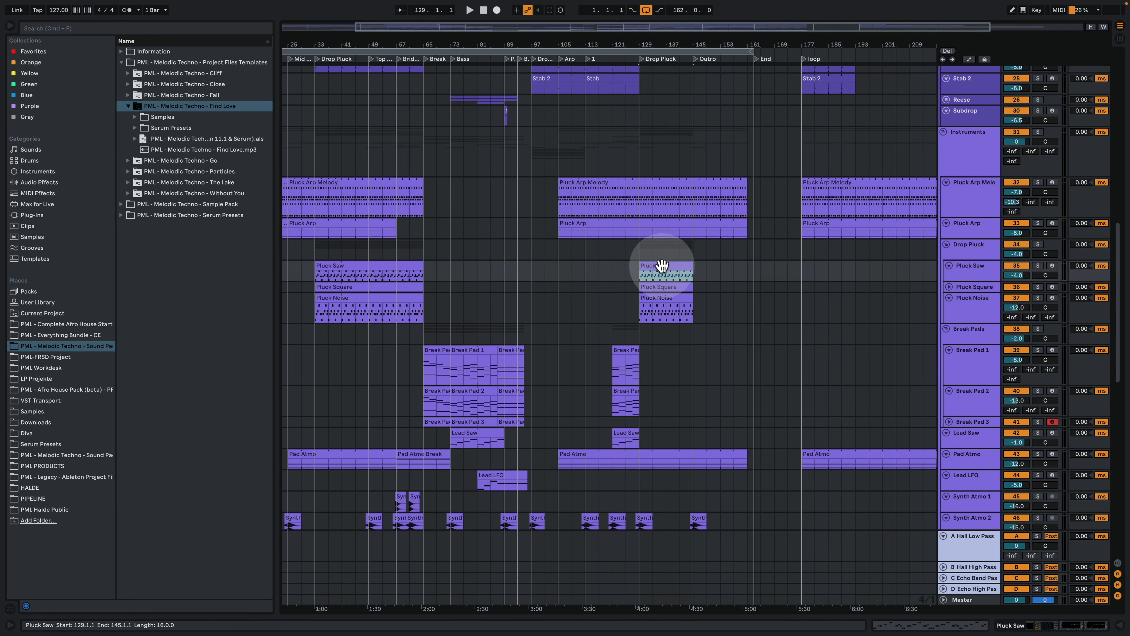
left_click_drag(662, 265, 818, 267)
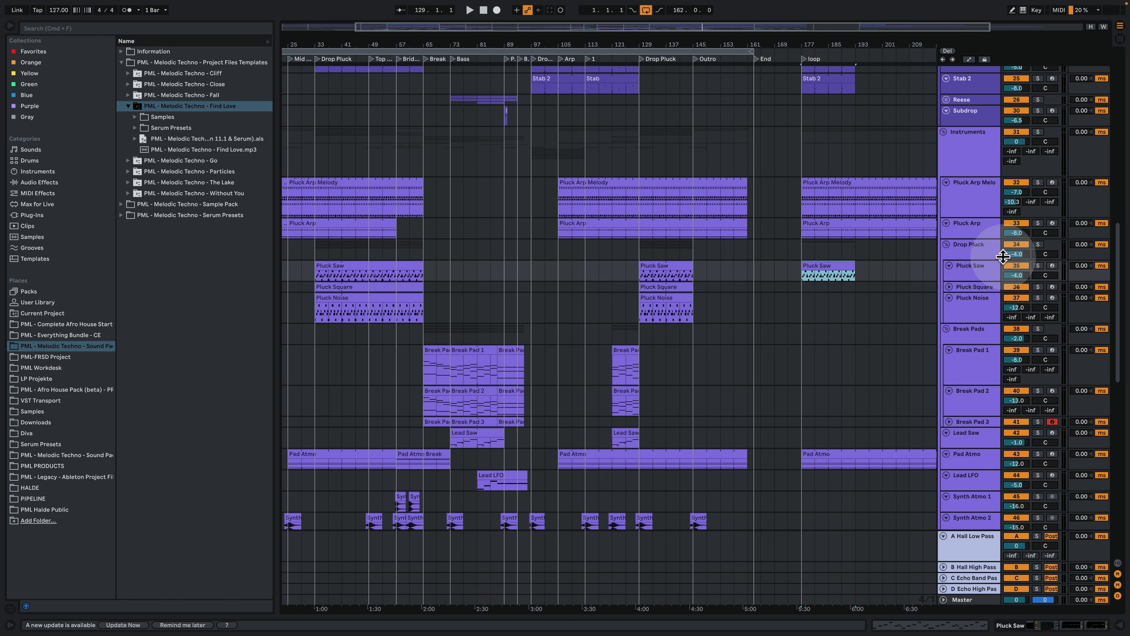
left_click(1038, 265)
key("space")
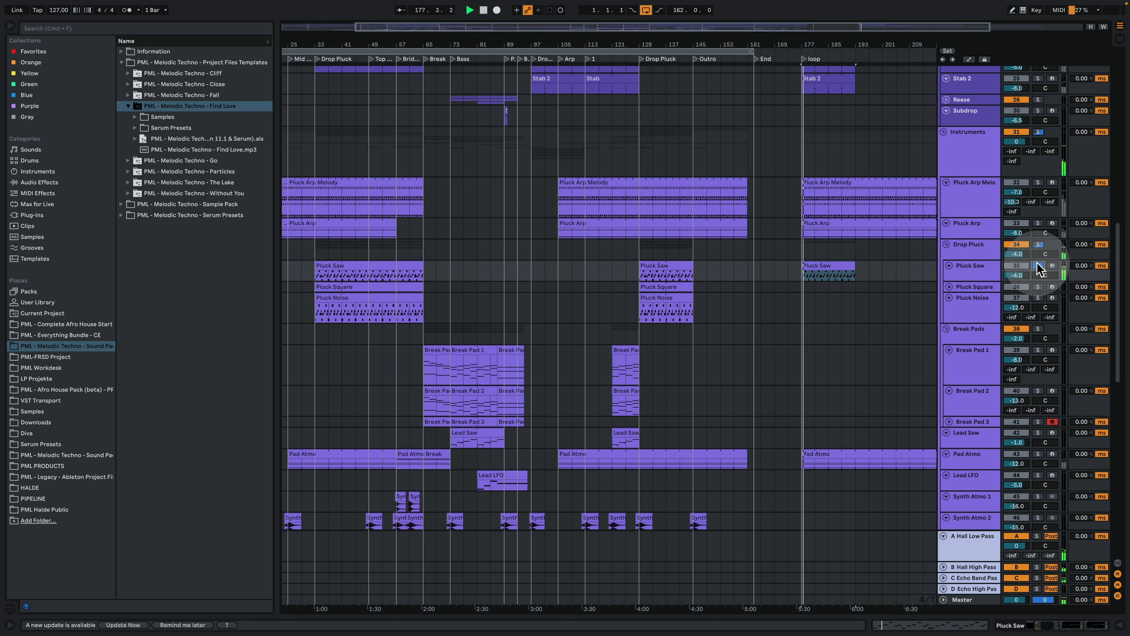
key("space")
- With automation shown, copy eight bars of the Drop Pluck group and its frequency automation from bar 129 to bar 177, and hide automation again
left_click(964, 250)
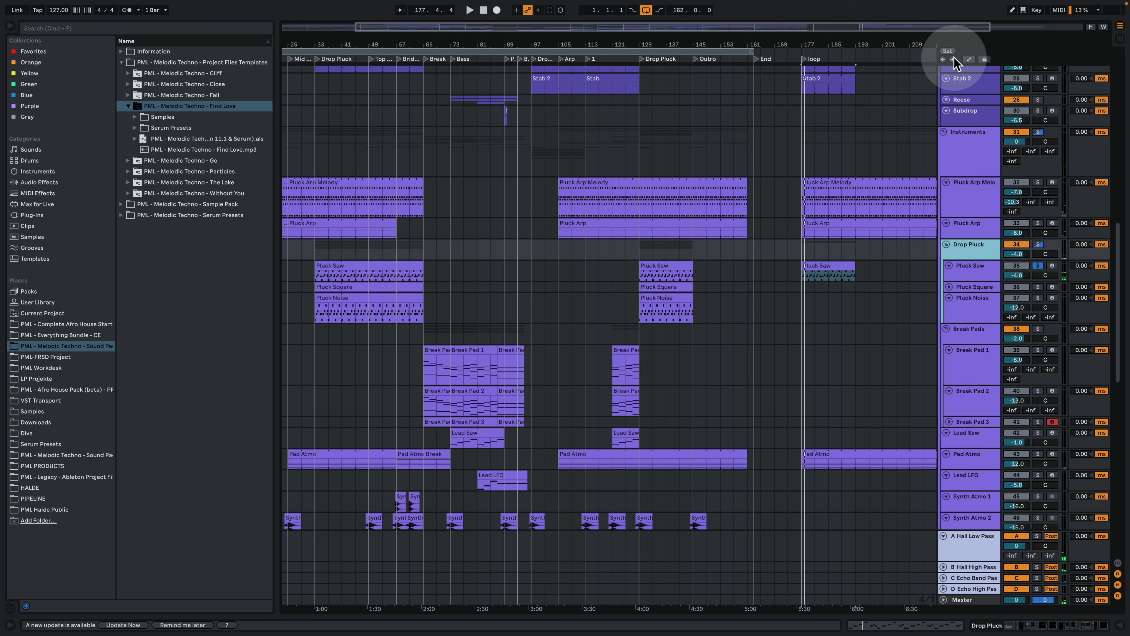
left_click(970, 60)
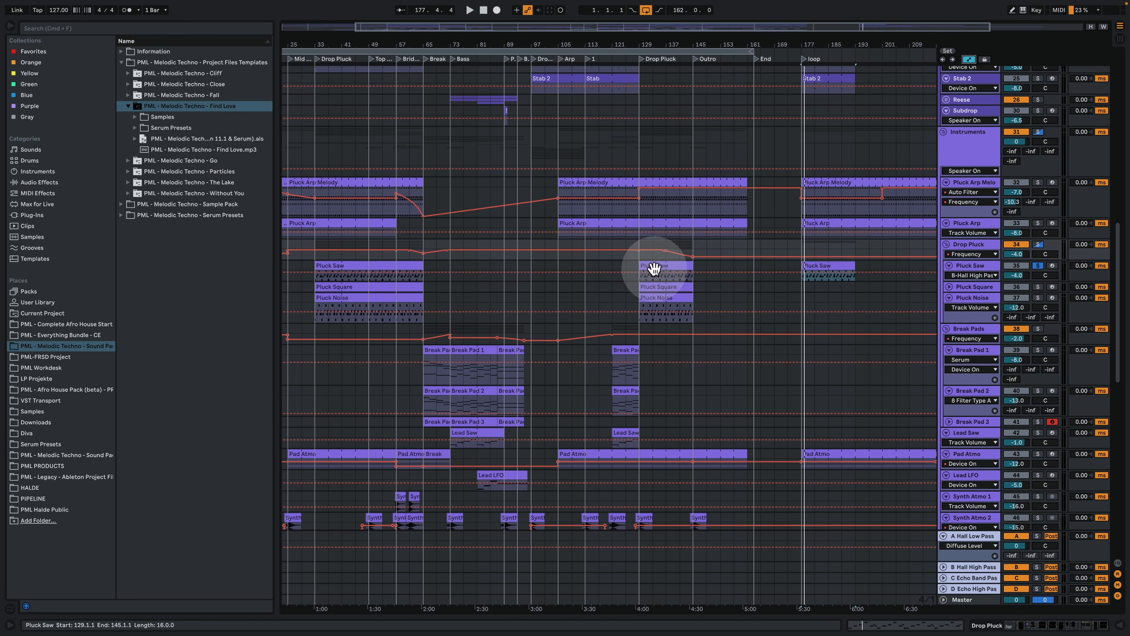
left_click_drag(654, 269, 821, 264)
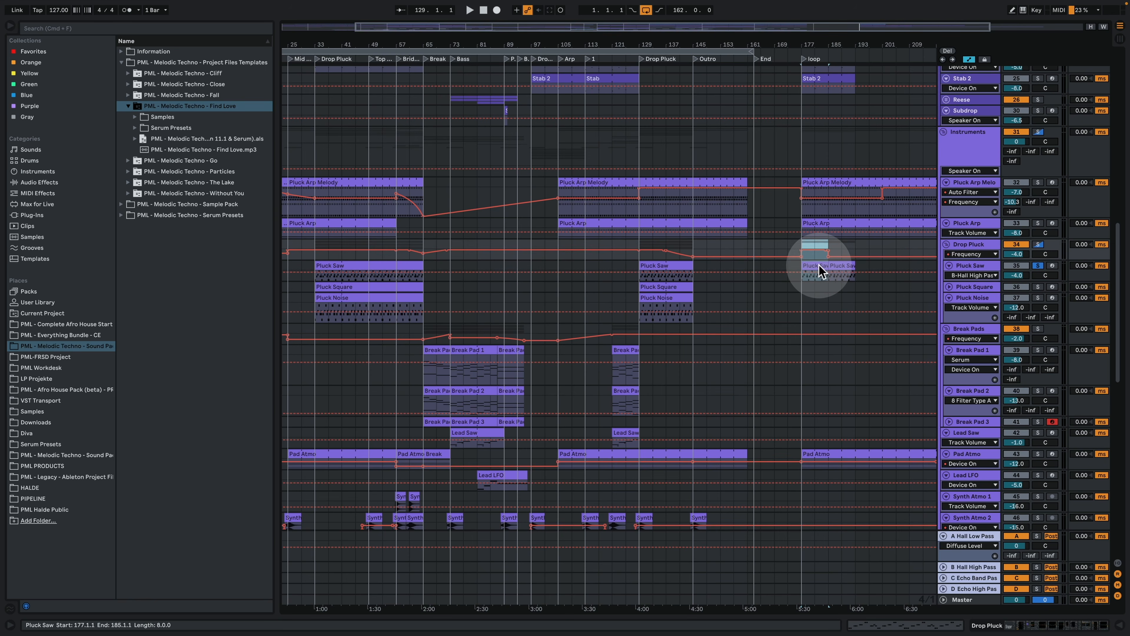
key("space")
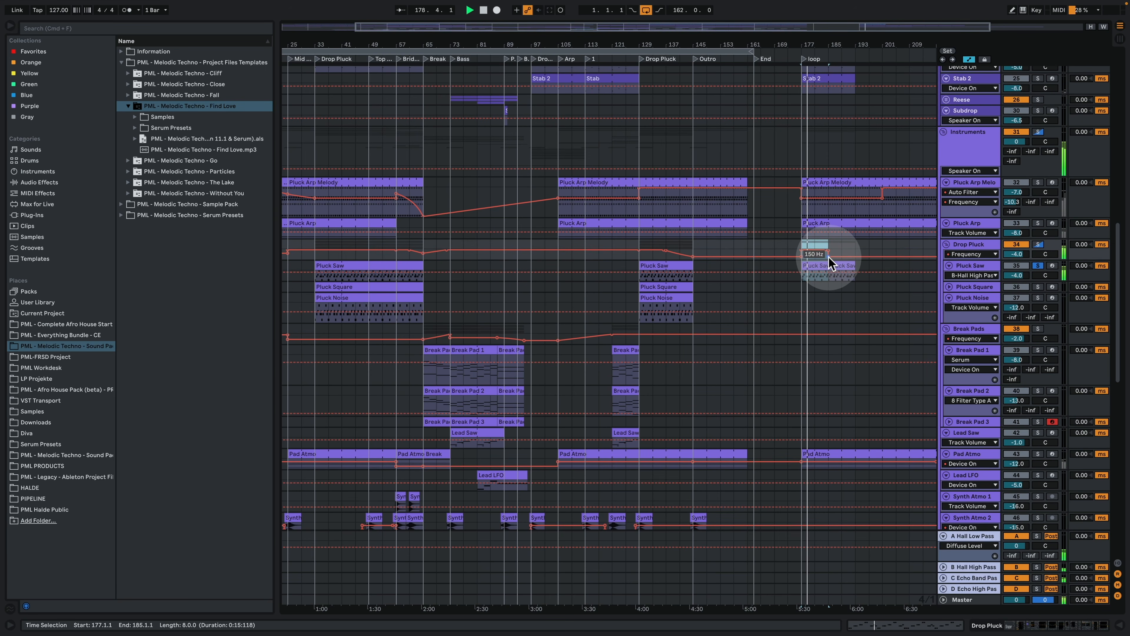
left_click(1038, 266)
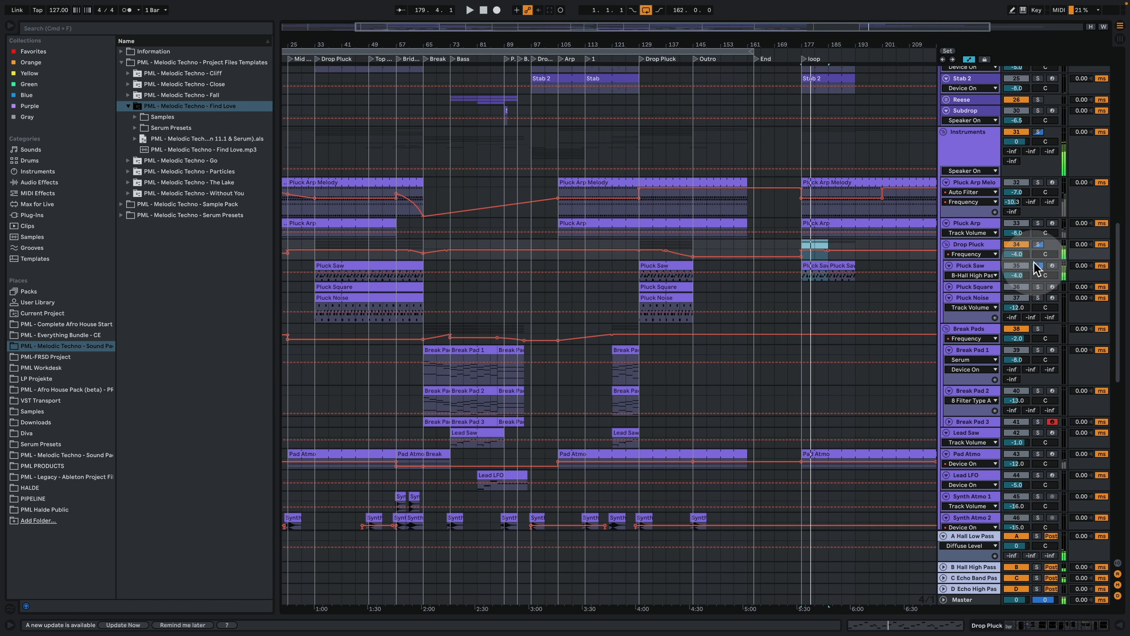
left_click(969, 59)
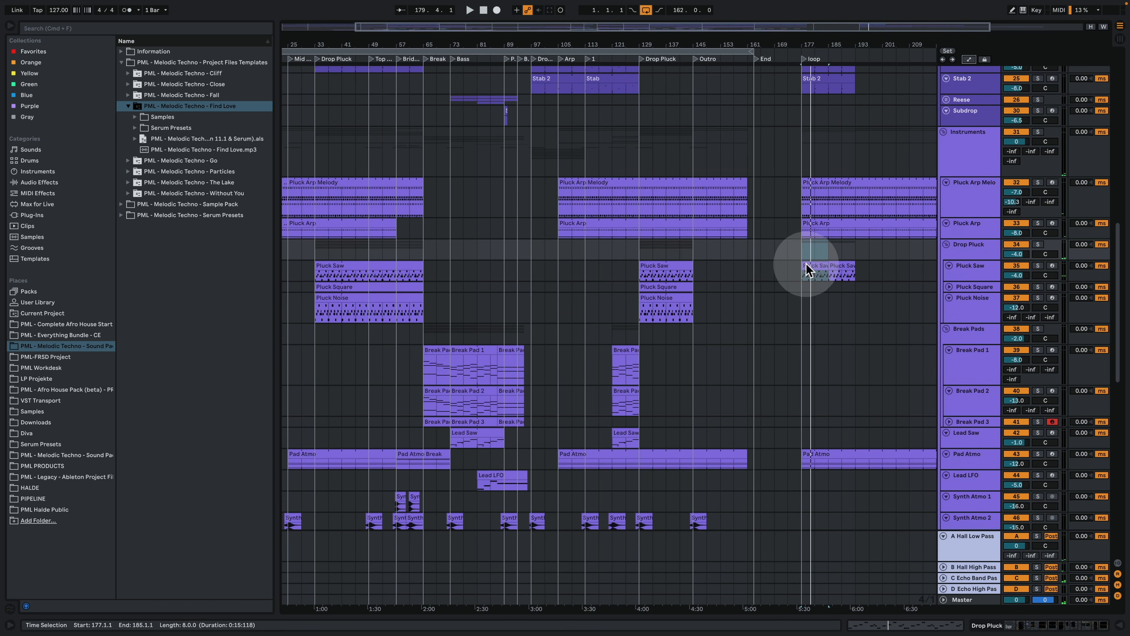
- Open the Pluck Saw loop clip's notes, set the grid to 1/16, and examine the opening bars during playback
double_click(815, 266)
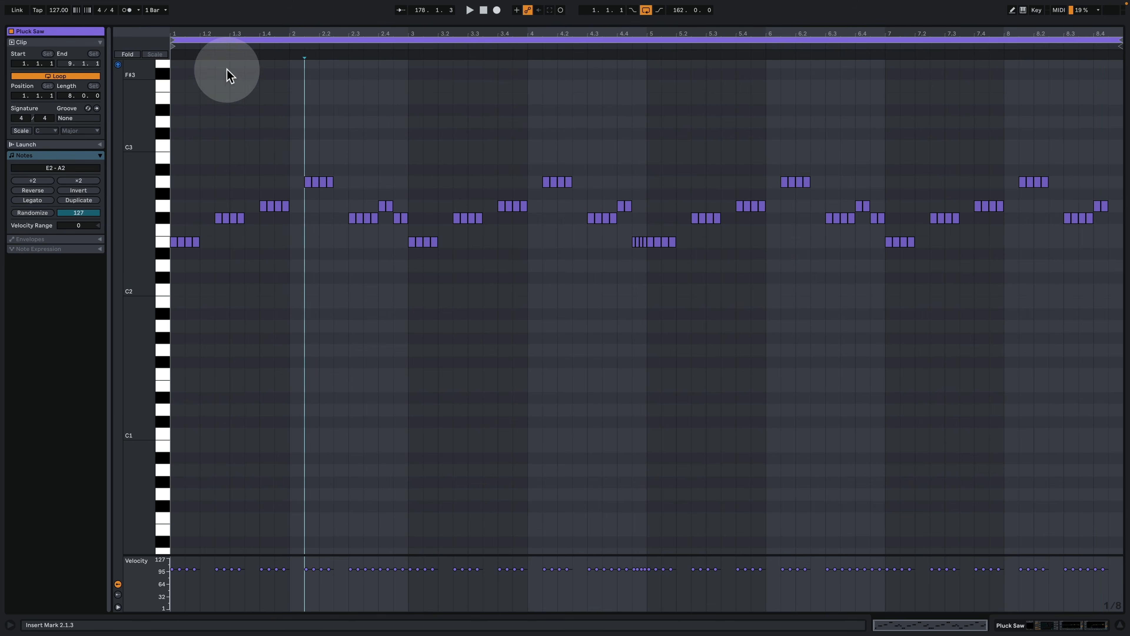
right_click(285, 315)
left_click(365, 469)
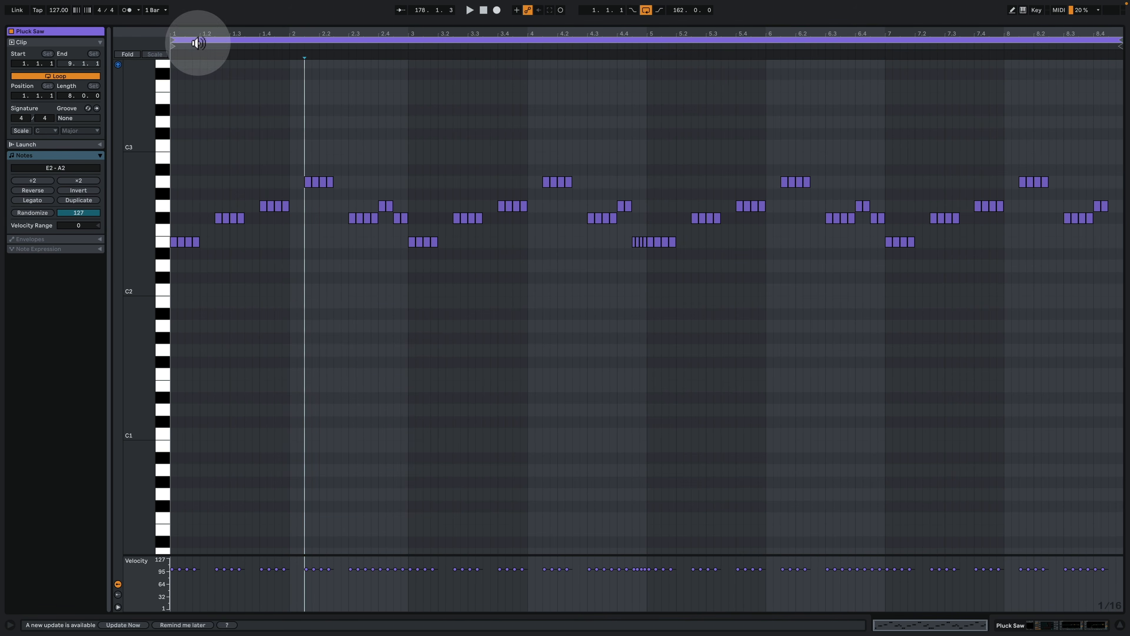
left_click_drag(254, 34, 267, 85)
left_click(254, 53)
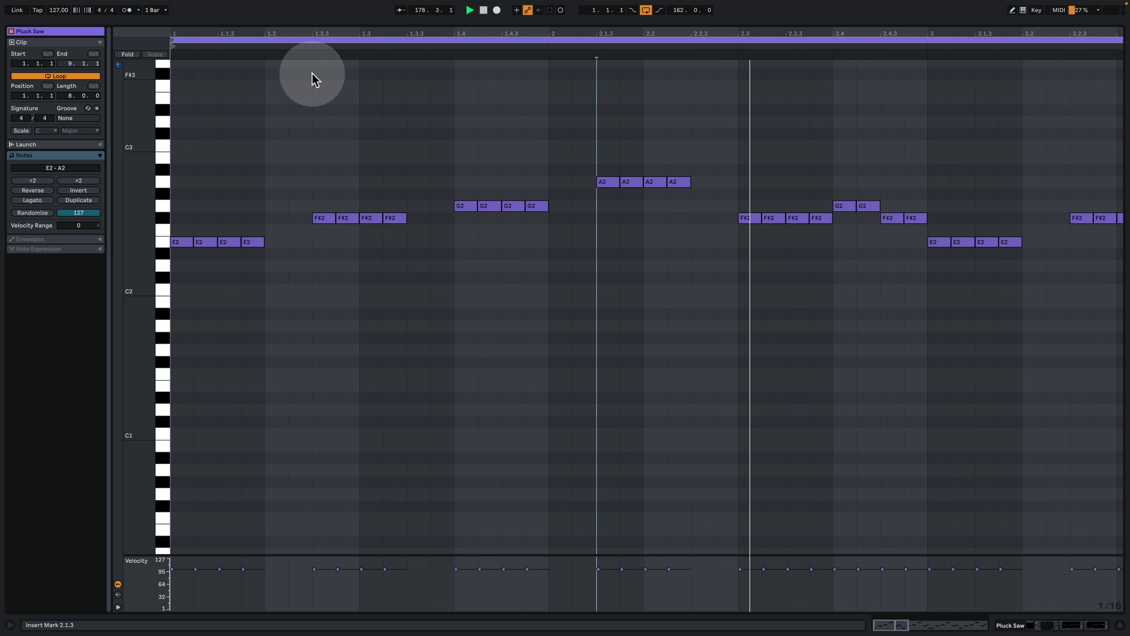
key("space")
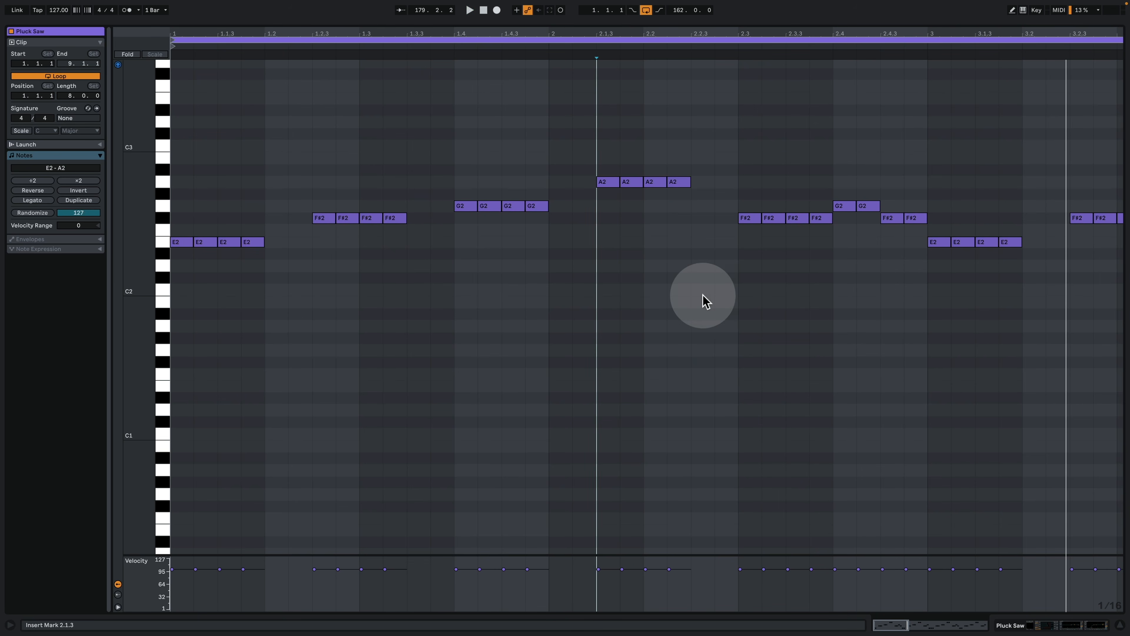
- Open the Pluck Saw track's Serum patch, inspect its oscillator, Env 2, effects and modulation matrix during playback, and close it
left_click(1037, 624)
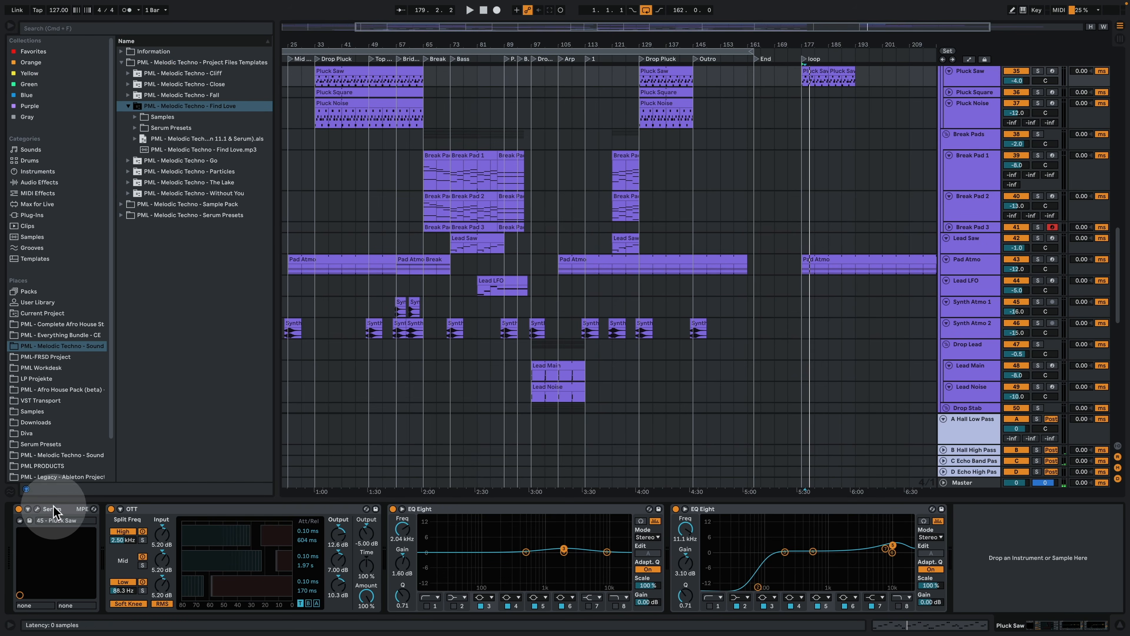
left_click(37, 509)
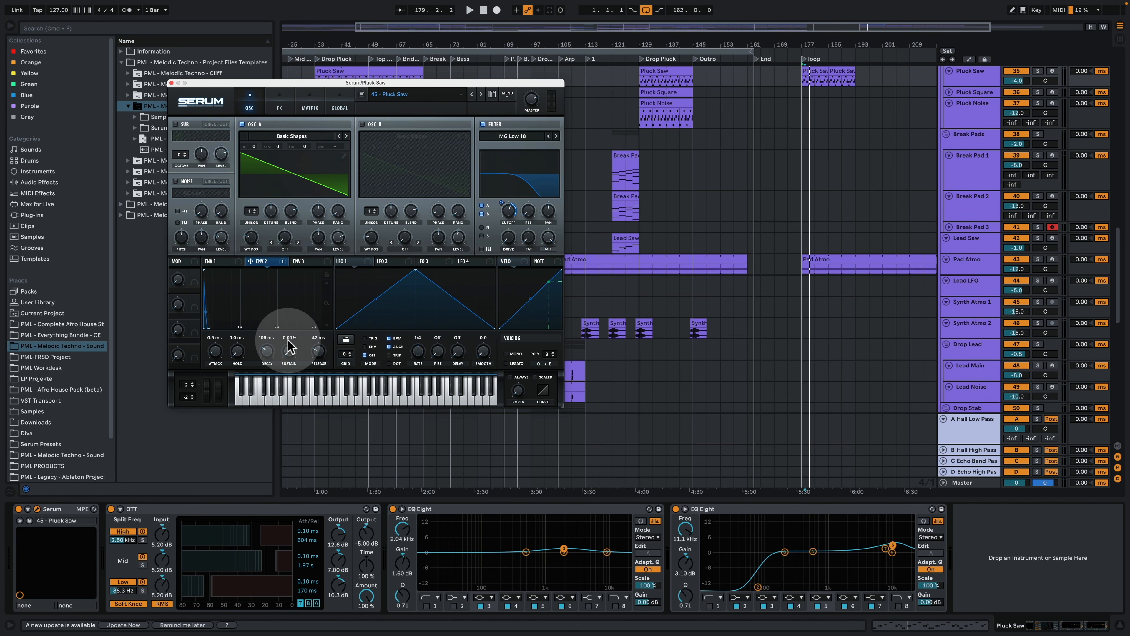
key("space")
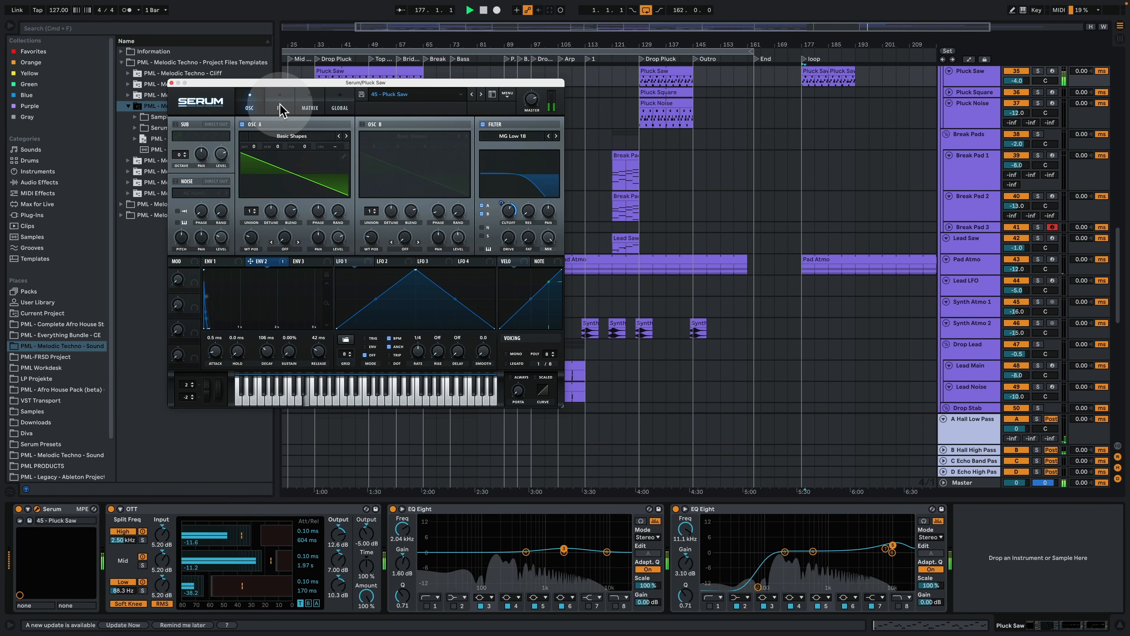
left_click(280, 109)
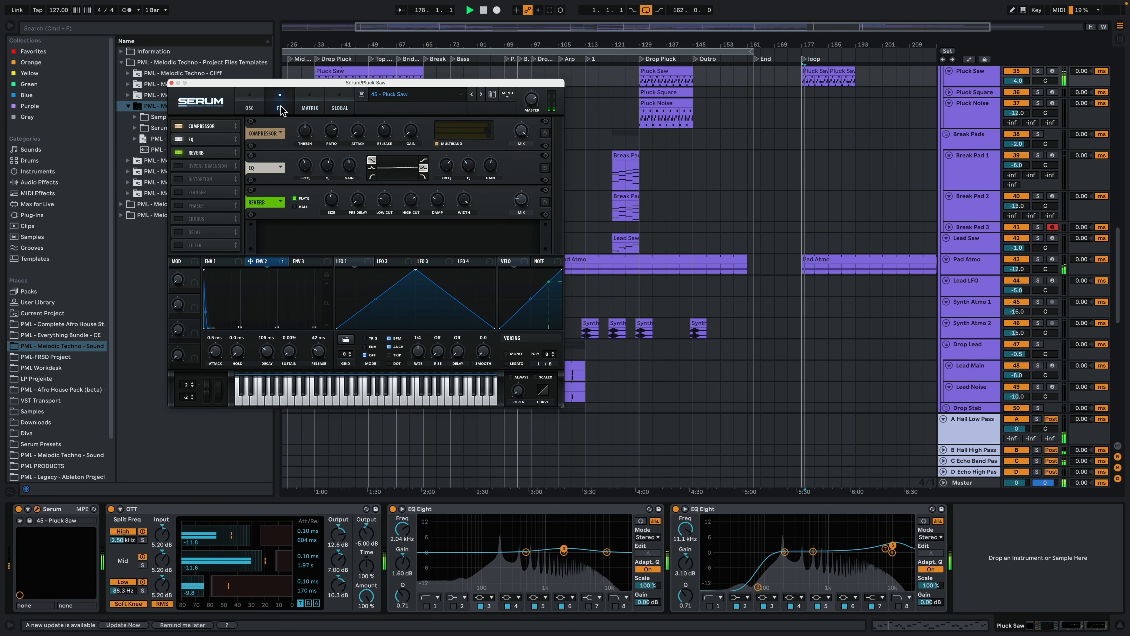
left_click(310, 107)
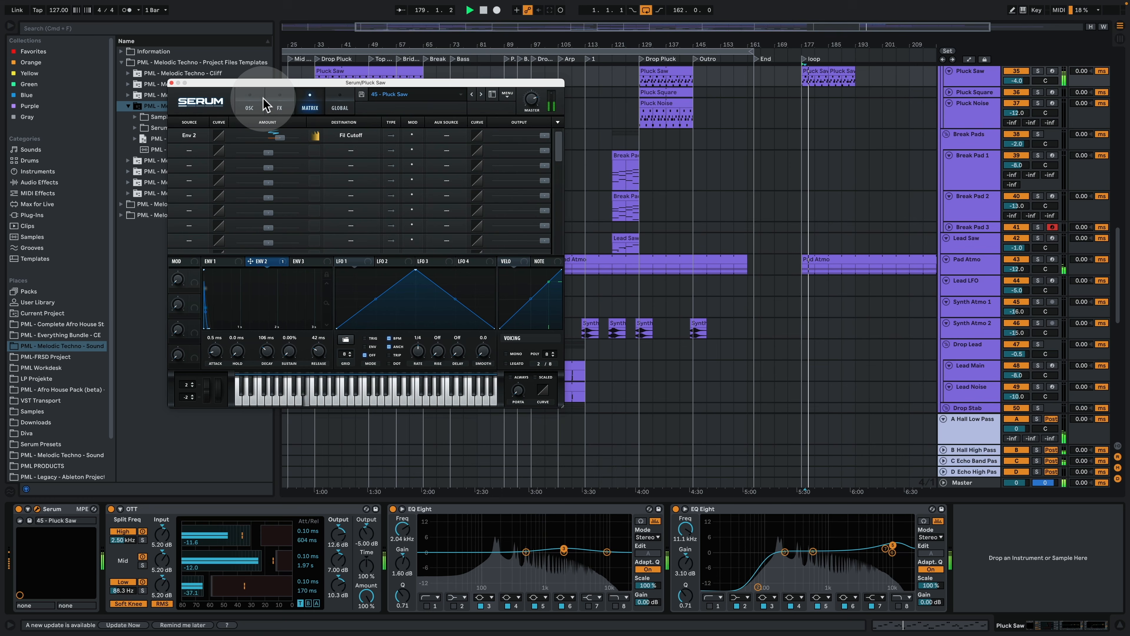
left_click(250, 107)
left_click(171, 83)
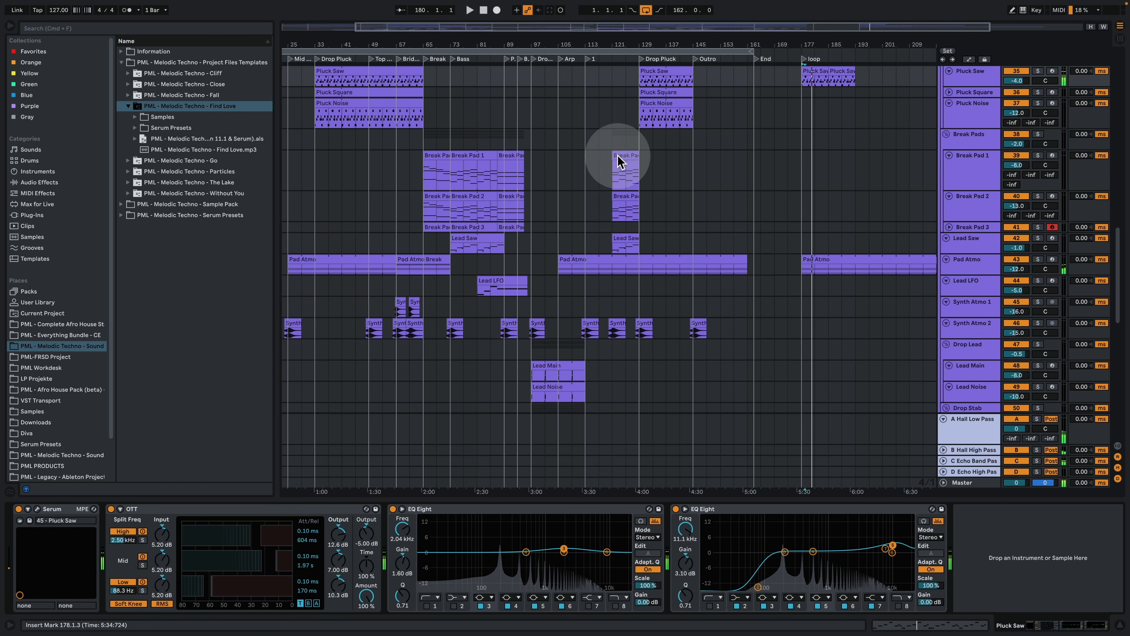
- Expand the Pluck Square track, copy its clip from bar 129 to the loop section at bar 177, and play it soloed
scroll(868, 232, "up", 5)
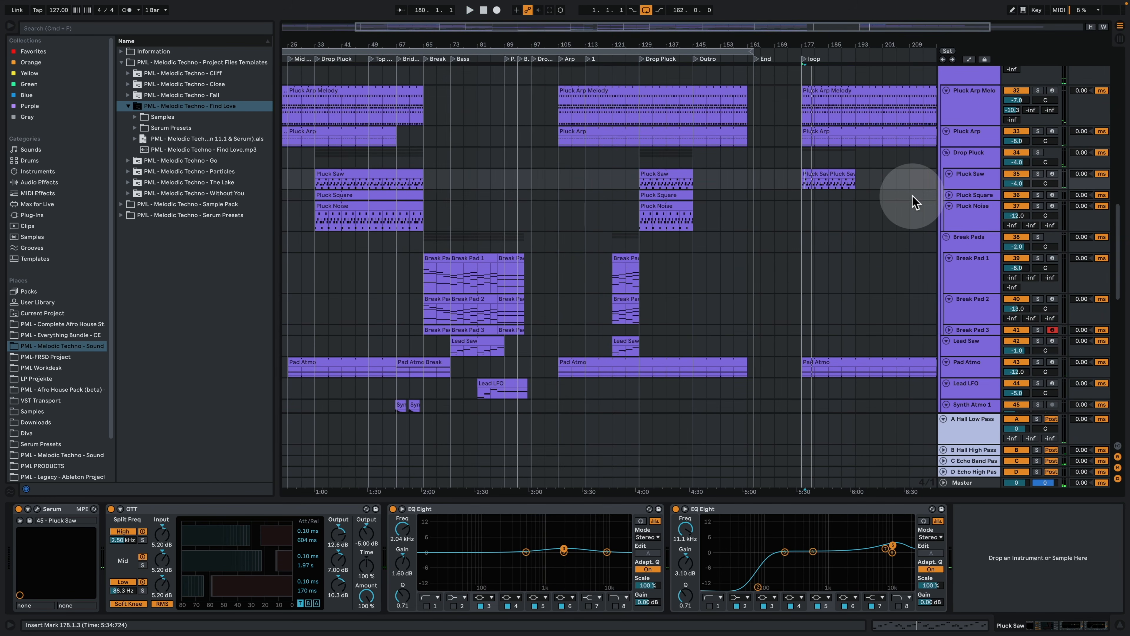
left_click(950, 196)
left_click_drag(682, 195, 835, 212)
left_click(1039, 195)
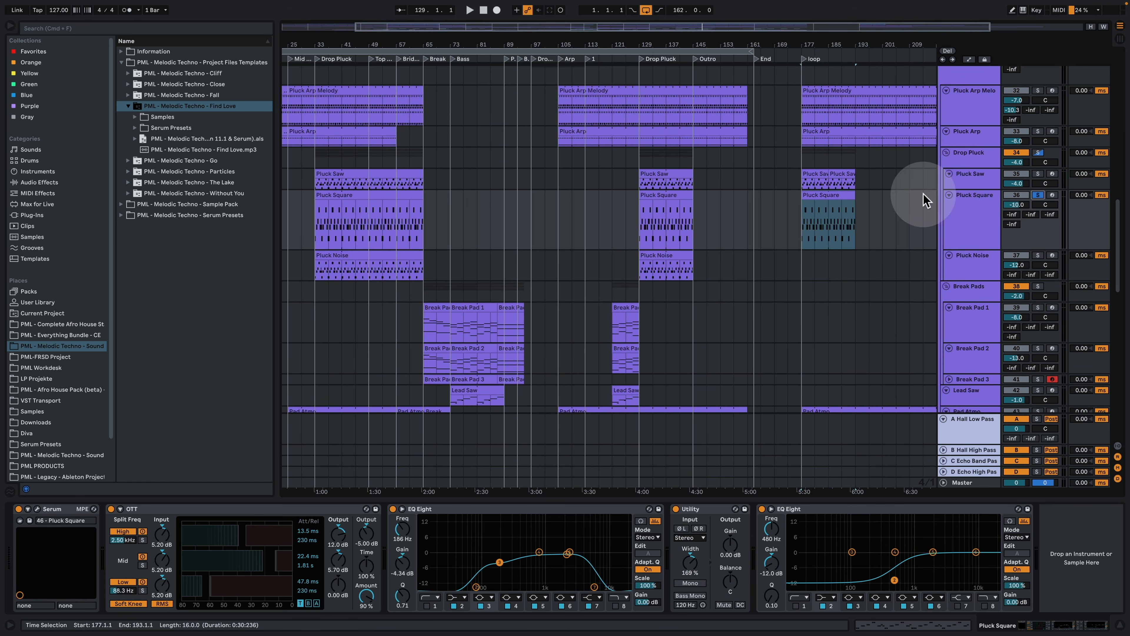
key("space")
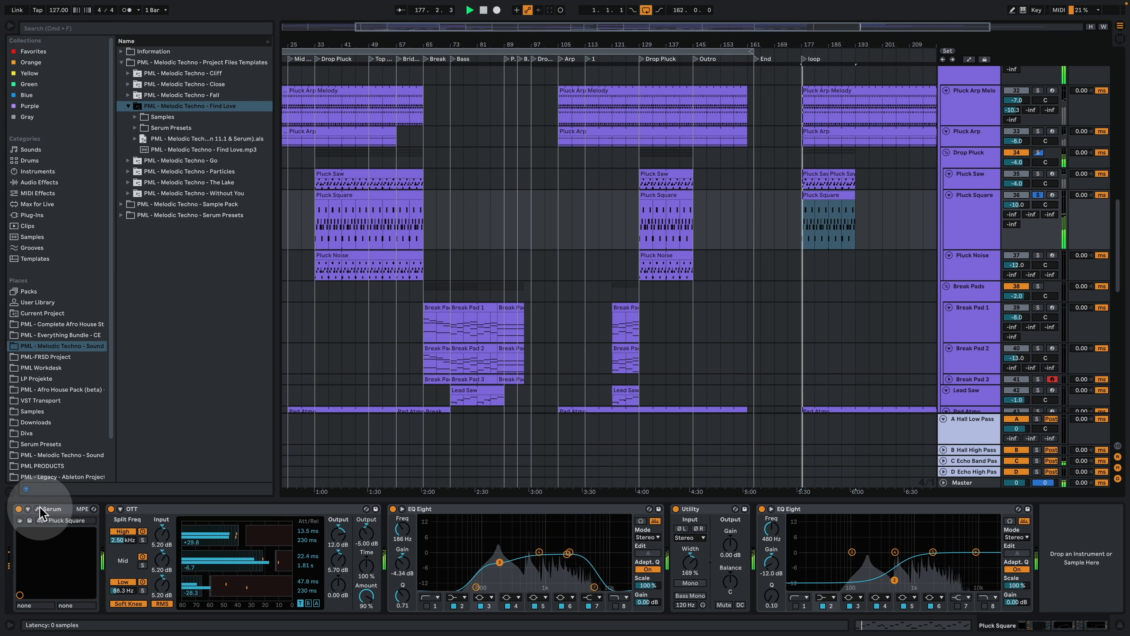
- Open the Pluck Square track's Serum patch, inspect its two oscillators, and play it soloed together with Pluck Saw
left_click(38, 509)
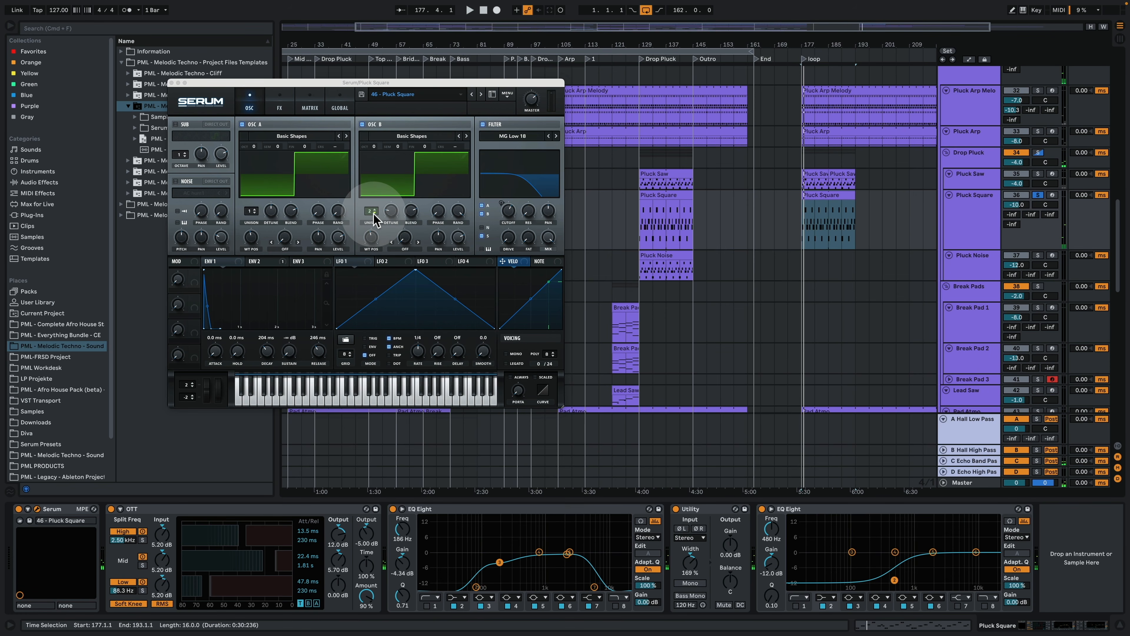
key("space")
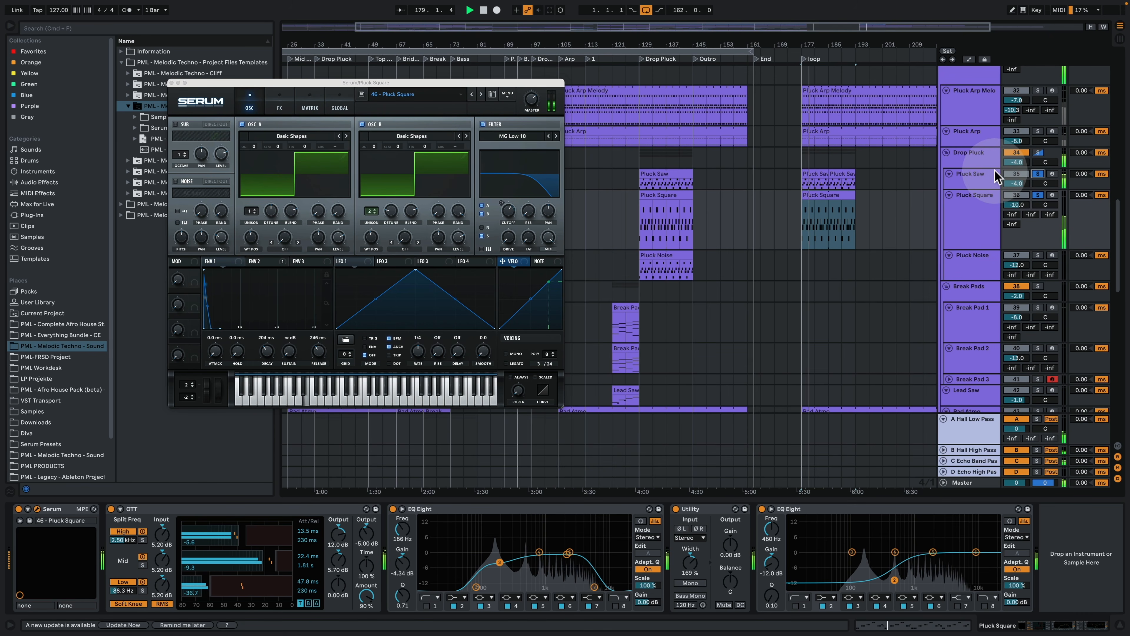
left_click(988, 206)
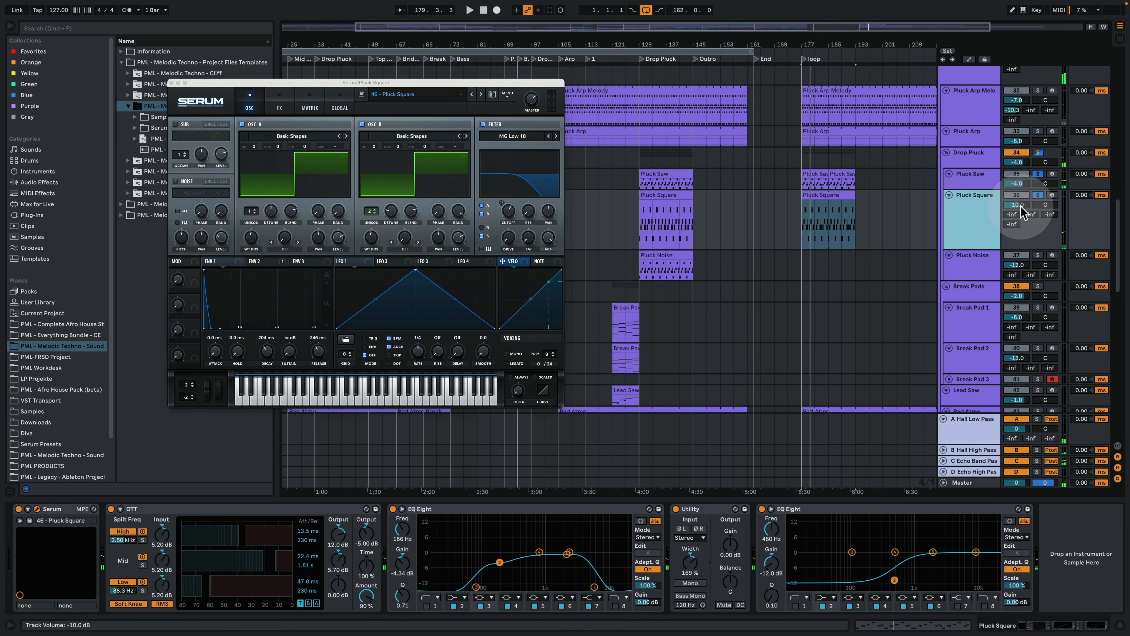
left_click(990, 190)
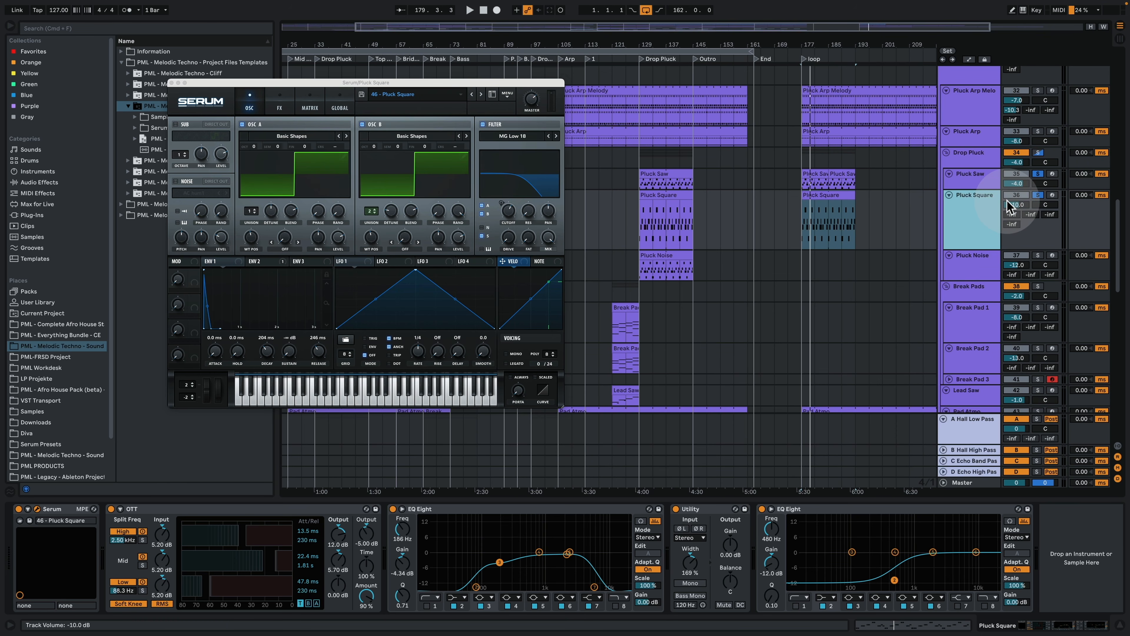
- Play Pluck Square with Pluck Saw, then copy the Pluck Noise clip from bar 129 to bar 177 and solo its track
key("space")
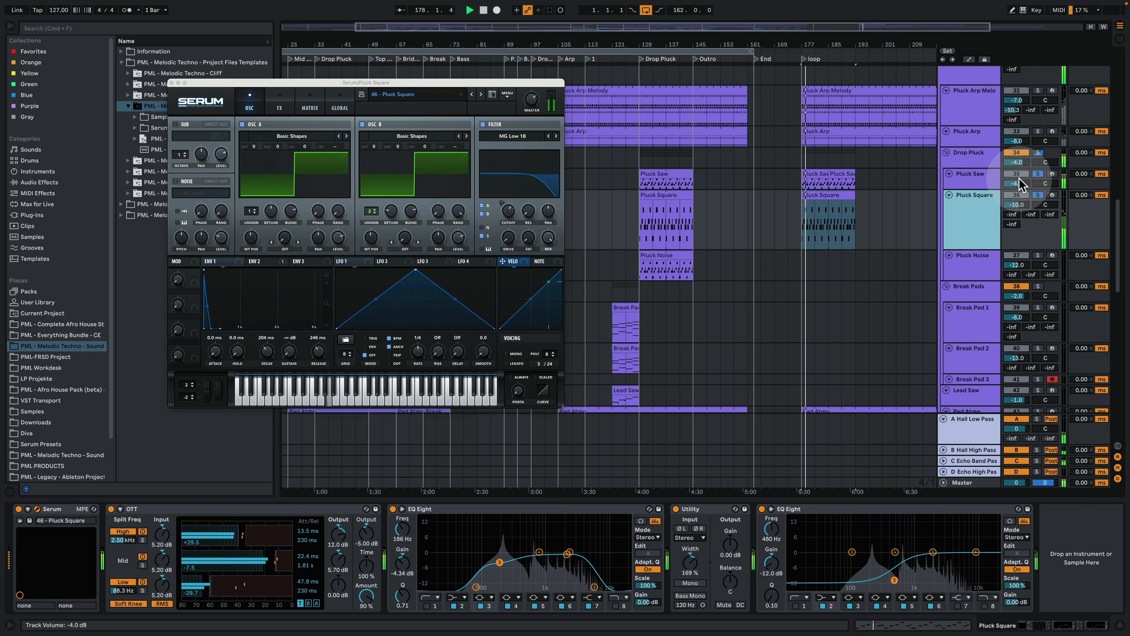
mouse_move(1016, 204)
left_mouse_down()
mouse_move(1017, 225)
mouse_move(1042, 190)
mouse_move(1019, 206)
left_mouse_up()
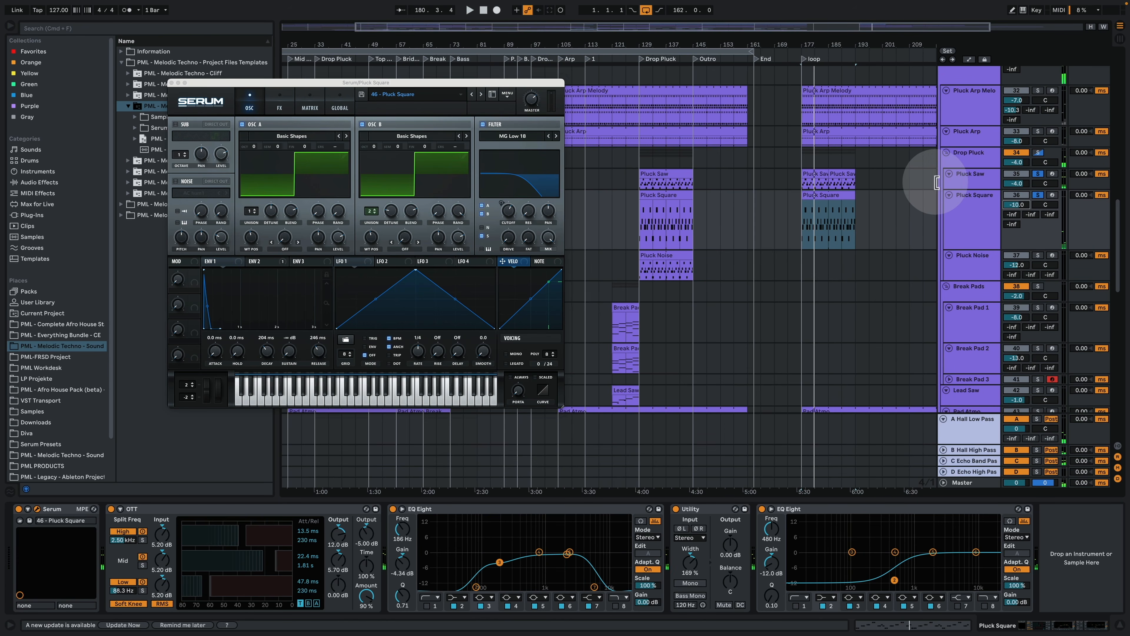
left_click_drag(666, 254, 824, 269)
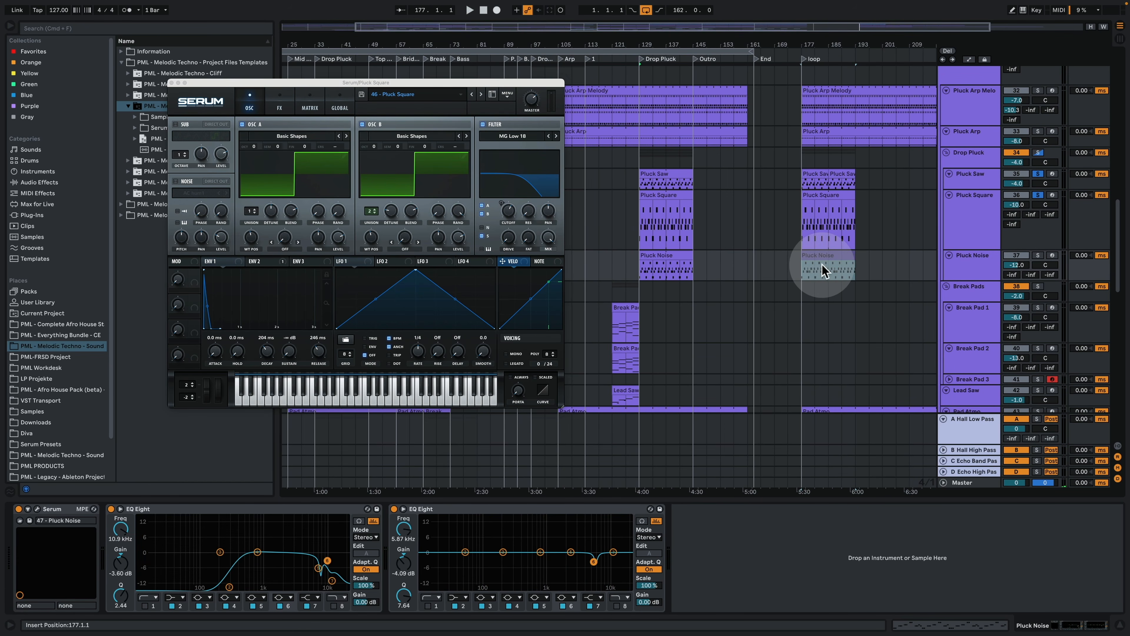
left_click(1038, 255)
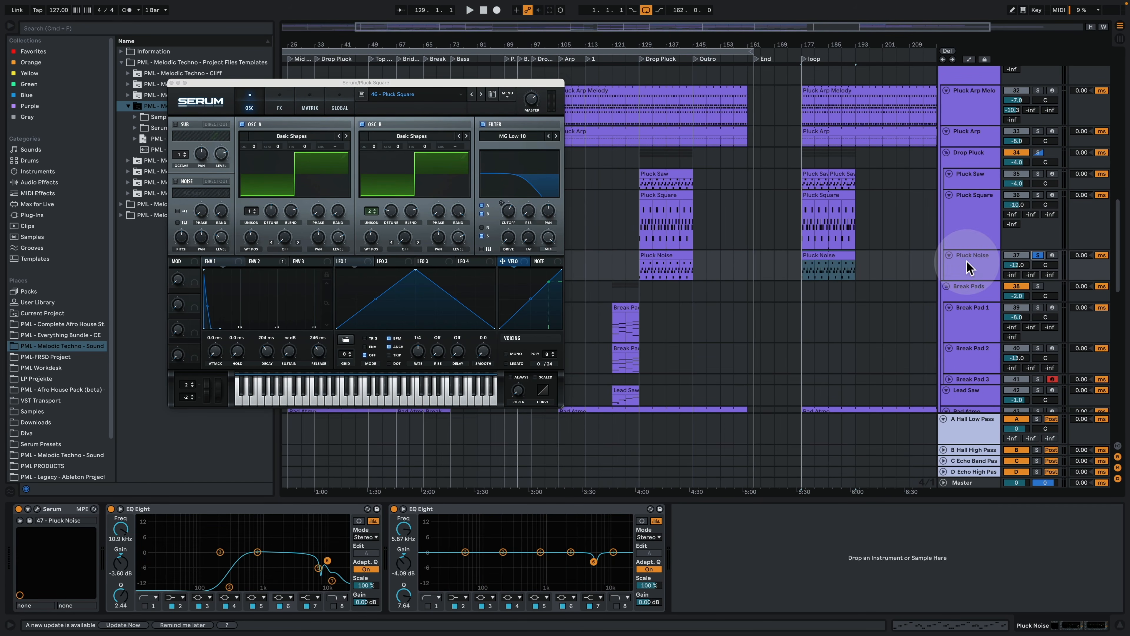
left_click(829, 258)
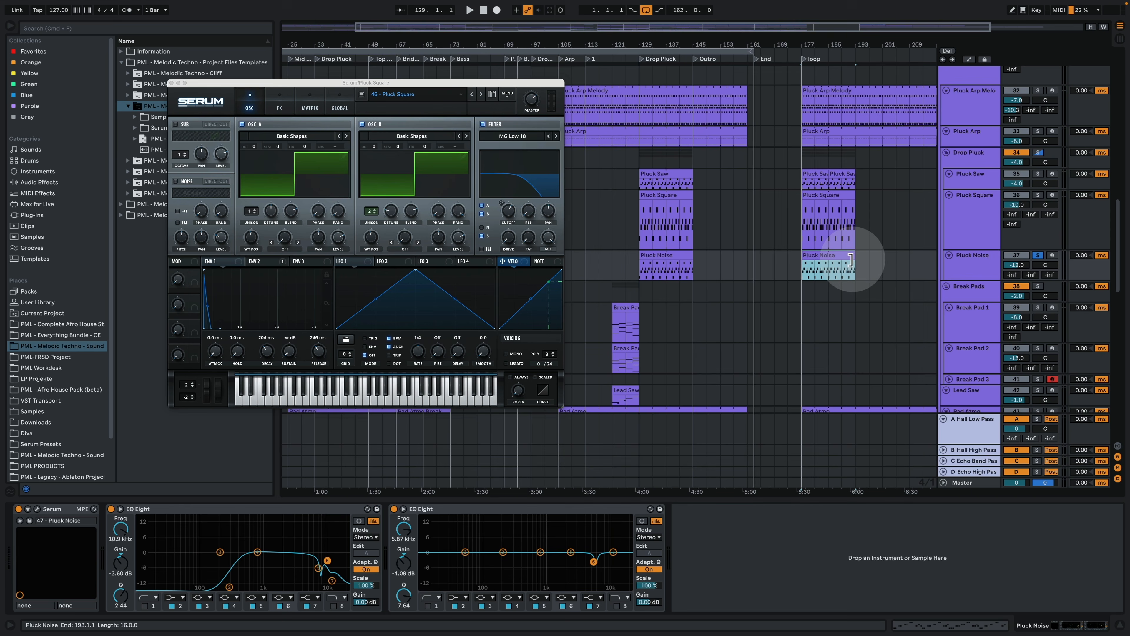
- Open the Pluck Noise track's Serum patch, inspect its AC hum1 noise source in the Organics category, and play it soloed
left_click(38, 510)
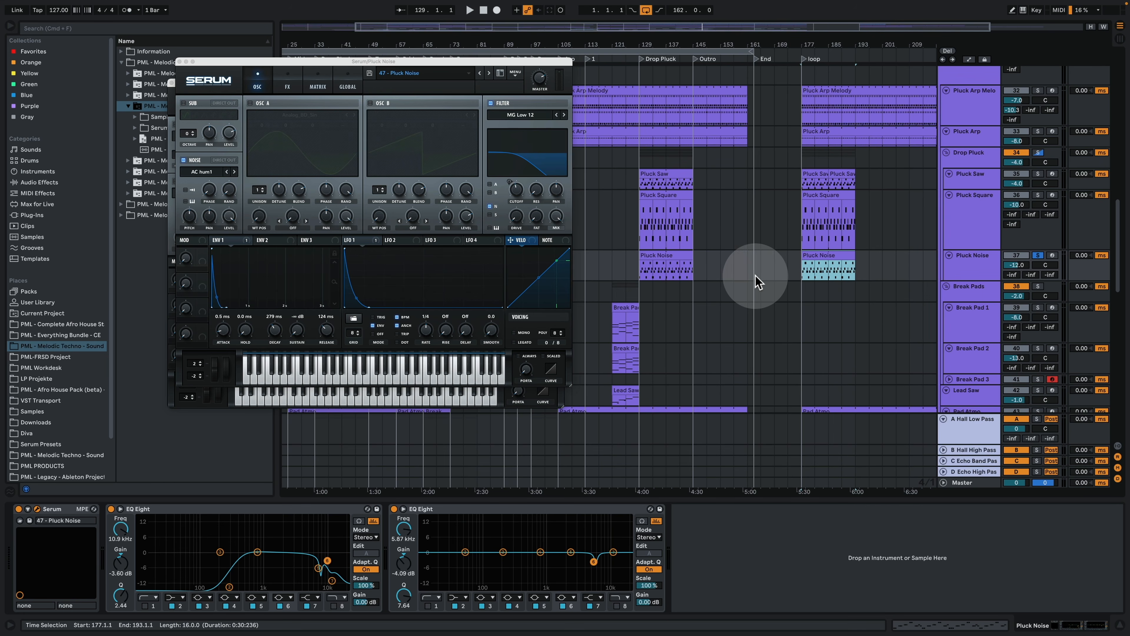
key("space")
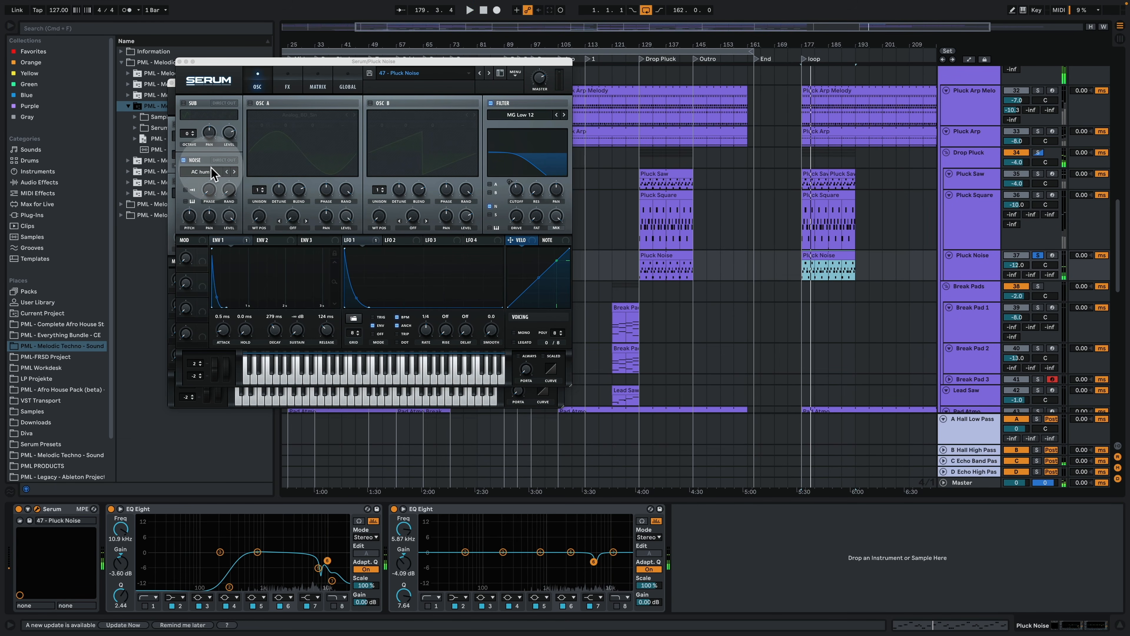
left_click(209, 171)
mouse_move(234, 227)
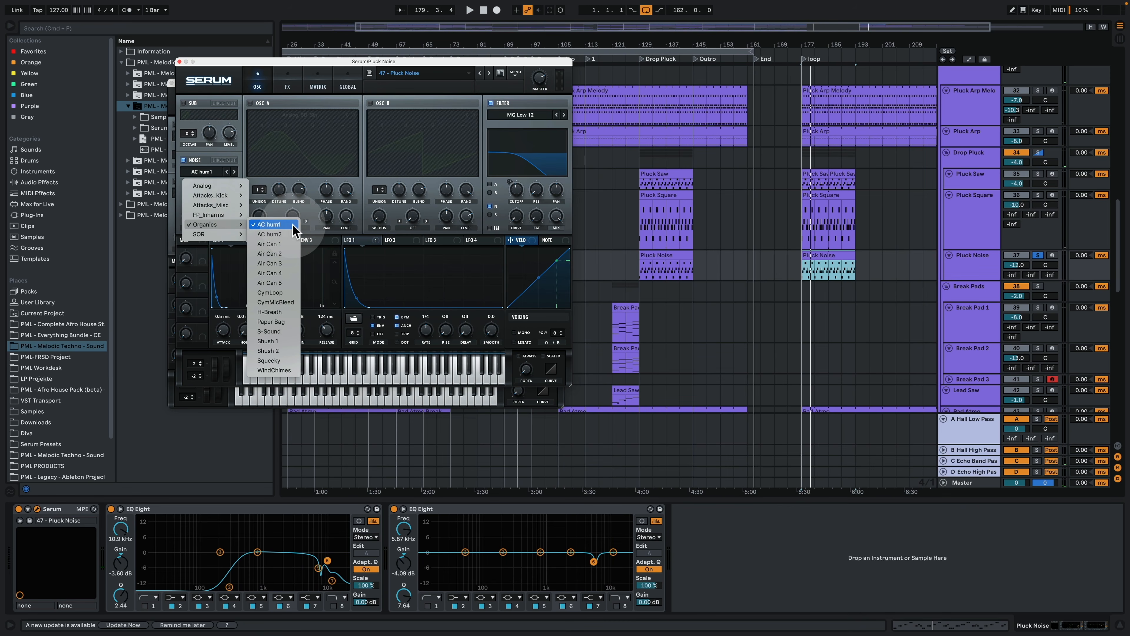
left_click(330, 63)
key("space")
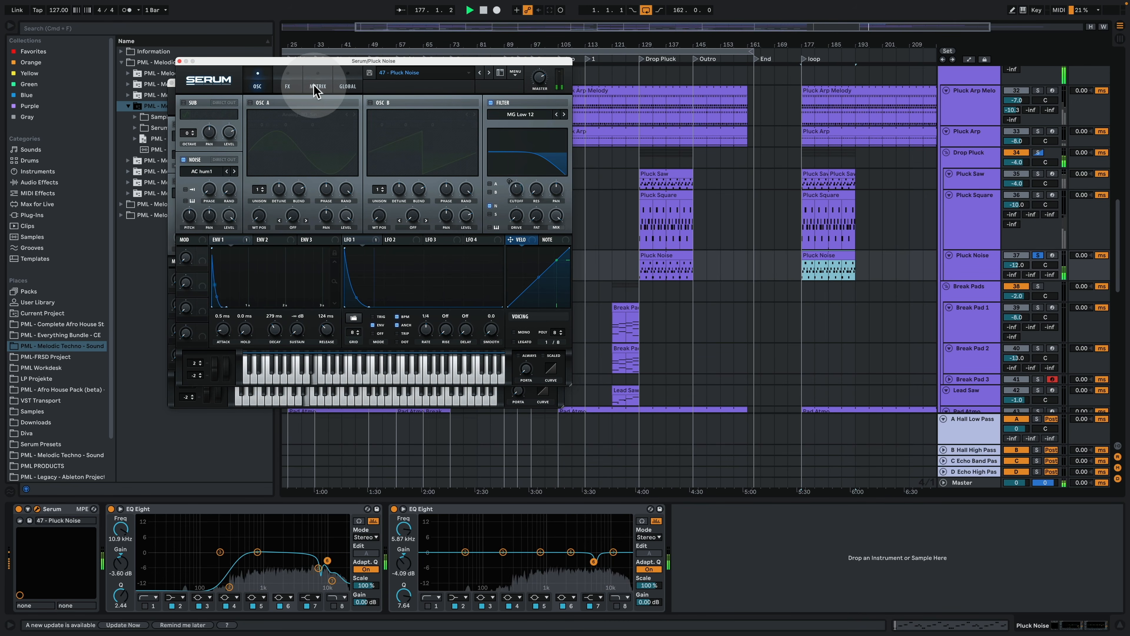
- Inspect the Pluck Noise patch's Env 1, modulation matrix and effects during playback, and return to its oscillator view
left_click(226, 241)
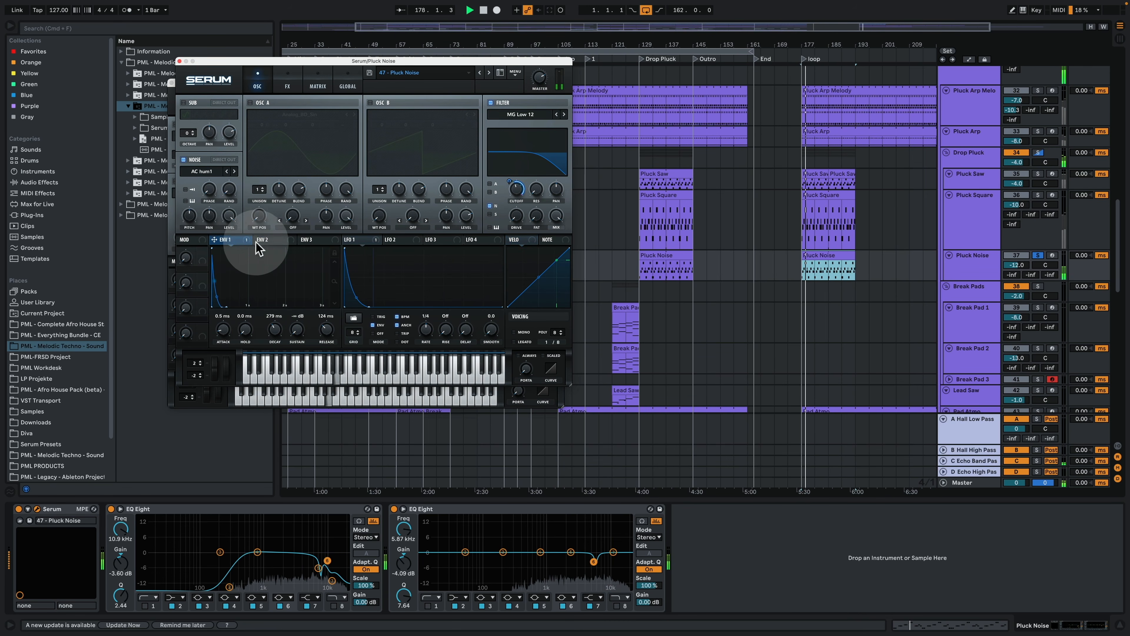
left_click(317, 83)
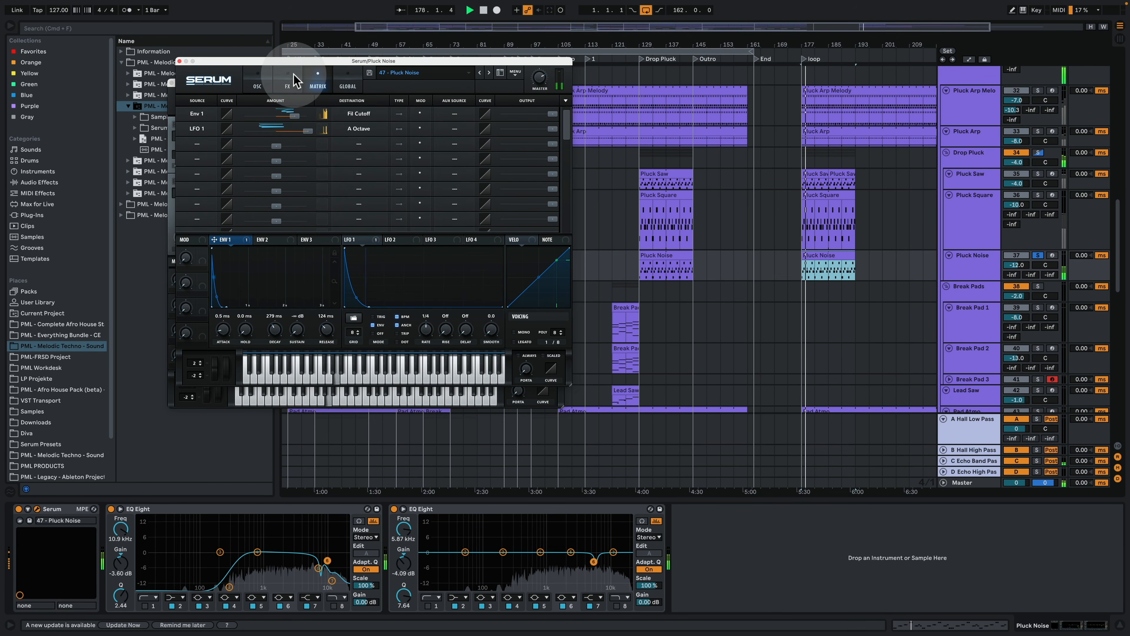
left_click(287, 83)
left_click(258, 83)
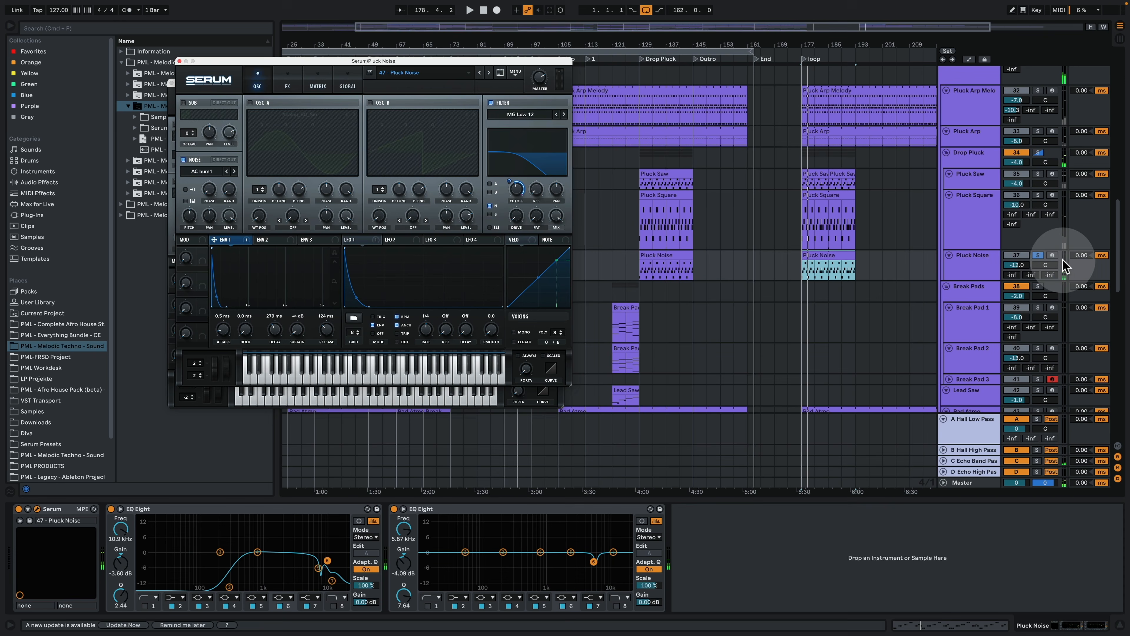
- Play the Drop Pluck group soloed instead of Pluck Noise, examine the group's effect chain, and unsolo it
left_click(1040, 256)
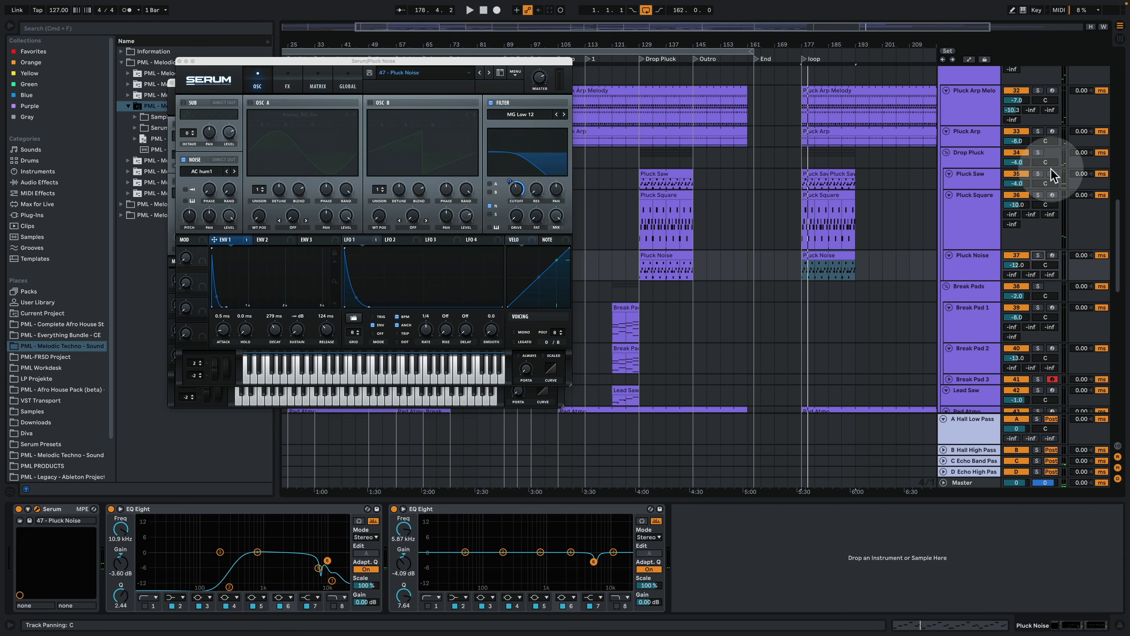
left_click(1039, 152)
key("space")
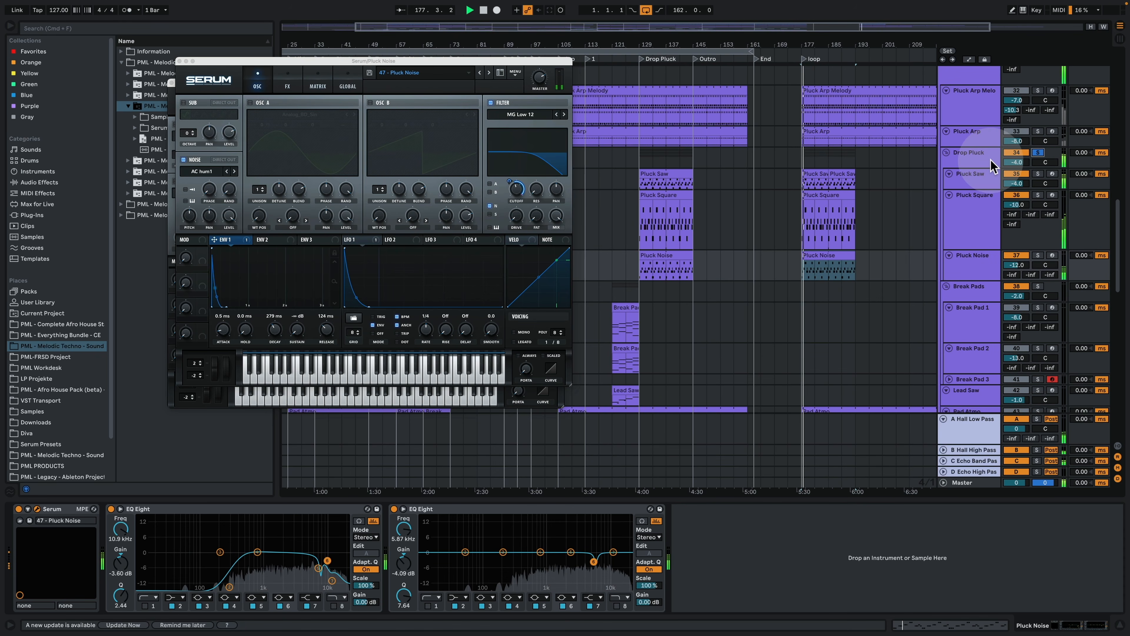
left_click(993, 162)
left_click(987, 164)
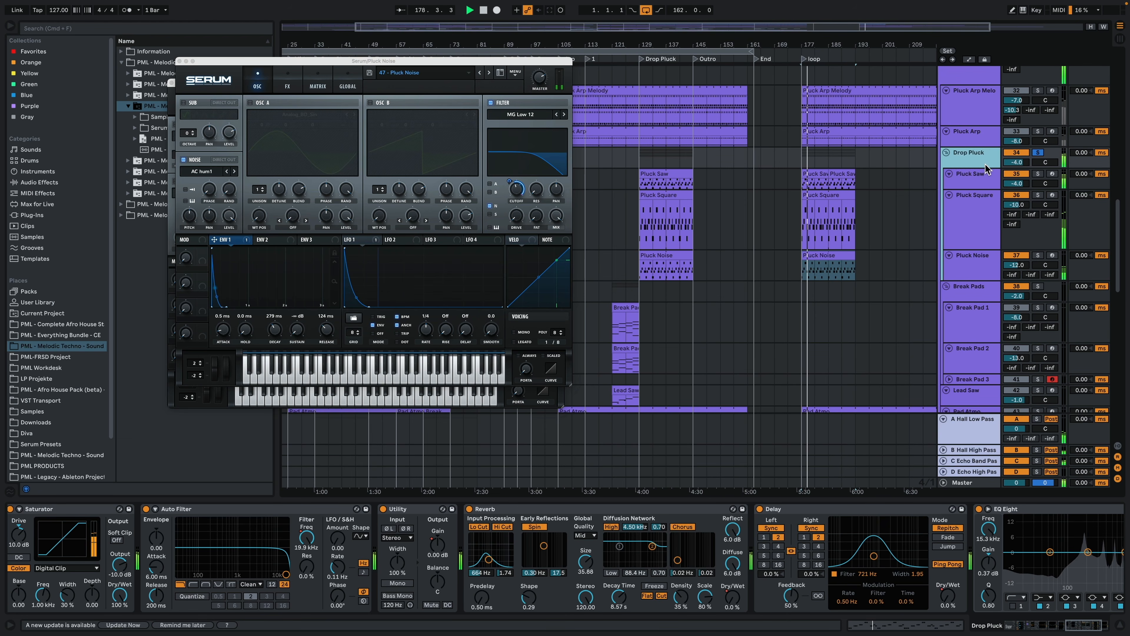
left_click(983, 167)
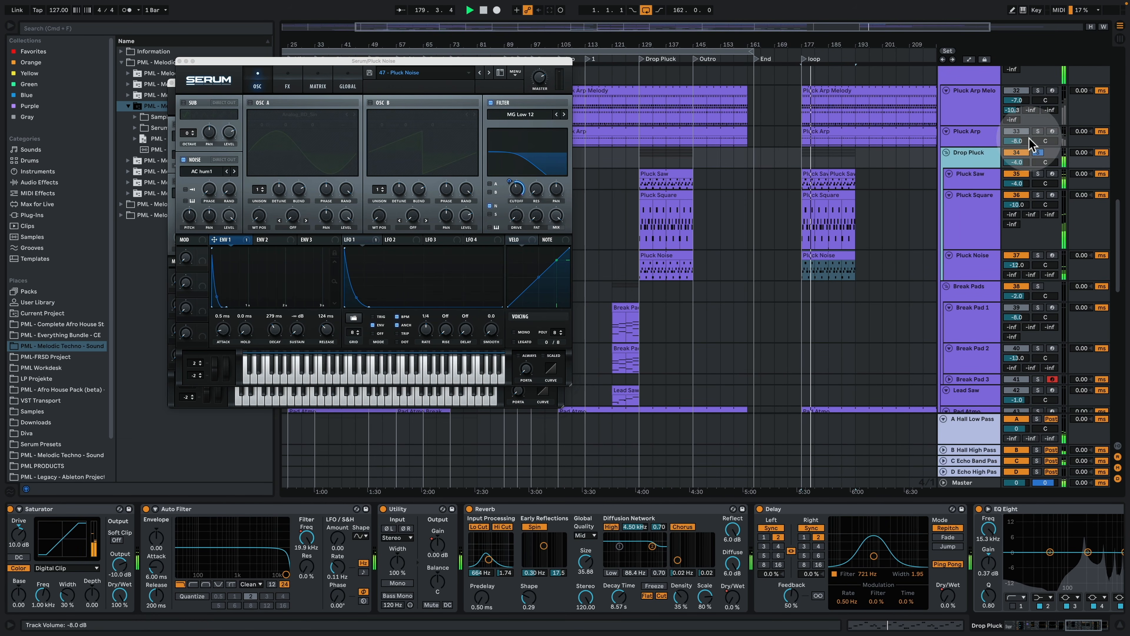
left_click(1038, 152)
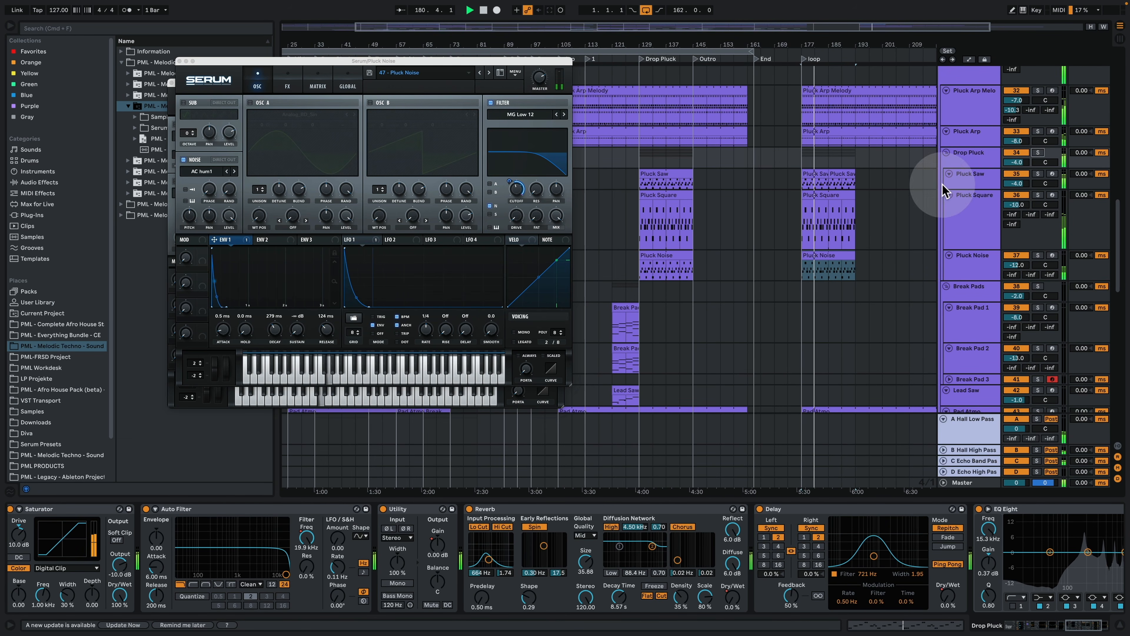
- Open the notes of the first Pluck Saw clip in the loop section and close the Pluck Noise and Pluck Square Serum windows
left_click(883, 207)
left_click(840, 194)
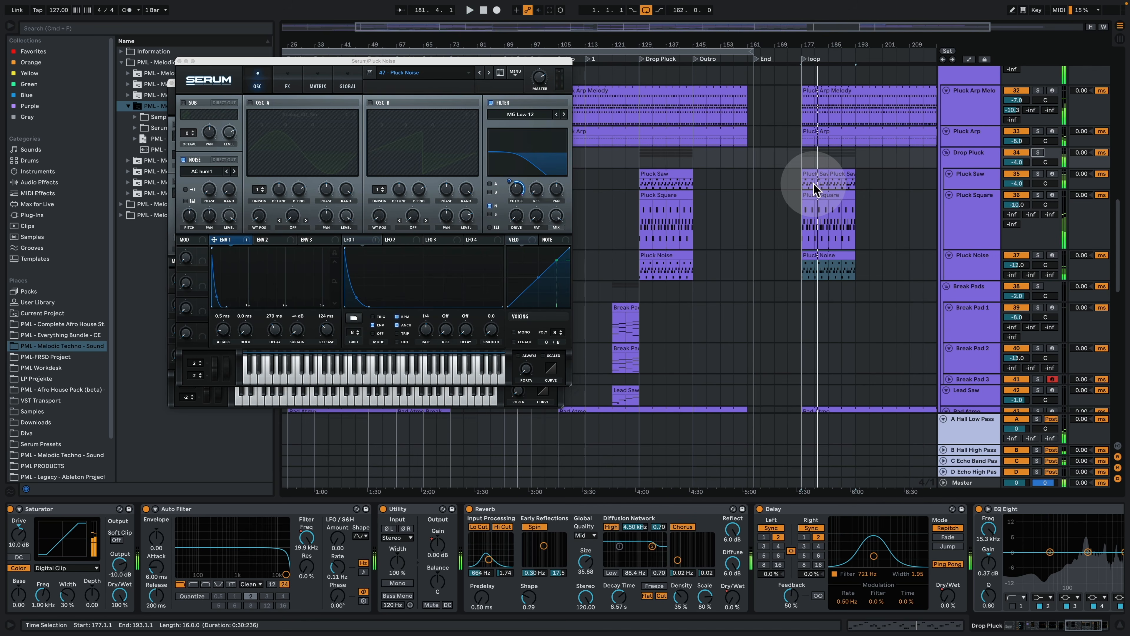
left_click_drag(813, 46, 808, 170)
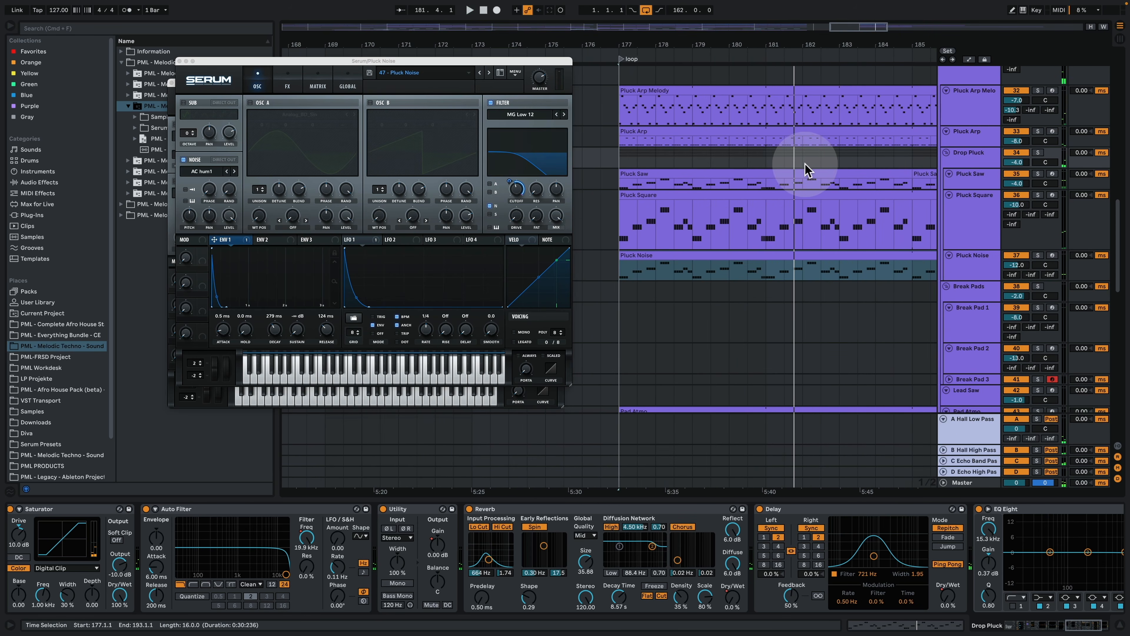
double_click(757, 172)
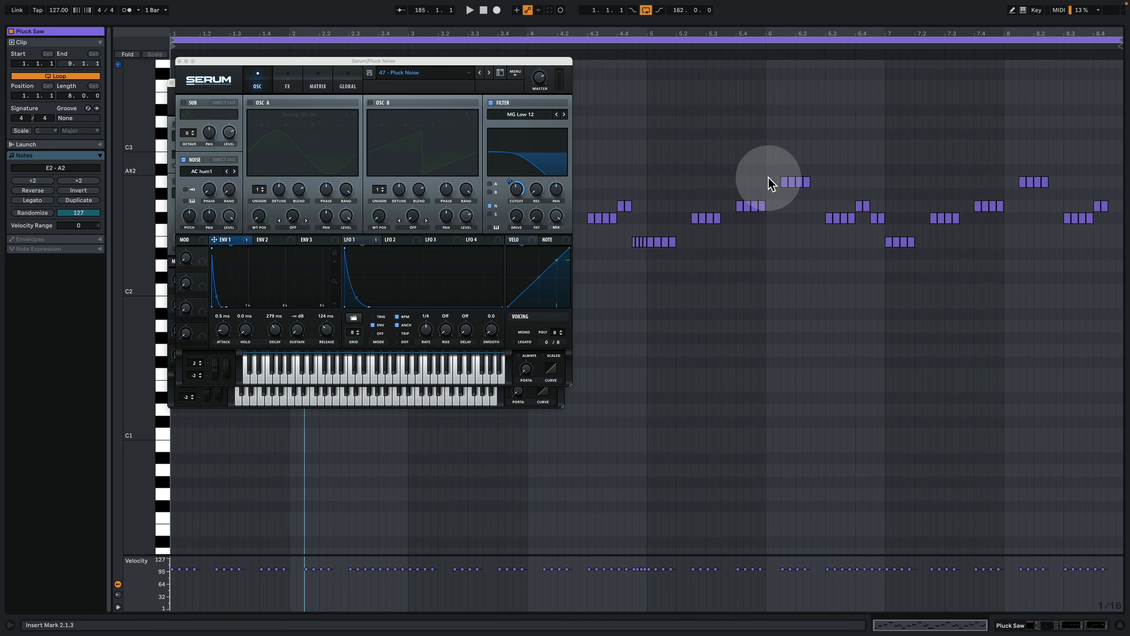
left_click(179, 59)
left_click(179, 61)
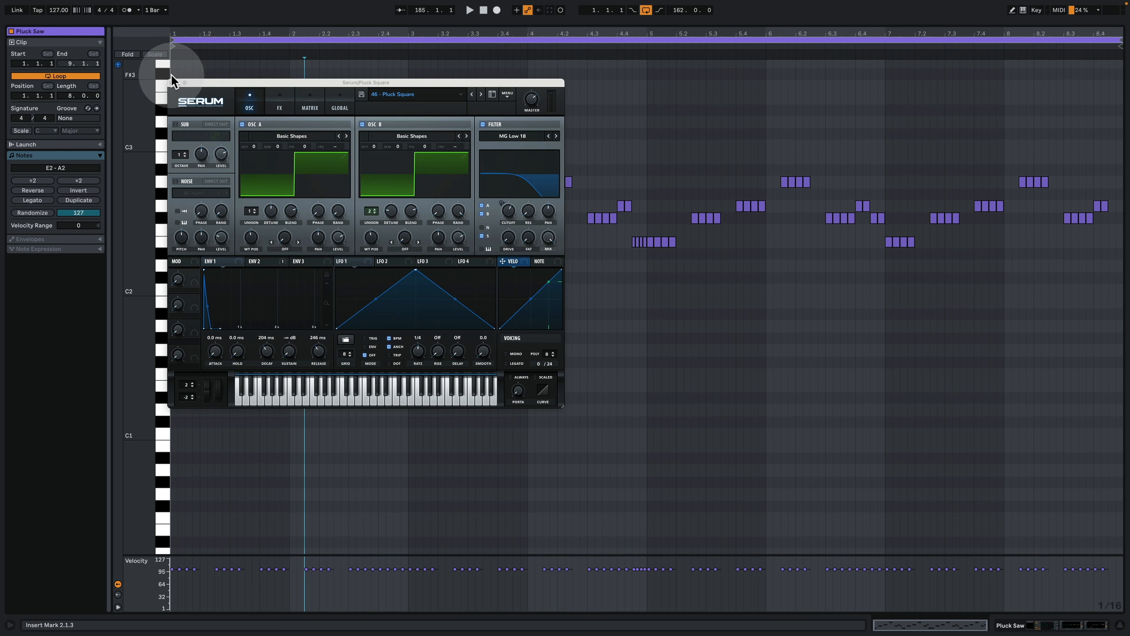
left_click(172, 82)
- Select the four short E2 notes at the end of bar 4 in the Pluck Saw clip and set the grid to 1/32
left_click_drag(612, 246, 645, 236)
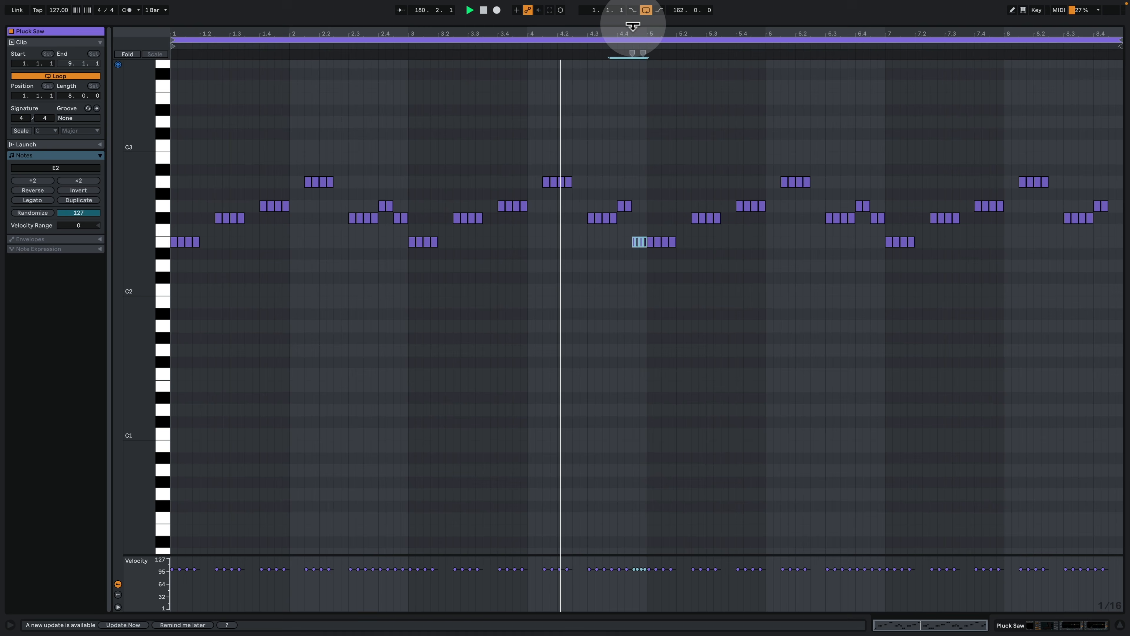
left_click_drag(634, 28, 634, 116)
scroll(641, 310, "down", 2)
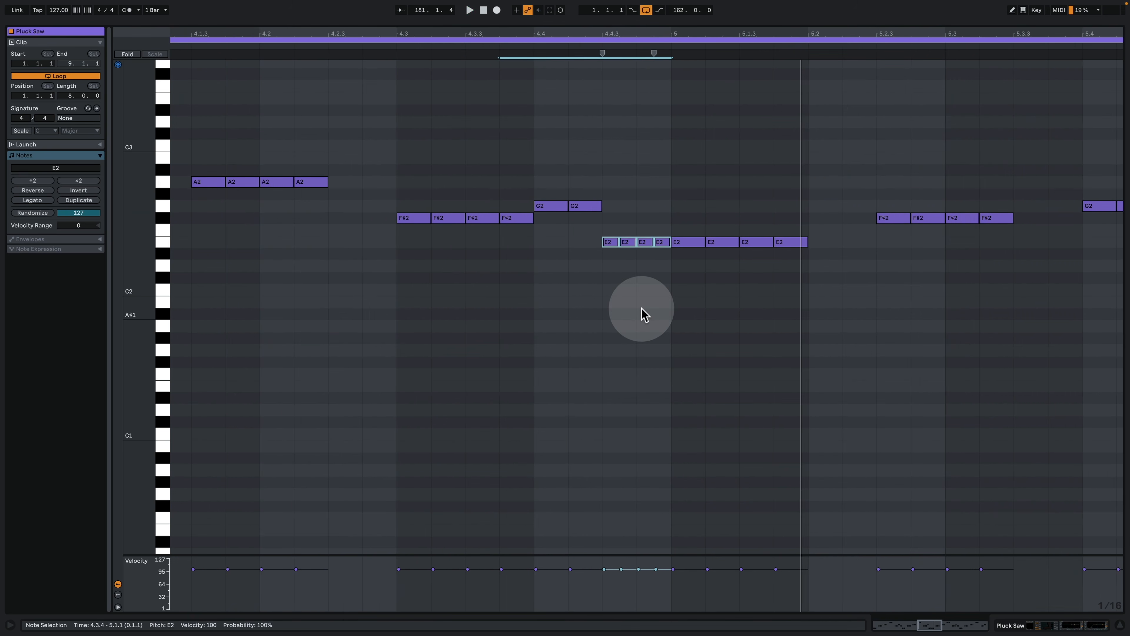
right_click(641, 310)
left_click(732, 446)
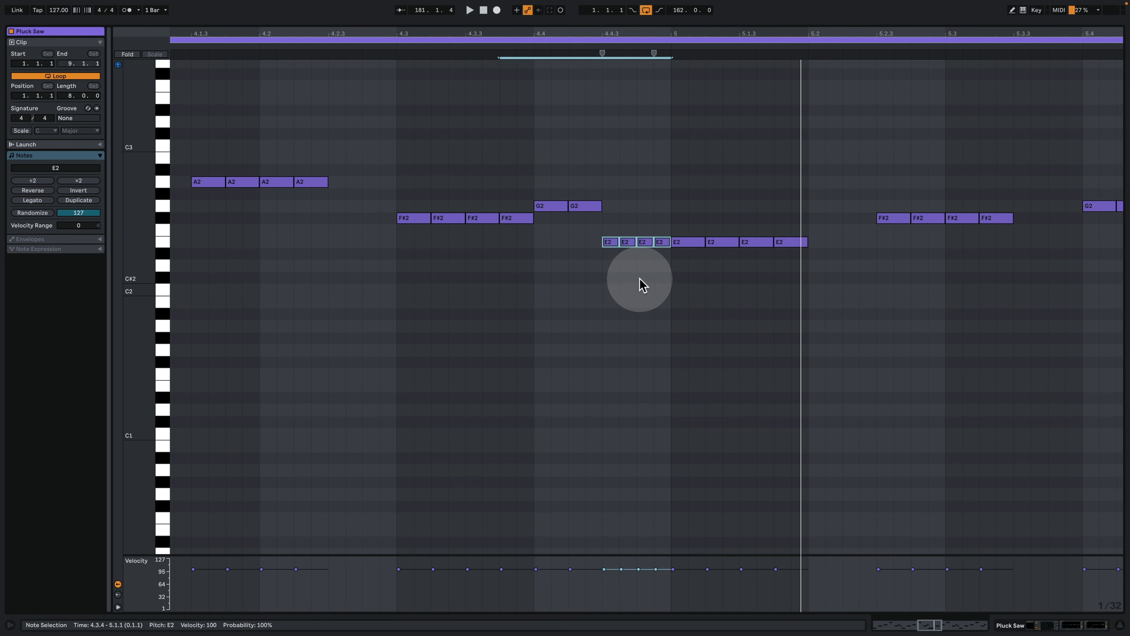
- Deselect the short E2 notes and examine the whole eight-bar Pluck Saw pattern during playback
left_click(387, 147)
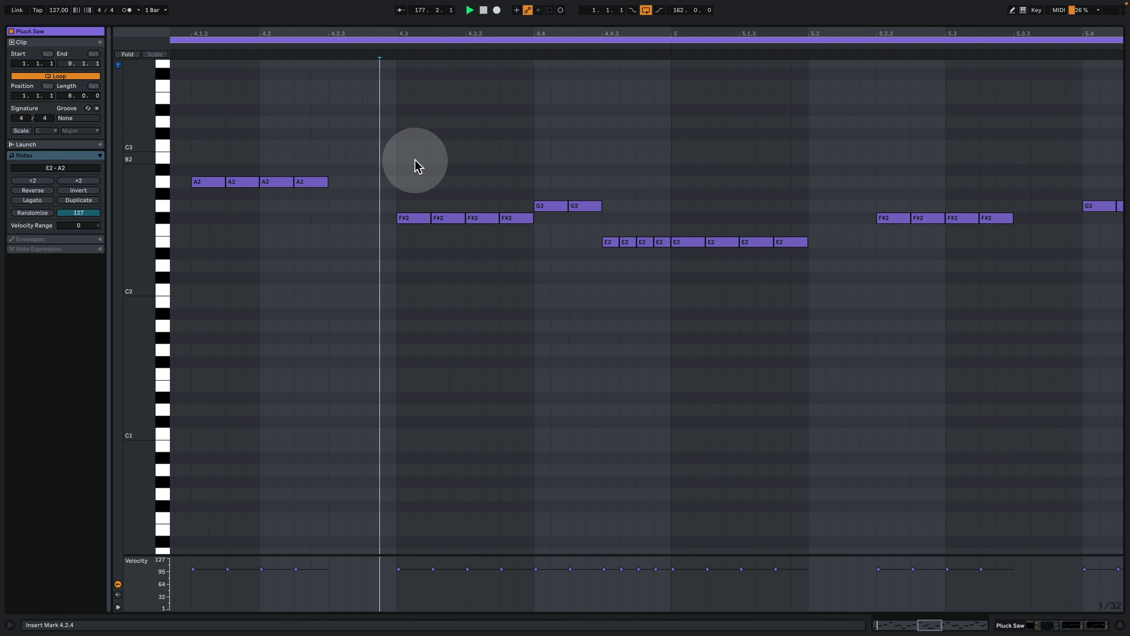
left_click_drag(544, 33, 544, 2)
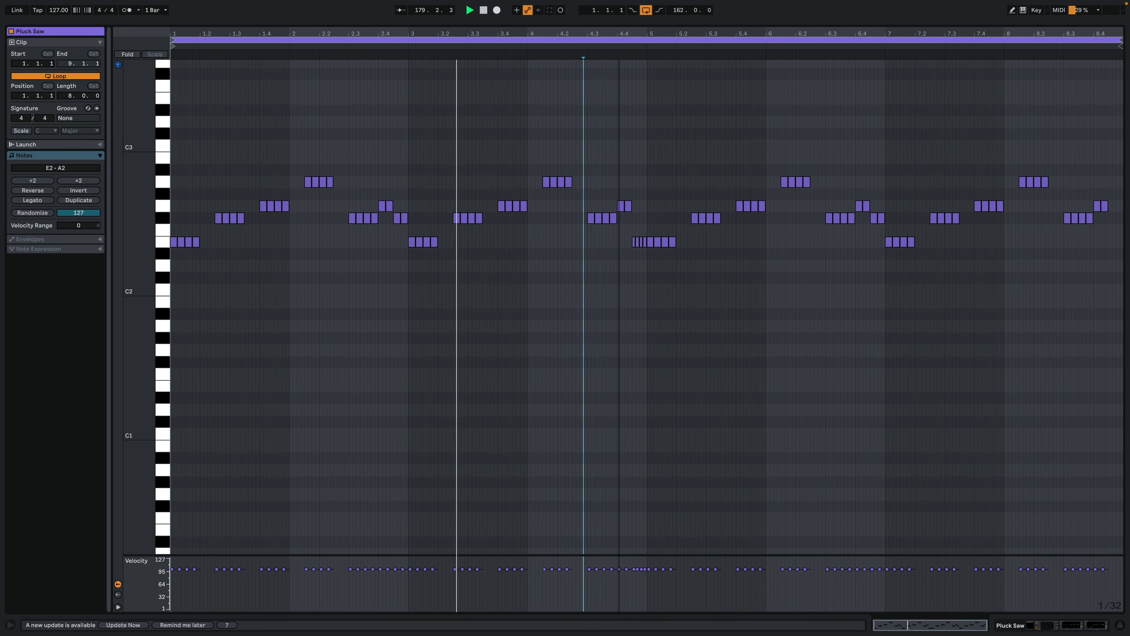
mouse_move(619, 33)
left_mouse_down()
mouse_move(619, 98)
mouse_move(619, 35)
left_mouse_up()
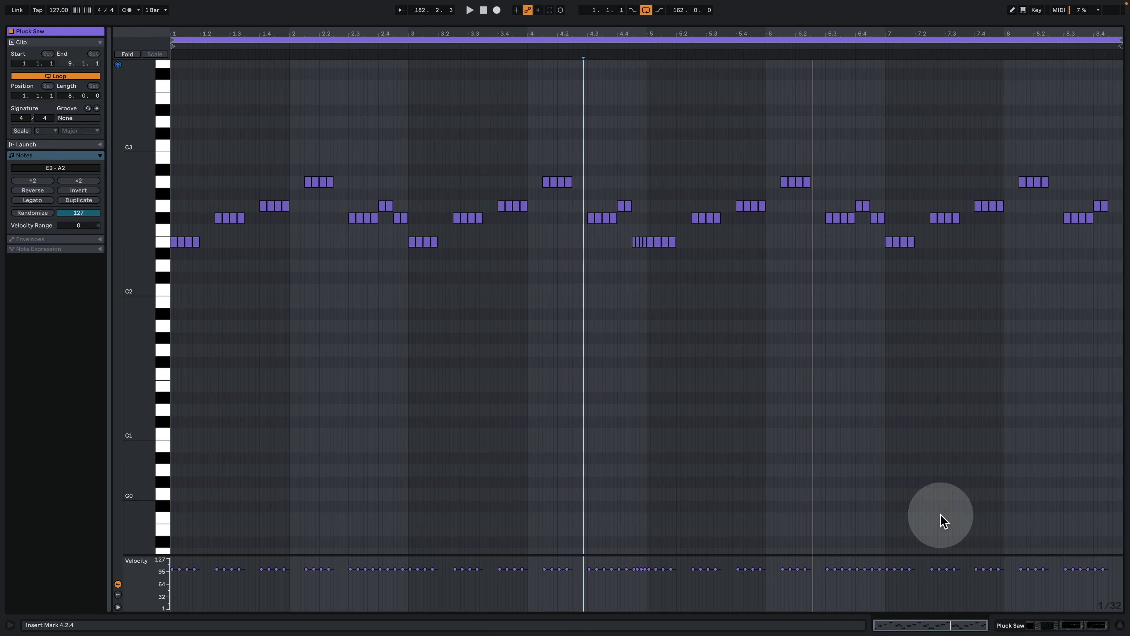
- Return from the Pluck Saw notes to the arrangement and play Pluck Square soloed together with Stab 2 and Stab 1
left_click(1026, 623)
scroll(879, 268, "up", 10)
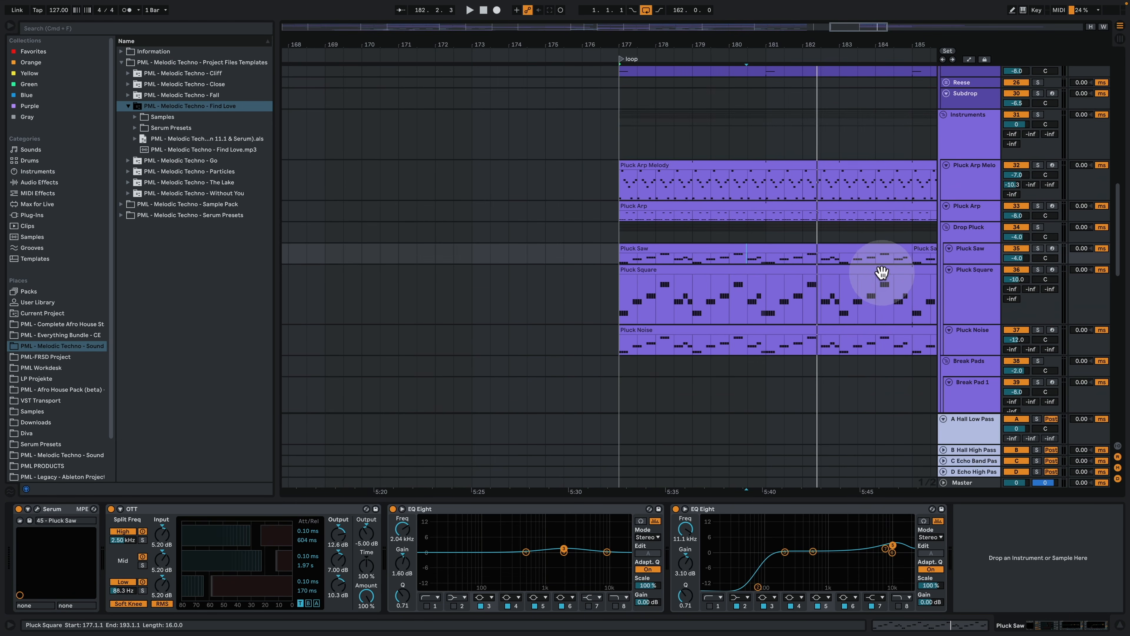
left_click(765, 150)
scroll(779, 267, "down", 1)
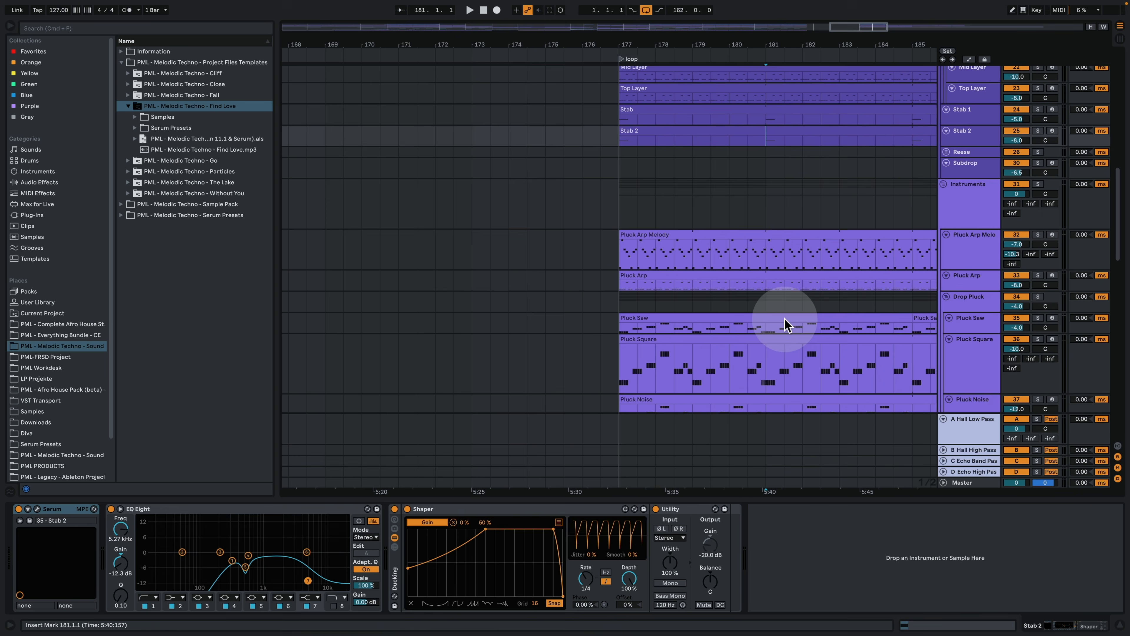
left_click(748, 357)
left_click(1037, 339)
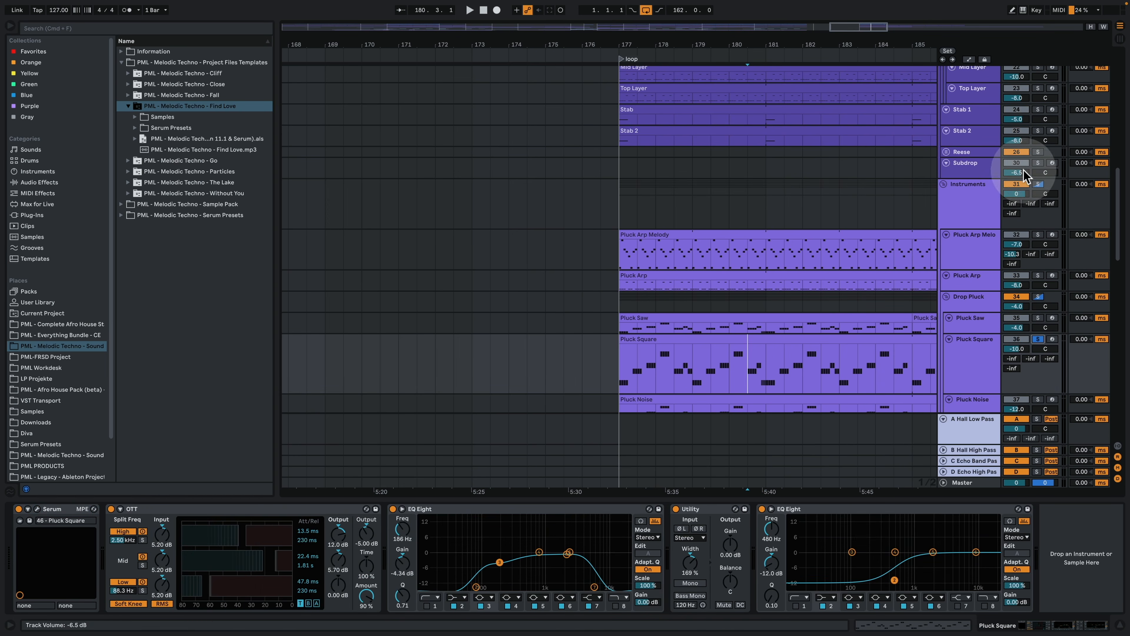
left_click(1038, 131)
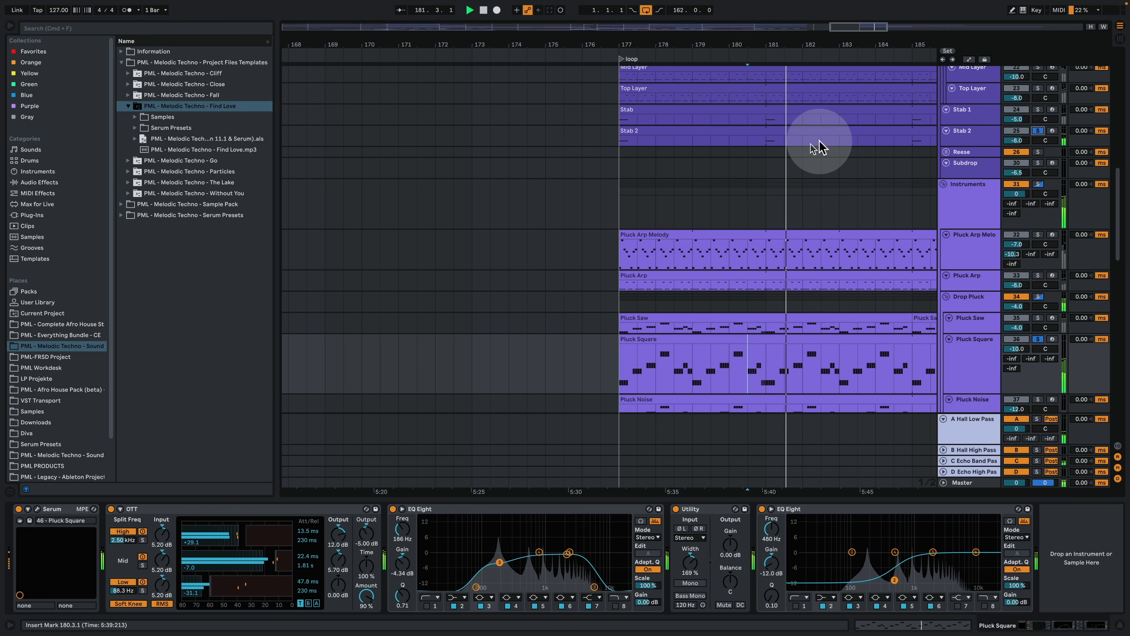
left_click(1039, 110)
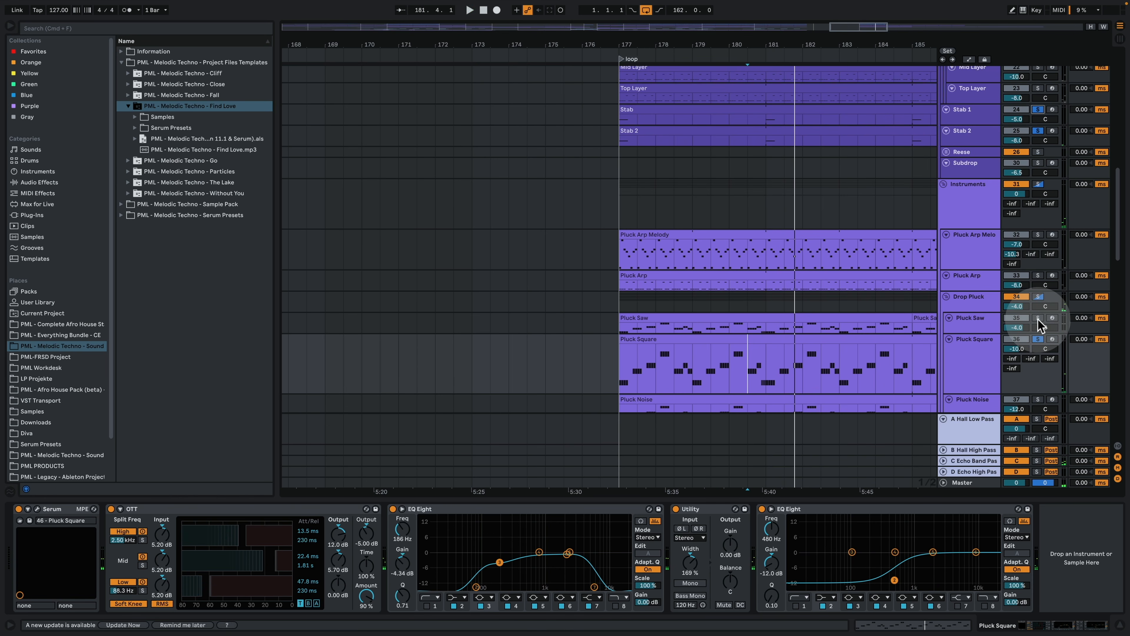
- Add Pluck Saw to the soloed layers and place the insert marker at 180.3.1 in its loop clip
left_click(747, 329)
left_click(753, 329)
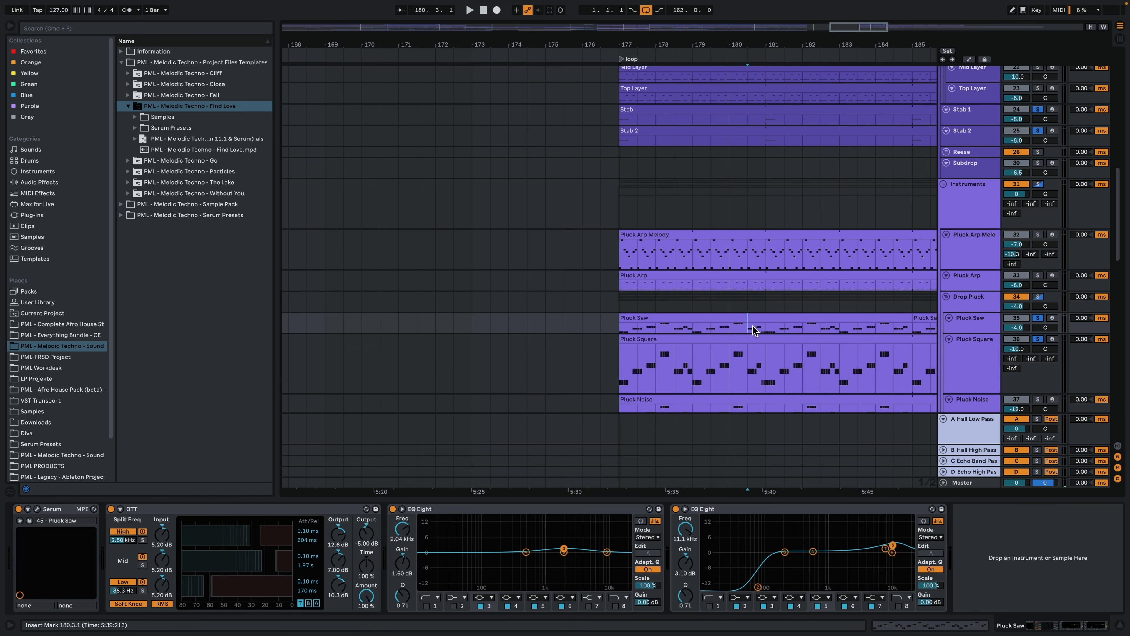
left_click(753, 319)
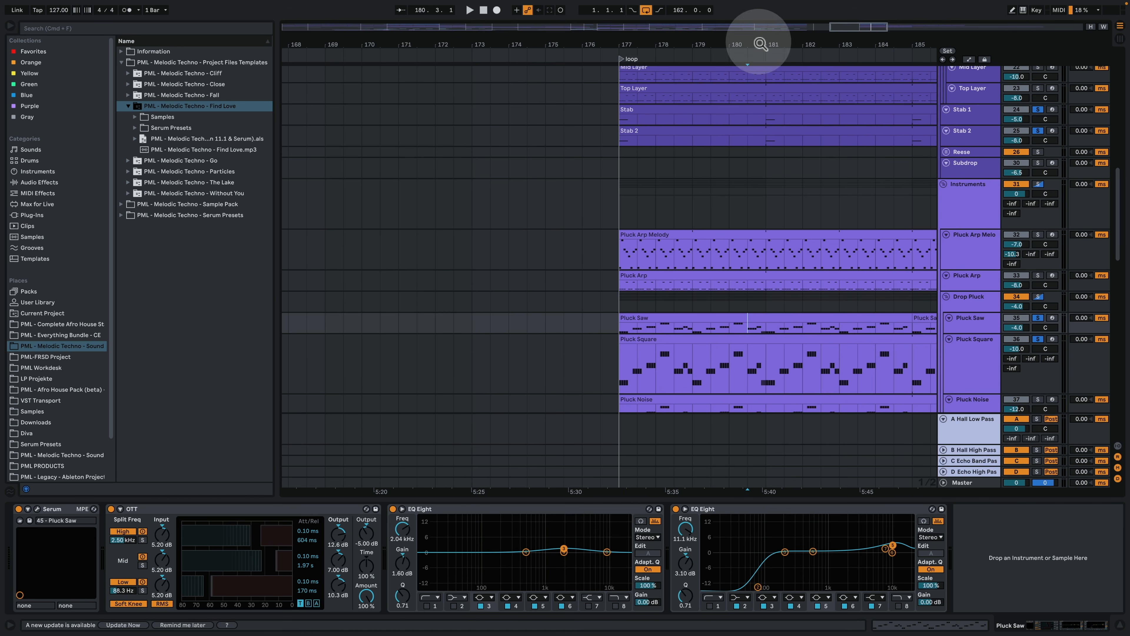
left_click_drag(759, 43, 714, 49)
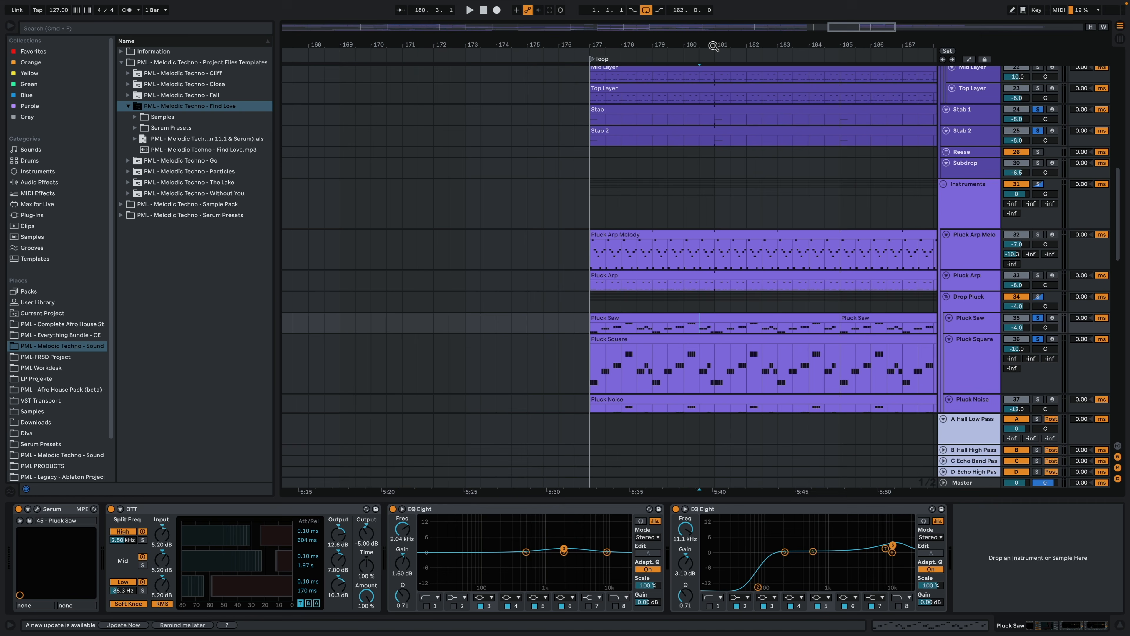
- Play the soloed stab and pluck layers, clear the solos to hear the full loop, and hide the device view
left_click(752, 176)
key("space")
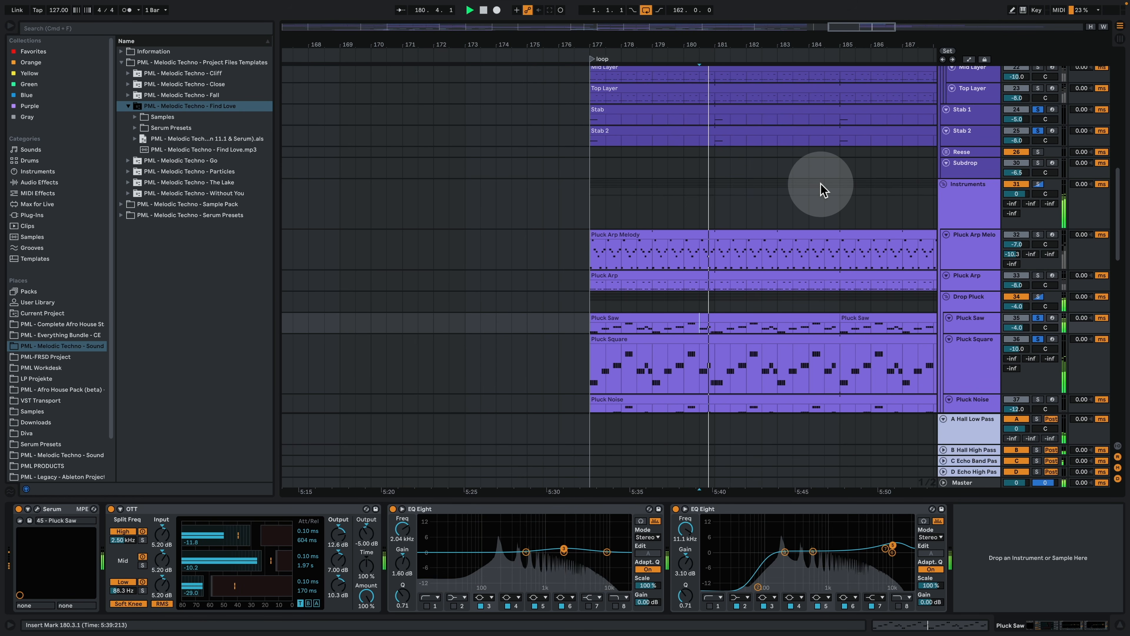
left_click(1038, 110)
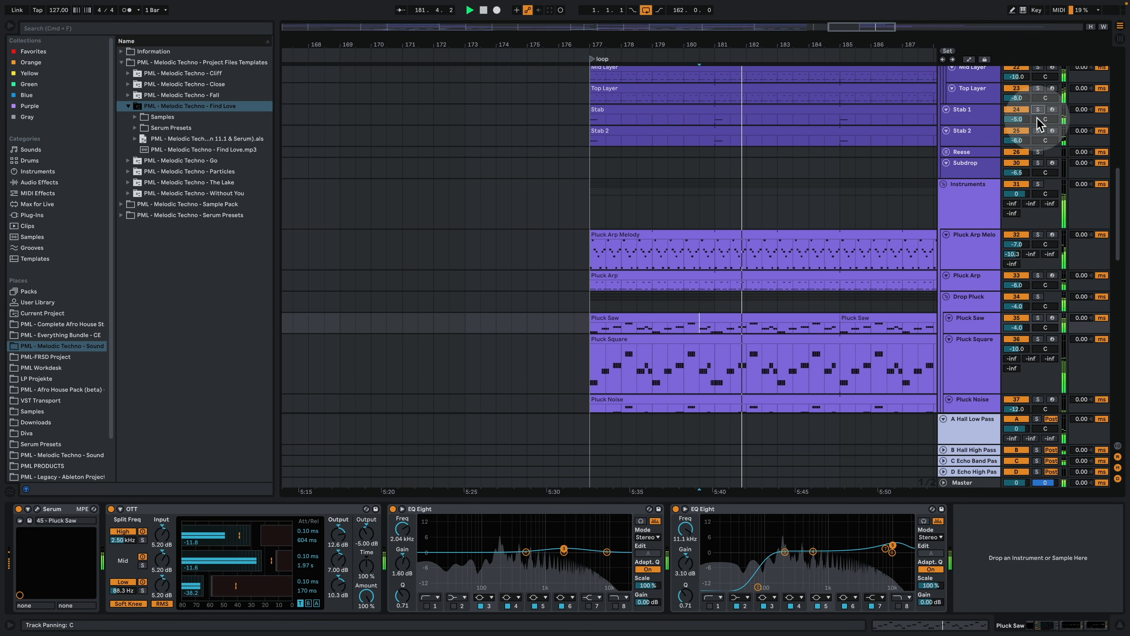
left_click(1119, 625)
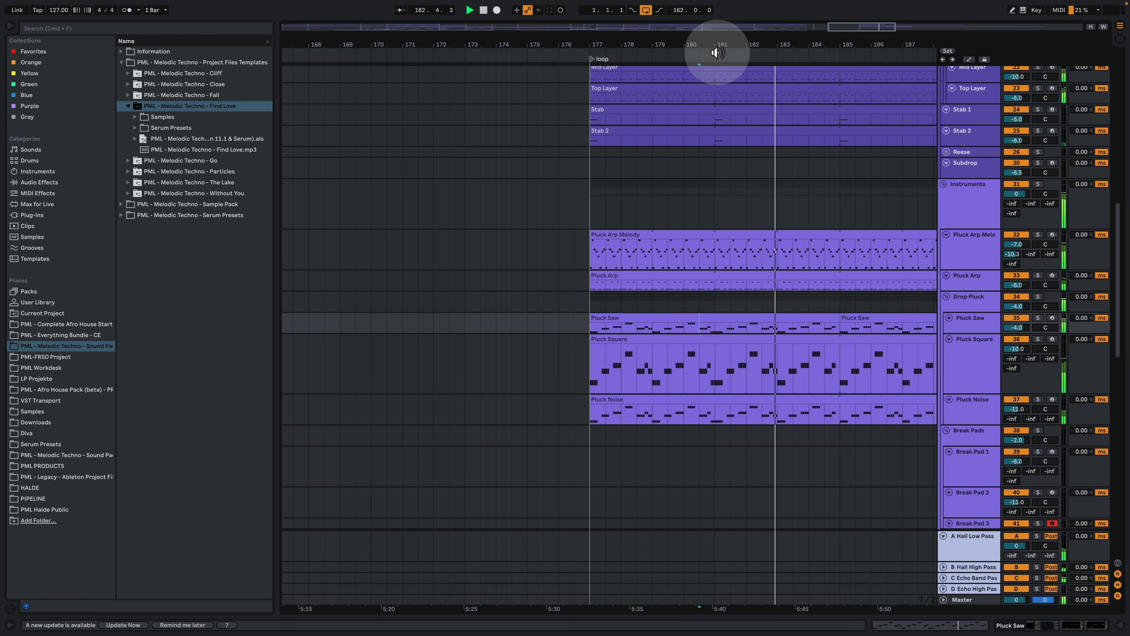
- Restart playback of the full, unsoloed arrangement from the loop start at bar 177
left_click_drag(732, 44, 738, 4)
scroll(738, 267, "down", 5)
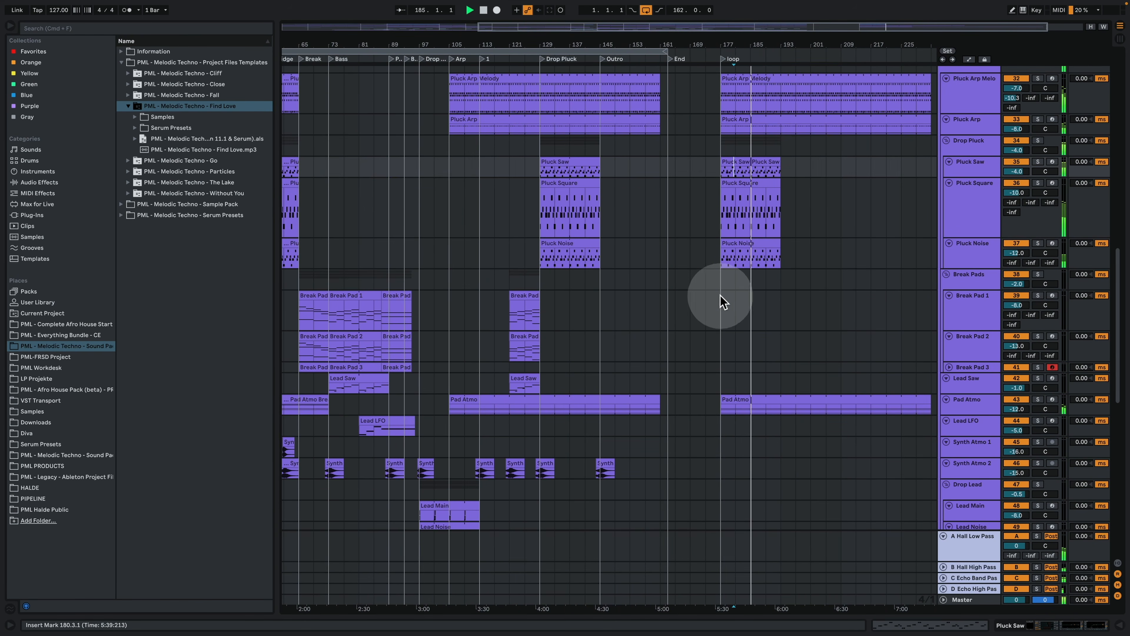
left_click_drag(743, 44, 743, 43)
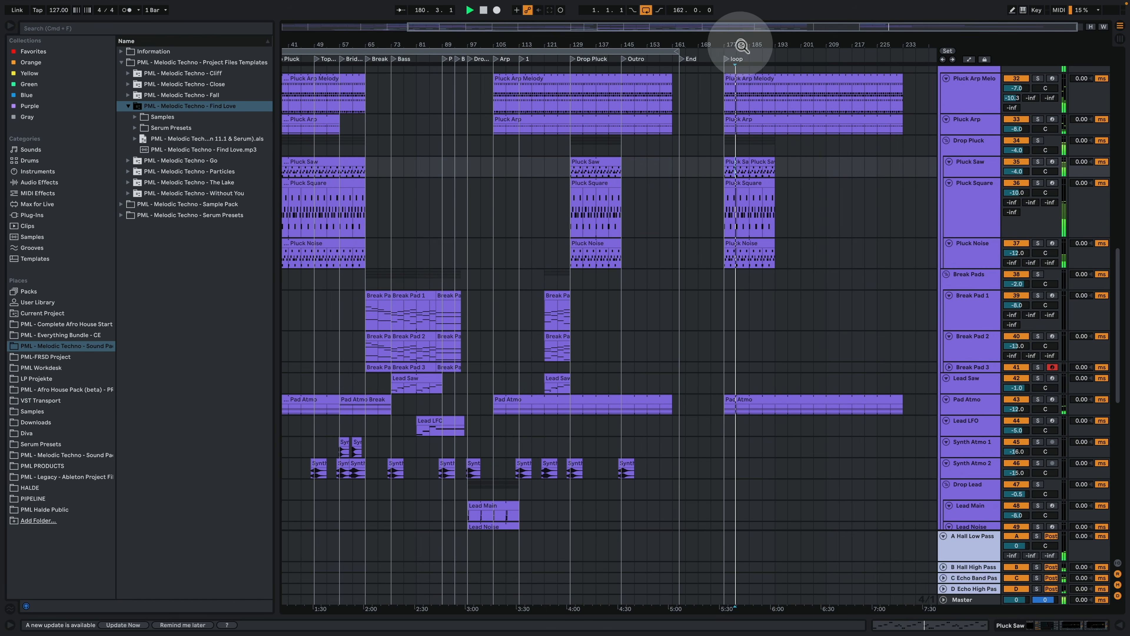
left_click(725, 143)
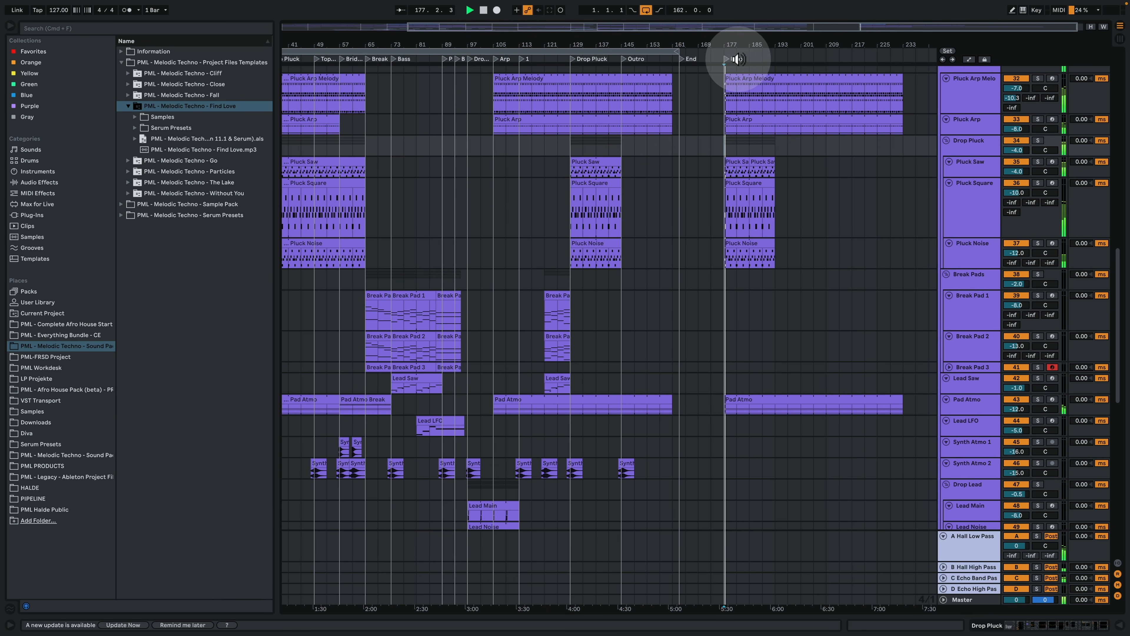
- Copy 16 bars of the Vocal Pad, Vocal Texture 1 and Vocal Texture 2 clips into the loop section at bar 177
left_click_drag(738, 58, 762, 43)
scroll(734, 268, "down", 2)
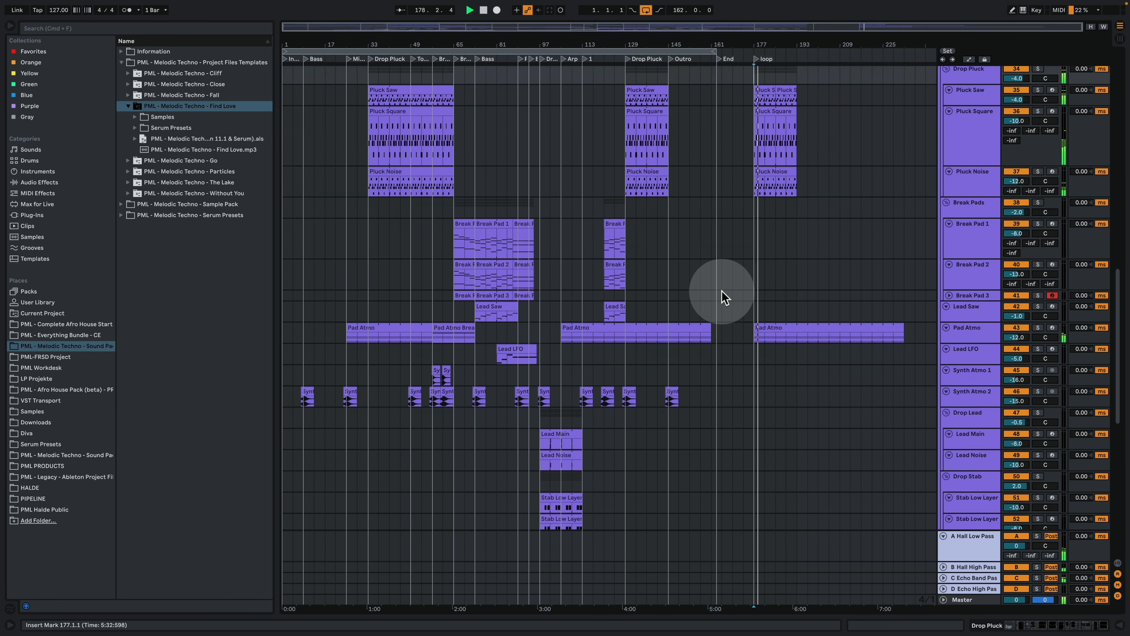
scroll(722, 290, "down", 2)
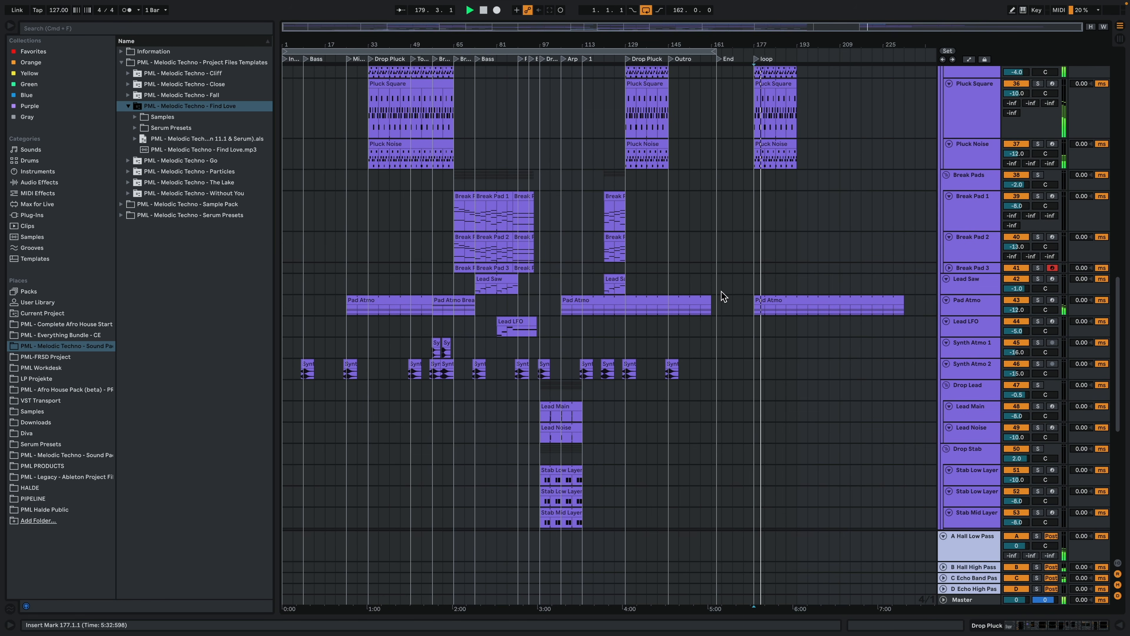
scroll(722, 291, "down", 10)
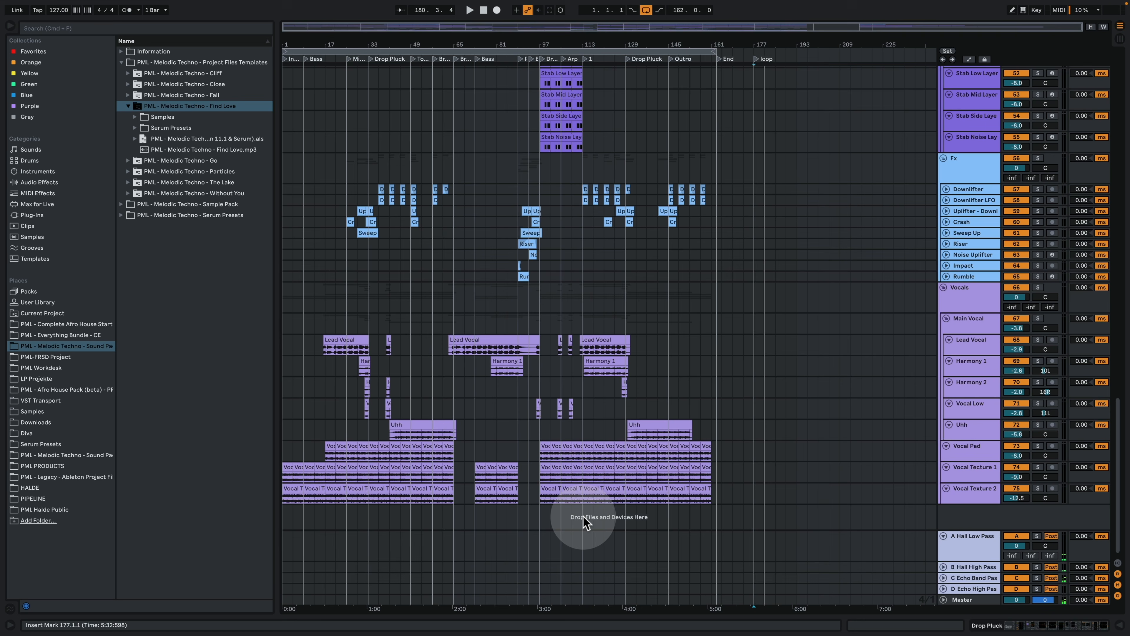
left_click_drag(582, 501, 773, 449)
- Play the Vocal Pad soloed from bar 177 and examine its effects chain and the waveform of its loop clip
left_click(1038, 445)
left_click(758, 446)
key("space")
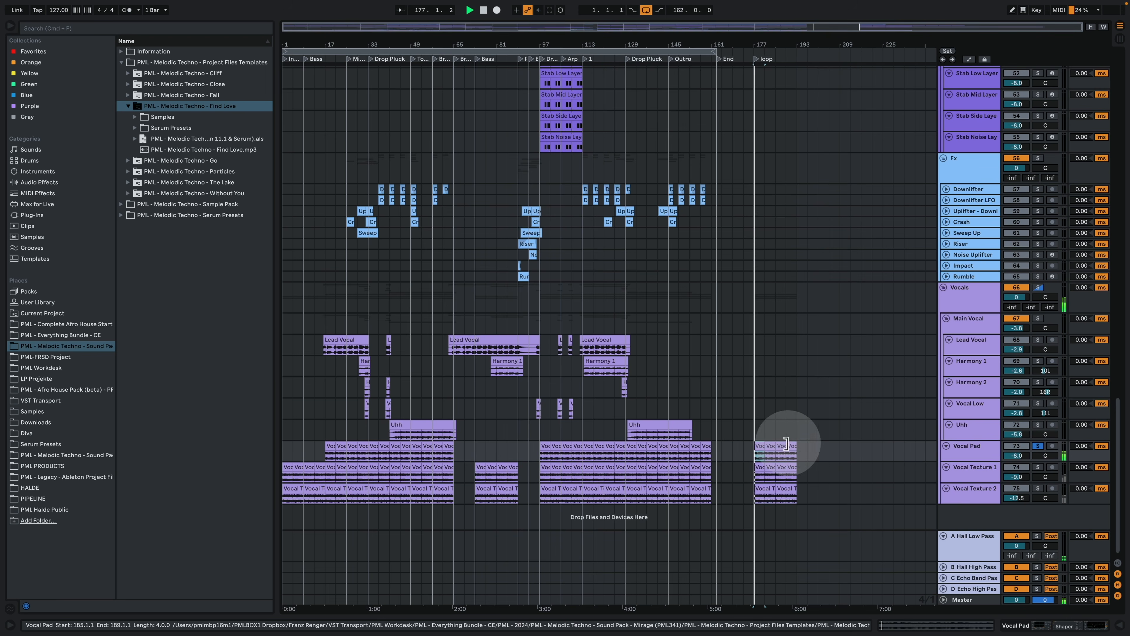
double_click(967, 446)
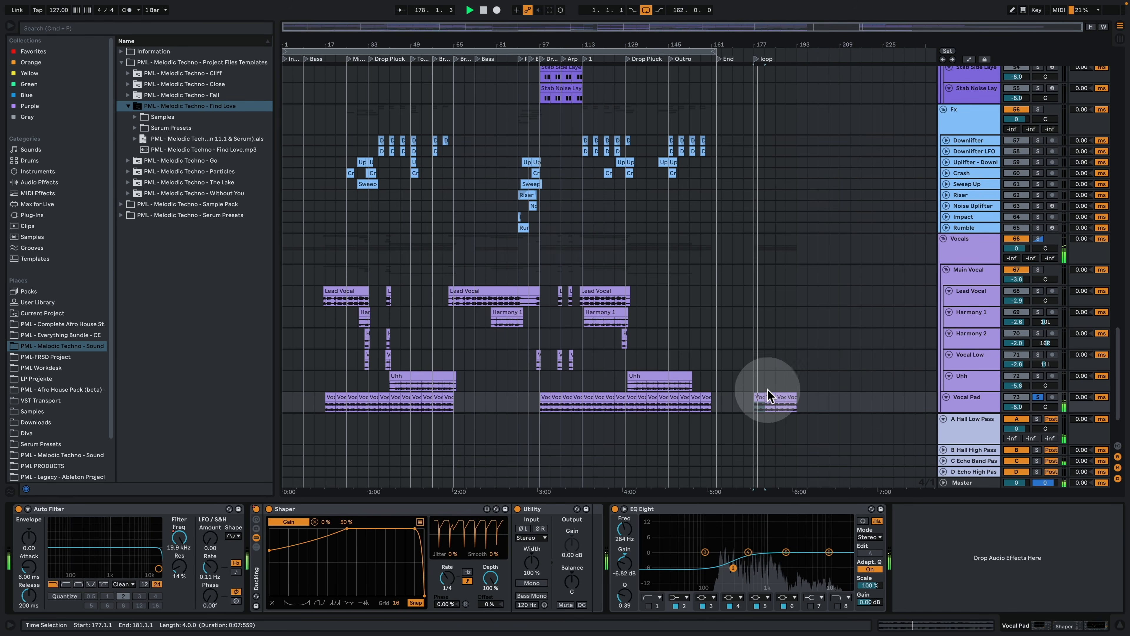
double_click(768, 394)
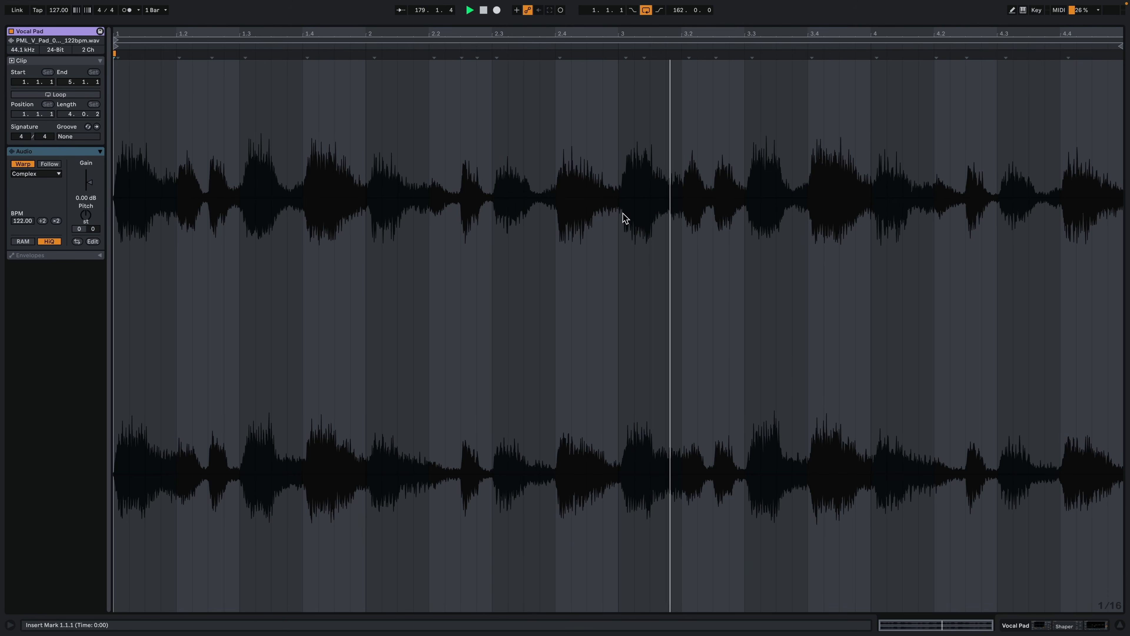
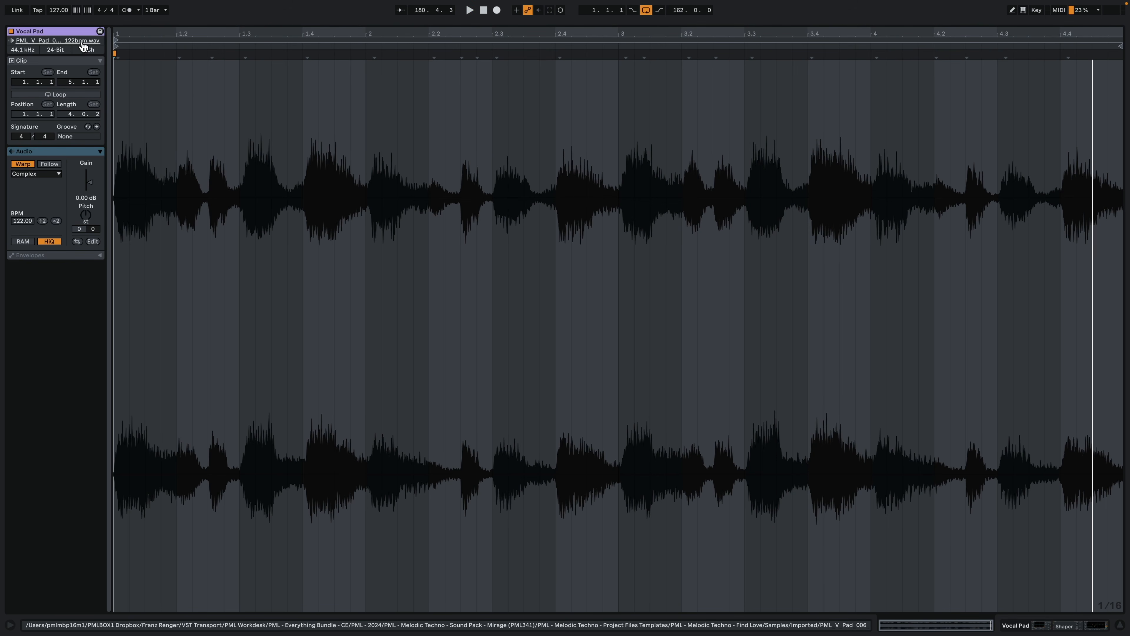
- Return to the arrangement, unsolo Vocal Pad, and deactivate Vocal Texture 1 and Vocal Texture 2 while the full loop plays
left_click(1063, 626)
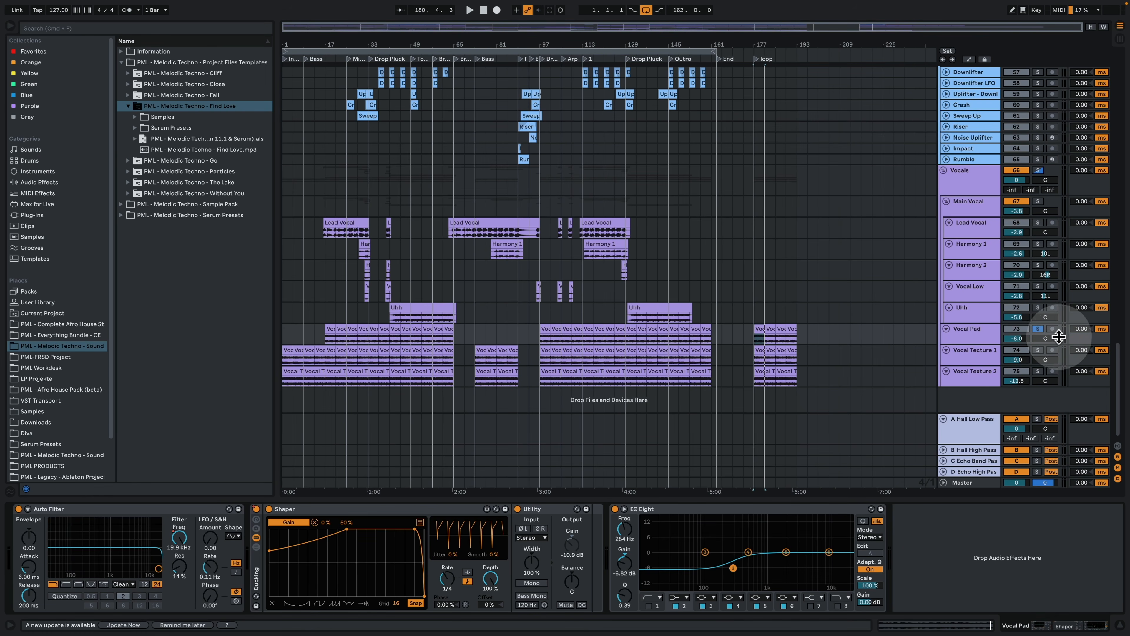
left_click(1038, 329)
key("space")
left_click(1023, 350)
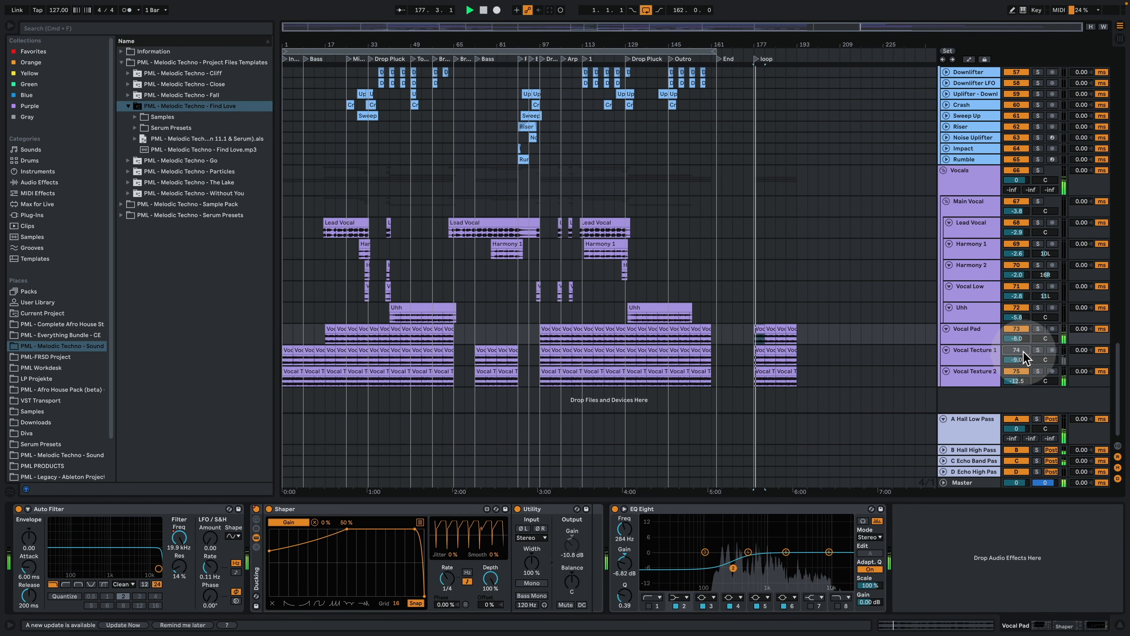
left_click(1016, 371)
left_click(1050, 339)
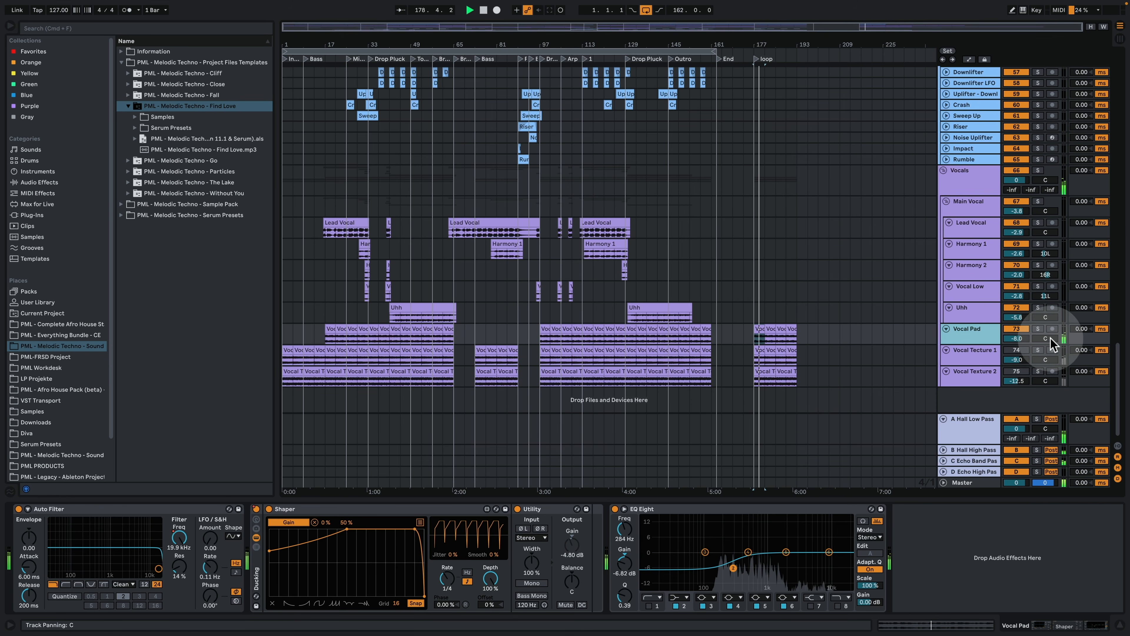
left_click(1041, 328)
left_click(1041, 328)
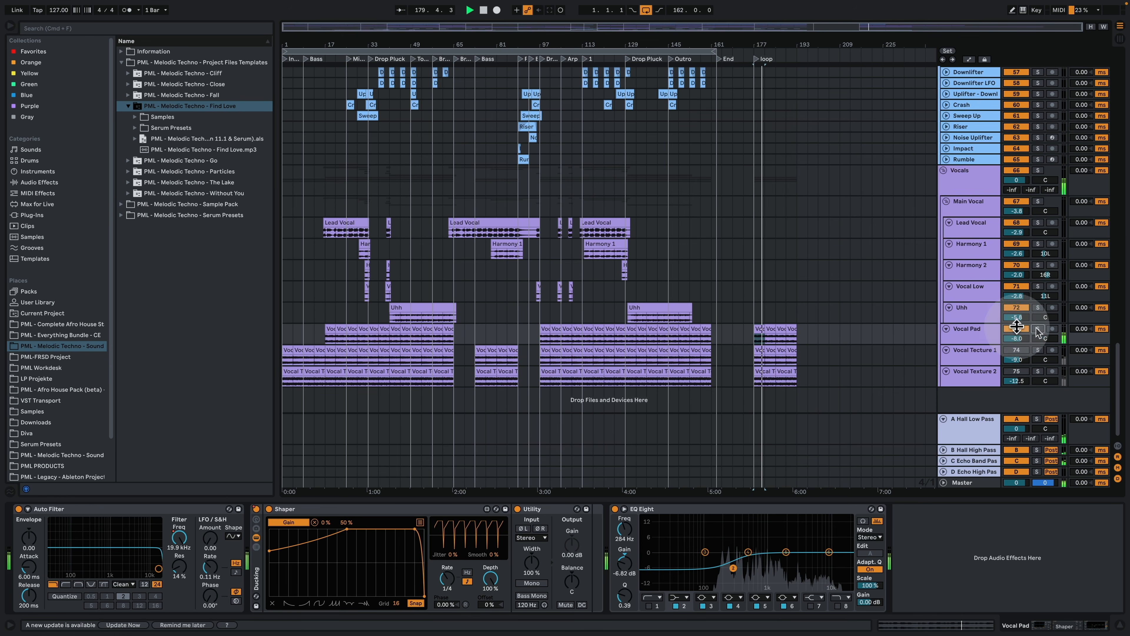
- Check the warp mode options of the Vocal Pad clip and restart playback of the loop section
double_click(758, 332)
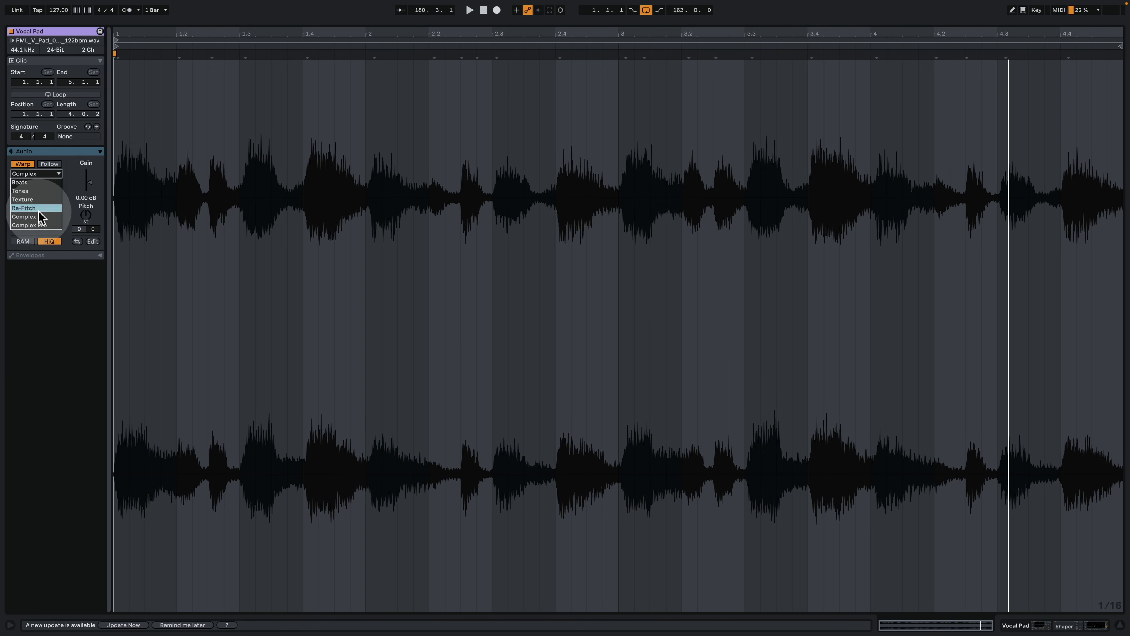
left_click(34, 175)
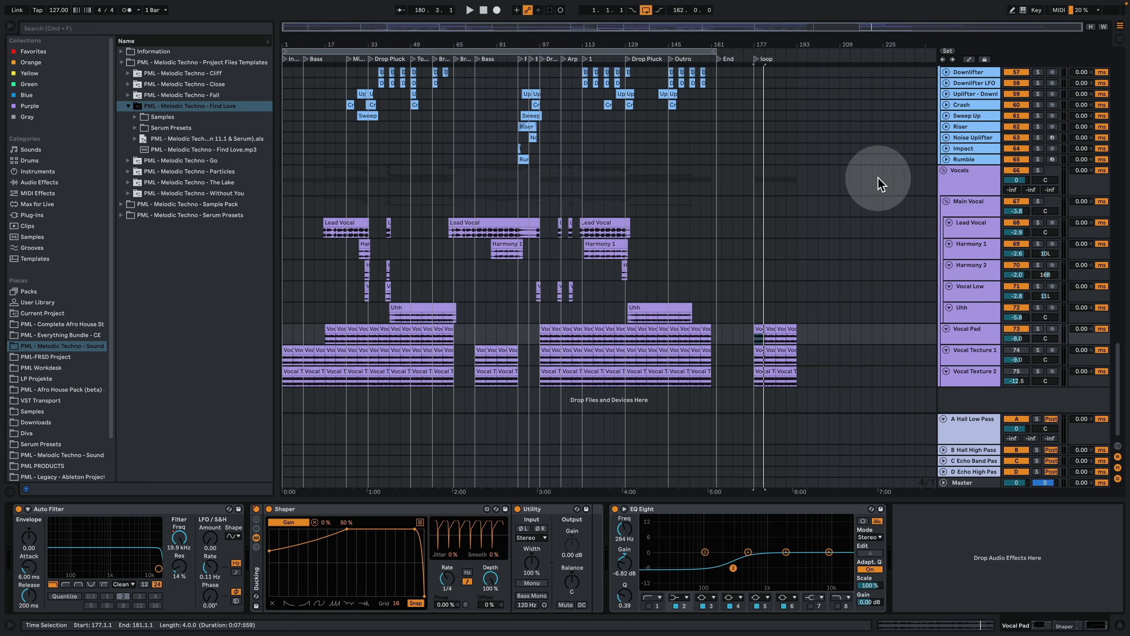
key("space")
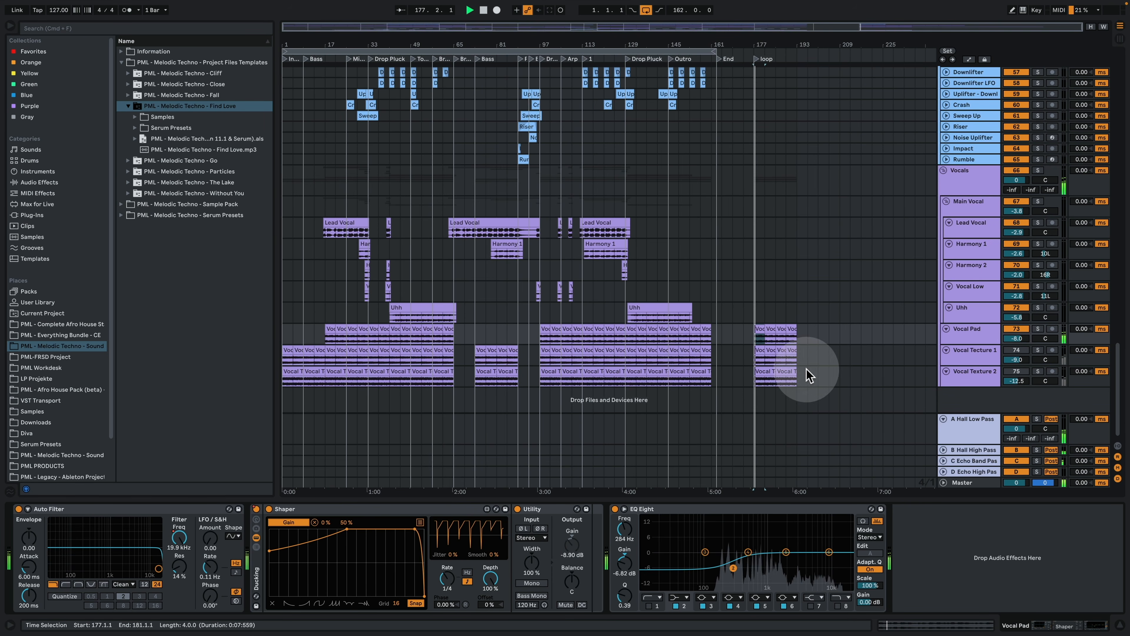
- Solo Vocal Texture 1, examine its clip's waveform during playback, and return to the track's effects chain
left_click(1038, 350)
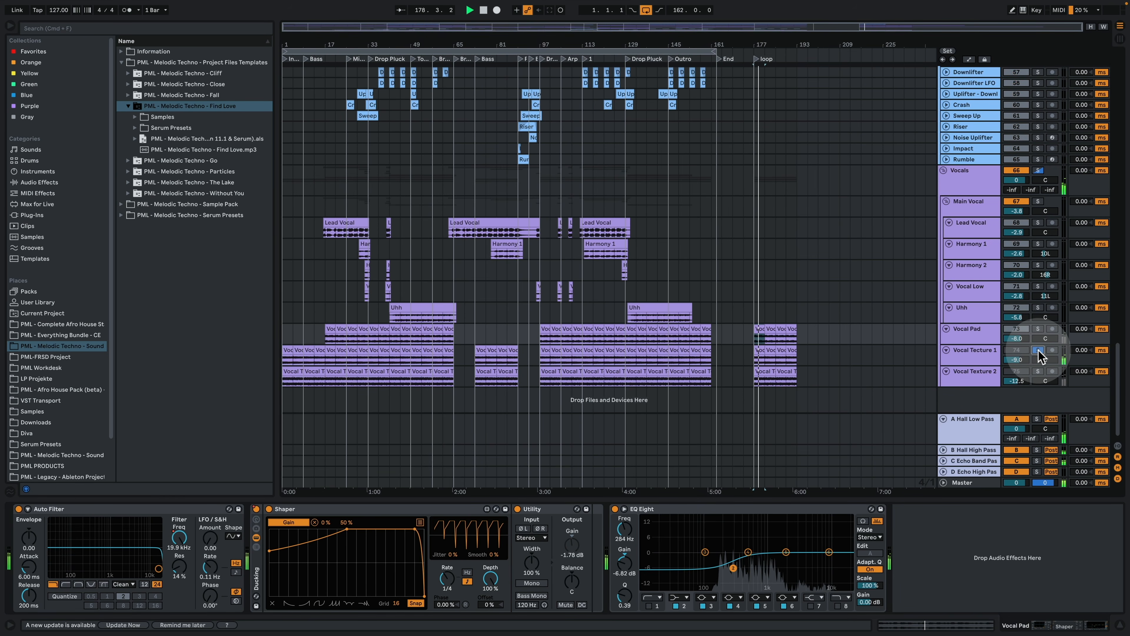
double_click(757, 350)
left_click(539, 303)
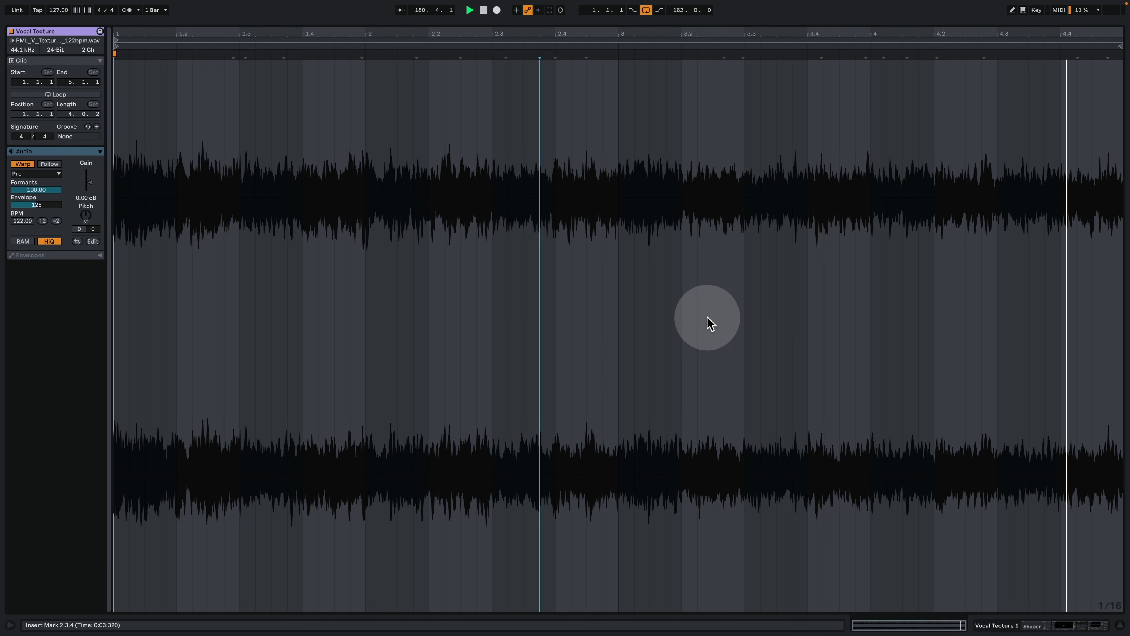
left_click(1070, 627)
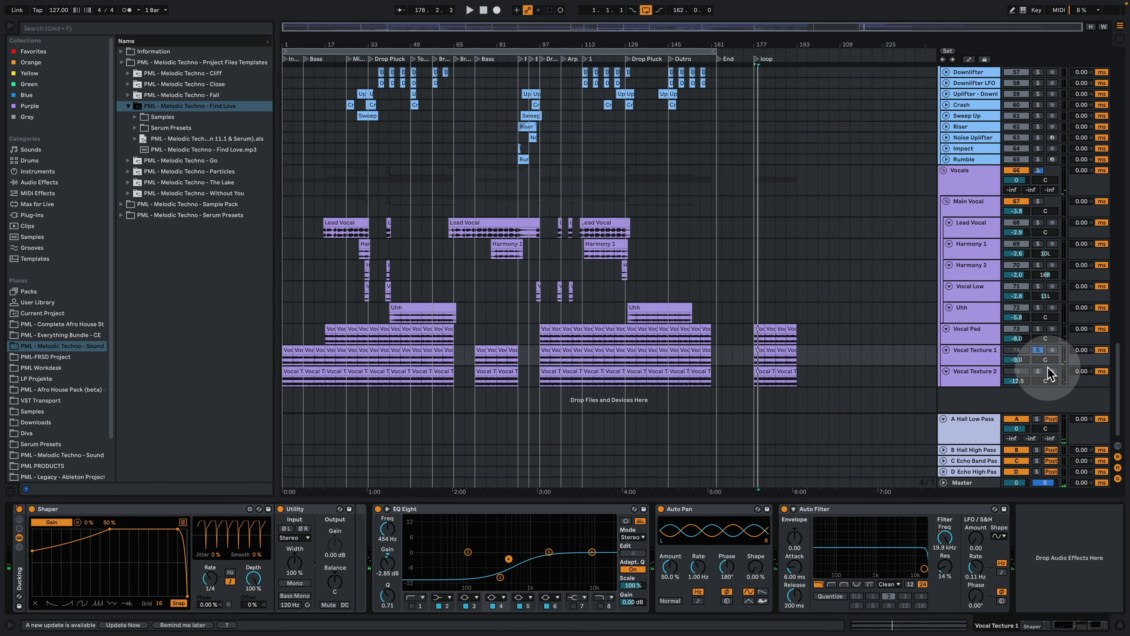
- Add a Tuner from the audio effects at the end of the Vocal Texture 2 device chain
left_click(984, 376)
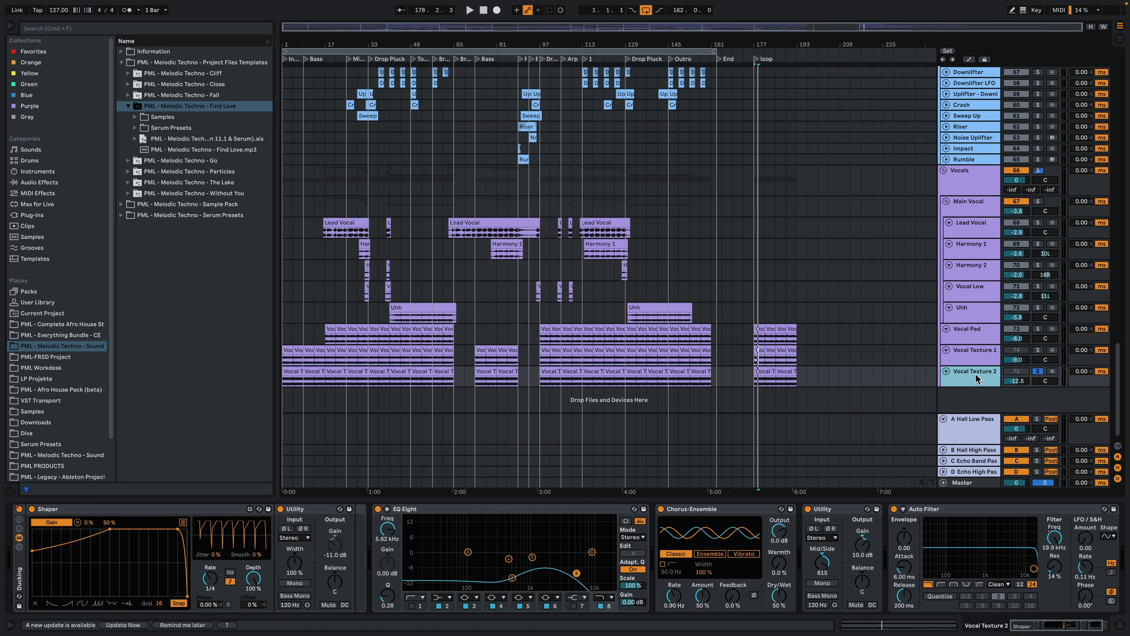
left_click(44, 182)
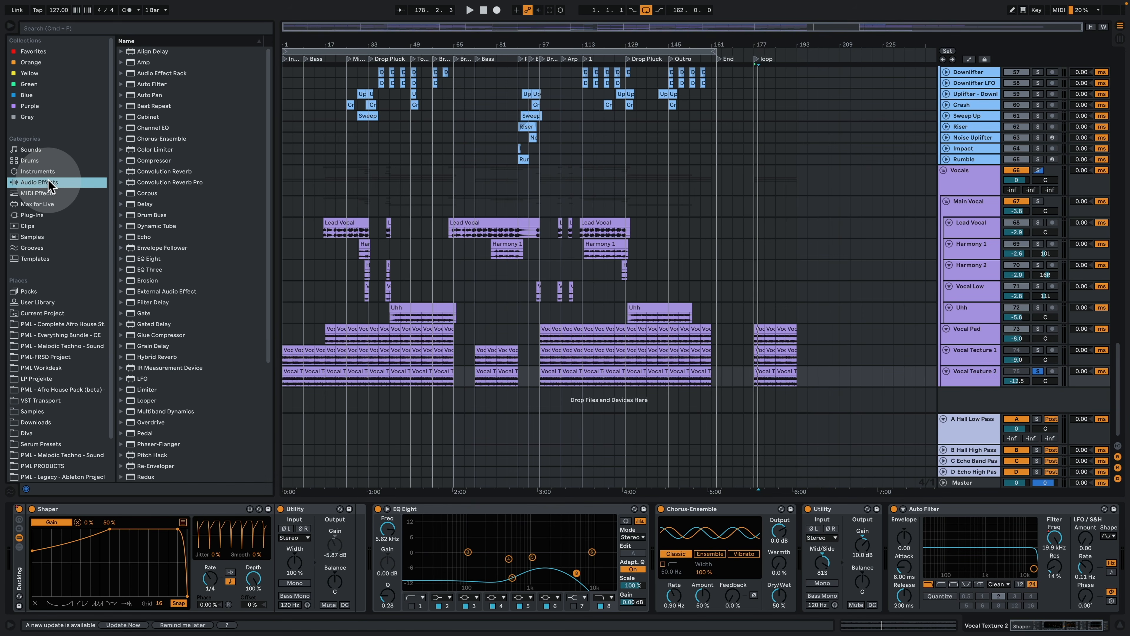
scroll(187, 320, "down", 2)
scroll(186, 324, "down", 4)
left_click(147, 421)
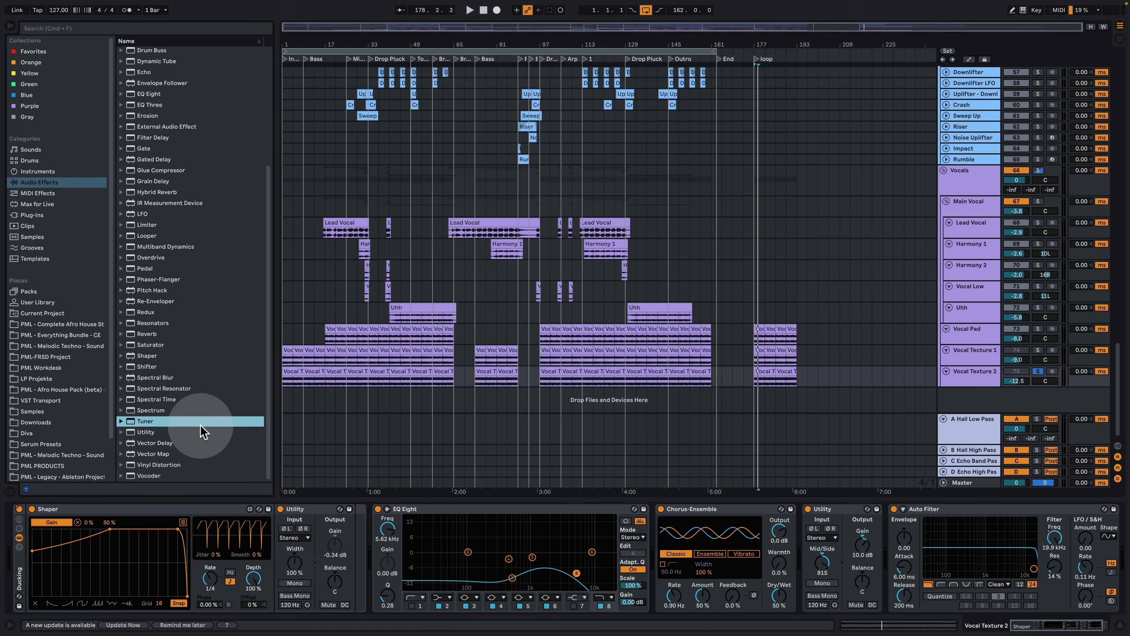
left_click(982, 380)
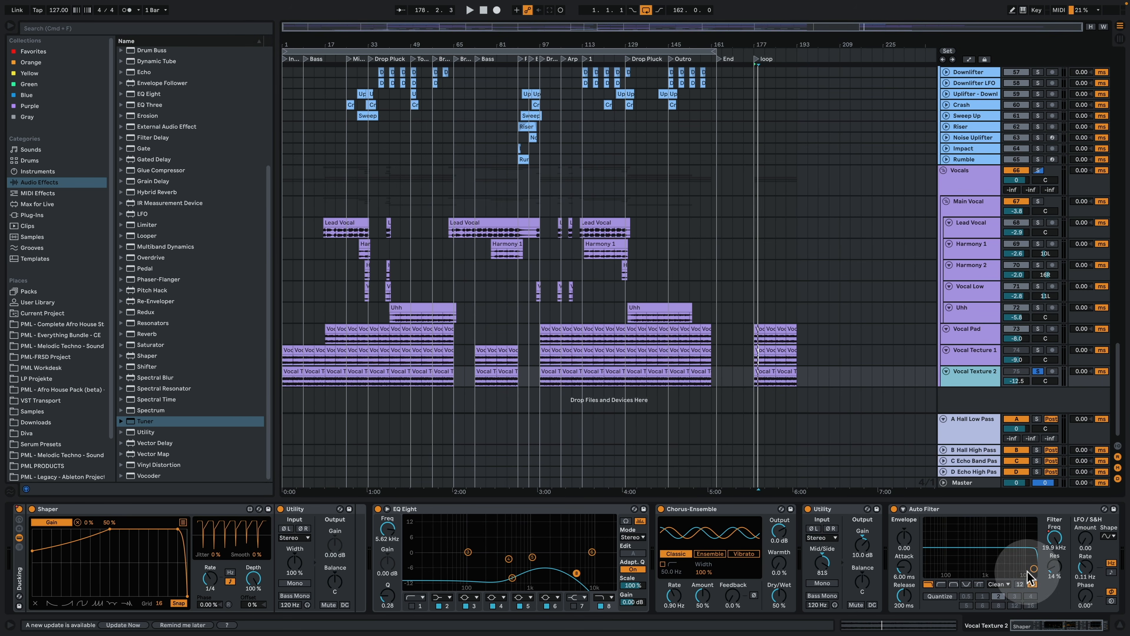
scroll(1033, 578, "right", 3)
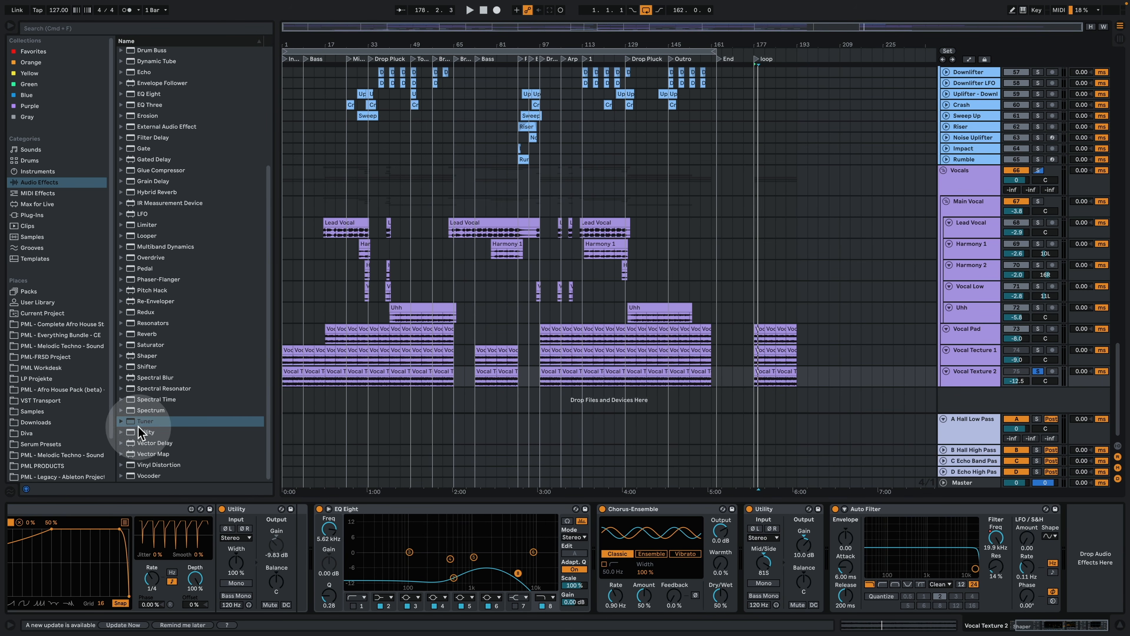
left_click_drag(142, 422, 1078, 560)
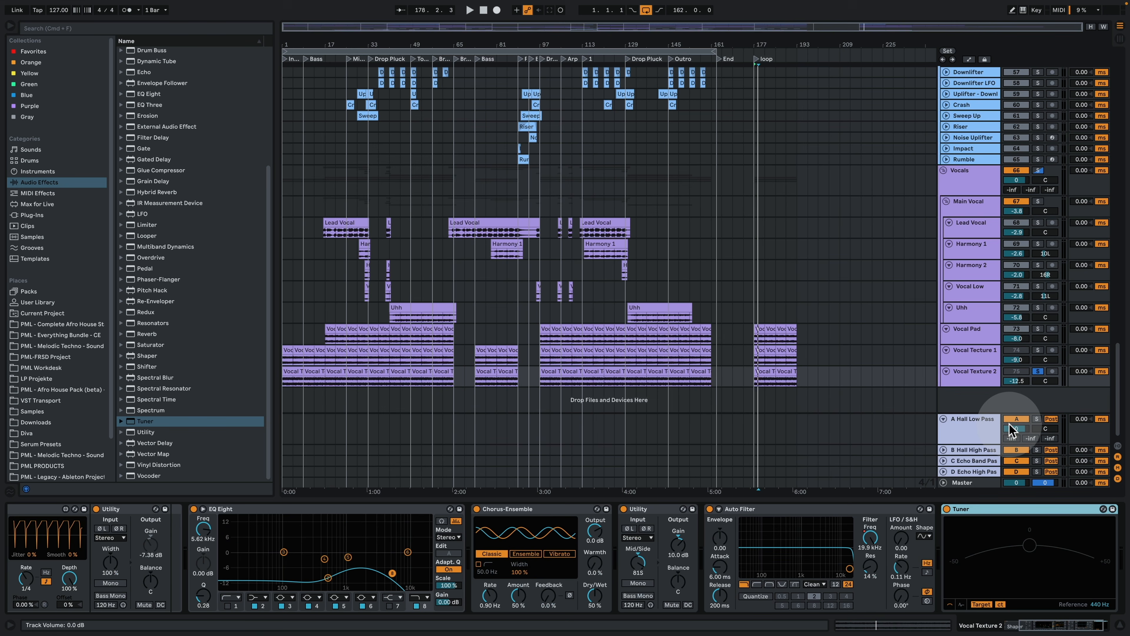
- Play Vocal Texture 2 soloed to read its pitch on the Tuner
key("space")
key("space")
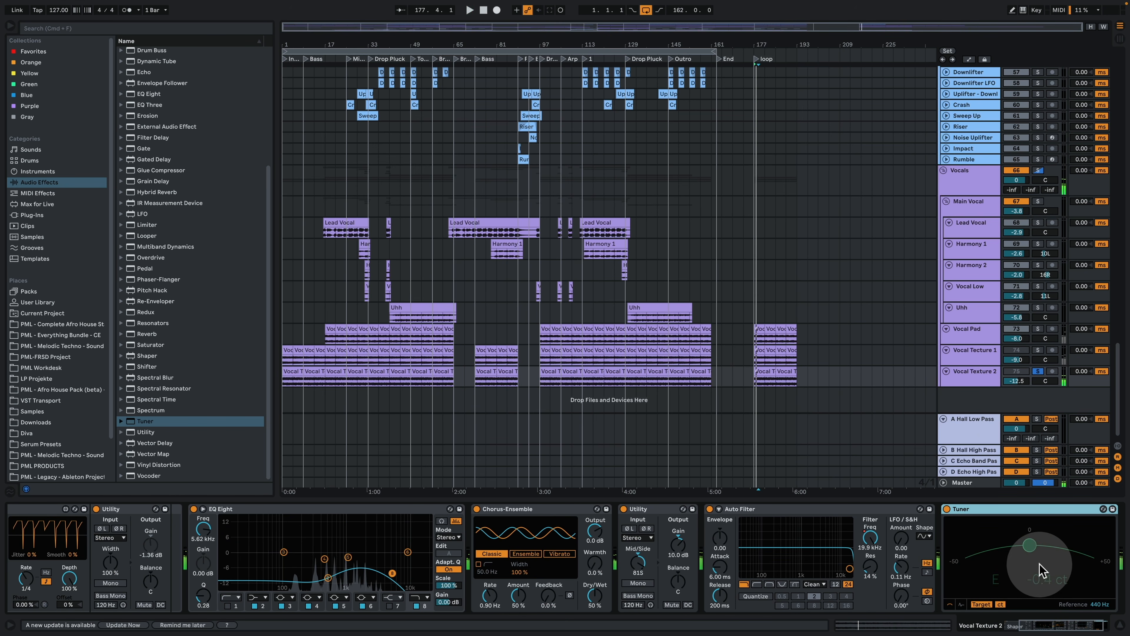
key("space")
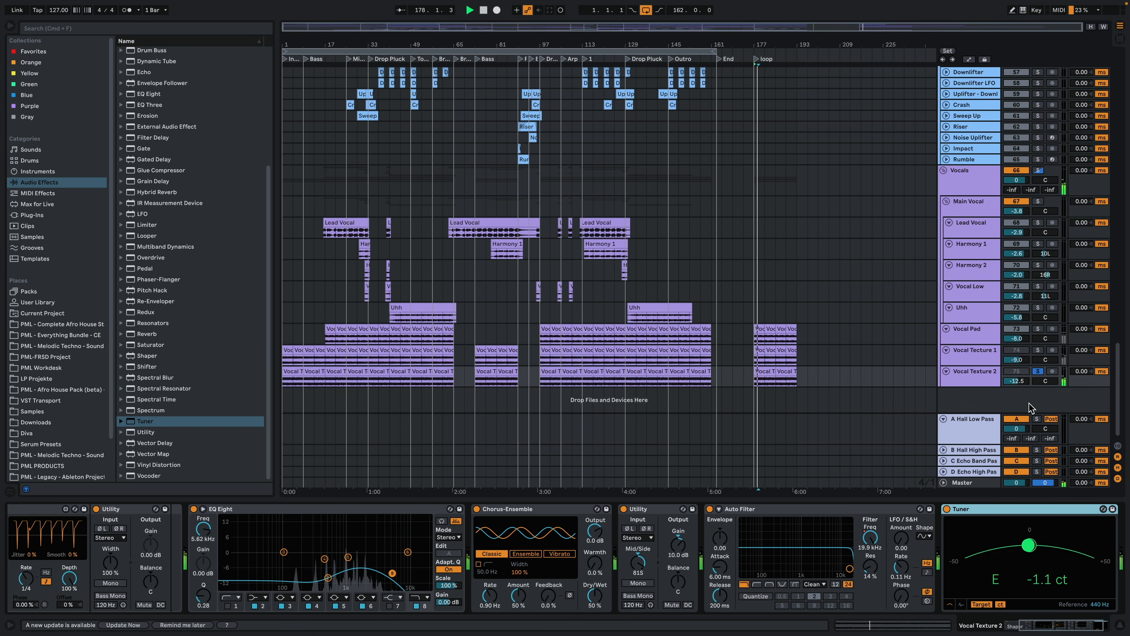
- Move the Tuner to Vocal Texture 1 and play that track soloed to check its pitch and effects chain
left_click(1005, 518)
left_click_drag(999, 514, 972, 352)
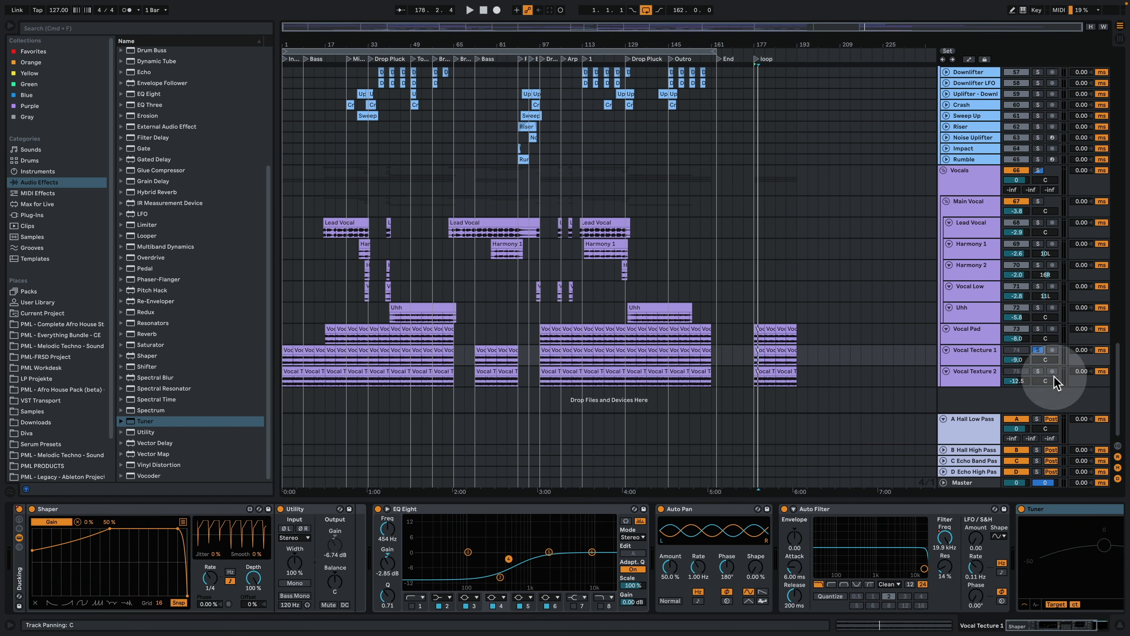
key("space")
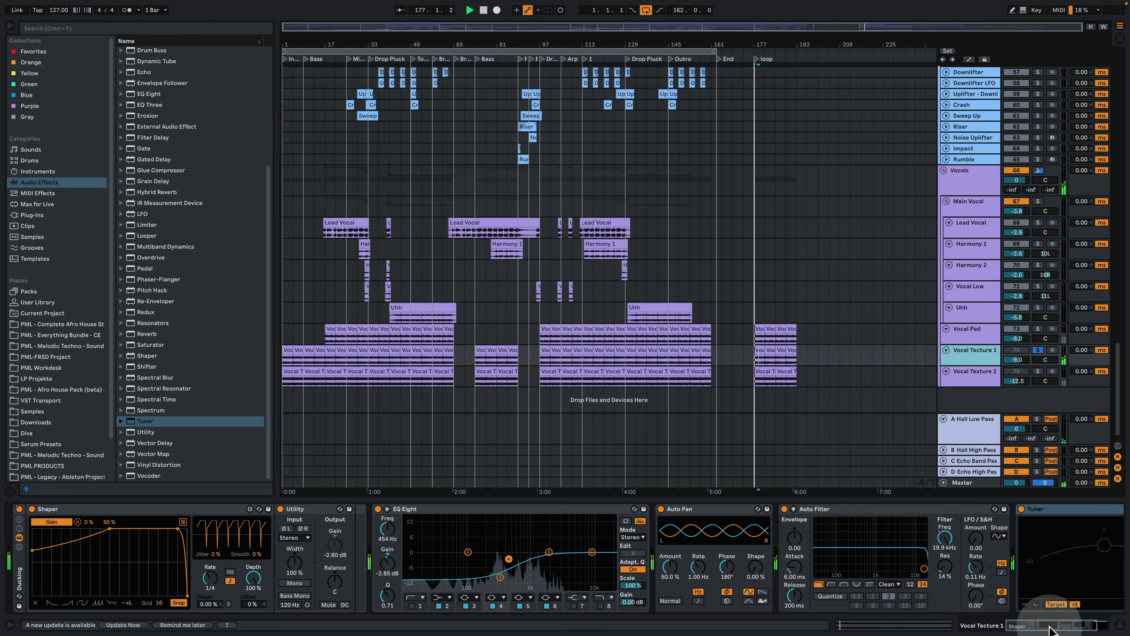
left_click(973, 337)
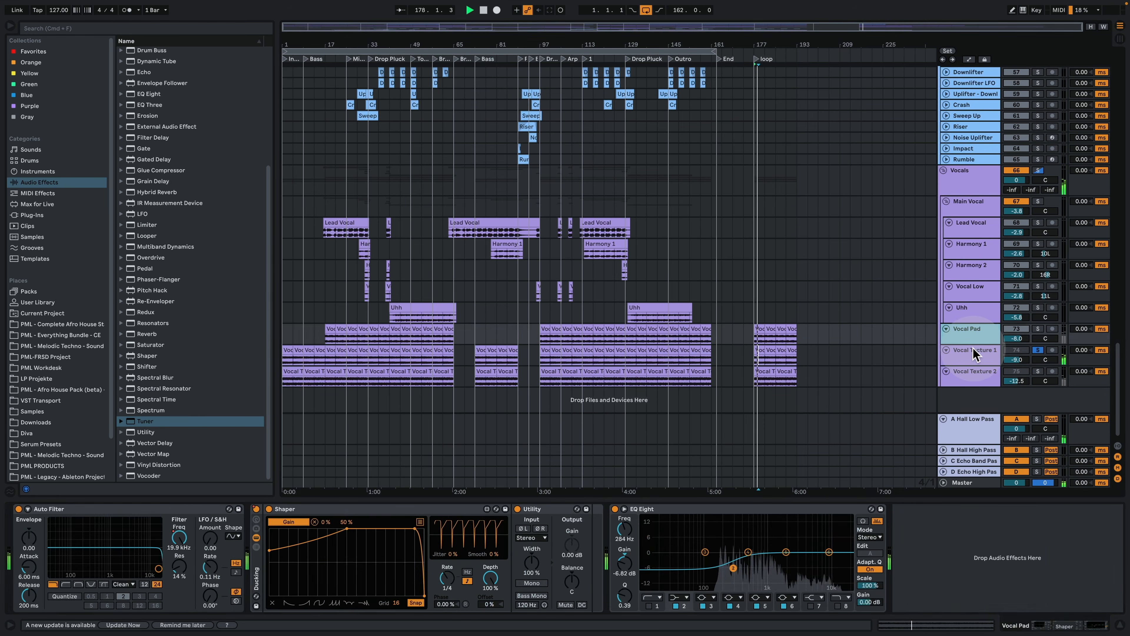
left_click(974, 349)
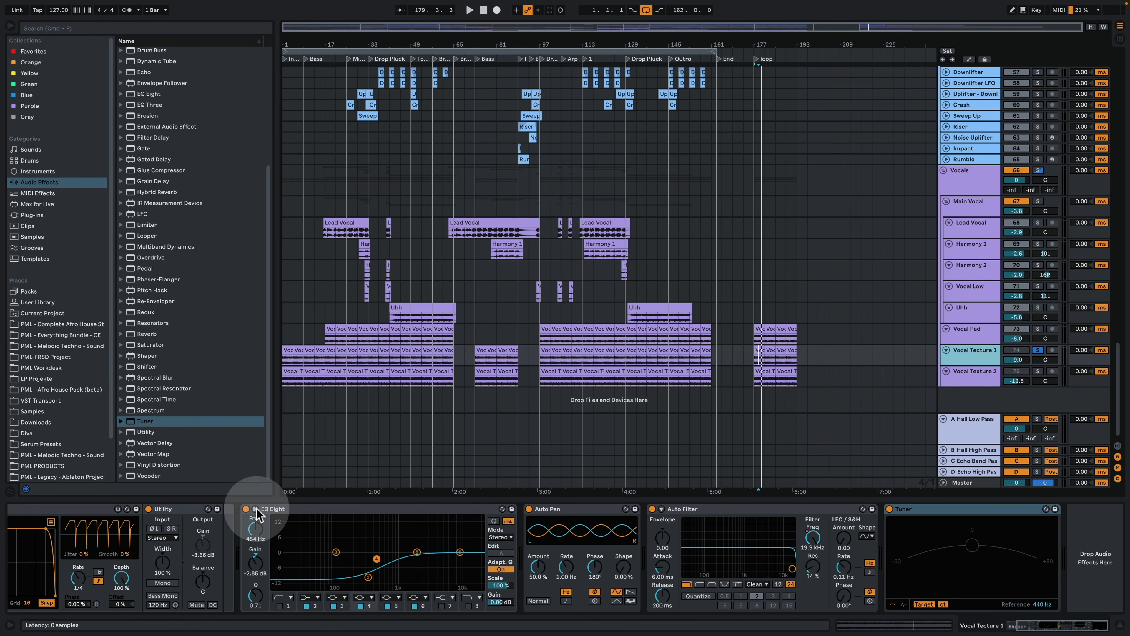
- Remove the Tuner from Vocal Texture 1 and examine the track's frequency peaks in the enlarged EQ Eight display during playback
key("Delete")
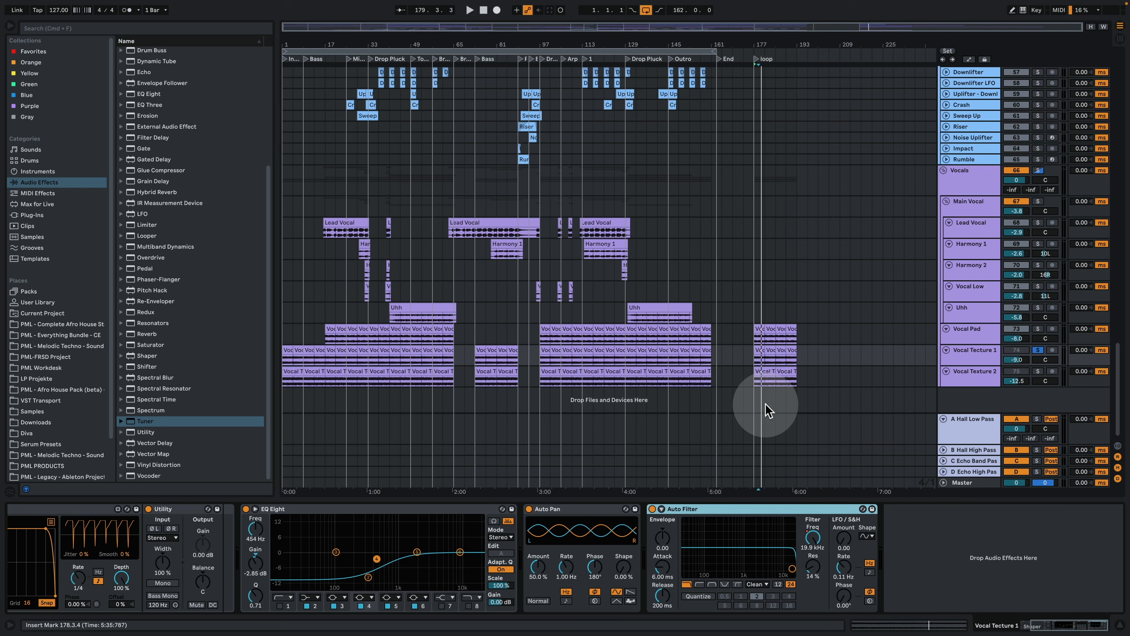
left_click(255, 509)
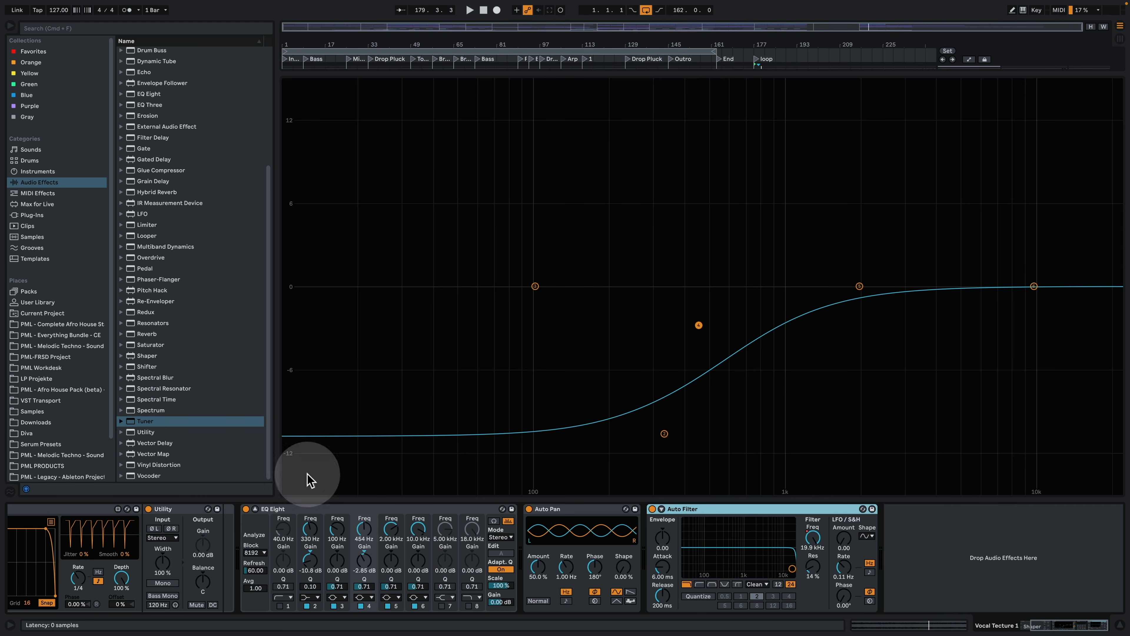
key("space")
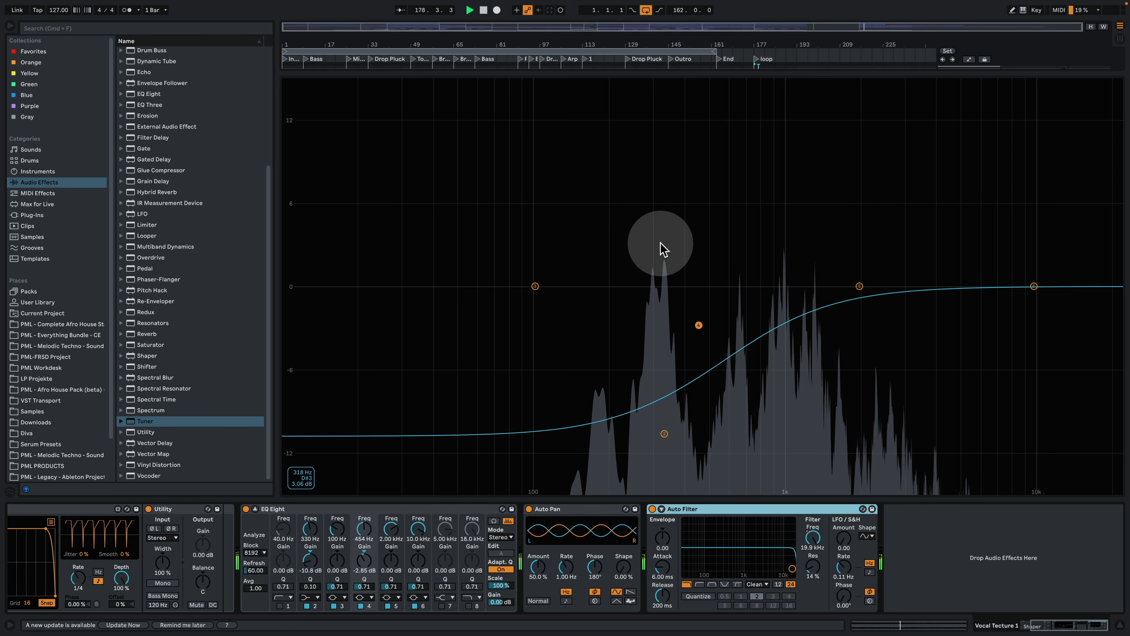
key("space")
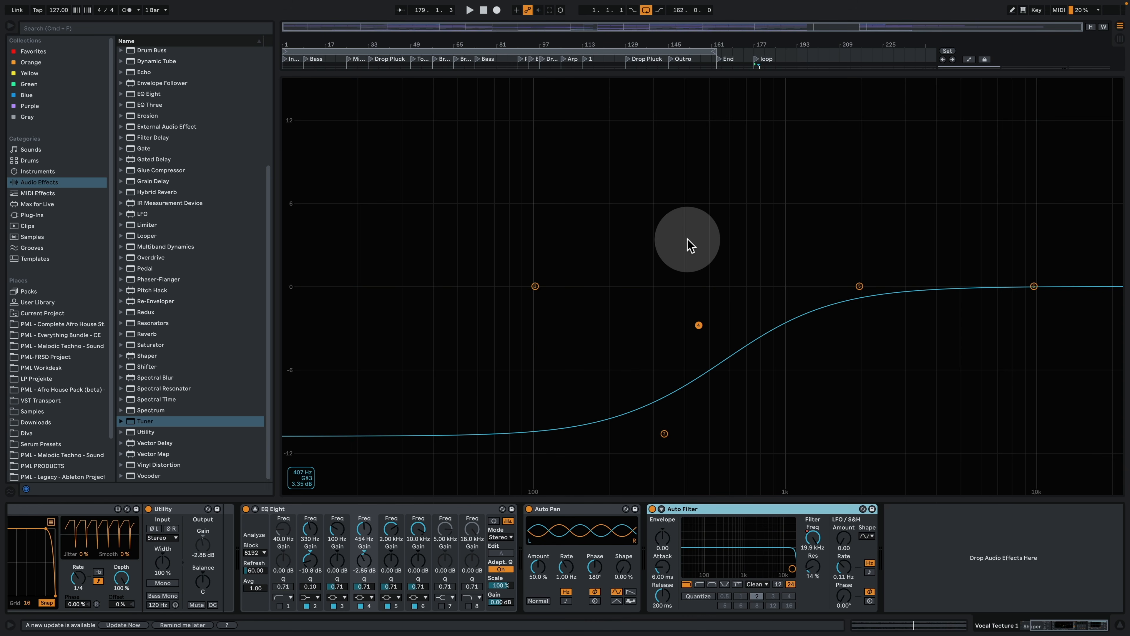
key("space")
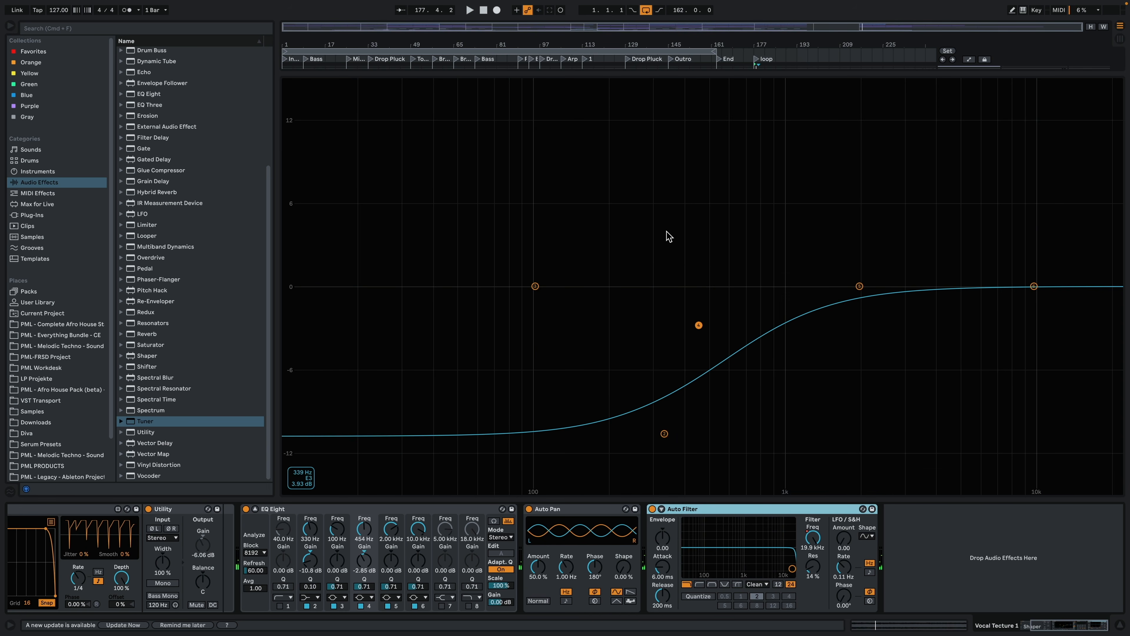
key("space")
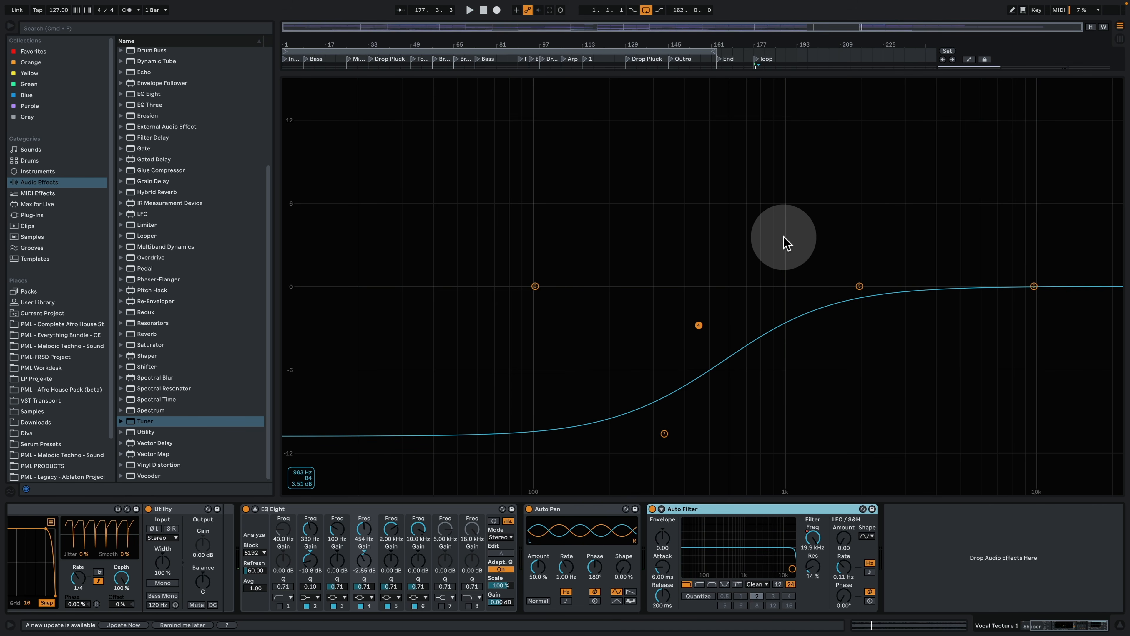
key("space")
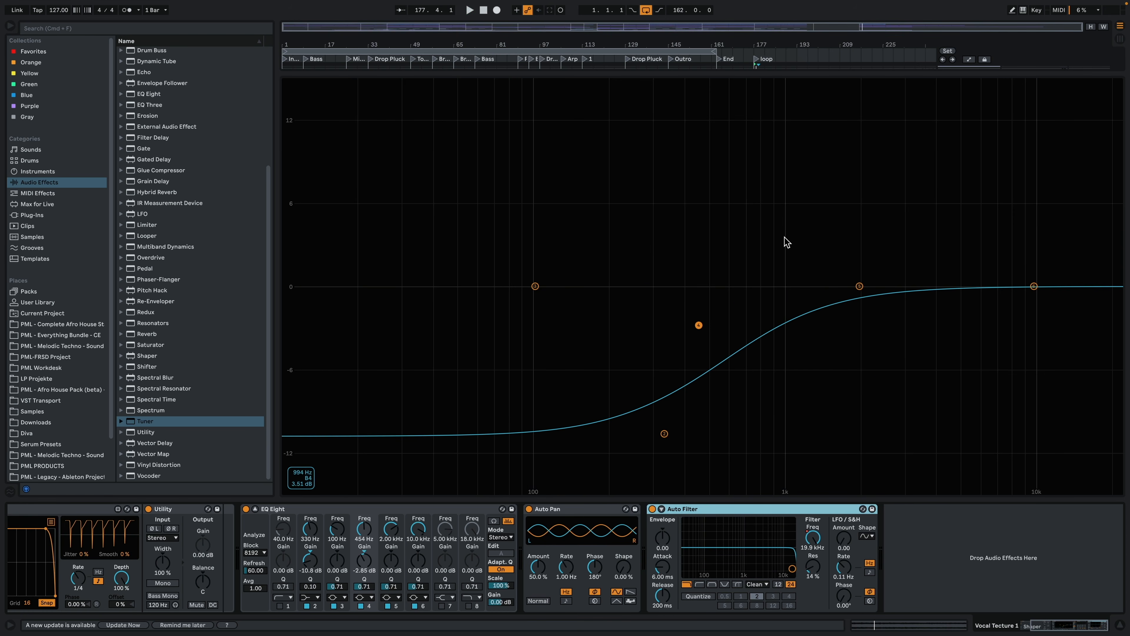
key("space")
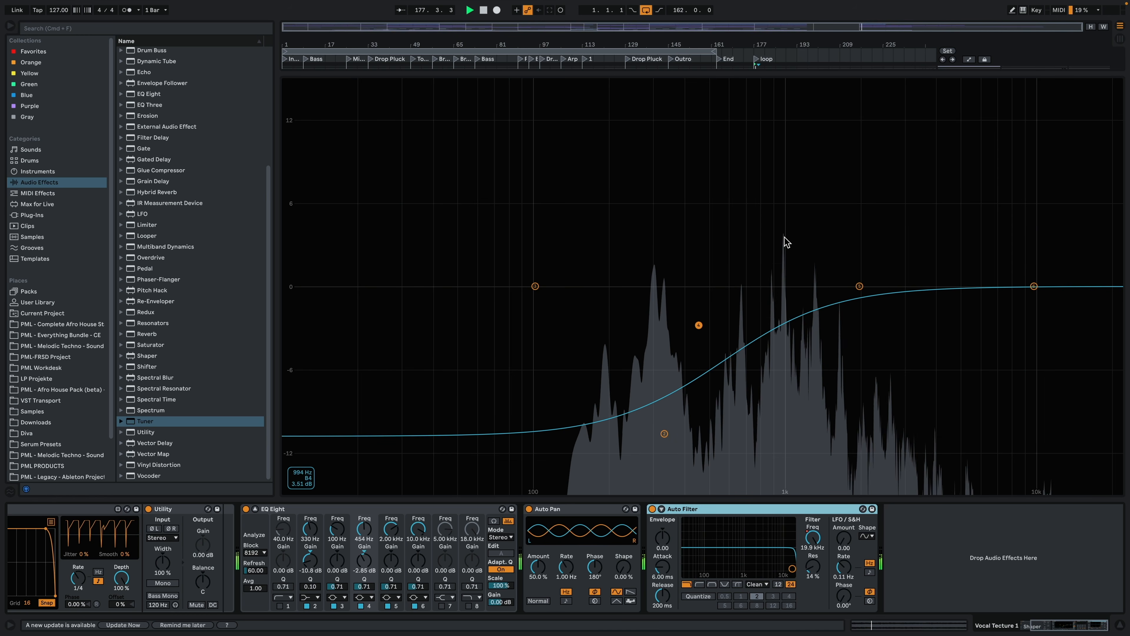
key("space")
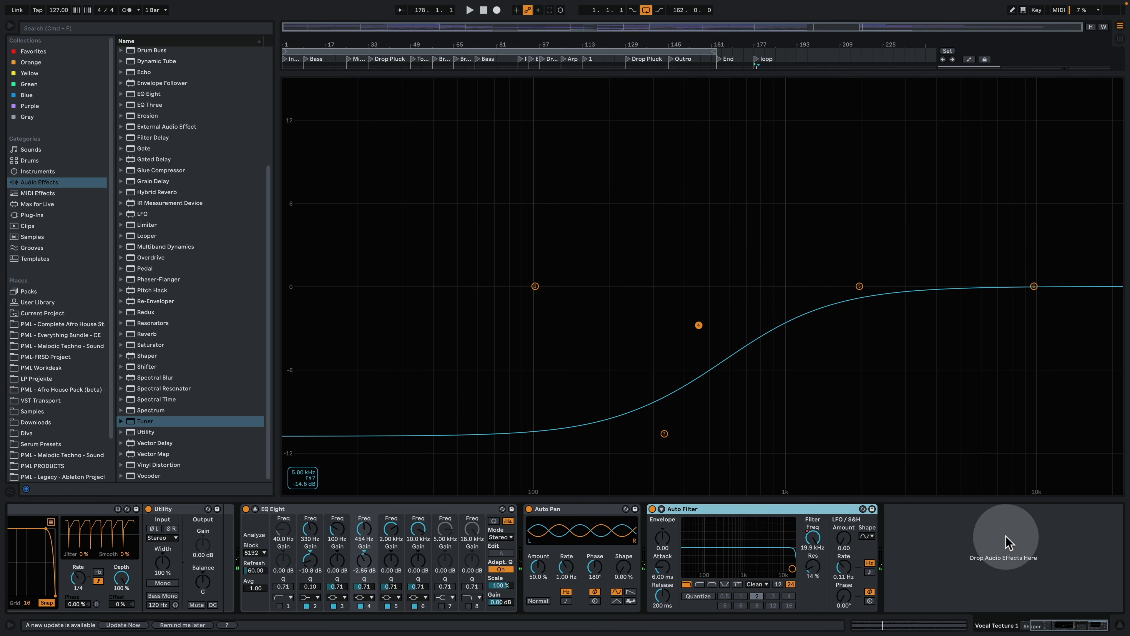
- Hide the device chain, unsolo Vocal Texture 1, and play Vocal Pad and both vocal textures together
left_click(1119, 628)
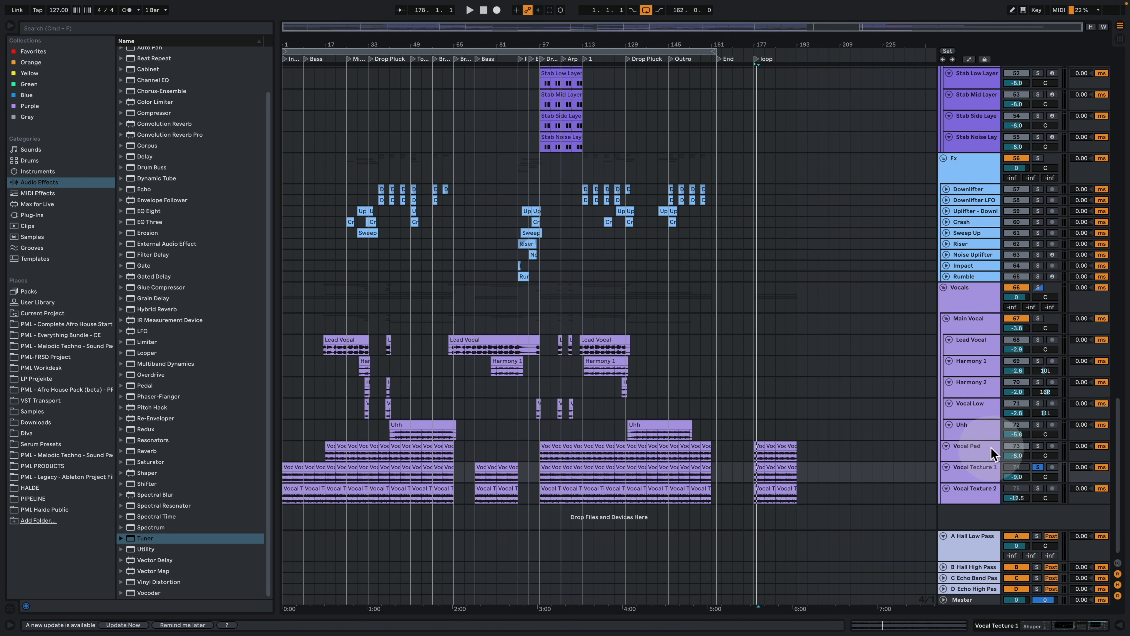
left_click(953, 454)
left_click(1038, 467)
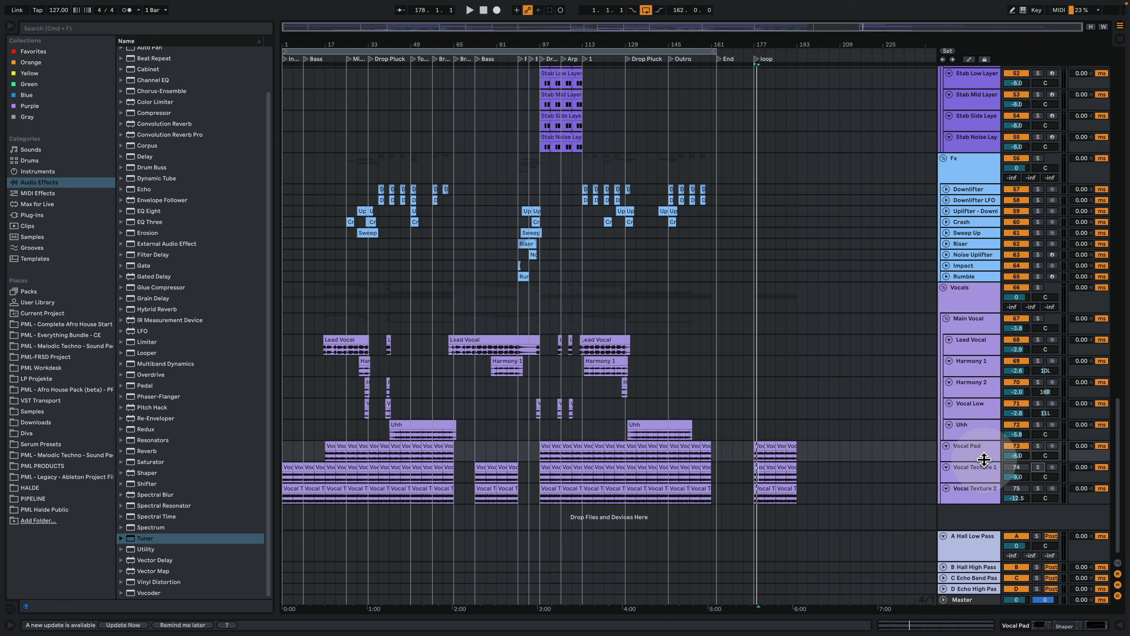
left_click(1016, 467)
key("space")
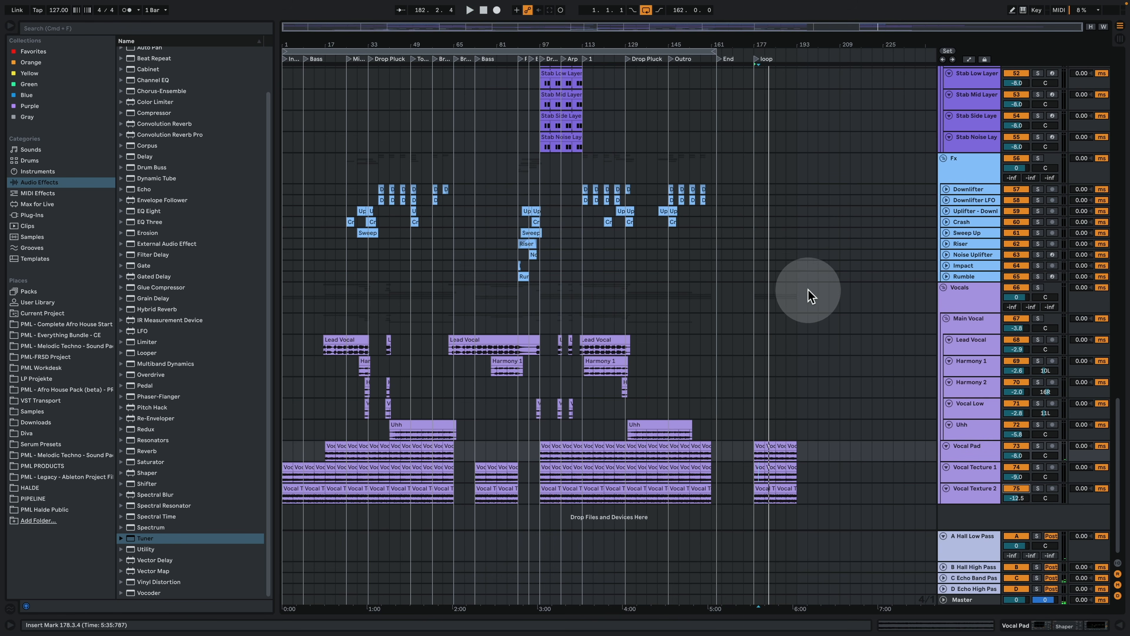
- Fold the Pluck Square track in the Drop Pluck group to a single line
scroll(802, 340, "up", 10)
scroll(834, 443, "up", 3)
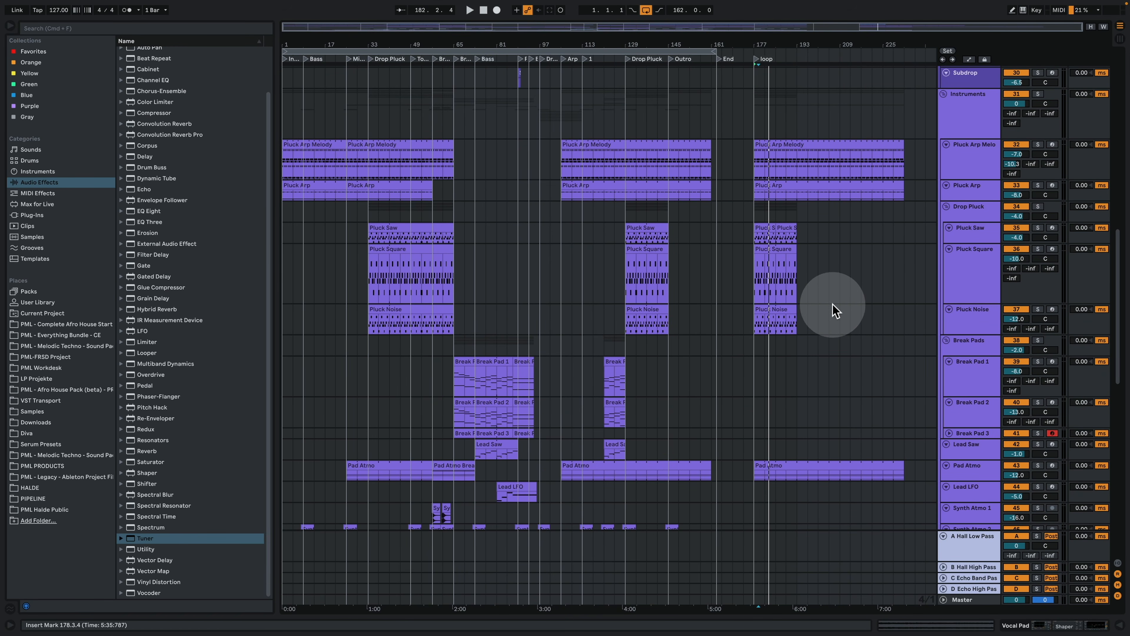
left_click(949, 249)
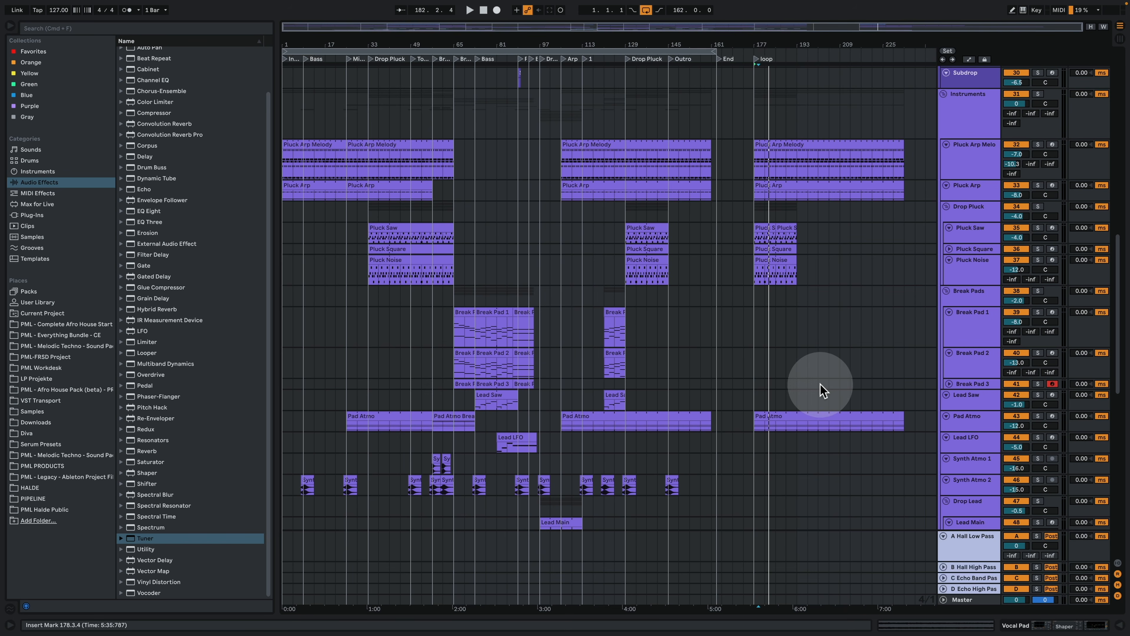
- Play the arrangement from the Drop Lead locator at bar 97 with the lead and stab layers in close view
scroll(795, 392, "down", 1)
scroll(795, 392, "down", 10)
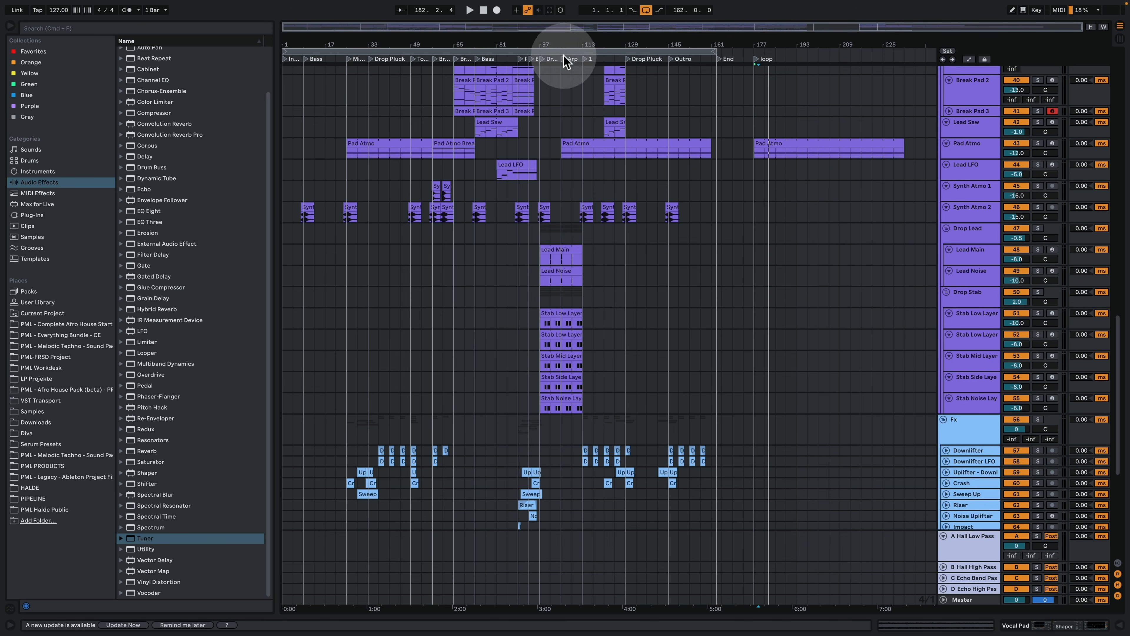
left_click_drag(551, 43, 568, 44)
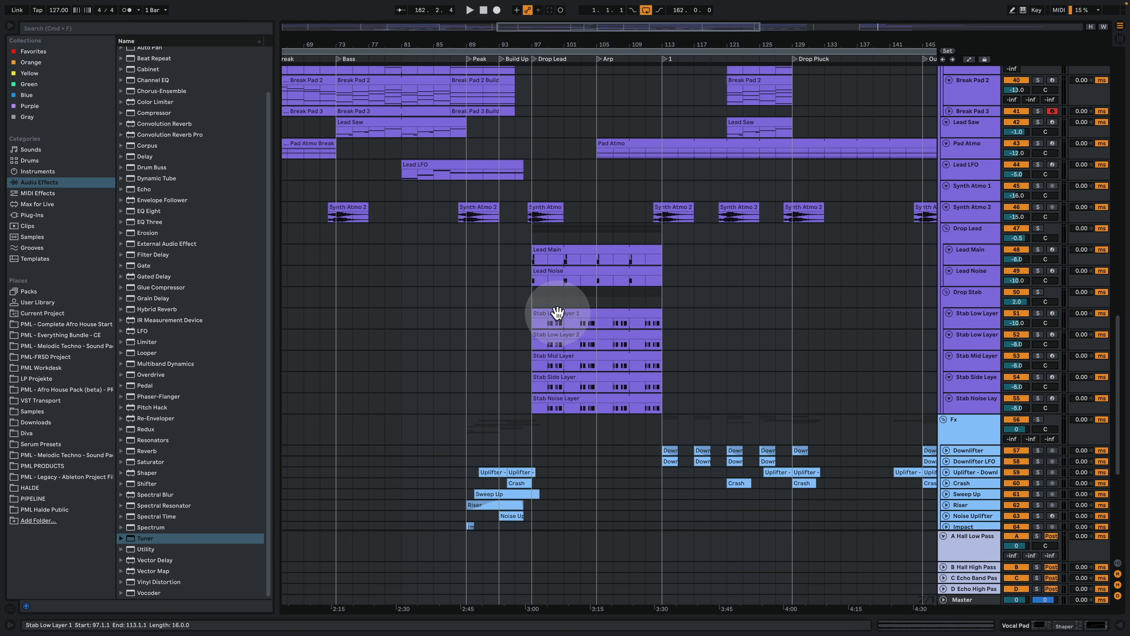
left_click(552, 323)
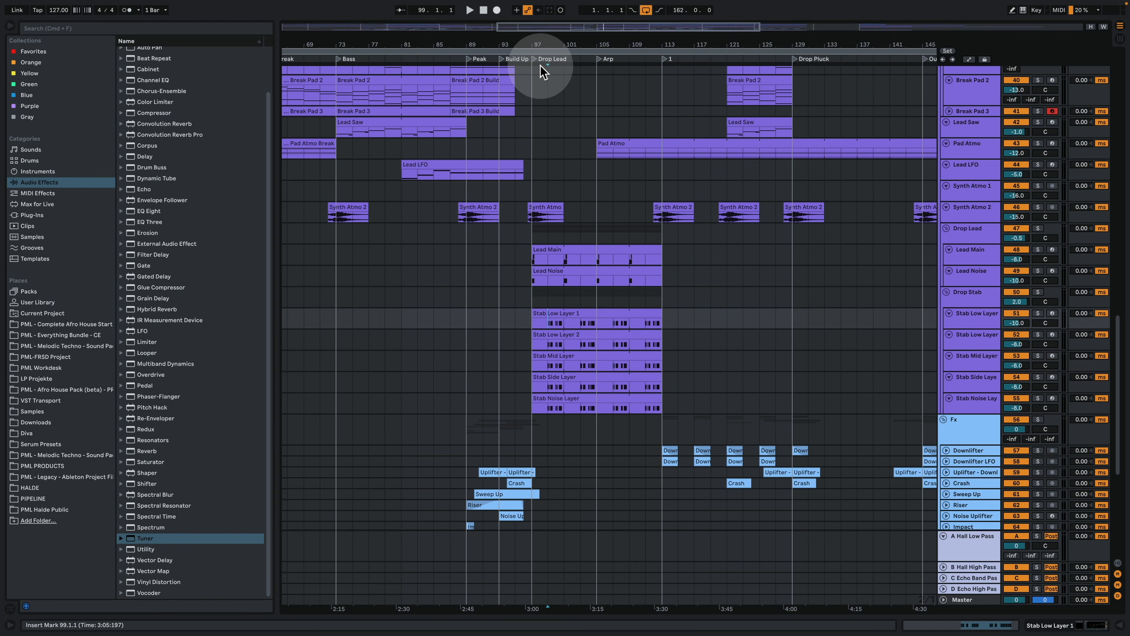
key("space")
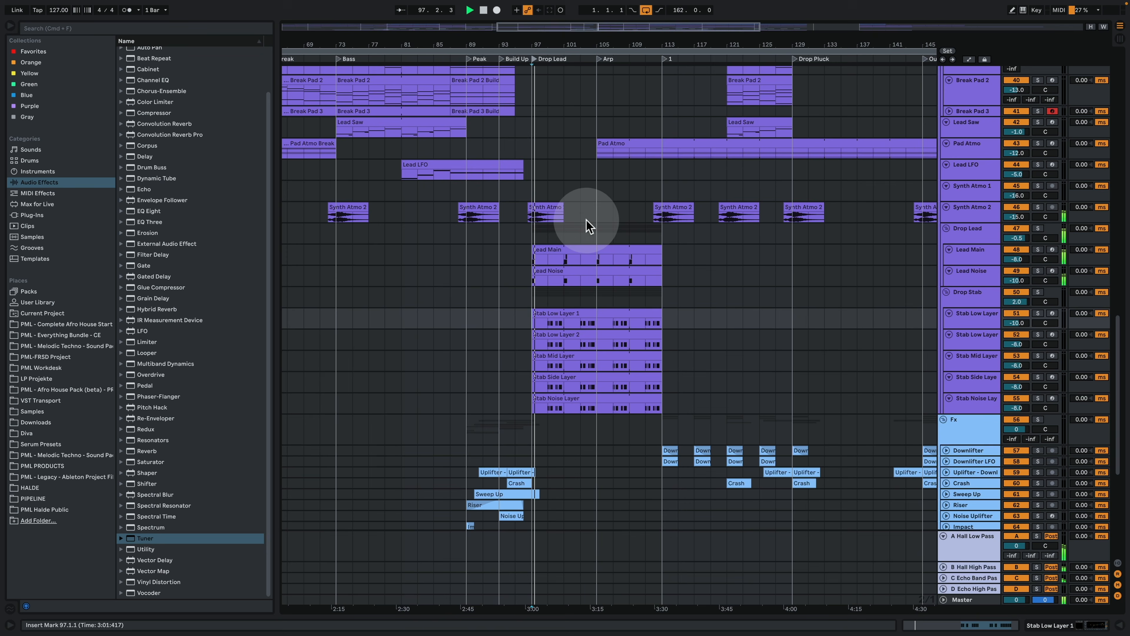
left_click_drag(543, 48, 545, 187)
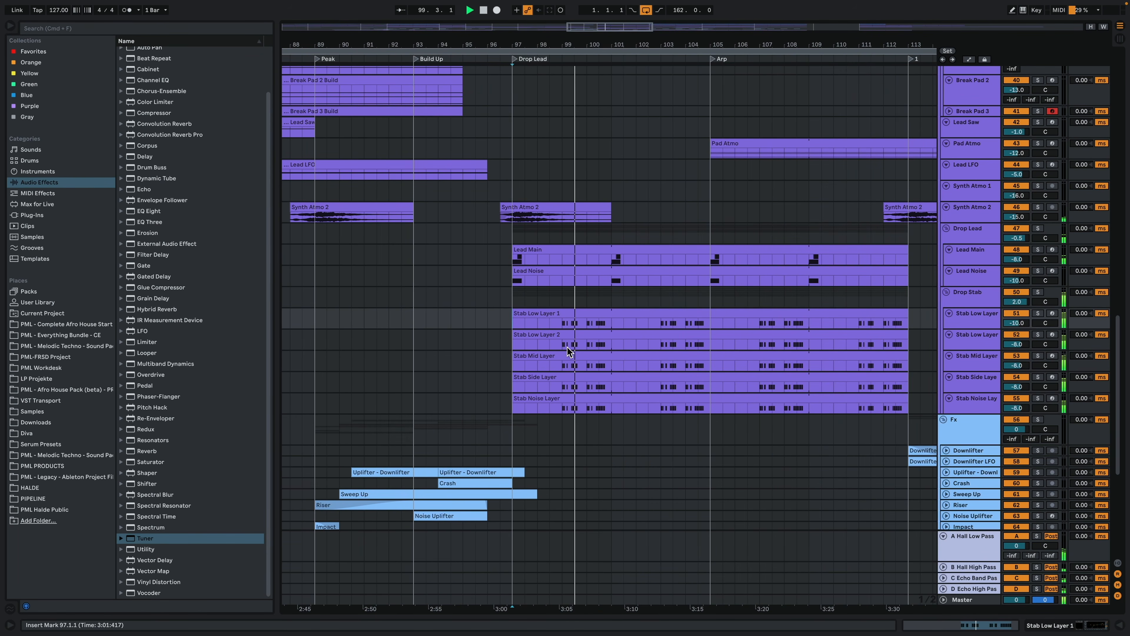
- Solo the Drop Stab group and play it from bar 99 with the device chain of Stab Low Layer 1 open
left_click(979, 298)
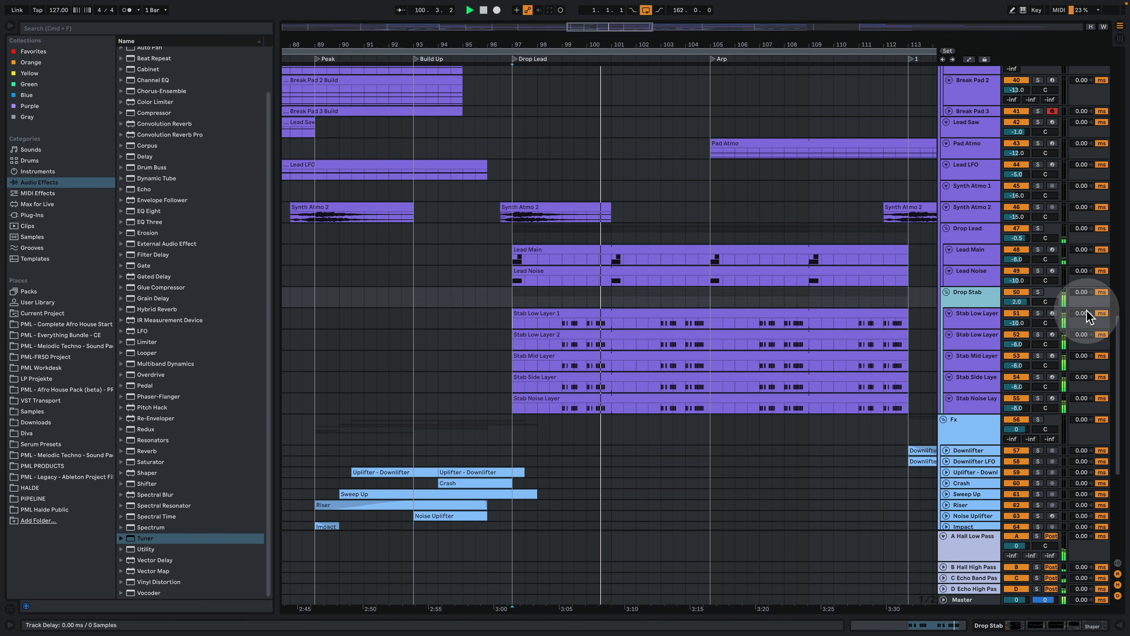
left_click(1038, 292)
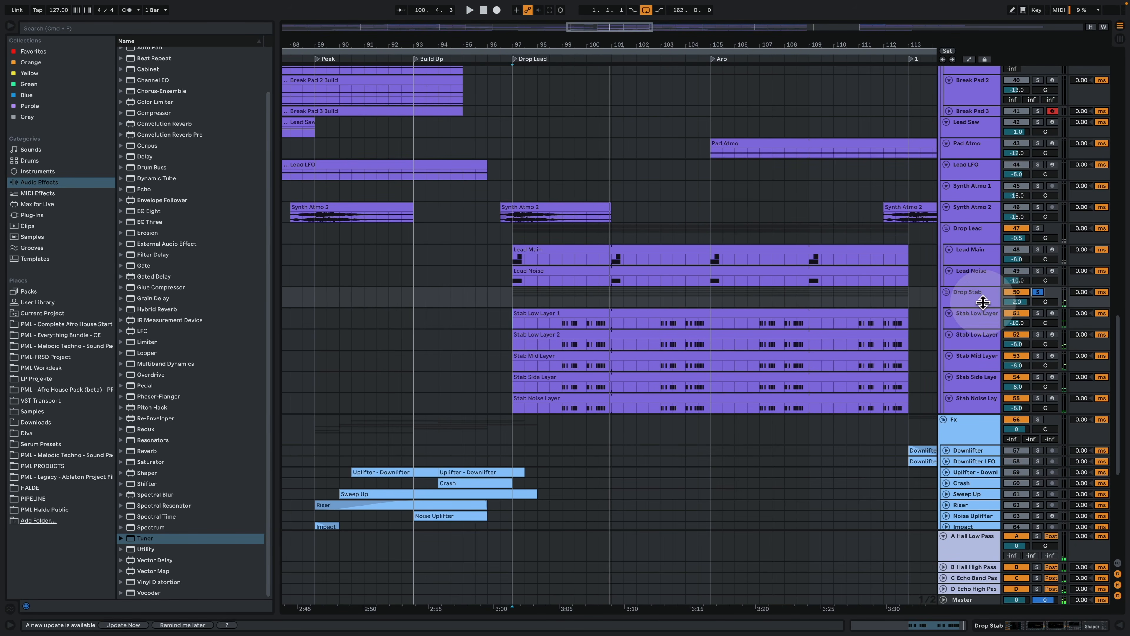
left_click(563, 327)
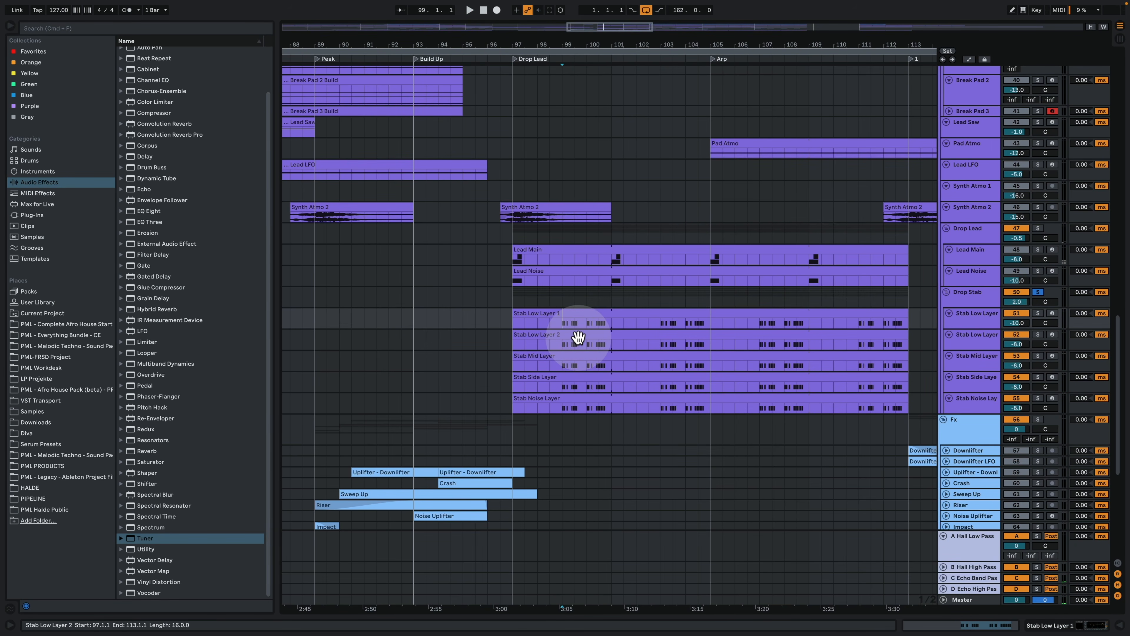
double_click(971, 316)
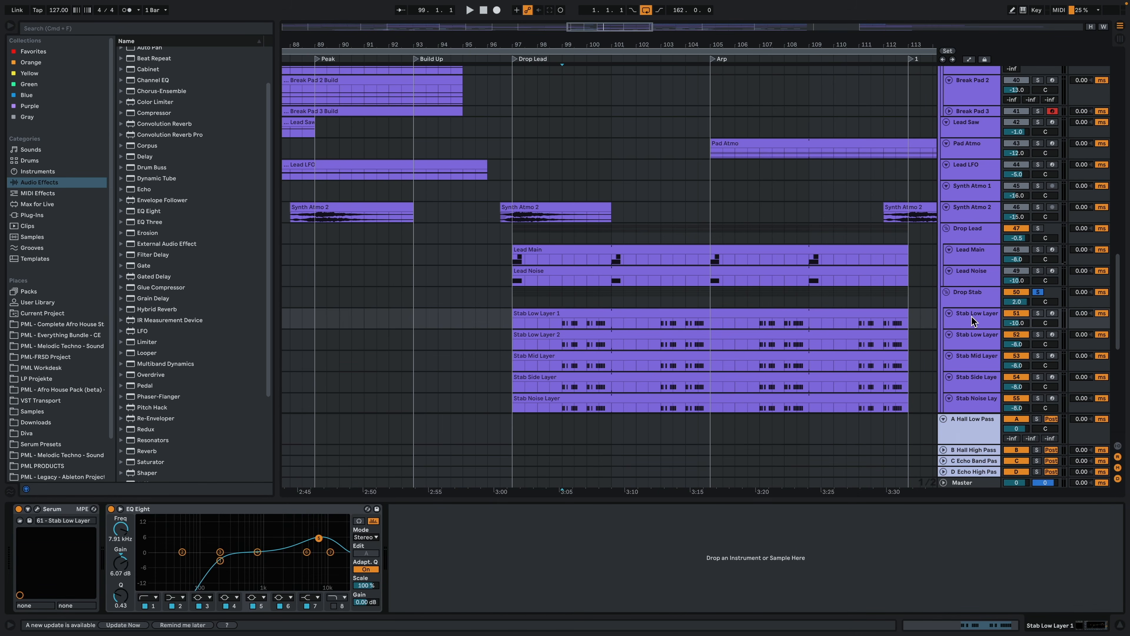
key("space")
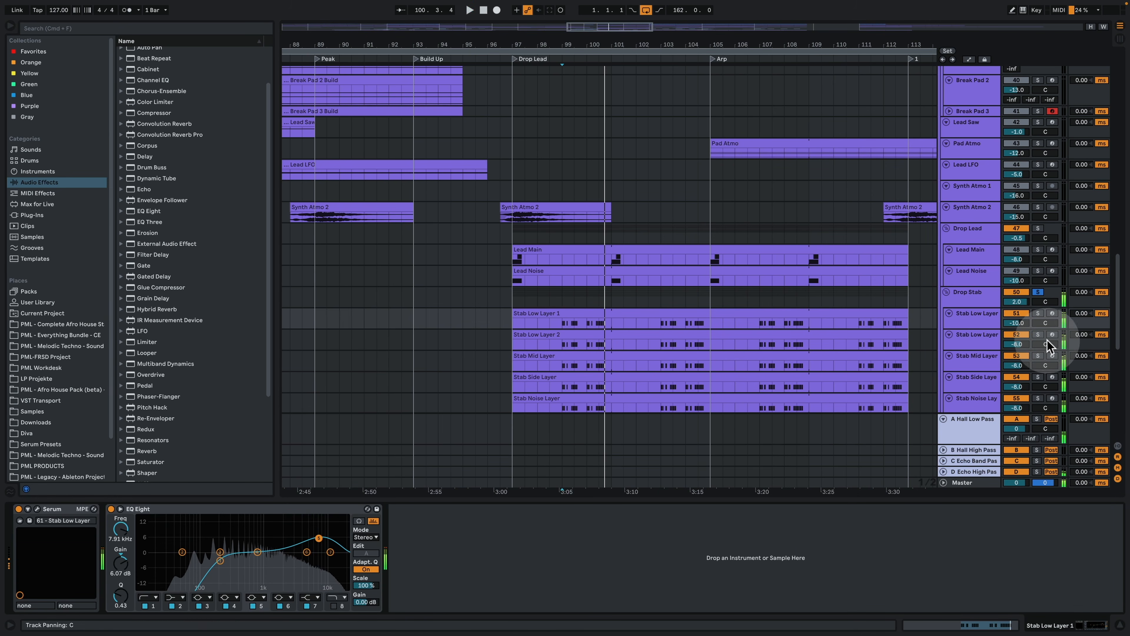
- Play Stab Low Layer 1 and Stab Low Layer 2 soloed in turn, checking each layer's sound and devices
left_click(966, 317)
key("space")
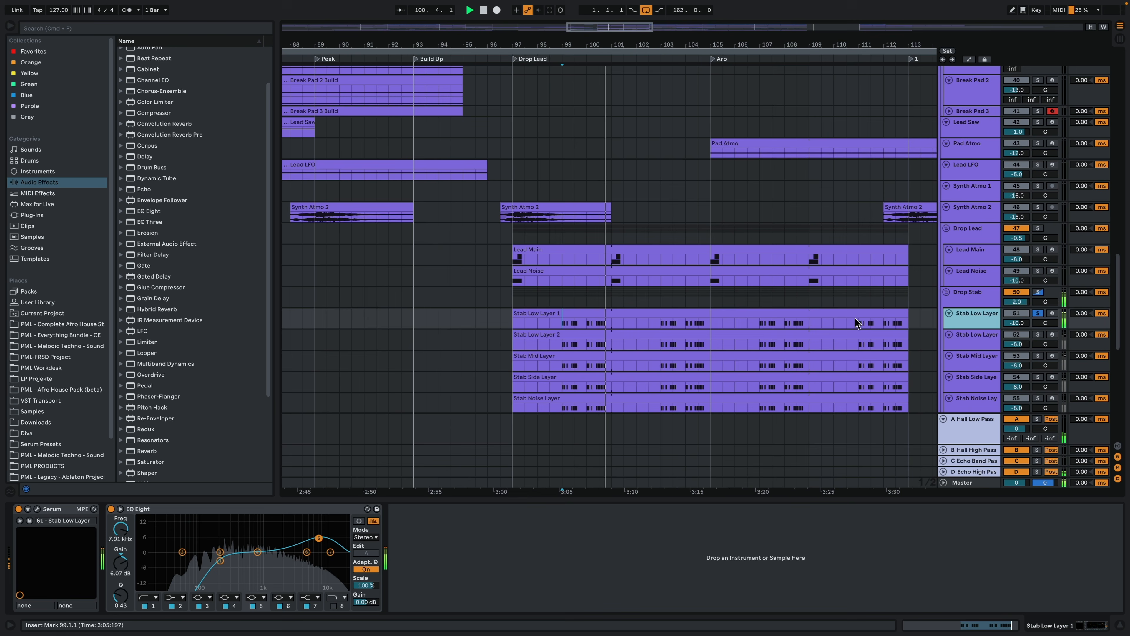
left_click(1038, 334)
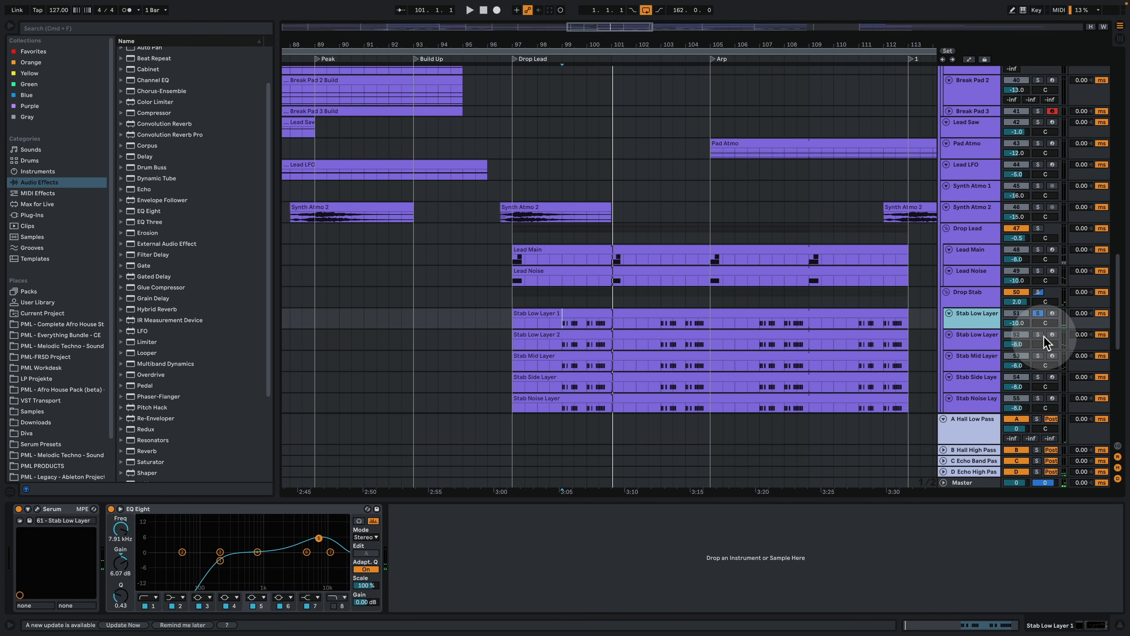
left_click(977, 339)
key("space")
key("space")
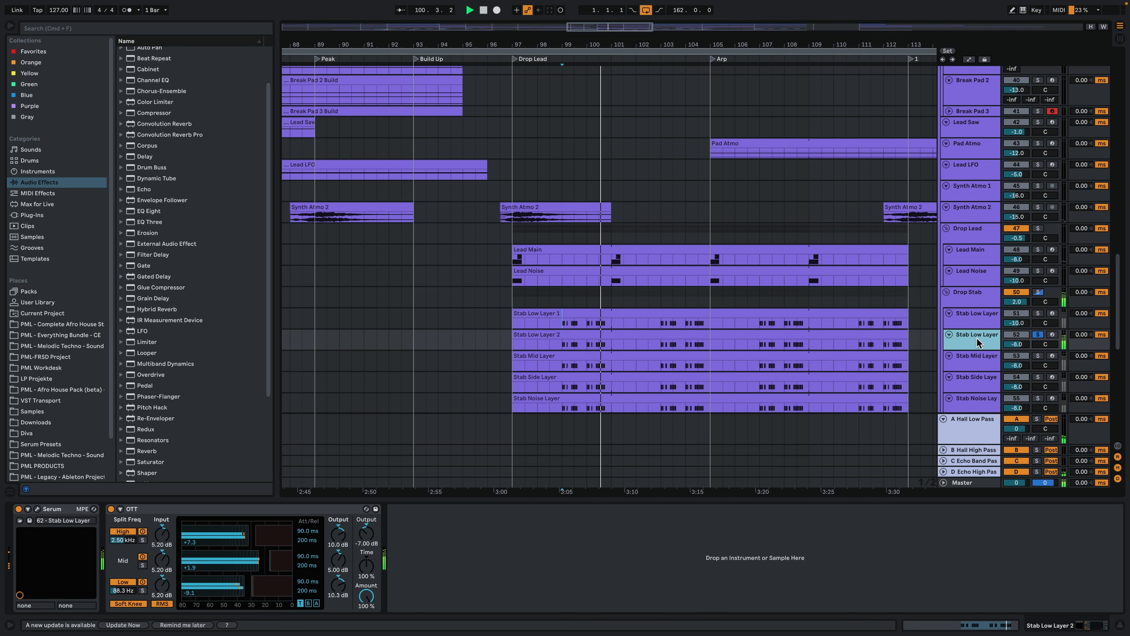
left_click(1039, 345)
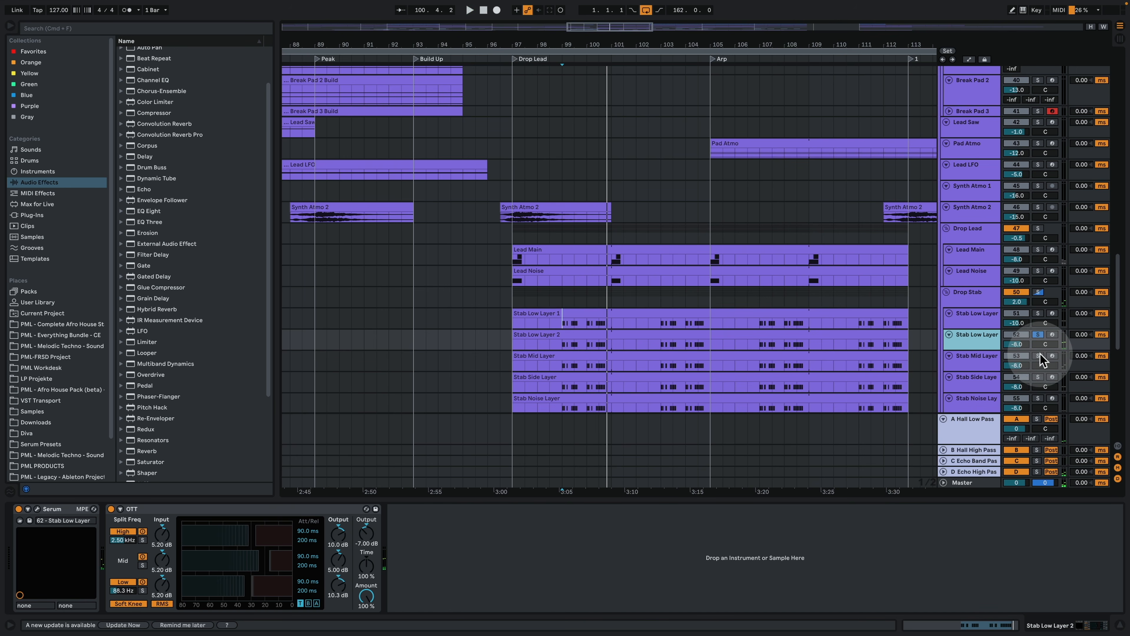
- Play Stab Mid Layer soloed and examine its Serum and EQ Eight chain
left_click(1038, 356)
left_click(989, 354)
key("space")
key("space")
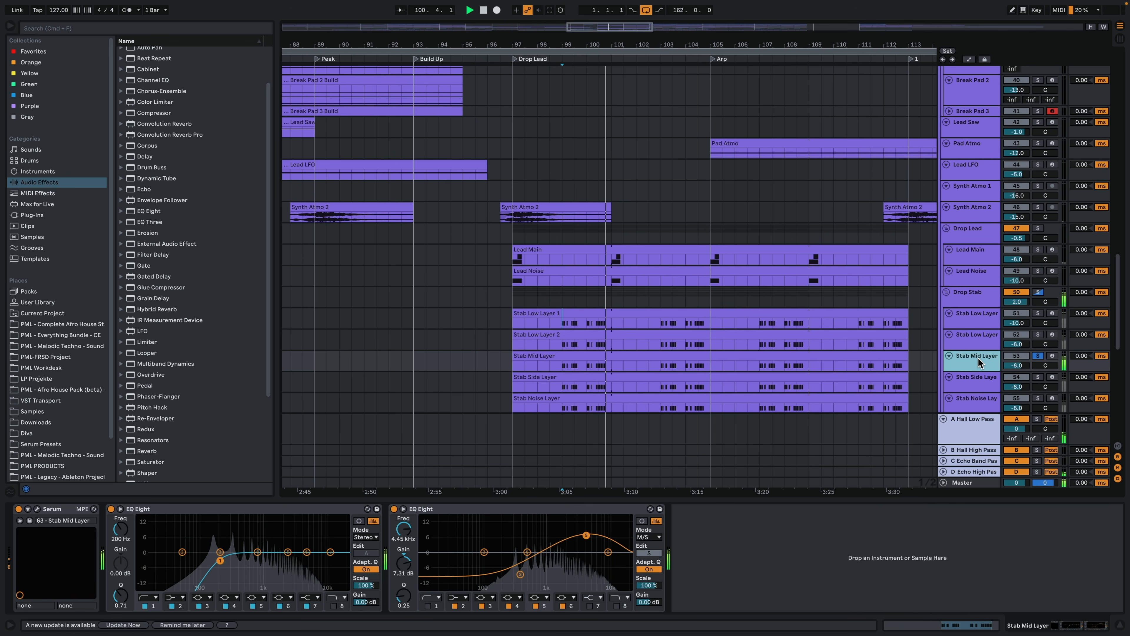
key("space")
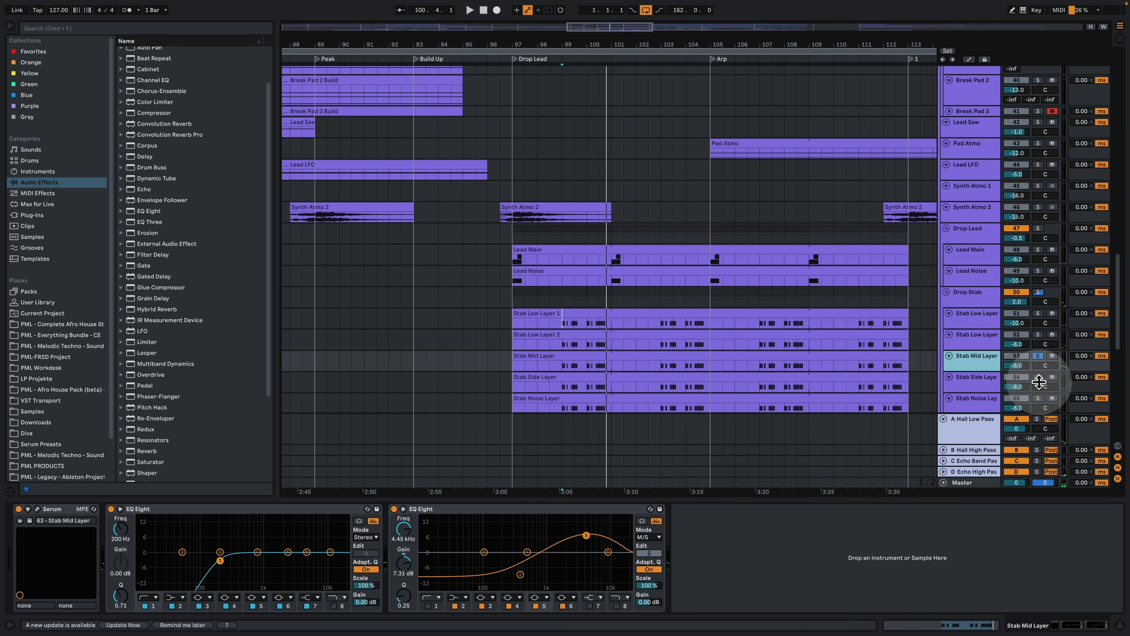
- Play Stab Side Layer and Stab Noise Layer soloed in turn, checking each layer's sound and device chain
left_click(998, 378)
key("space")
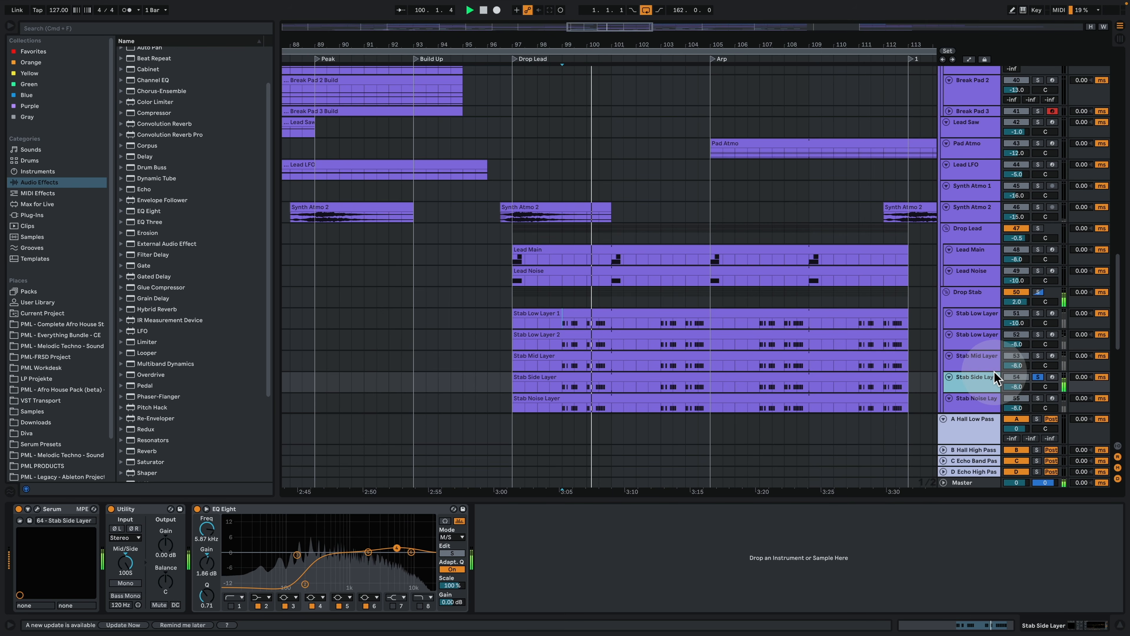
scroll(823, 349, "down", 2)
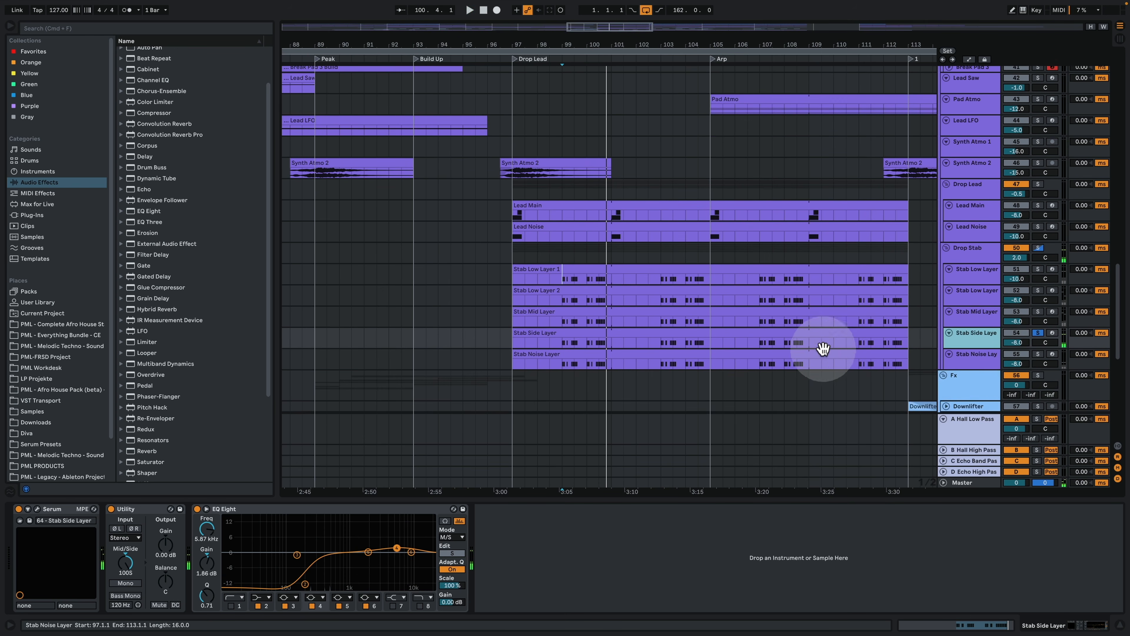
left_click(972, 357)
key("space")
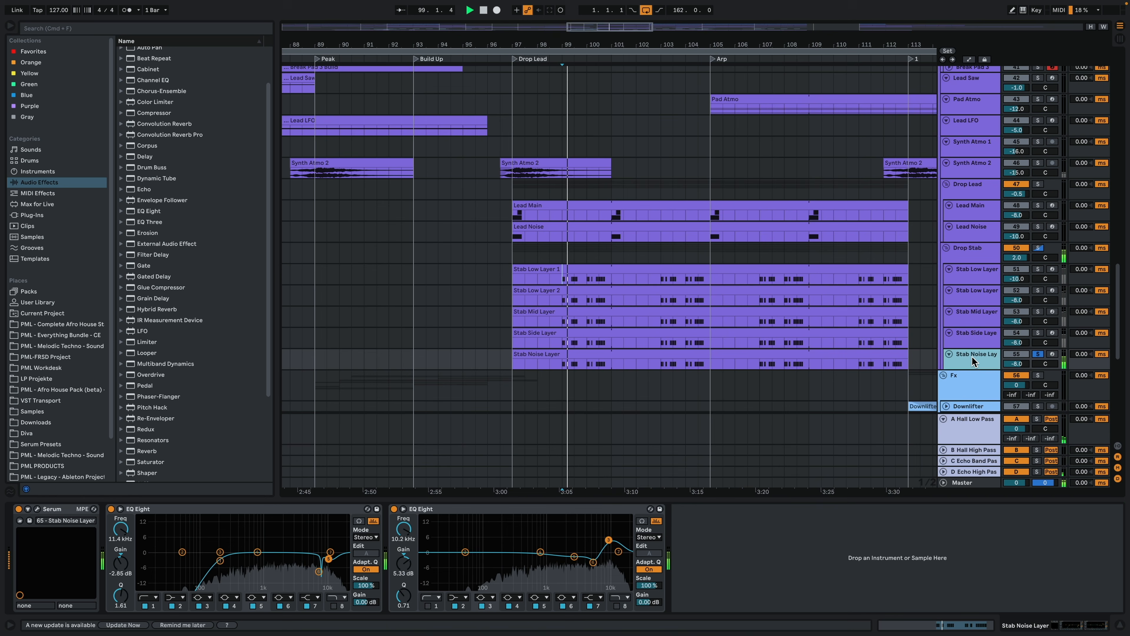
- Solo Stab Low Layer 1 again with its Serum and EQ Eight chain open
left_click(979, 273)
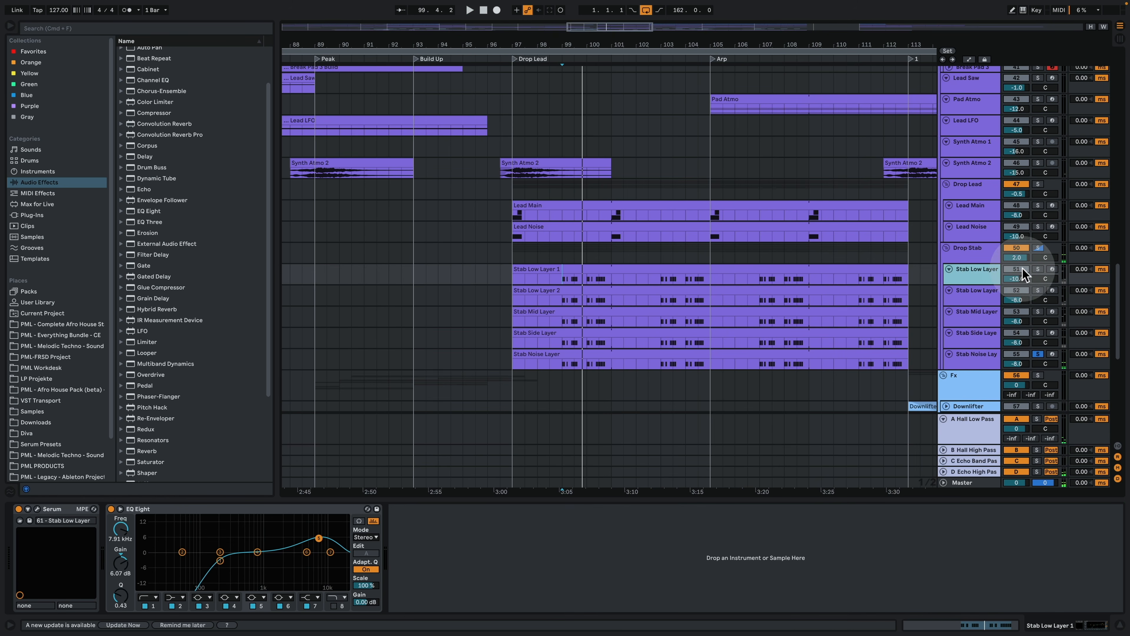
left_click(1038, 269)
left_click(987, 272)
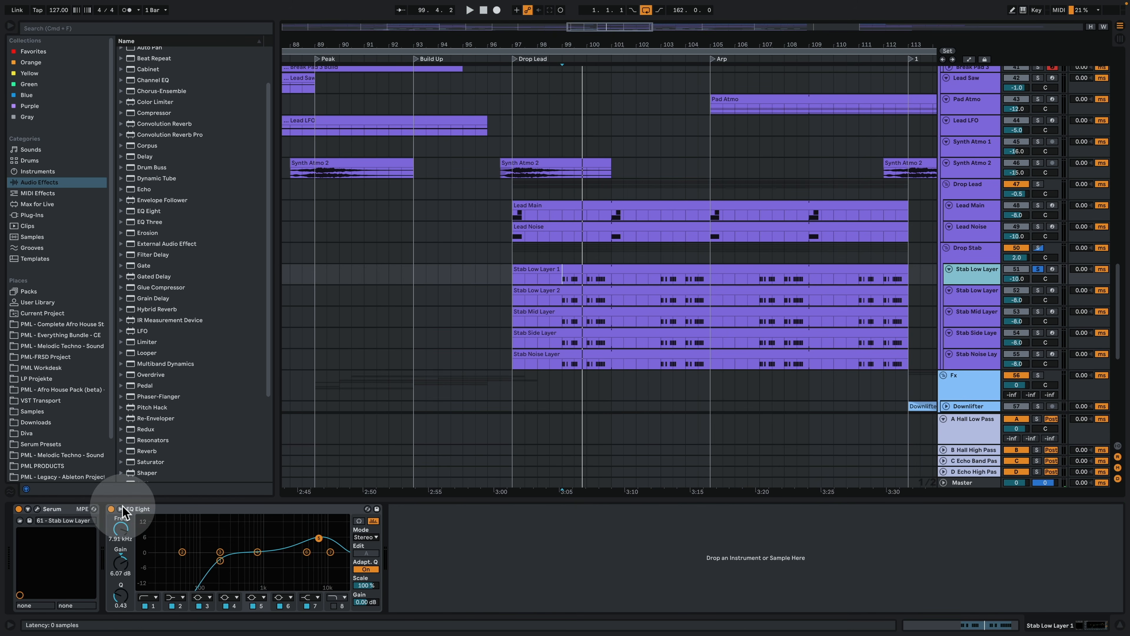
- Open Stab Low Layer 1's Serum patch and examine its oscillators and Envelope 2 during playback
left_click(38, 508)
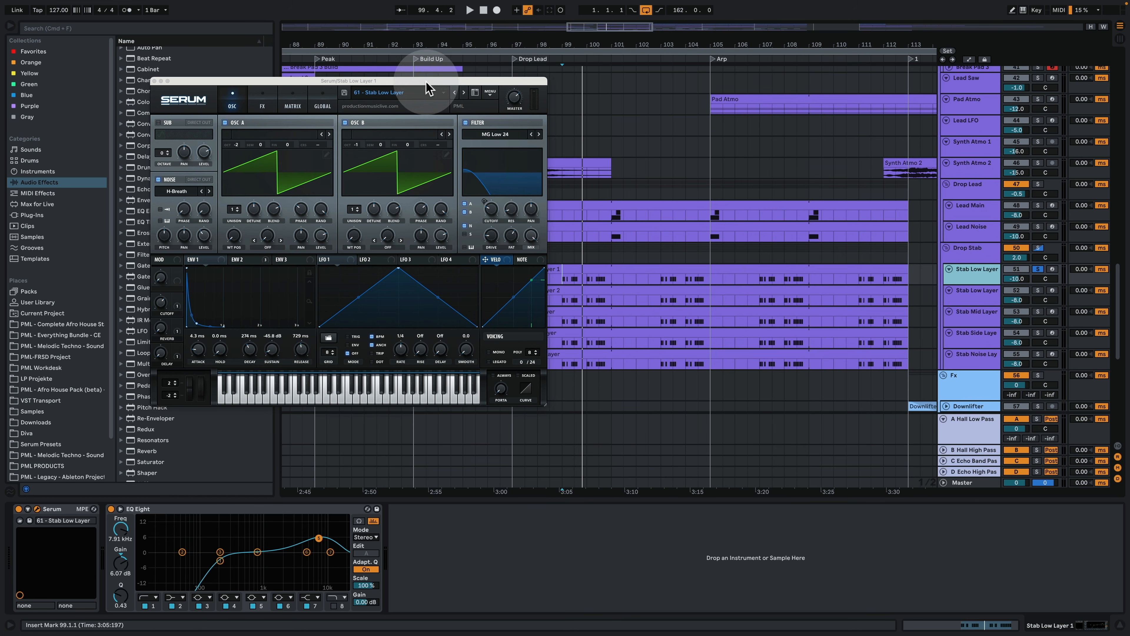
left_click_drag(429, 82, 366, 71)
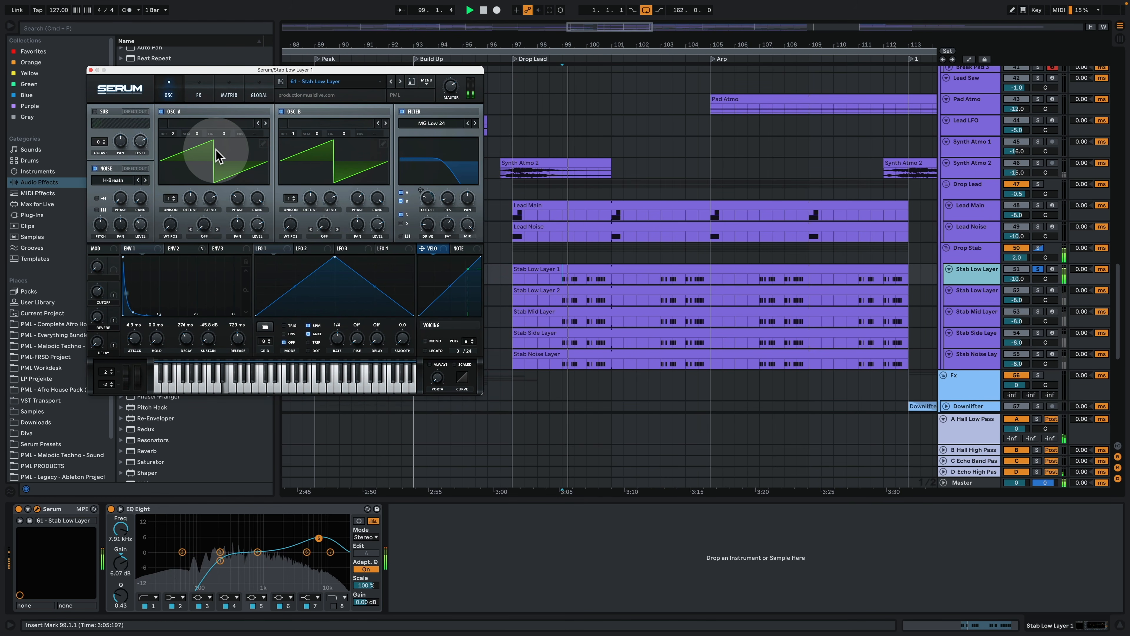
left_click(182, 249)
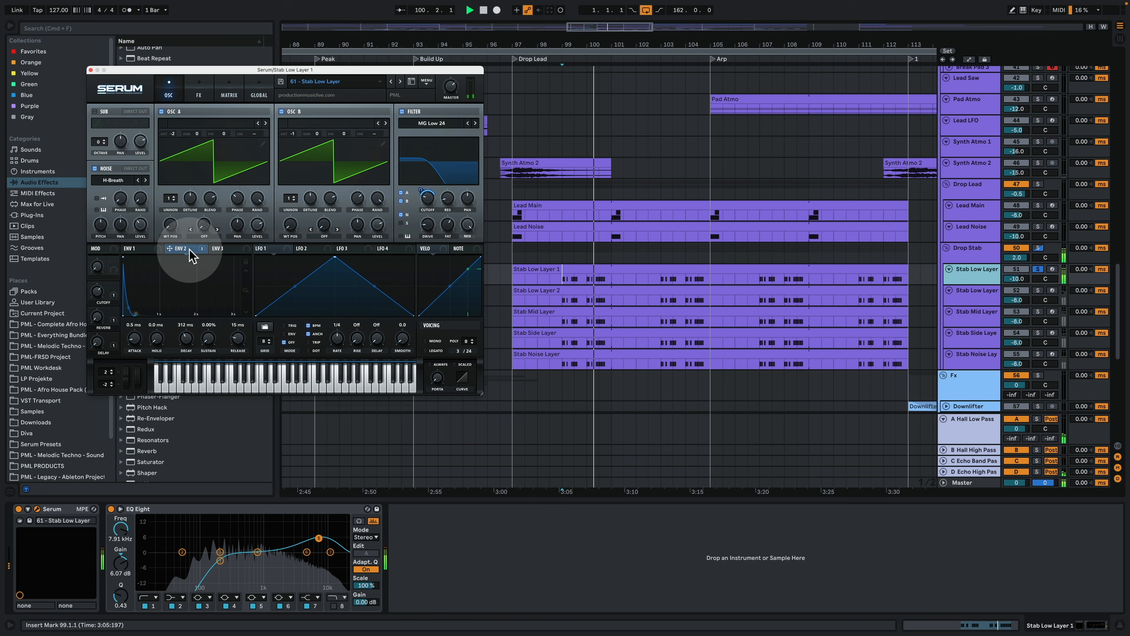
- Examine Stab Low Layer 1's Serum effects rack during playback, along with its modulation matrix
left_click(198, 89)
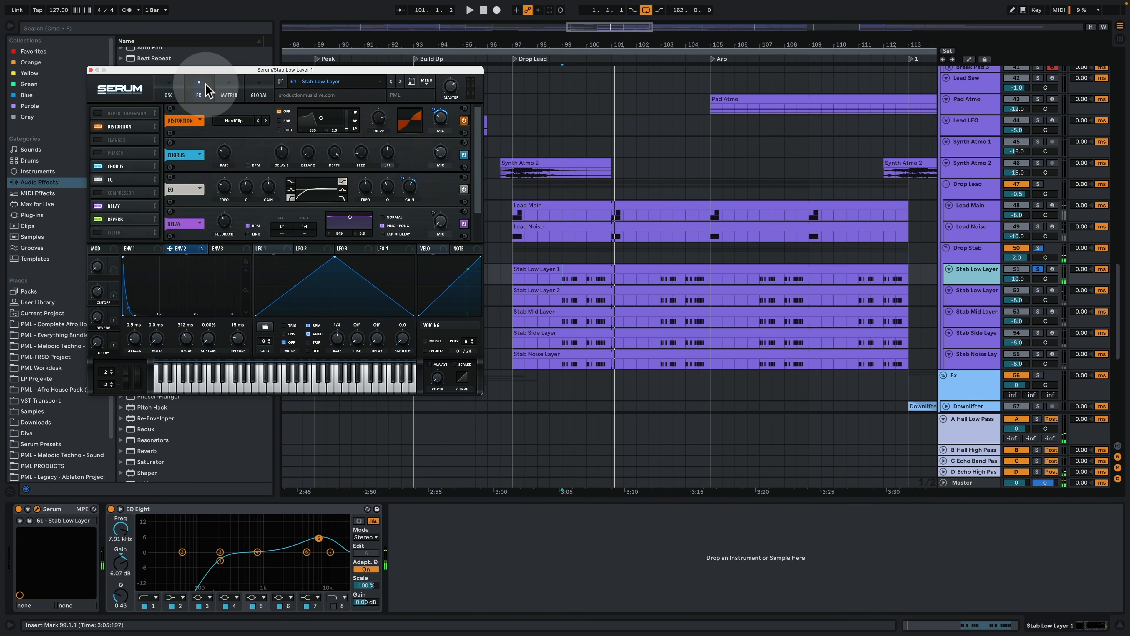
left_click_drag(480, 148, 479, 120)
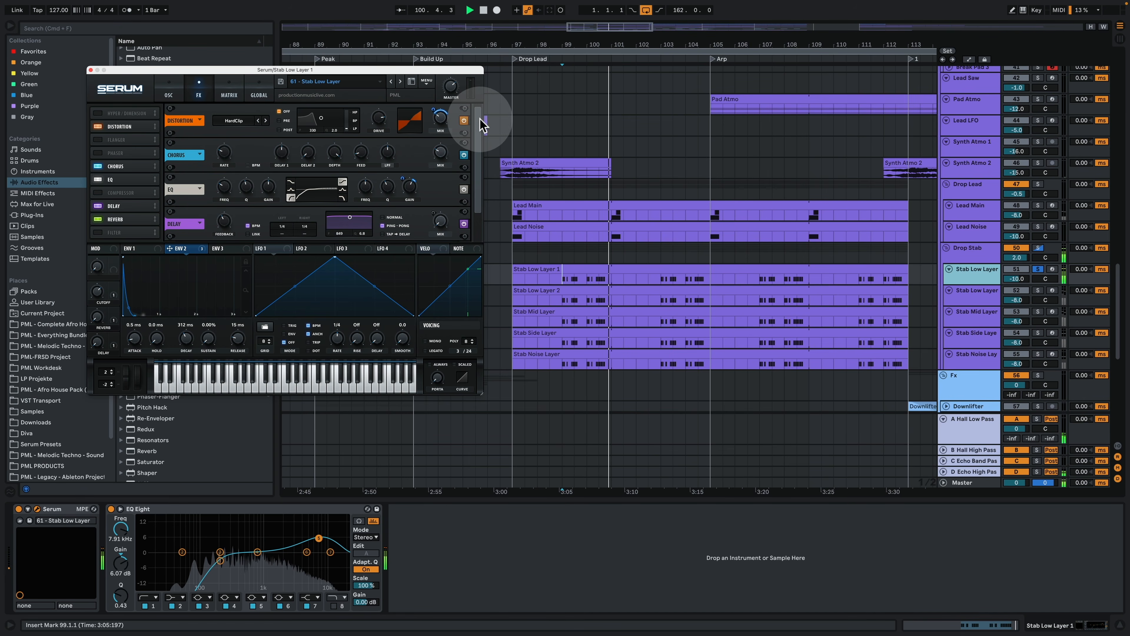
key("space")
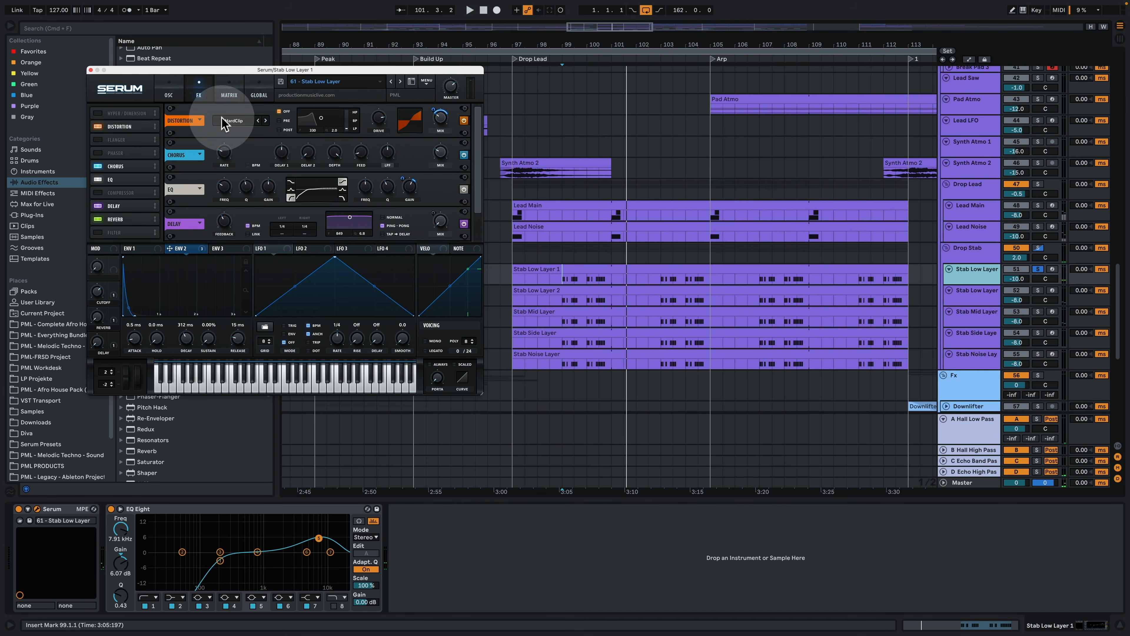
key("space")
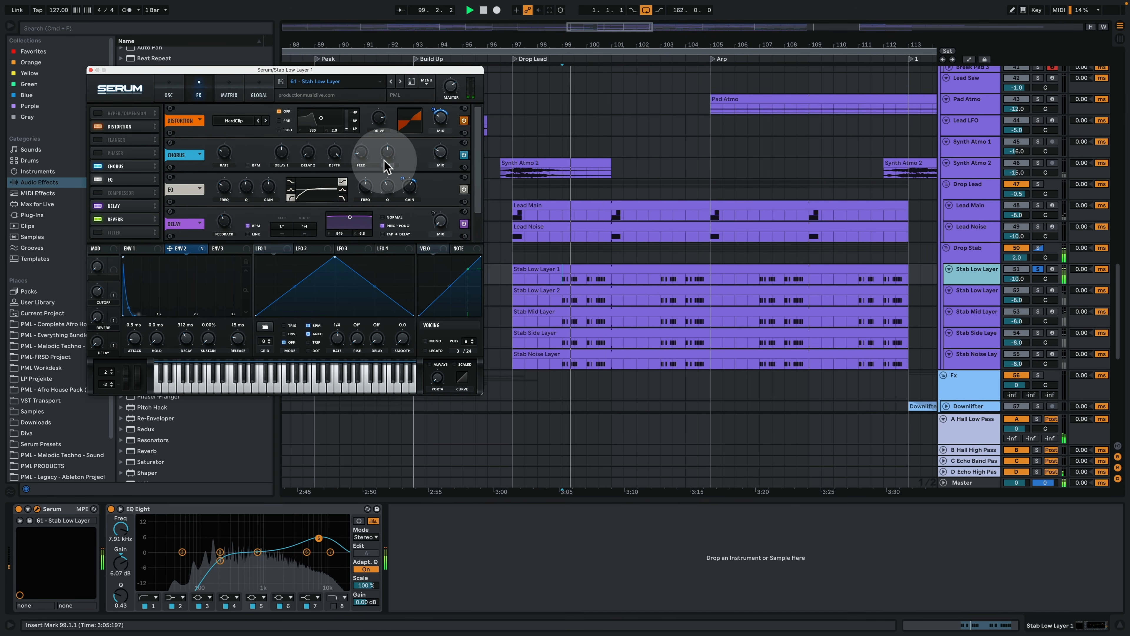
left_click(228, 90)
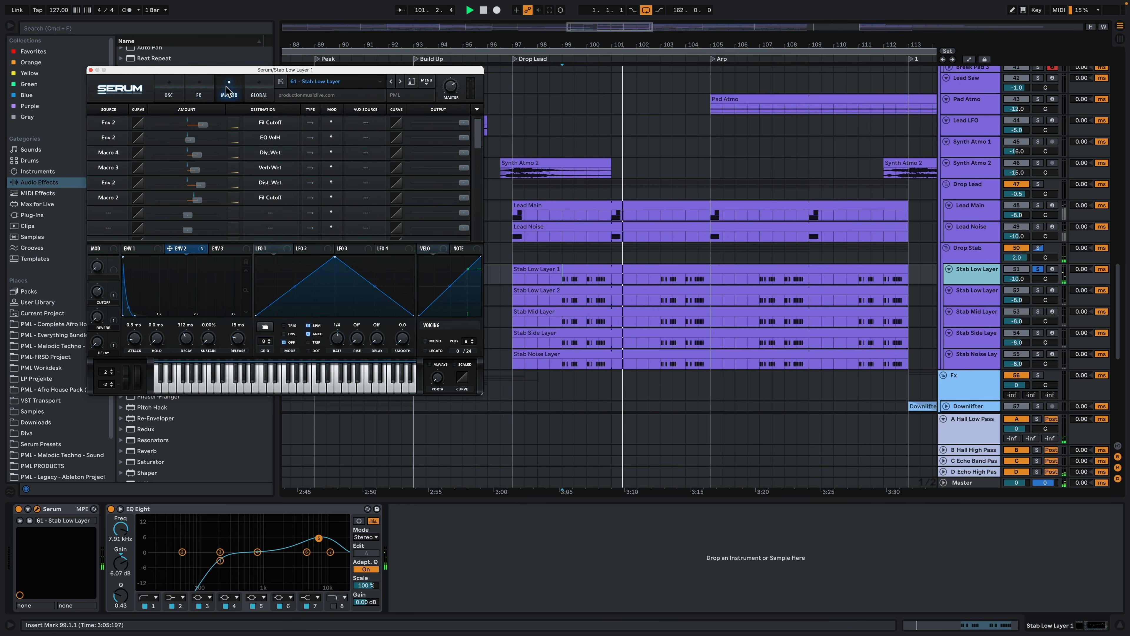
left_click(169, 90)
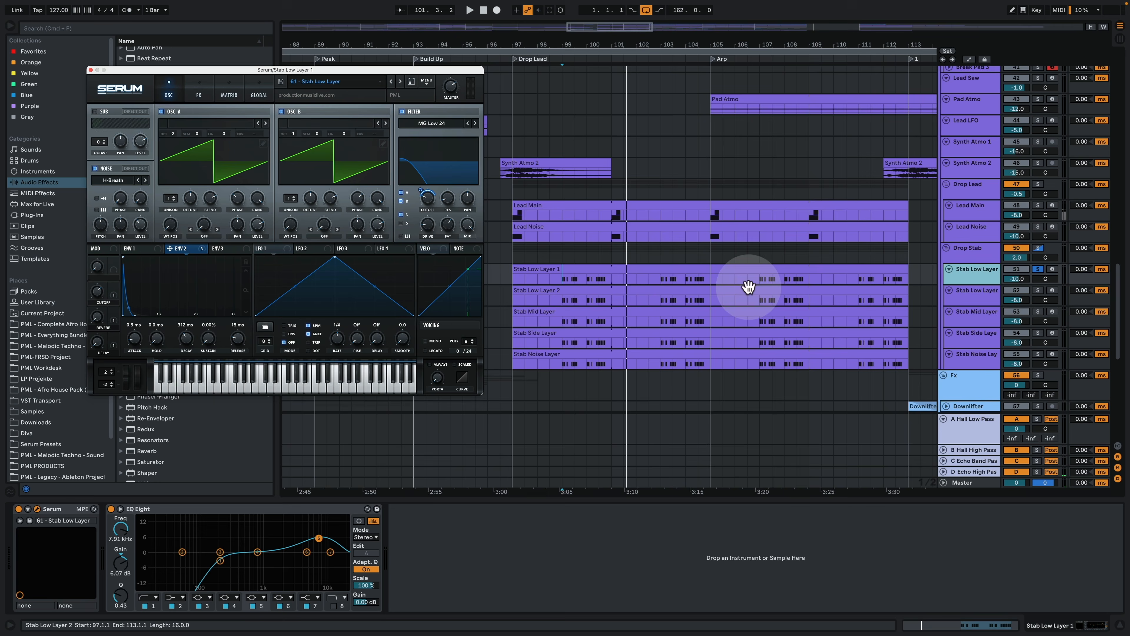
- Open the Stab Low Layer 1 clip and examine its MIDI note pattern
double_click(608, 269)
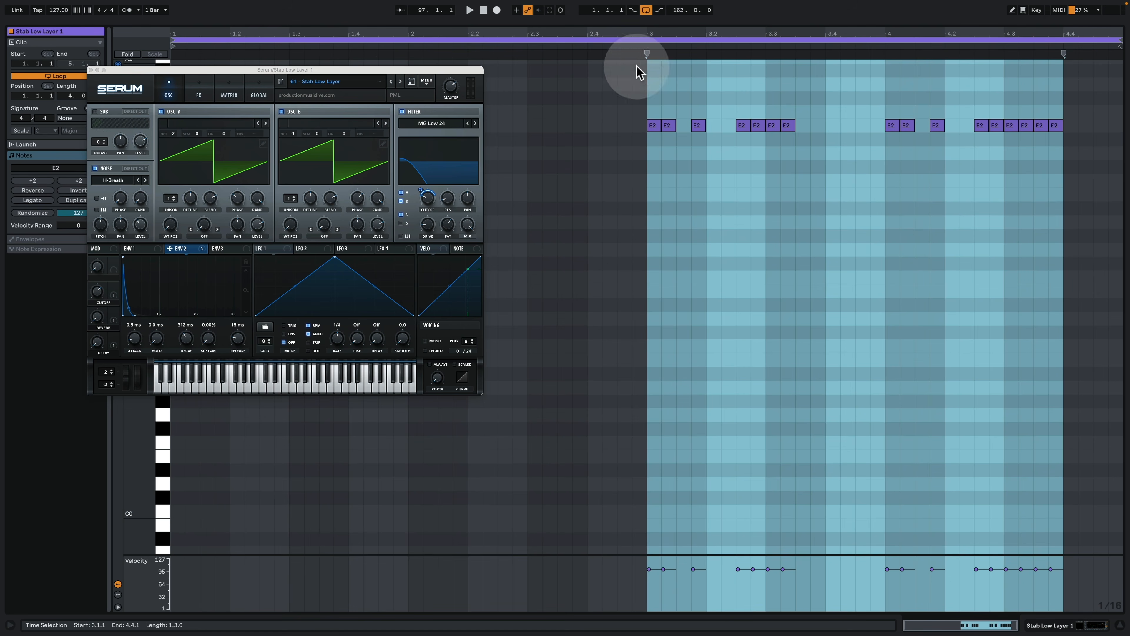
left_click(685, 319)
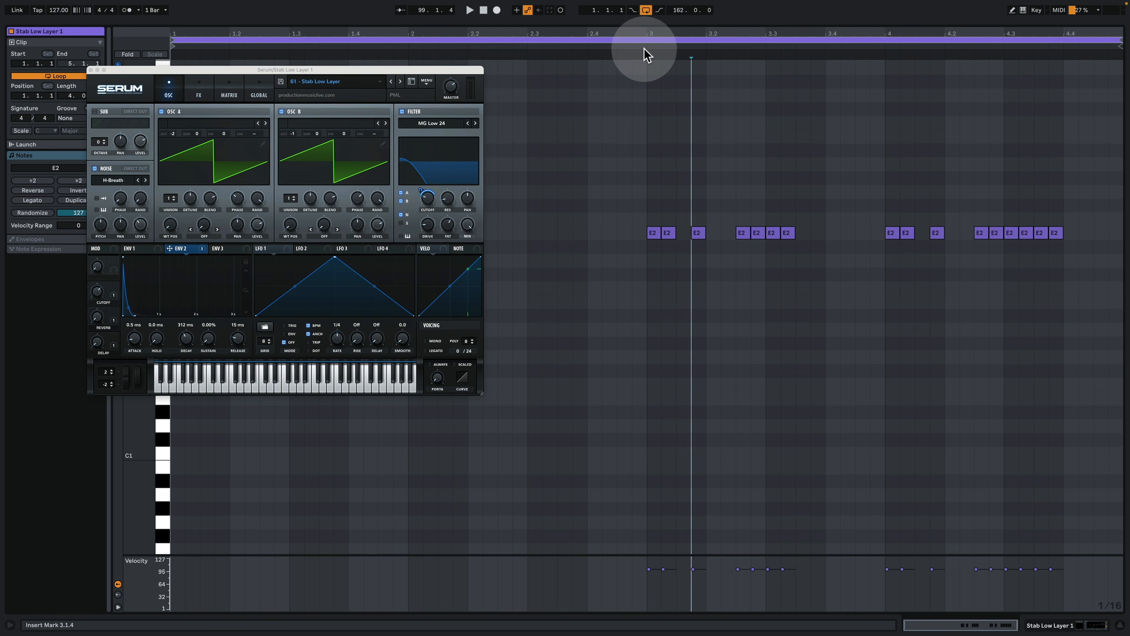
key("space")
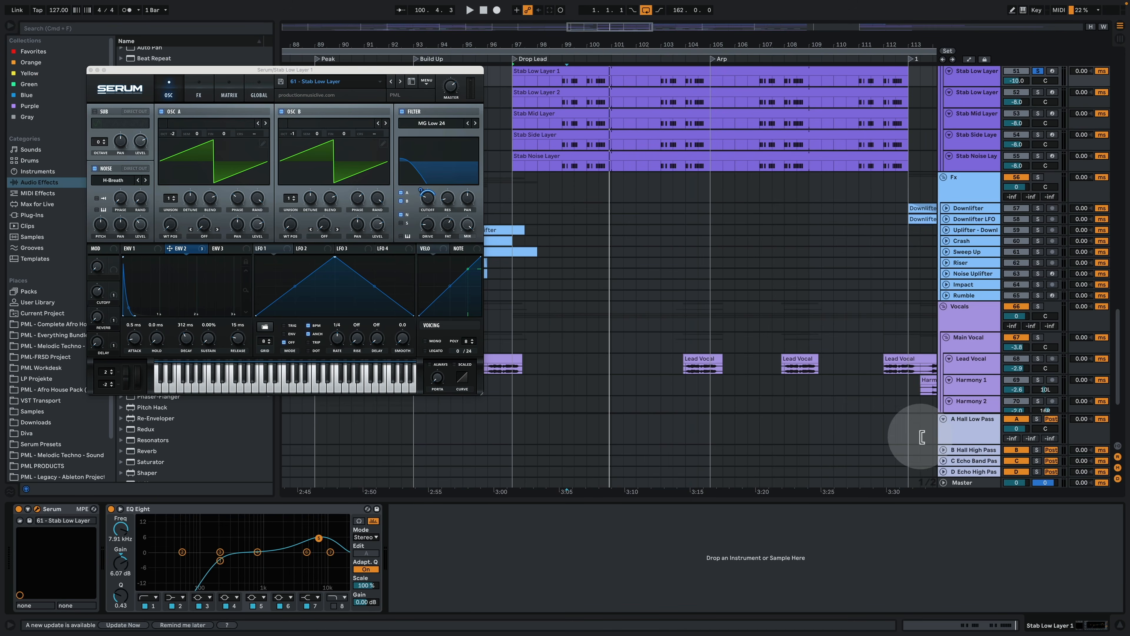
- Play Stab Low Layer 2 soloed with its Serum patch open, examining the oscillators, unison settings and envelopes
scroll(868, 321, "up", 3)
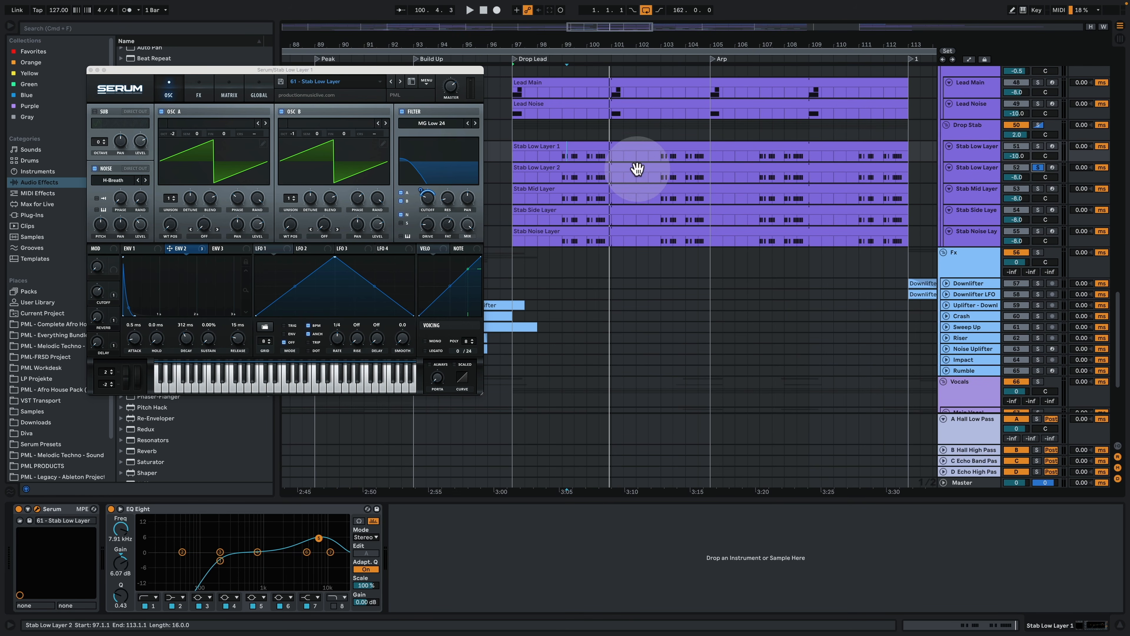
left_click(565, 176)
key("space")
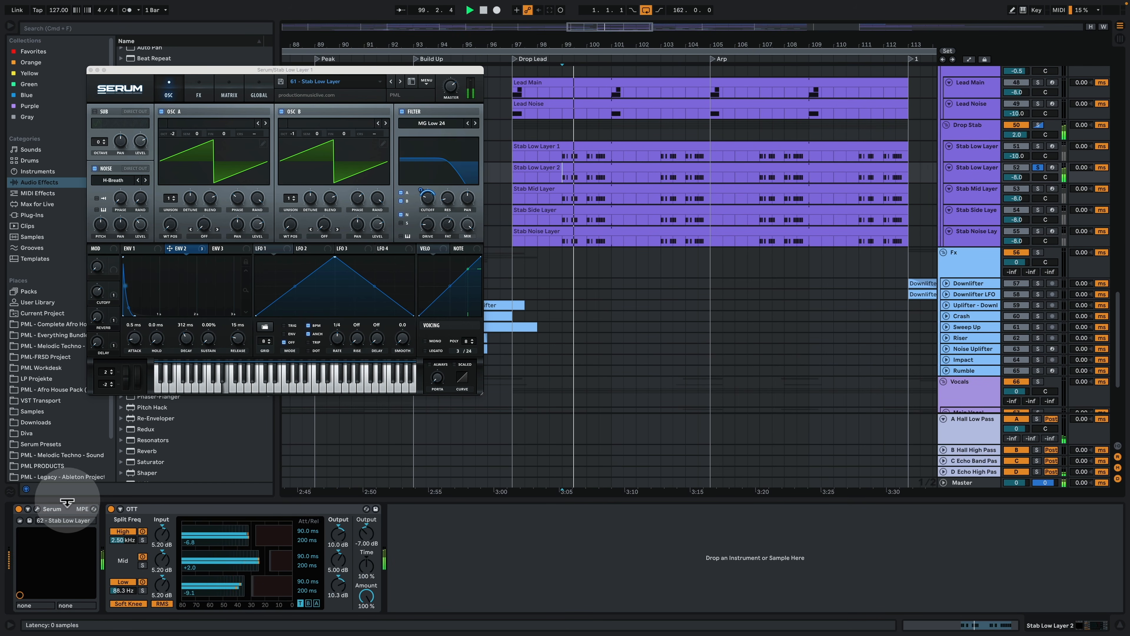
left_click(38, 509)
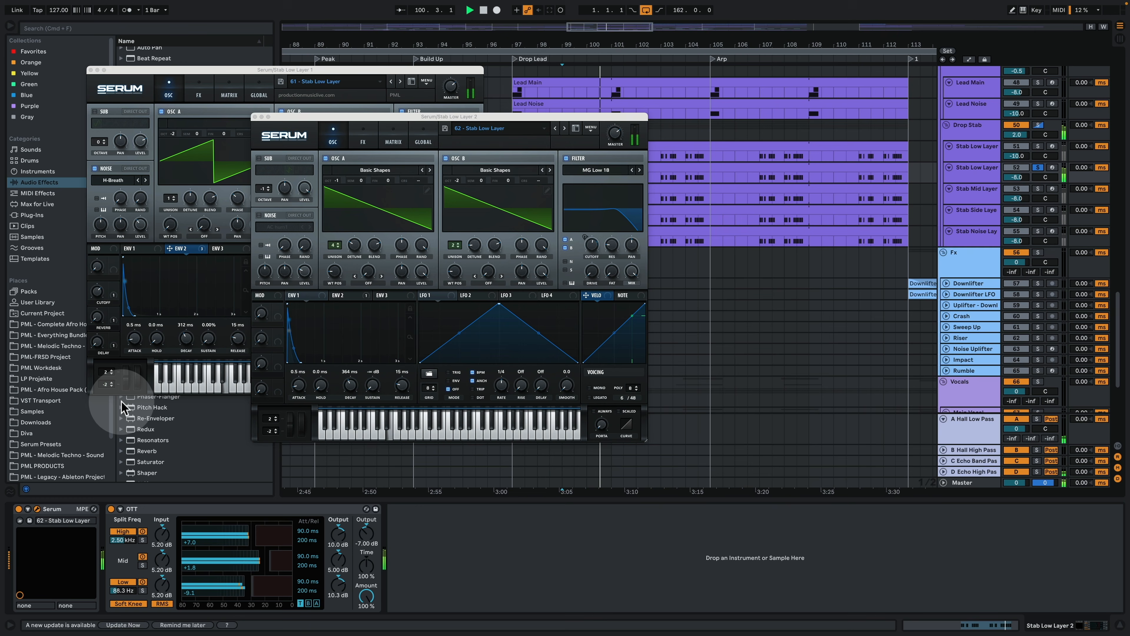
left_click_drag(519, 119, 367, 76)
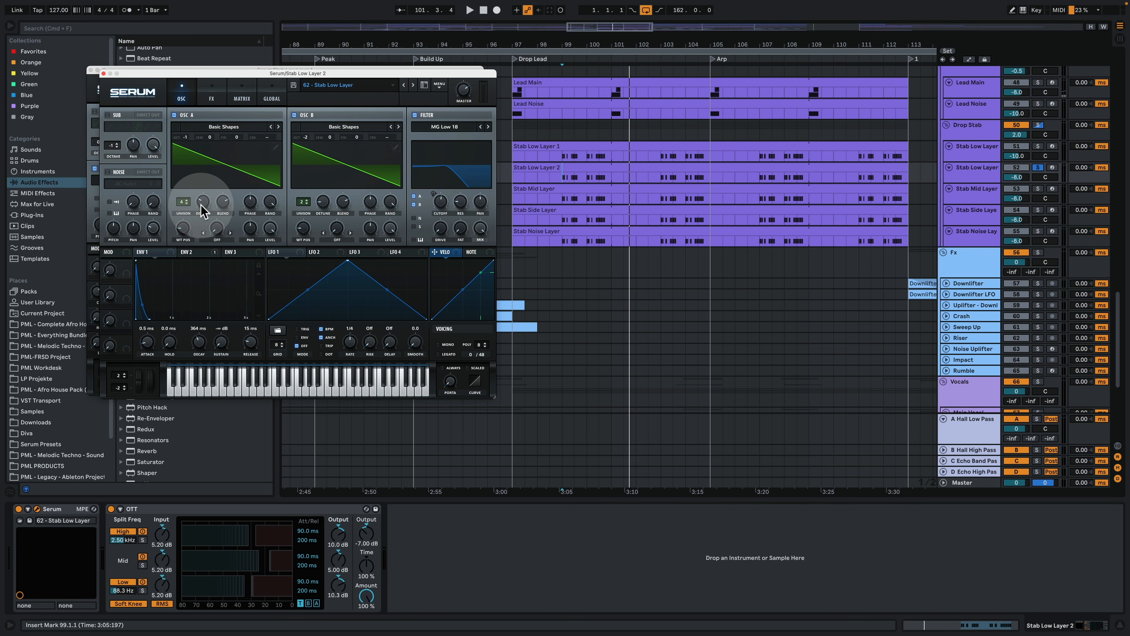
key("space")
left_click_drag(200, 205, 221, 260)
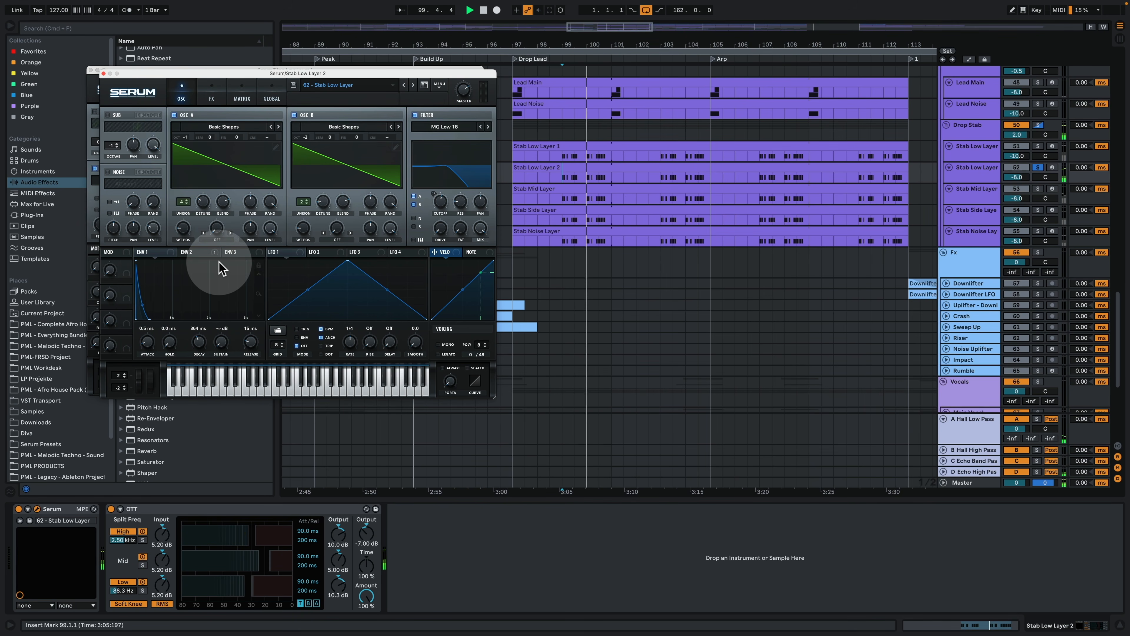
- Compare Stab Low Layer 2's sound with Serum's Hyper/Dimension effect switched on and off
left_click(207, 82)
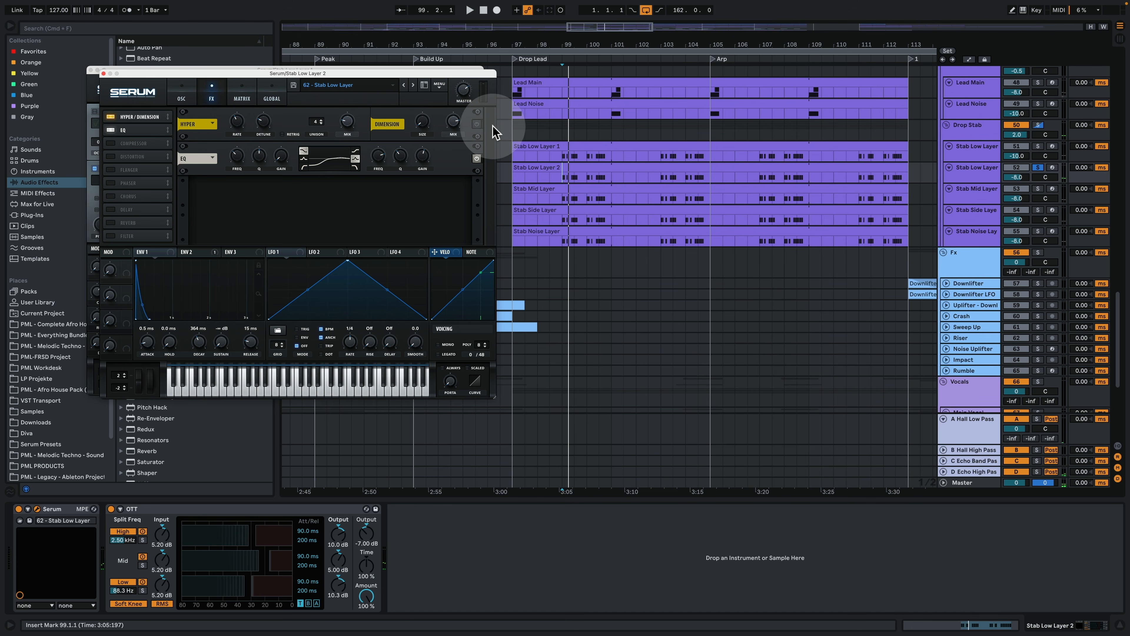
key("space")
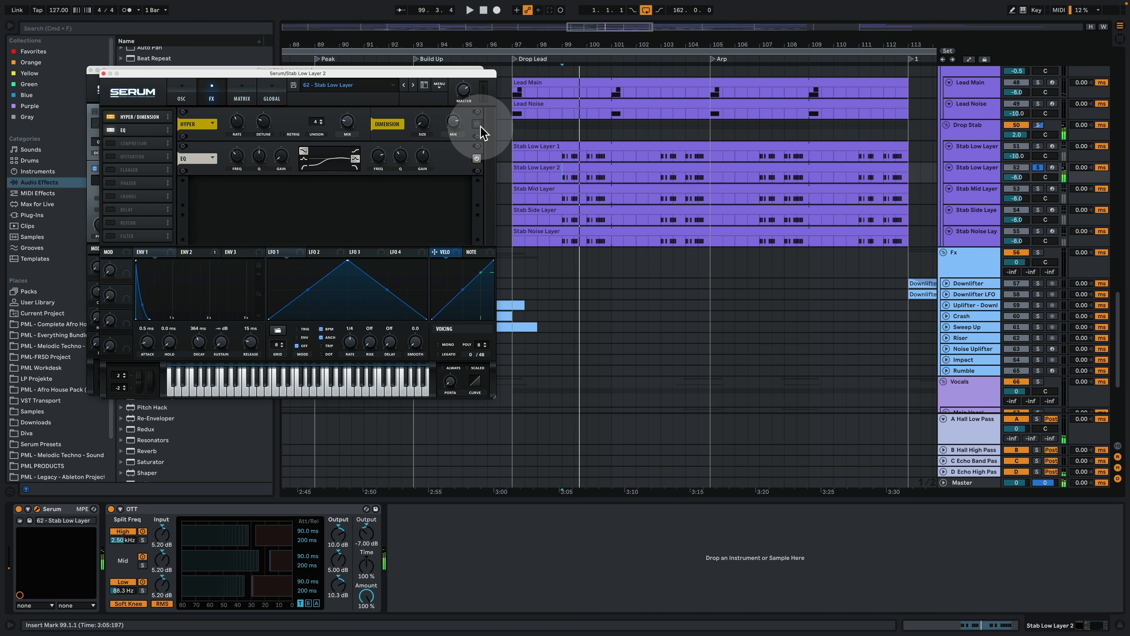
left_click(477, 125)
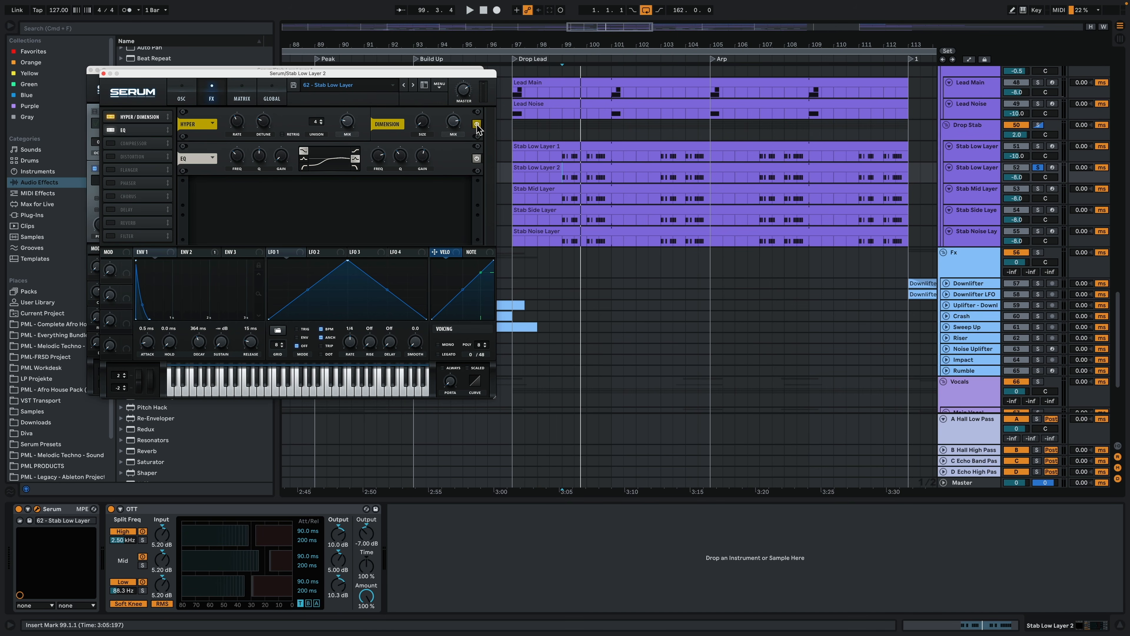
left_click(476, 125)
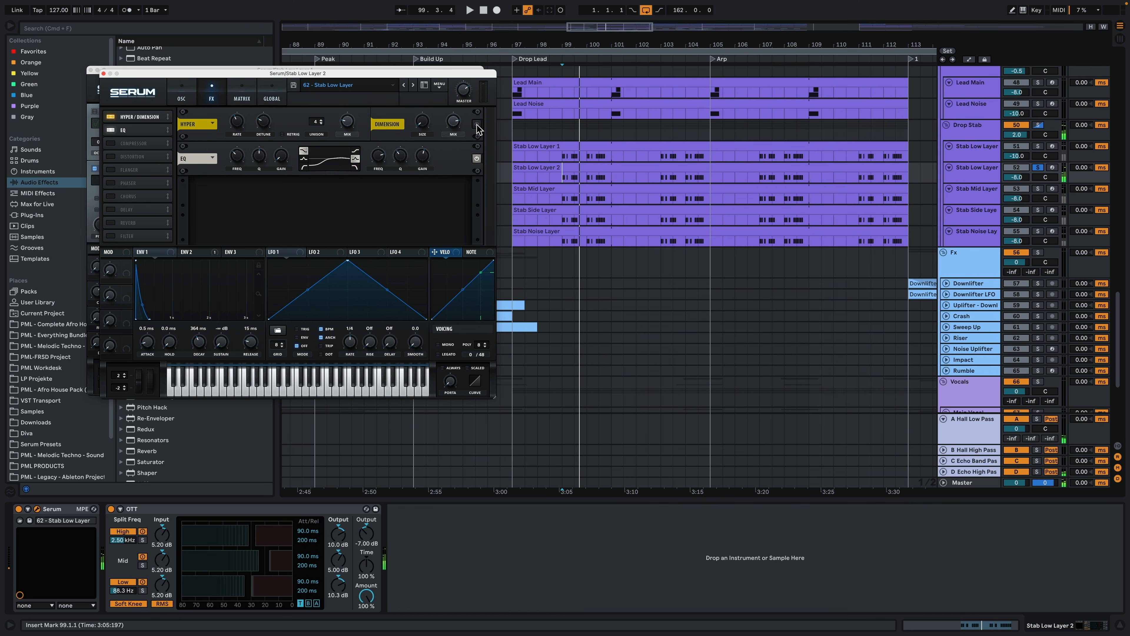
- Toggle the Hyper/Dimension effect in Stab Low Layer 2's Serum during playback and return to its oscillators
left_click(476, 125)
key("space")
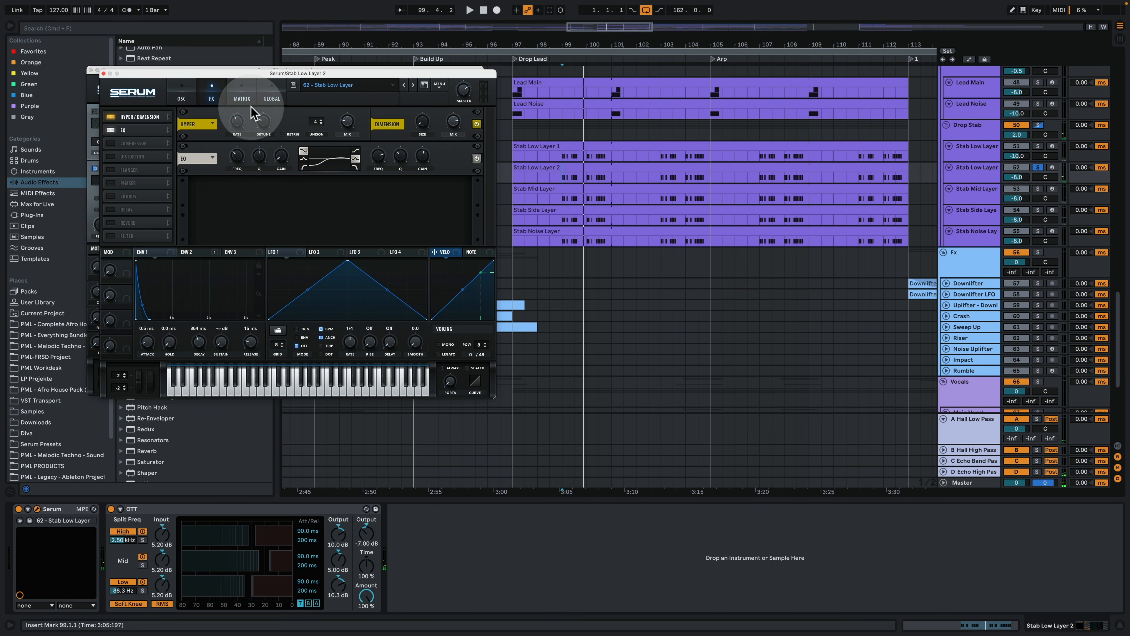
left_click(182, 93)
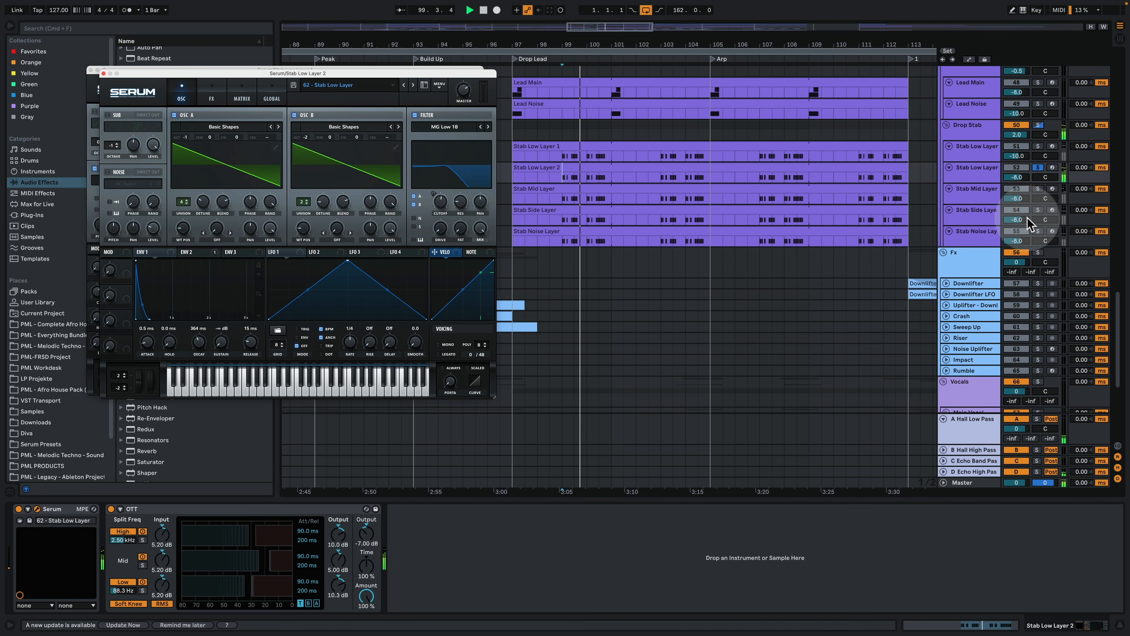
- Solo the Stab Mid Layer track and play it from bar 99
left_click(975, 191)
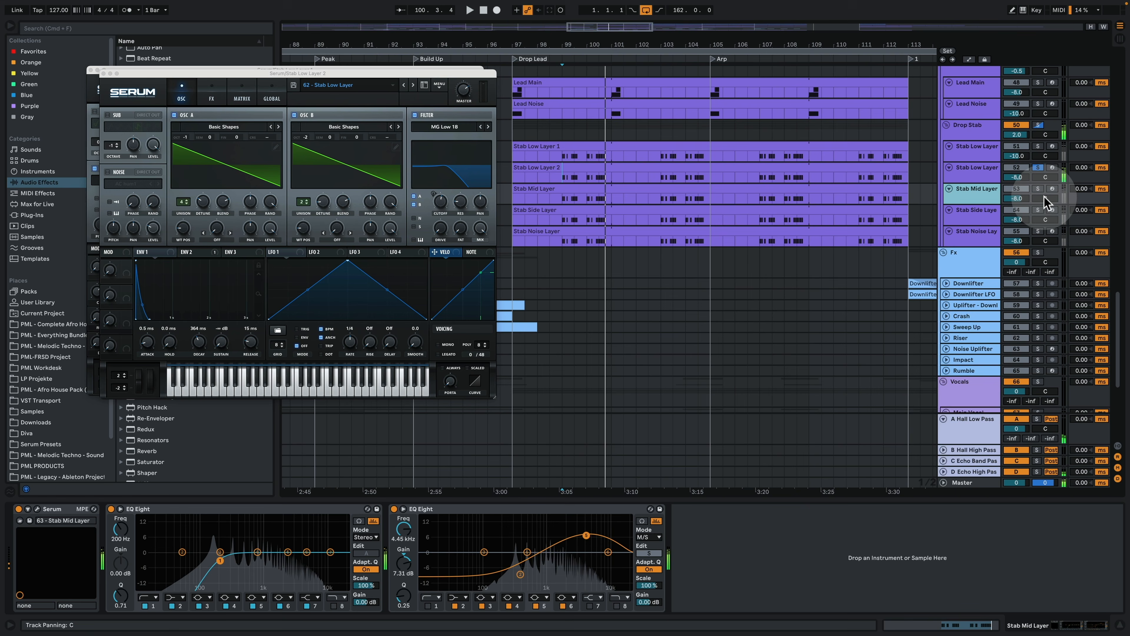
left_click(1038, 189)
left_click(574, 188)
key("space")
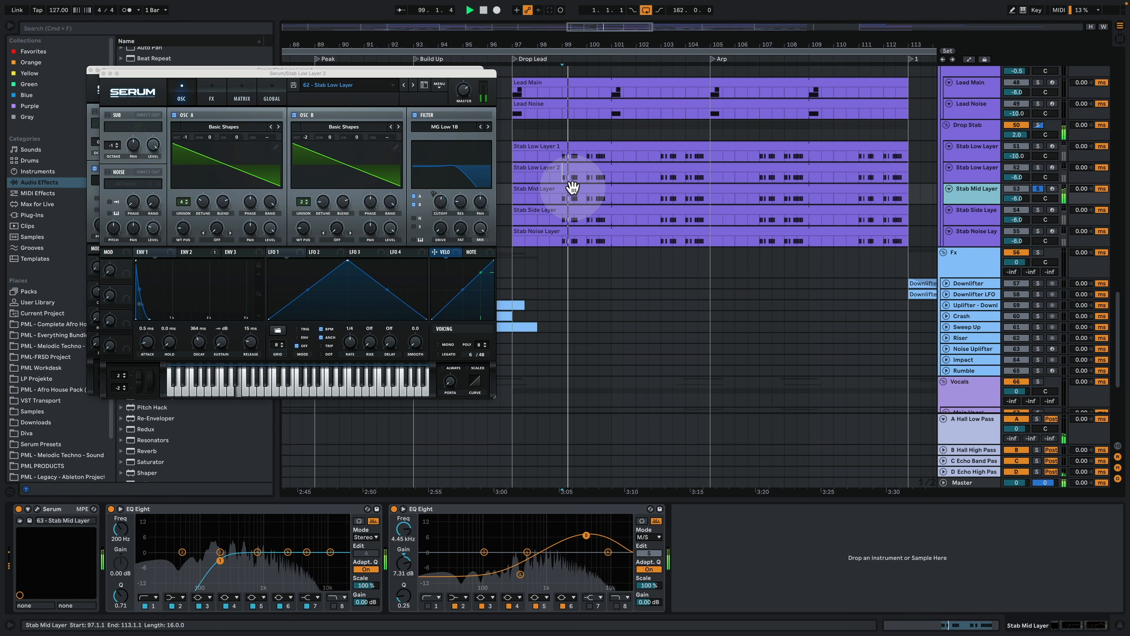
- Open Serum on Stab Mid Layer, inspect its oscillators and distortion effect, and listen to the layer from bar 99
left_click(38, 508)
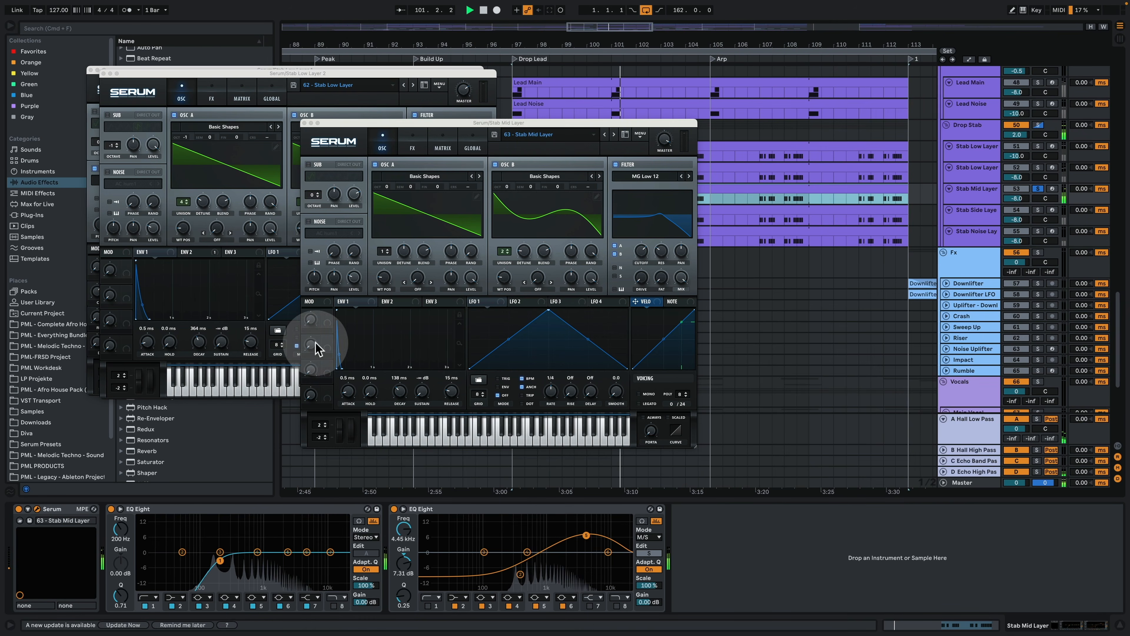
left_click_drag(515, 121, 324, 73)
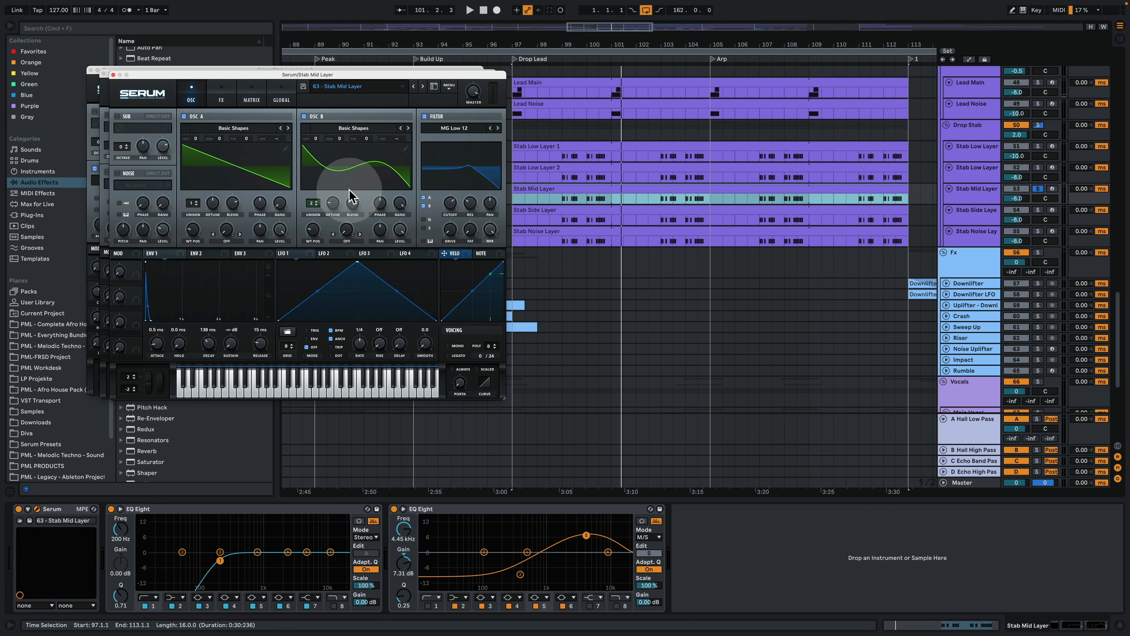
left_click(225, 96)
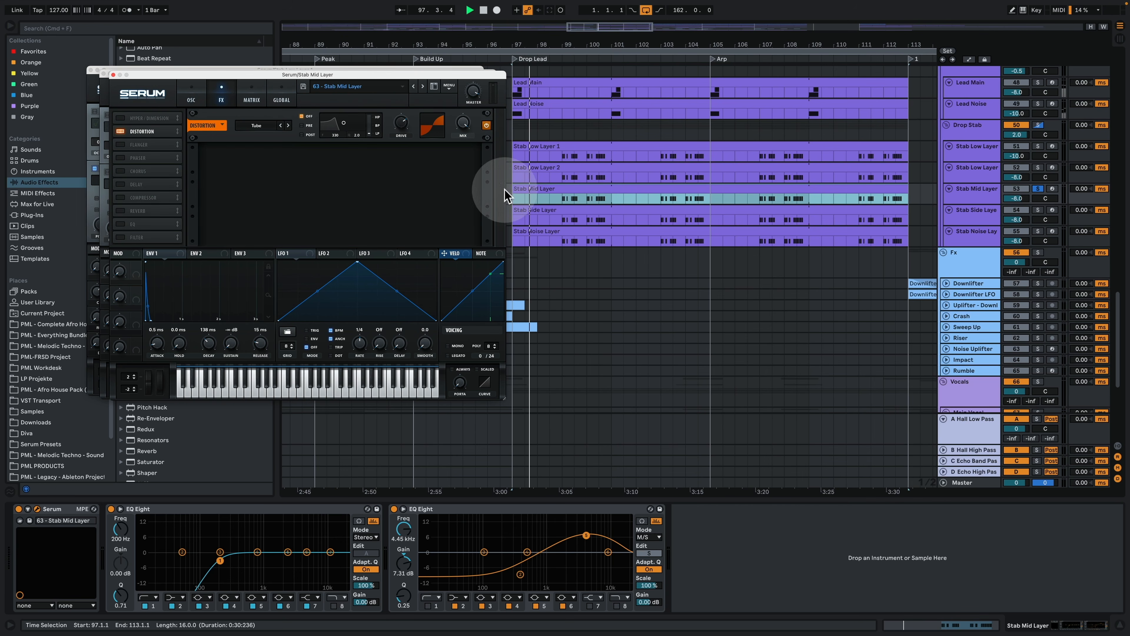
left_click(562, 200)
key("space")
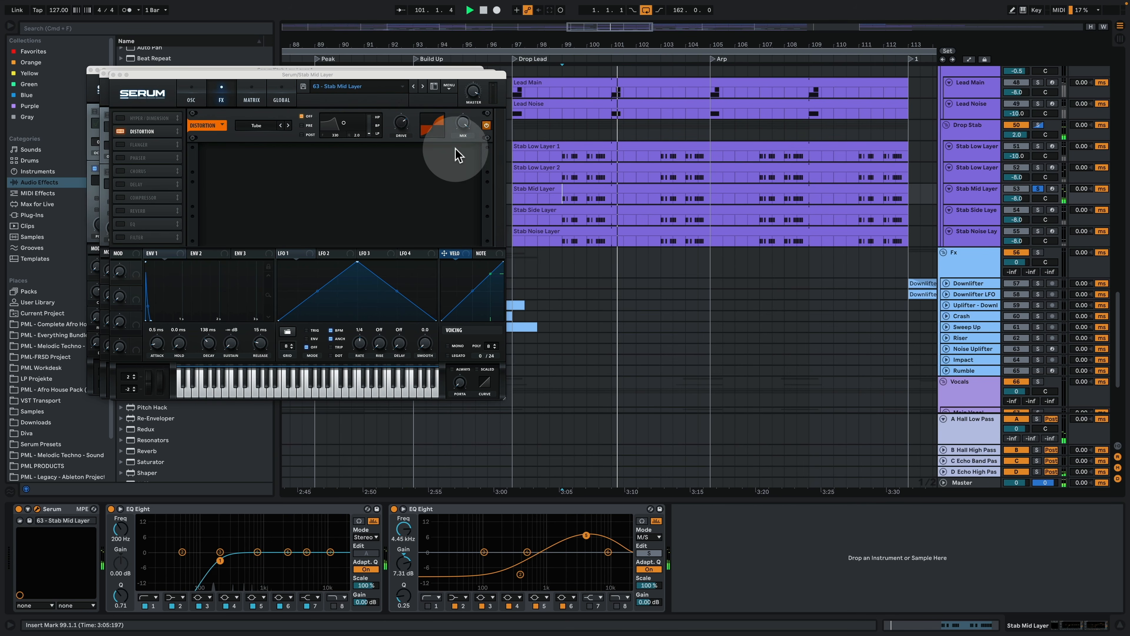
- Enlarge the Stab Mid Layer track and the Drop Stab group track to show their send levels
left_click_drag(986, 204, 980, 225)
left_click(965, 134)
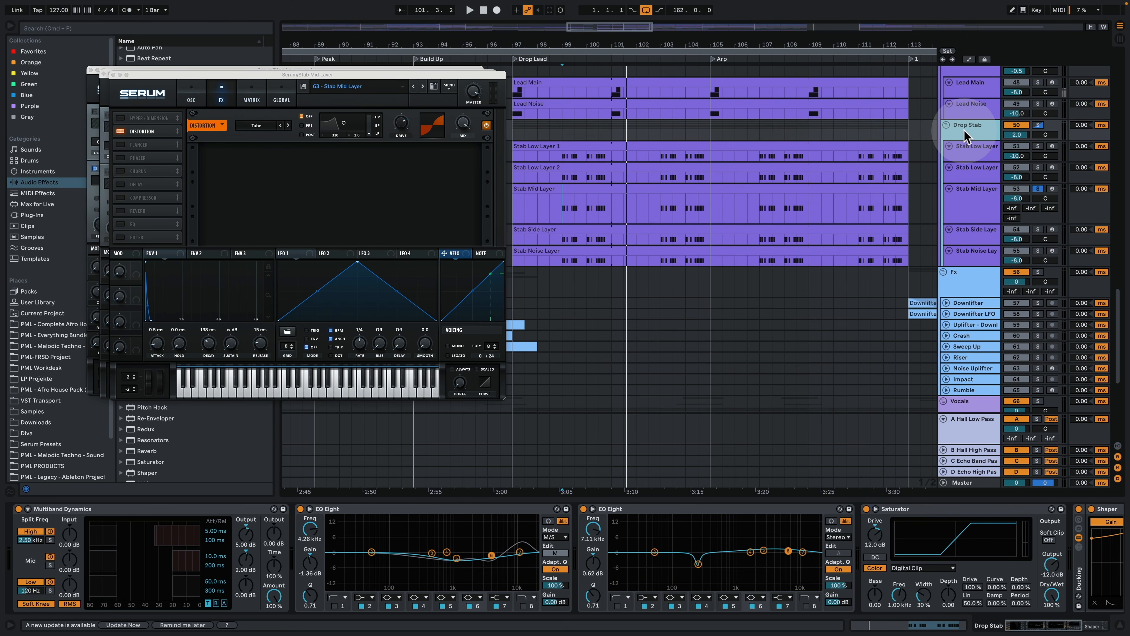
left_click_drag(968, 139, 968, 169)
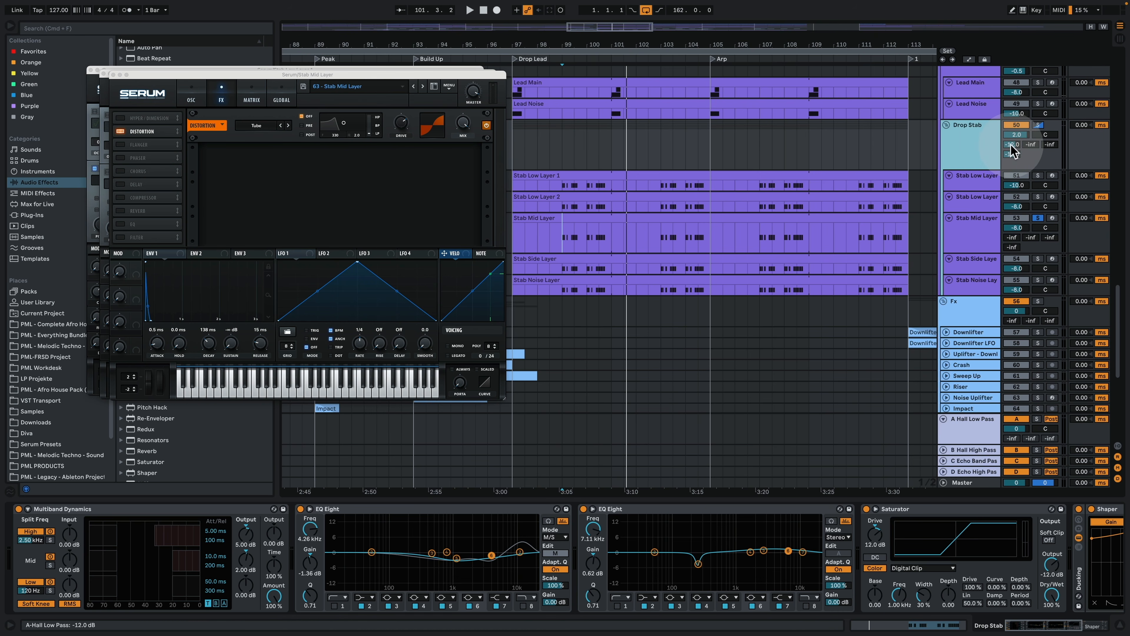
- Examine the devices on the A Hall Low Pass and D Echo High Pass return tracks
left_click(976, 433)
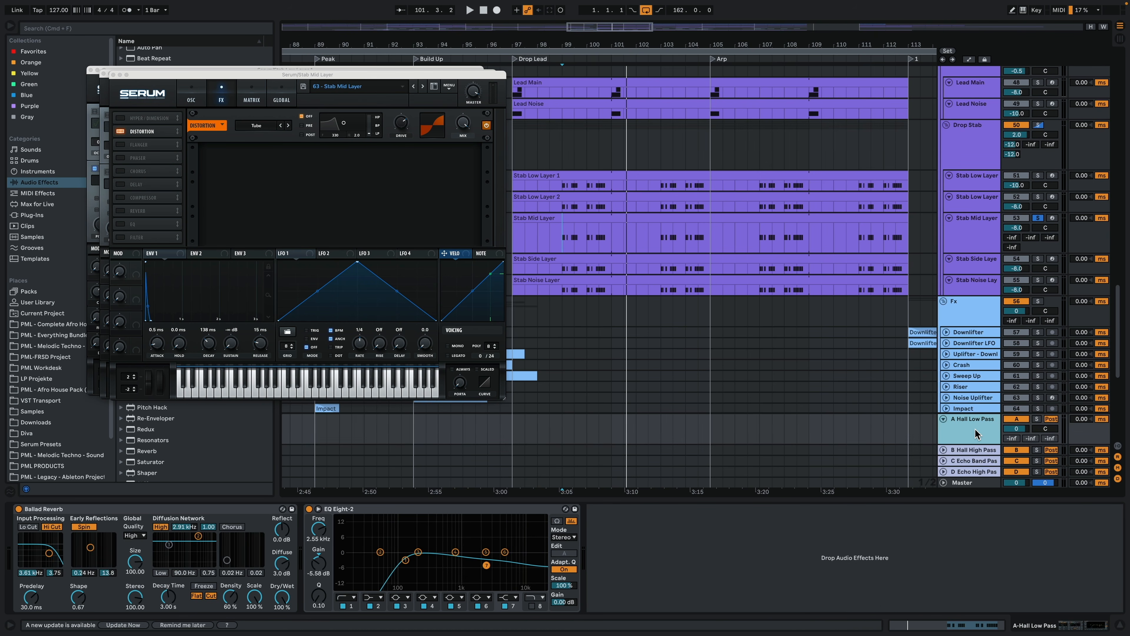
left_click(986, 472)
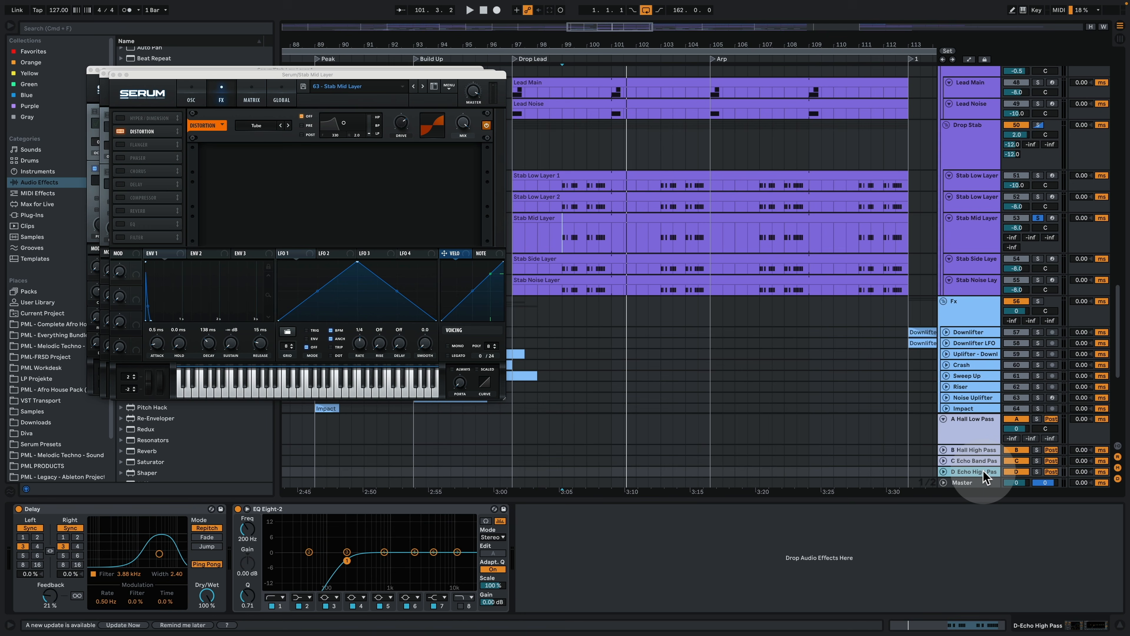
left_click(982, 305)
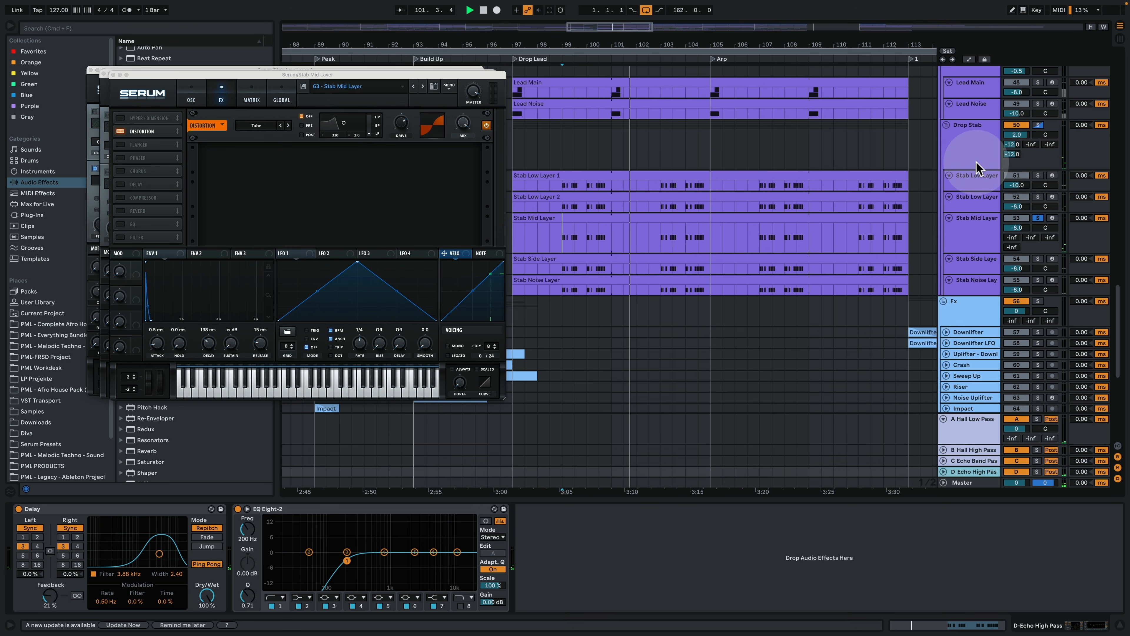
- Solo the Stab Side Layer track, play it from bar 99, and open its Serum instrument
left_click(986, 245)
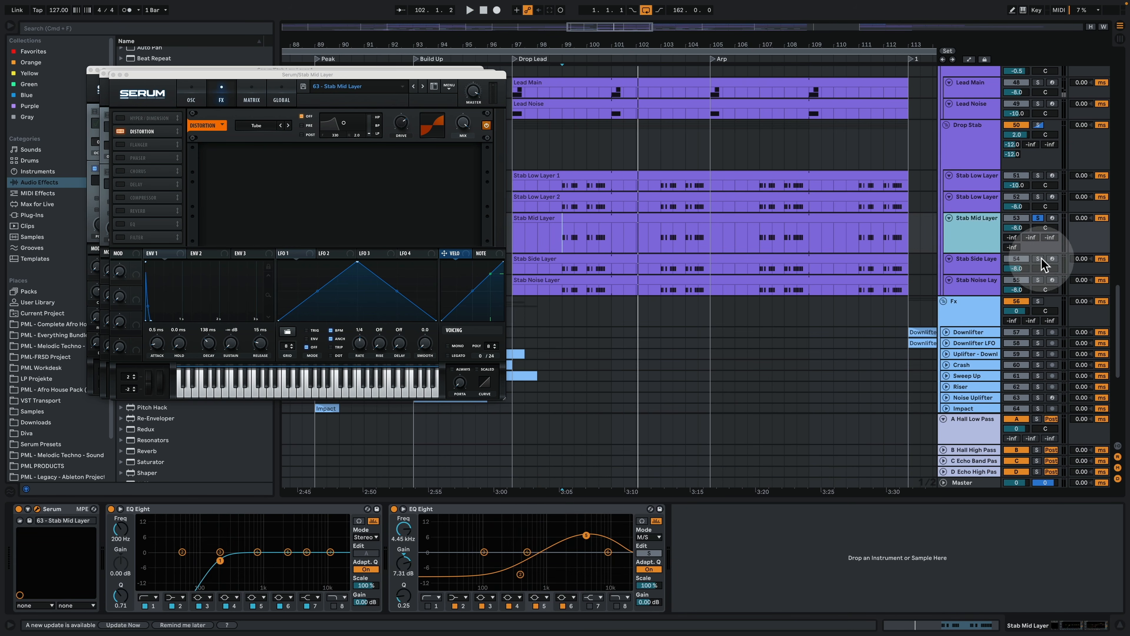
left_click(975, 259)
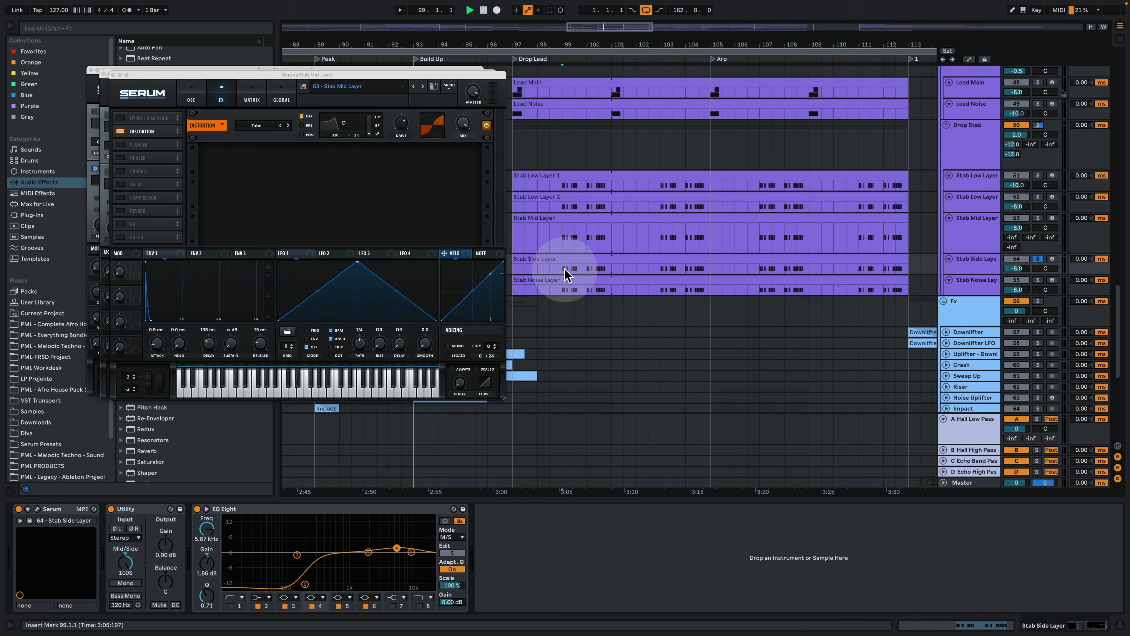
left_click(987, 262)
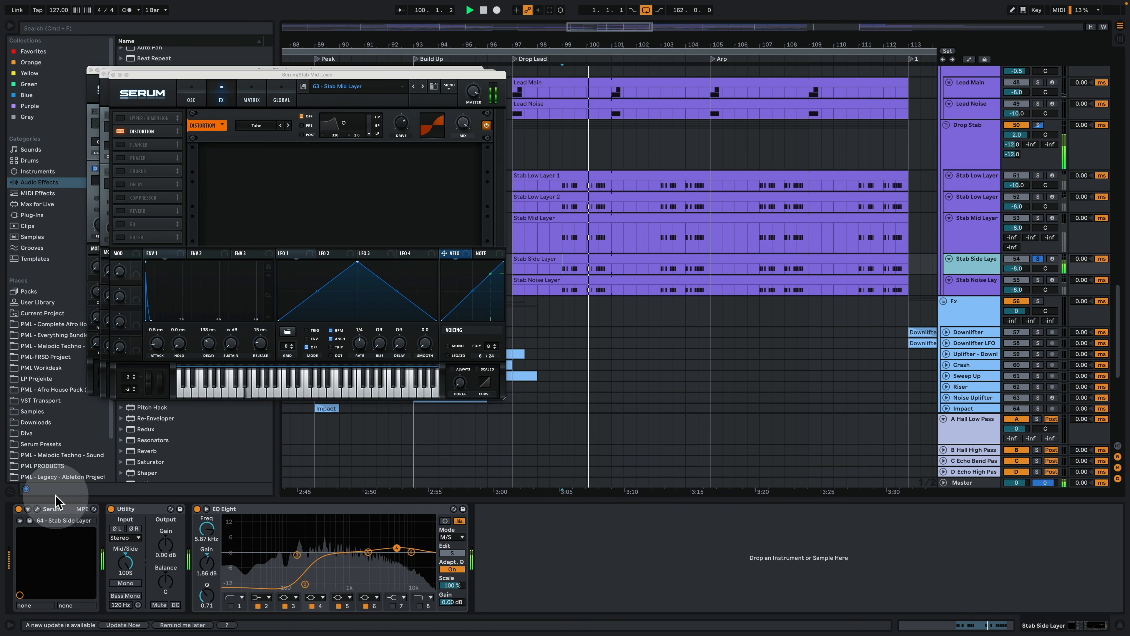
left_click(38, 508)
key("space")
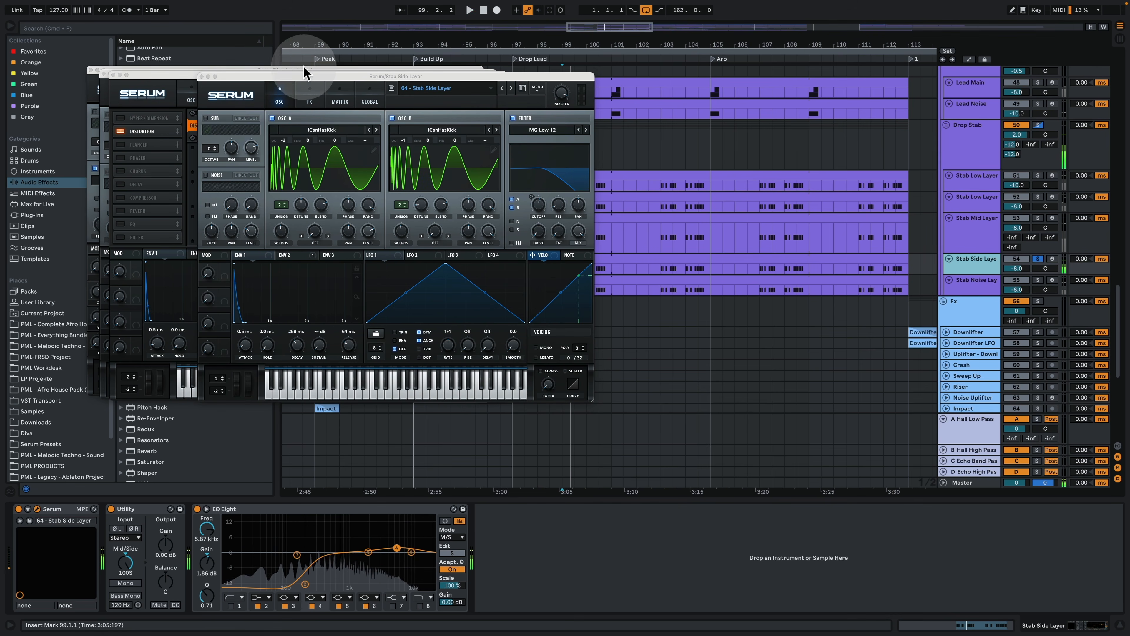
- Close the Serum windows of the other stab layers and reposition the Stab Side Layer one over the browser
left_click(114, 75)
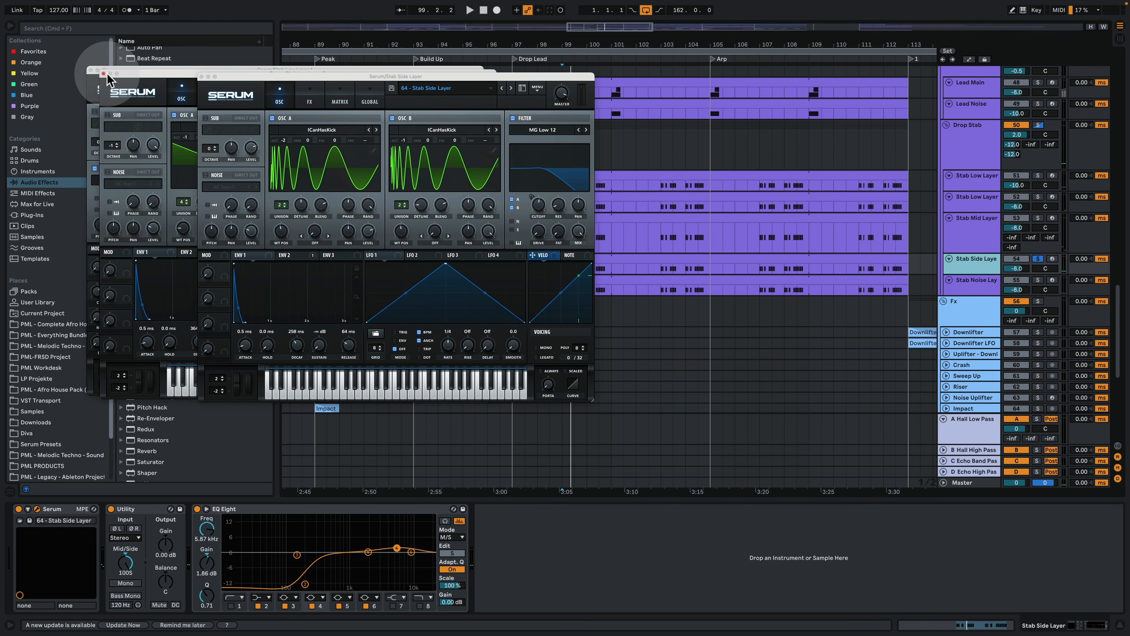
left_click(104, 74)
left_click(90, 70)
left_click_drag(269, 77, 176, 102)
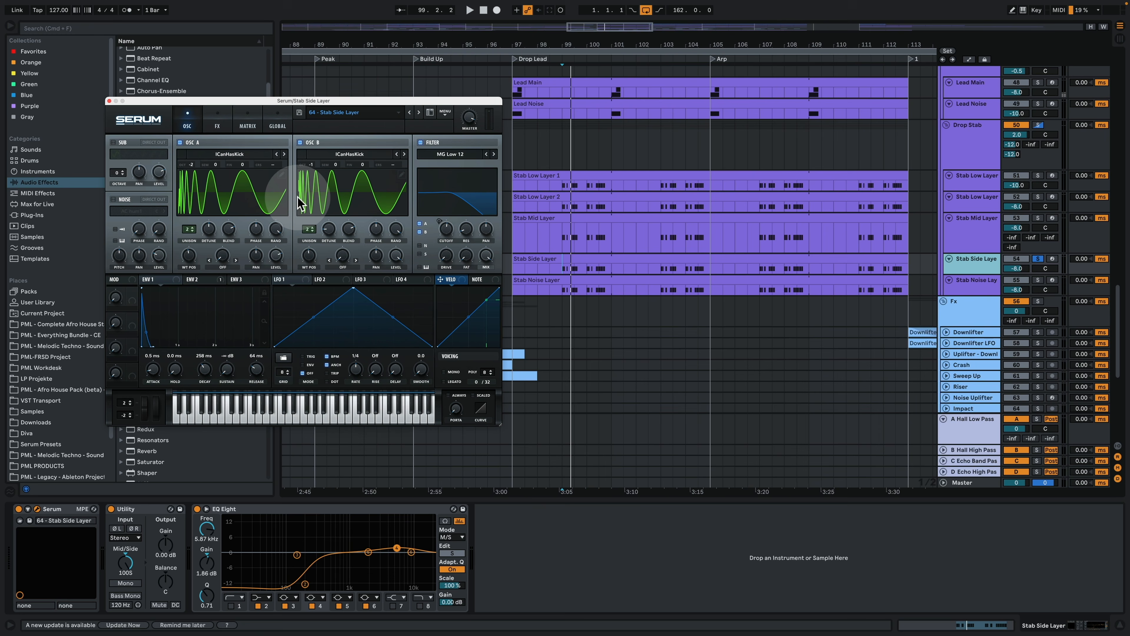
- Play Stab Side Layer while examining Serum's Envelope 2 and Hyper/Dimension effect, and return to the oscillators
key("space")
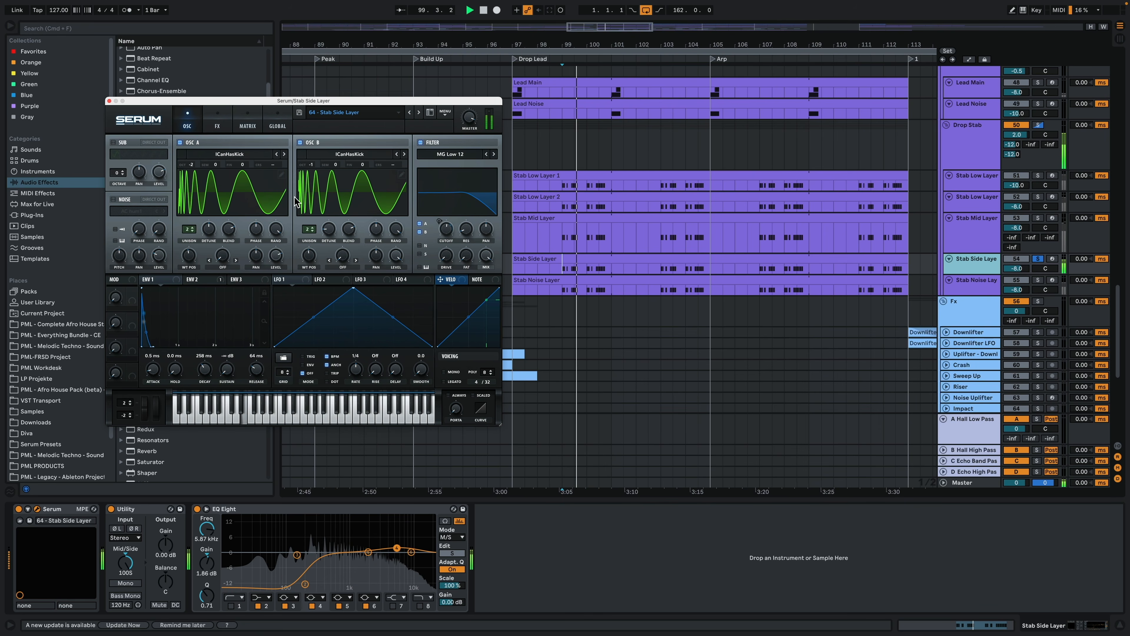
left_click(199, 279)
key("space")
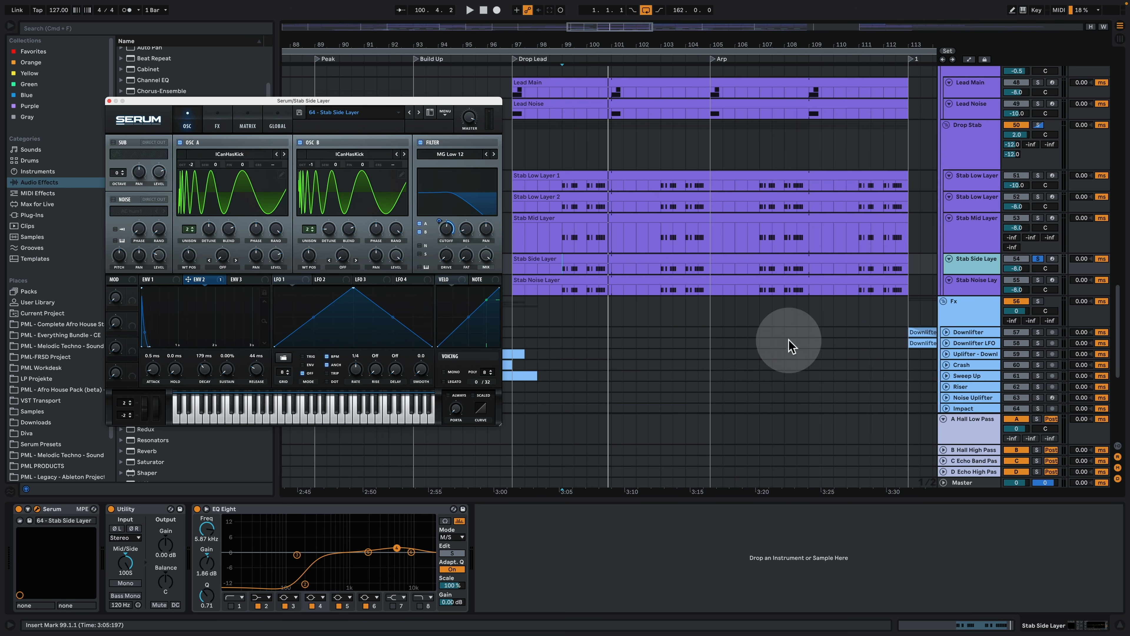
key("space")
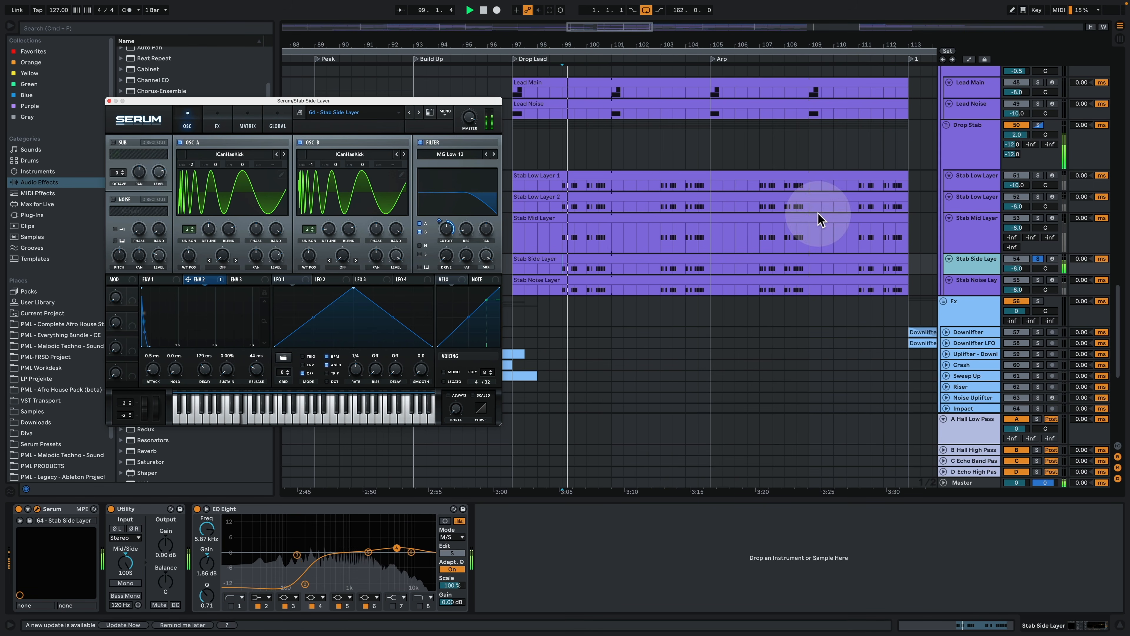
left_click(219, 117)
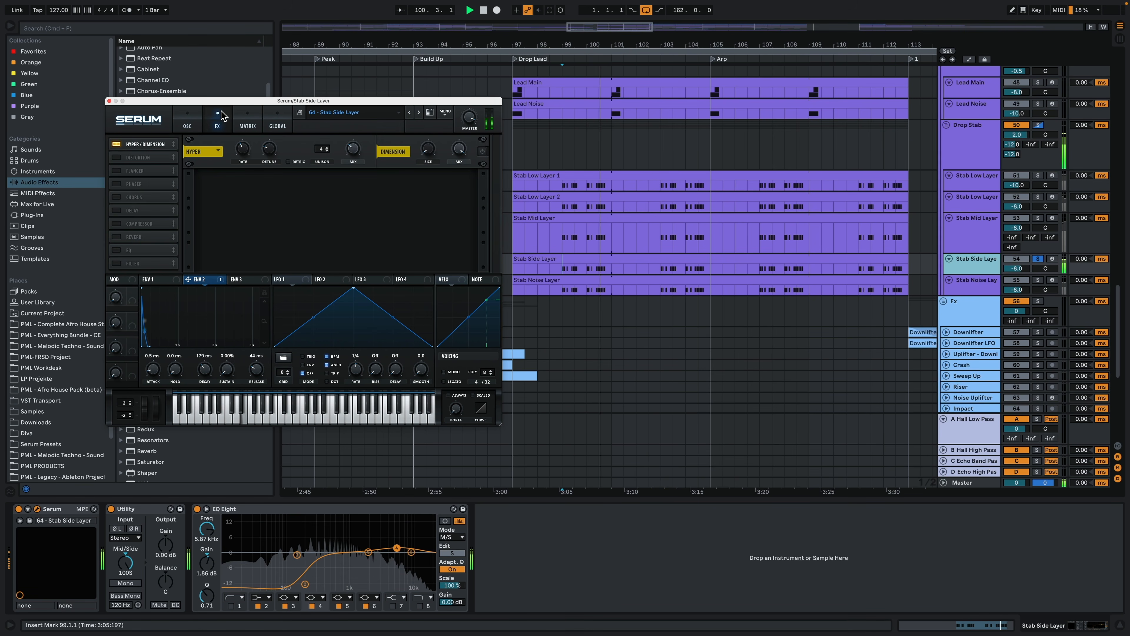
left_click(189, 125)
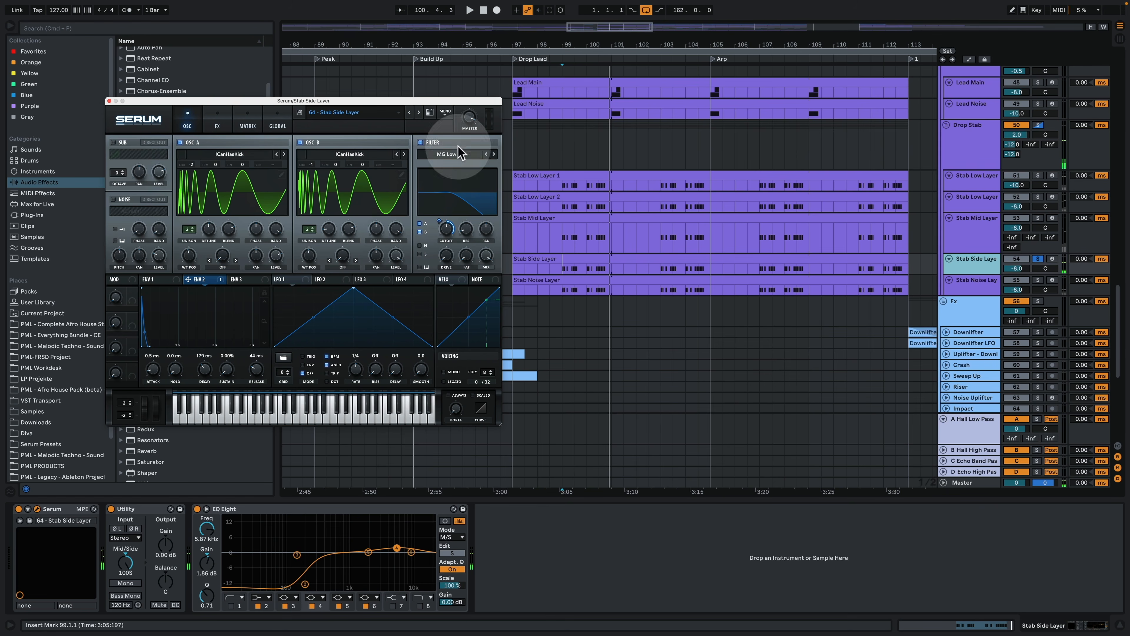
- Solo and play Stab Noise Layer, open its Serum instrument, and examine the noise oscillator and EQ effect
left_click(1041, 282)
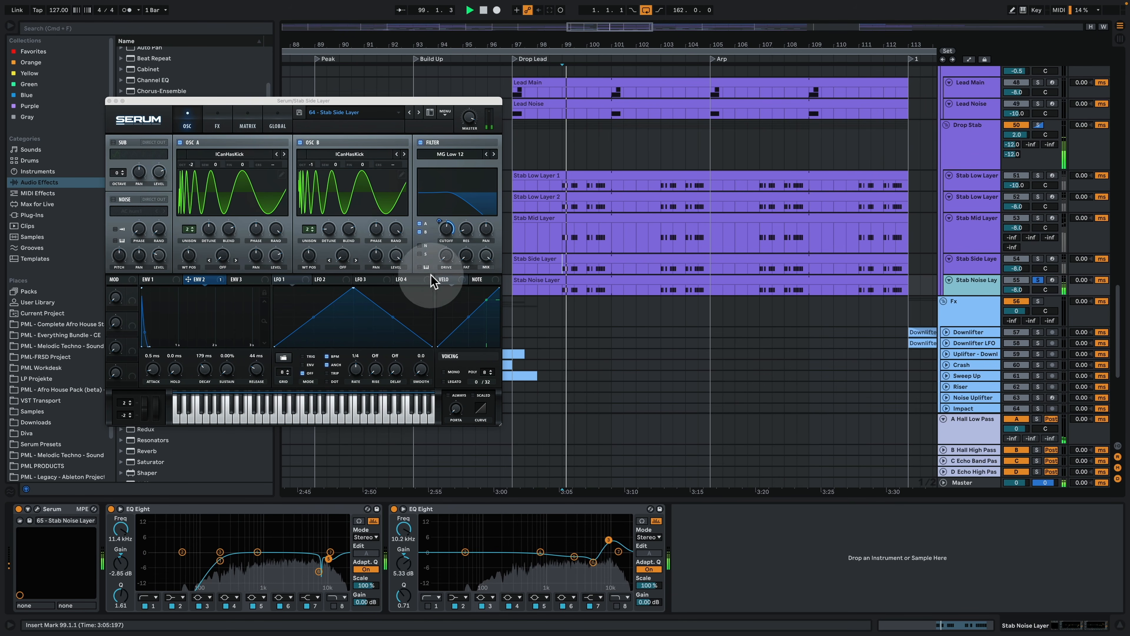
key("space")
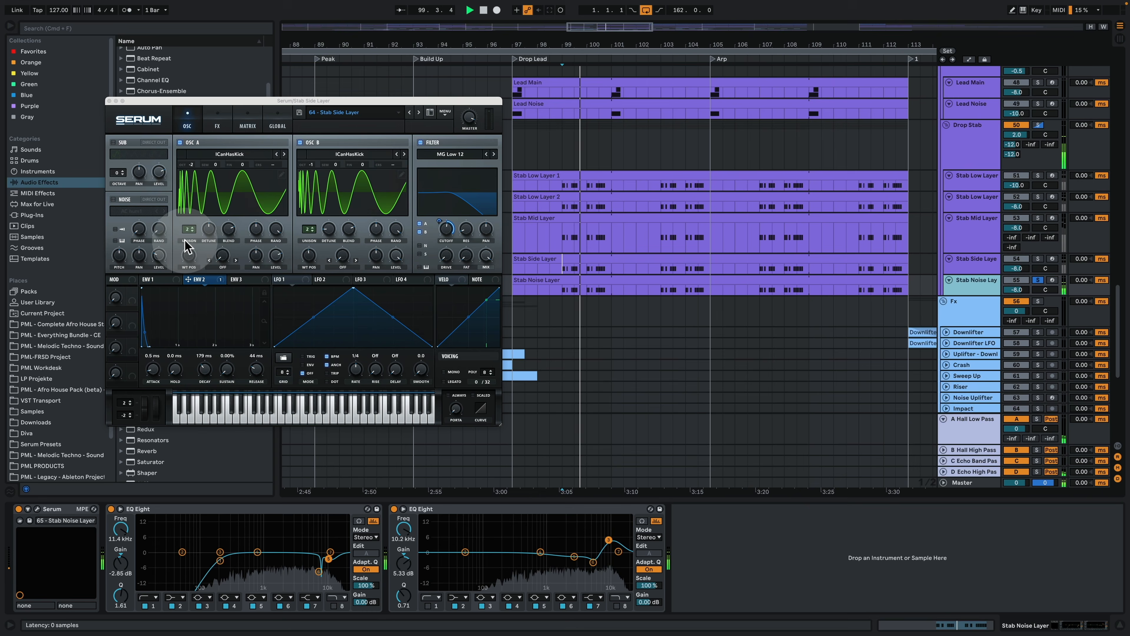
key("space")
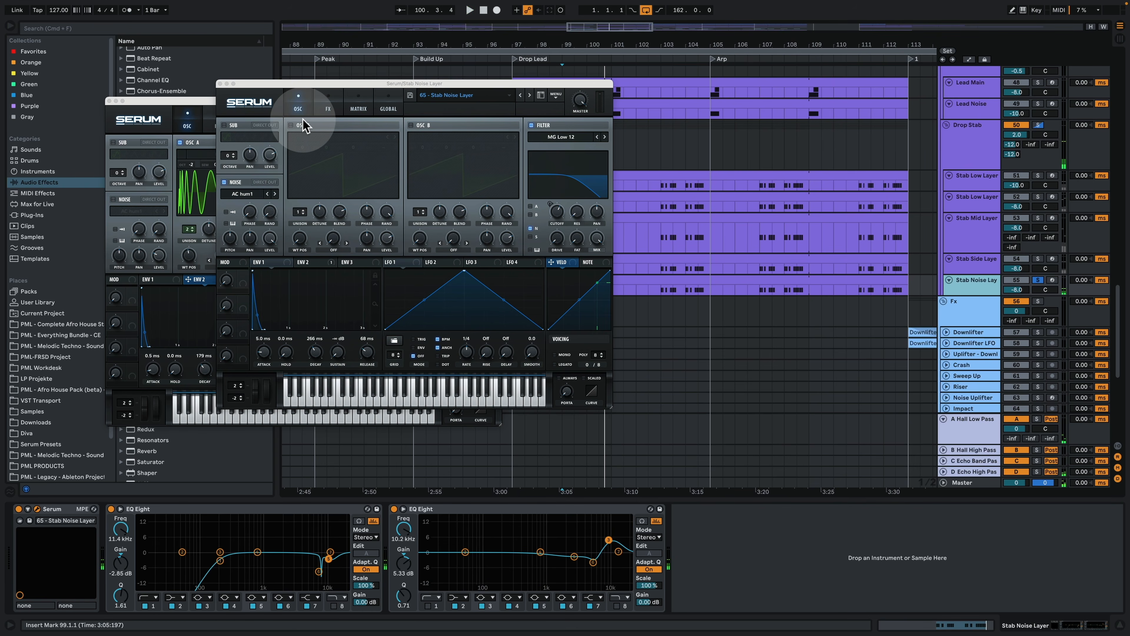
key("space")
left_click(328, 103)
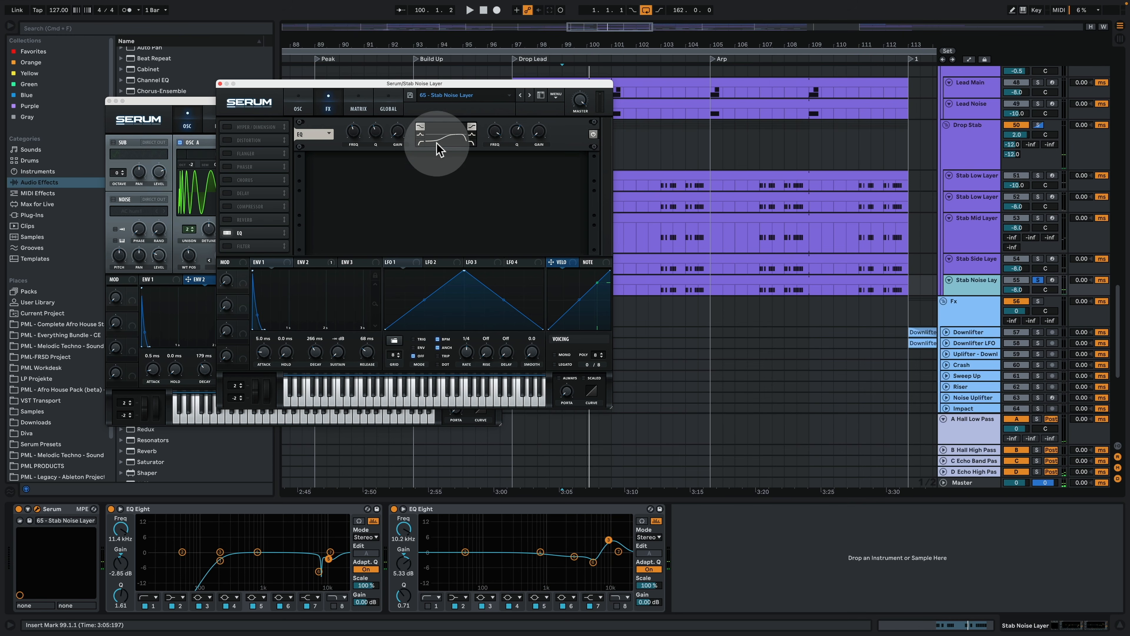
key("space")
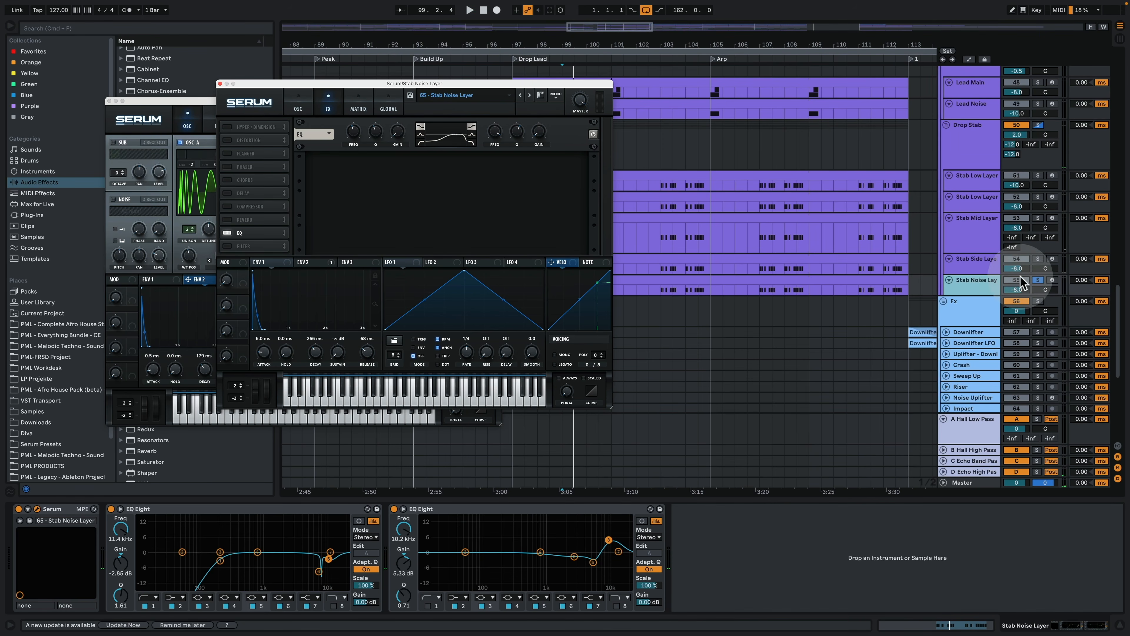
- Unsolo Stab Noise Layer and close the Serum windows of the noise and side layers
left_click(1038, 281)
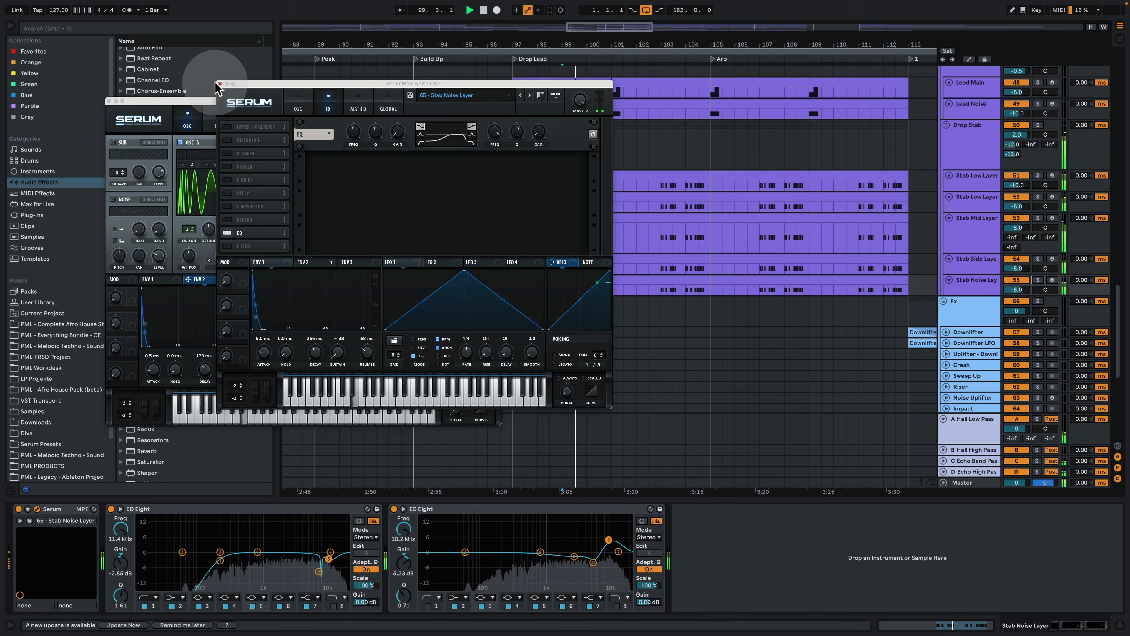
left_click(222, 84)
left_click(110, 101)
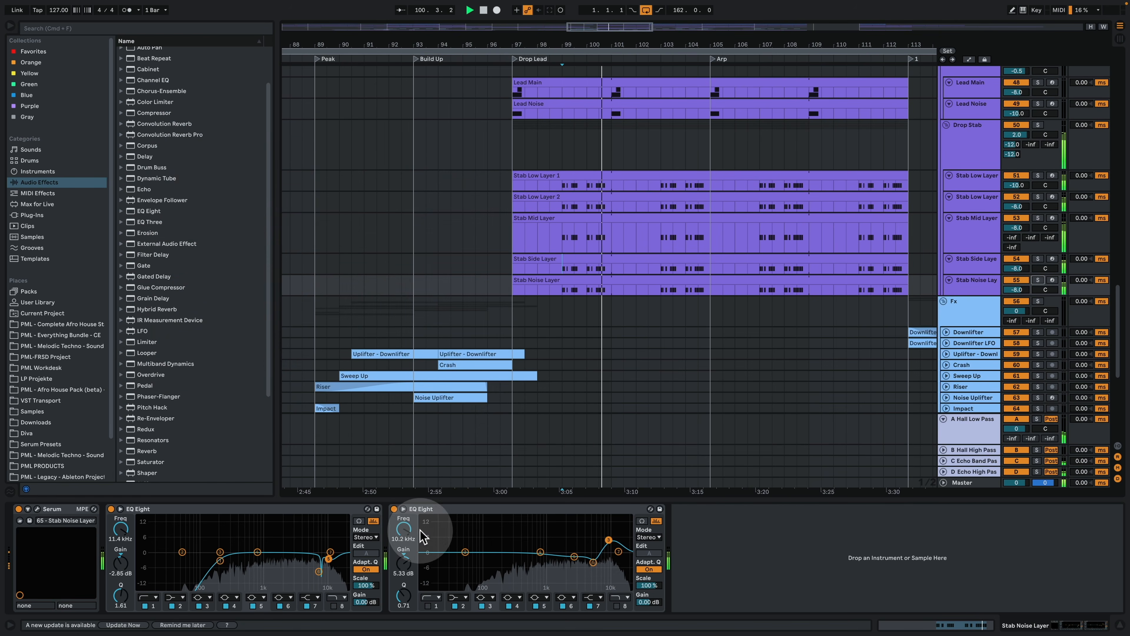
- Compare the sound with Stab Noise Layer's second EQ Eight bypassed and re-enabled during playback
left_click(394, 509)
key("space")
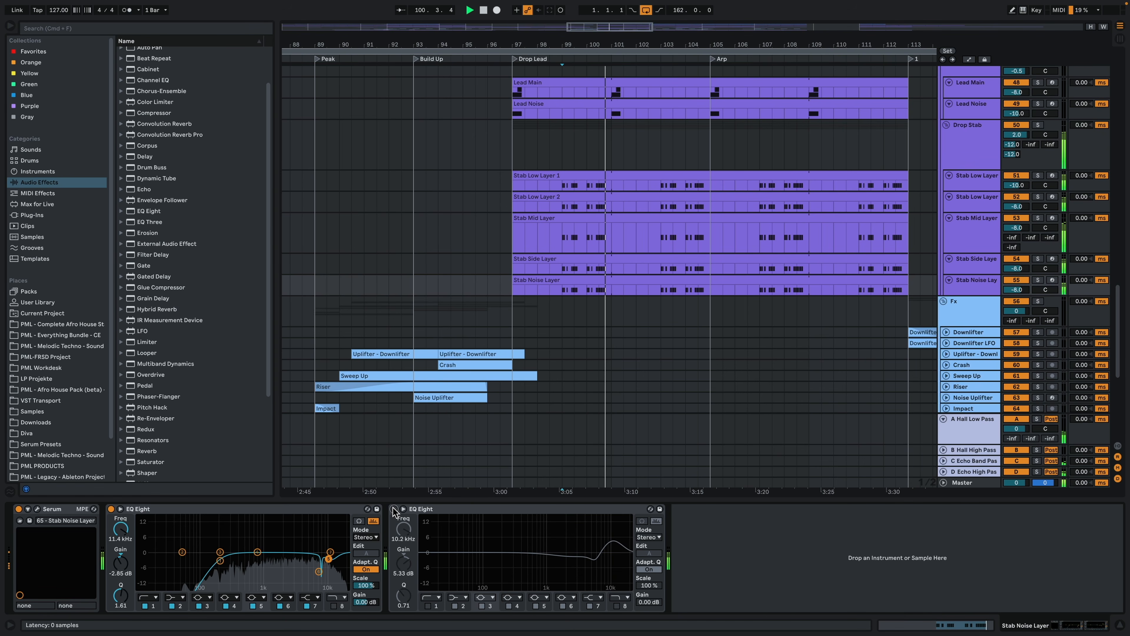
left_click(394, 509)
key("space")
key("space")
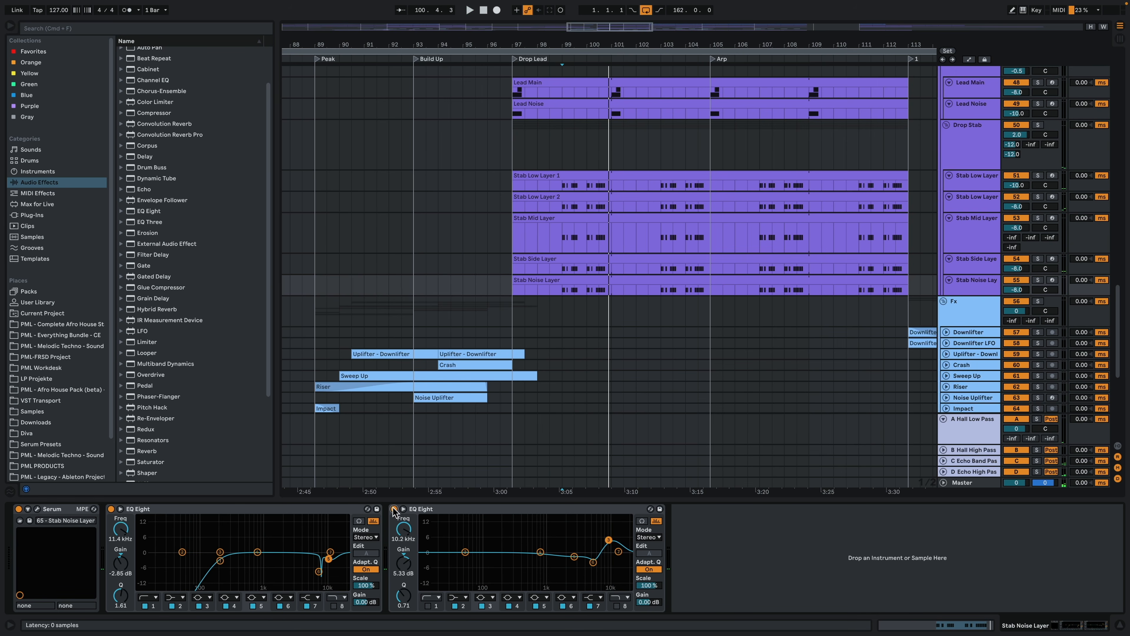
- Solo Stab Noise Layer and enable audition mode on its second EQ Eight to listen to the 10.2 kHz band
left_click(1039, 281)
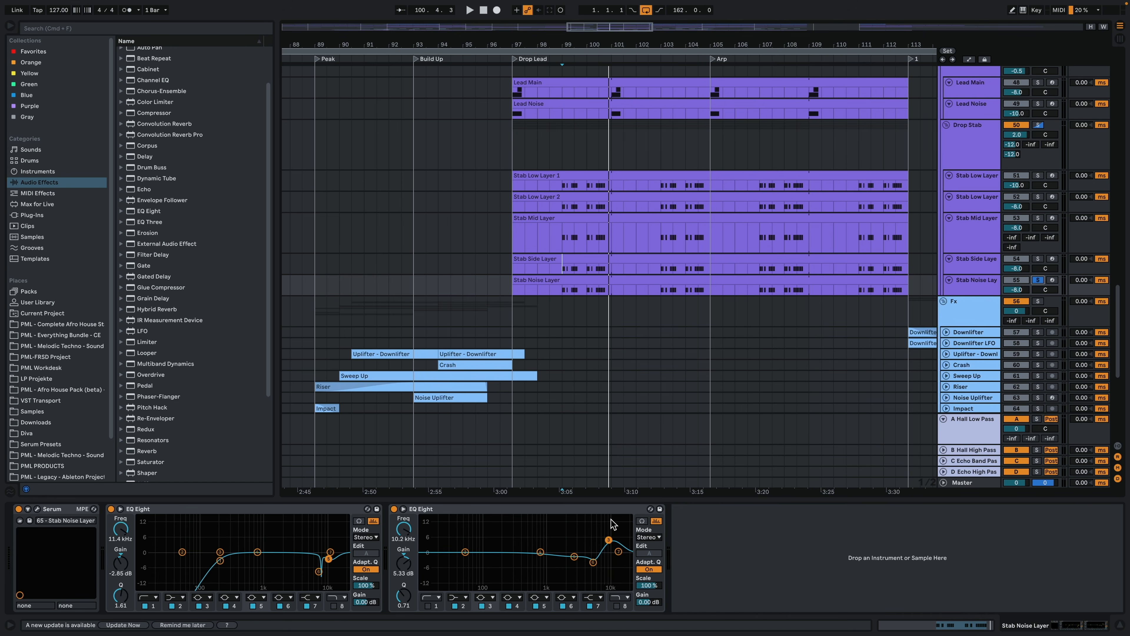
left_click(641, 523)
left_click(608, 540)
left_click(608, 541)
key("space")
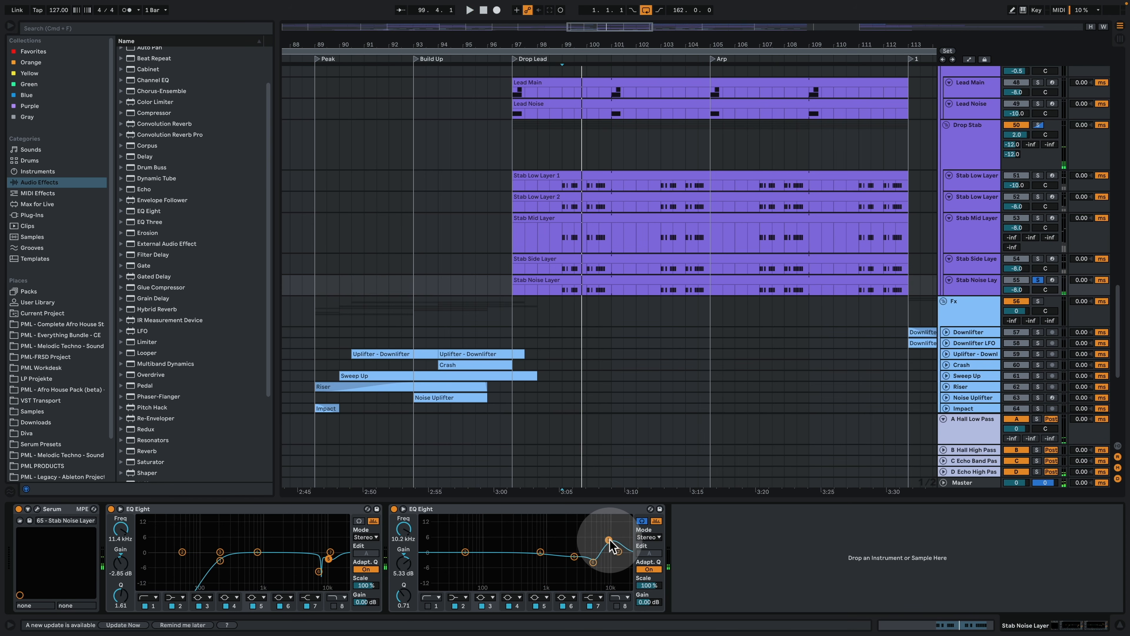
- Unsolo Stab Noise Layer and play the full stab, comparing it with that layer's second EQ Eight bypassed and re-enabled
key("space")
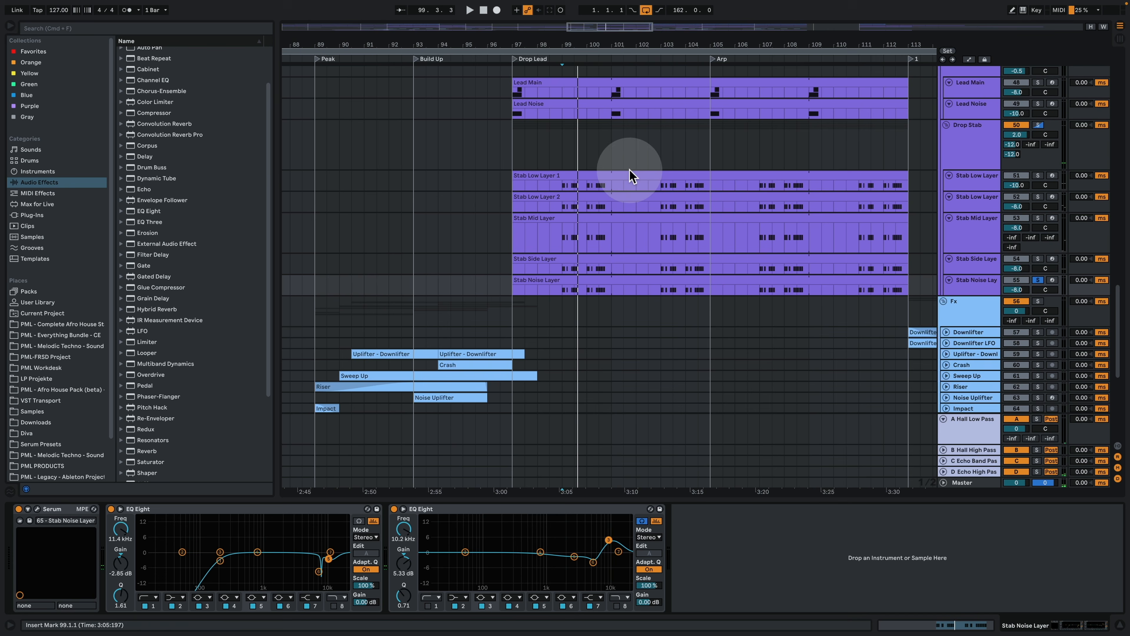
left_click(1039, 280)
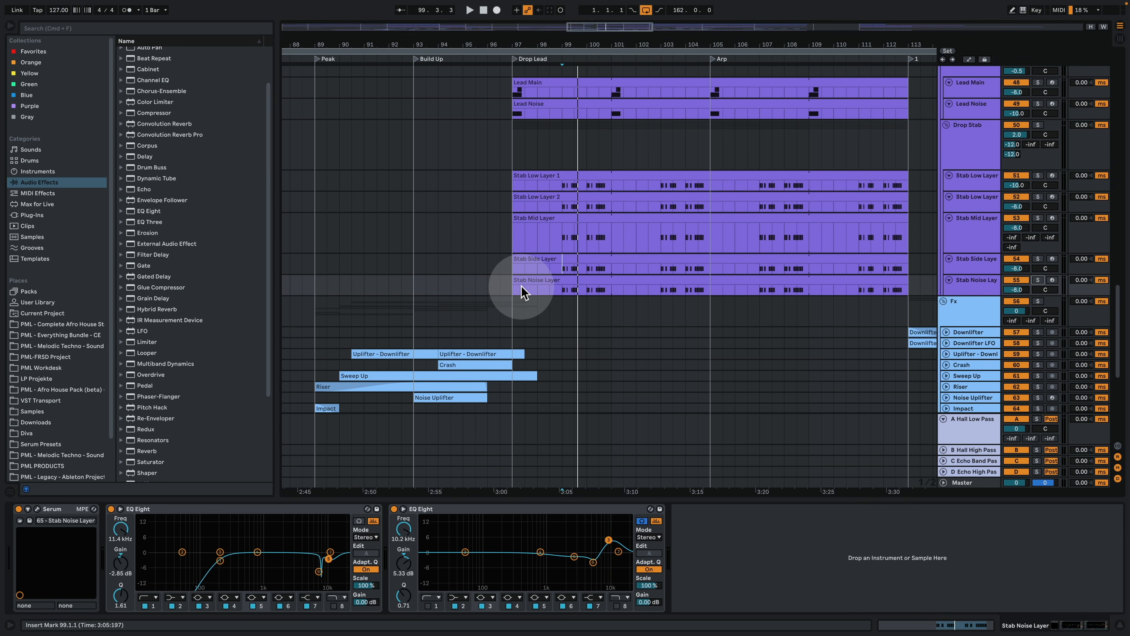
key("space")
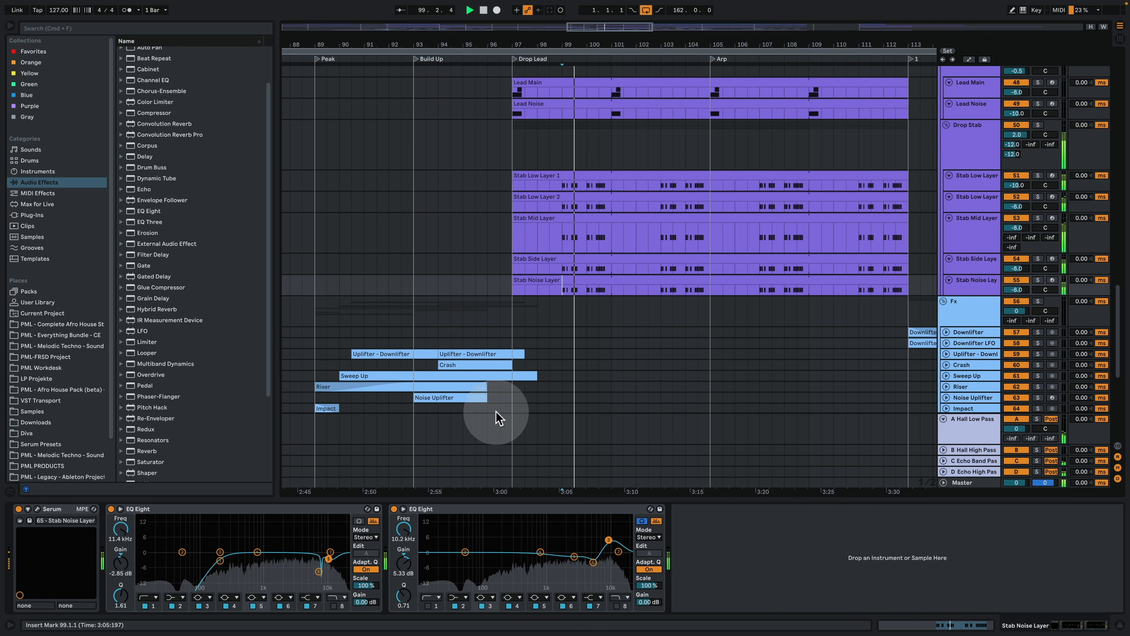
left_click(394, 510)
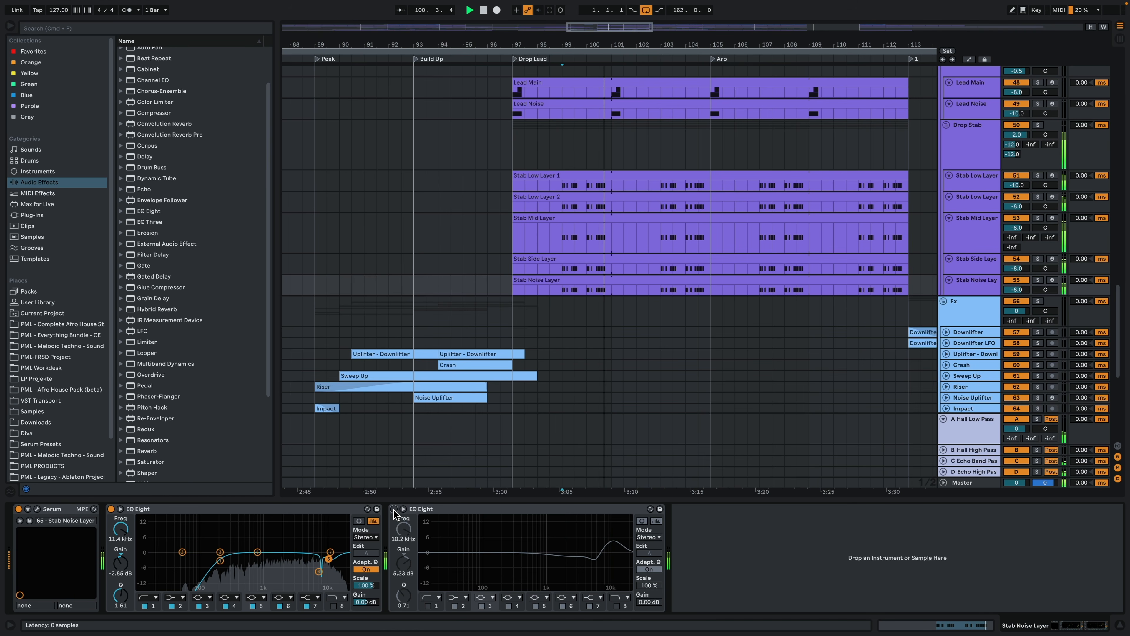
left_click(394, 510)
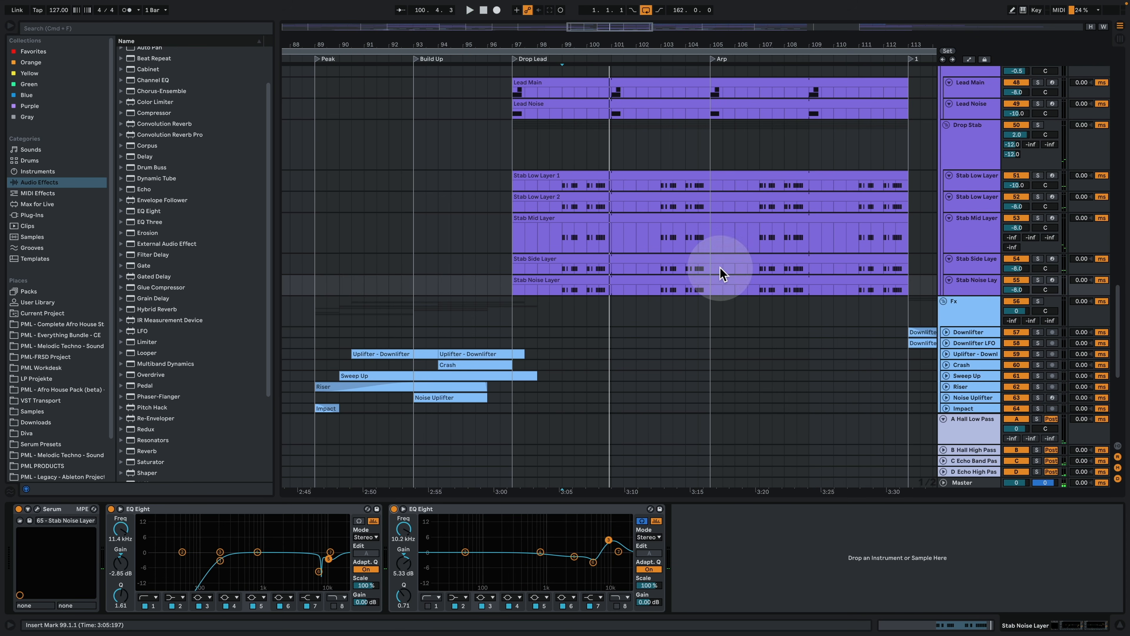
- Solo the Break Pads group and play it from bar 73
scroll(542, 404, "down", 3)
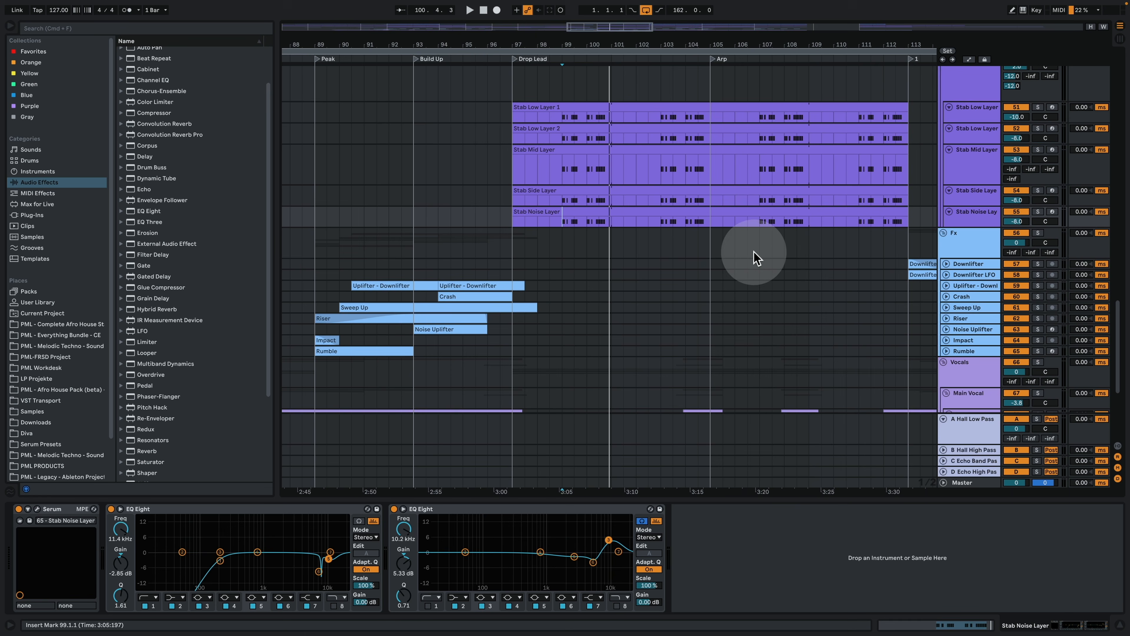
scroll(668, 274, "down", 8)
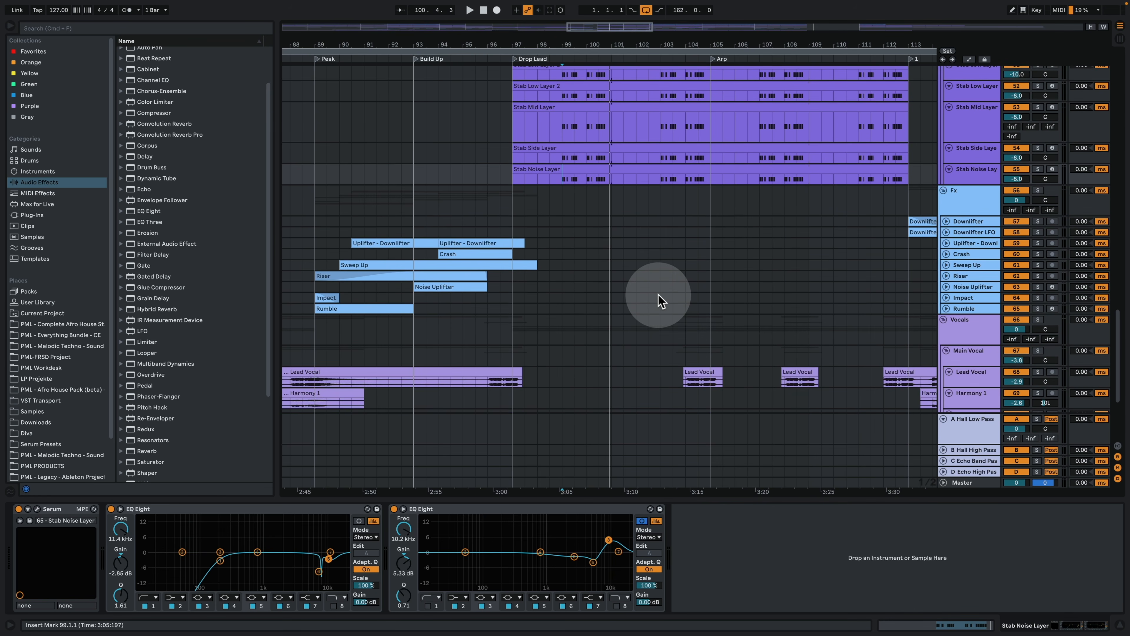
scroll(663, 281, "up", 14)
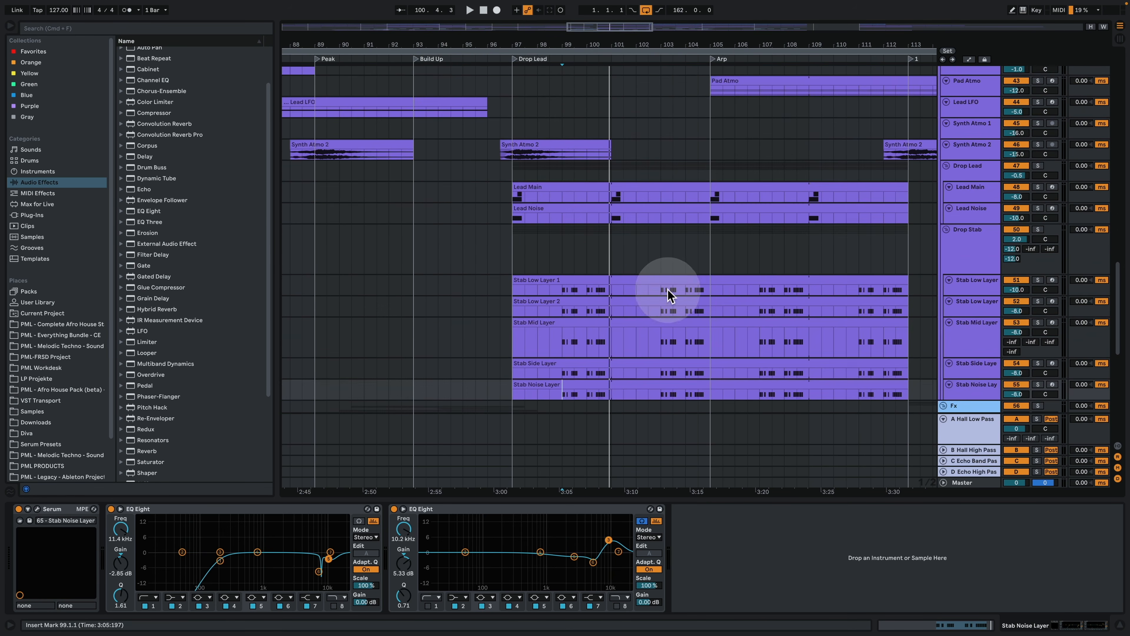
left_click_drag(643, 45, 604, 48)
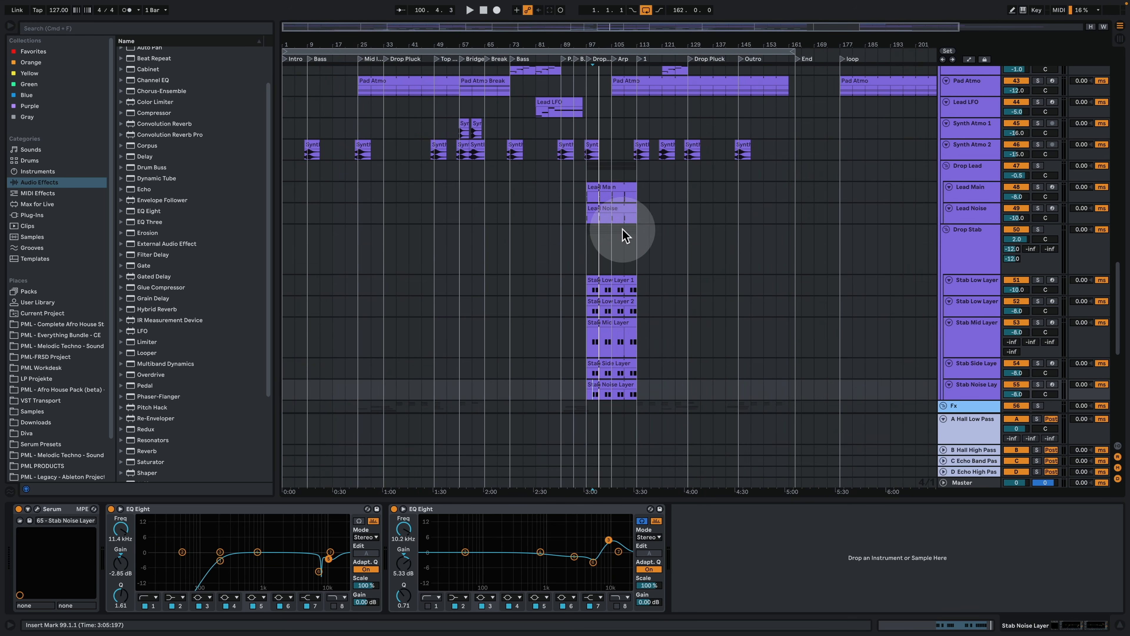
scroll(607, 254, "up", 5)
scroll(543, 289, "up", 3)
left_click_drag(531, 51, 522, 177)
left_click(484, 180)
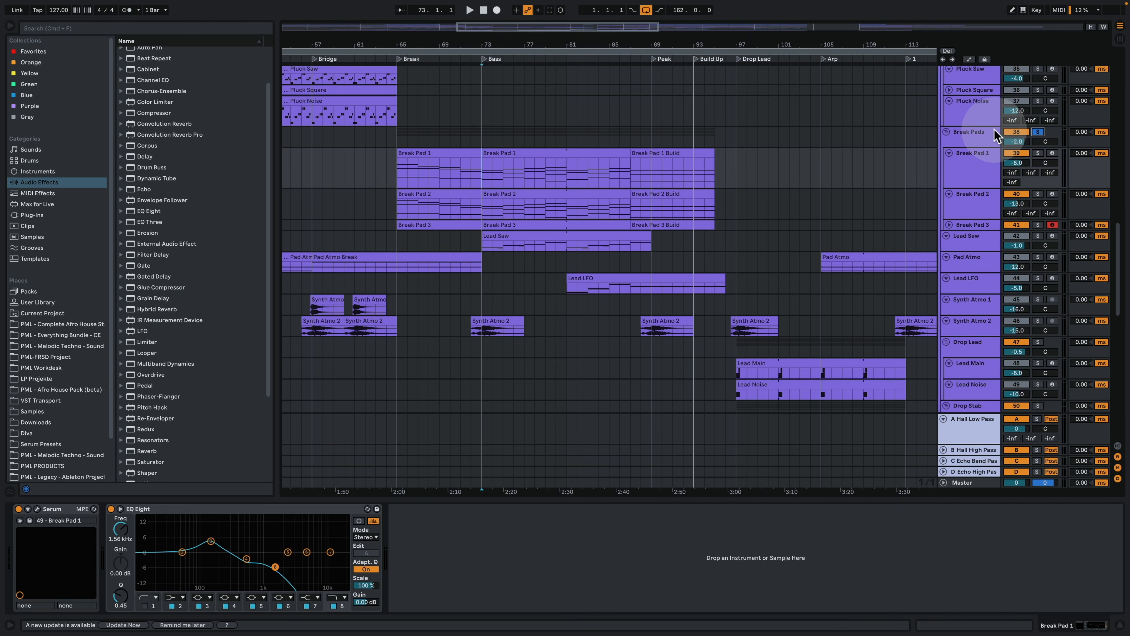
key("space")
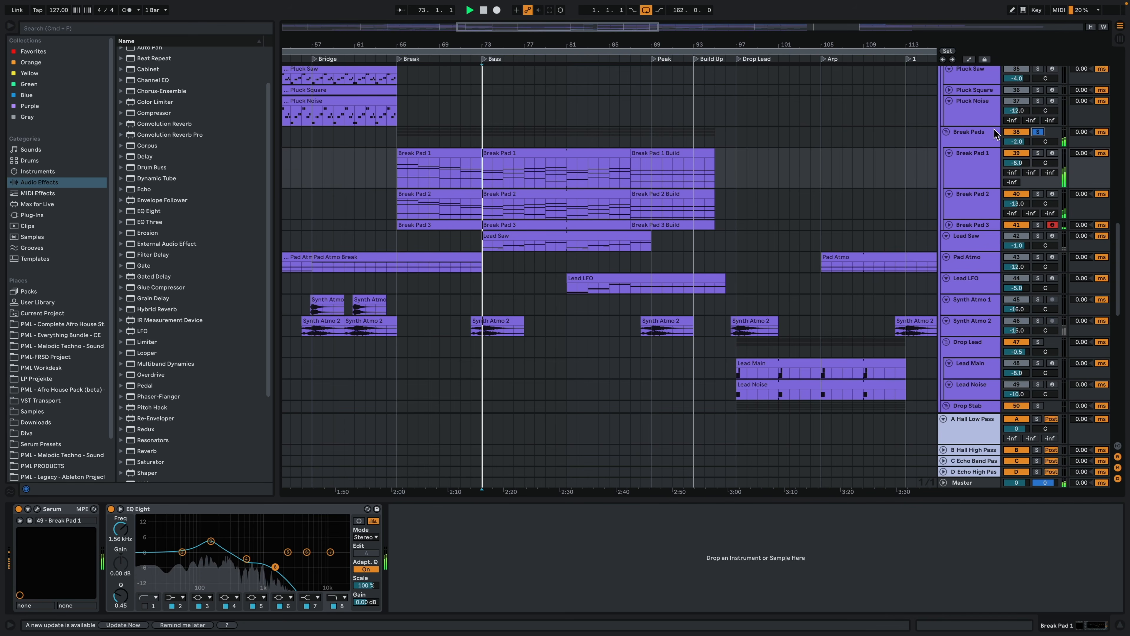
- Open the Break Pad 1 clip at bar 73 and enlarge its piano roll to examine the chord notes during playback
double_click(516, 154)
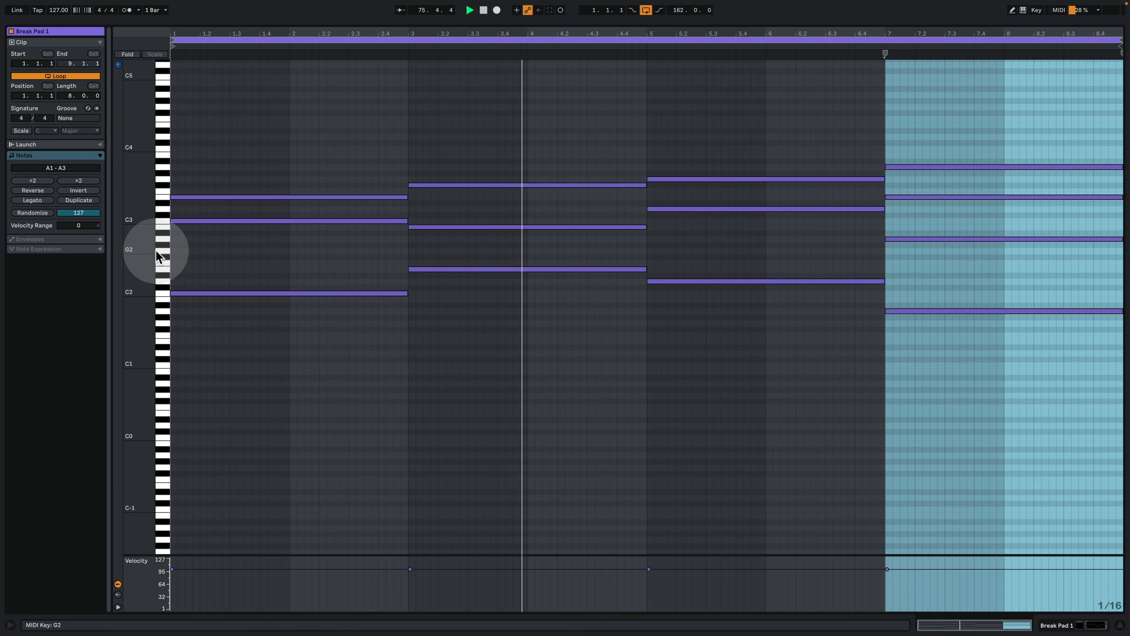
left_click_drag(158, 256, 186, 277)
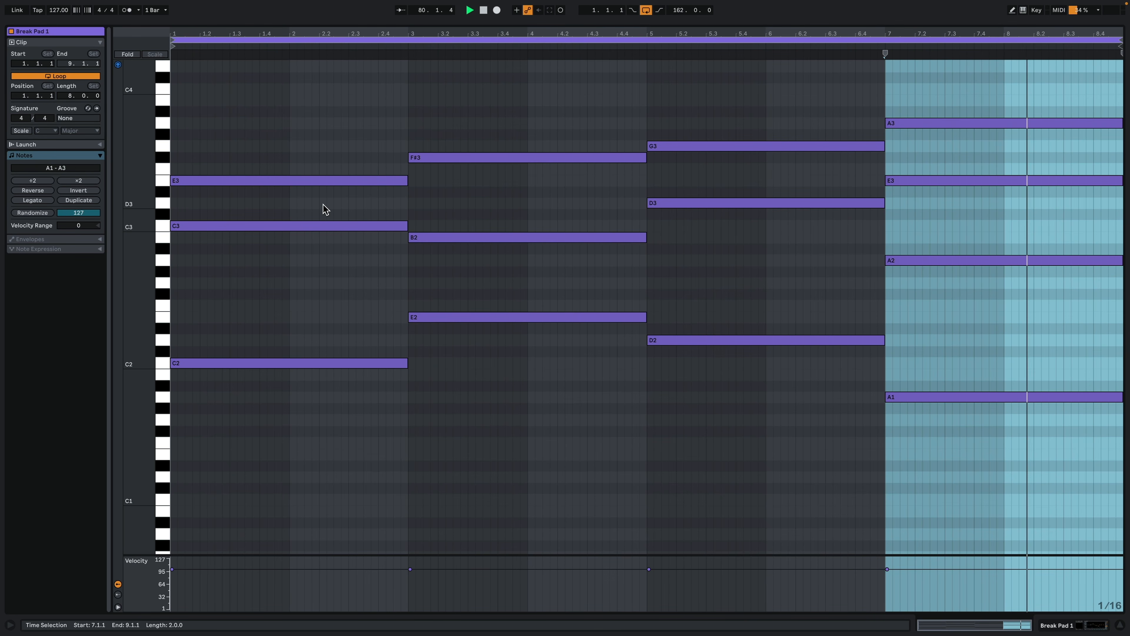
key("space")
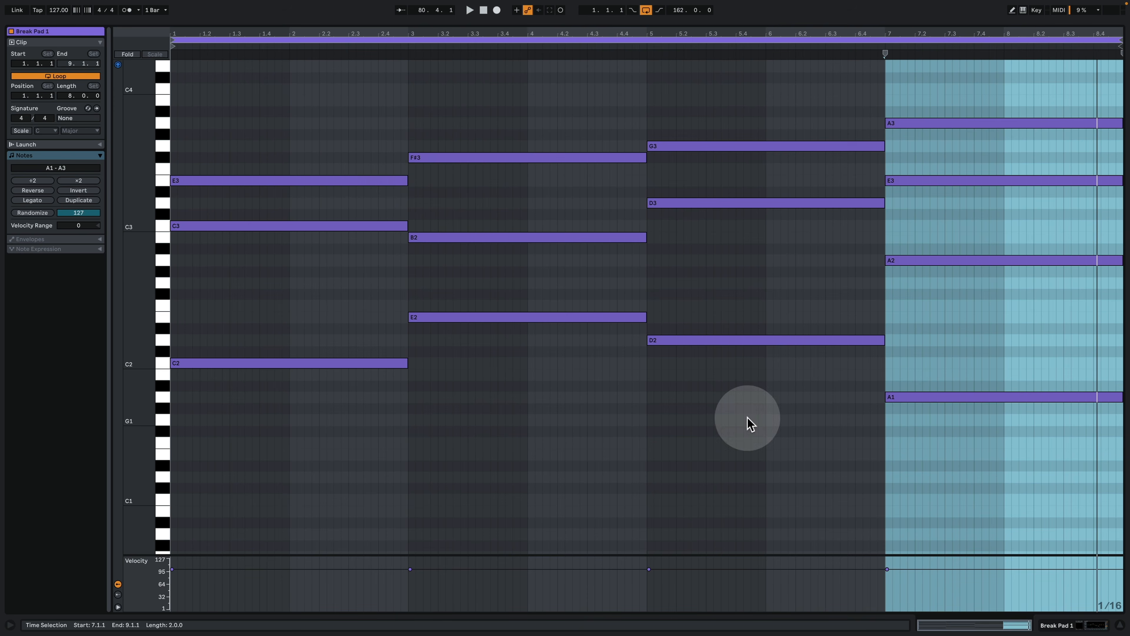
- Return to the arrangement, solo Break Pad 2, and audition it from bar 81
left_click(1050, 624)
scroll(680, 165, "up", 2)
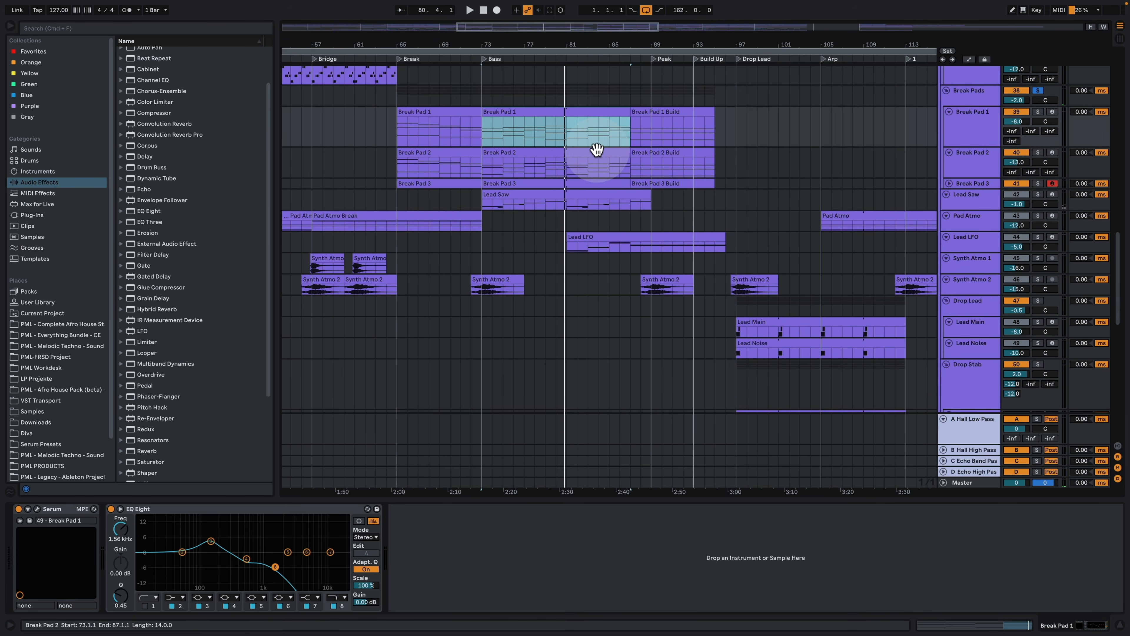
left_click(593, 153)
left_click(1038, 152)
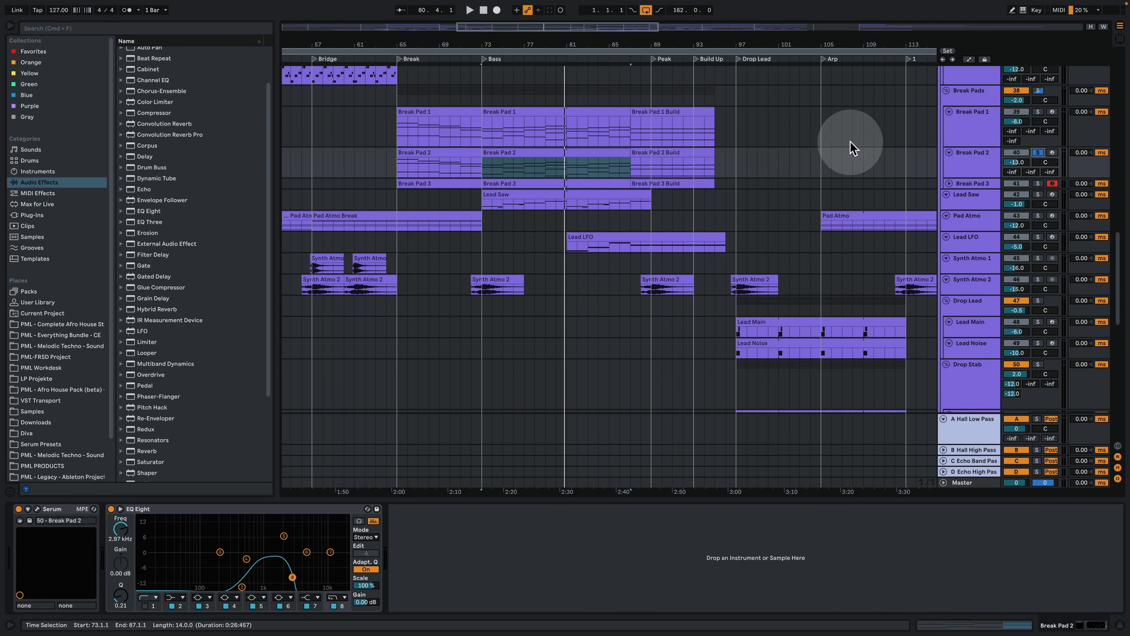
key("space")
left_click(572, 172)
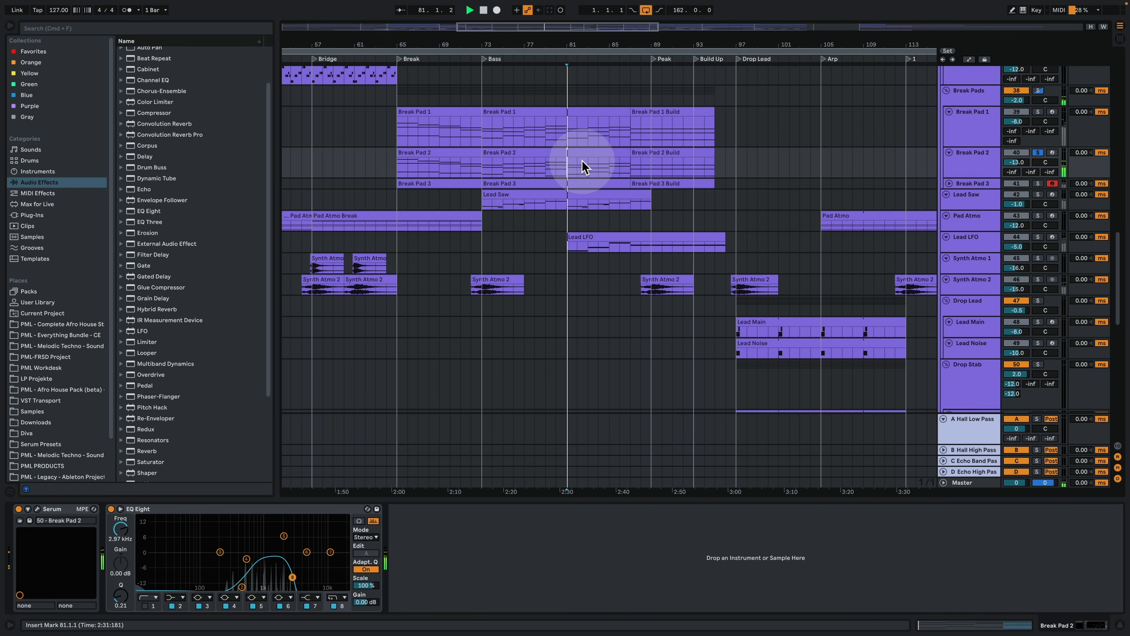
scroll(606, 157, "up", 3)
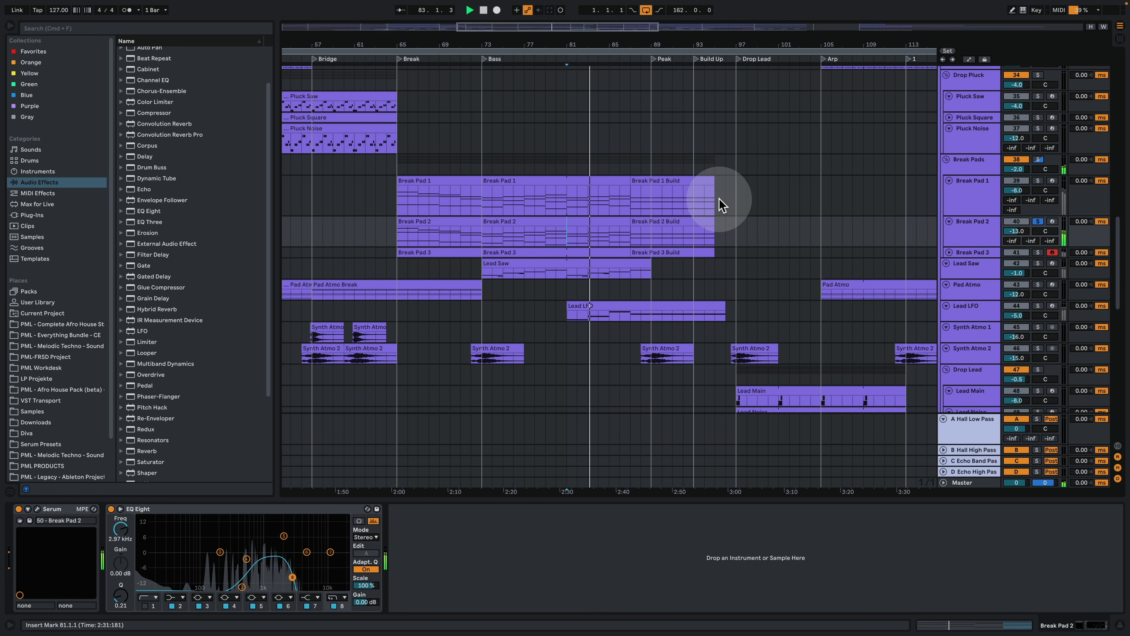
key("space")
- Solo Break Pad 1, play it from bar 73, and open its clip's notes
left_click(485, 201)
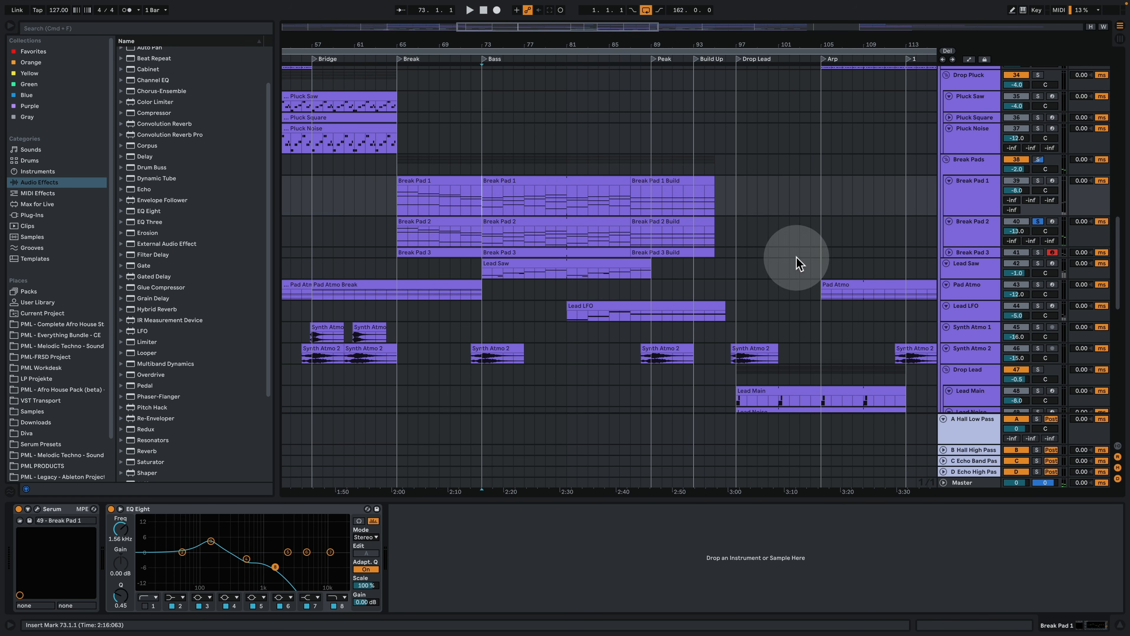
left_click(1039, 180)
key("space")
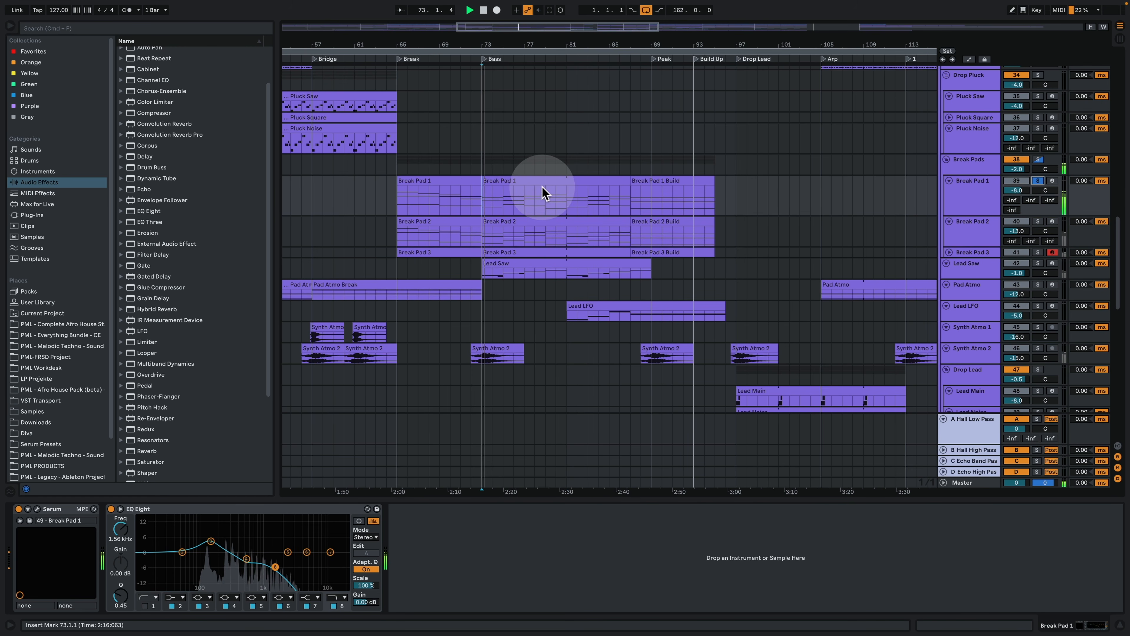
double_click(537, 180)
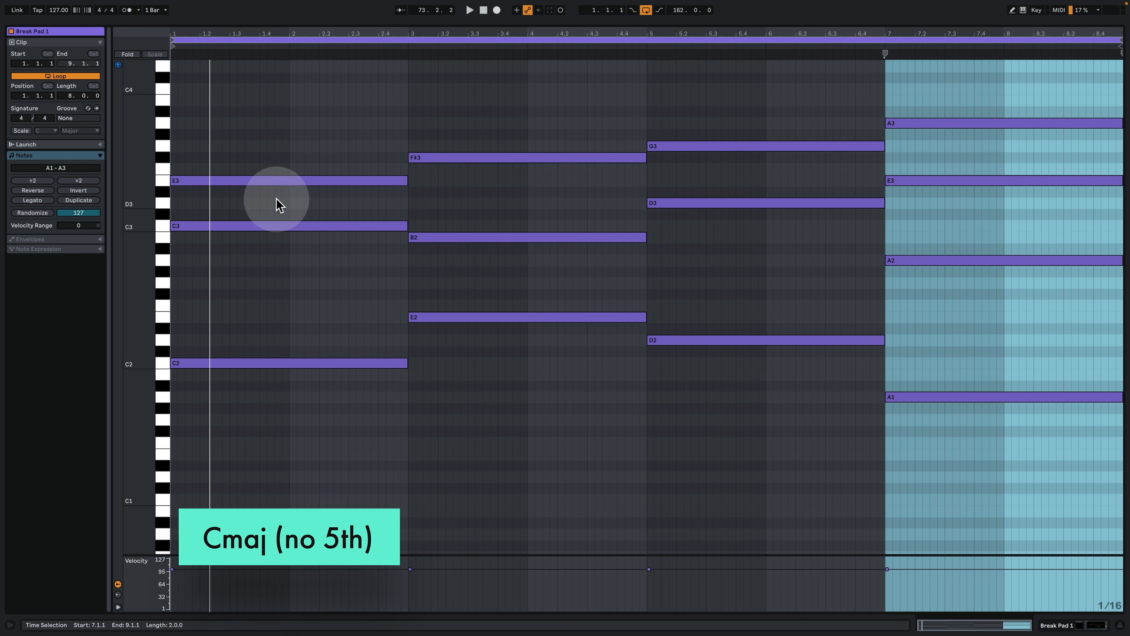
- Select the C3 and E3 notes of the first chord and audition the passage
left_click(313, 306)
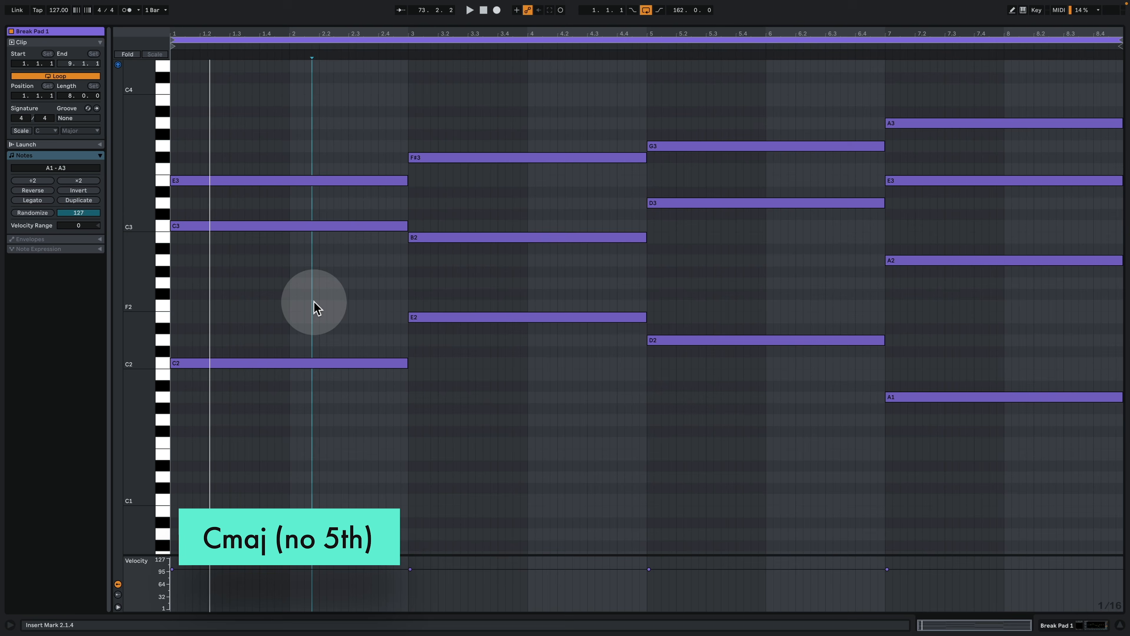
left_click_drag(314, 302, 276, 43)
left_click_drag(281, 307, 289, 82)
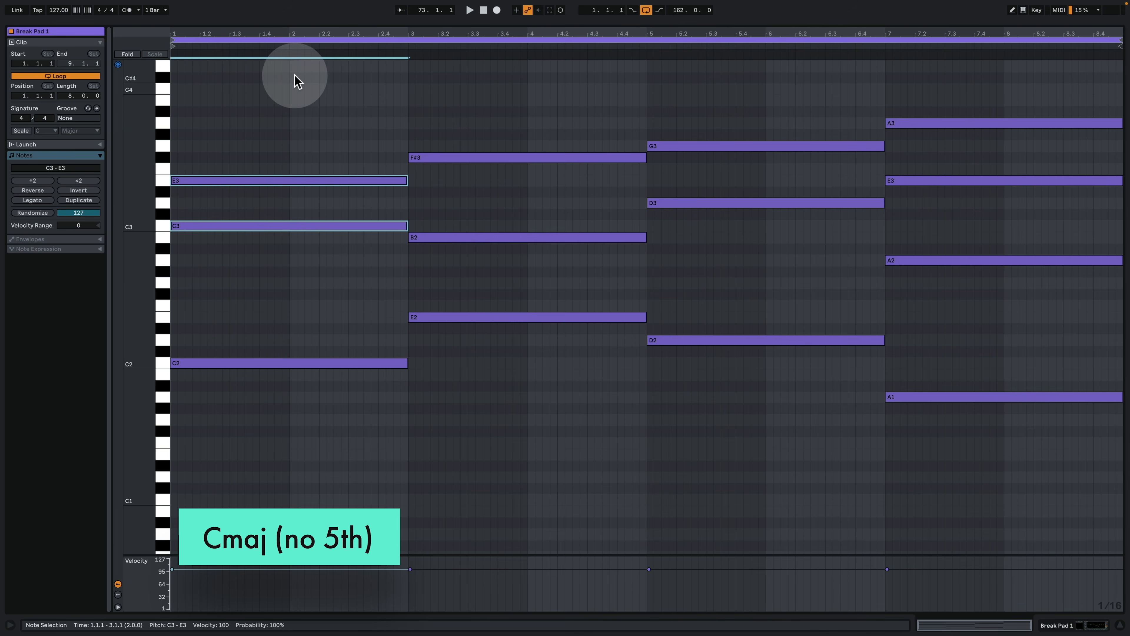
key("space")
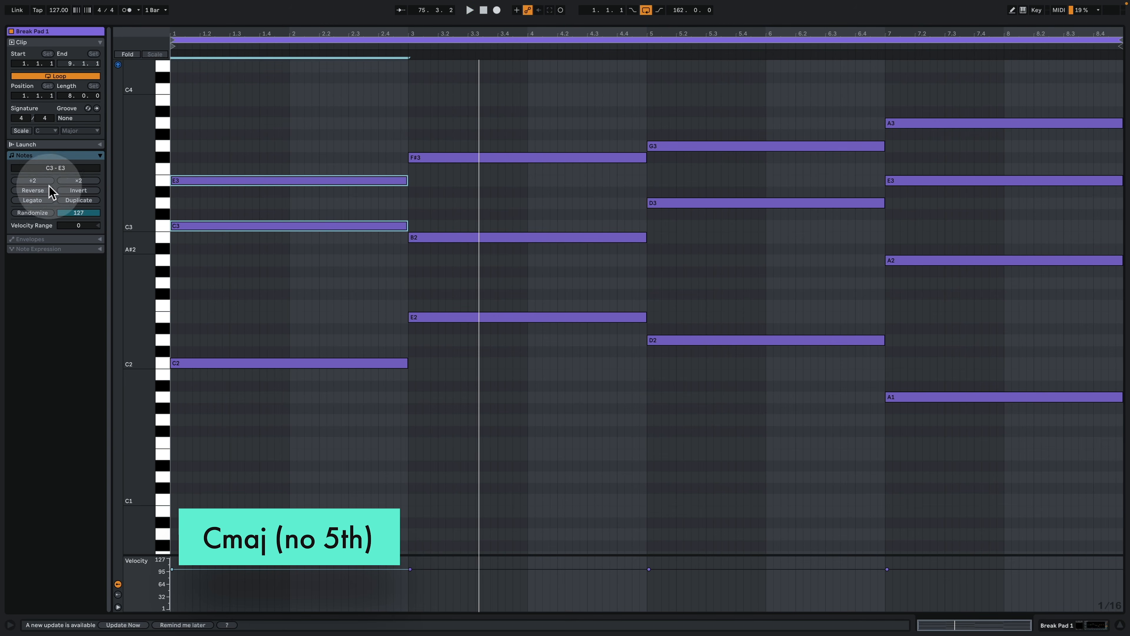
- Turn on scale highlighting for the Break Pad 1 clip and set the scale to E Minor
left_click(21, 131)
left_click(46, 131)
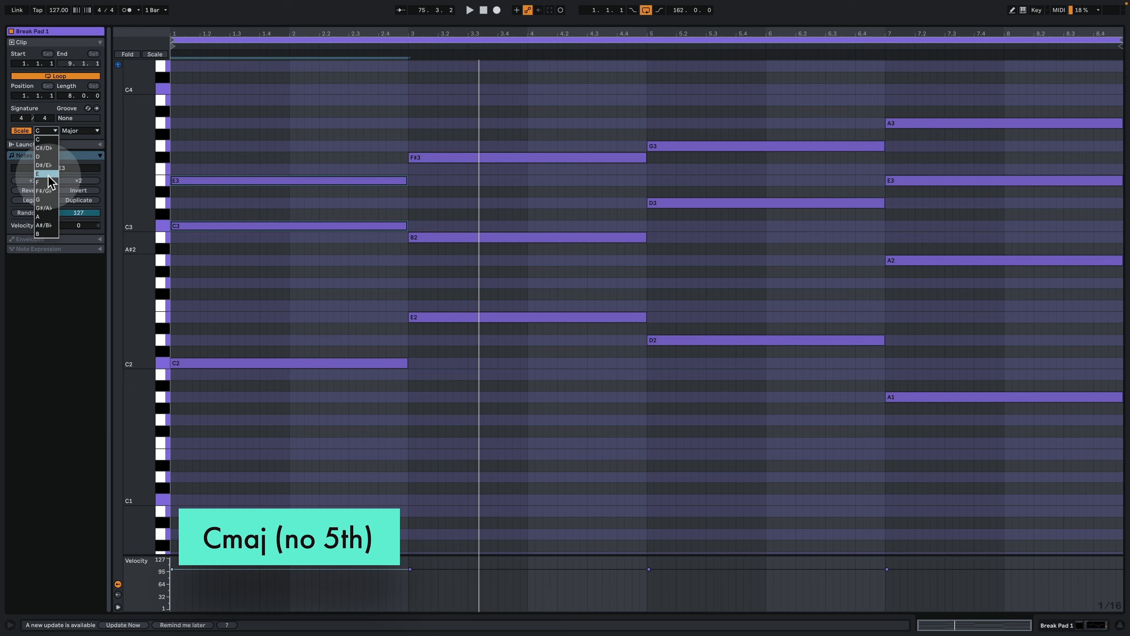
left_click(44, 174)
left_click(80, 130)
left_click(80, 148)
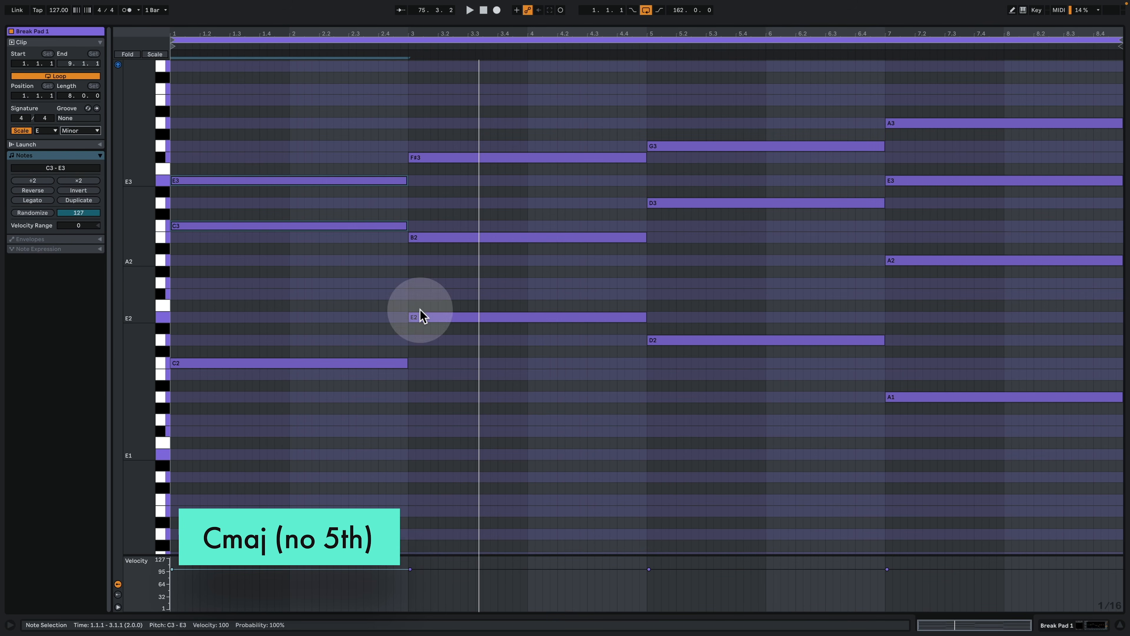
- Move the second chord's top note down to G2 and select the three chord notes to examine the E minor voicing
left_click(543, 373)
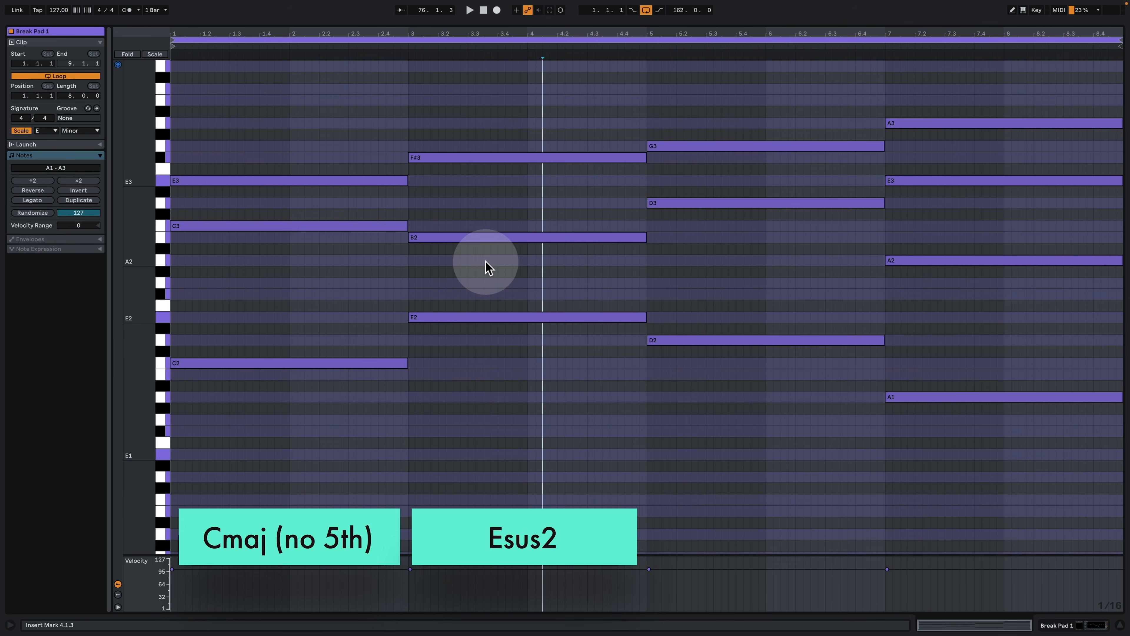
left_click_drag(476, 106, 477, 182)
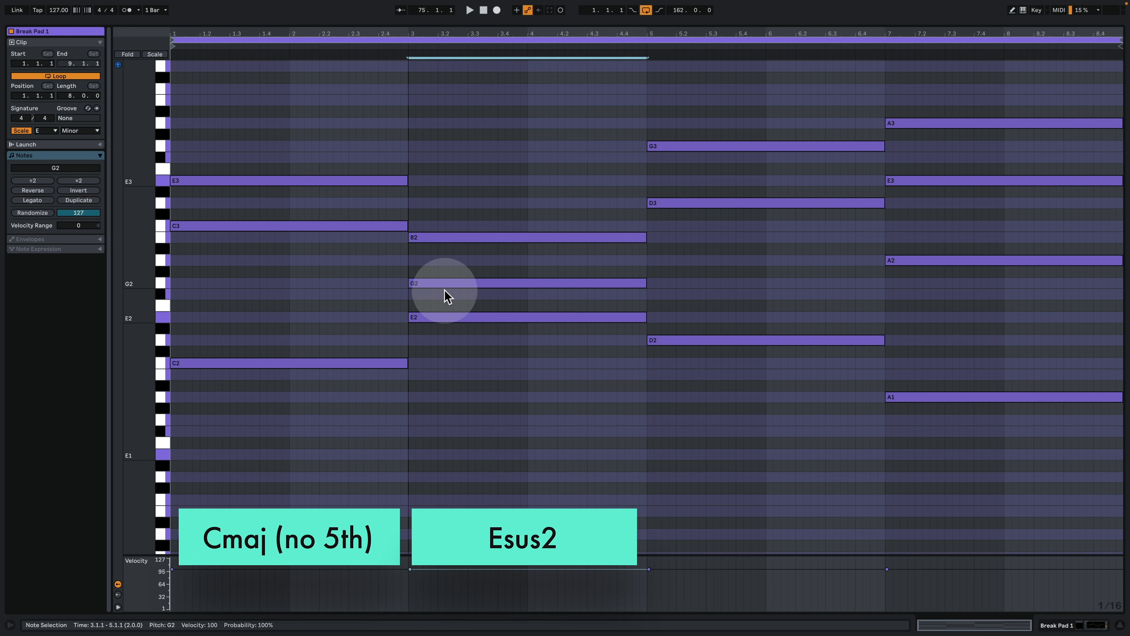
key("Up")
left_click_drag(515, 399, 465, 99)
left_click_drag(516, 432, 492, 68)
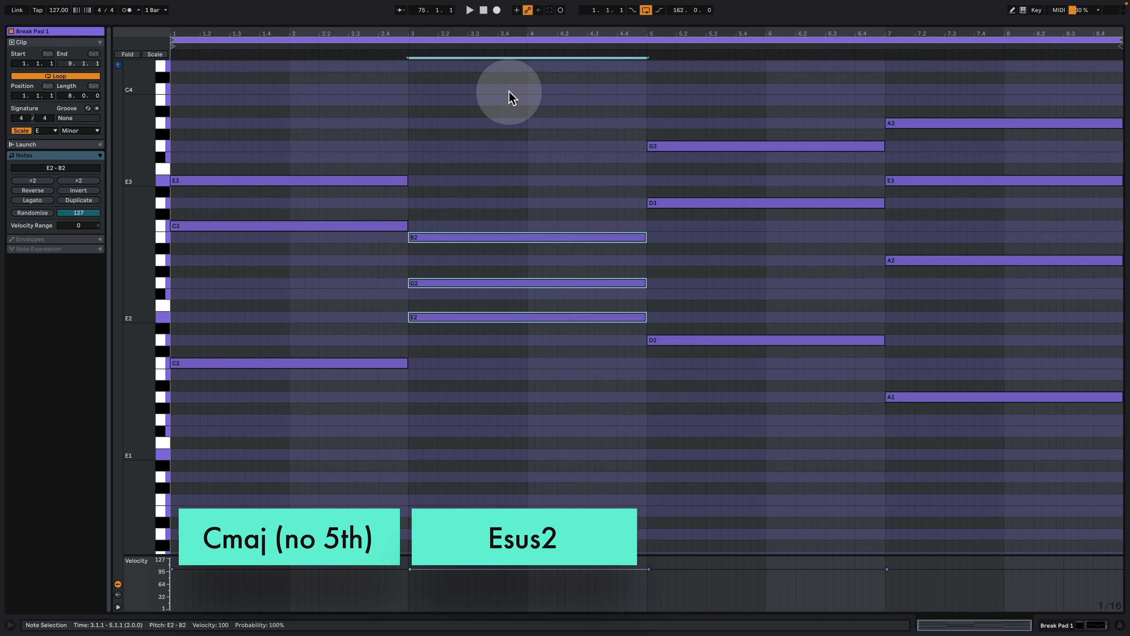
- Lower the second chord's G2 note to F#2 and select the chord's notes to examine the sus2 voicing
left_click(478, 257)
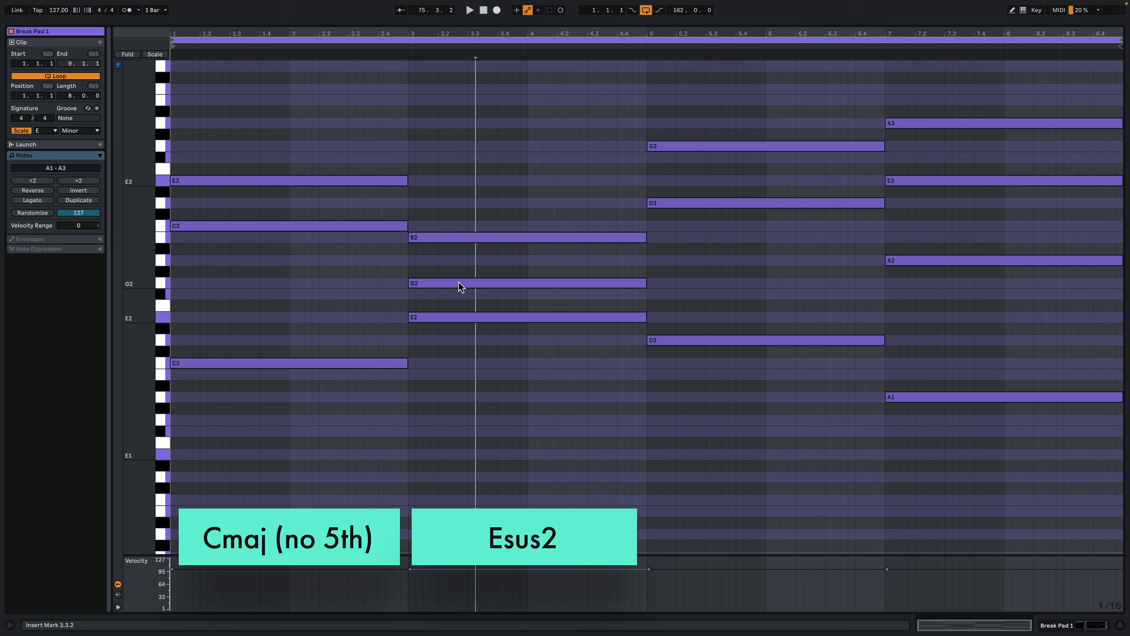
left_click_drag(458, 287, 458, 292)
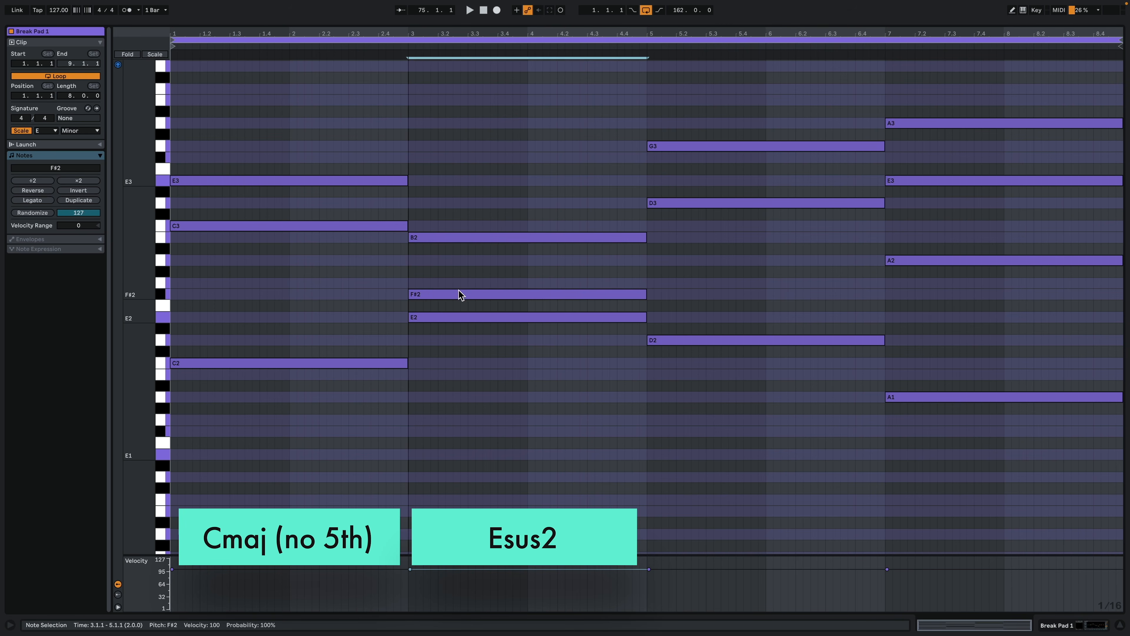
left_click_drag(488, 432, 503, 29)
left_click_drag(530, 430, 520, 101)
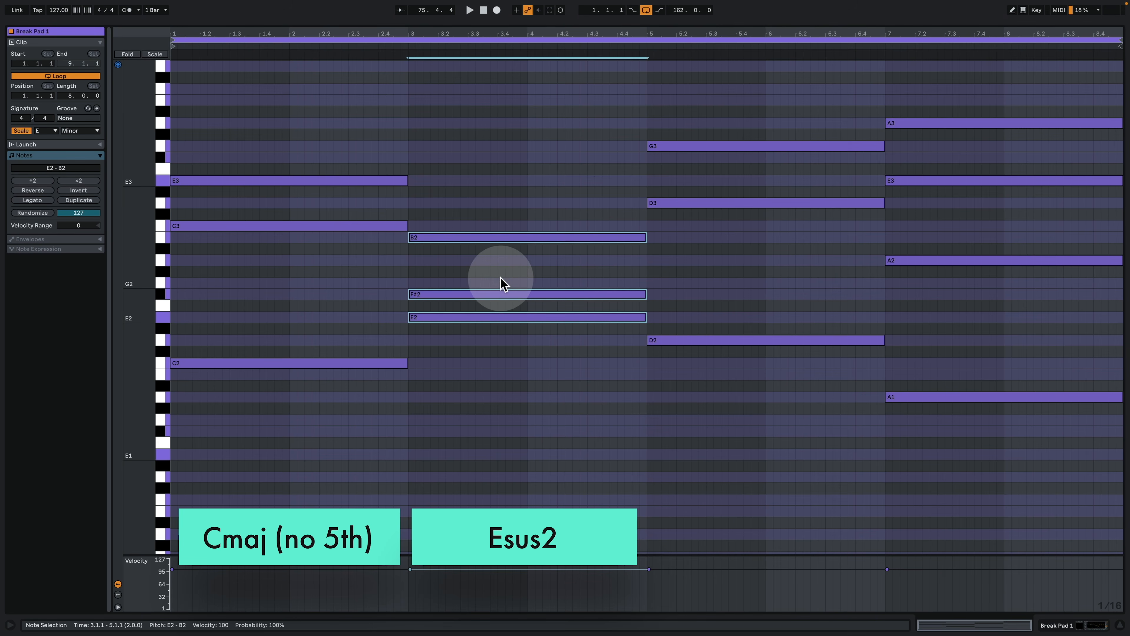
- Raise the second chord's F#2 note by an octave to F#3 and select the whole chord
left_click(499, 293)
key("shift+Up")
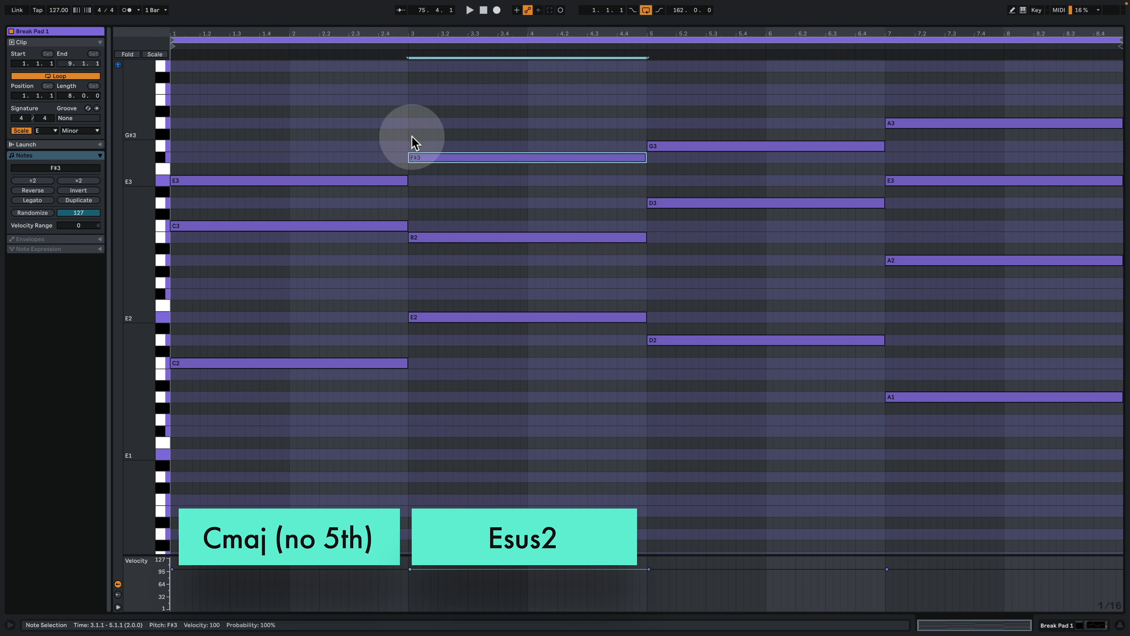
left_click_drag(518, 432, 486, 139)
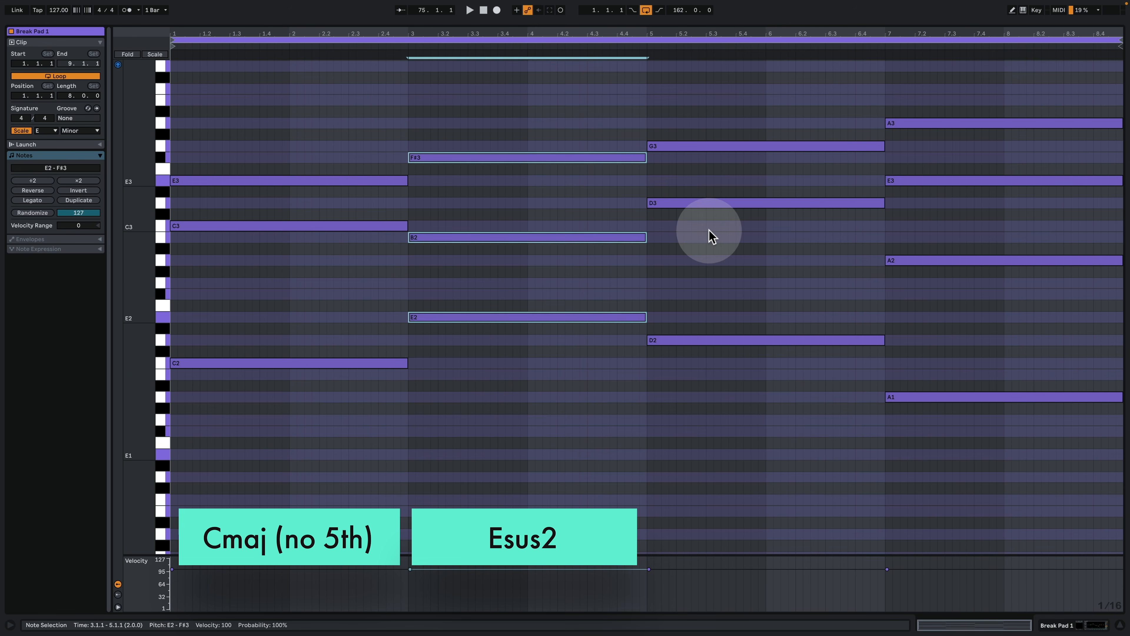
- Select the D2, D3 and G3 notes of the third chord to examine its voicing
left_click_drag(740, 430, 727, 102)
left_click_drag(756, 396, 732, 118)
scroll(733, 177, "up", 1)
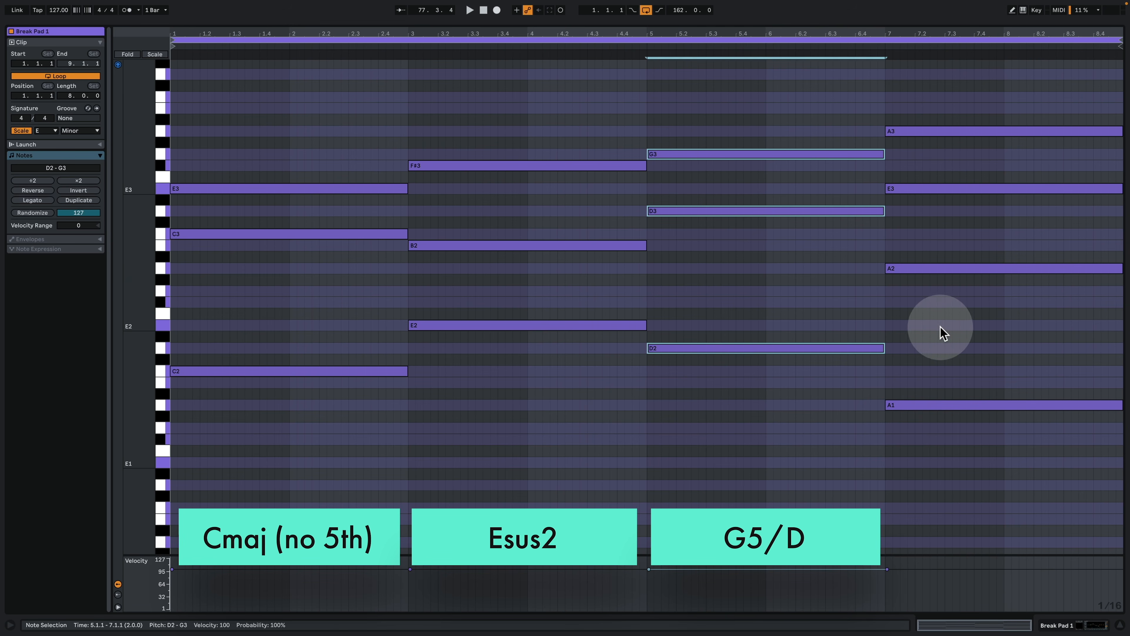
- Copy the fourth chord's E3 note down to C3 and select the whole chord to examine the minor voicing
left_click_drag(940, 449, 938, 111)
left_click(1012, 217)
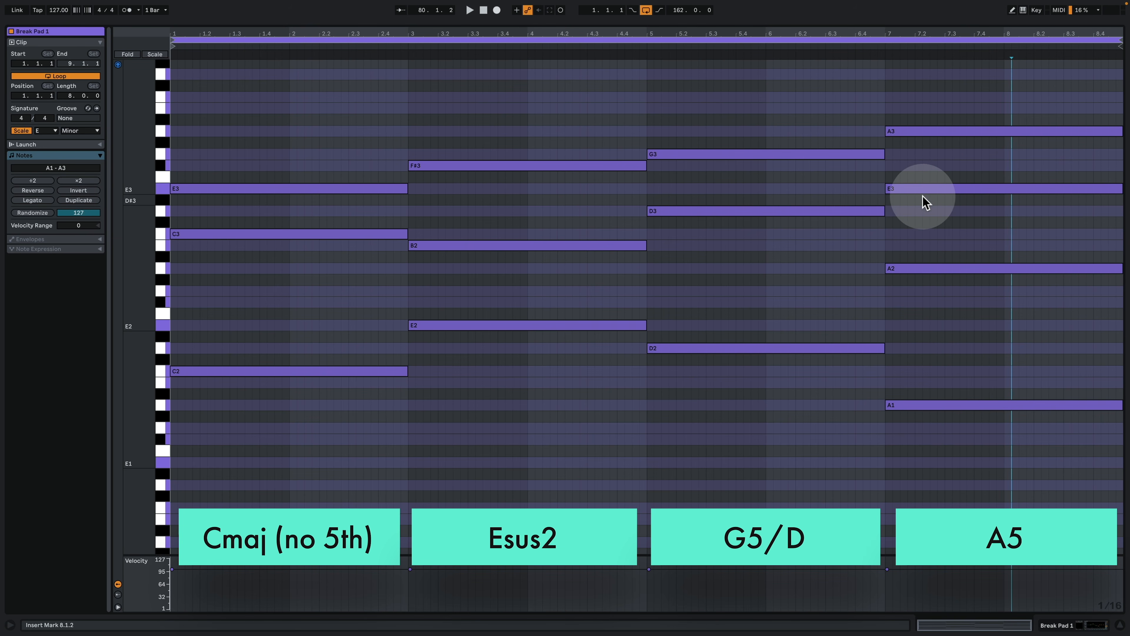
left_click_drag(924, 193, 926, 241)
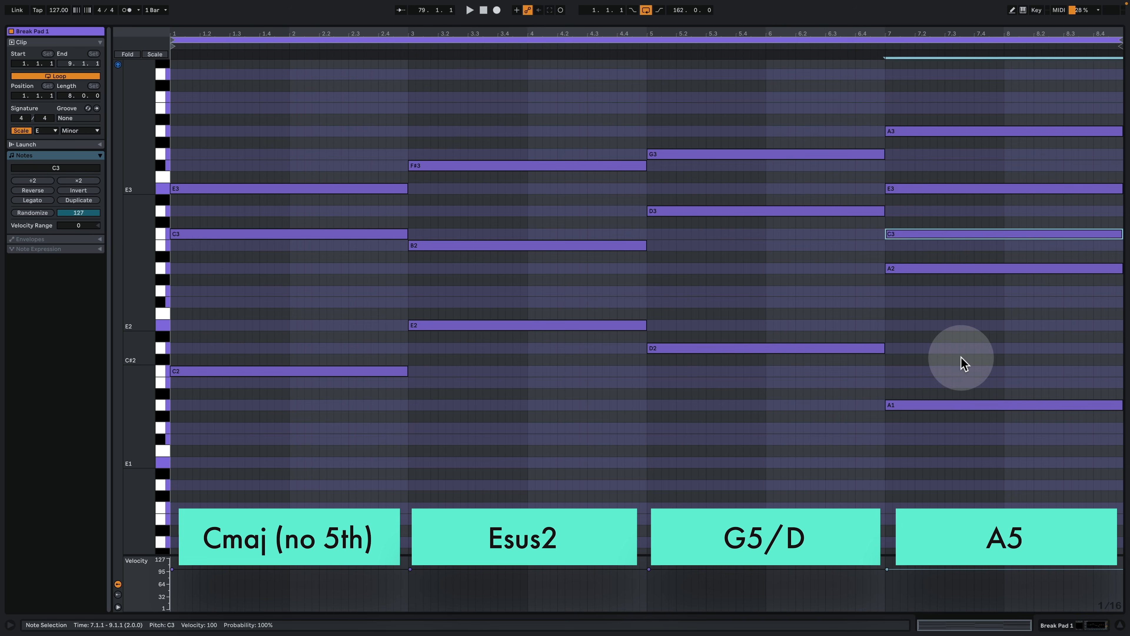
left_click_drag(964, 467, 967, 25)
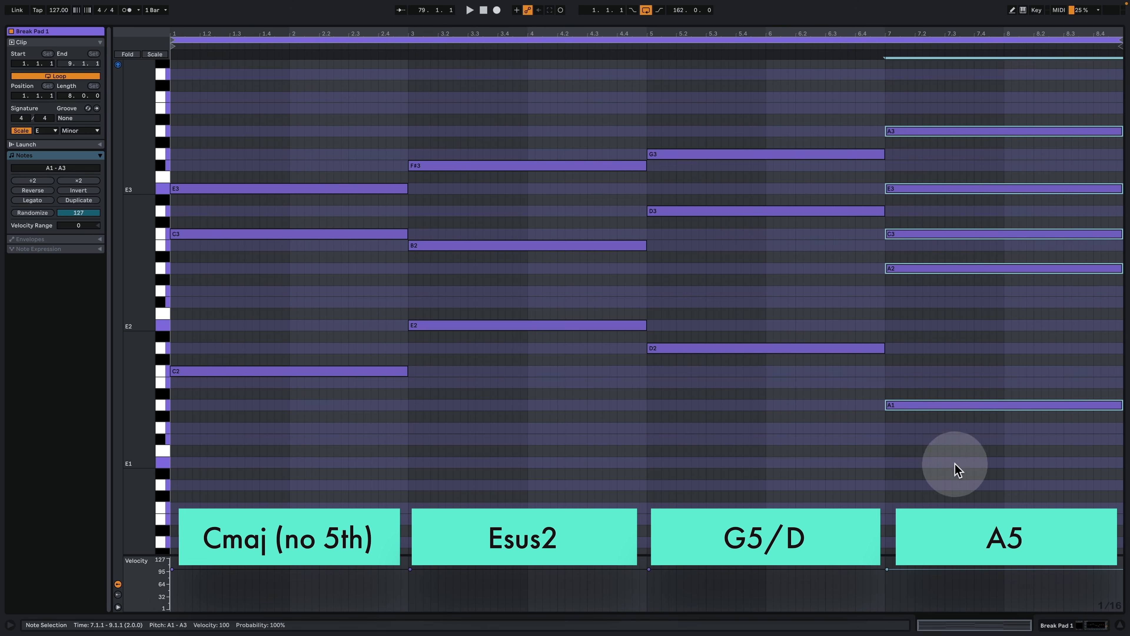
left_click(967, 320)
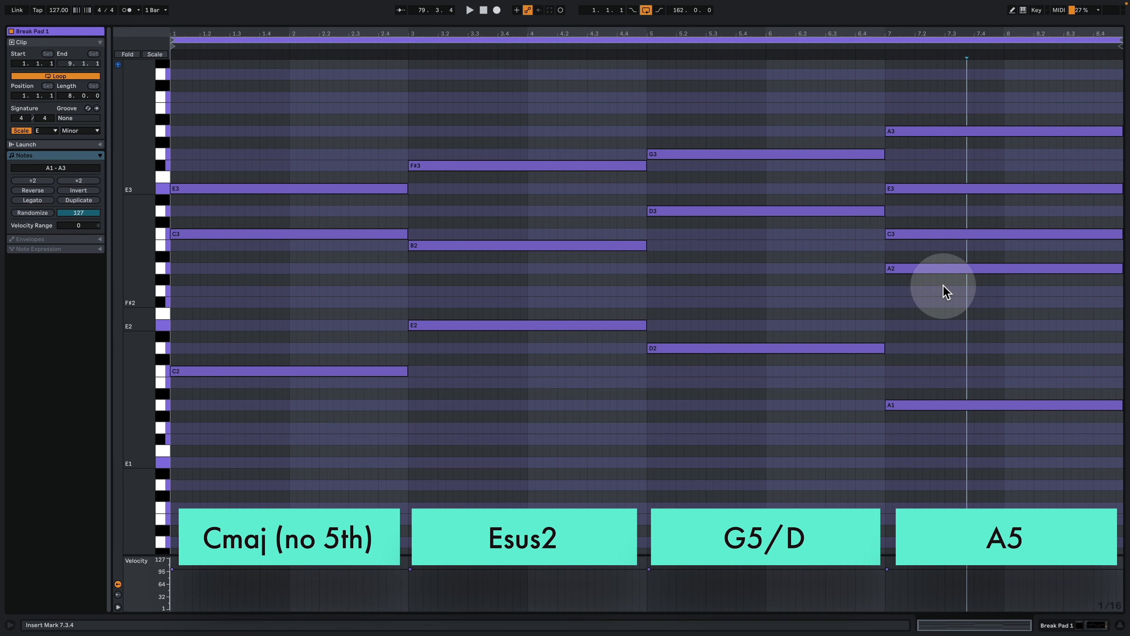
- Delete the added C3 from the fourth chord and select its remaining notes to examine the A5 voicing
left_click(907, 234)
key("Delete")
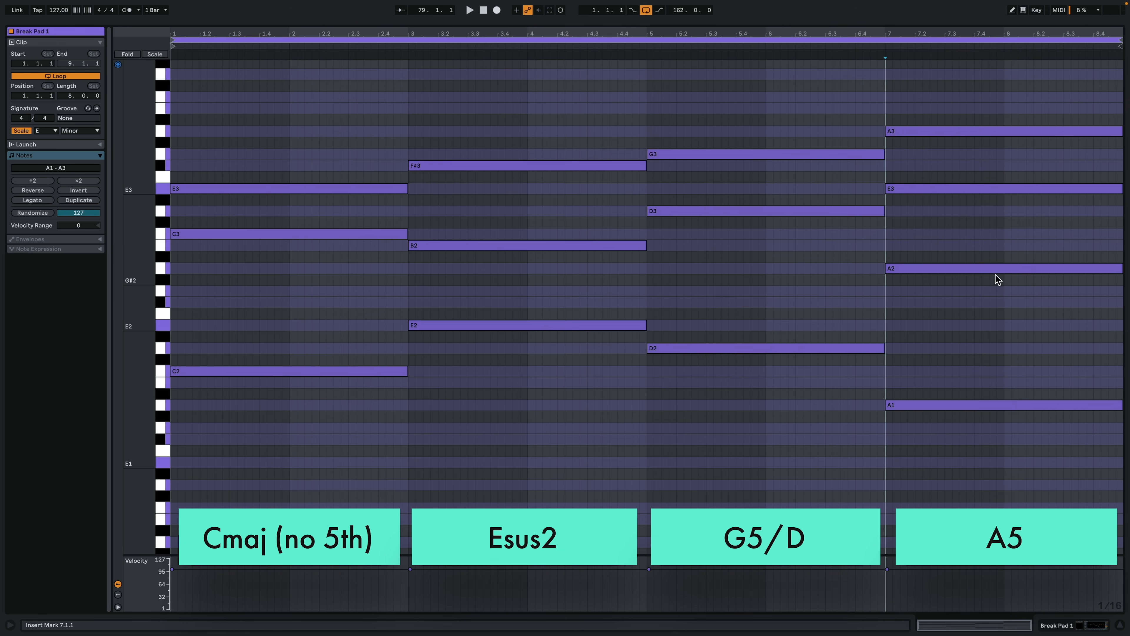
left_click_drag(960, 311, 950, 104)
left_click(959, 355)
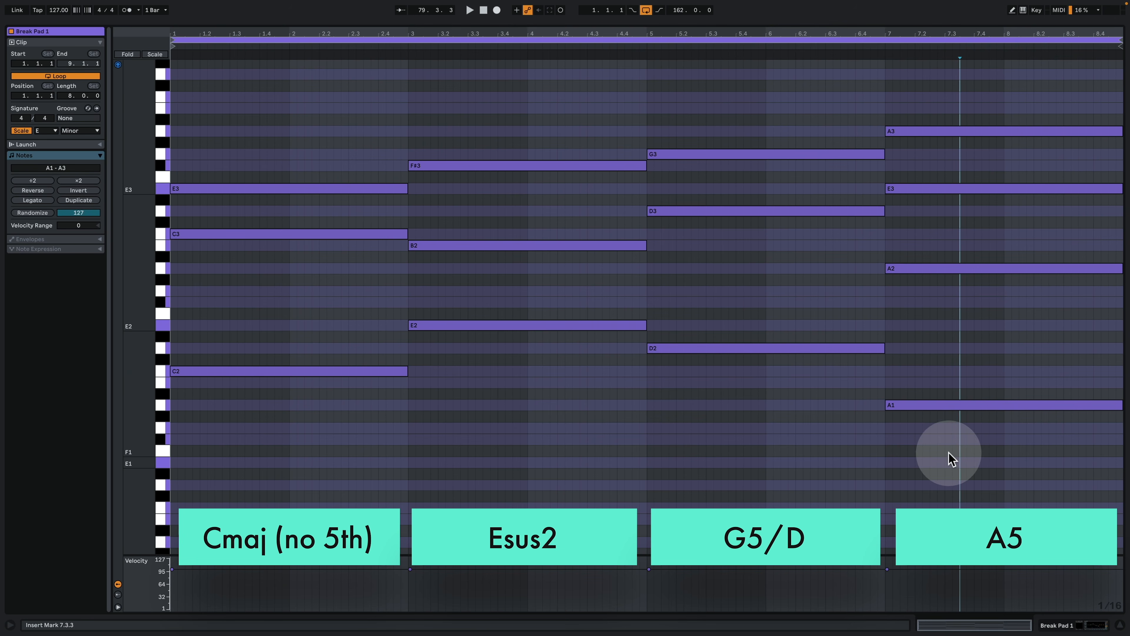
left_click_drag(936, 465, 926, 46)
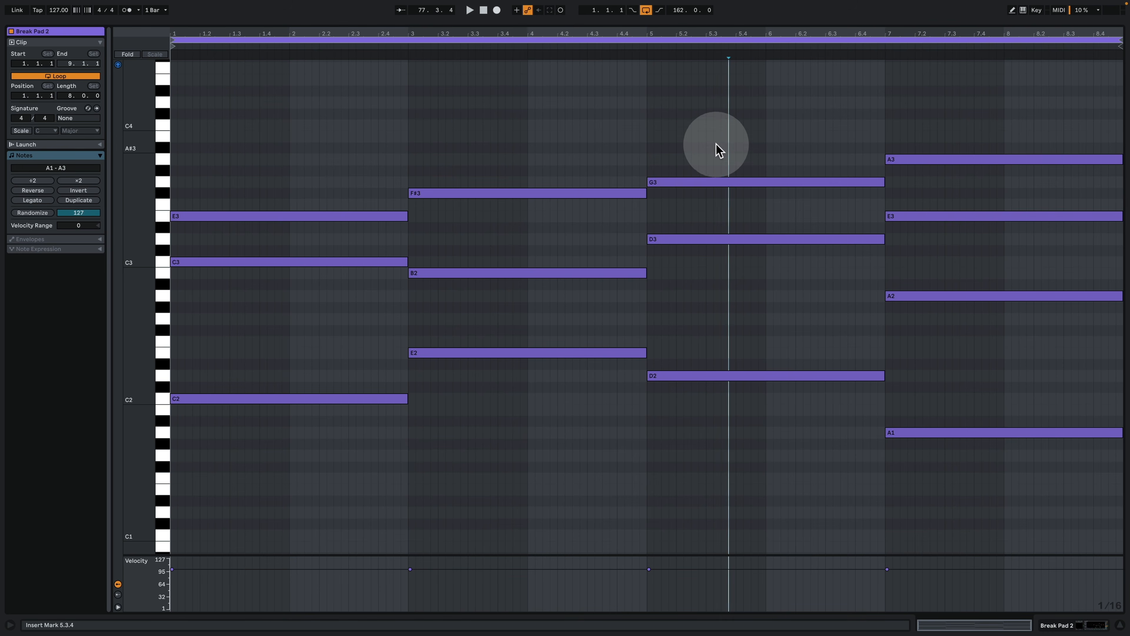
- Lower the third chord's G3 by an octave to G2 in Break Pad 2 and trace the roots C2, E2, G2 and A1
left_click_drag(717, 147, 714, 198)
key("shift+Down")
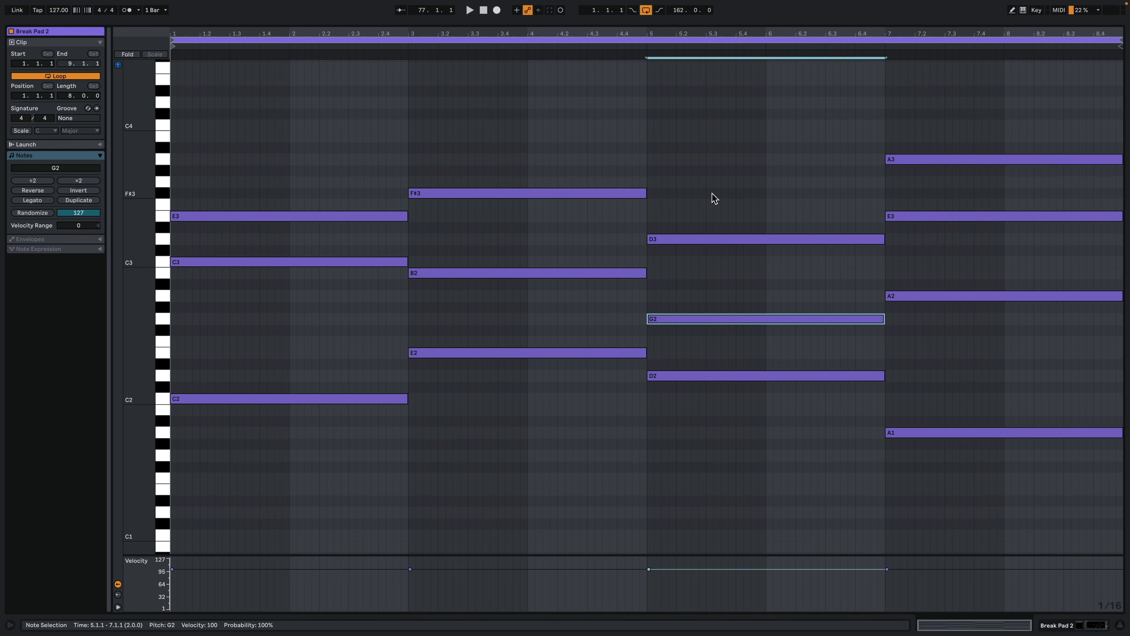
left_click(323, 399)
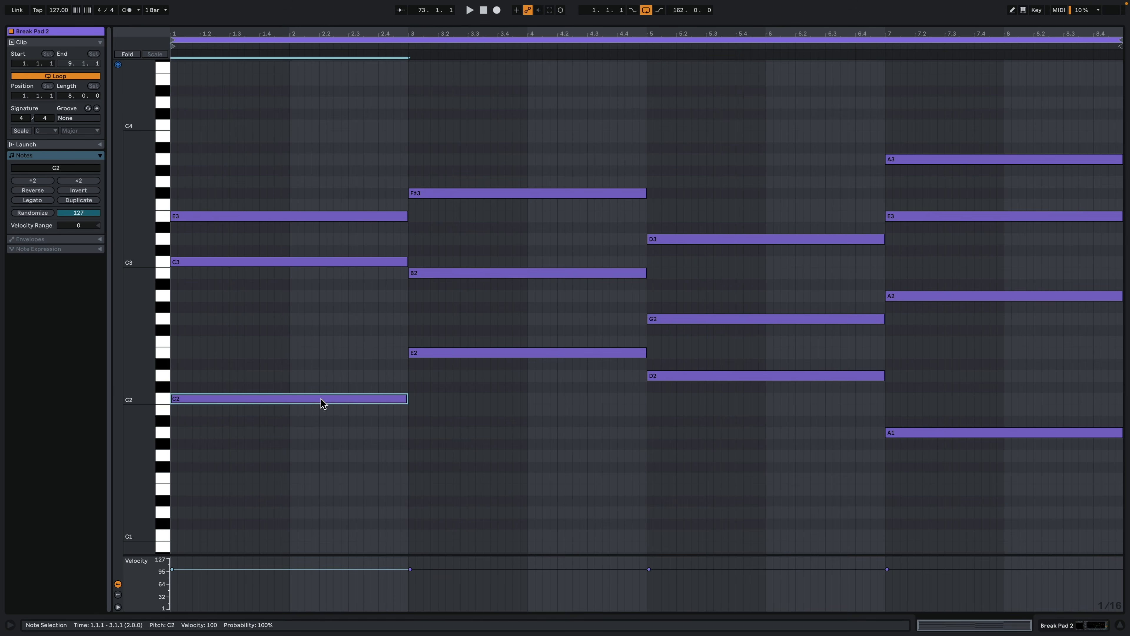
left_click(433, 354)
left_click(716, 319)
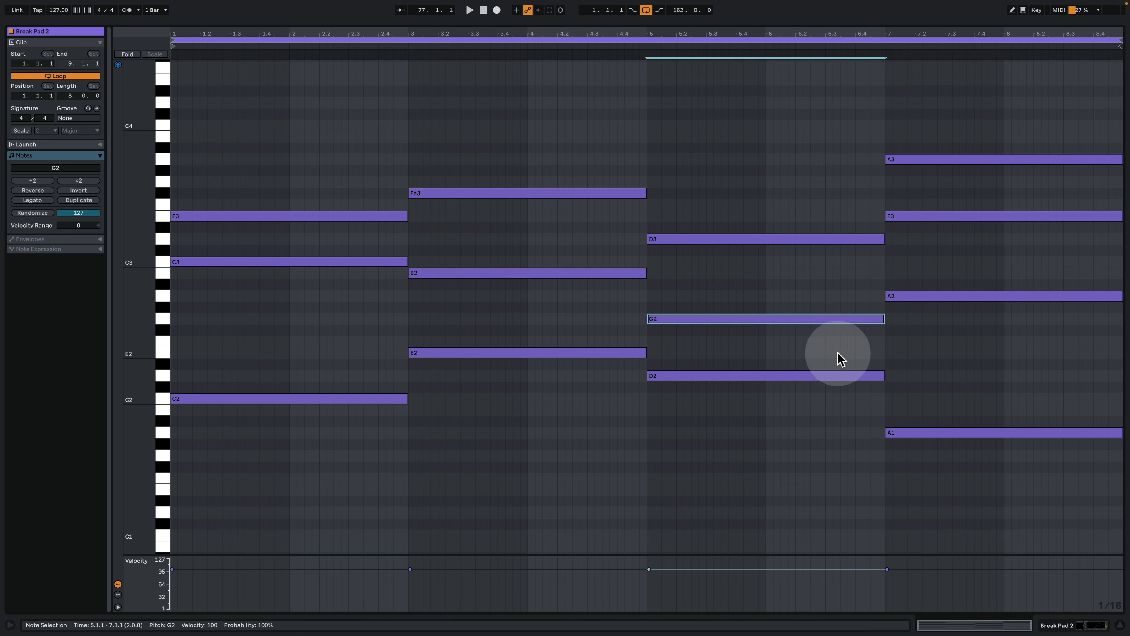
left_click(943, 433)
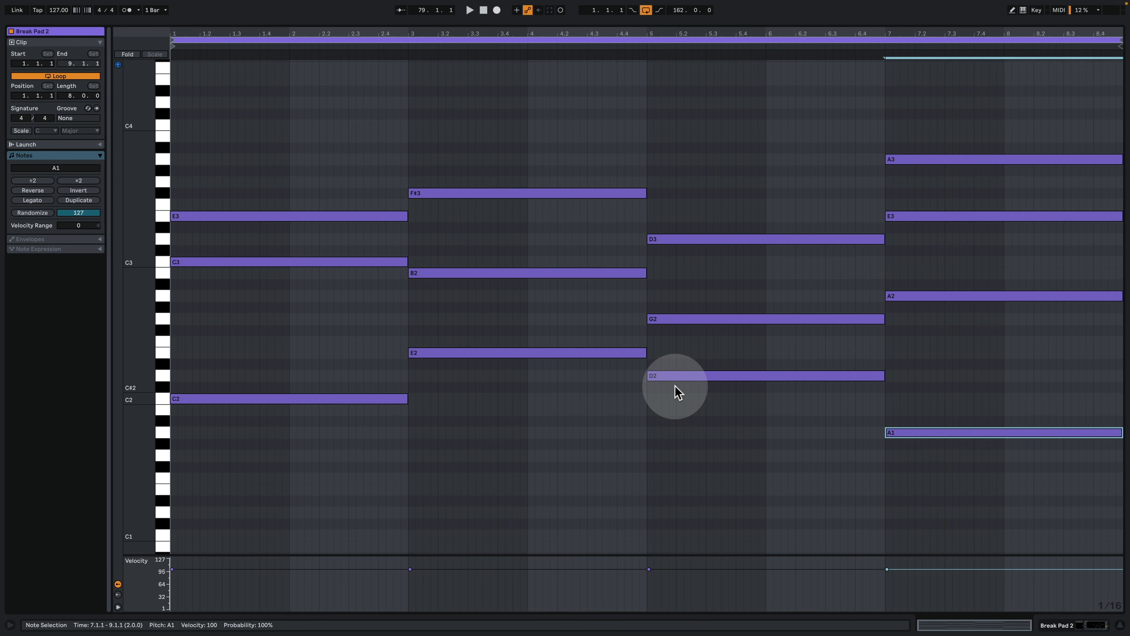
- Examine the third chord's G2 and D3 notes and raise G2 by an octave to G3
left_click_drag(690, 347, 701, 177)
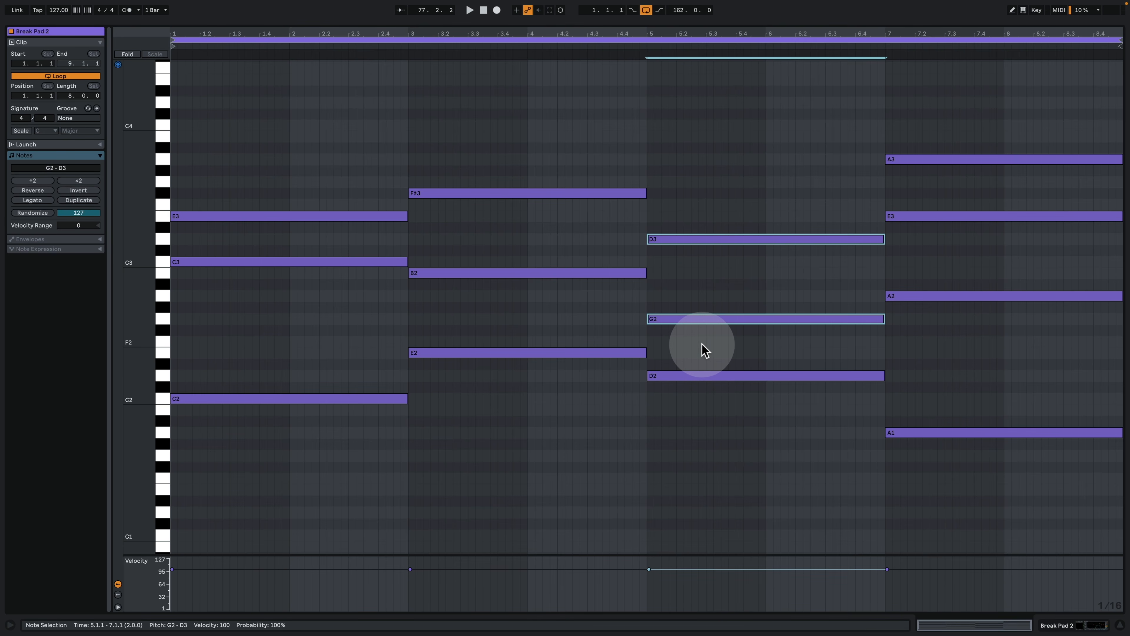
left_click_drag(694, 344, 706, 291)
key("shift+Up")
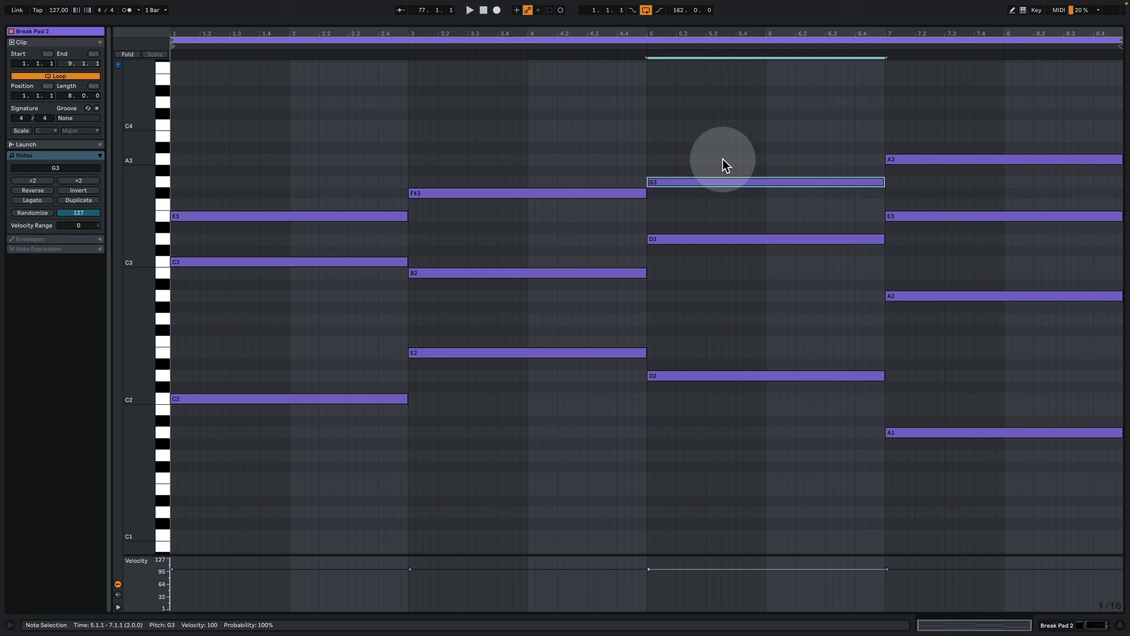
left_click_drag(285, 146, 775, 508)
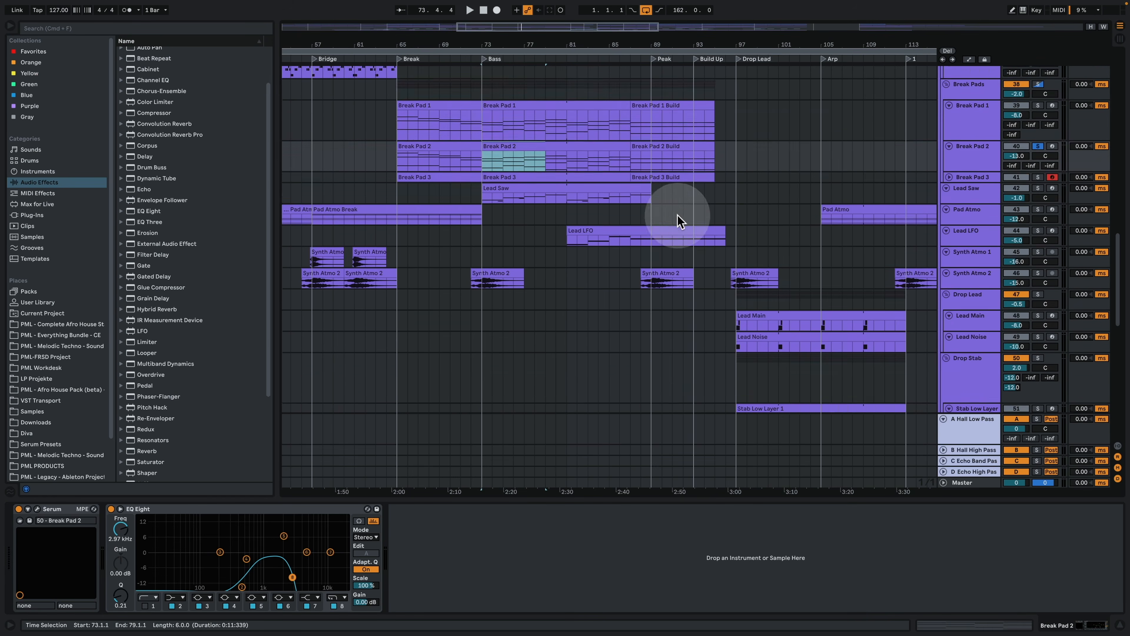
- Unfold the Reese group in the arrangement and open the Reese 1 Build clip to examine its bass notes
scroll(668, 277, "up", 5)
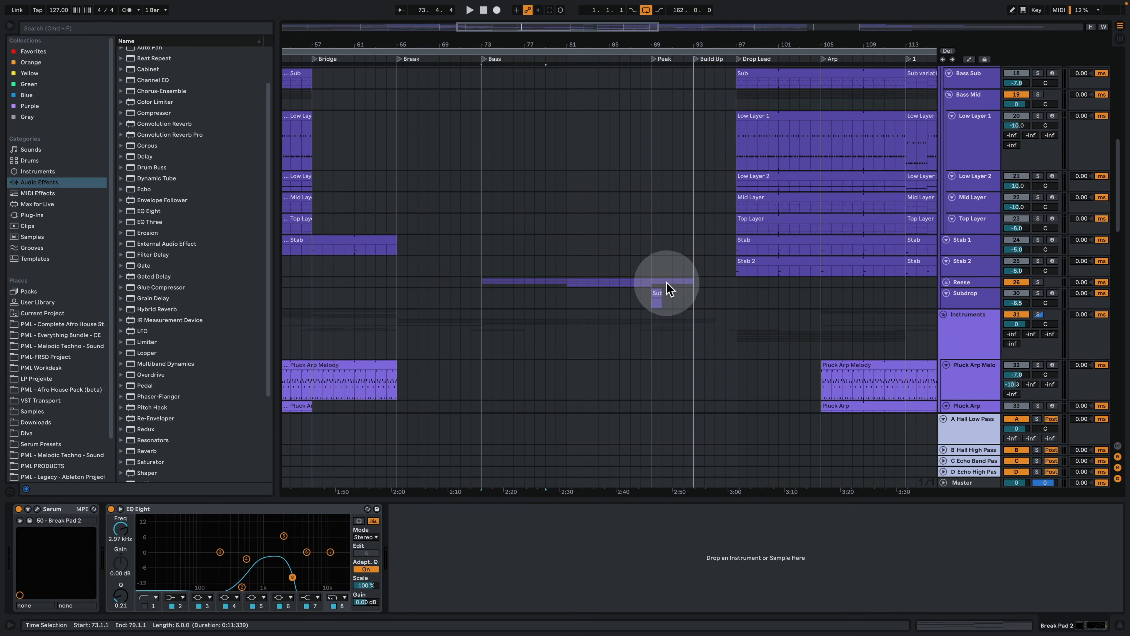
scroll(668, 288, "up", 2)
left_click(947, 314)
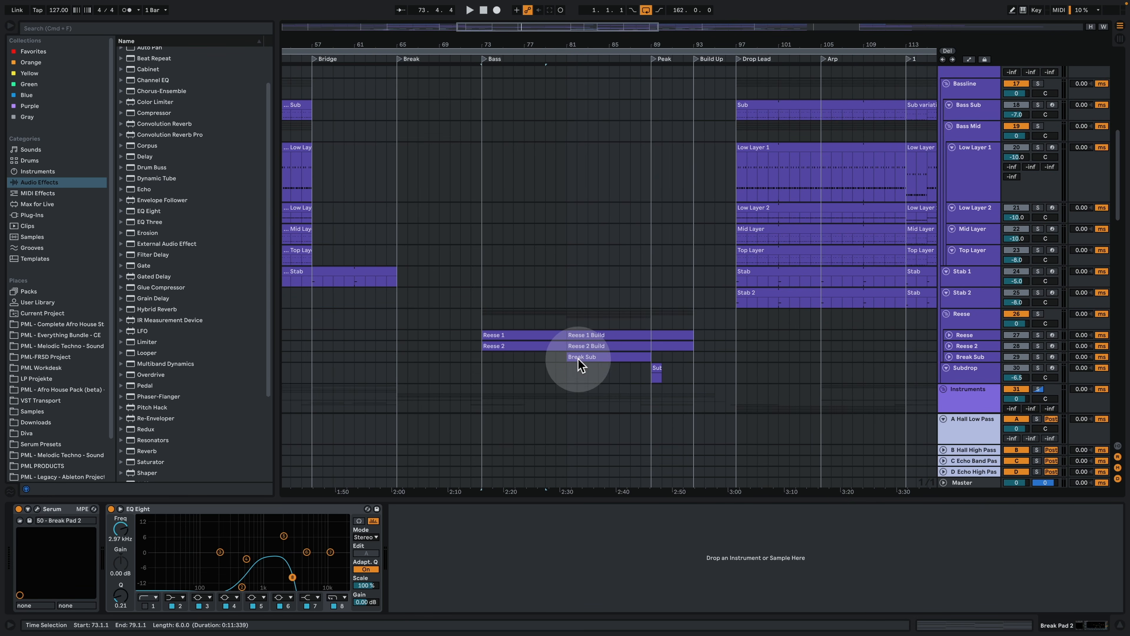
double_click(507, 336)
left_click(486, 321)
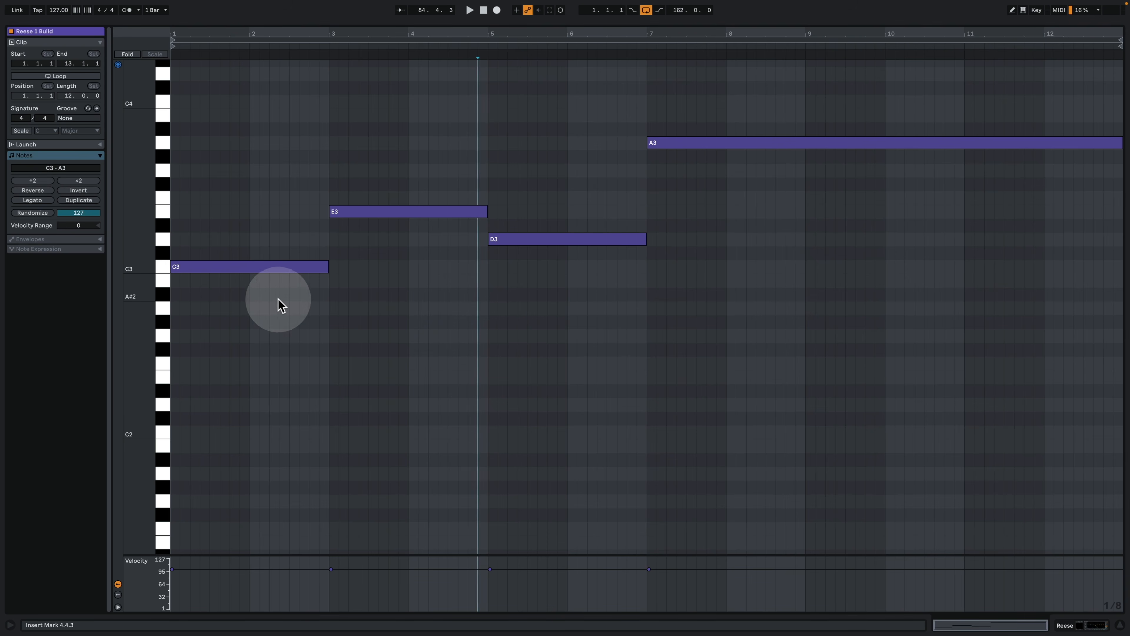
left_click_drag(279, 314, 238, 179)
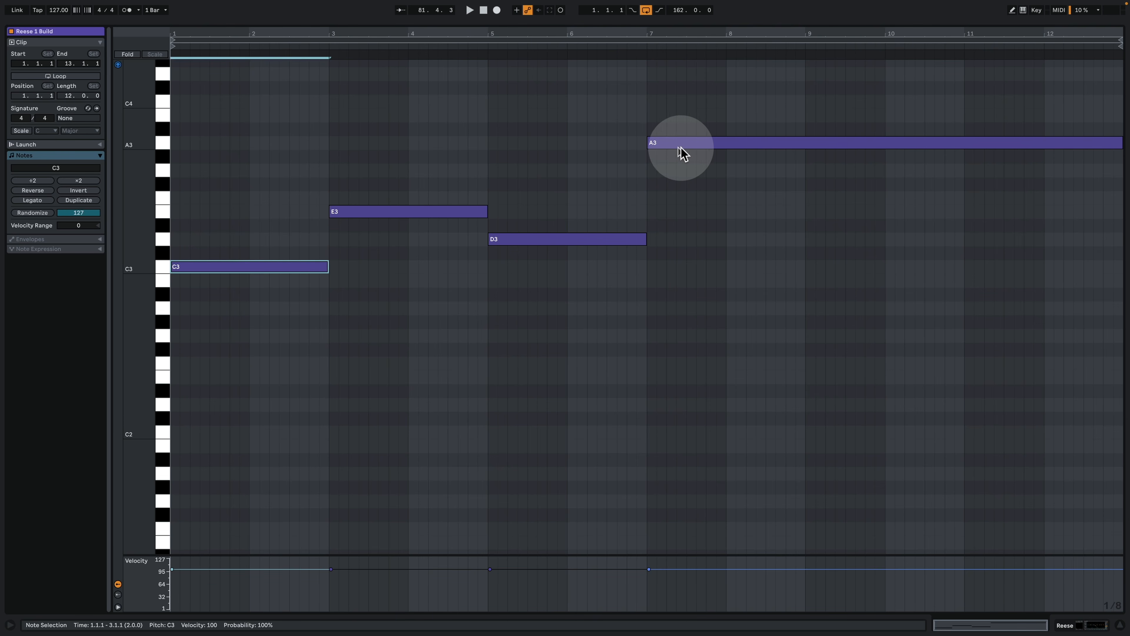
- Play the soloed Reese group in the arrangement, turn off its solo and replay the full break from bar 81
left_click(1070, 624)
scroll(688, 246, "up", 4)
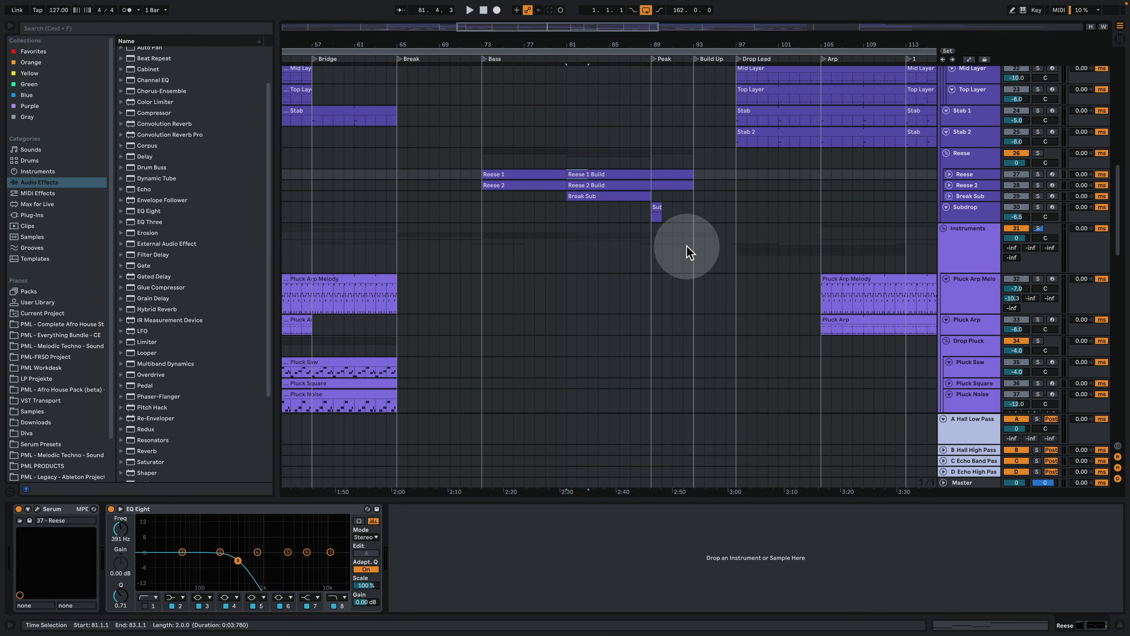
left_click(600, 159)
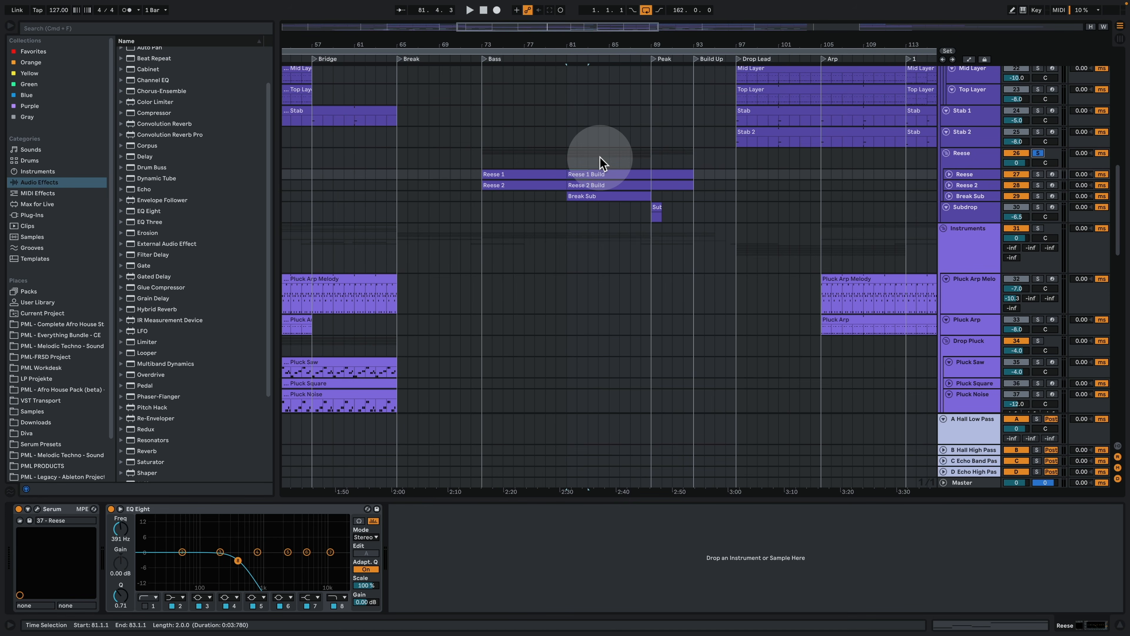
key("space")
left_click(1038, 153)
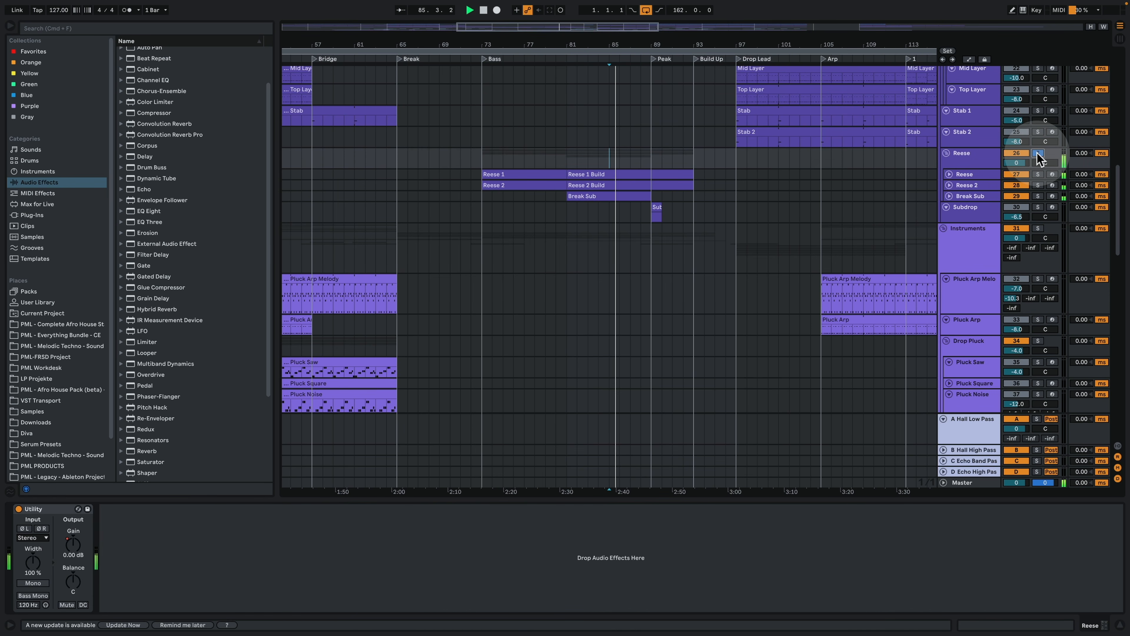
left_click(580, 167)
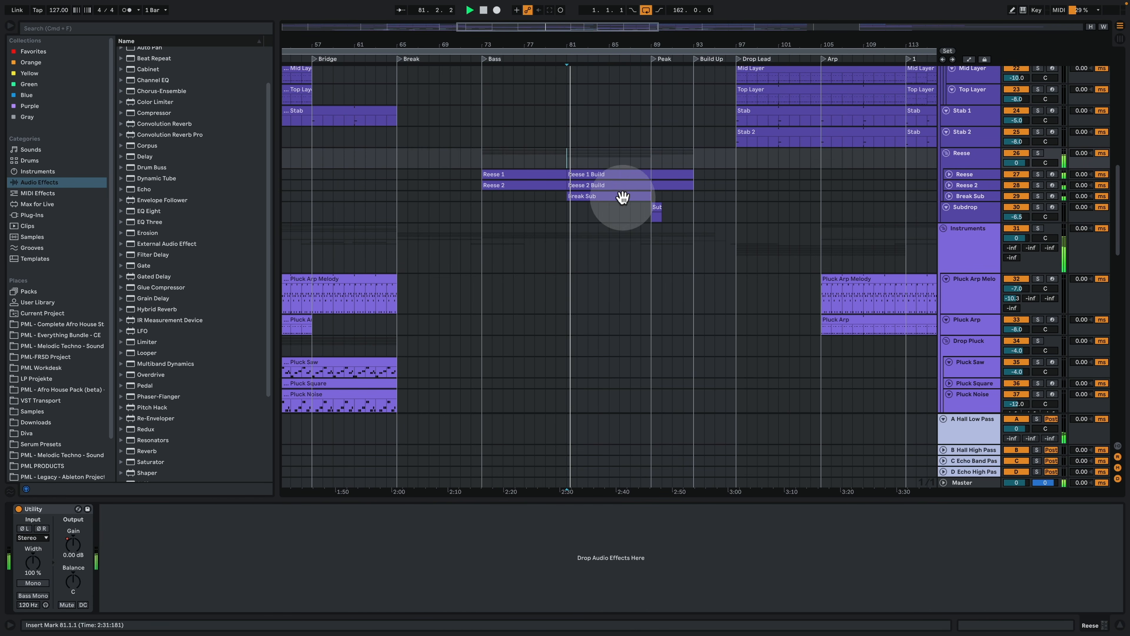
scroll(601, 269, "down", 10)
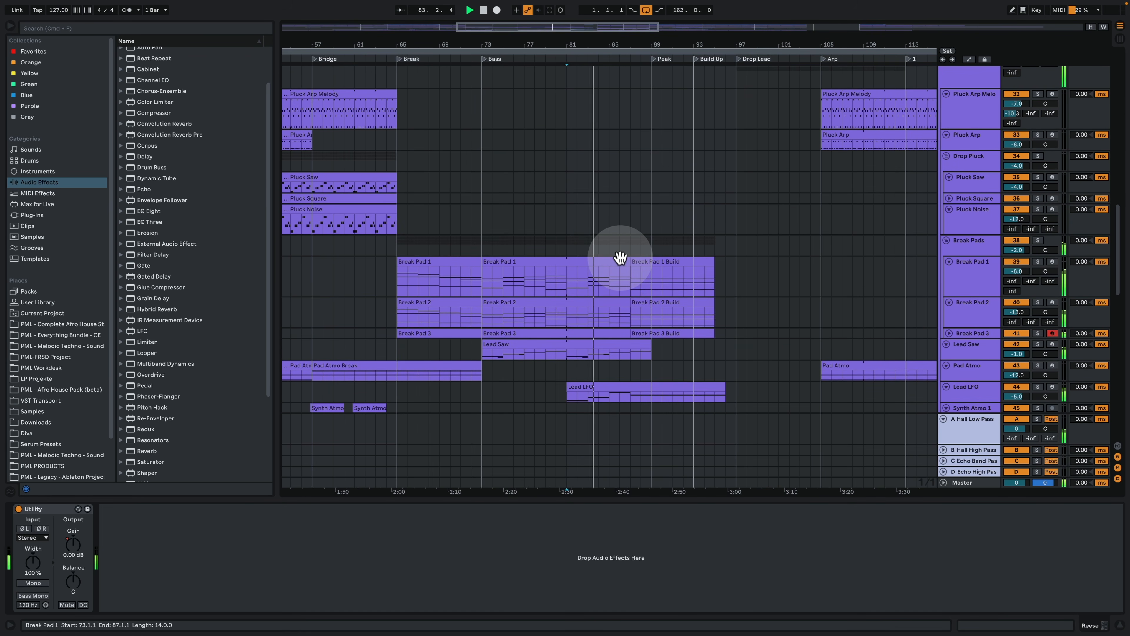
- Open the Break Pad 1 clip to follow its chords during playback and return to the arrangement
double_click(620, 258)
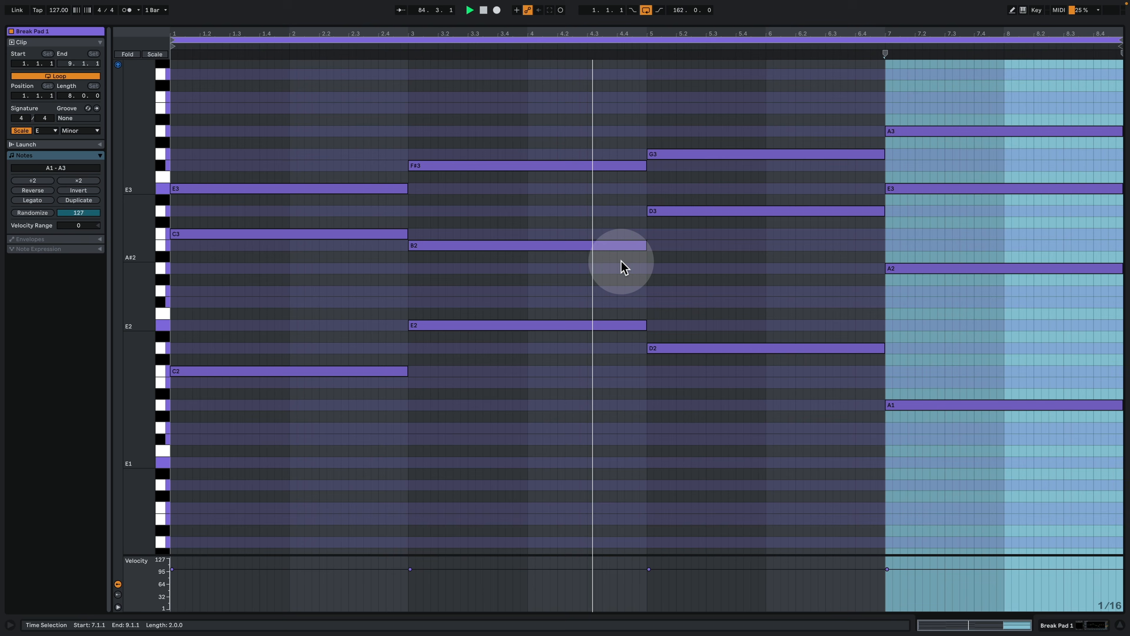
left_click(694, 267)
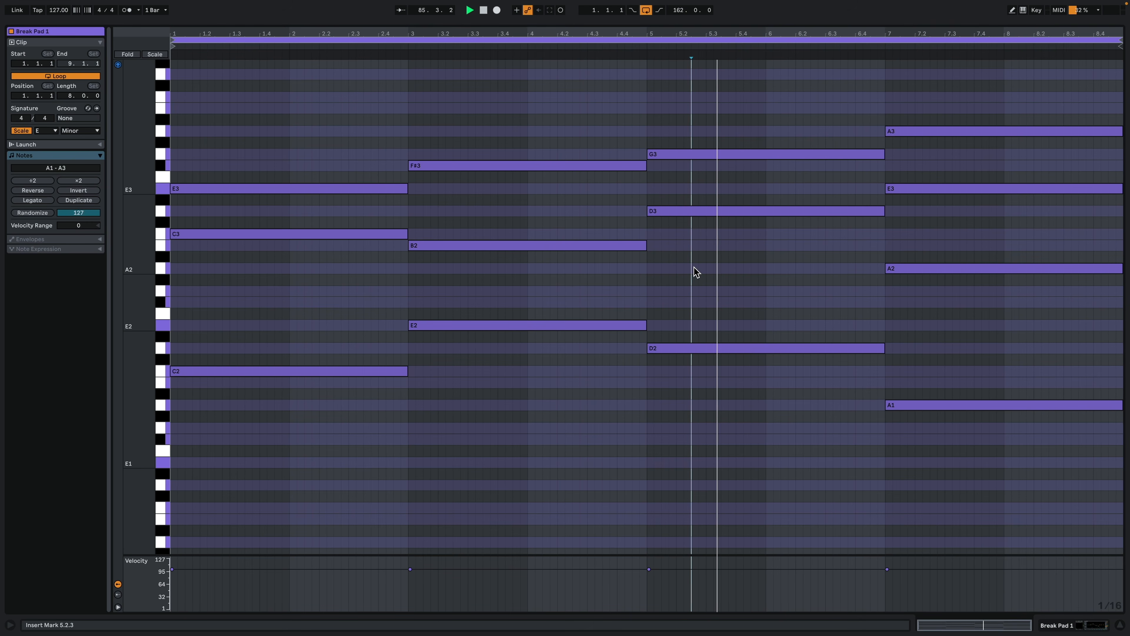
left_click(696, 263)
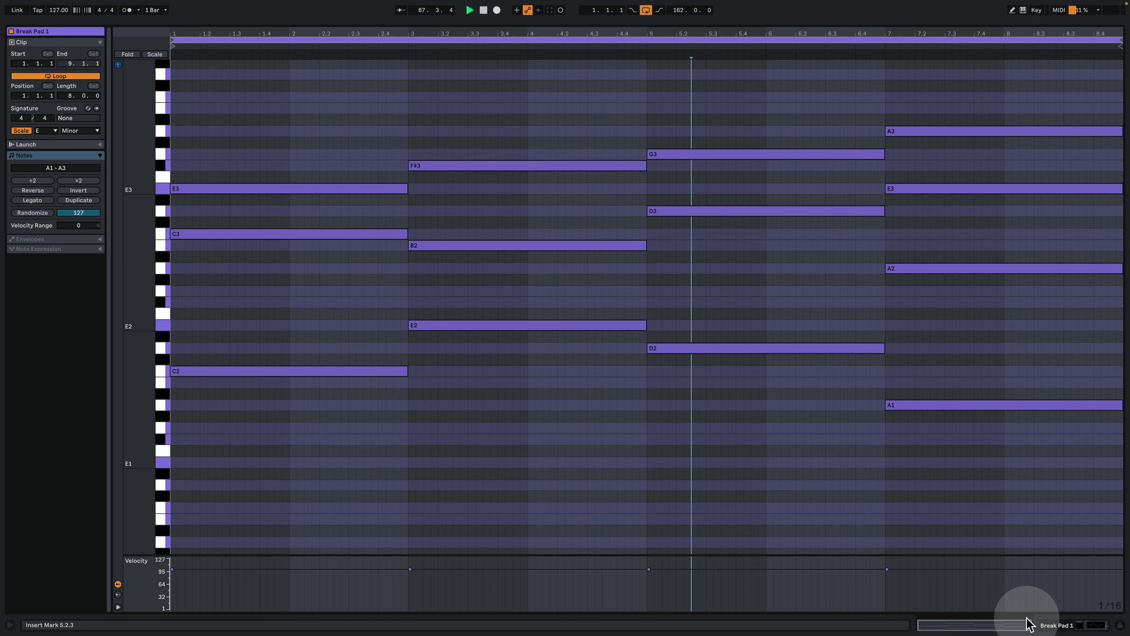
left_click(1063, 624)
left_click(605, 155)
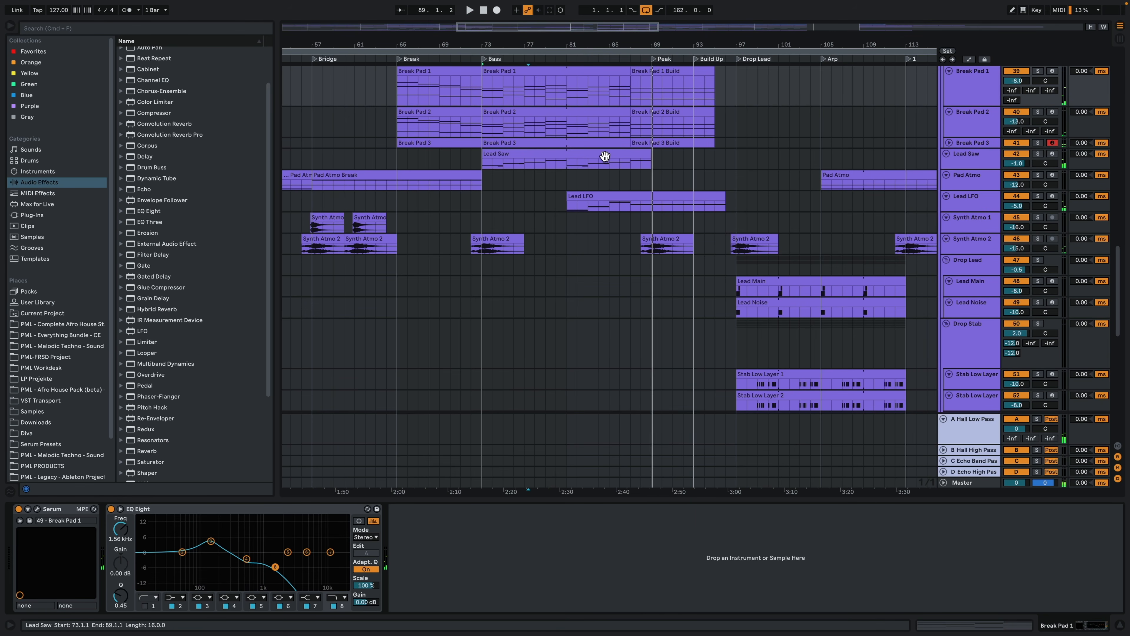
left_click(563, 145)
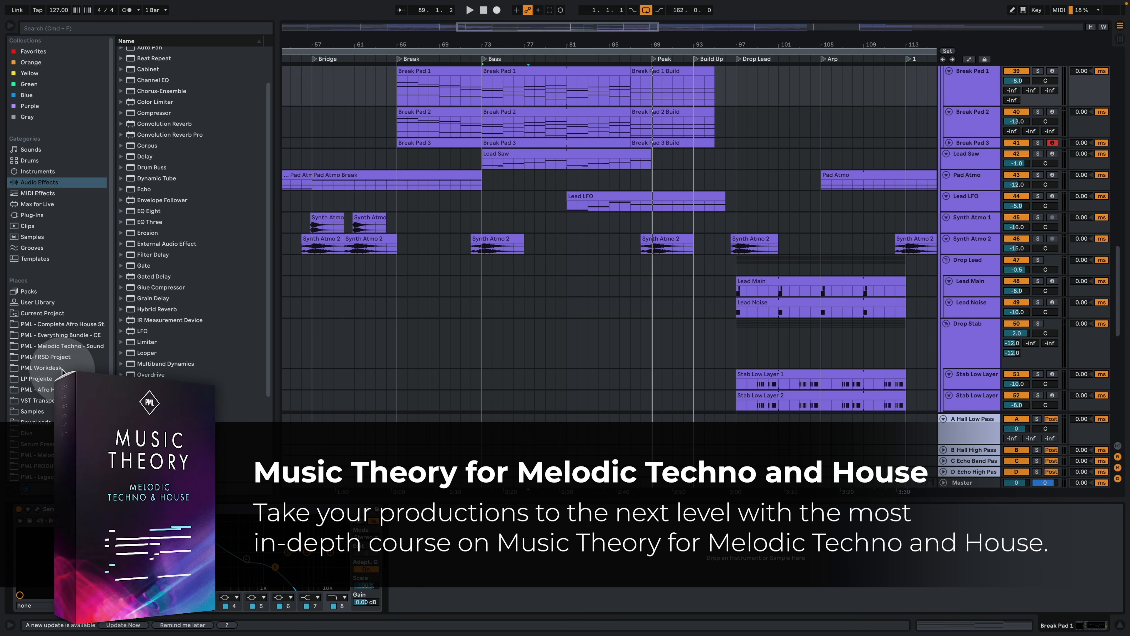
- Show the PML - Melodic Techno sound pack folder's contents, hide the device view and fit the whole track in the arrangement
left_click(61, 348)
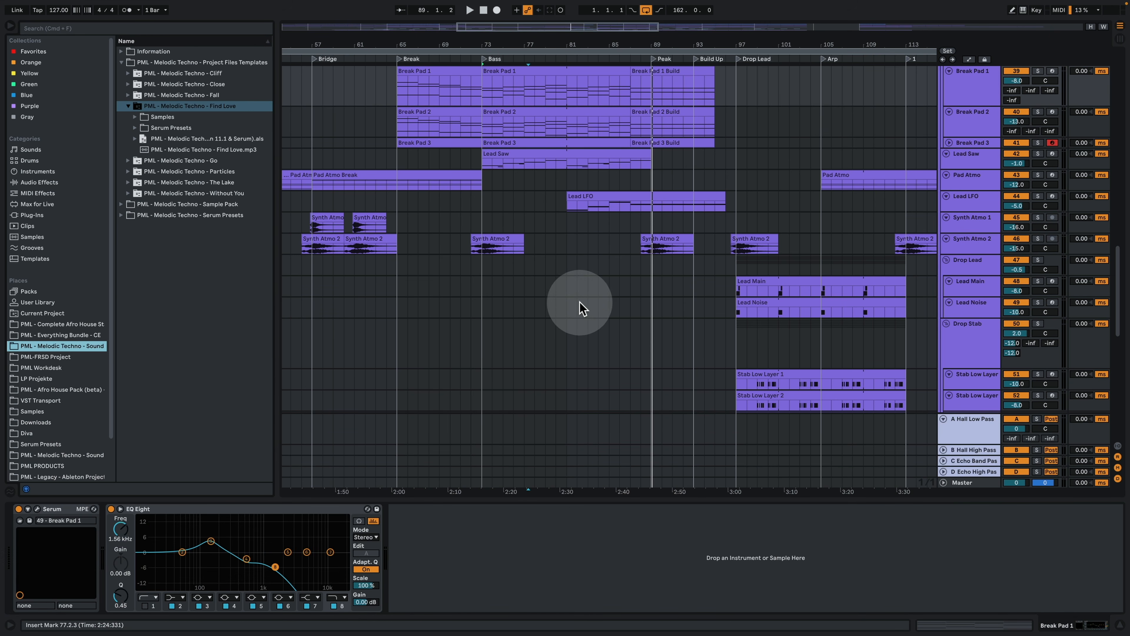
scroll(581, 307, "up", 3)
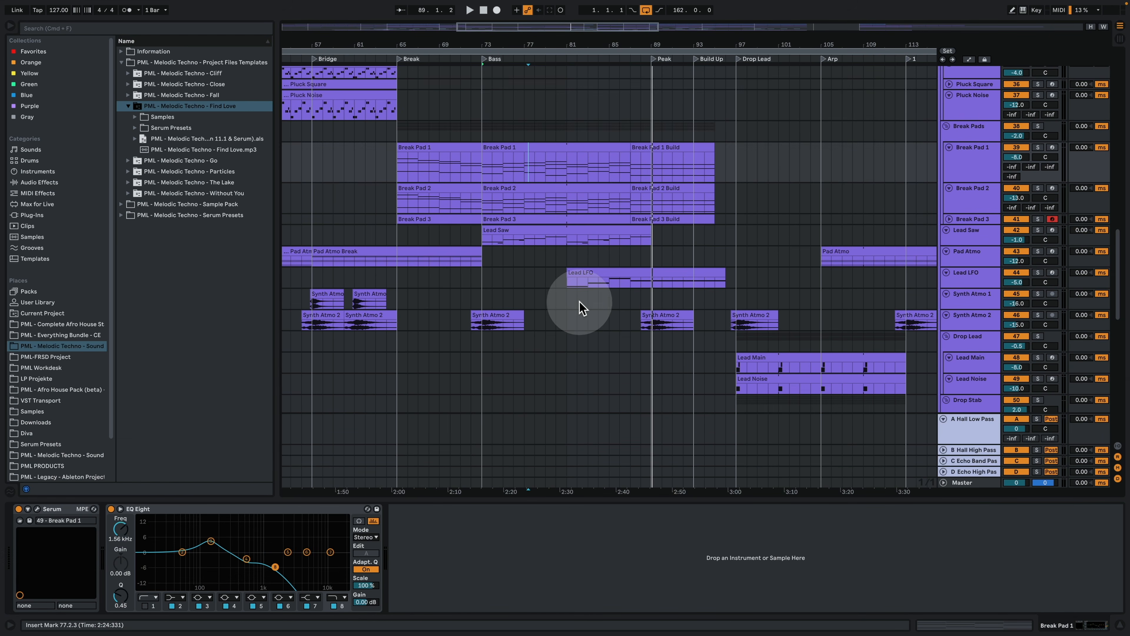
left_click(1123, 625)
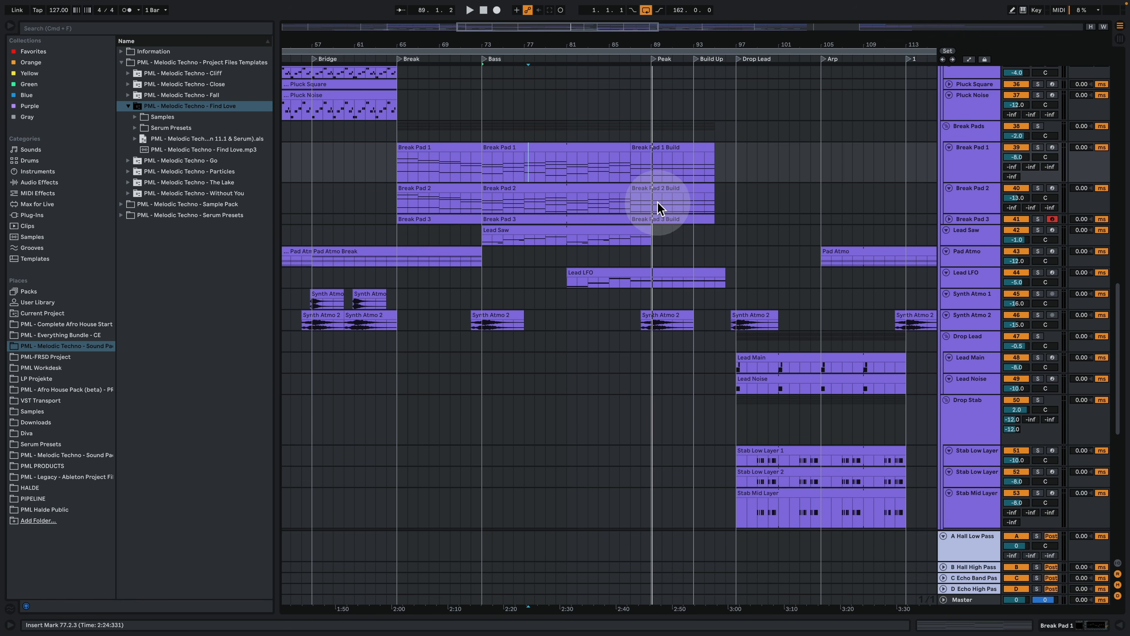
left_click_drag(561, 42, 526, 4)
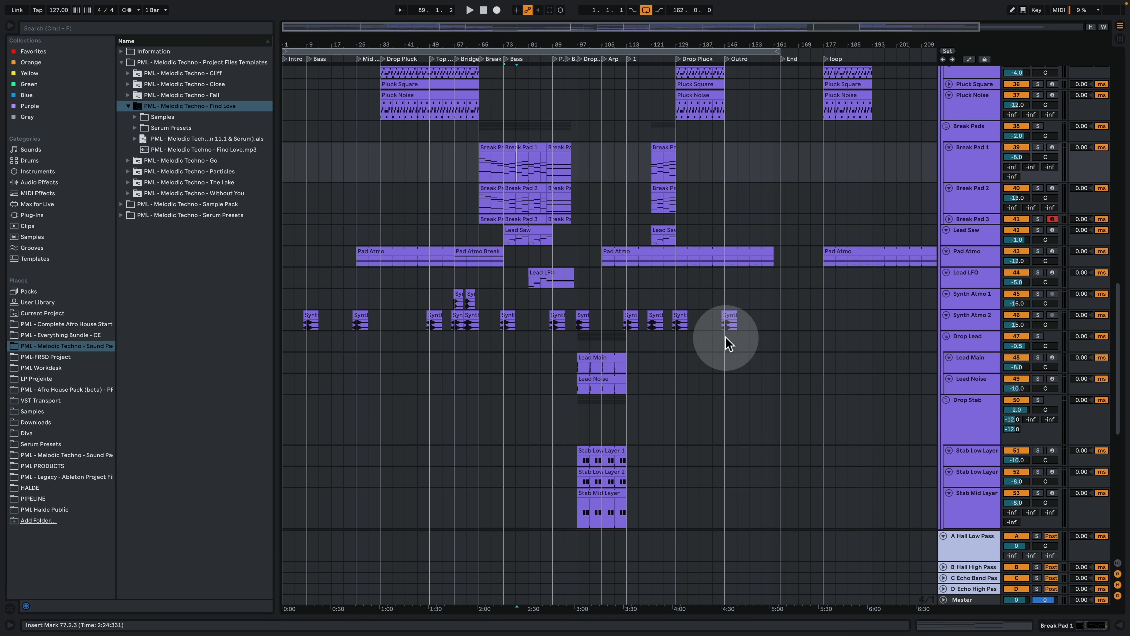
- Solo the Drums group and play it from the loop marker at bar 177
scroll(790, 416, "up", 15)
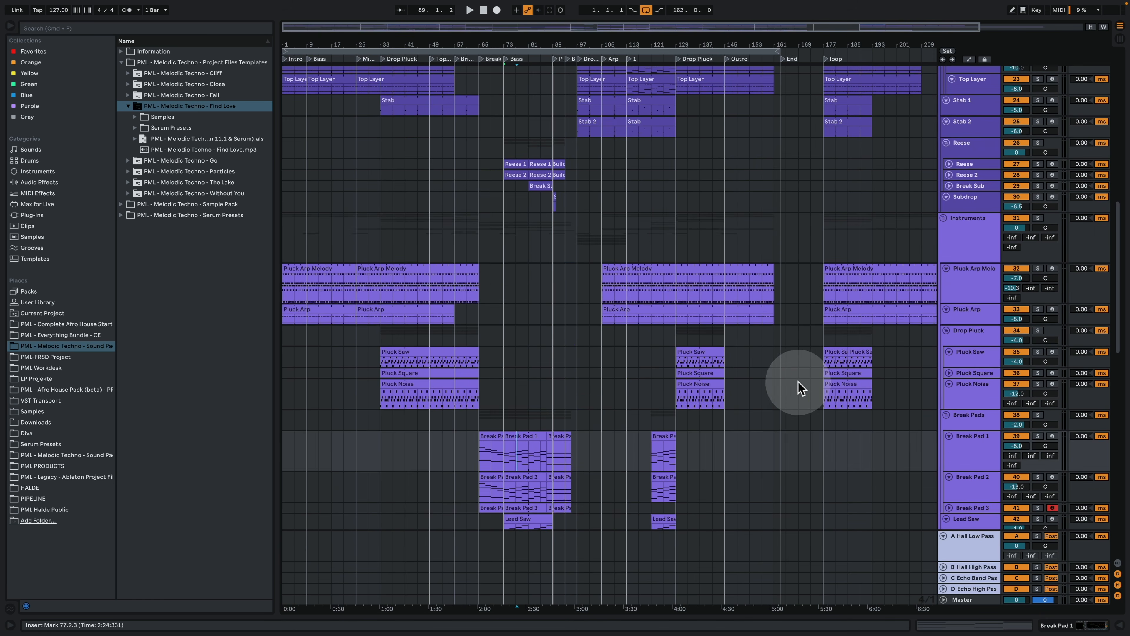
scroll(823, 401, "up", 4)
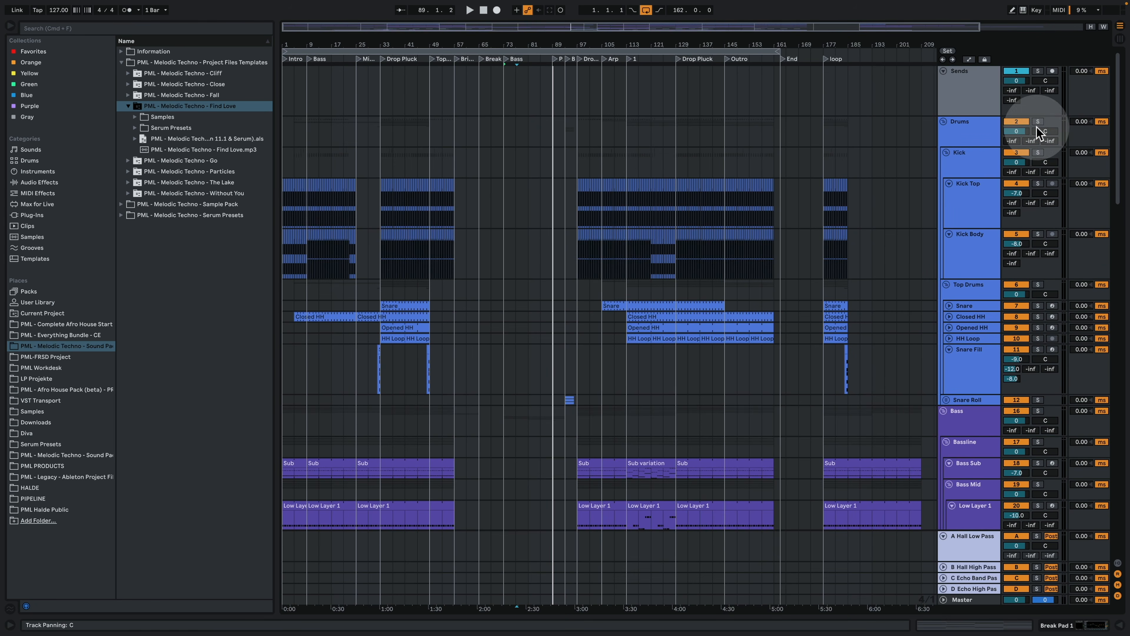
left_click(827, 134)
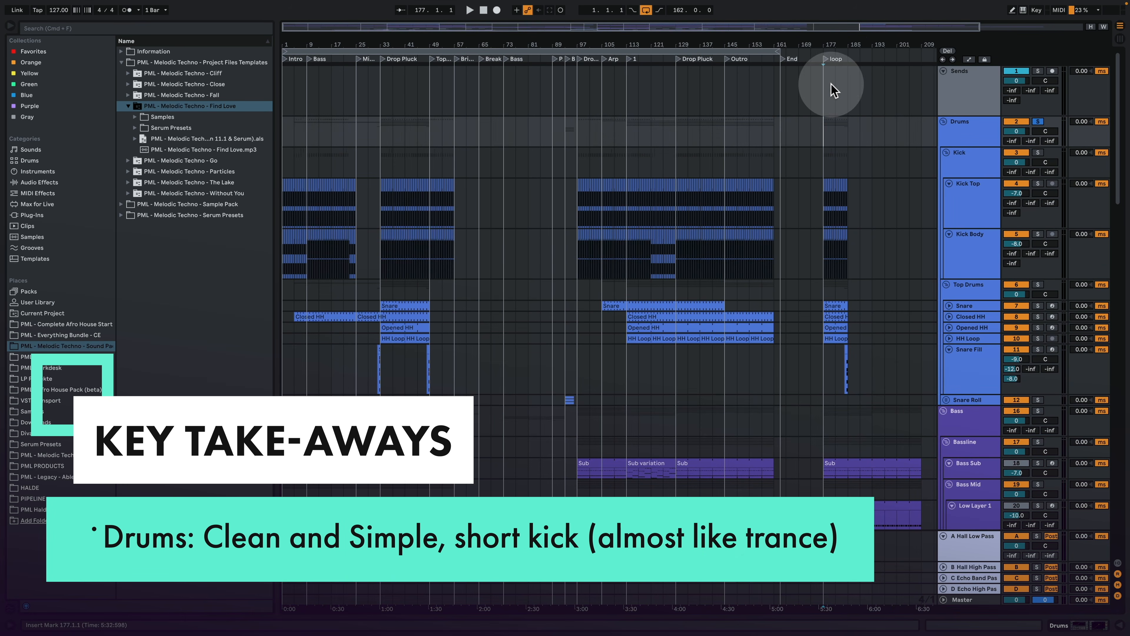
left_click_drag(836, 46, 682, 64)
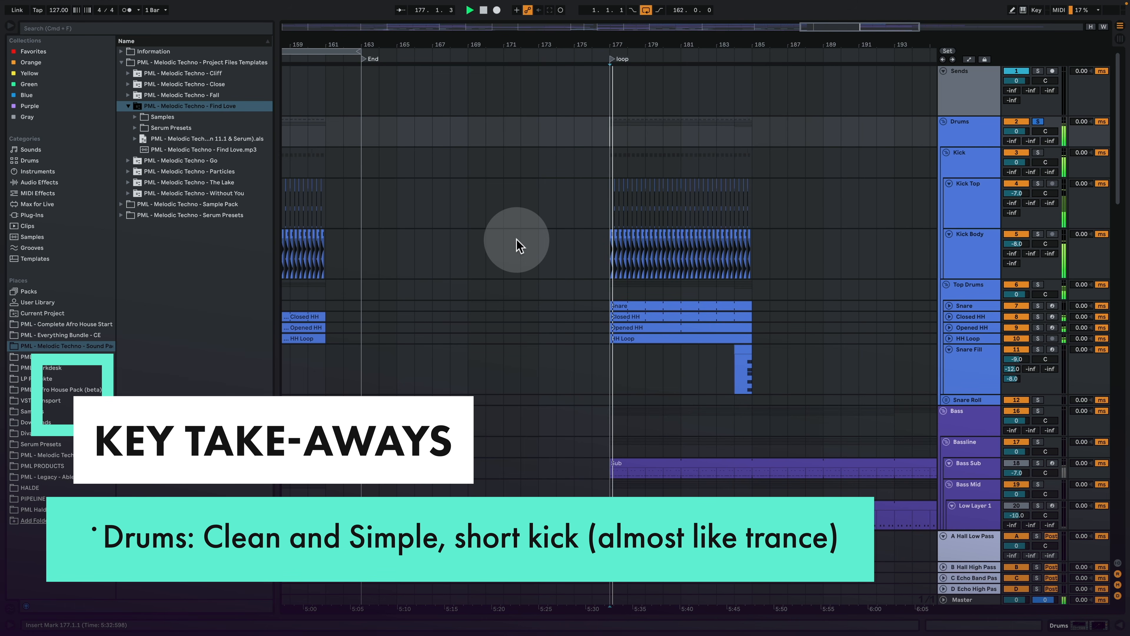
key("space")
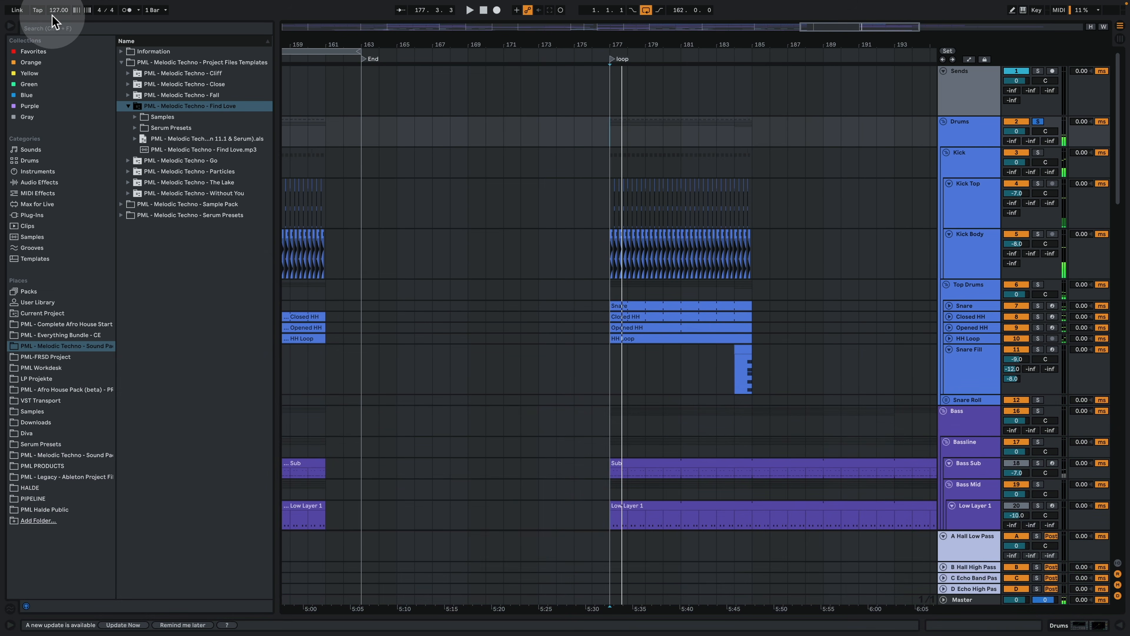
key("space")
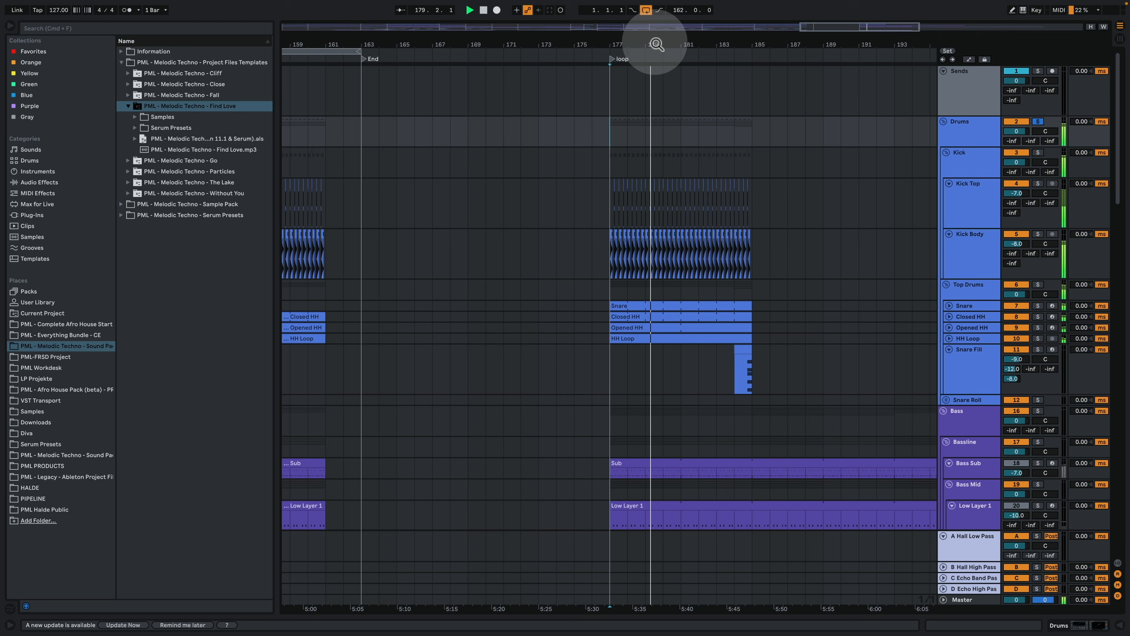
left_click_drag(651, 43, 595, 76)
key("space")
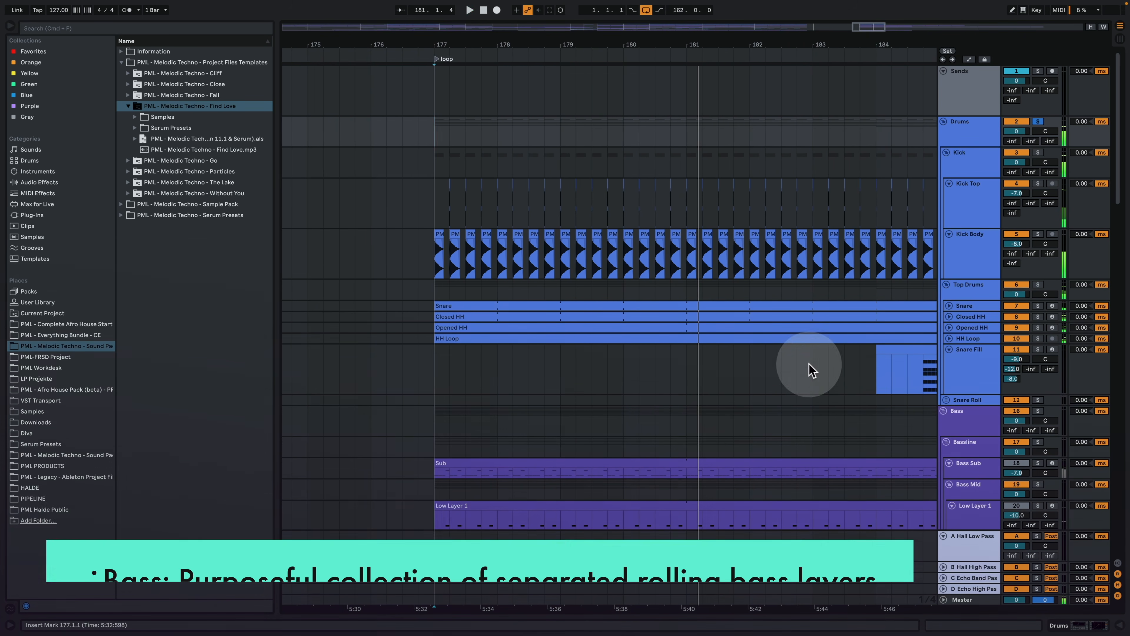
- Solo the Bass group, narrow the solo to the Bass Sub track and play it from bar 177
scroll(1023, 379, "down", 3)
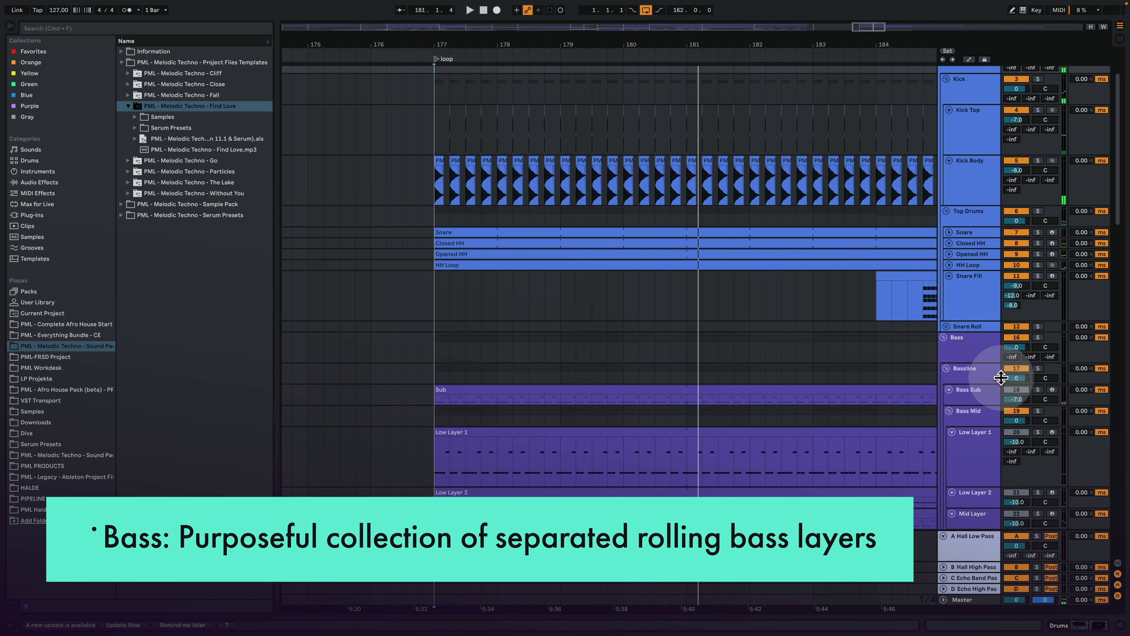
left_click(1038, 337)
scroll(941, 382, "down", 5)
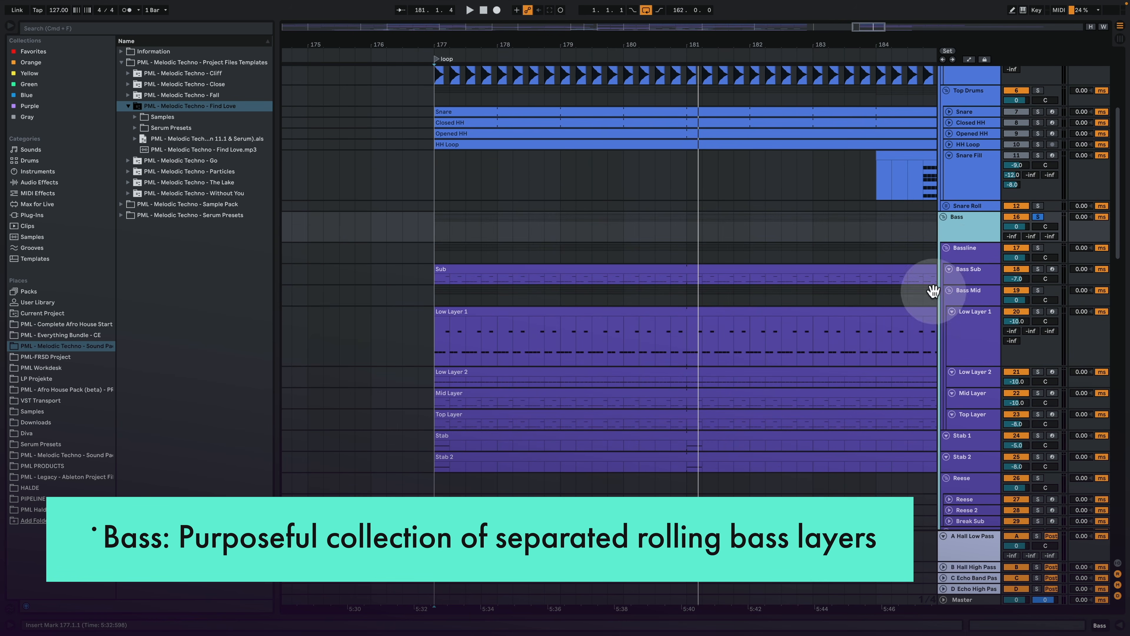
left_click(962, 264)
left_click(1039, 269)
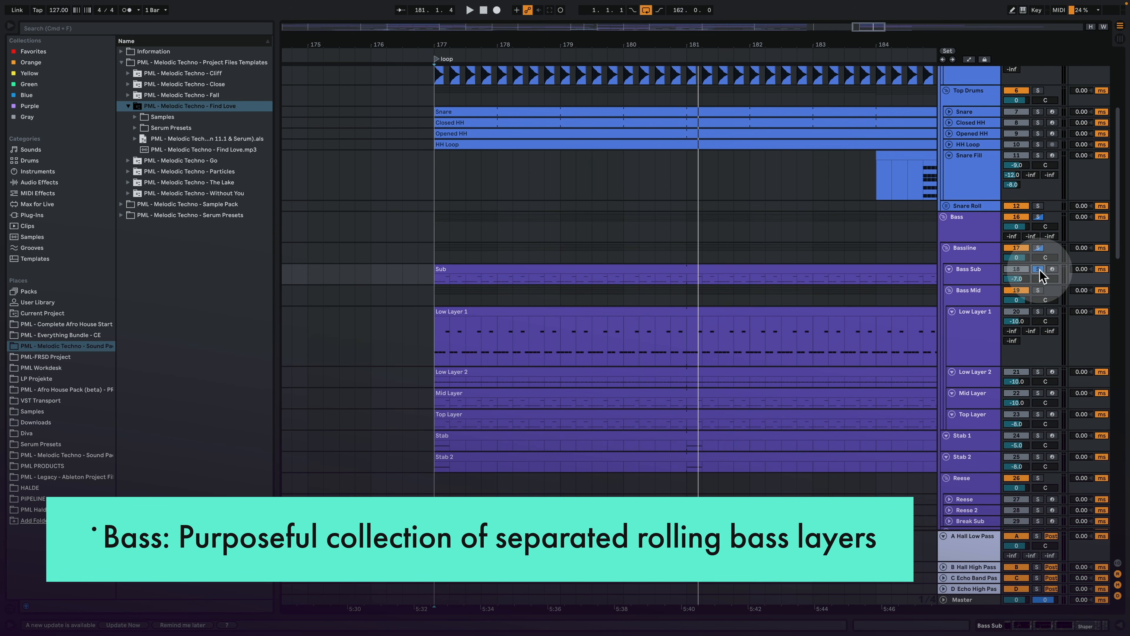
key("space")
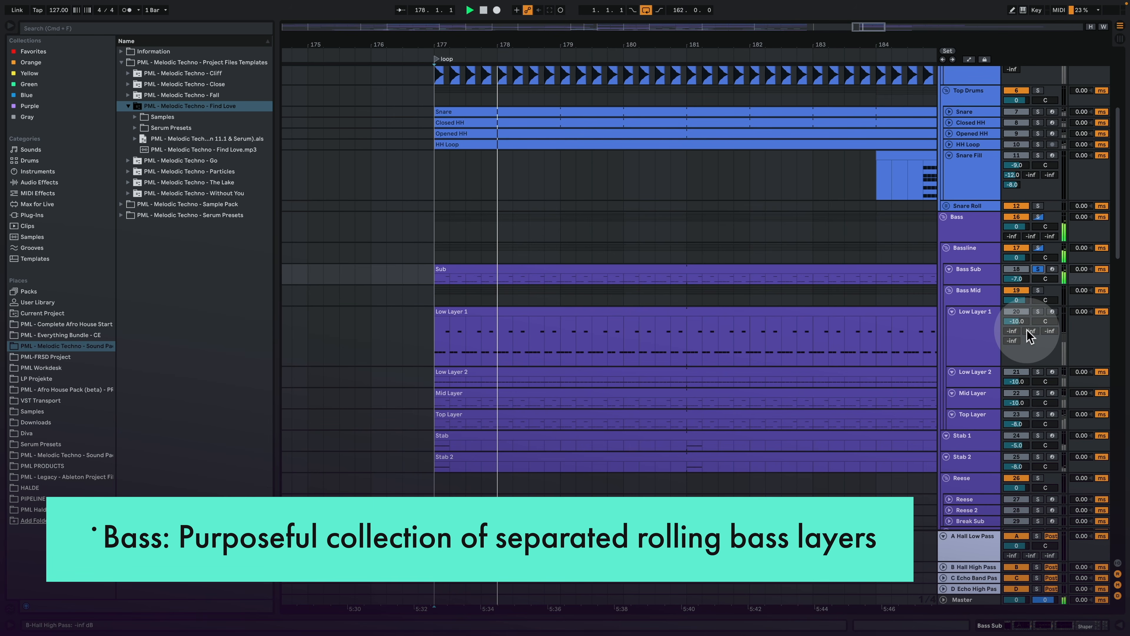
left_click(428, 325)
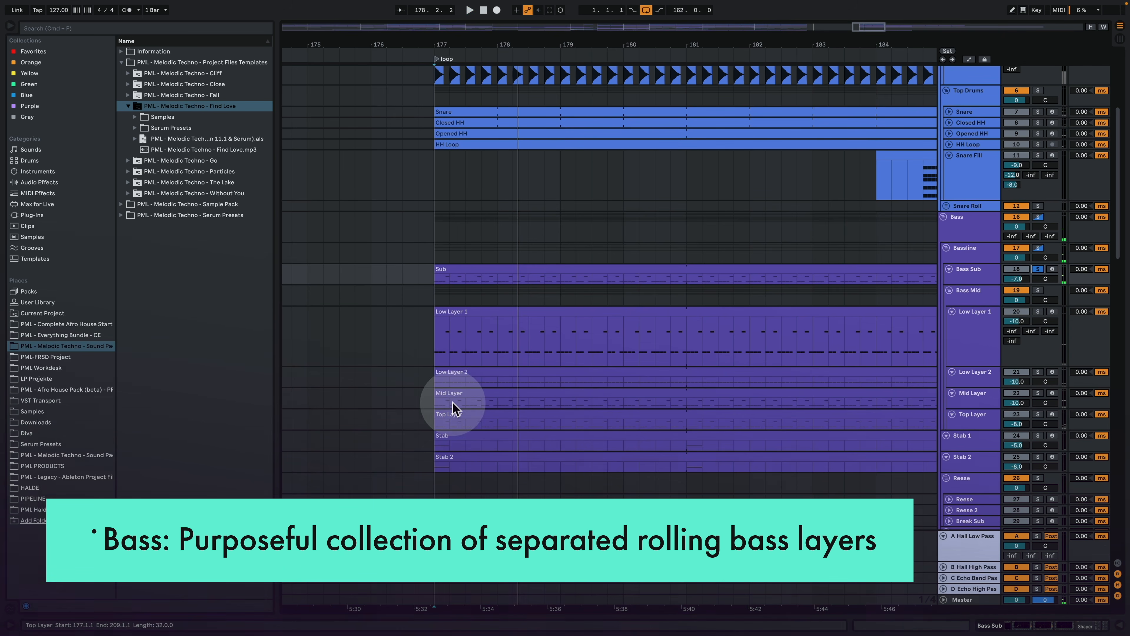
key("space")
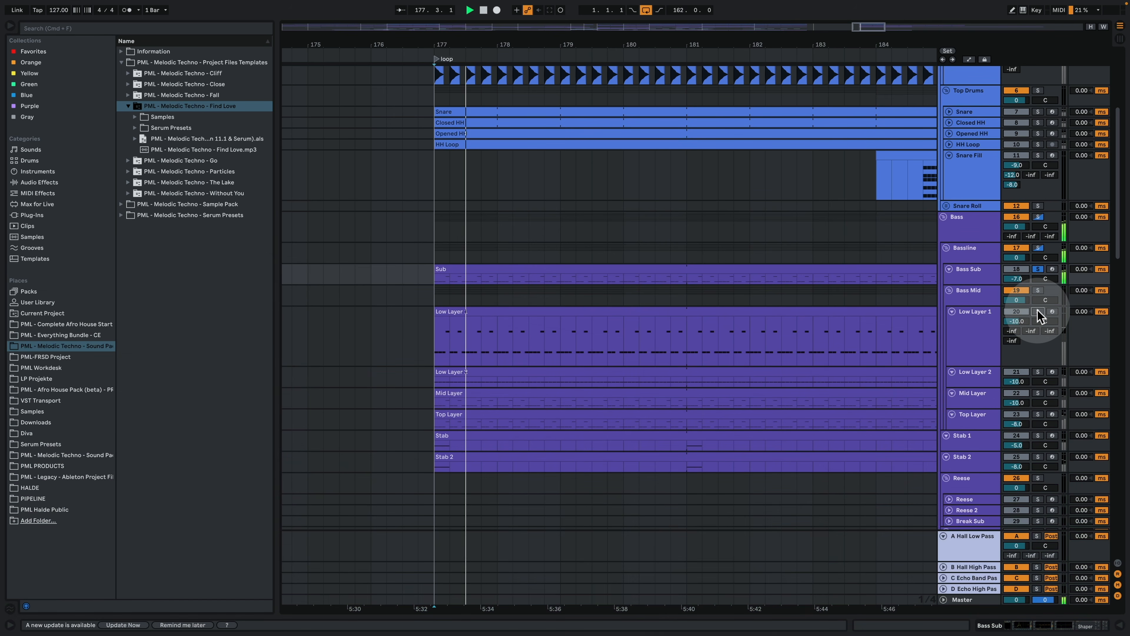
- Add Low Layer 1, Low Layer 2, Mid Layer and Top Layer to the solo one by one during playback
left_click(1038, 311)
left_click(1039, 372)
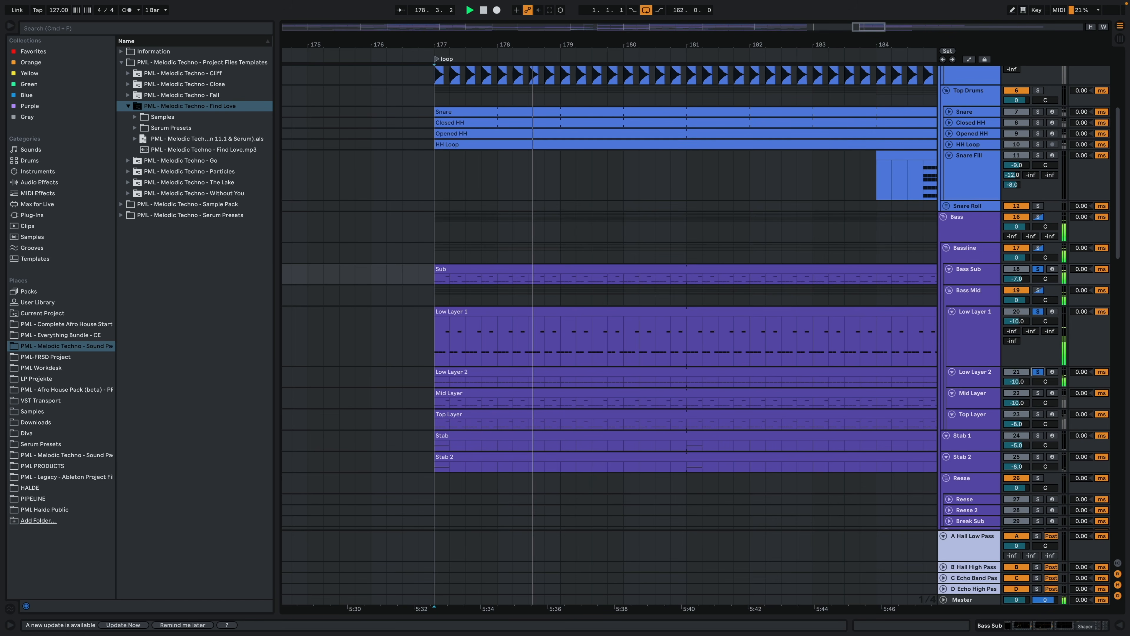
left_click(1038, 392)
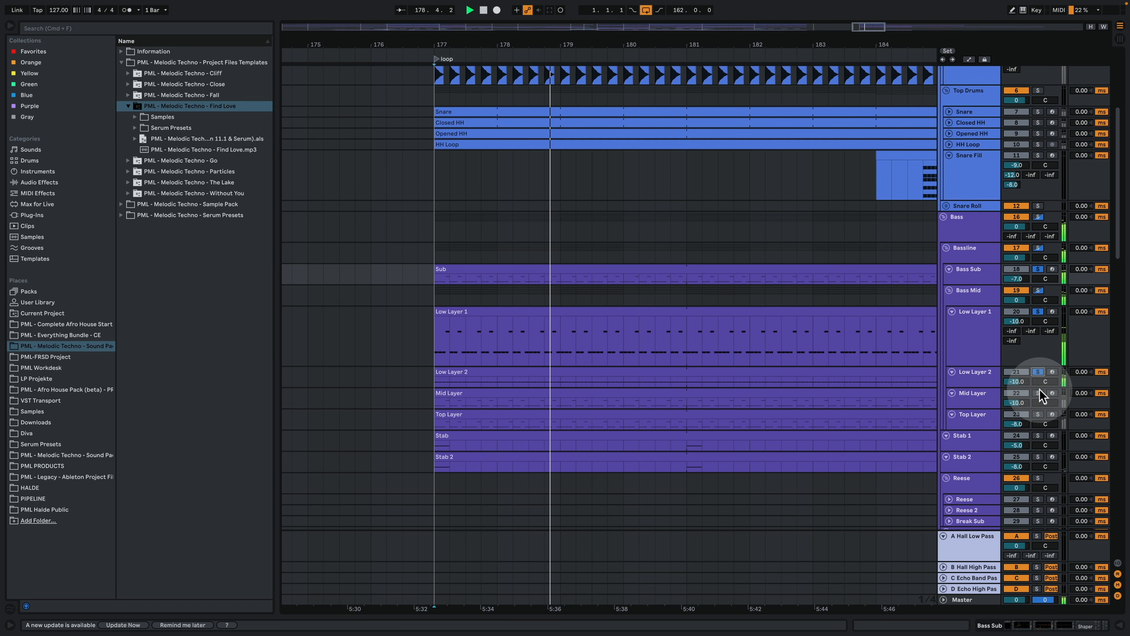
left_click(1039, 414)
left_click_drag(674, 44, 595, 48)
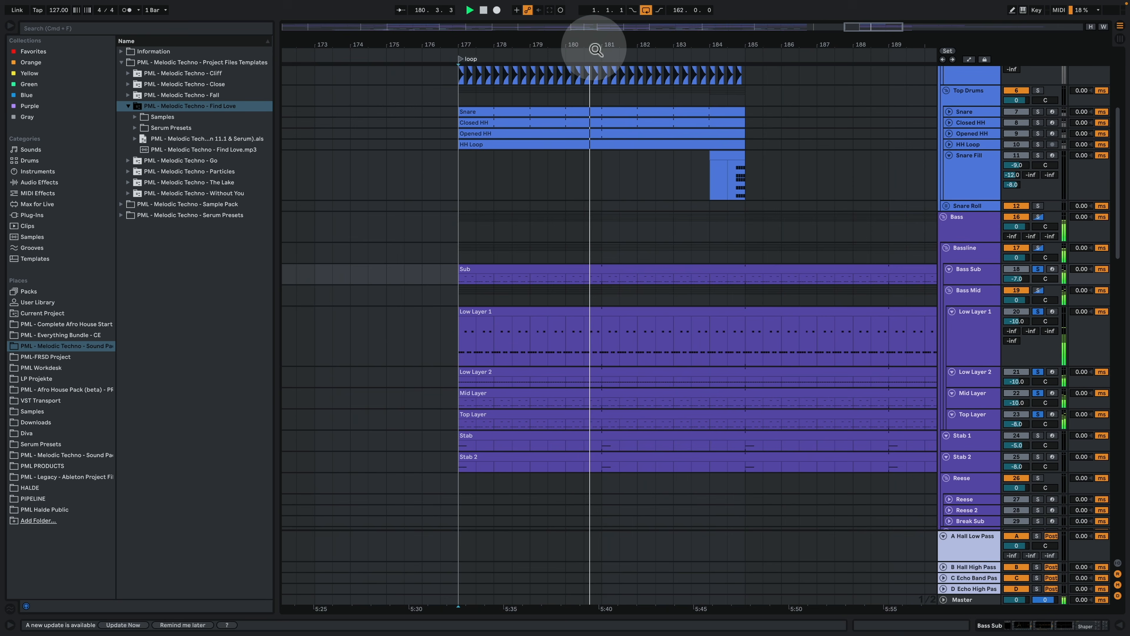
- Add the Pluck Arp track to the soloed bass layers and play them together from bar 177
scroll(685, 392, "down", 3)
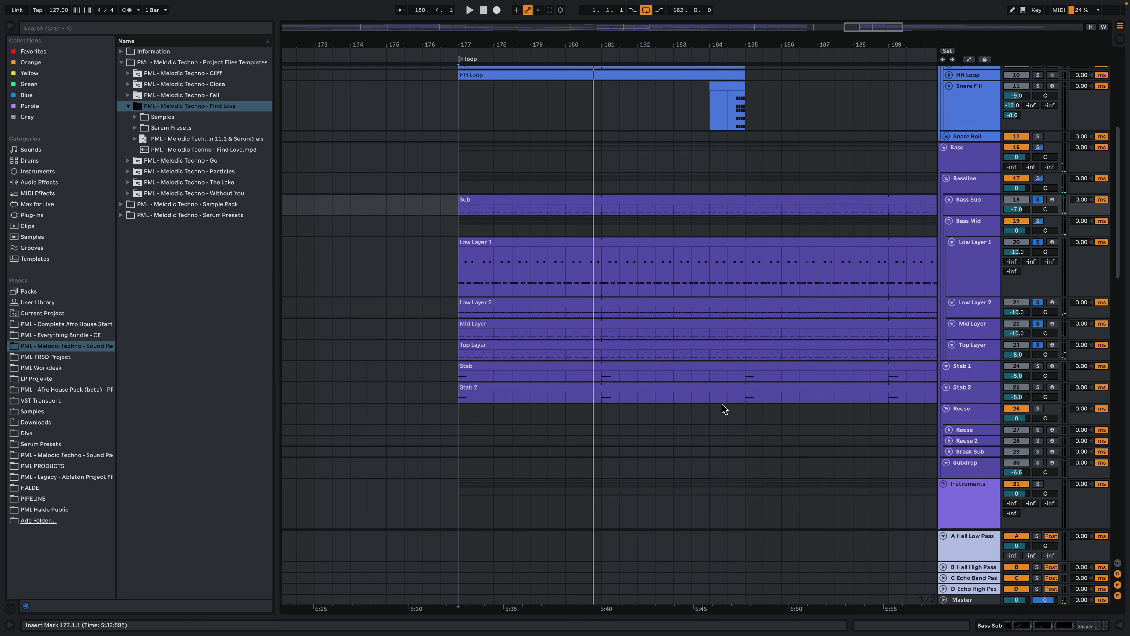
scroll(725, 383, "down", 4)
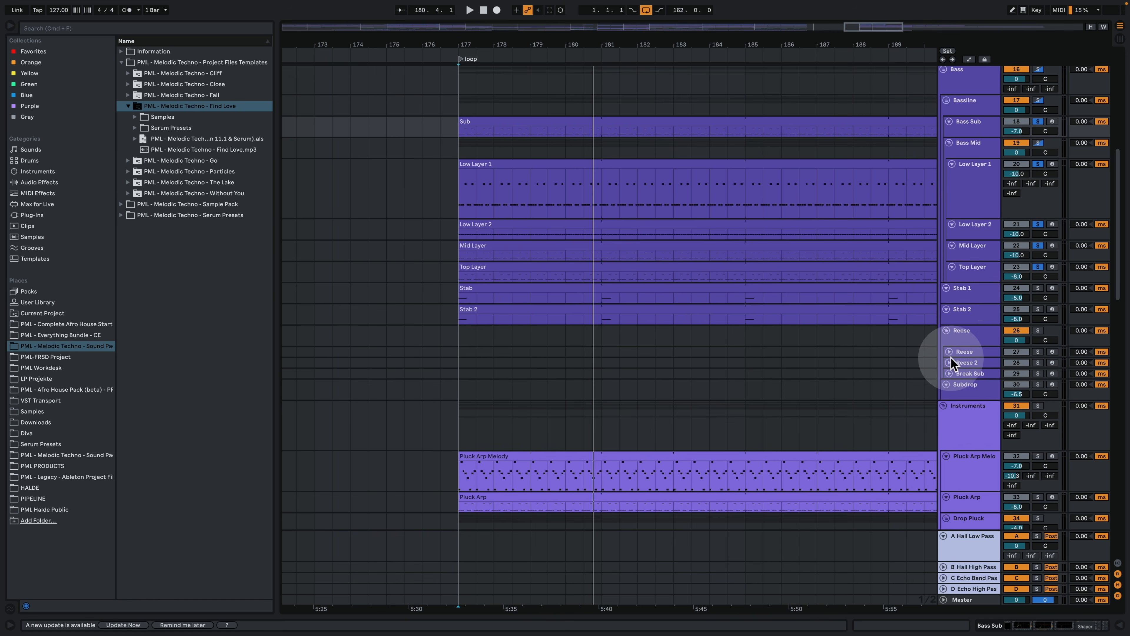
scroll(946, 361, "down", 2)
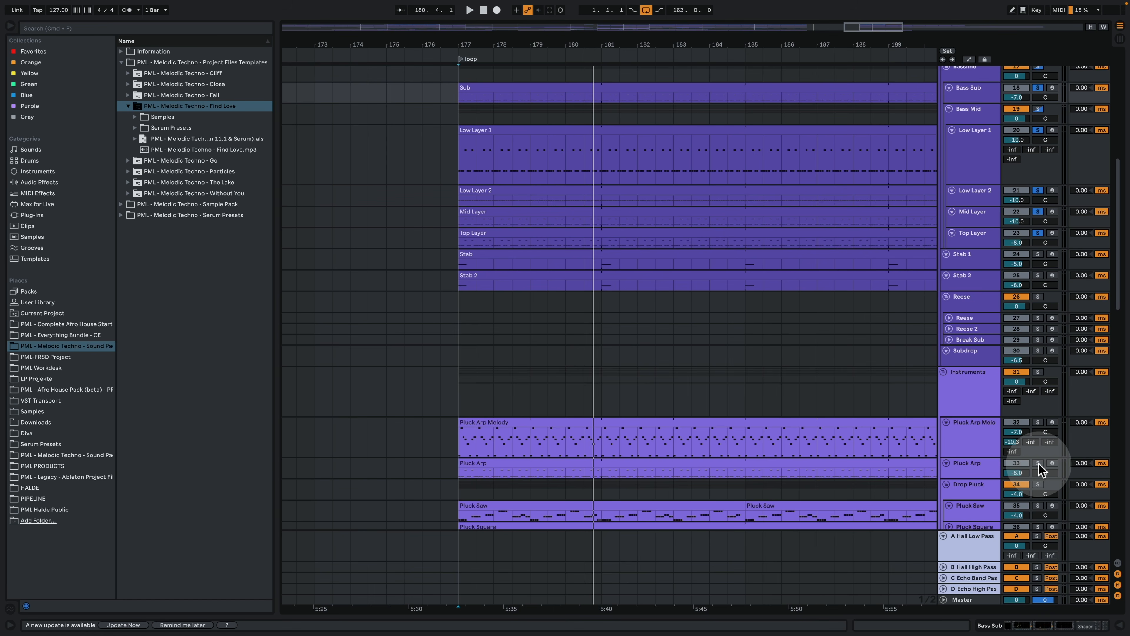
key("space")
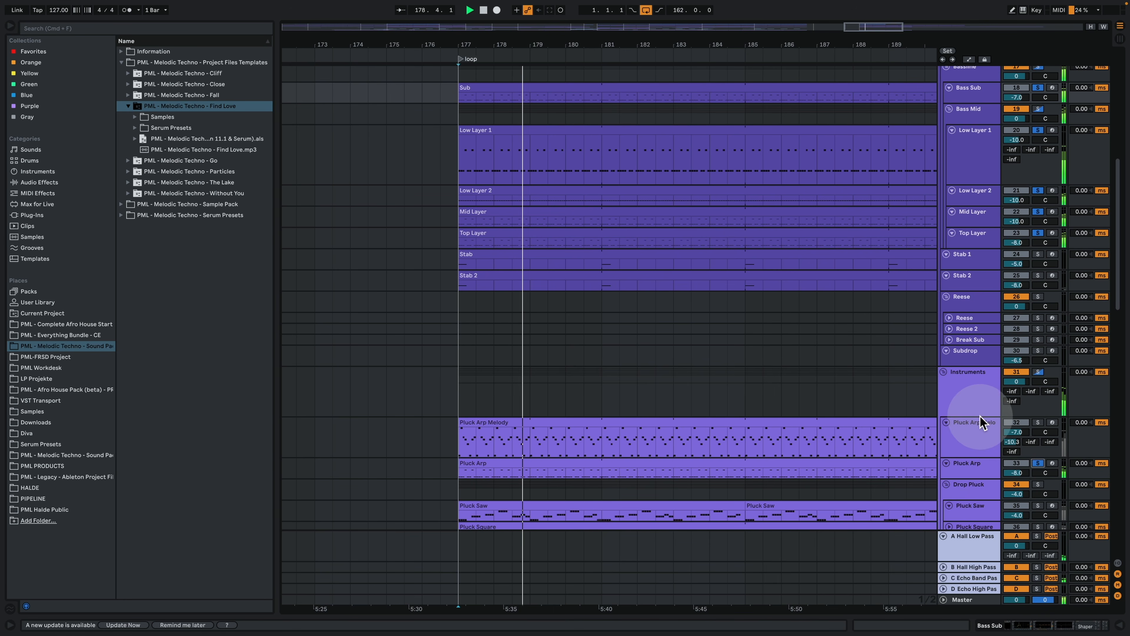
- Show the device chains of the Low Layer 2, Mid Layer and Top Layer tracks and replay the soloed loop
scroll(974, 392, "up", 2)
double_click(972, 240)
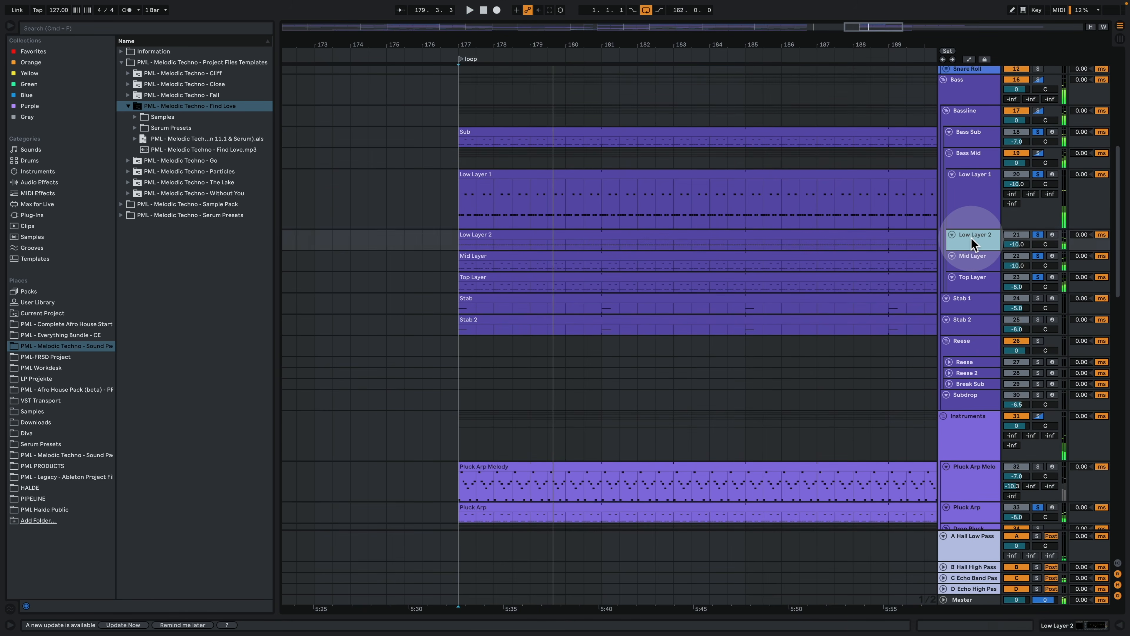
left_click(974, 263)
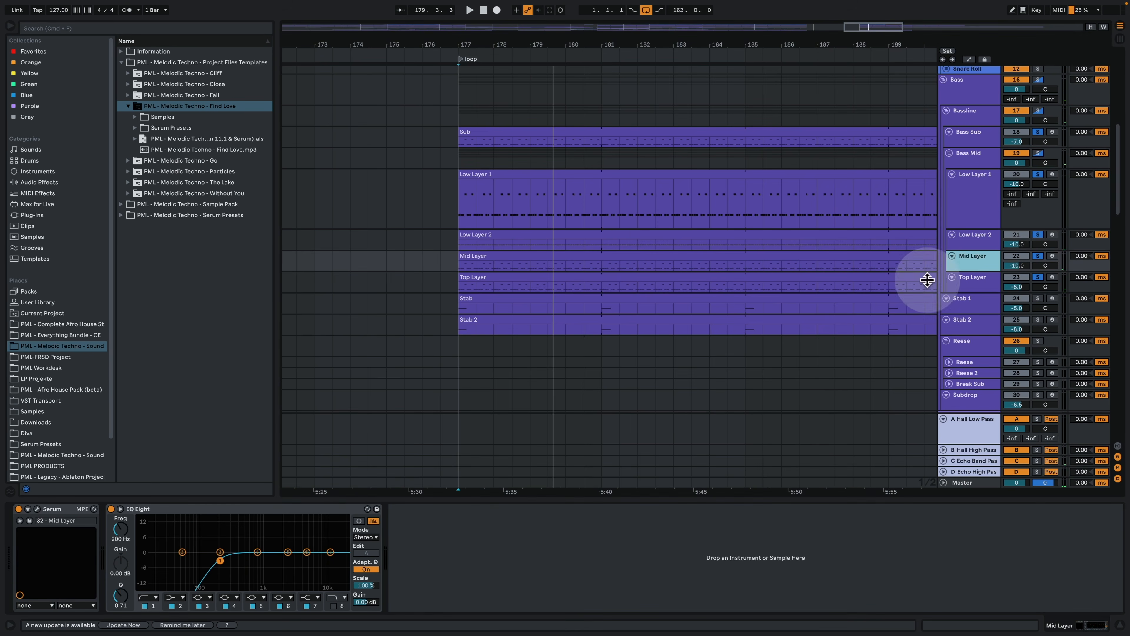
left_click(971, 283)
key("space")
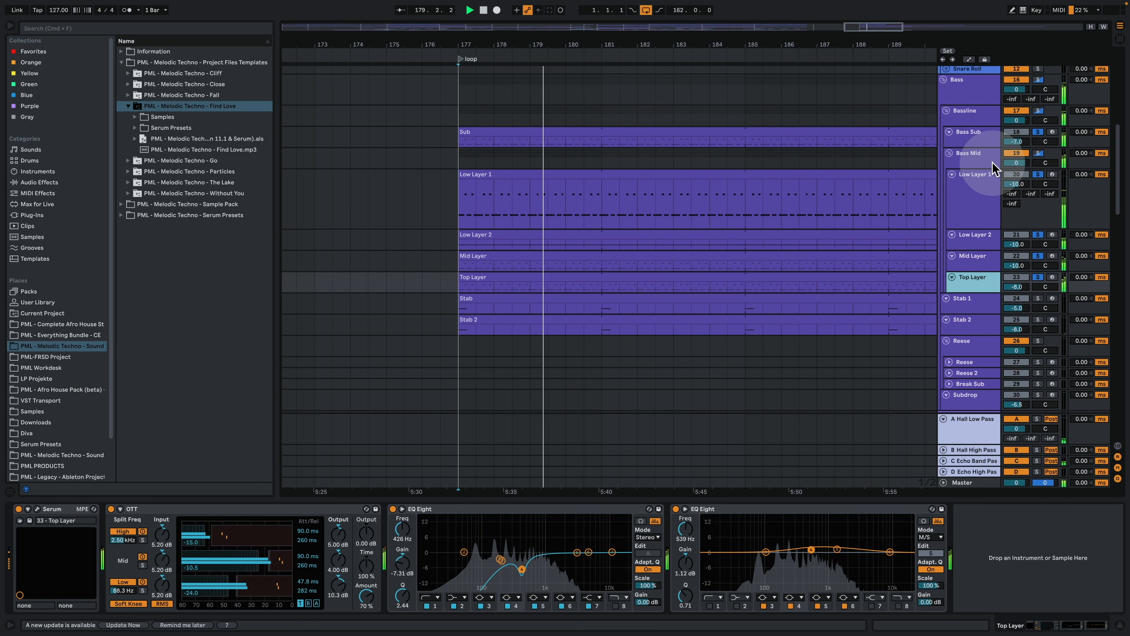
- Add Stab 1 and Stab 2 to the solo and play the loop with the Stab clip on Stab 1 selected
scroll(895, 294, "down", 2)
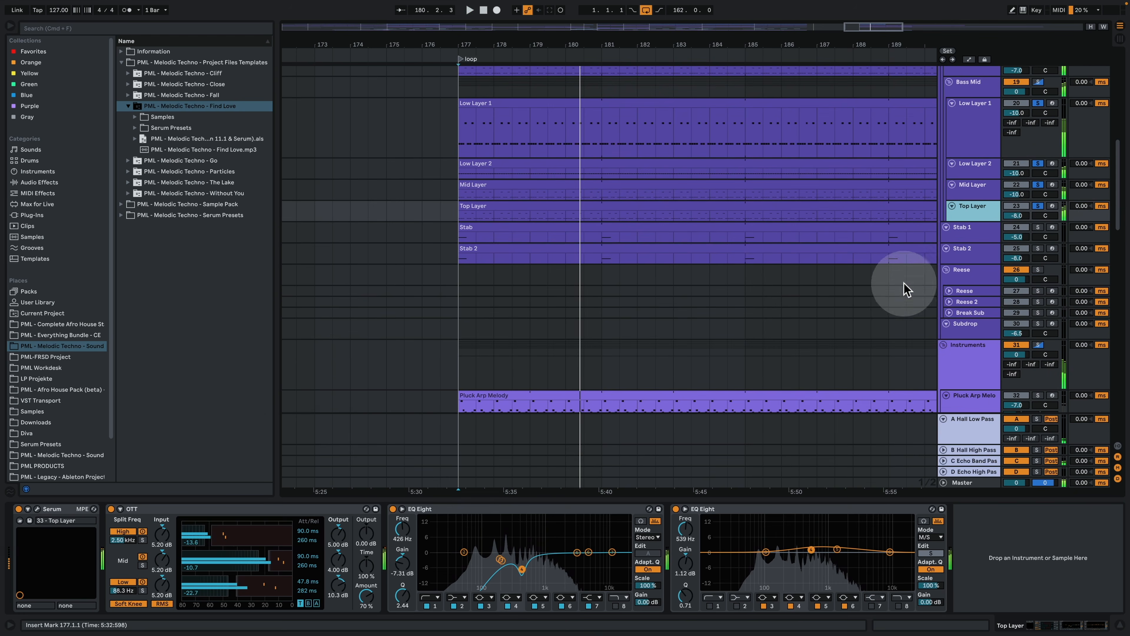
left_click(1038, 227)
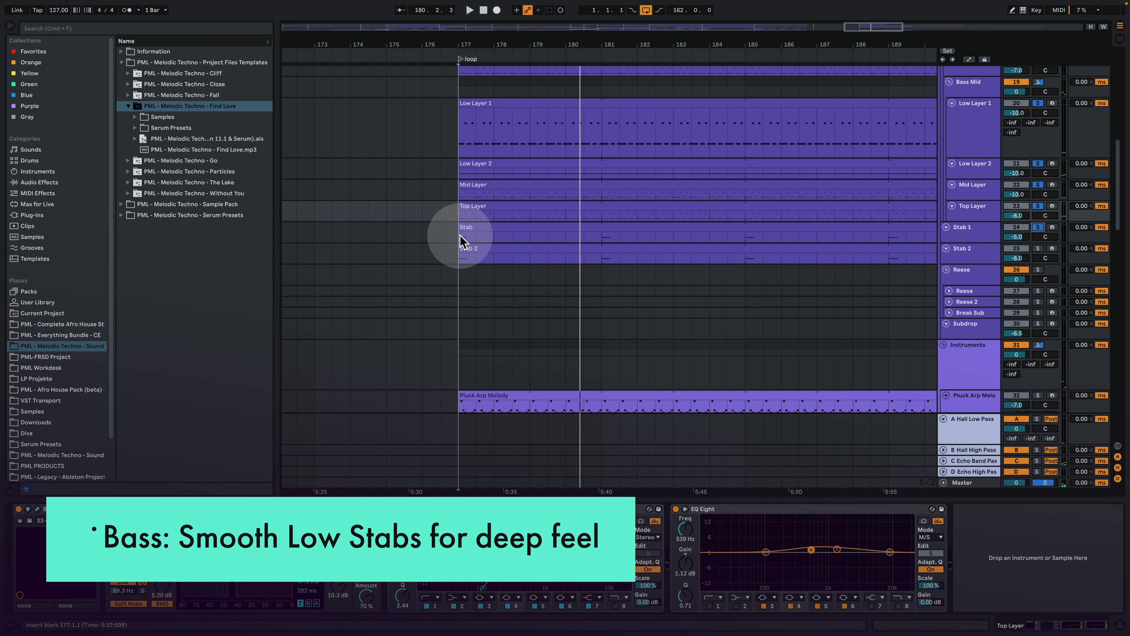
left_click(1039, 249)
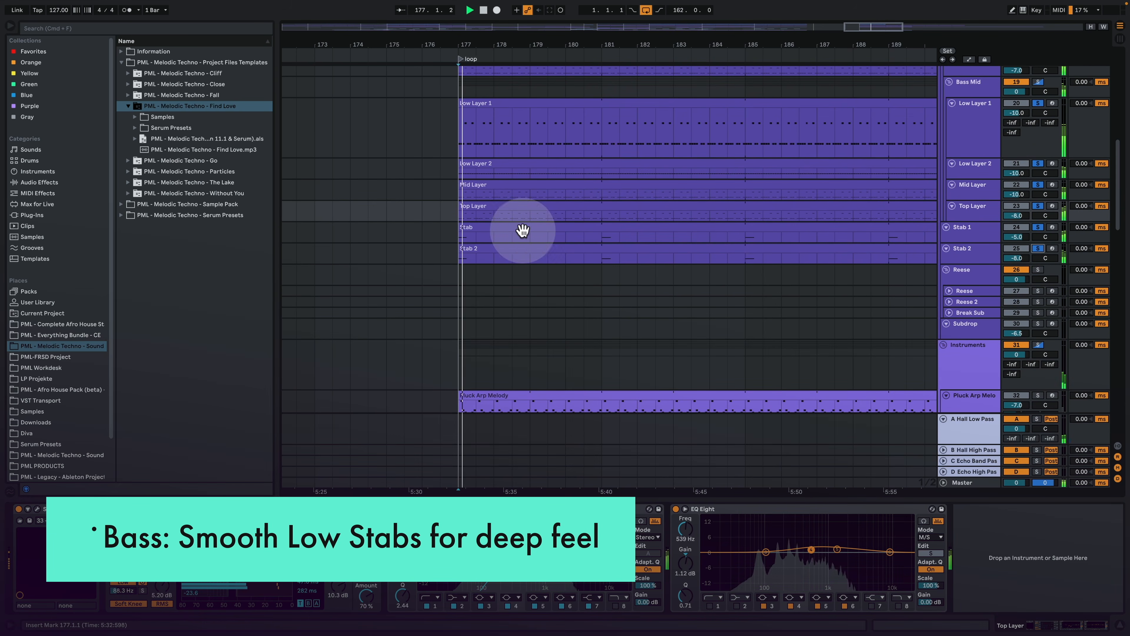
left_click(473, 228)
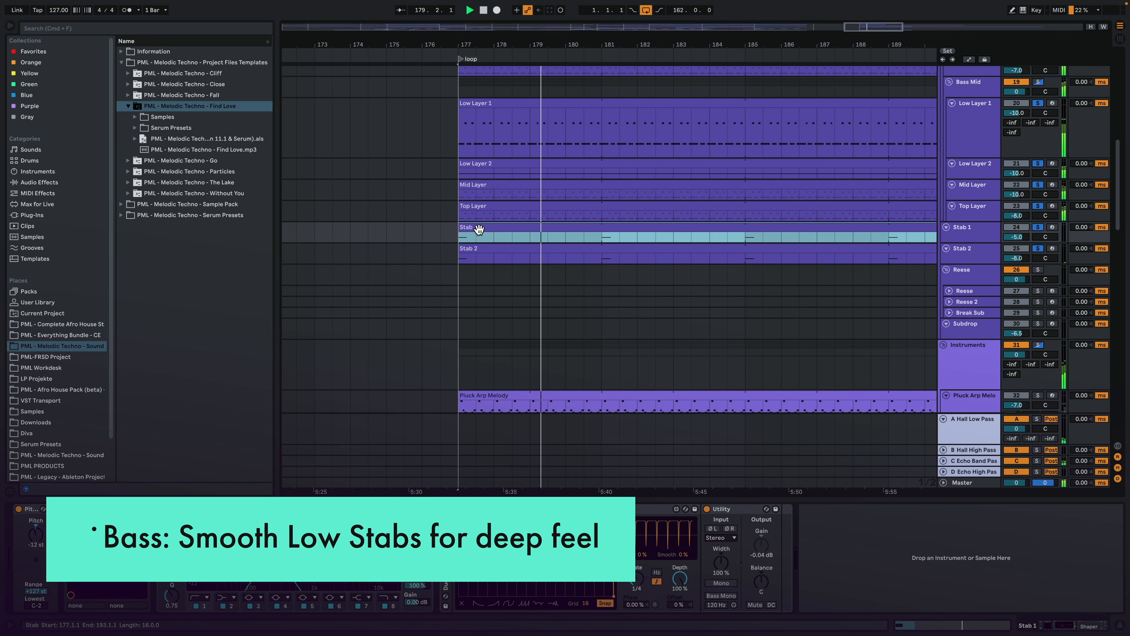
left_click(510, 227)
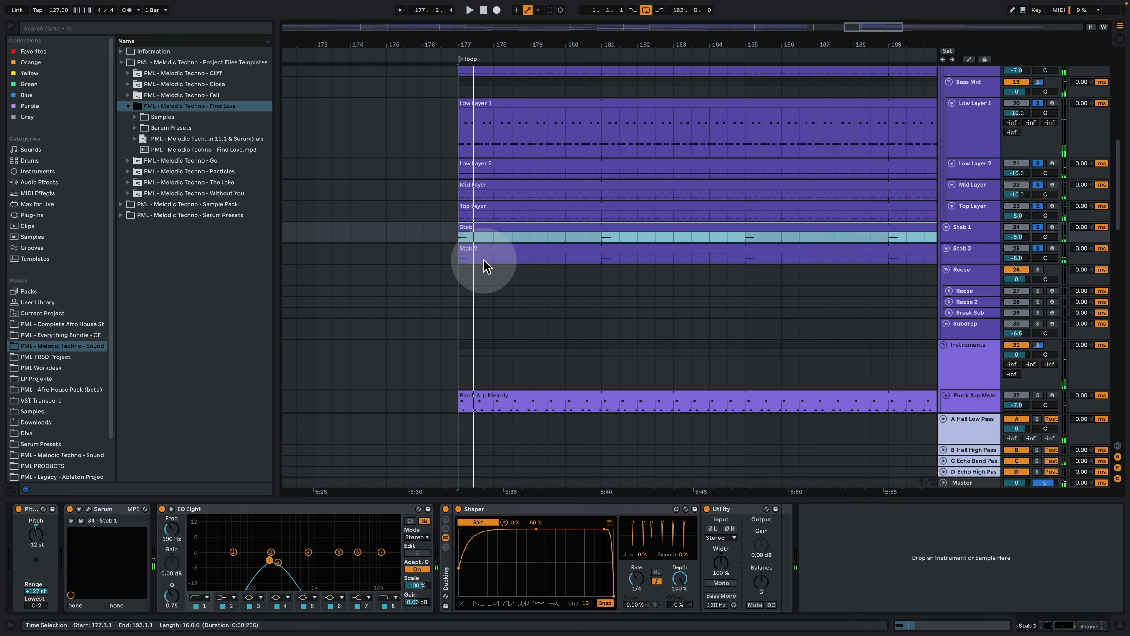
- Add the Drums group to the solo, play the loop with bass and stabs, and hide the device view
scroll(1037, 120, "up", 10)
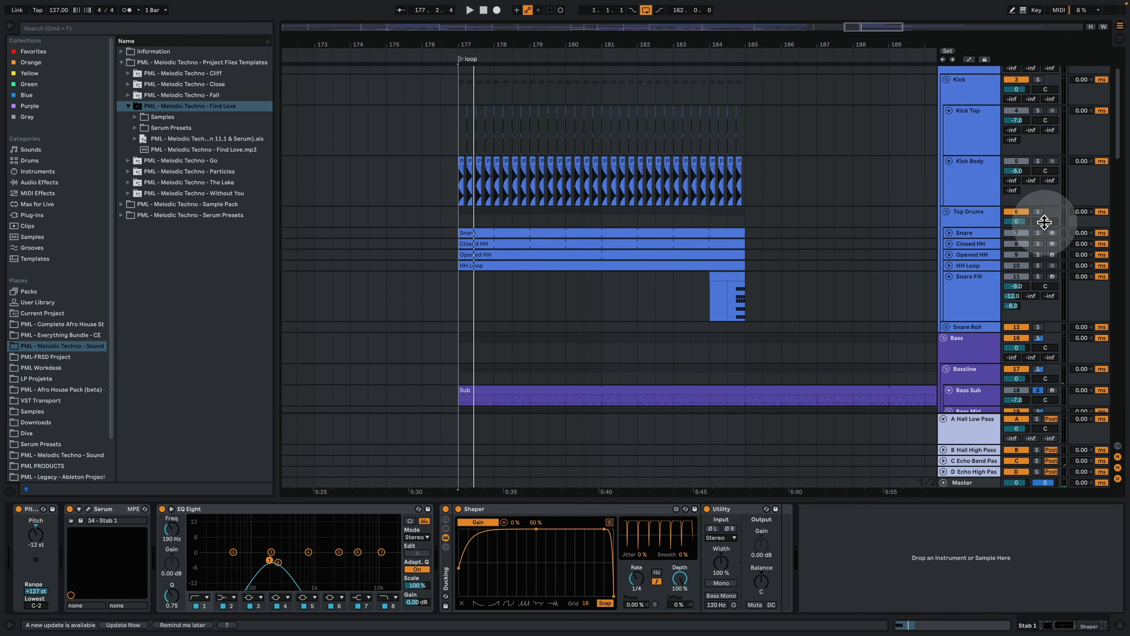
left_click(1038, 79)
key("space")
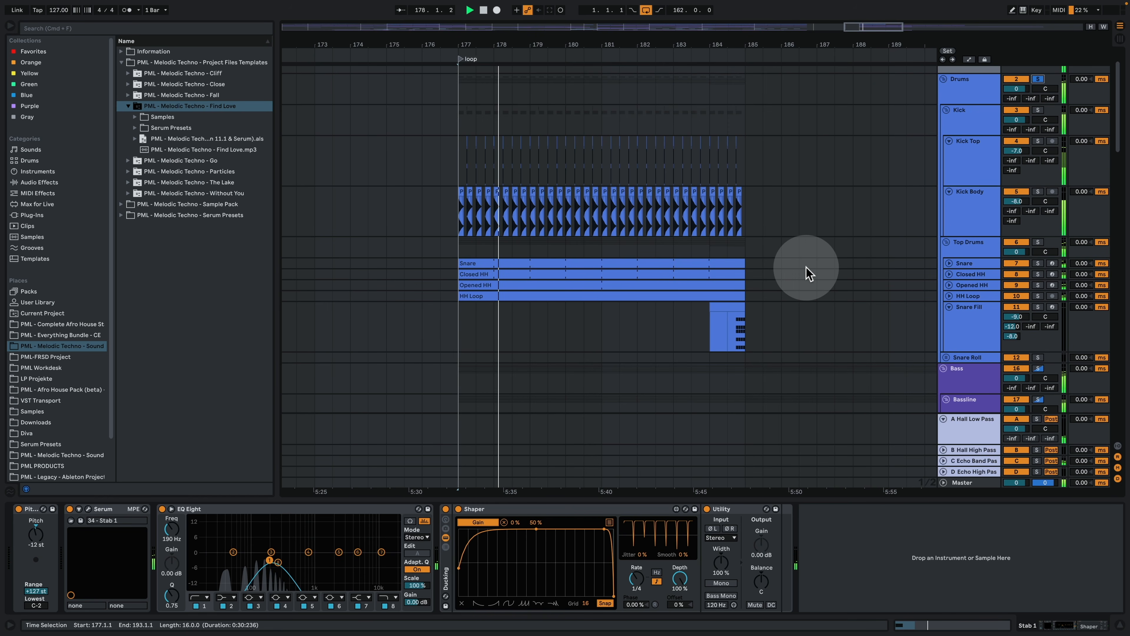
scroll(804, 278, "down", 8)
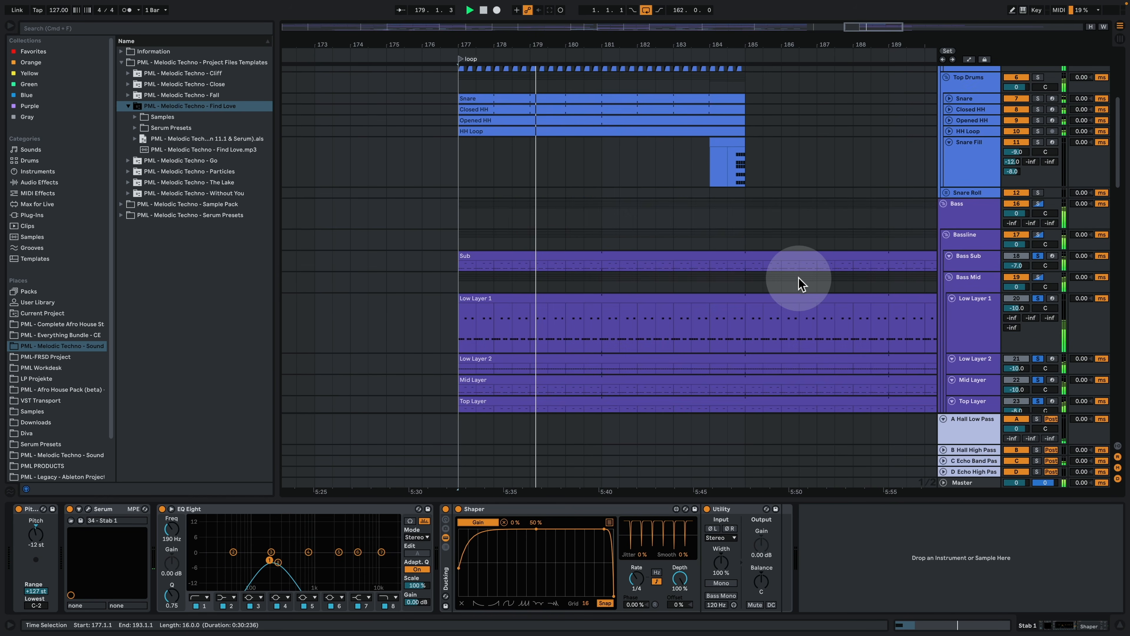
left_click(1117, 630)
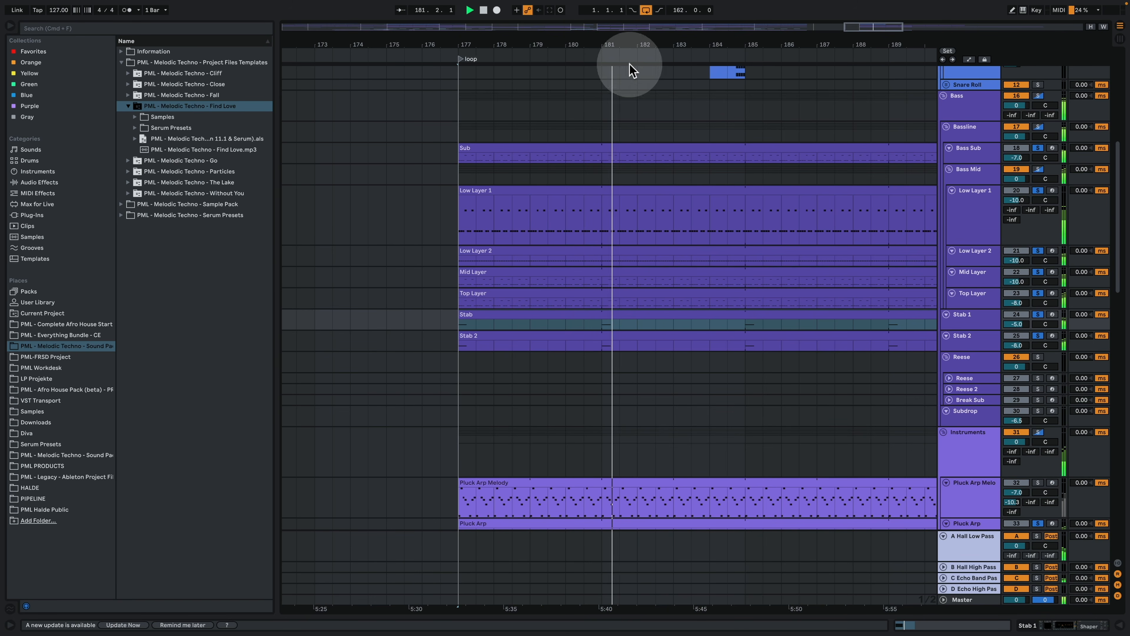
- Solo the Drop Stab group and play the main-drop stabs from the Drop Lead marker at bar 97
left_click_drag(617, 41, 616, 2)
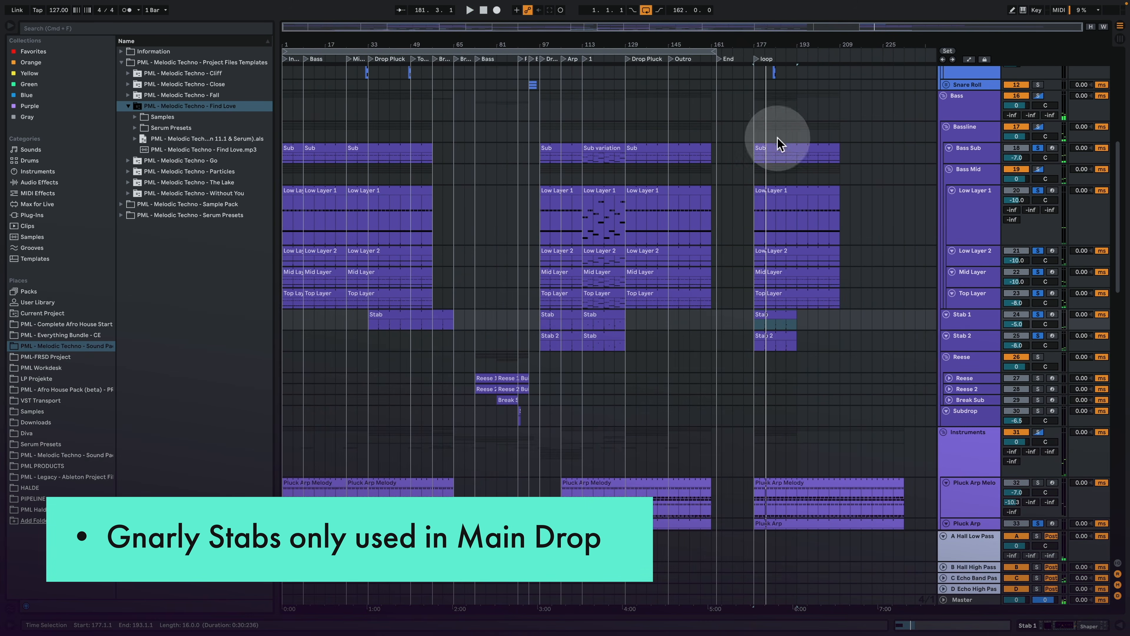
scroll(714, 295, "down", 15)
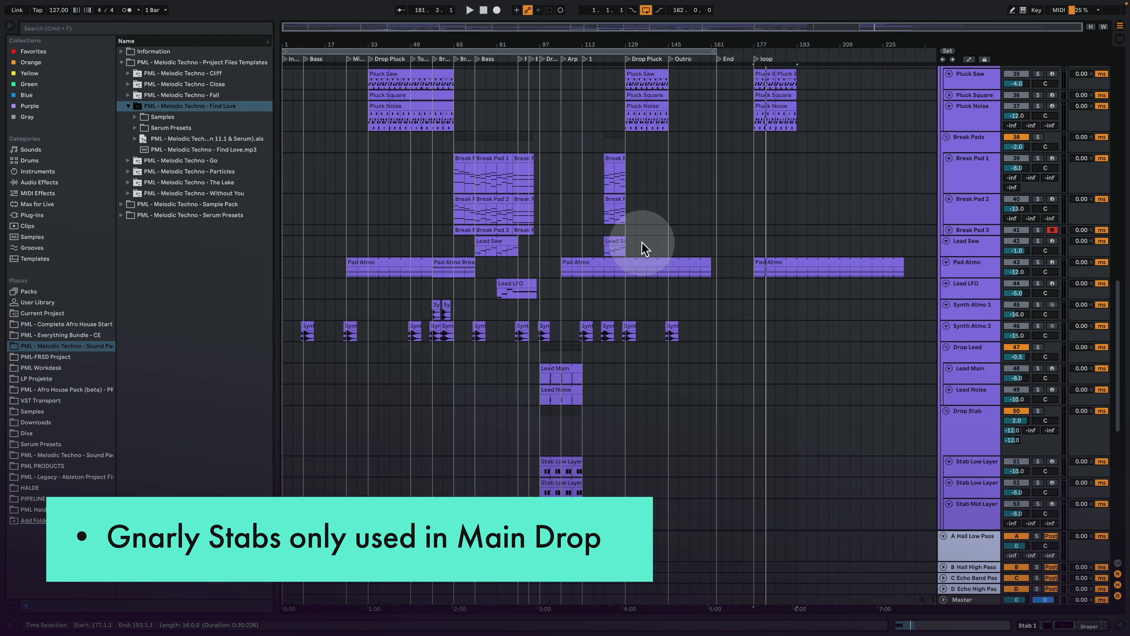
left_click_drag(552, 47, 519, 296)
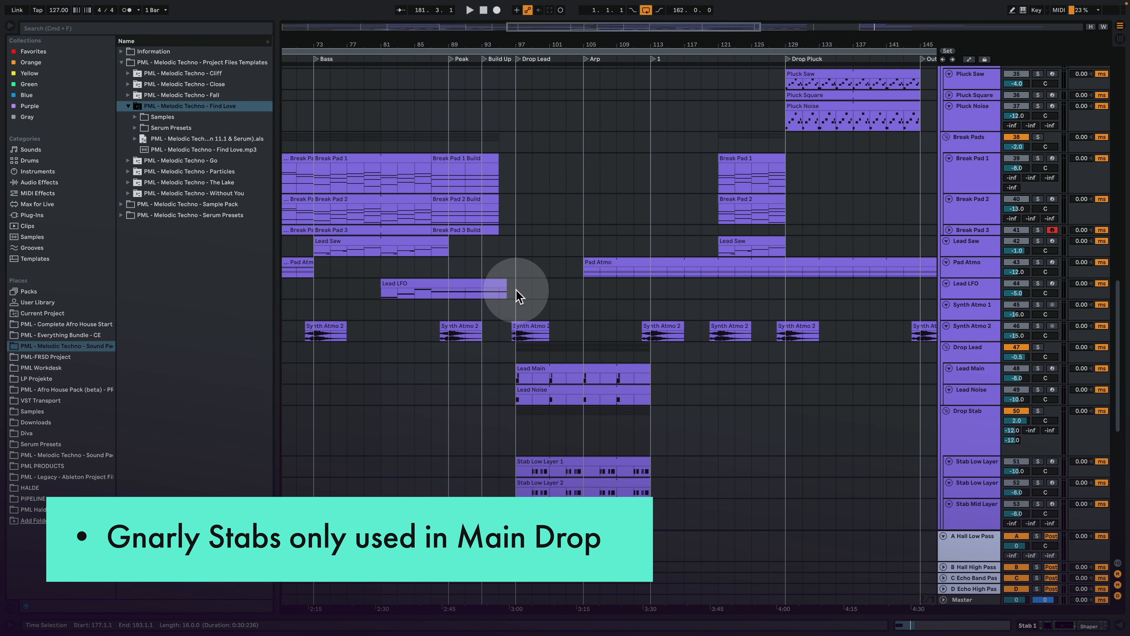
left_click(517, 268)
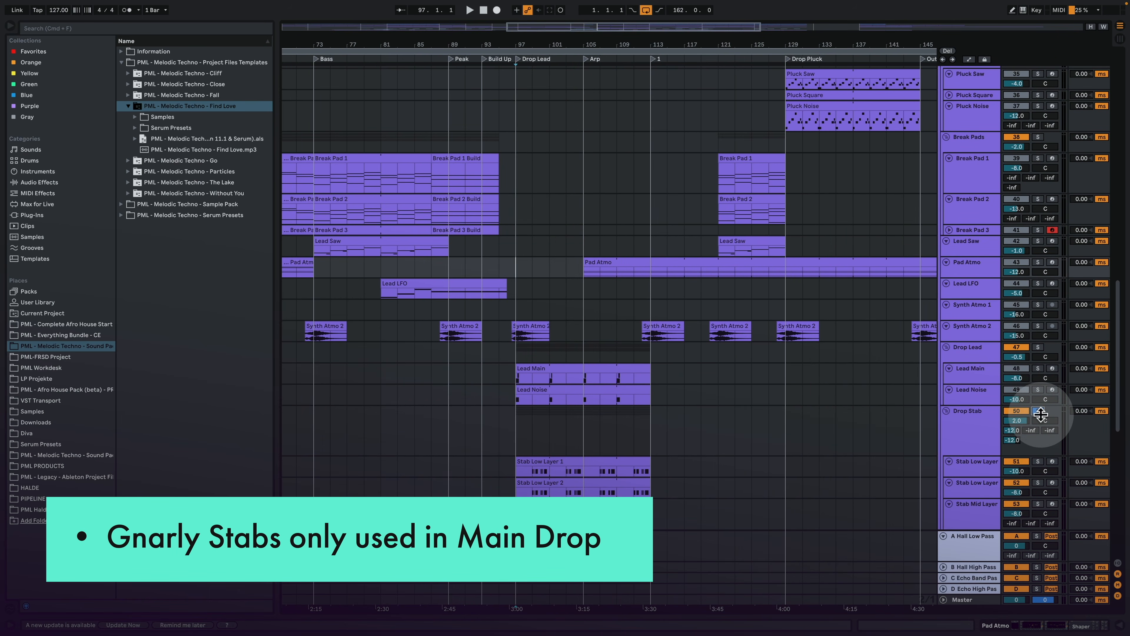
key("space")
left_click_drag(533, 42, 533, 90)
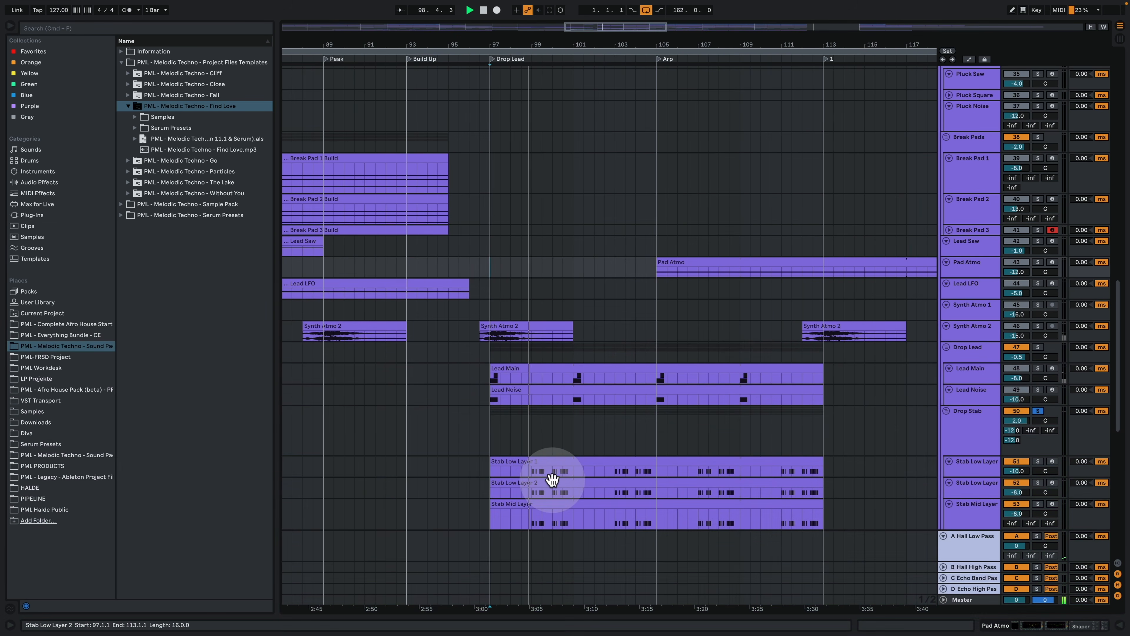
- Play the soloed stab layers from bar 103 with the Drop Stab group's device chain shown
scroll(552, 479, "down", 5)
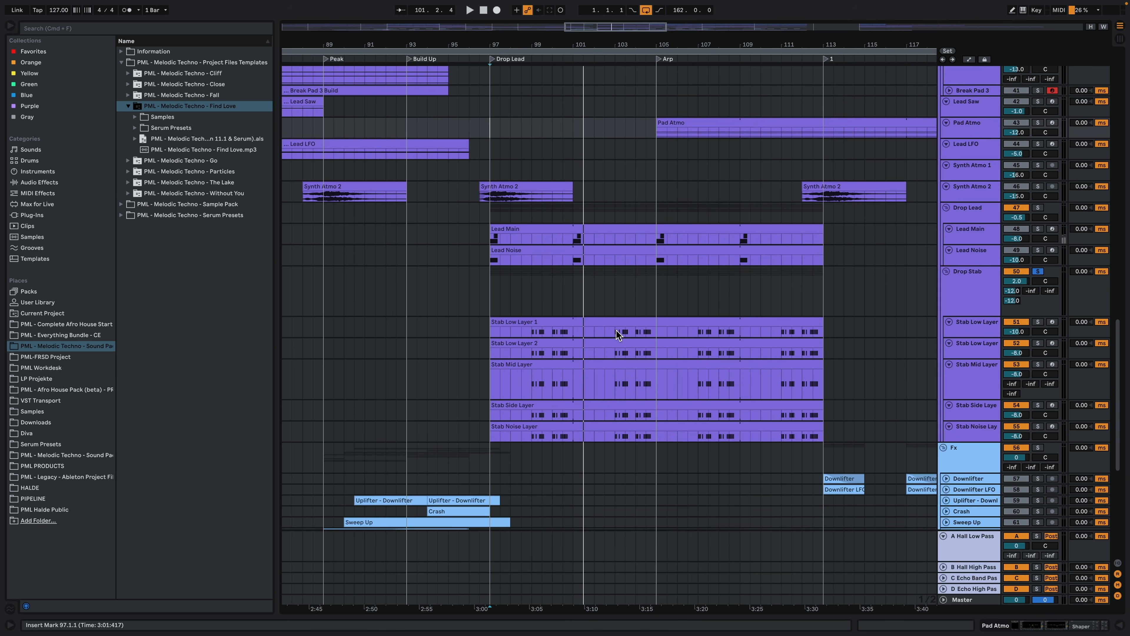
left_click(617, 330)
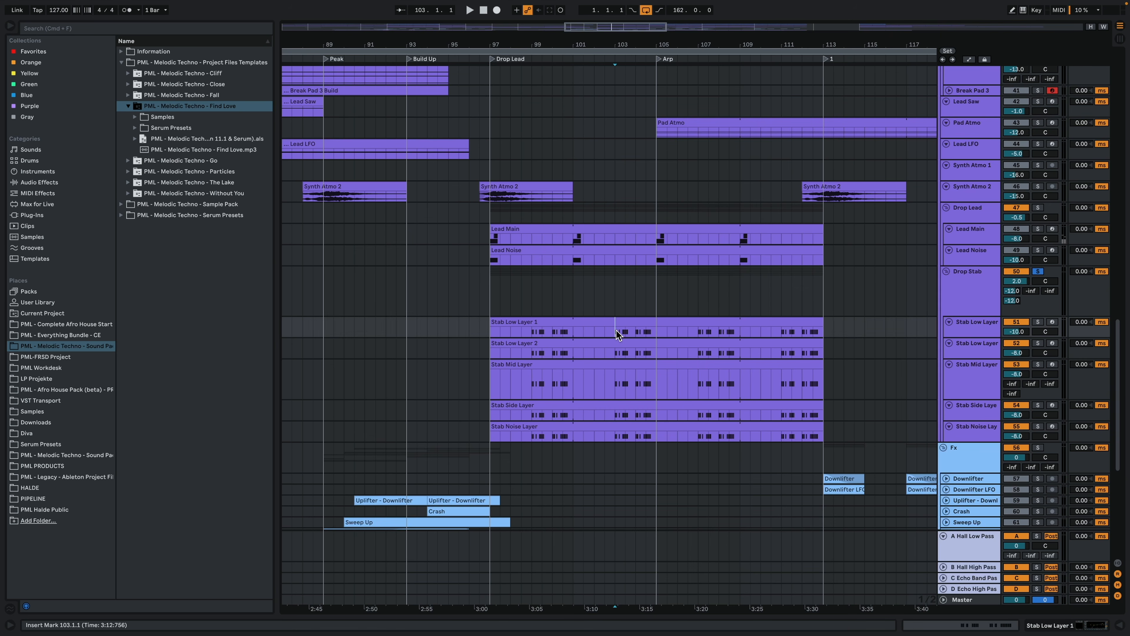
double_click(948, 285)
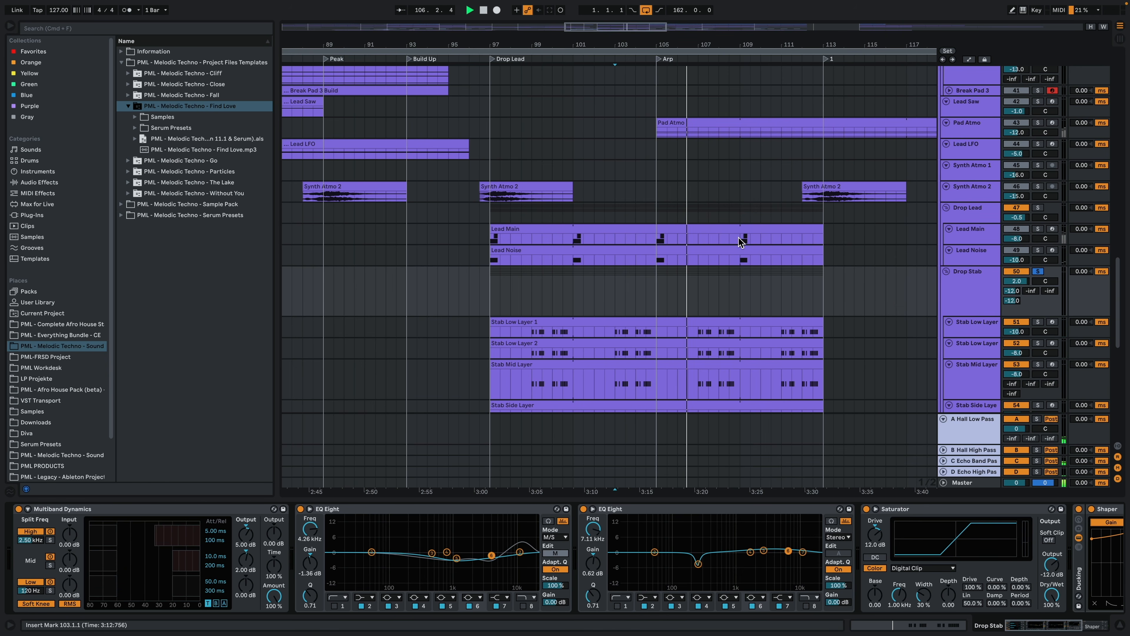
left_click(725, 232)
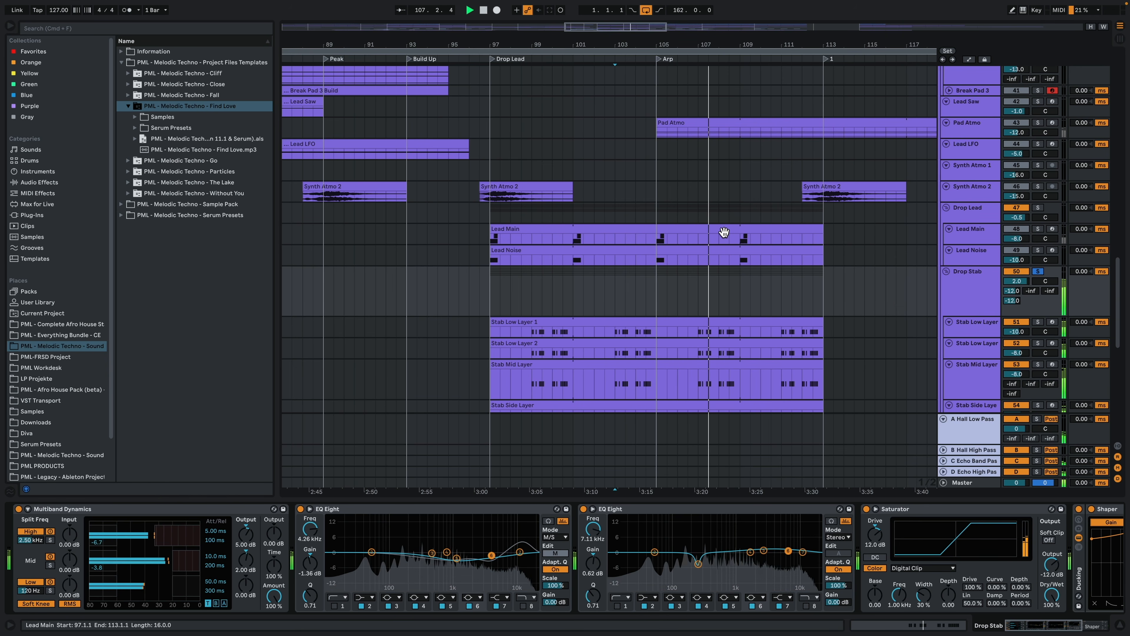
- Add the Pluck Arp Melody track to the solo and play it from the loop marker at bar 177
left_click_drag(766, 45, 533, 9)
scroll(732, 309, "up", 10)
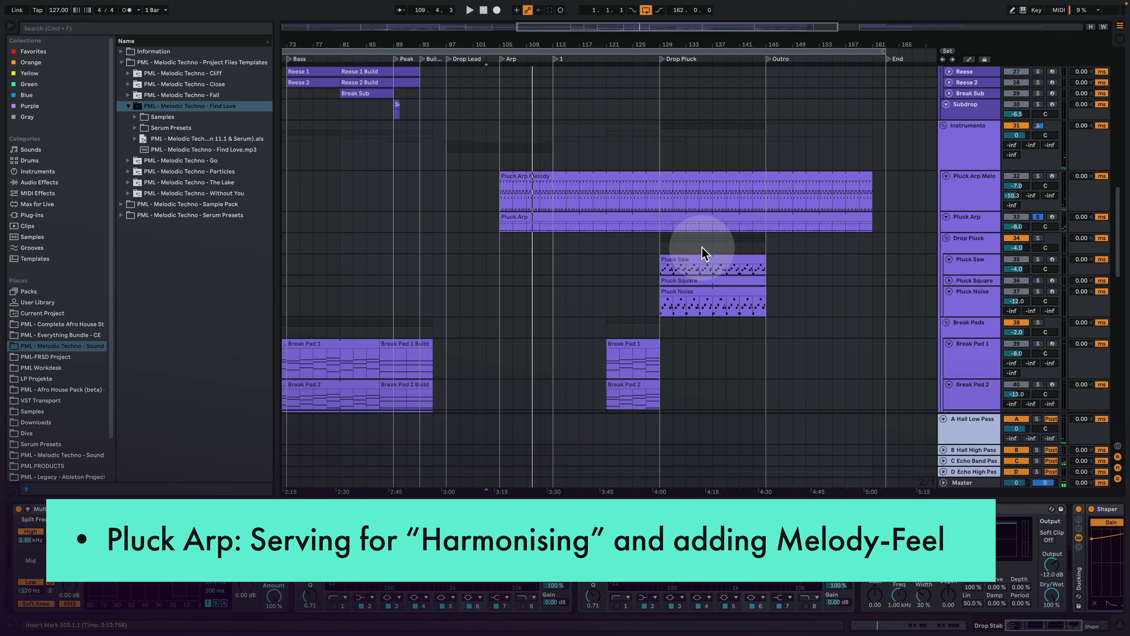
scroll(749, 275, "up", 1)
left_click_drag(778, 44, 529, 44)
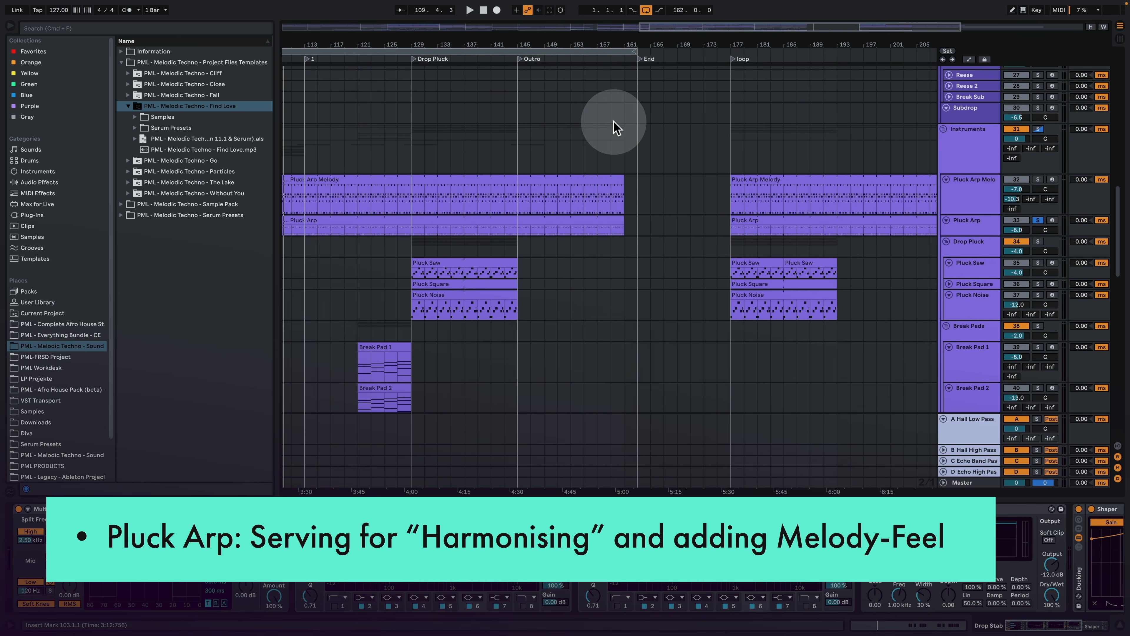
scroll(790, 307, "up", 3)
left_click(739, 246)
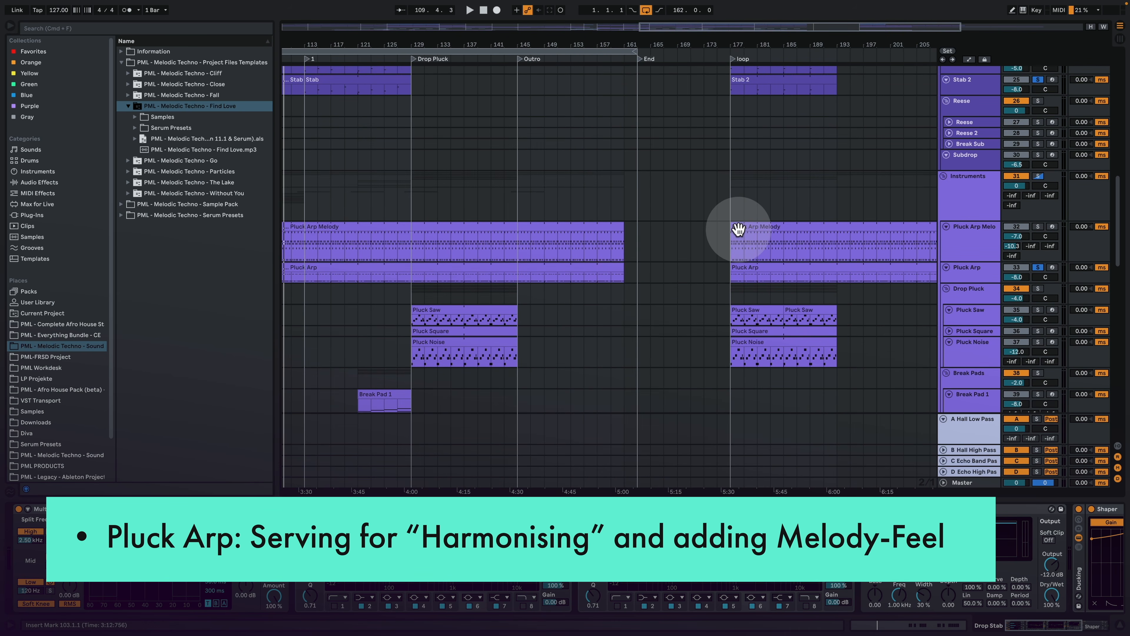
left_click(1038, 227)
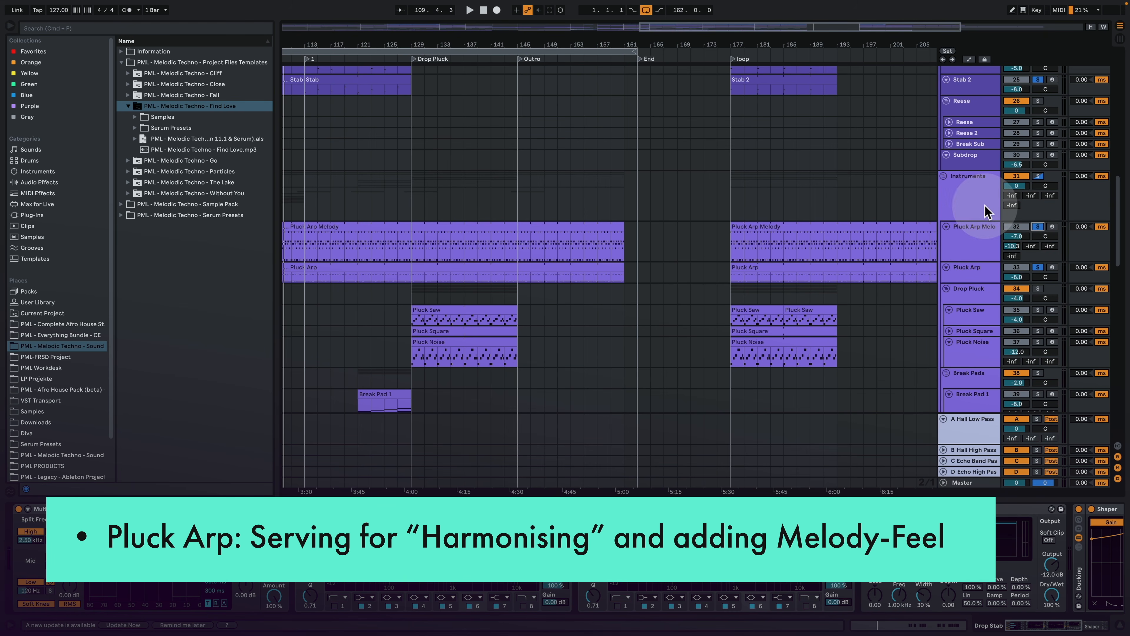
left_click(763, 251)
key("space")
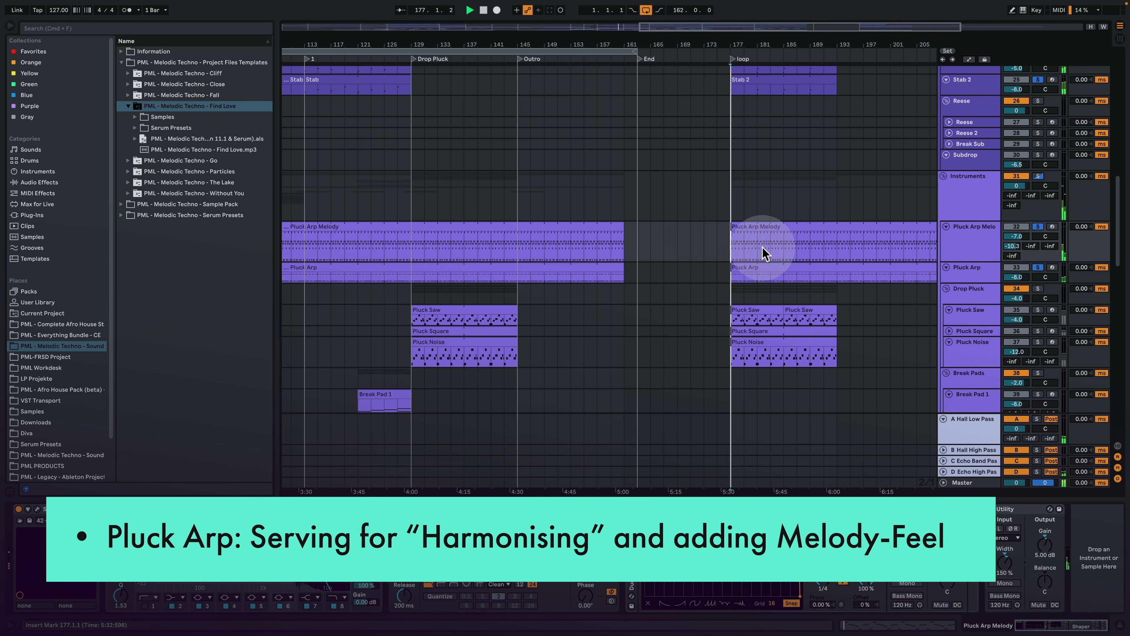
- Open the Pluck Arp Melody clip in the piano roll and follow its notes during playback
double_click(750, 232)
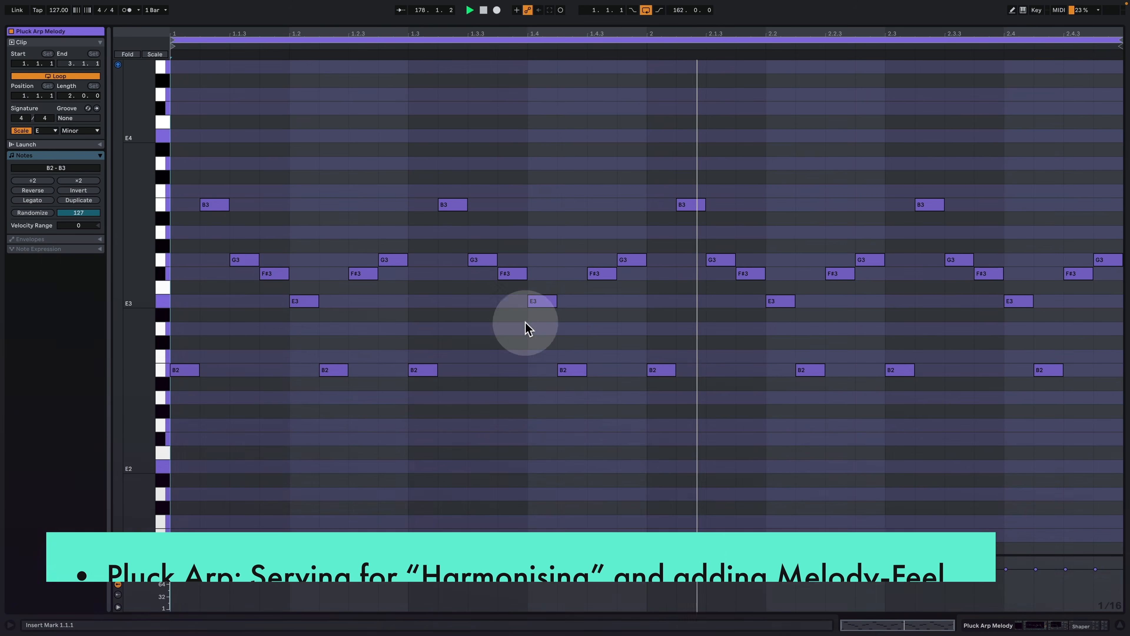
left_click(525, 322)
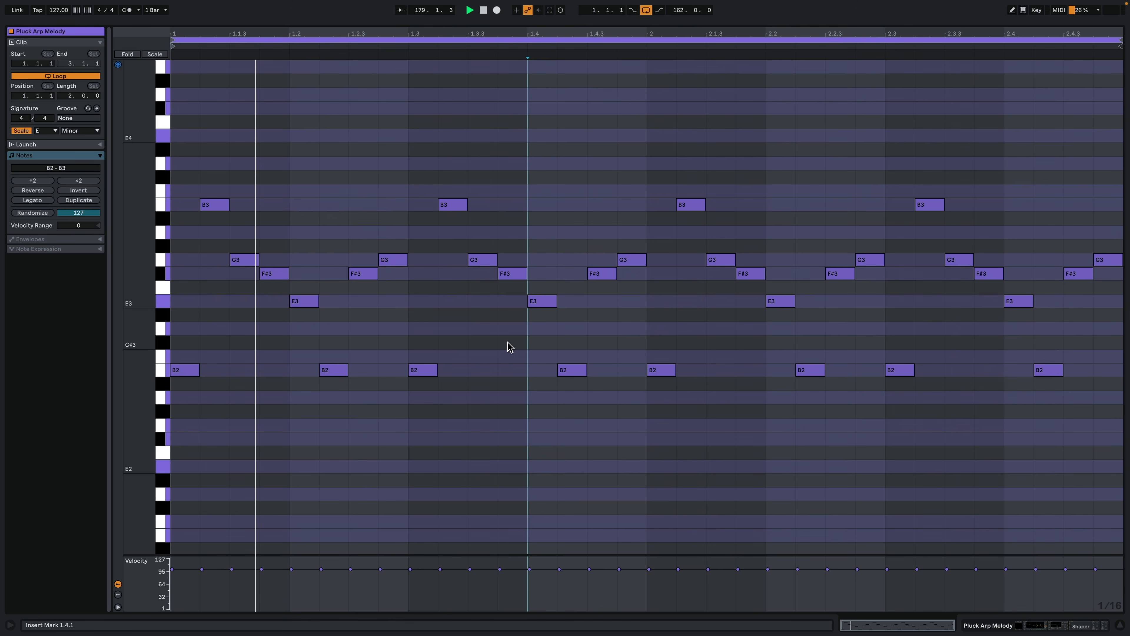
left_click(263, 274)
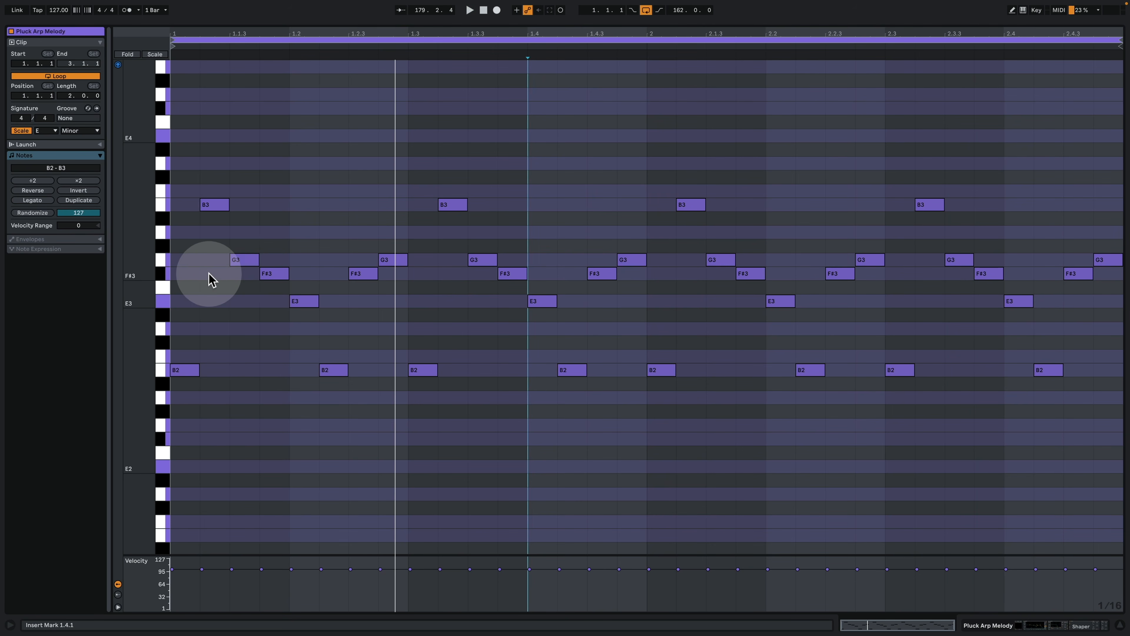
- Deactivate all F#3 notes in the Pluck Arp Melody clip during playback, reactivate them, and return to the arrangement
left_click(163, 276)
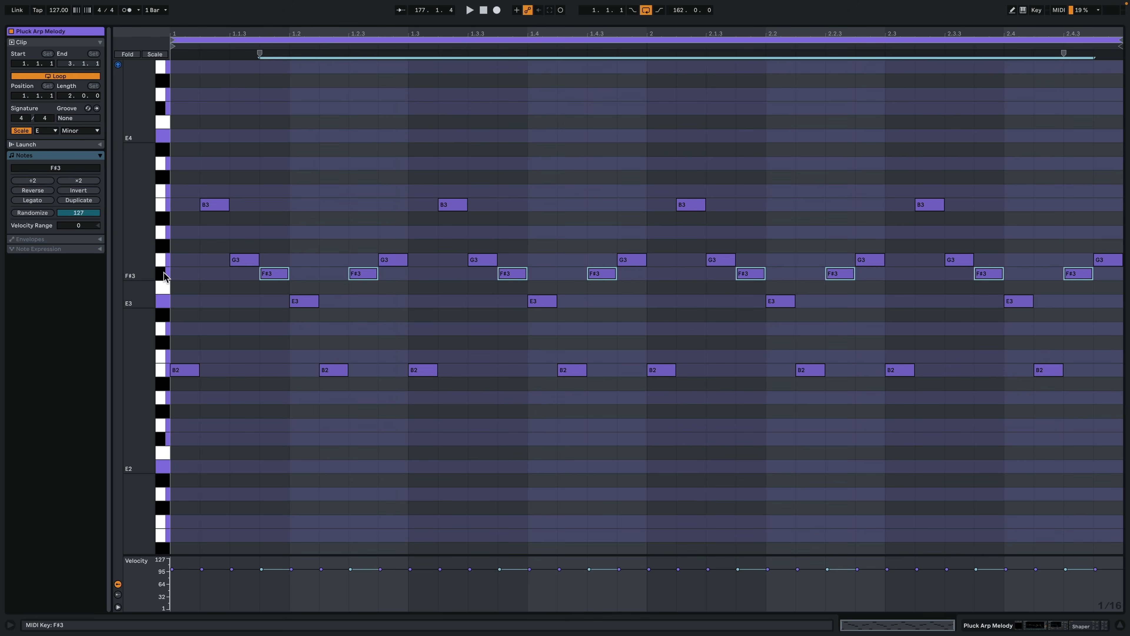
left_click(164, 276)
key("space")
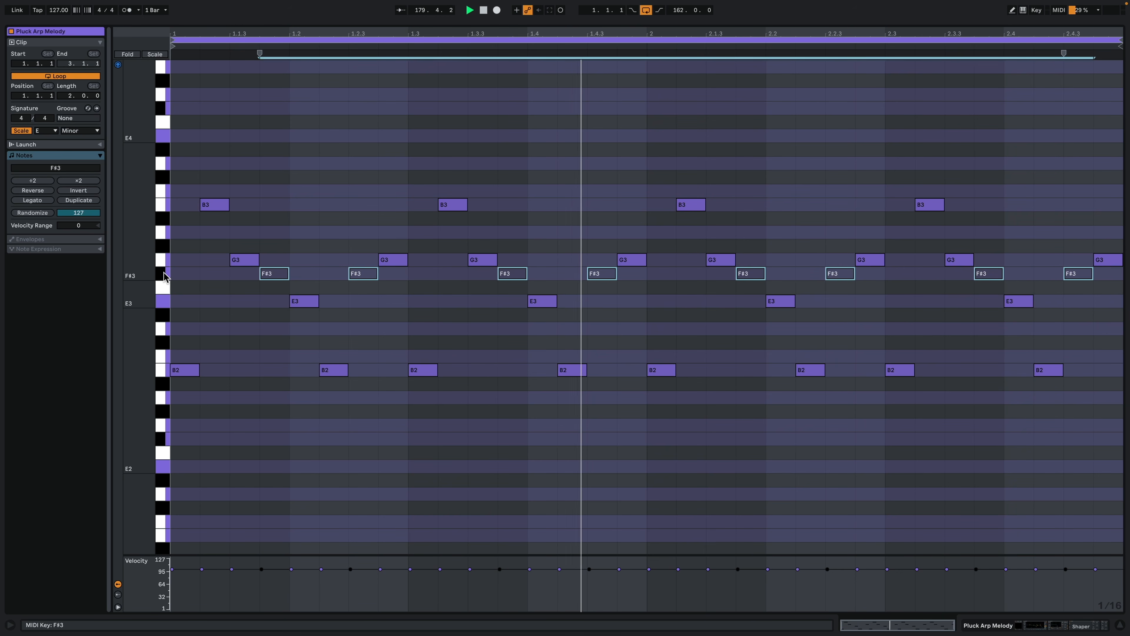
left_click(164, 276)
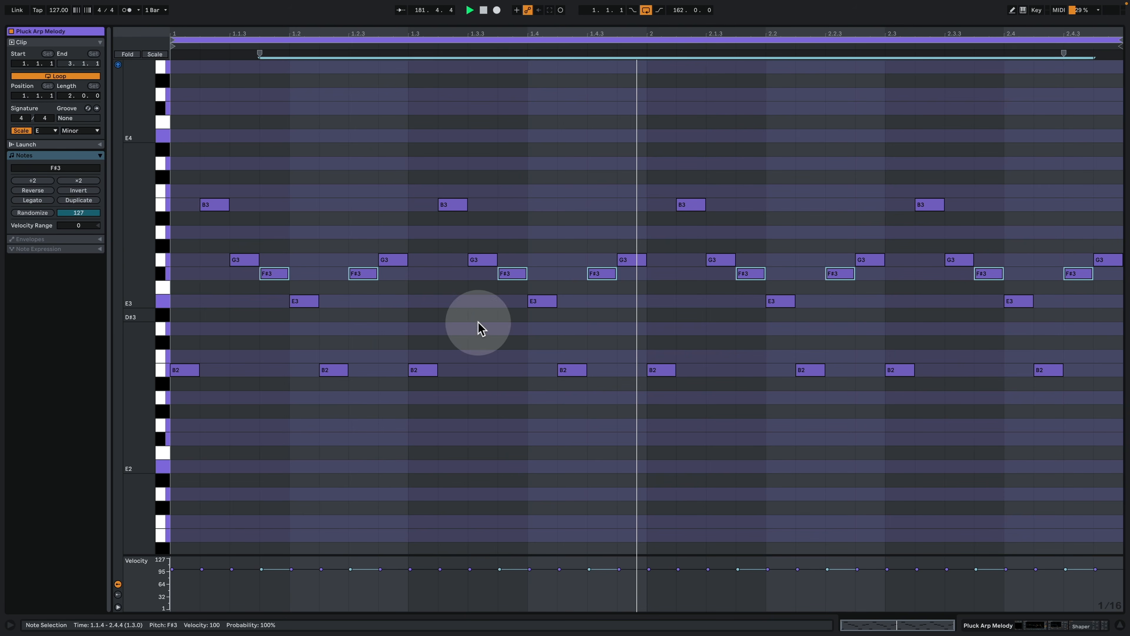
left_click(1030, 629)
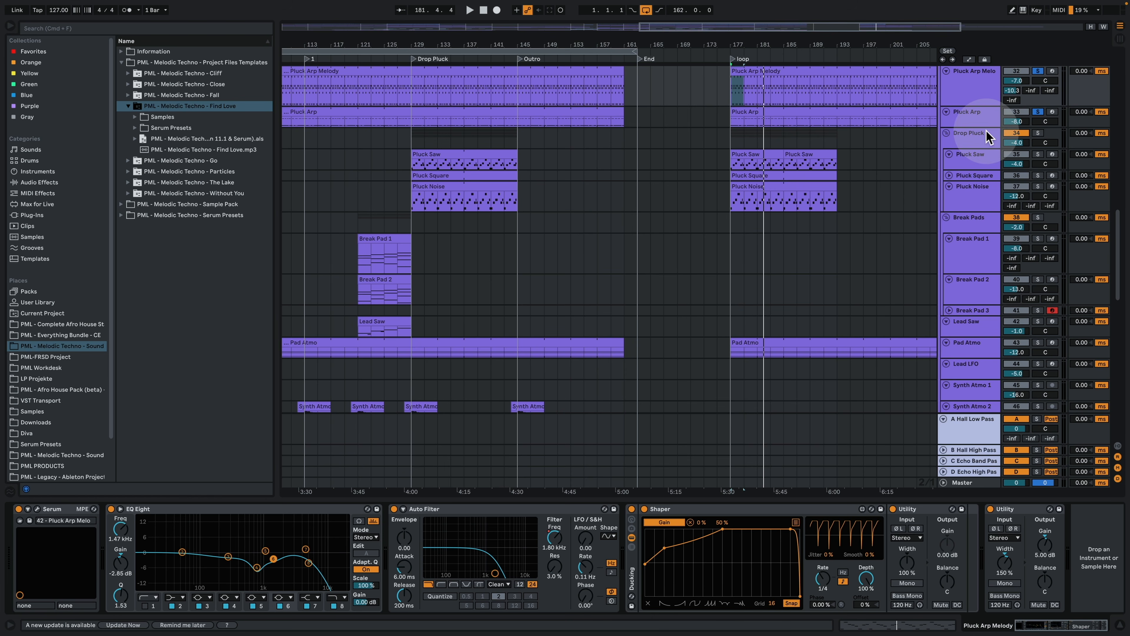
- Inspect the device chains of the Drop Pluck group and the Pluck Saw track, including the group's Shaper and Multiband Dynamics
scroll(807, 184, "up", 2)
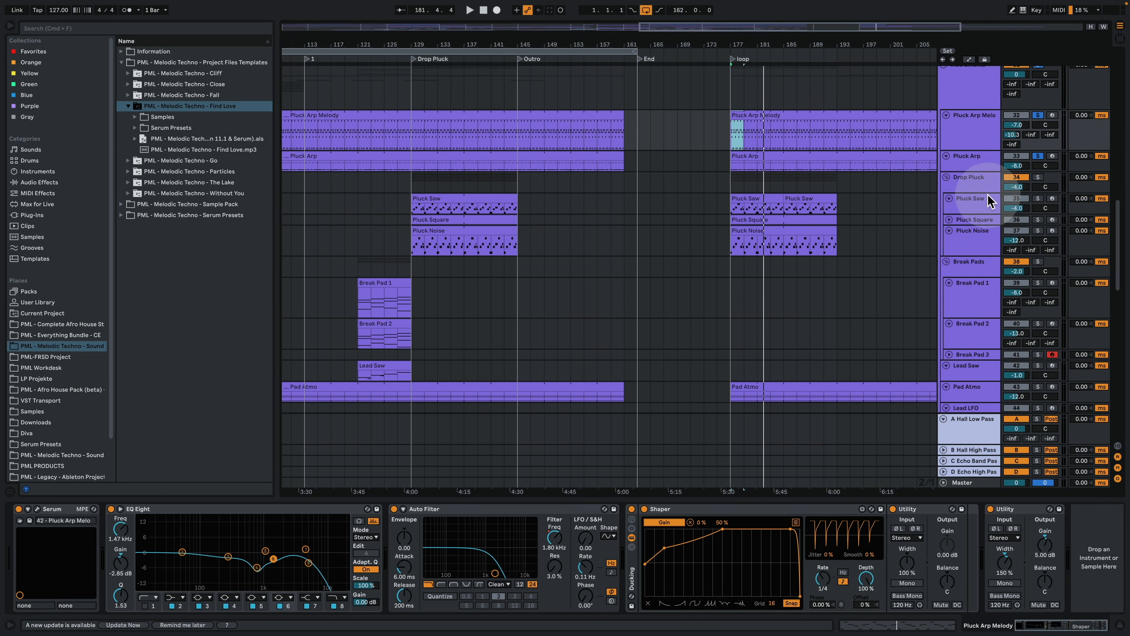
left_click(970, 178)
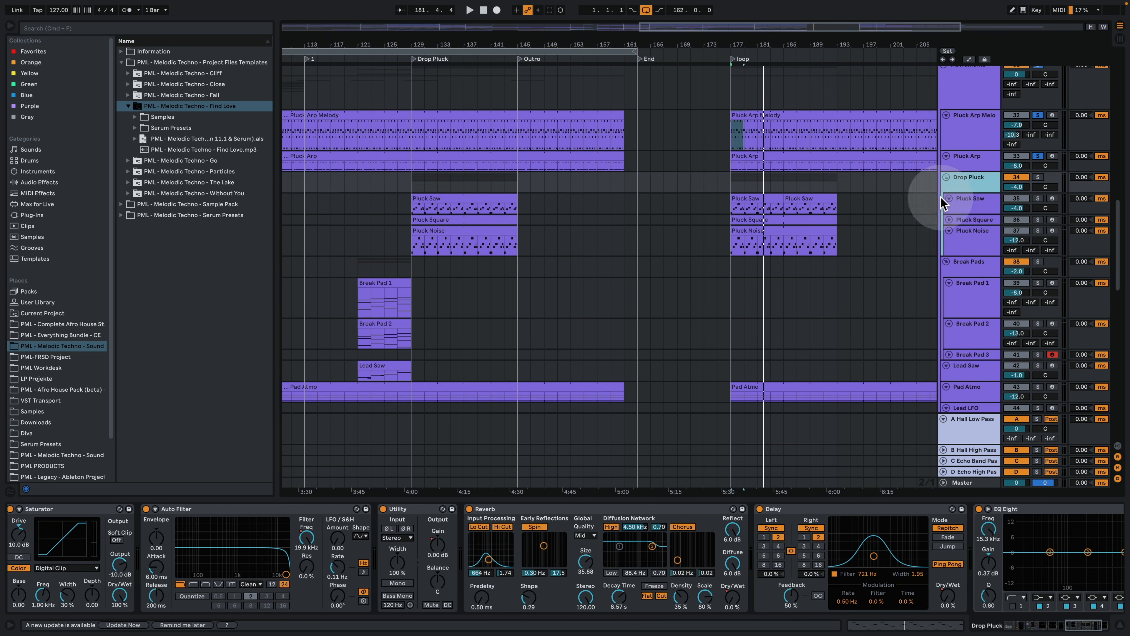
left_click(974, 213)
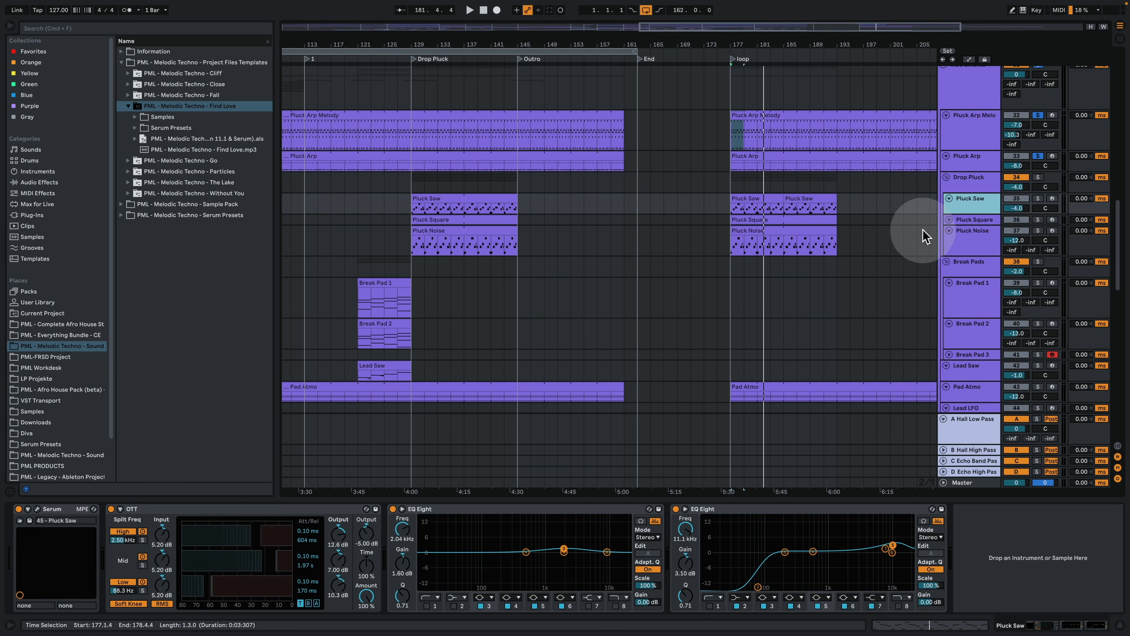
left_click(966, 178)
left_click_drag(1086, 625, 1023, 622)
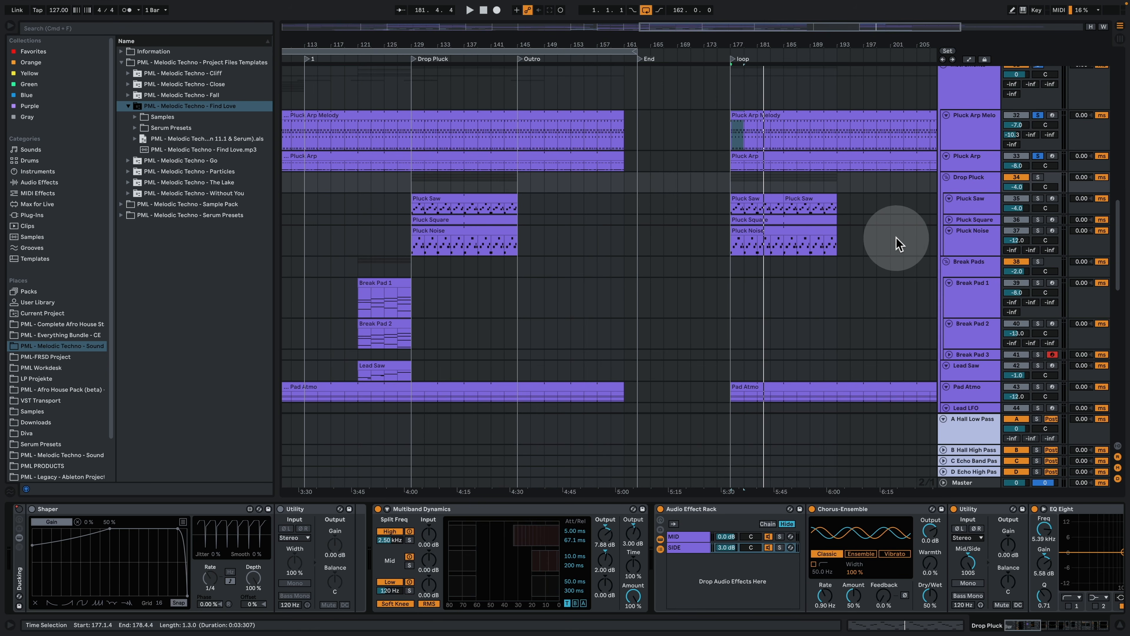
- Add the Drop Pluck group to the solo, unfold Pluck Square, and play the loop while viewing the Pluck Saw and Pluck Square devices
left_click(984, 203)
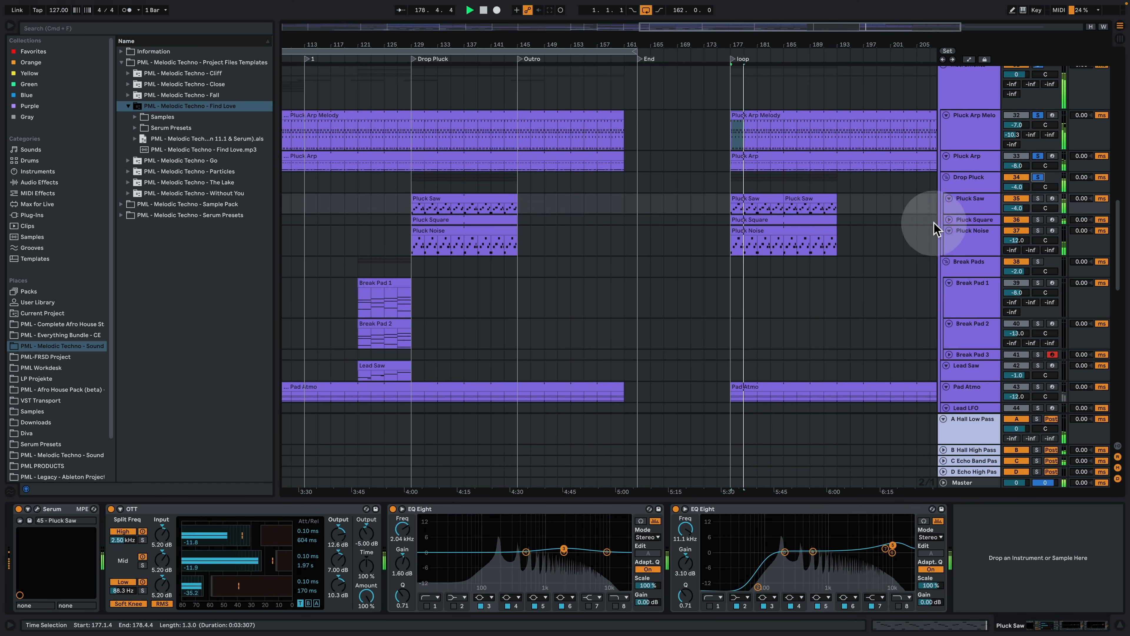
left_click(950, 220)
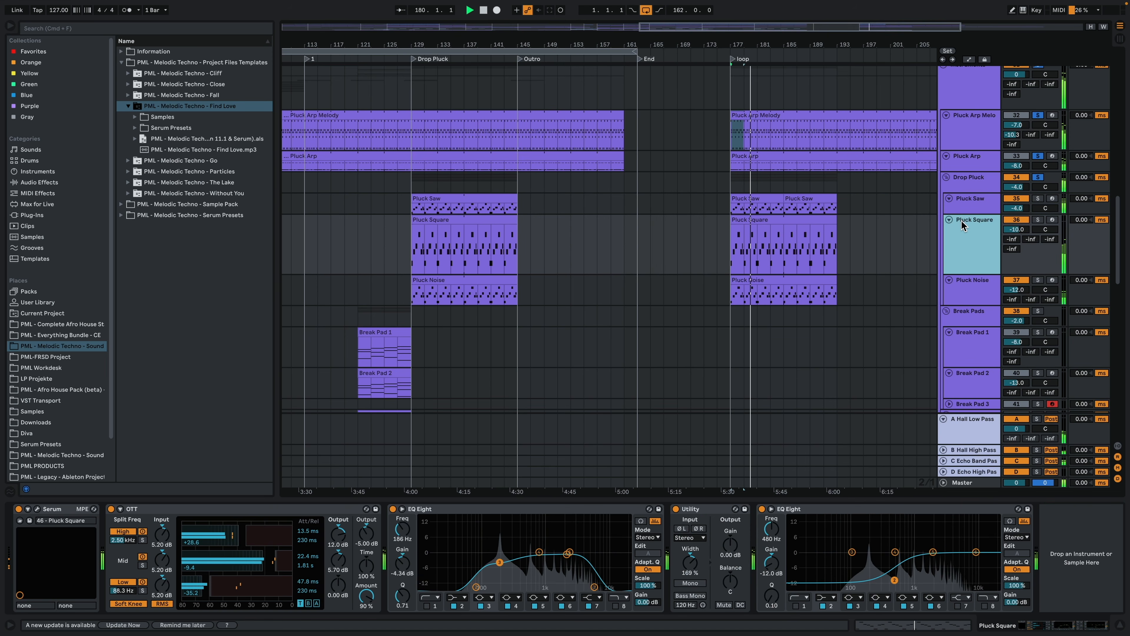
key("space")
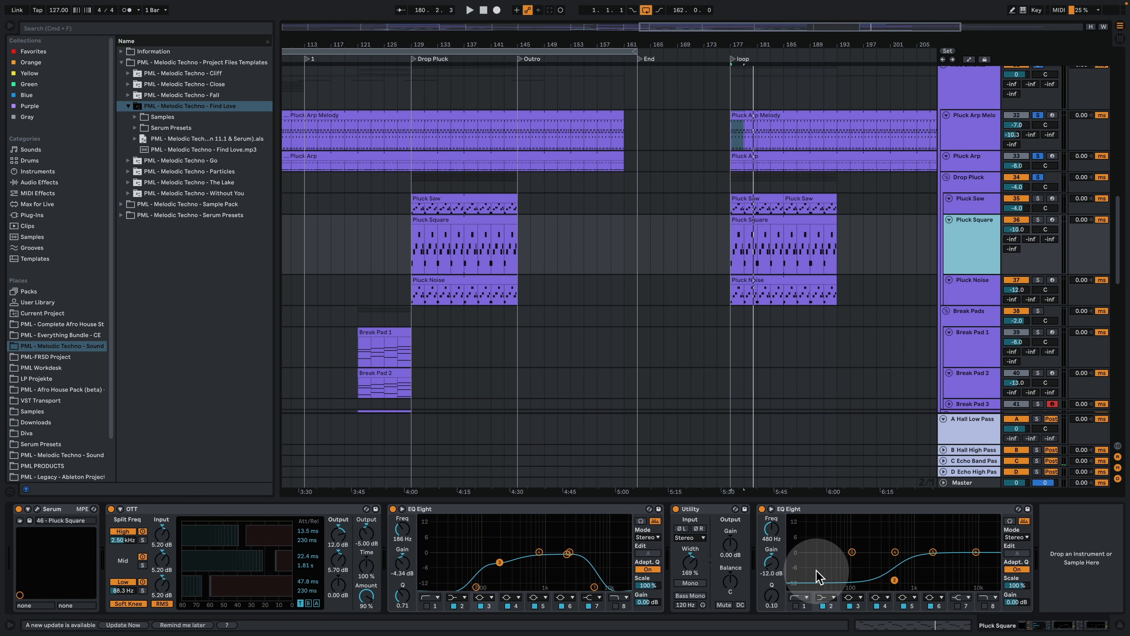
key("space")
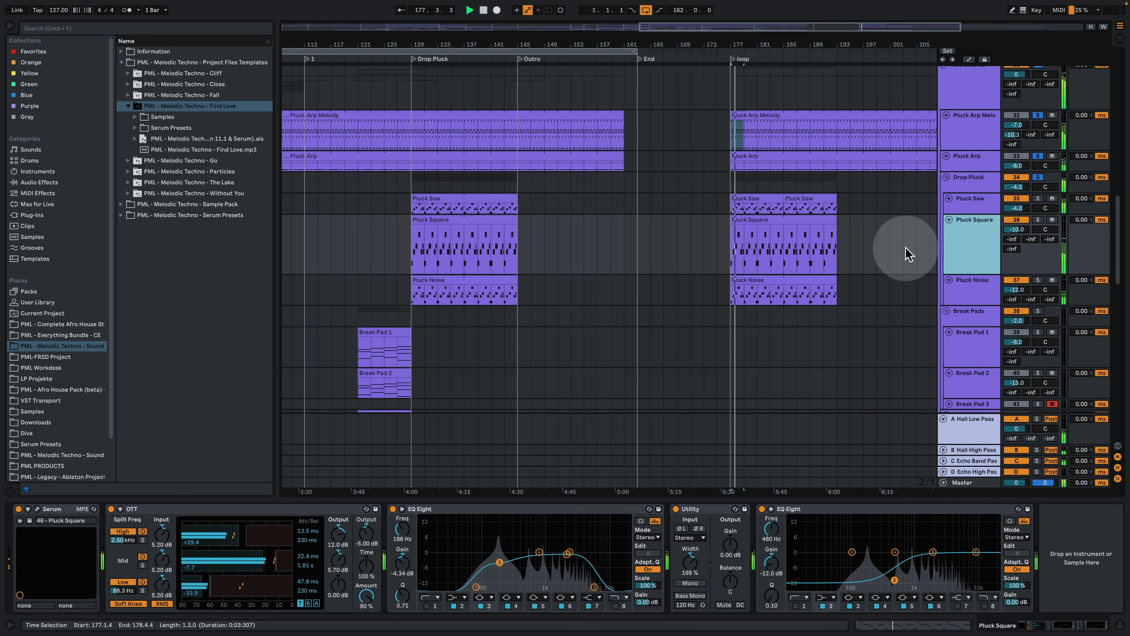
- Show the Pluck Noise track's device chain while the soloed loop plays, and stop playback
left_click(971, 289)
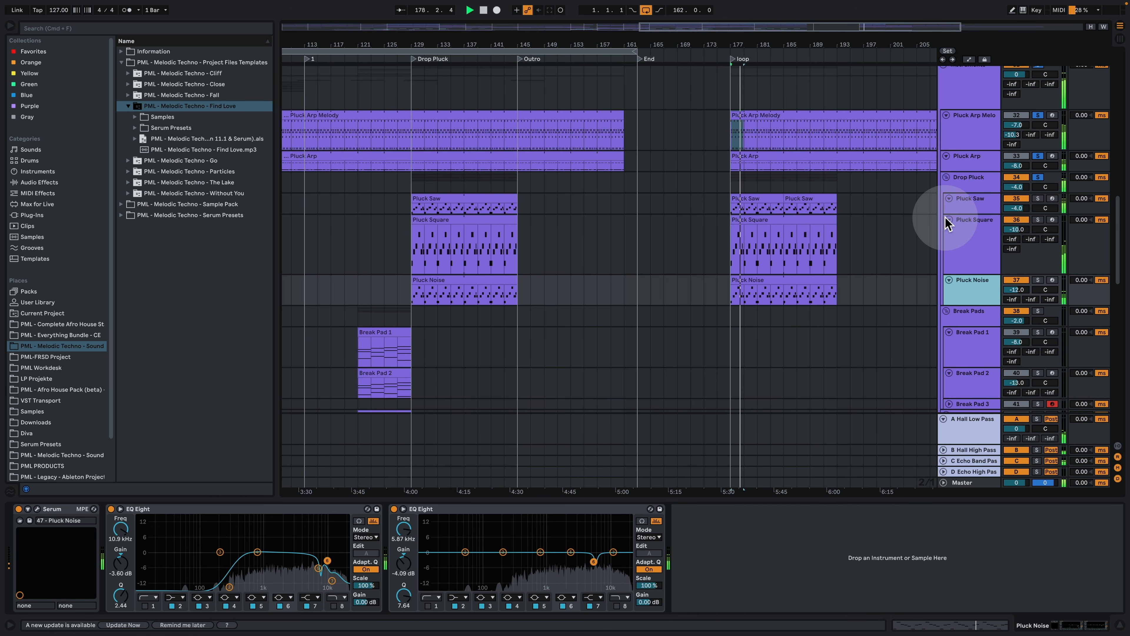
left_click(876, 281)
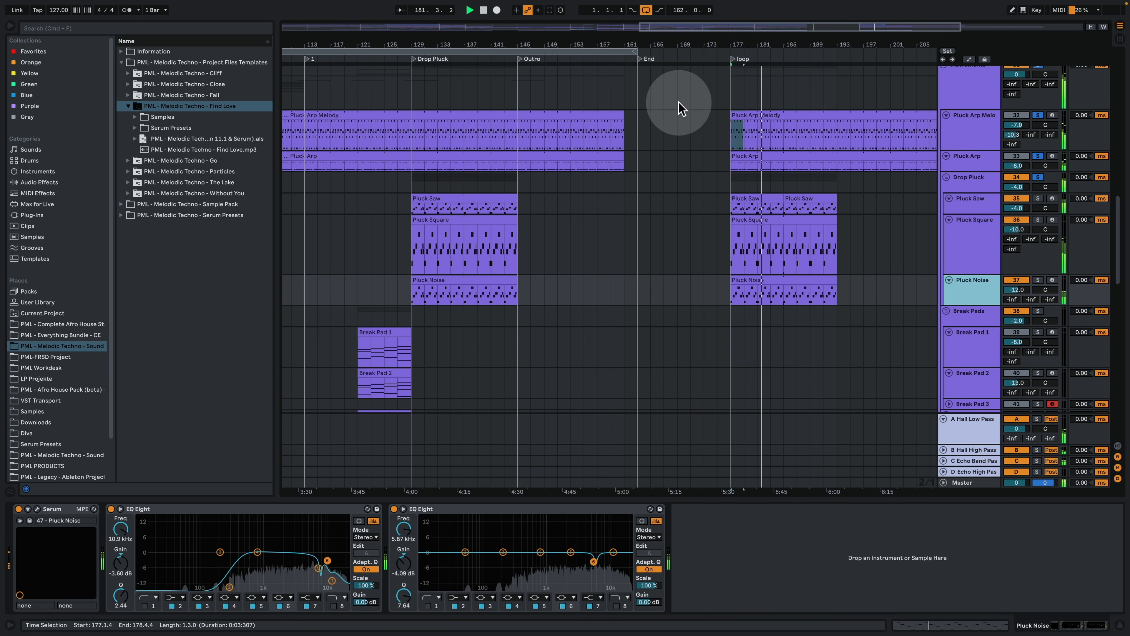
left_click_drag(664, 43, 704, 26)
key("space")
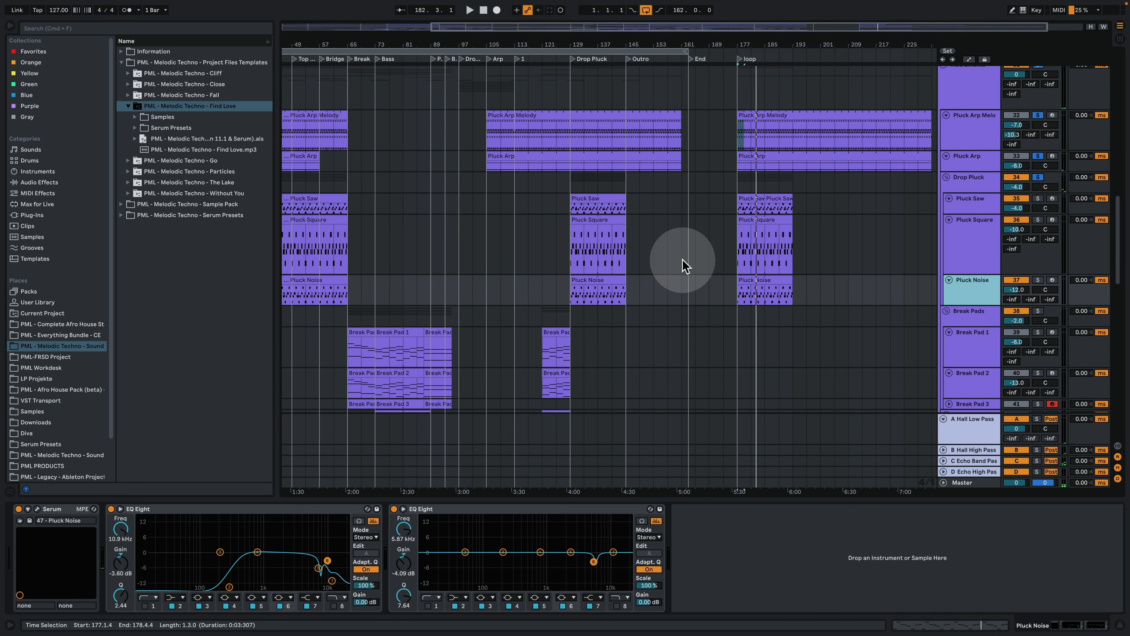
- Zoom in on the drop sections, hide the device view and play the arrangement from bar 113, where the bass variation starts
scroll(664, 298, "up", 5)
scroll(665, 293, "up", 13)
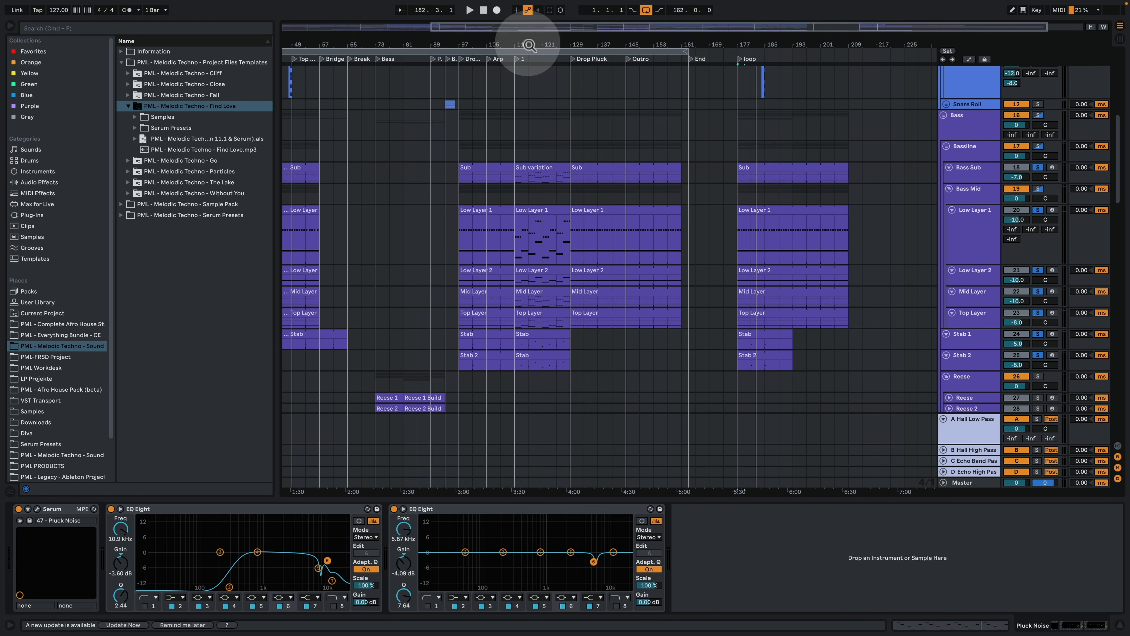
left_click_drag(525, 45, 590, 244)
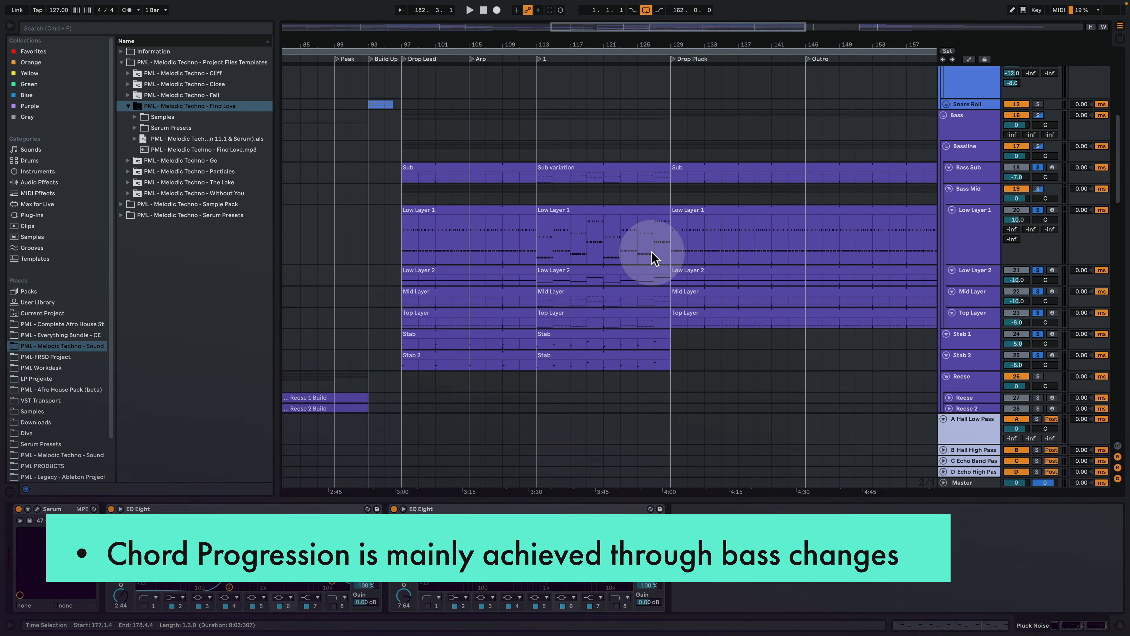
scroll(598, 268, "down", 8)
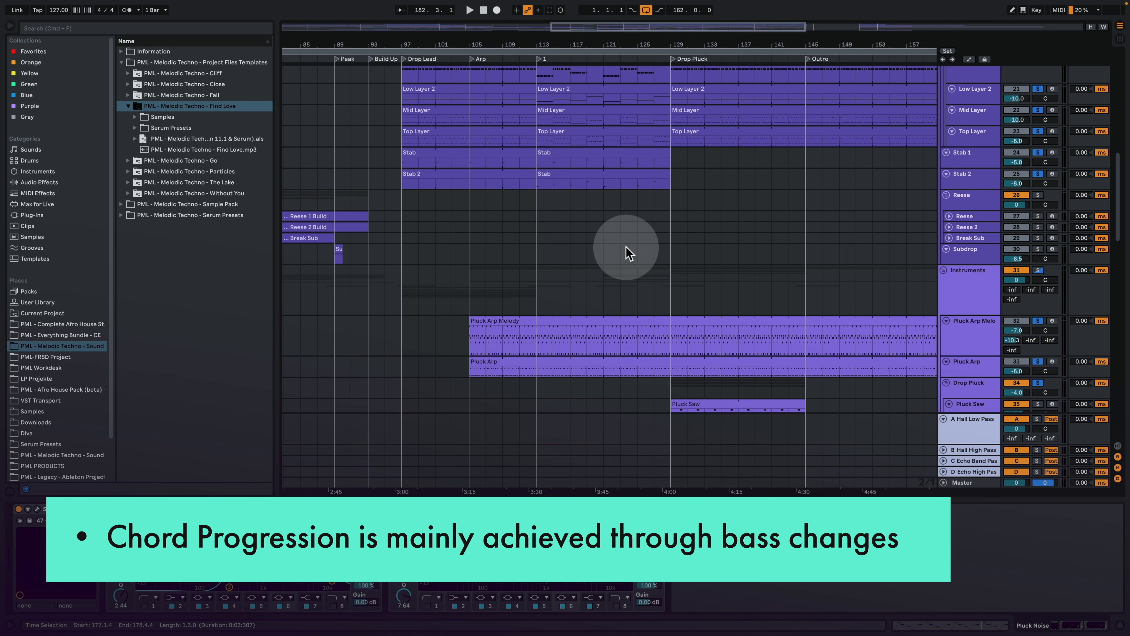
left_click(1121, 624)
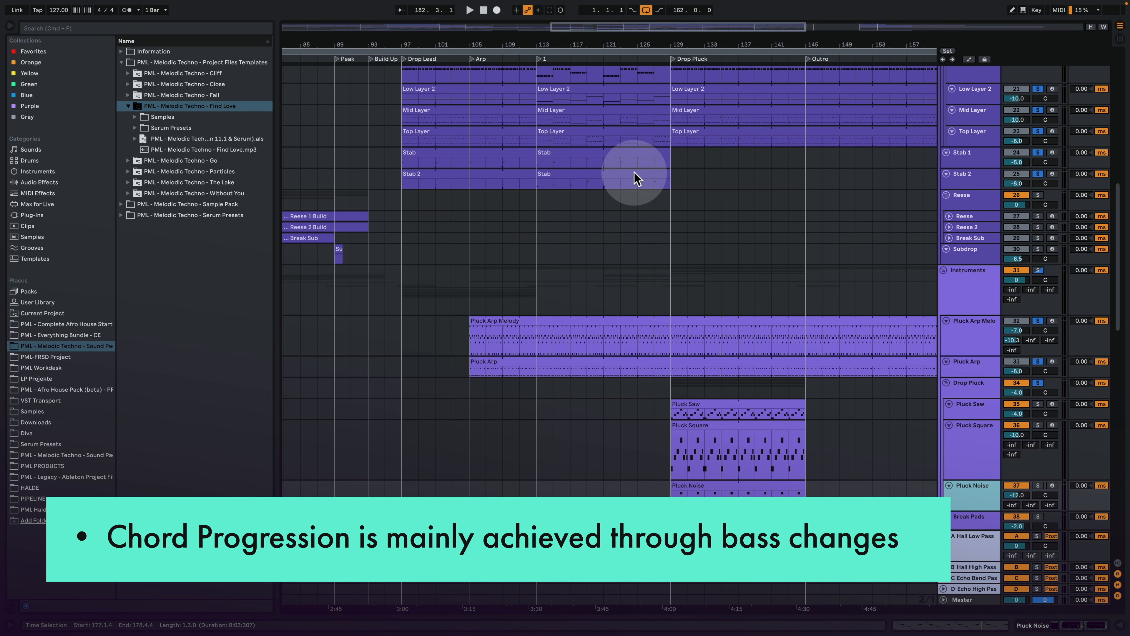
scroll(565, 214, "up", 3)
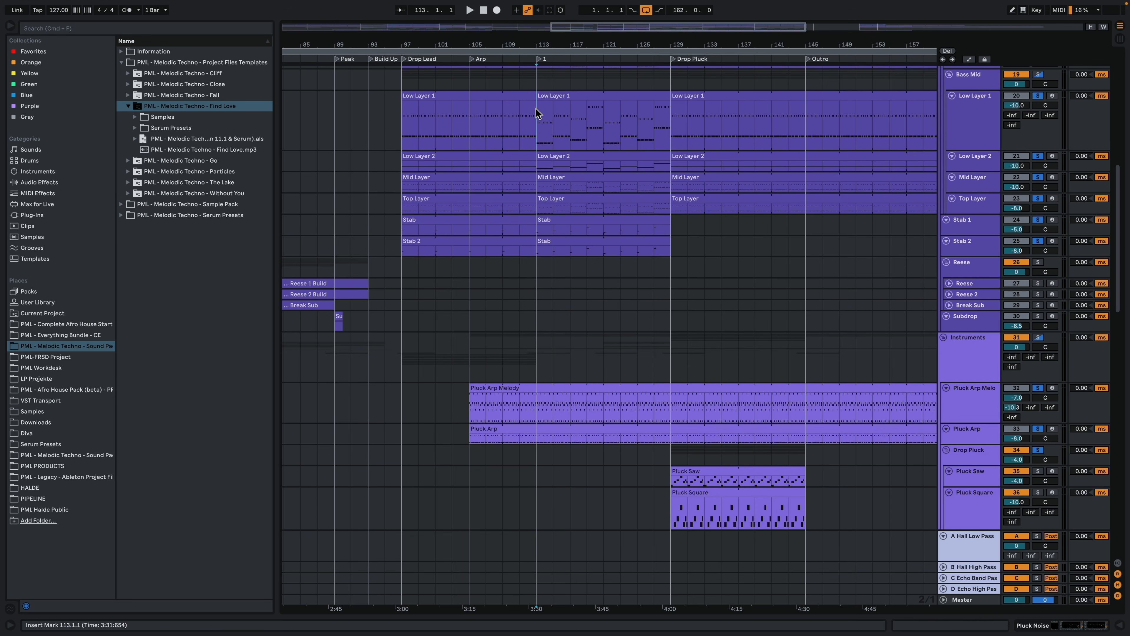
left_click(537, 114)
key("space")
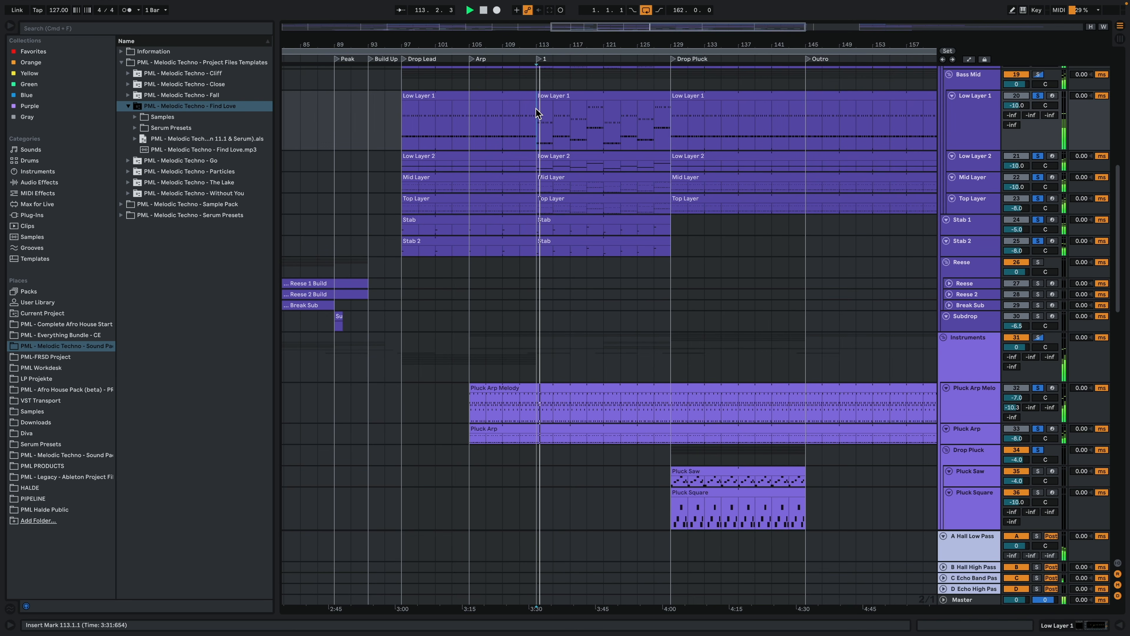
- Open the Low Layer 1 clip at bar 113 during playback, examine its bass note changes up close, and return to the arrangement
double_click(572, 98)
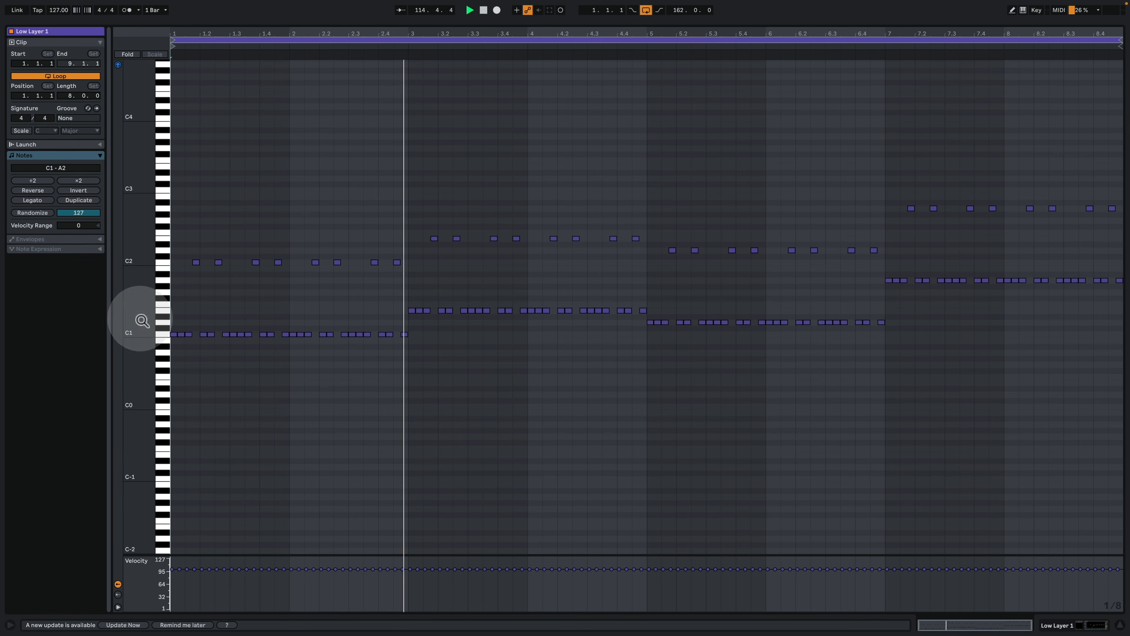
mouse_move(134, 320)
left_mouse_down()
mouse_move(111, 319)
mouse_move(123, 319)
left_mouse_up()
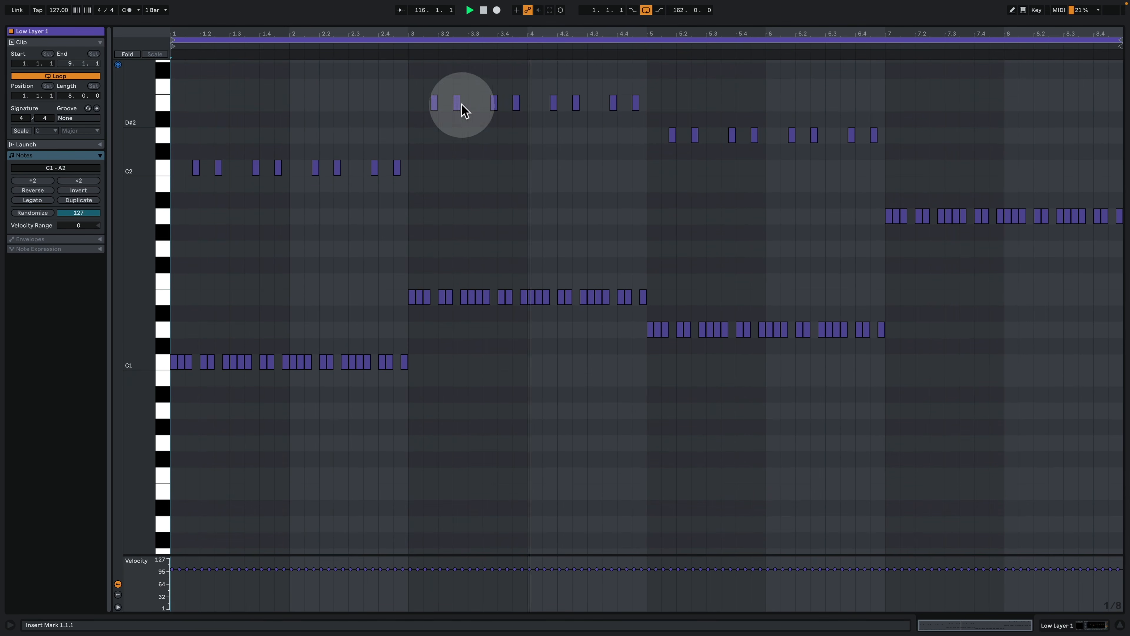
mouse_move(512, 33)
left_mouse_down()
mouse_move(512, 76)
mouse_move(513, 48)
left_mouse_up()
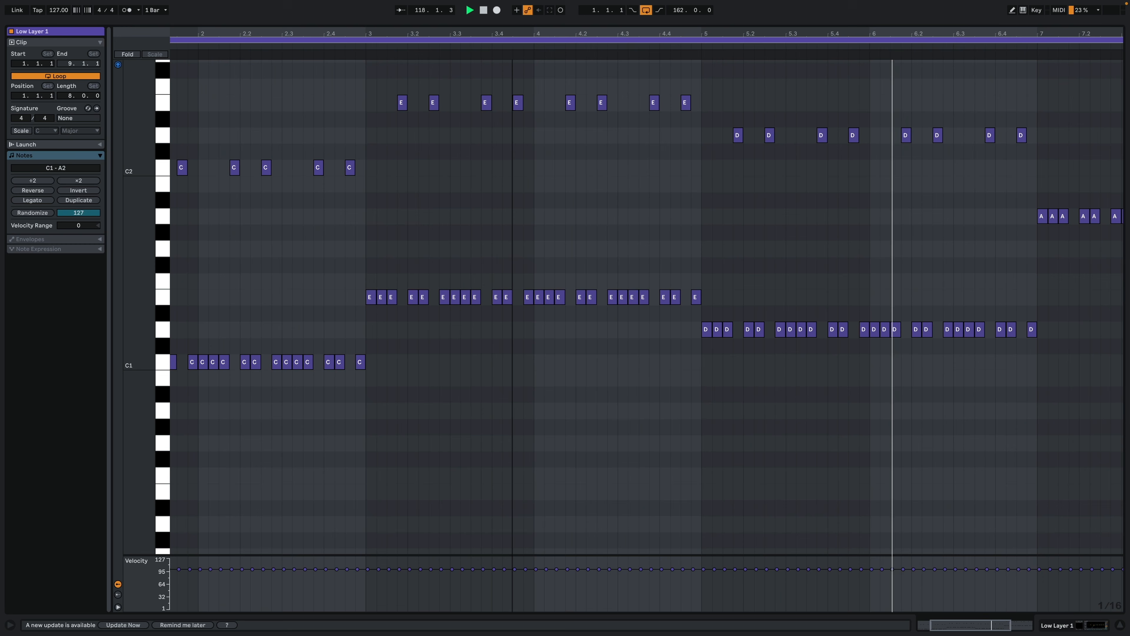
left_click(1061, 622)
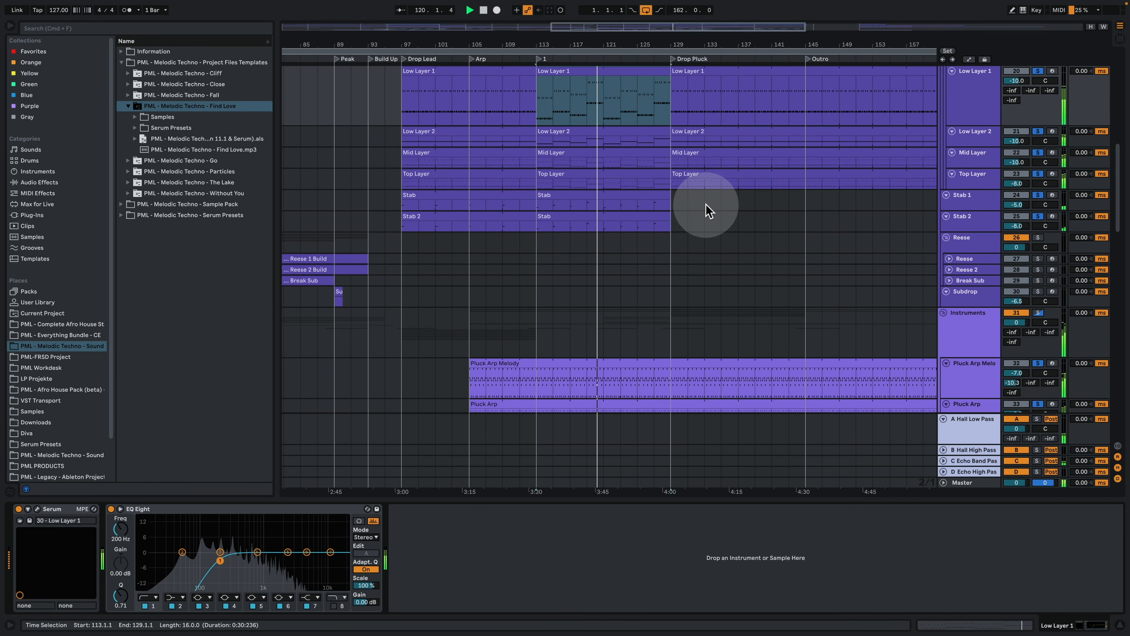
- Add the Pad Atmo track to the solo, play the arrangement from bar 113, and stop playback
scroll(706, 210, "down", 10)
scroll(706, 218, "down", 5)
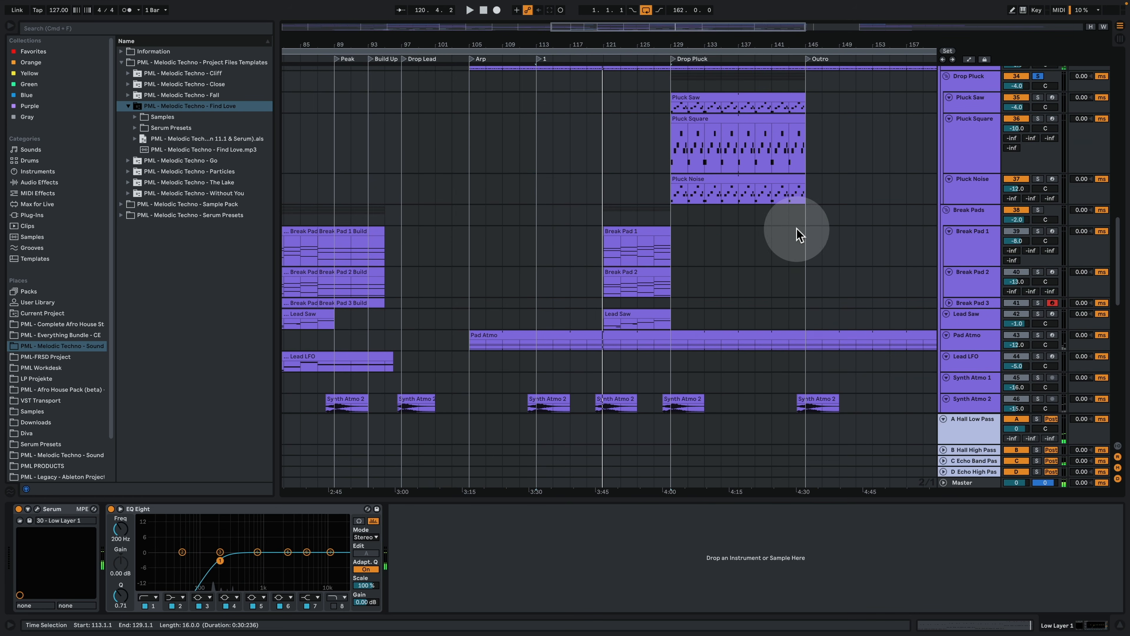
left_click(1040, 335)
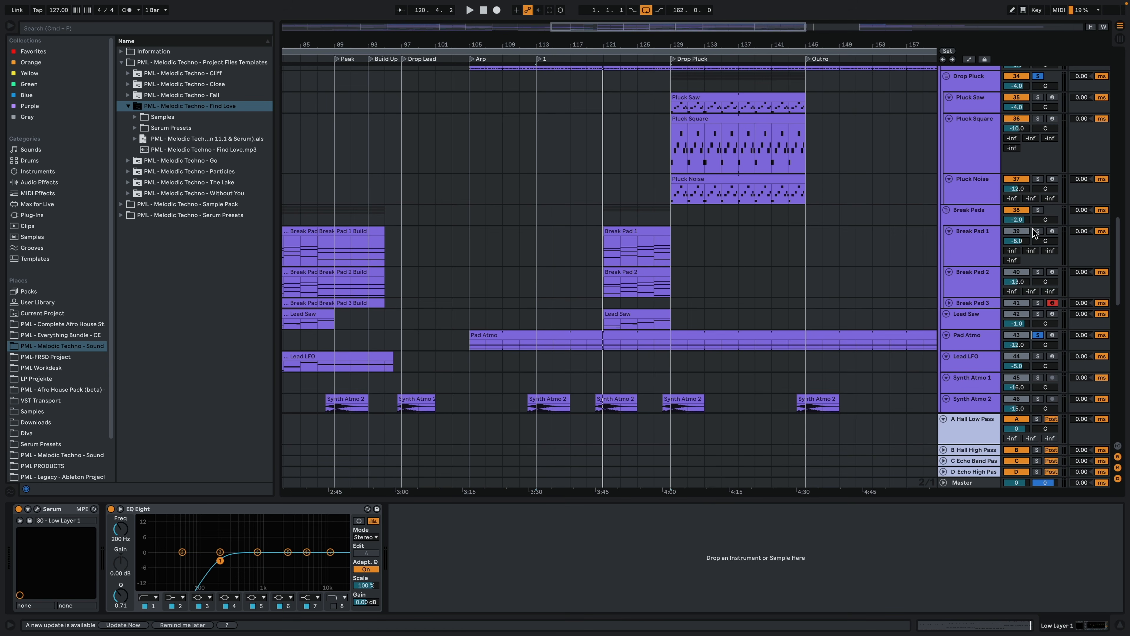
left_click(541, 286)
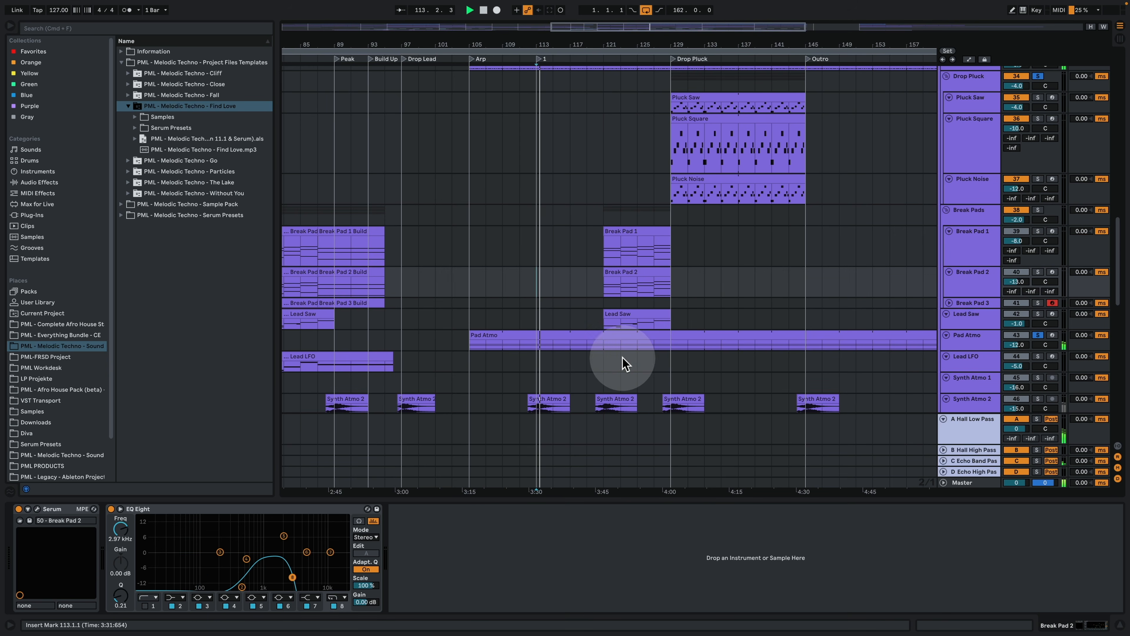
scroll(631, 354, "down", 5)
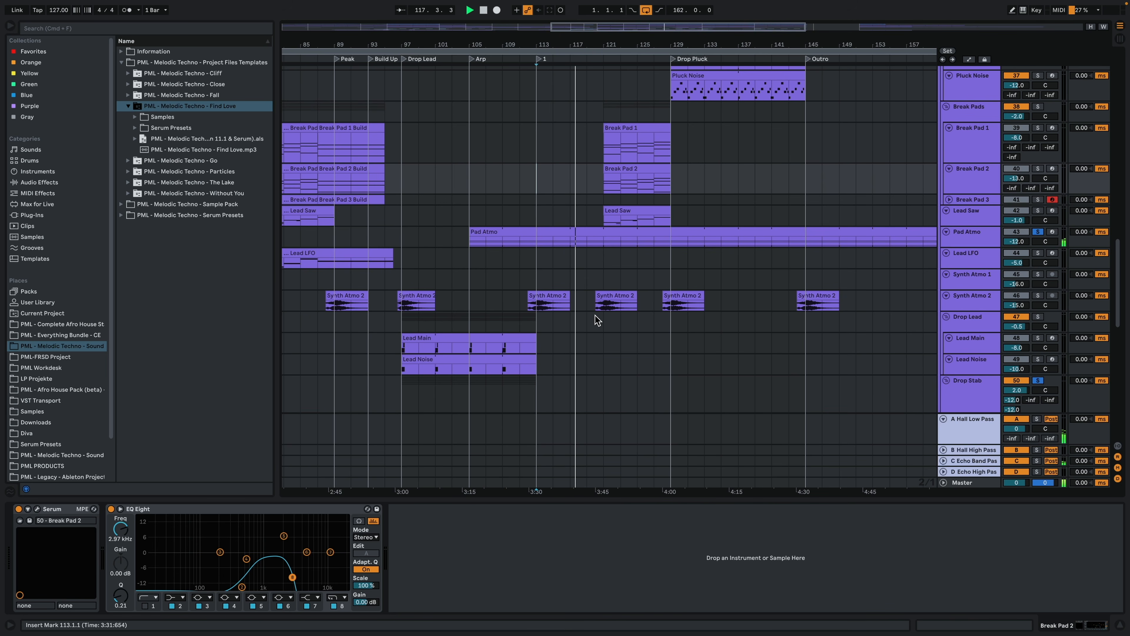
left_click(601, 329)
- Add Vocal Pad, Vocal Texture 1 and Vocal Texture 2 to the solo, play them from bar 113, and stop playback
scroll(601, 330, "down", 15)
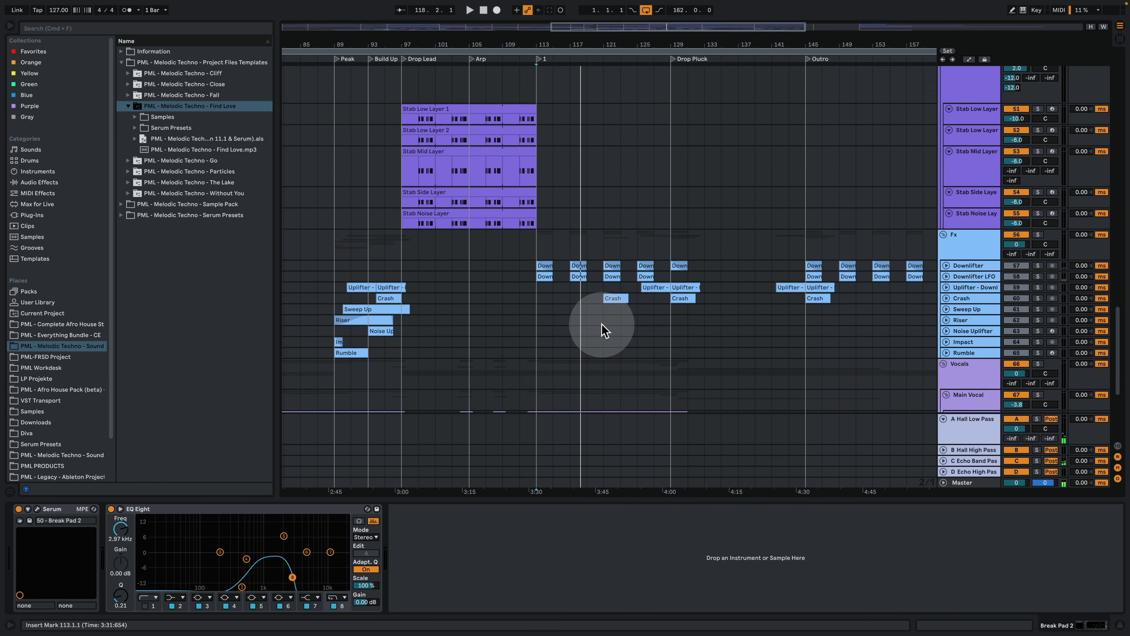
left_click(1038, 328)
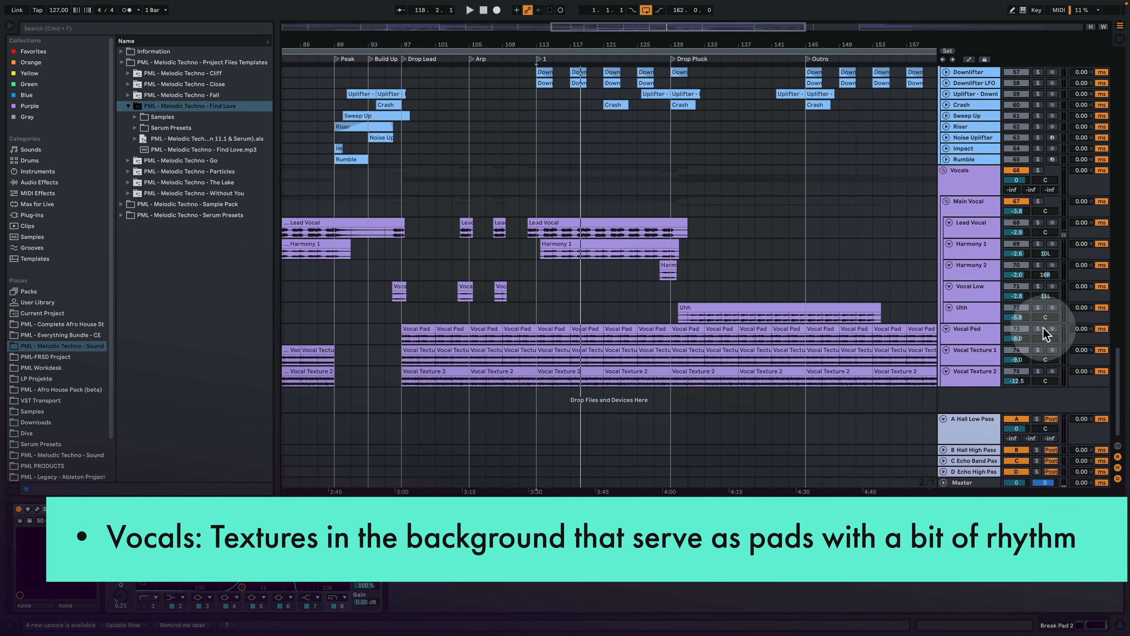
left_click(1038, 372)
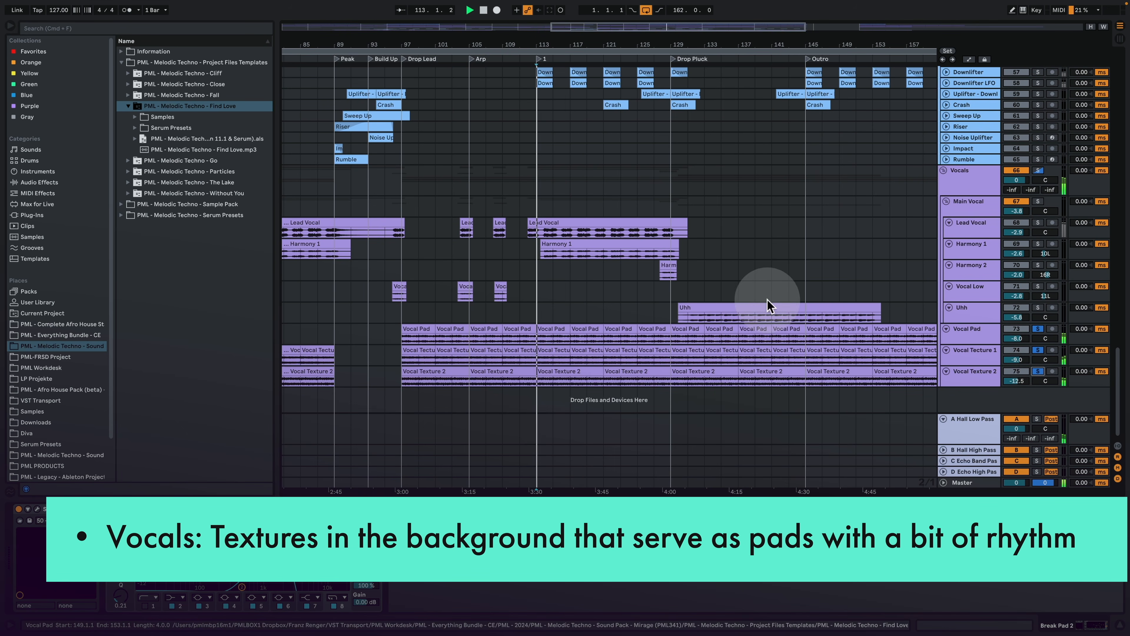
key("space")
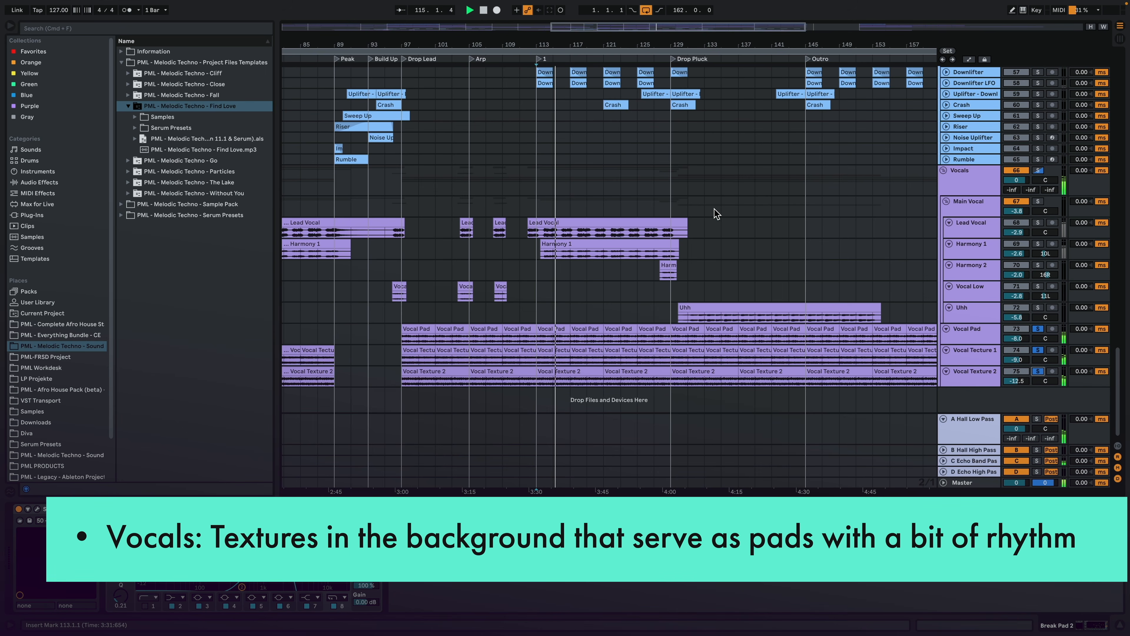
left_click(705, 223)
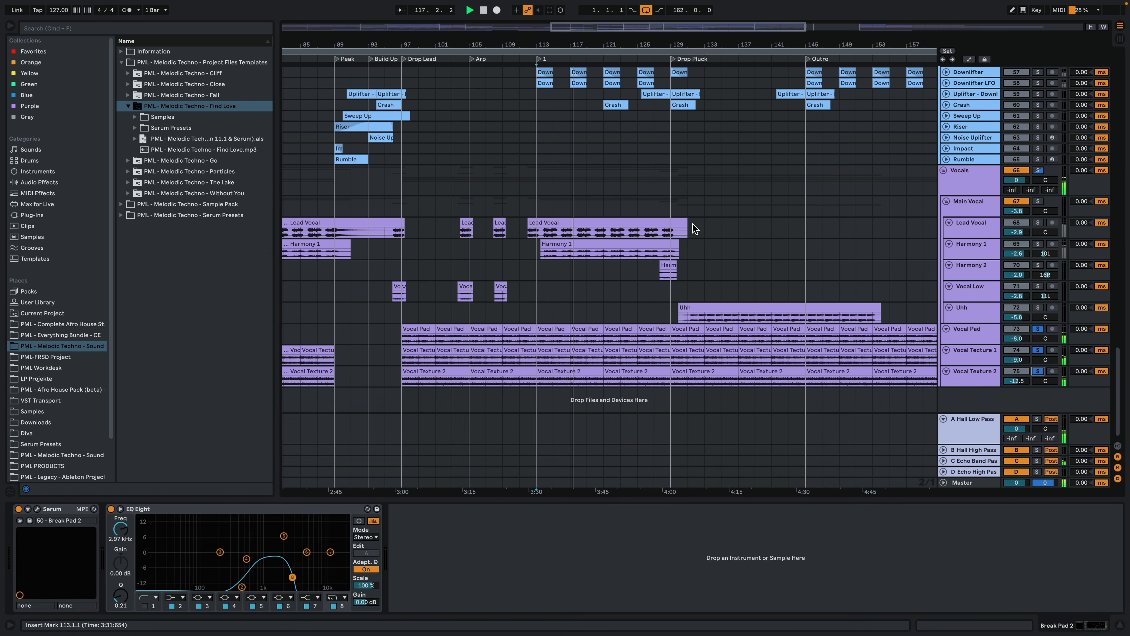
left_click(708, 227)
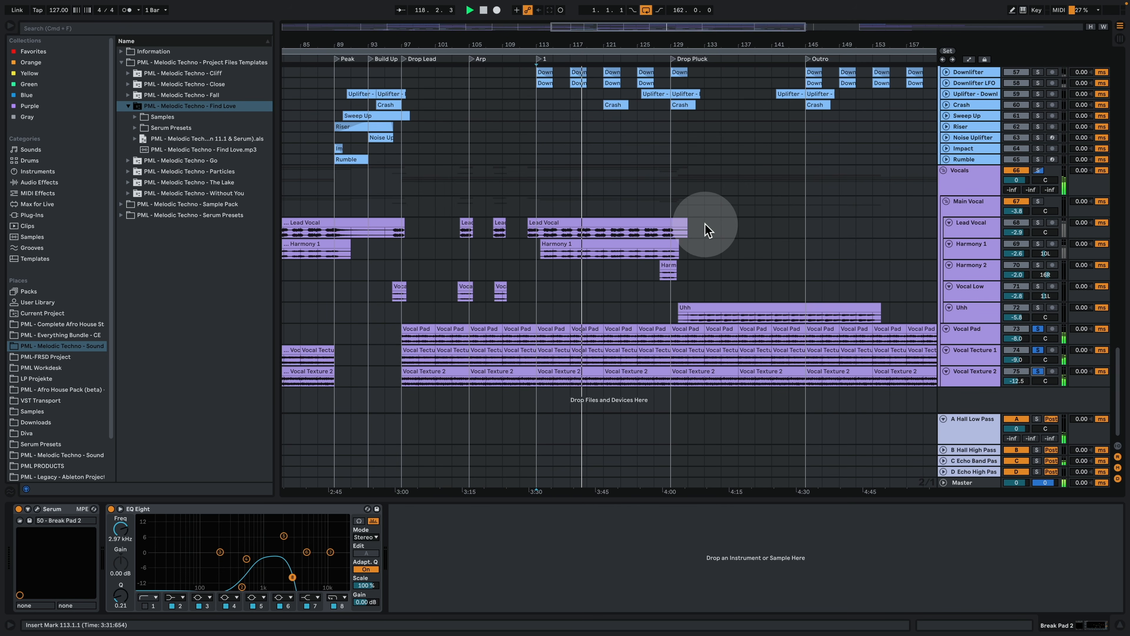
key("space")
- Examine how the vocals, stabs, leads, pads and drop plucks are placed across the Drop Lead, Arp and Drop Pluck sections
scroll(848, 285, "up", 3)
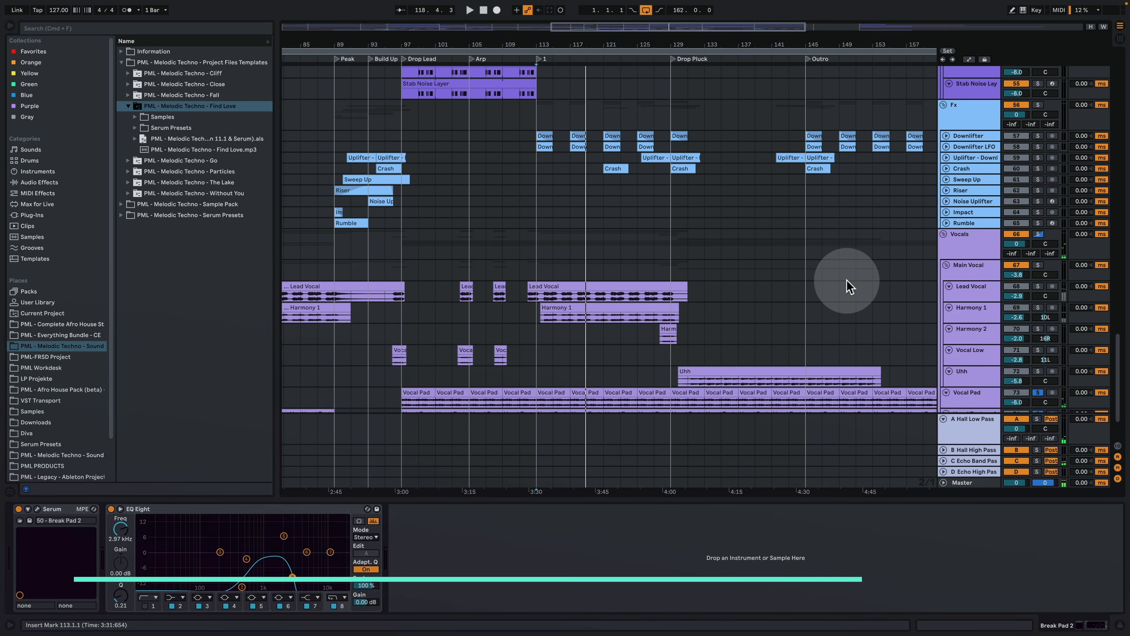
scroll(698, 283, "up", 2)
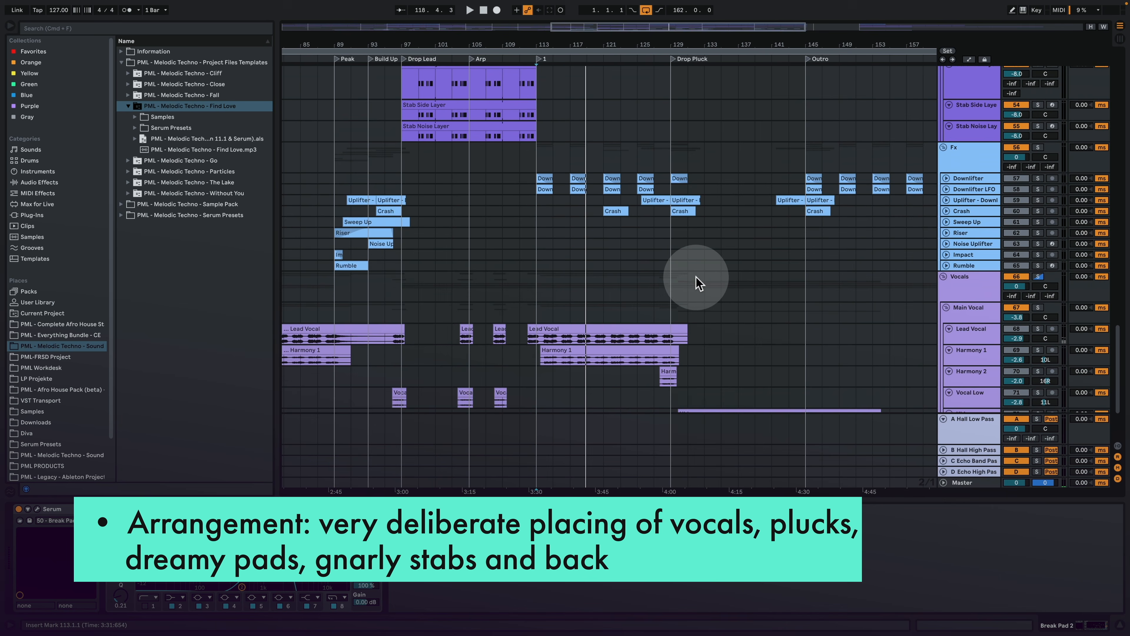
scroll(695, 280, "up", 1)
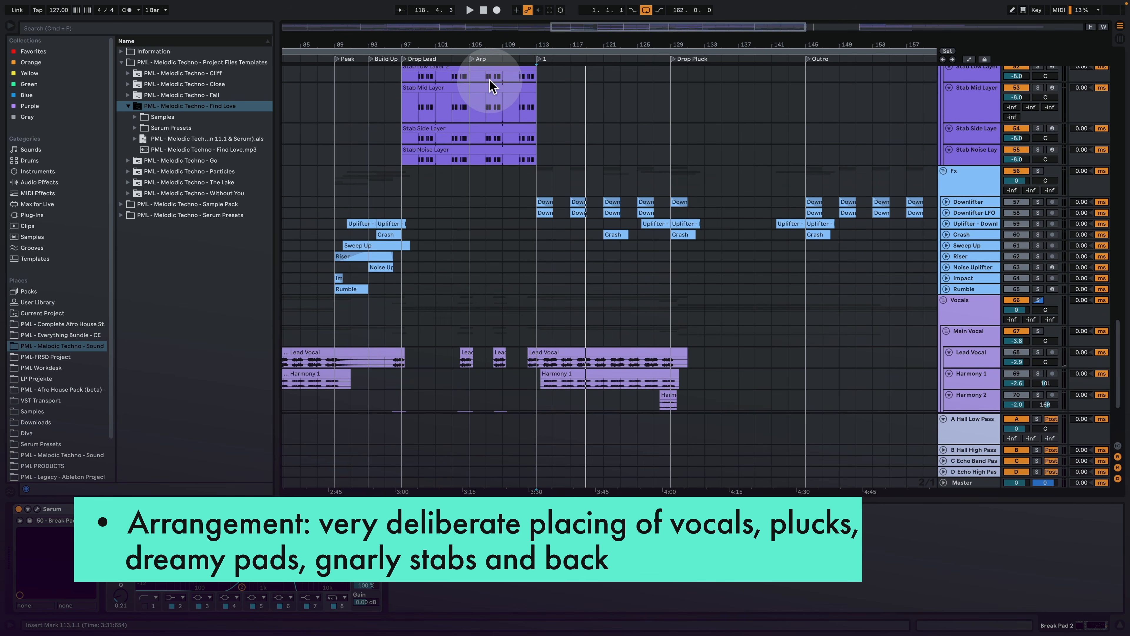
left_click_drag(500, 41, 509, 54)
scroll(570, 186, "up", 2)
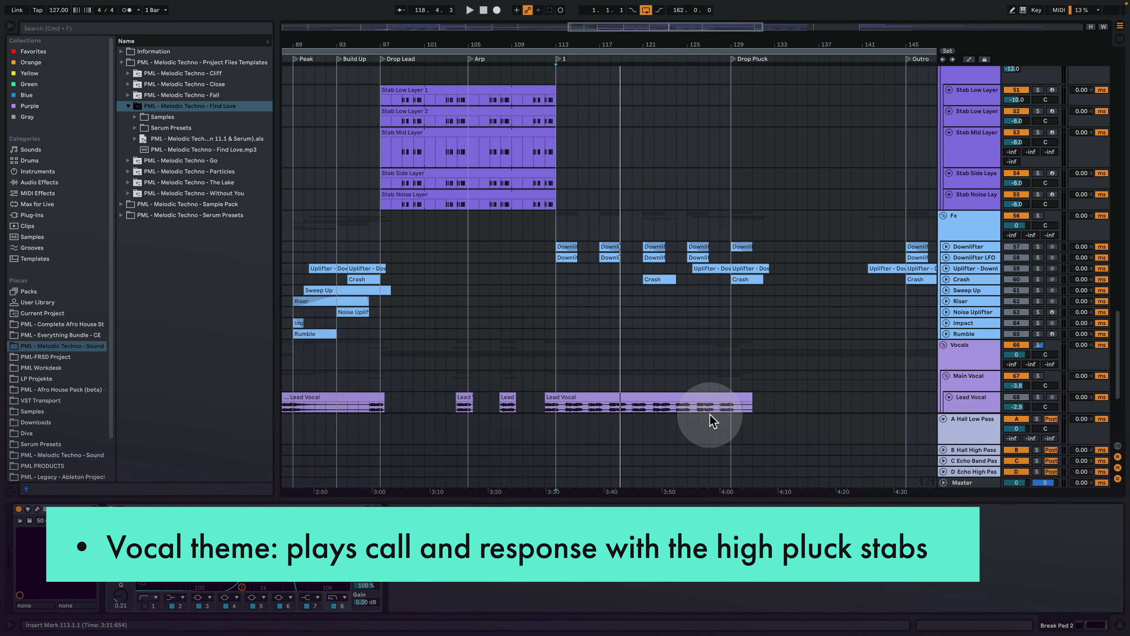
scroll(734, 298, "up", 10)
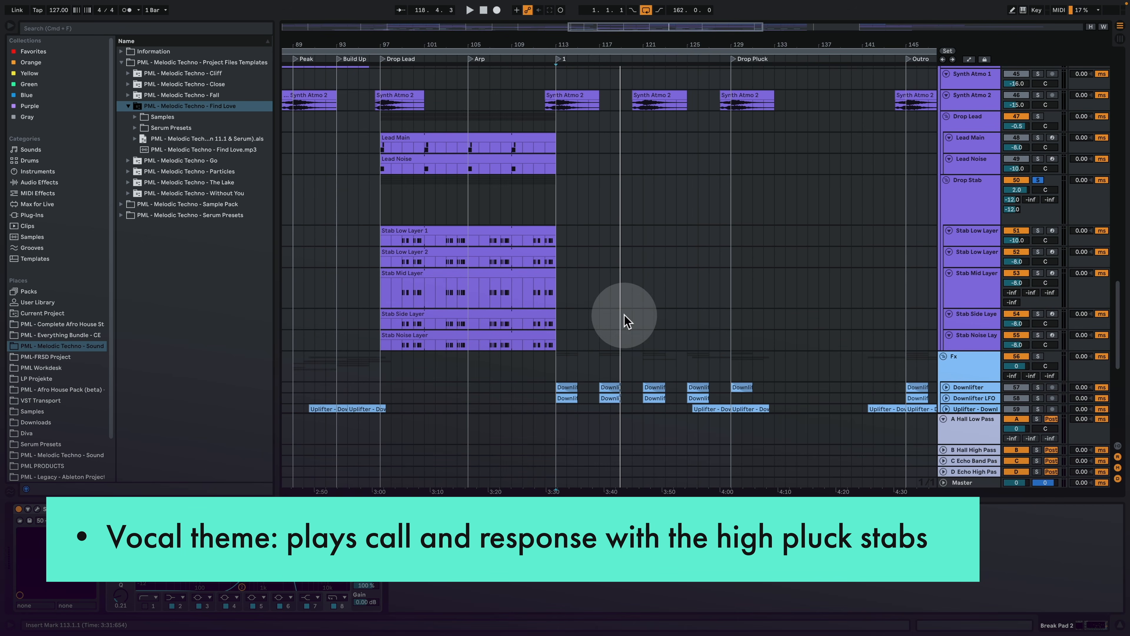
scroll(746, 328, "up", 6)
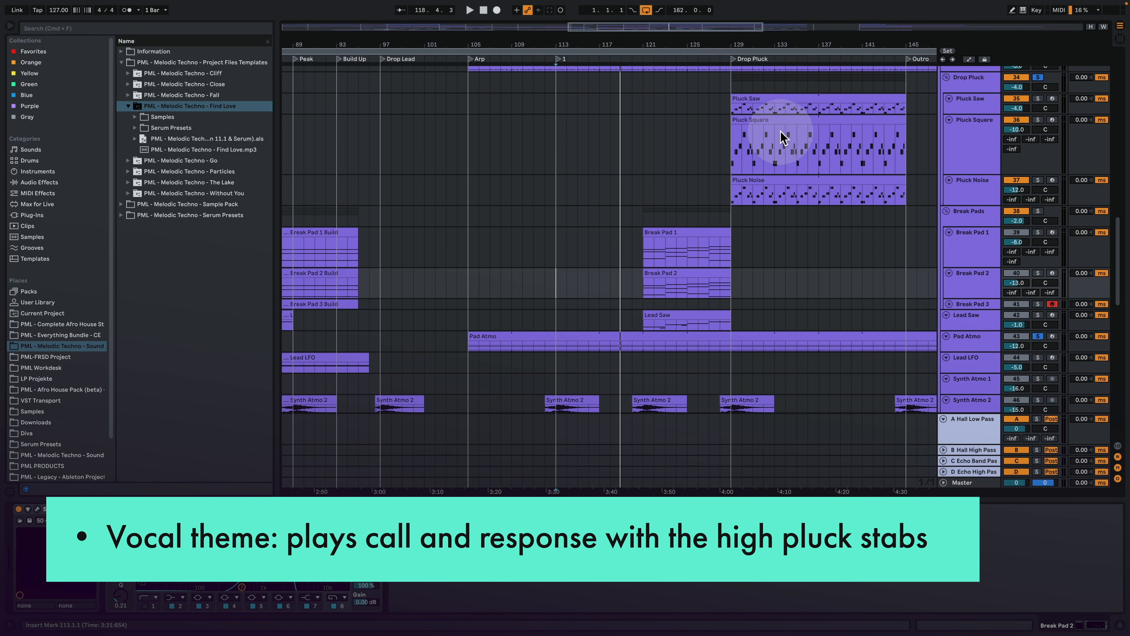
scroll(801, 183, "up", 2)
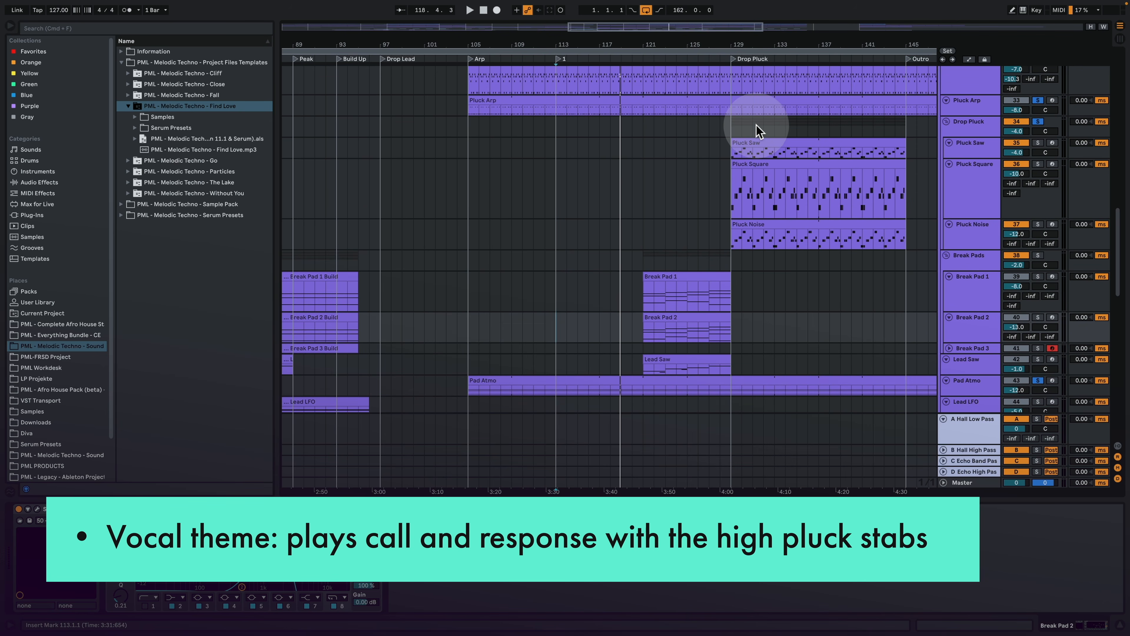
- Play the Drop Pluck group with the other soloed tracks from bar 129
left_click(733, 129)
key("space")
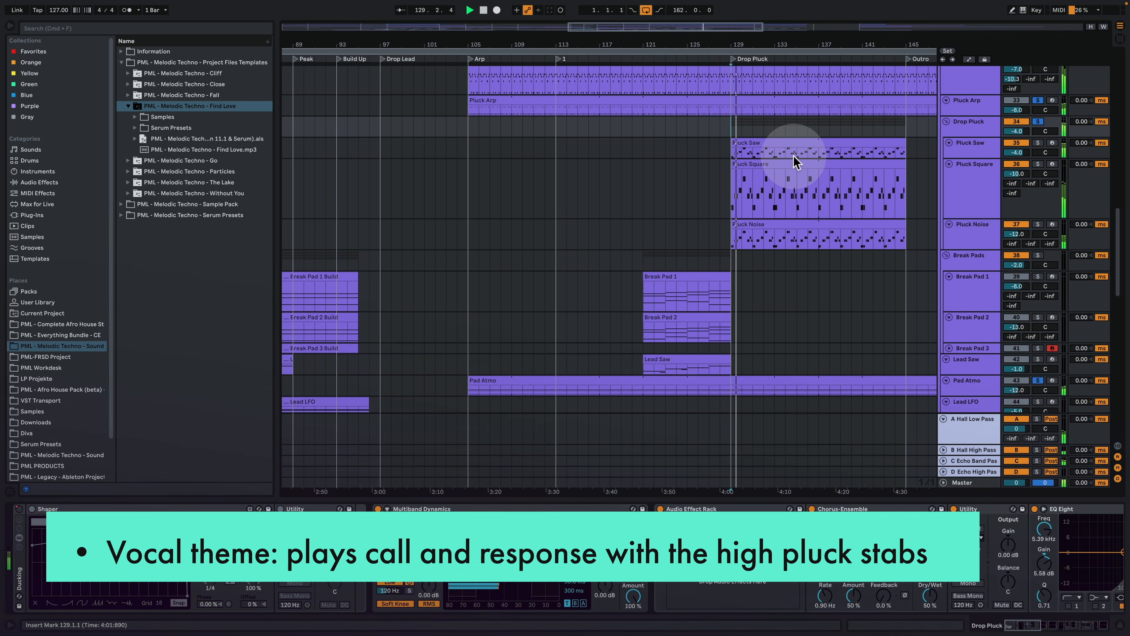
scroll(637, 239, "down", 2)
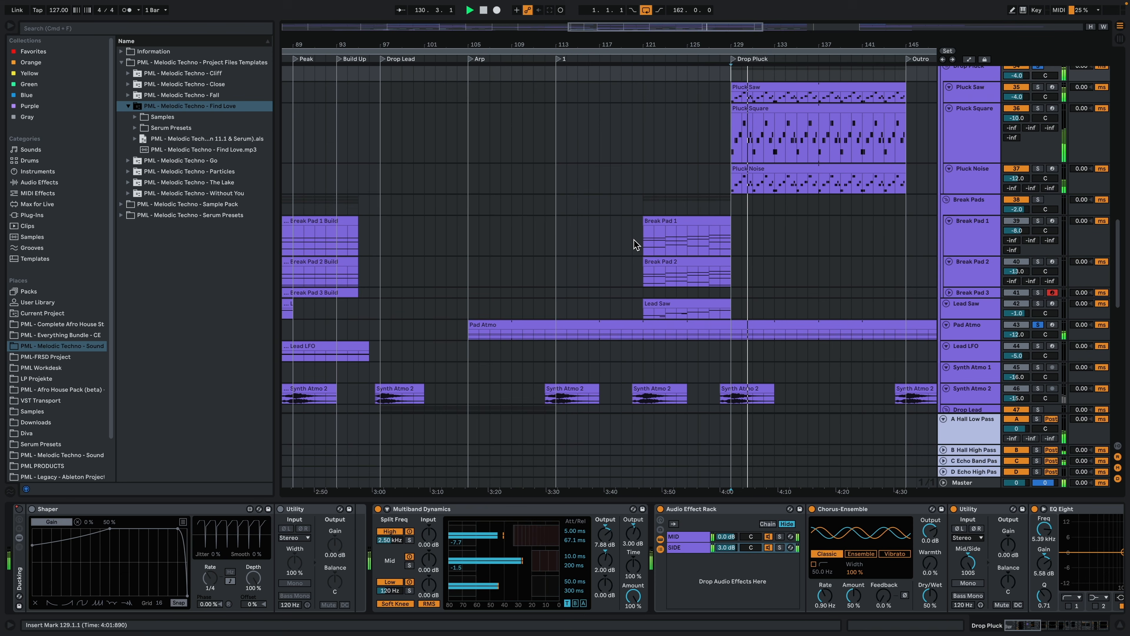
- Stop the pluck playback and play the Drop Stab group from bar 99
scroll(634, 240, "down", 2)
scroll(634, 239, "down", 4)
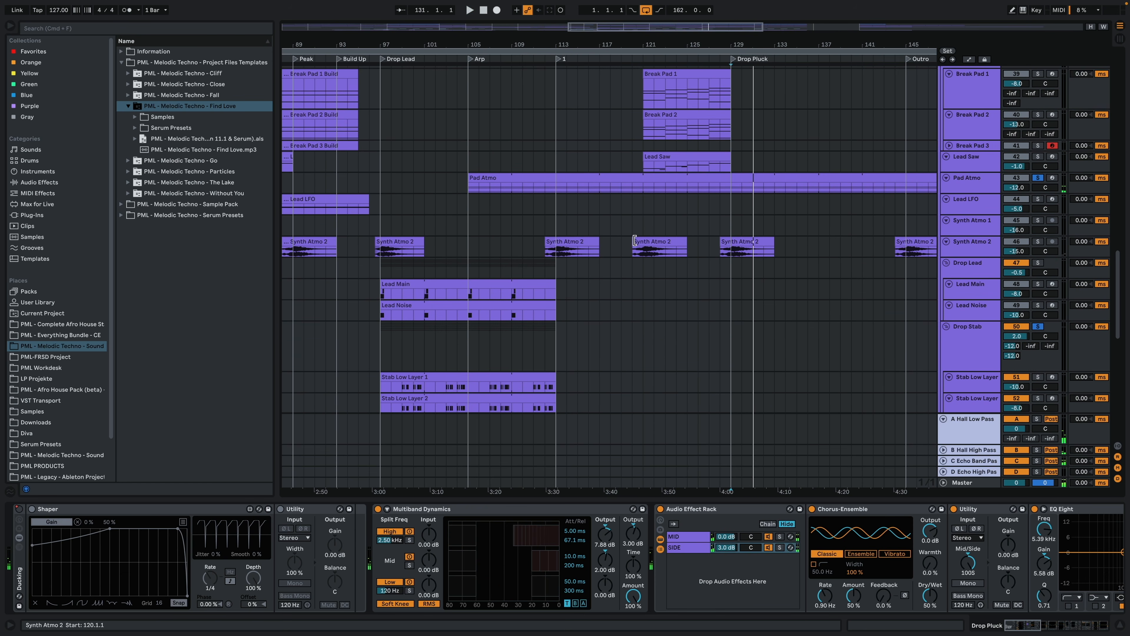
scroll(534, 252, "down", 2)
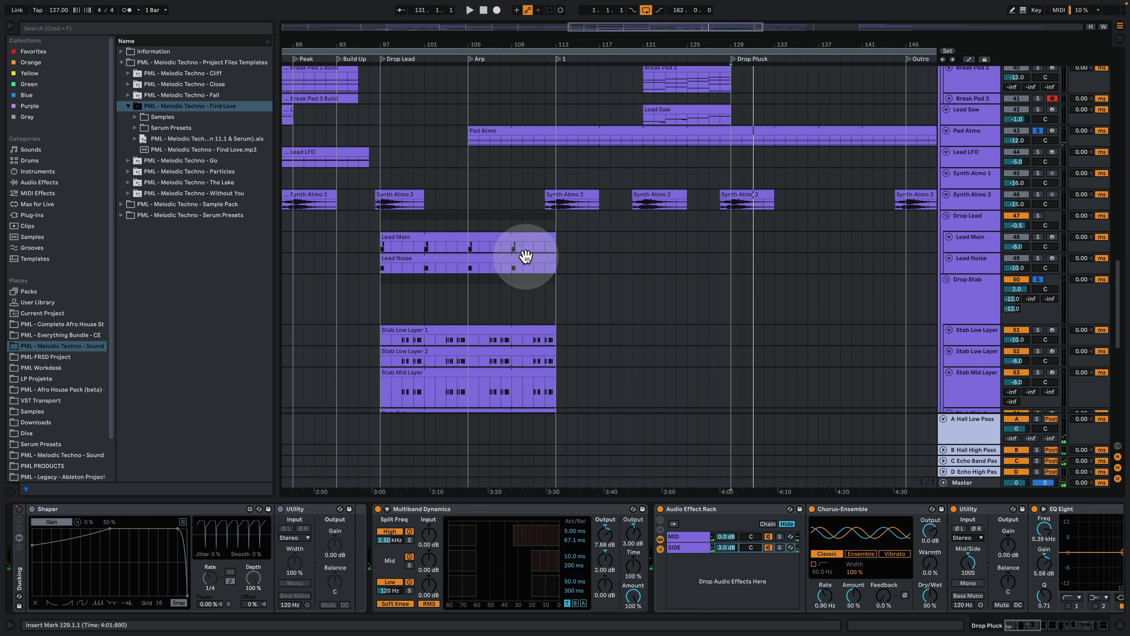
left_click(402, 307)
key("space")
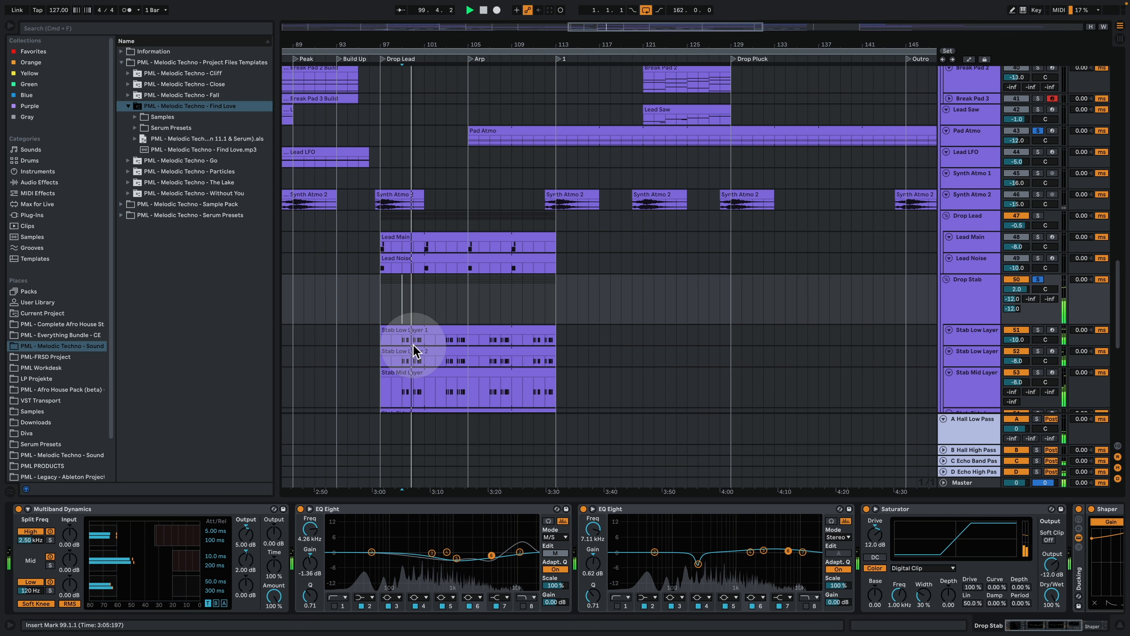
- Stop playback, add the Main Vocal group to the solo, and play the arrangement from bar 114
scroll(561, 296, "down", 11)
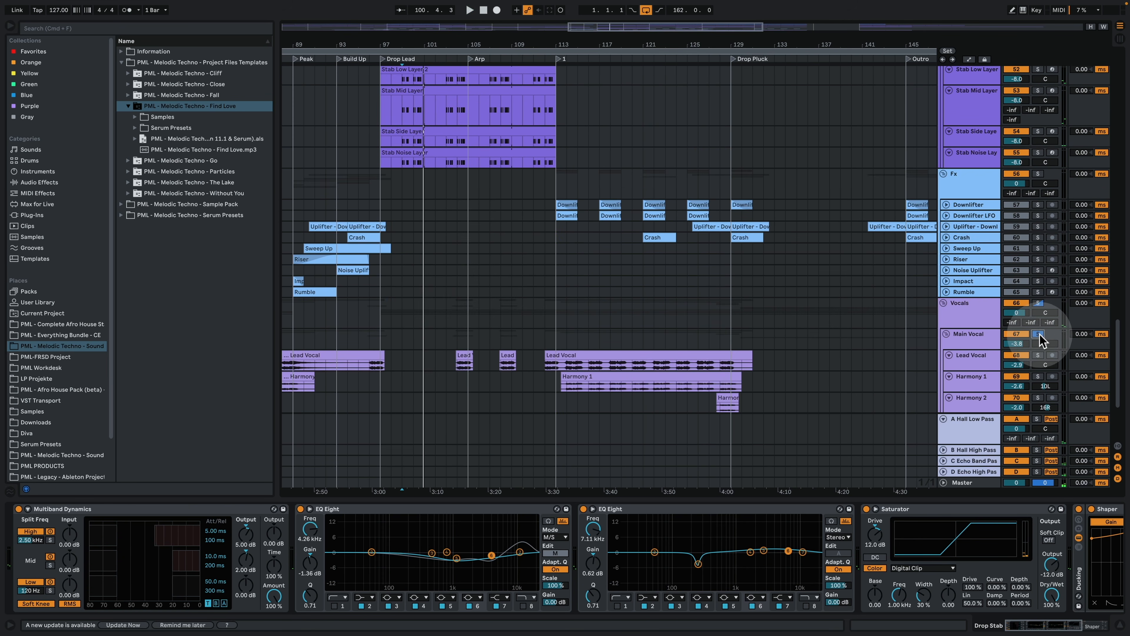
left_click(576, 333)
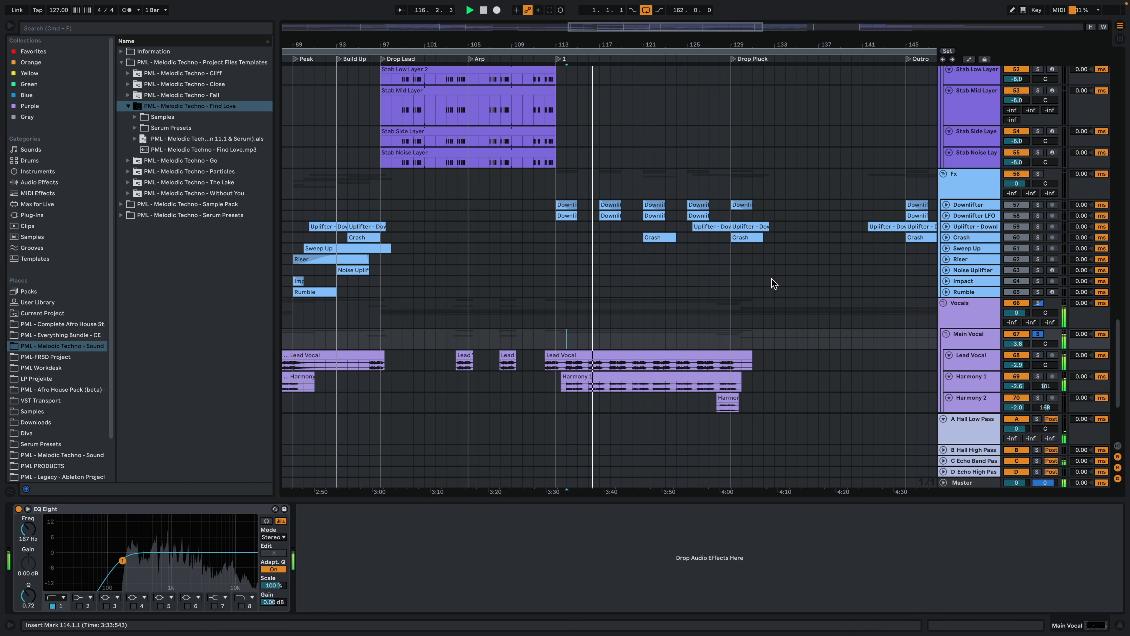
left_click(737, 281)
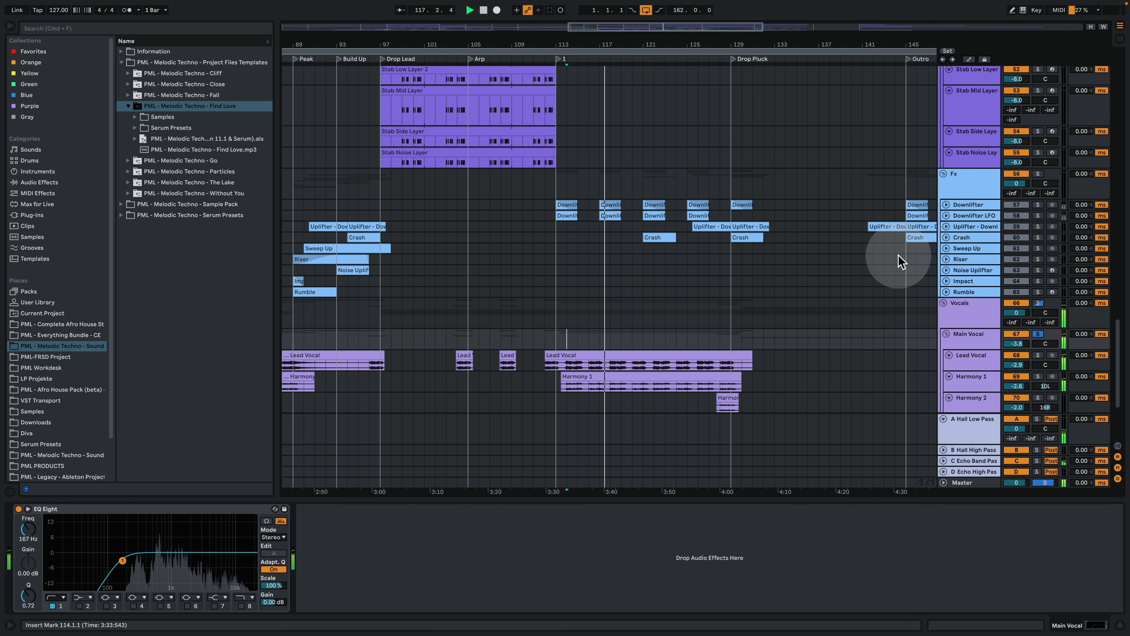
- Play the arrangement from the Drop Pluck section at bar 129 and clear all the solos
scroll(762, 262, "up", 15)
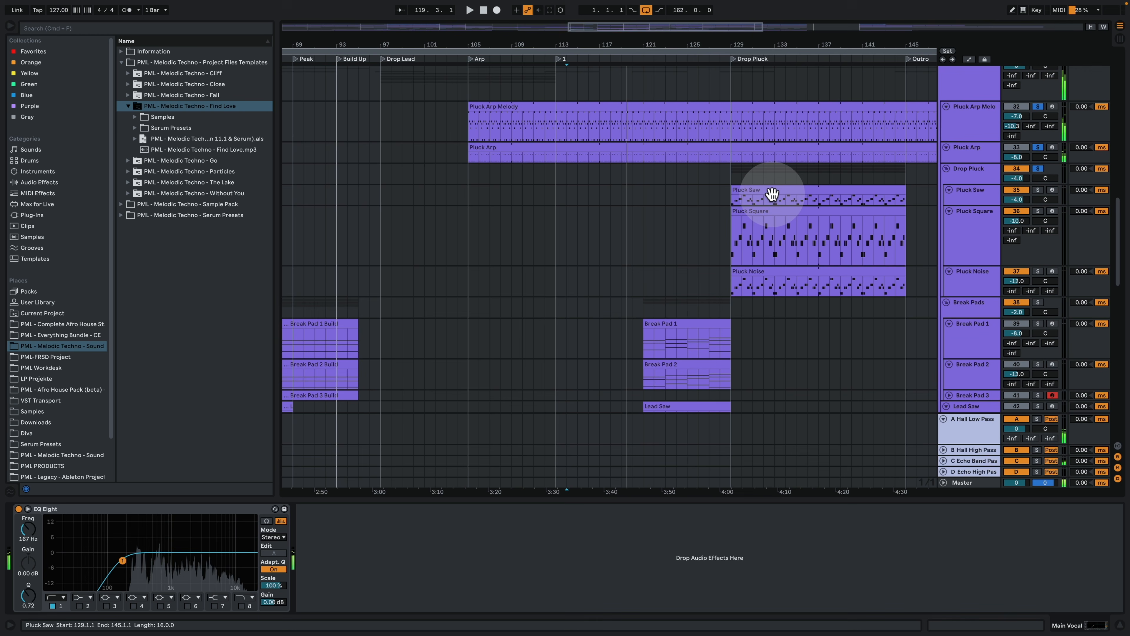
left_click(733, 59)
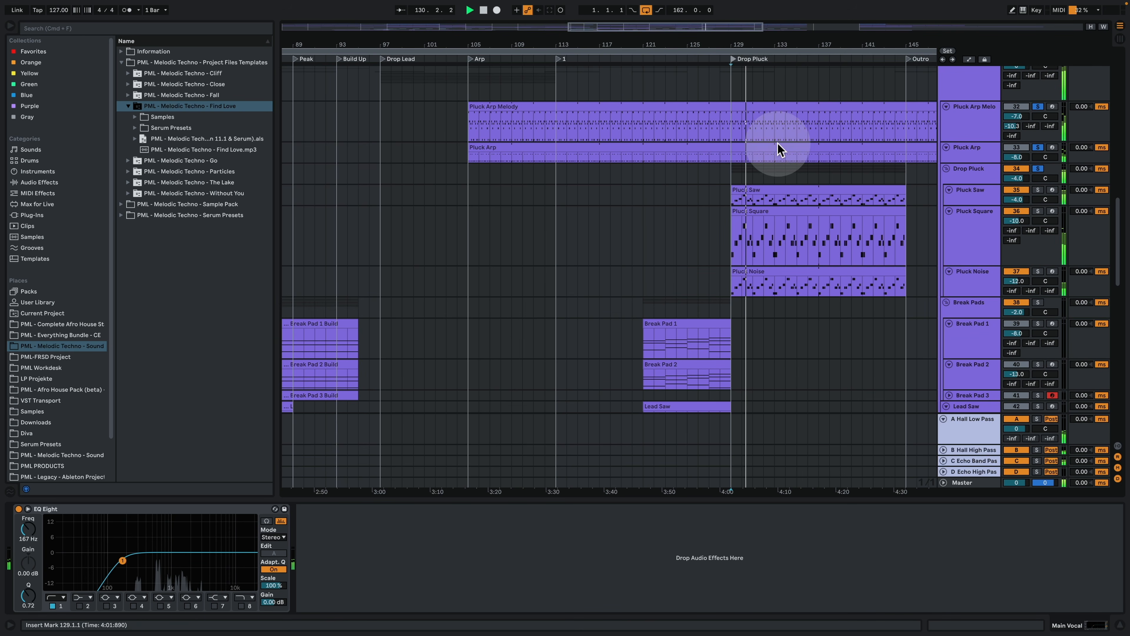
left_click(1039, 169)
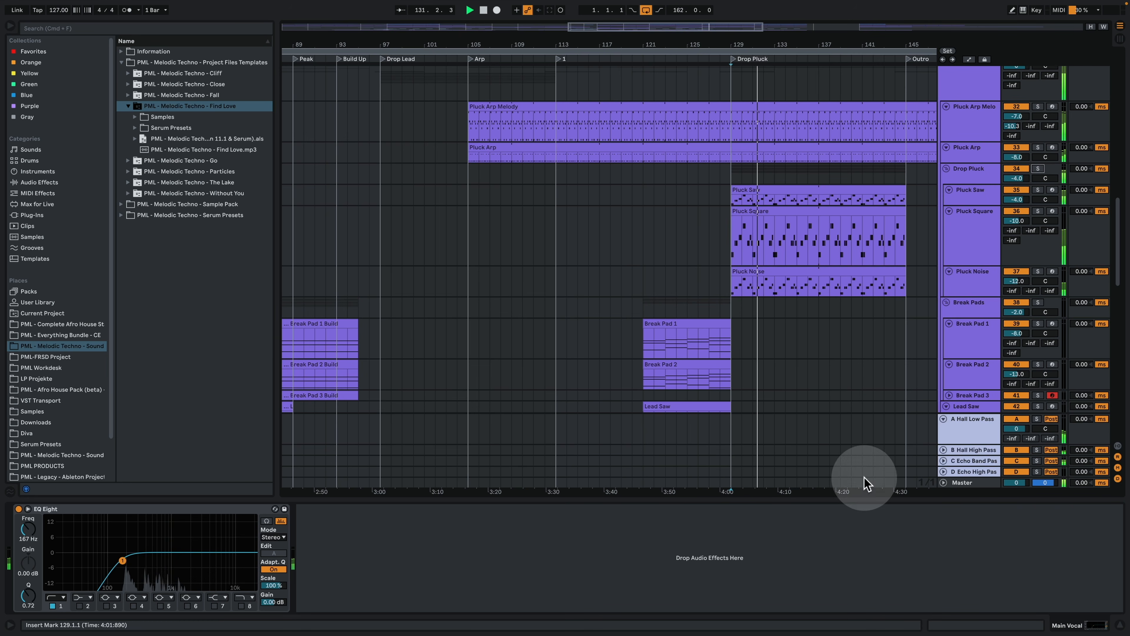
- Hide the device view, zoom out to the whole arrangement, and stop playback
left_click(1119, 625)
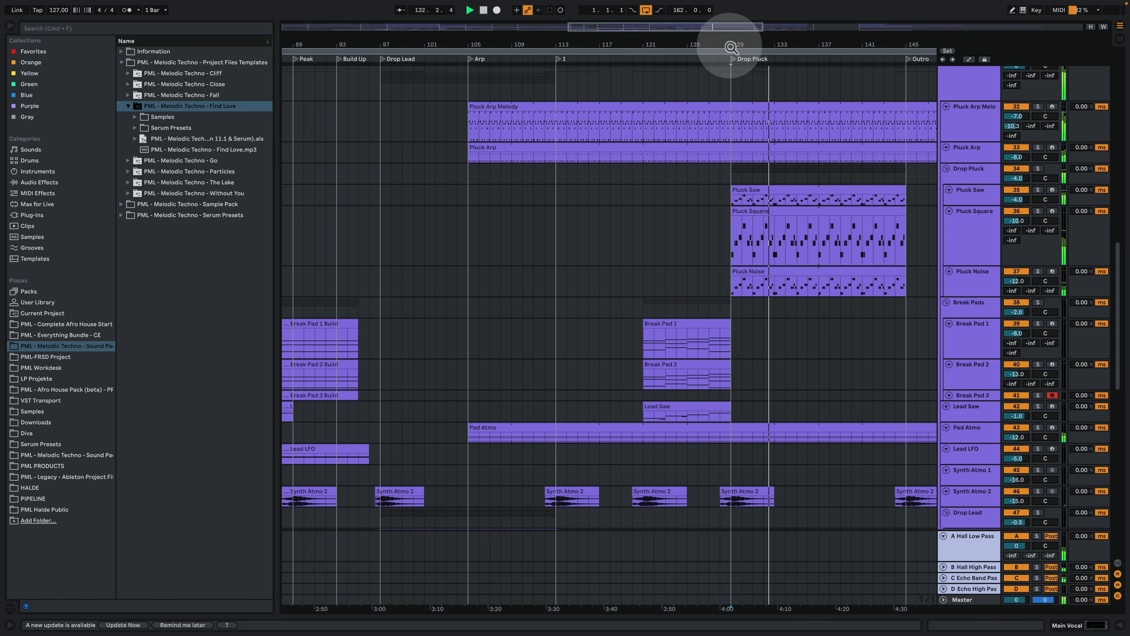
mouse_move(731, 46)
left_mouse_down()
mouse_move(730, 18)
mouse_move(731, 31)
left_mouse_up()
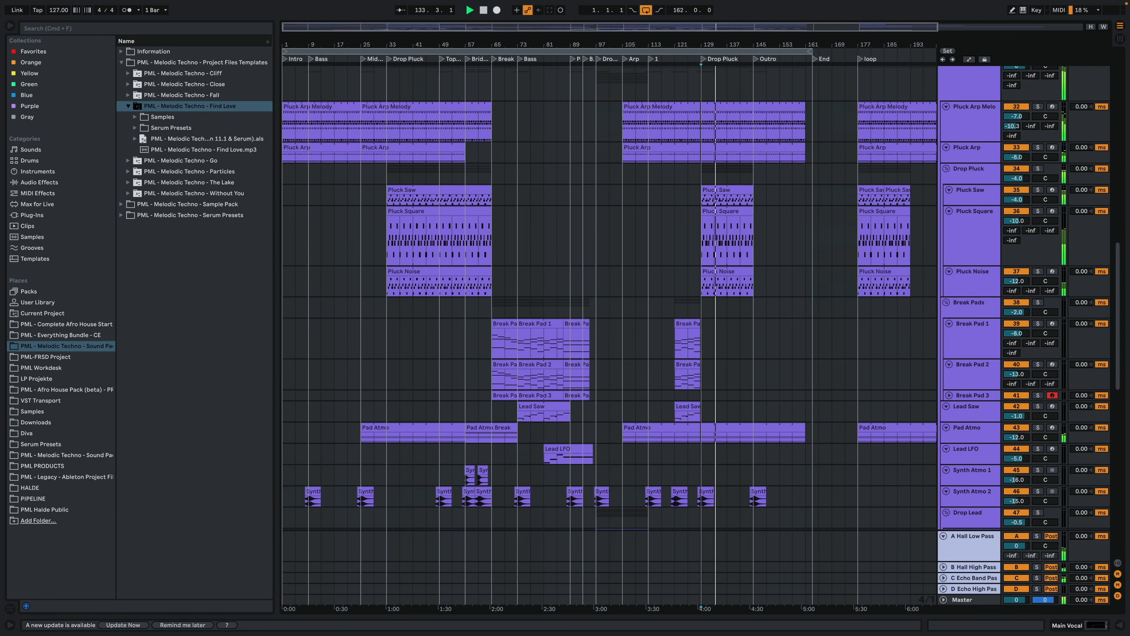
key("space")
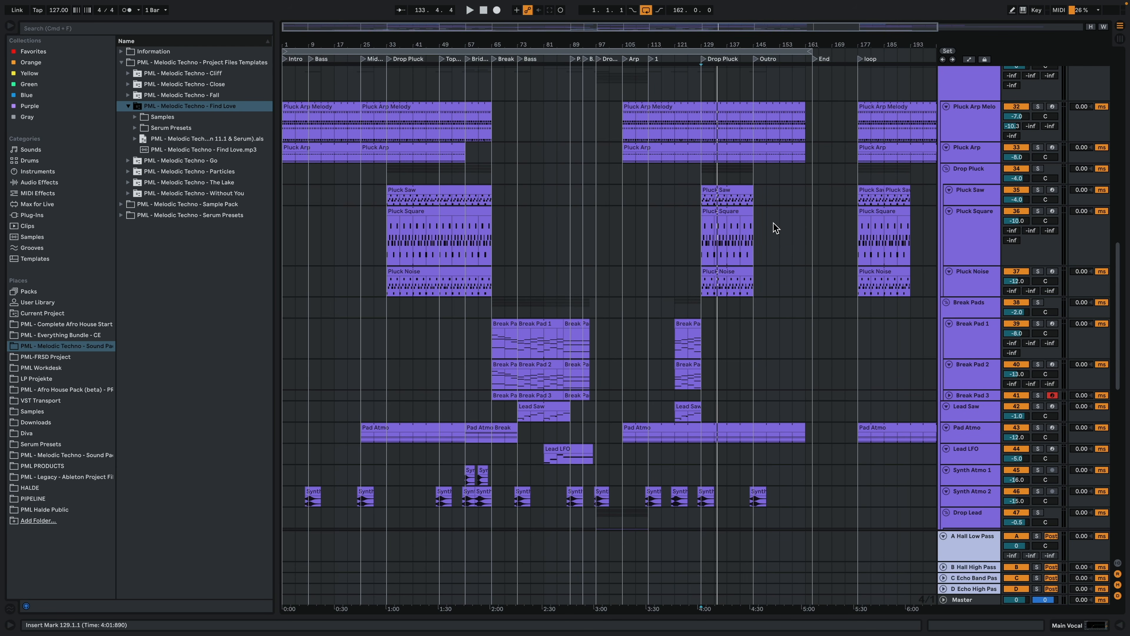
left_click(767, 224)
scroll(876, 242, "up", 5)
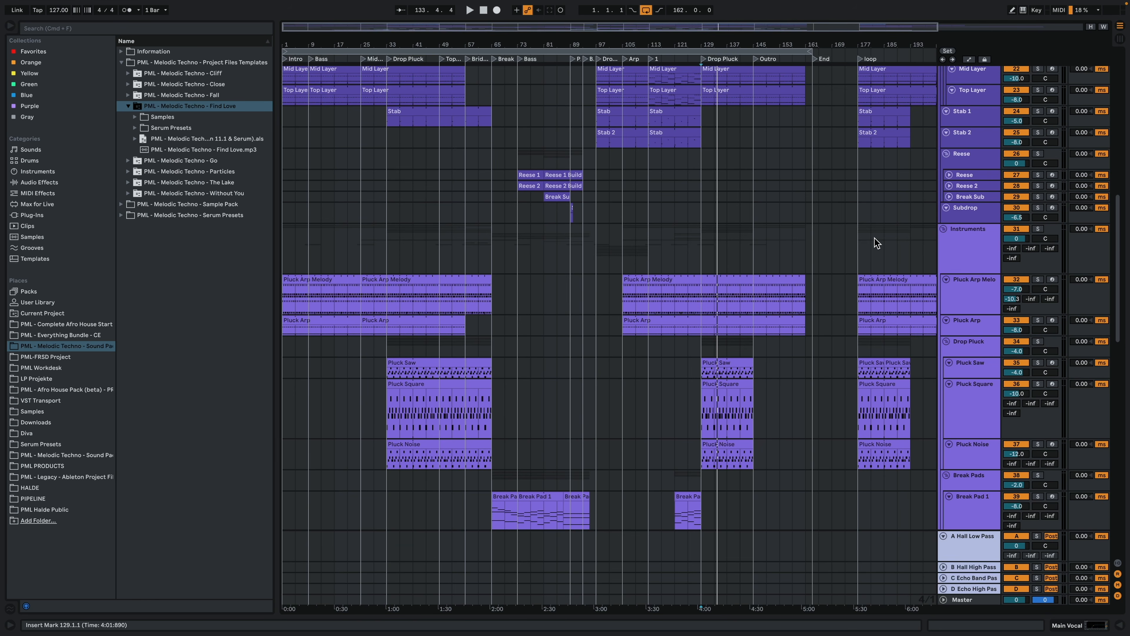
left_click(864, 235)
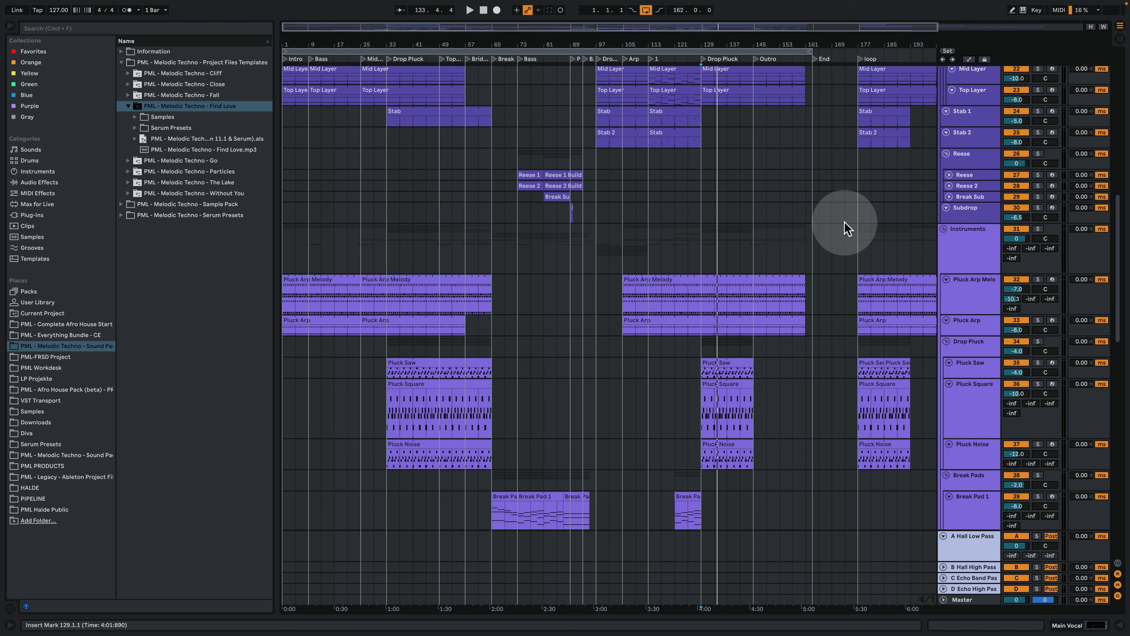
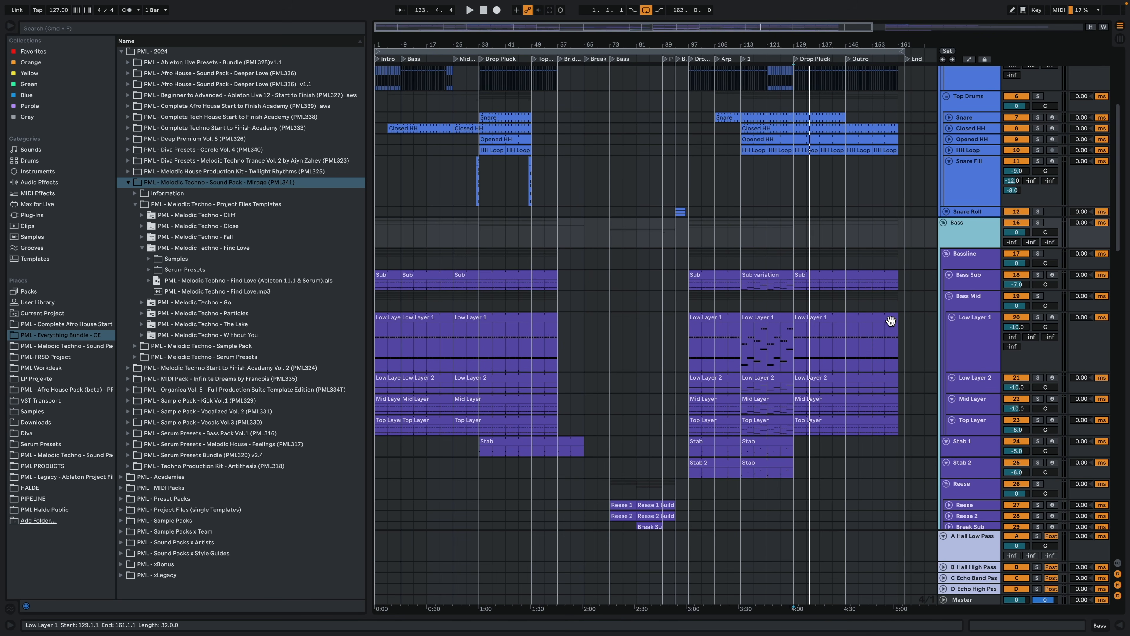
left_click(891, 321)
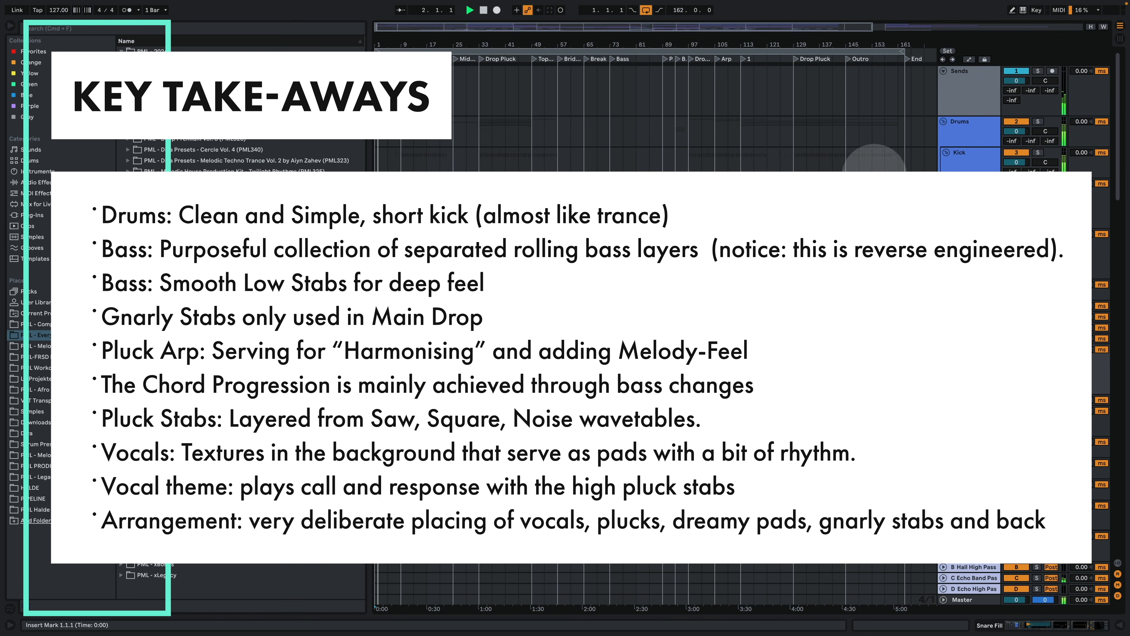
- Collapse the Drums, Bass and Instruments groups in the arrangement
left_click(944, 121)
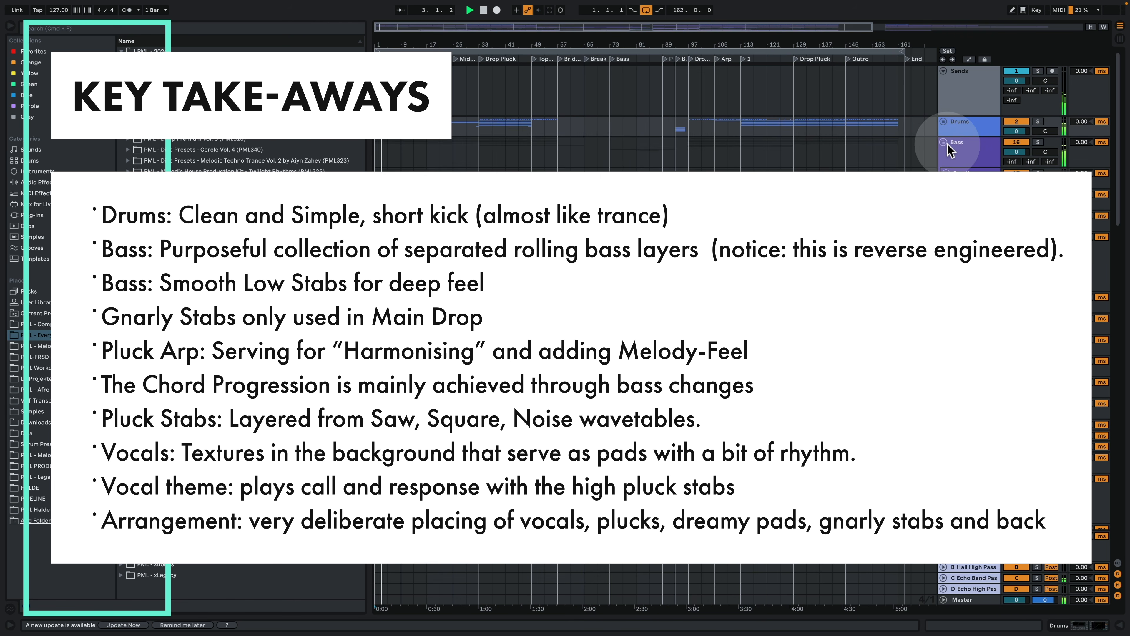
left_click(946, 164)
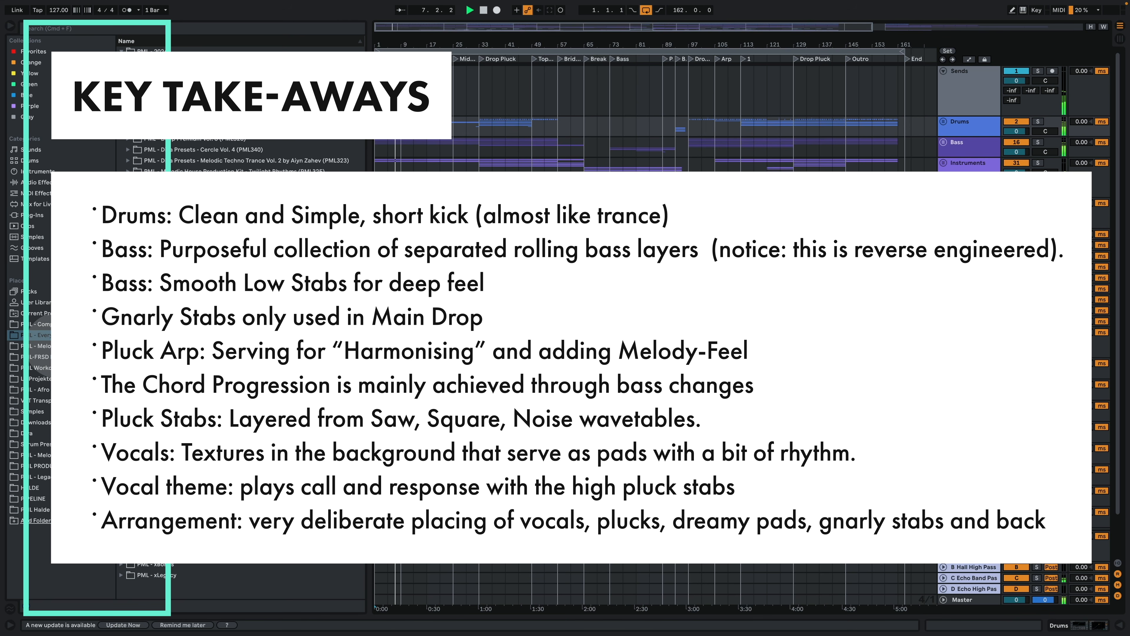
- Show the PML - Melodic Techno - Sound Pack folder in the browser and narrow the browser to widen the arrangement
left_click(87, 346)
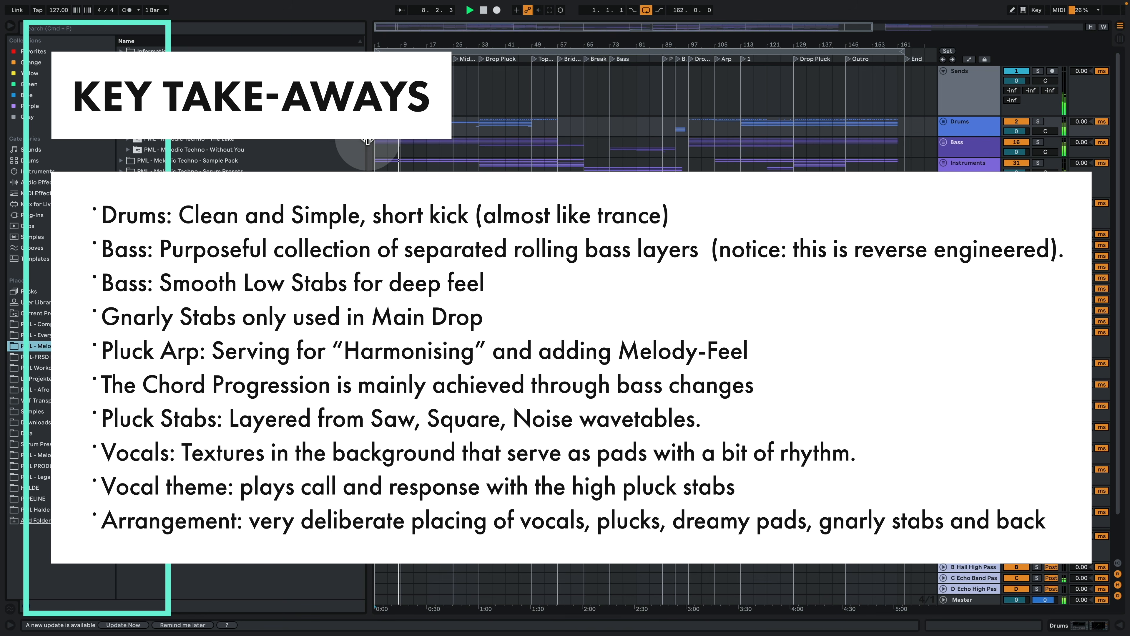
left_click_drag(368, 141, 258, 154)
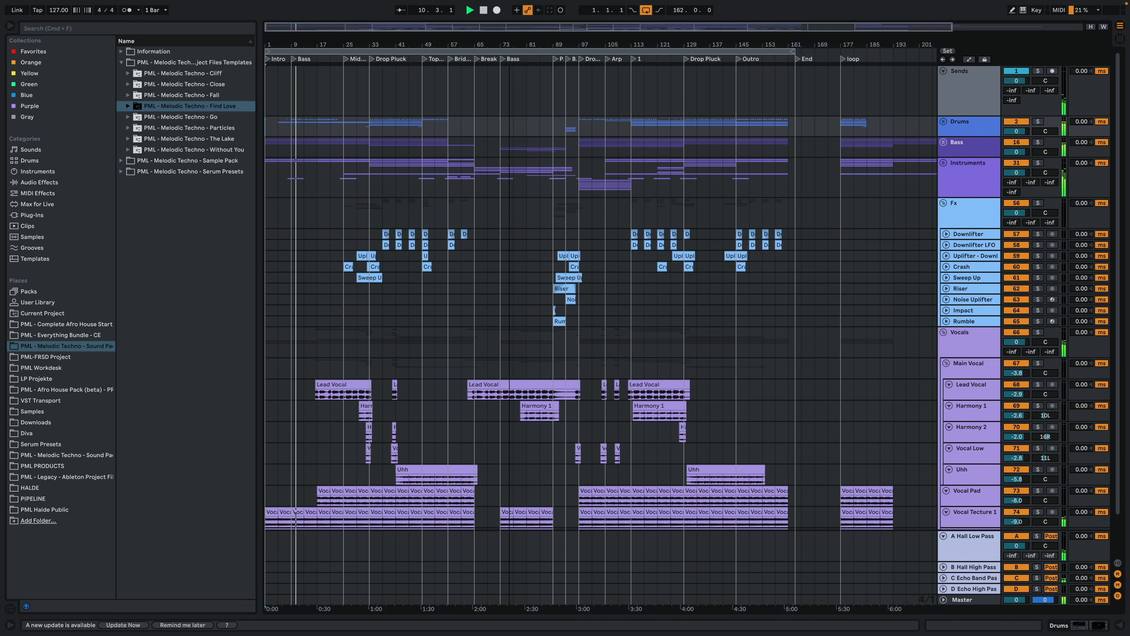
key("plus")
key("plus")
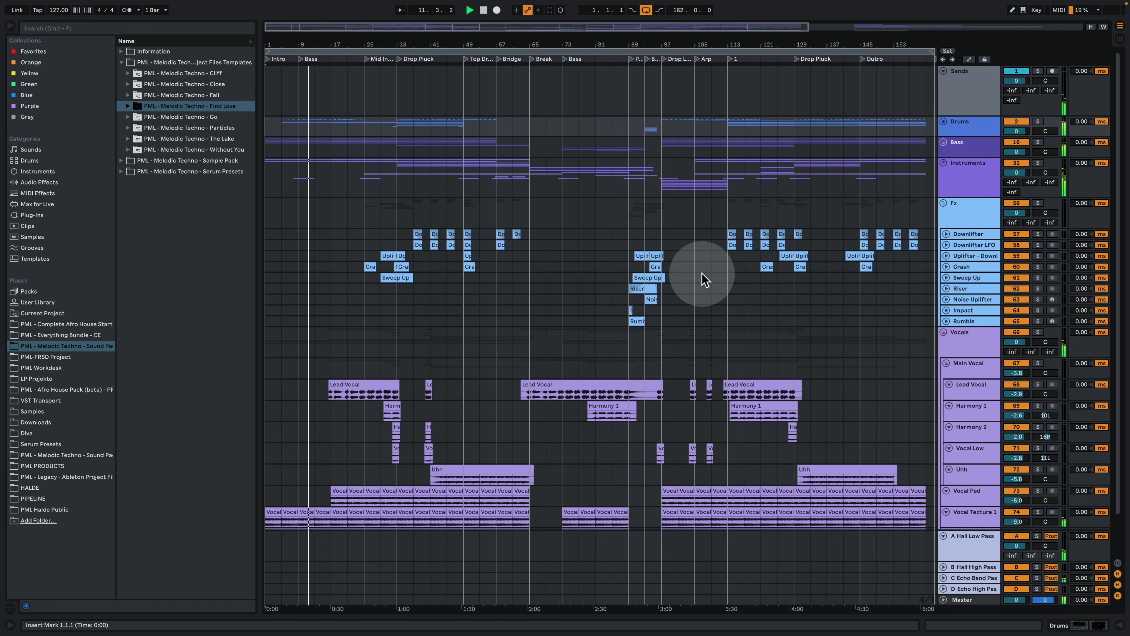
- Collapse the A Hall Low Pass return, unfold the Drums group, and optimize the arrangement's track heights
left_click(943, 536)
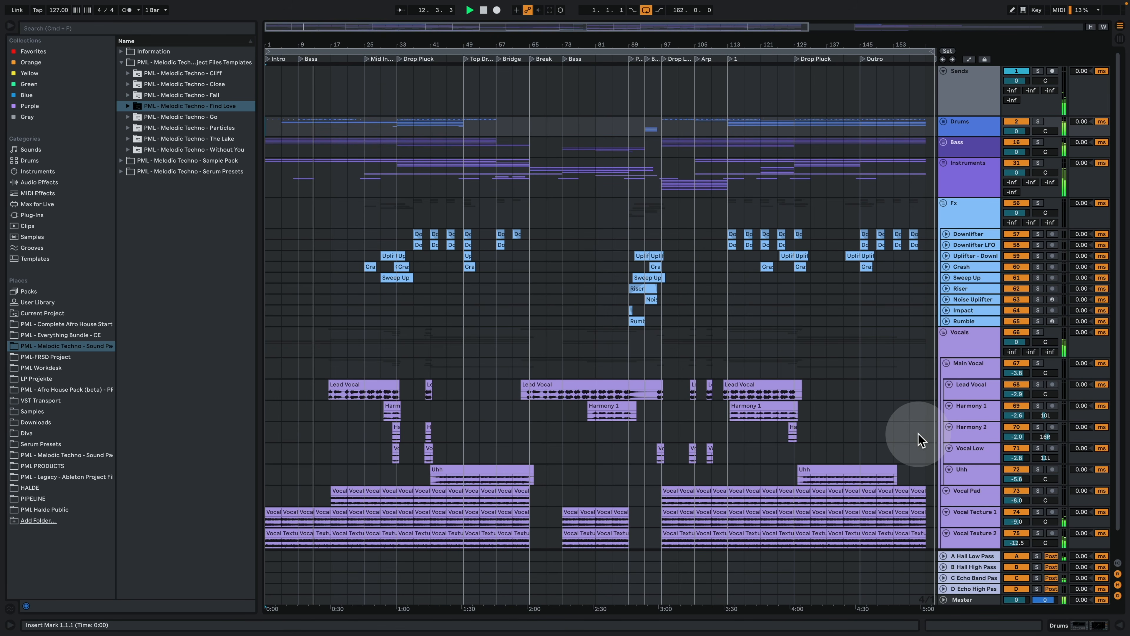
left_click(943, 122)
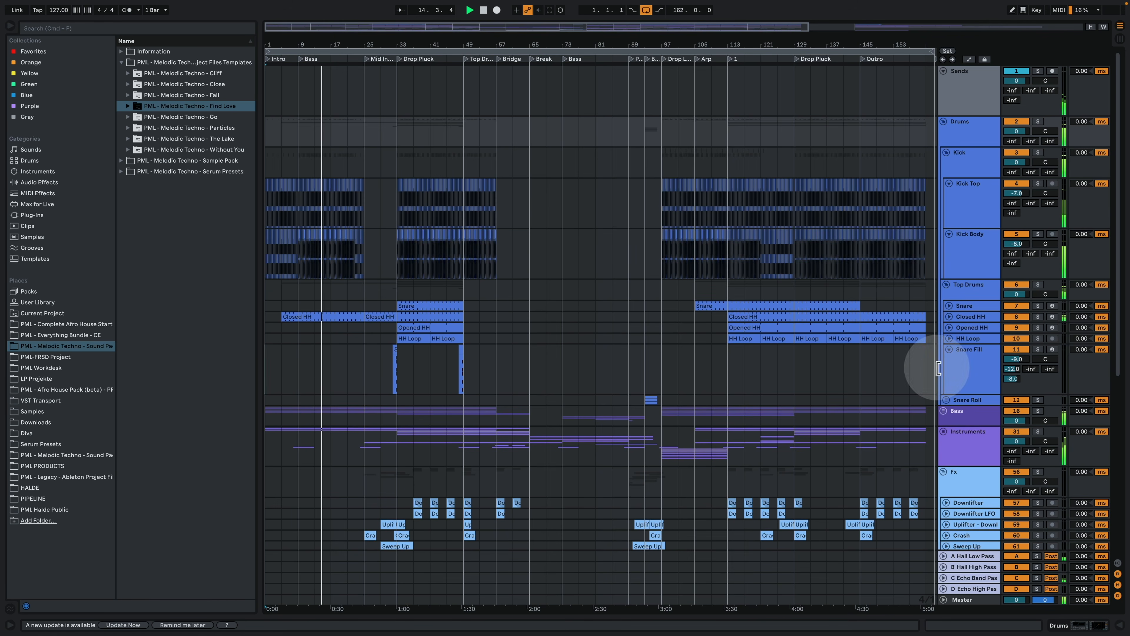
left_click(971, 140)
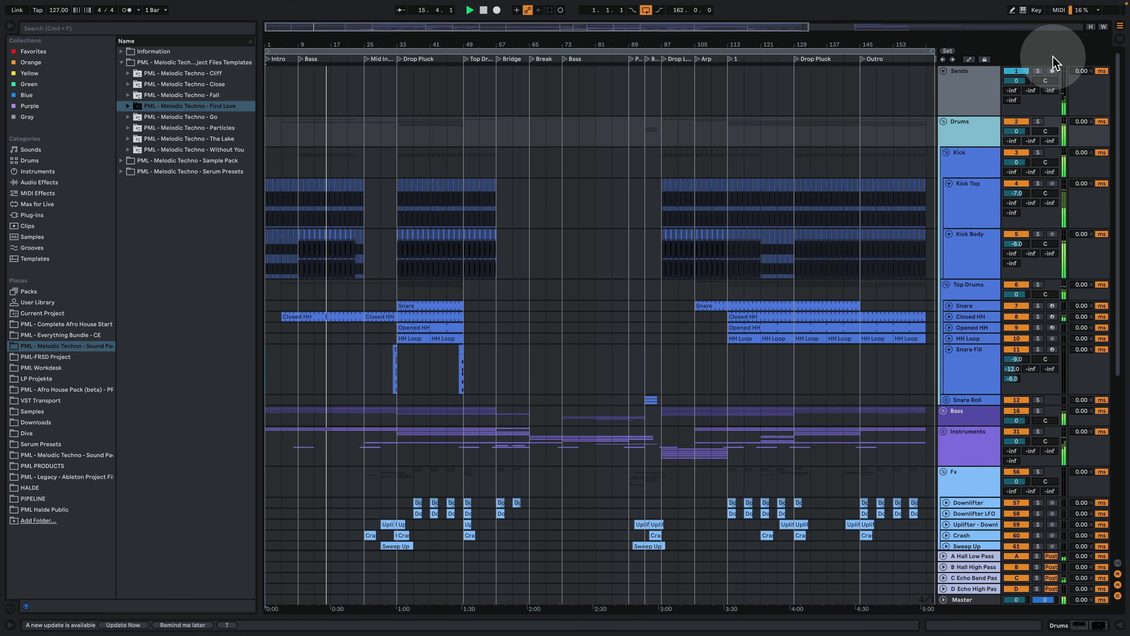
left_click(1090, 26)
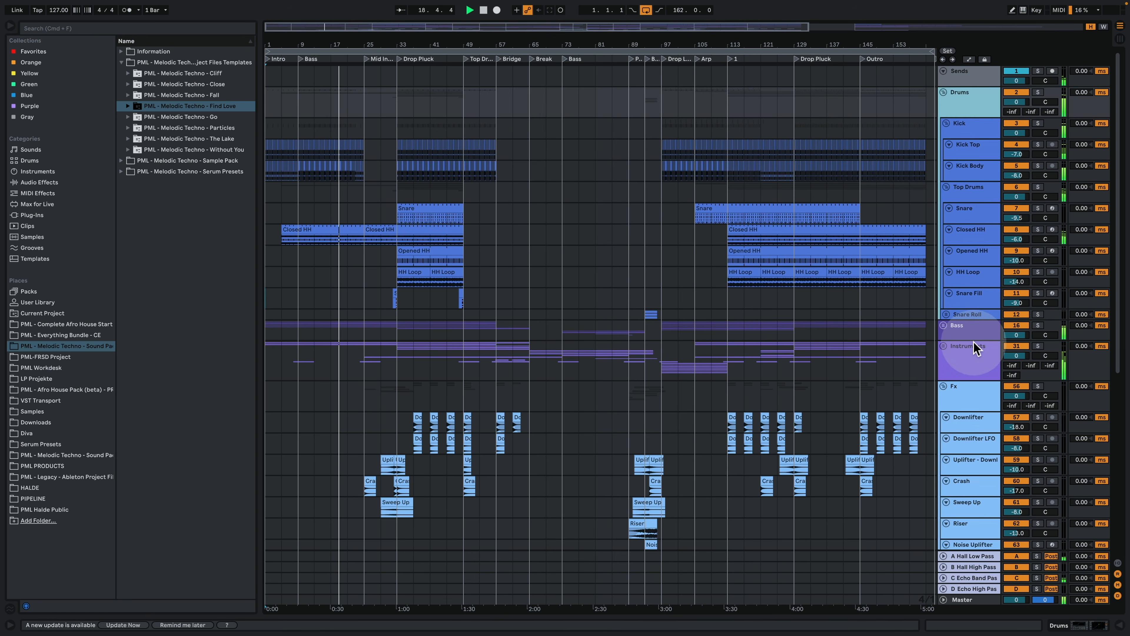
- Unfold the Bass group and optimize the arrangement's track heights again
left_click(944, 325)
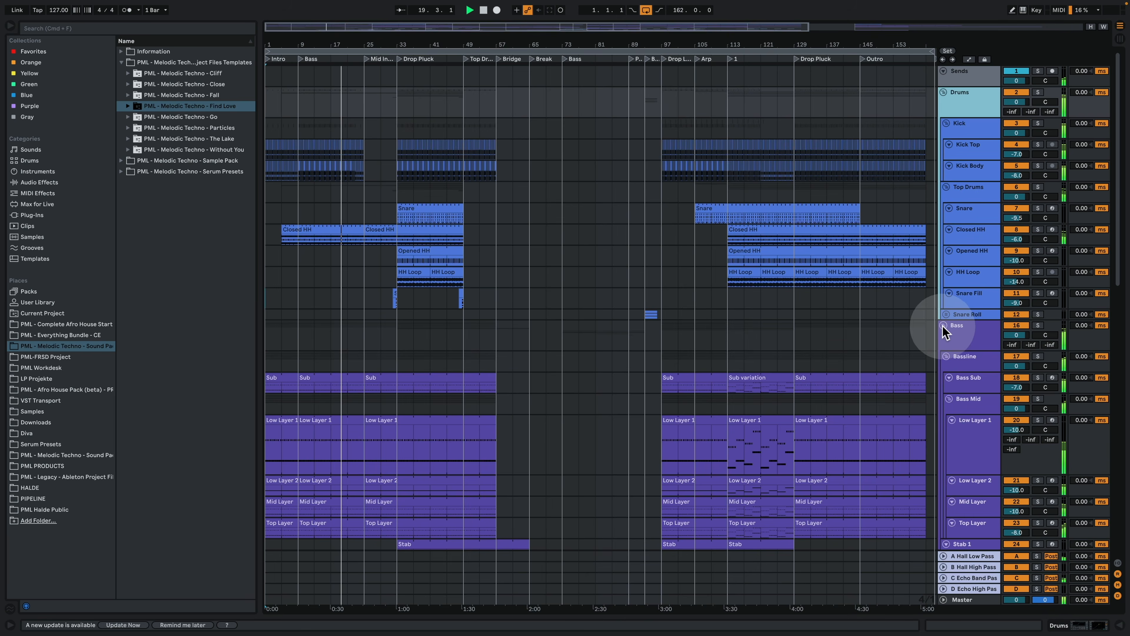
left_click(968, 361)
left_click(1007, 98)
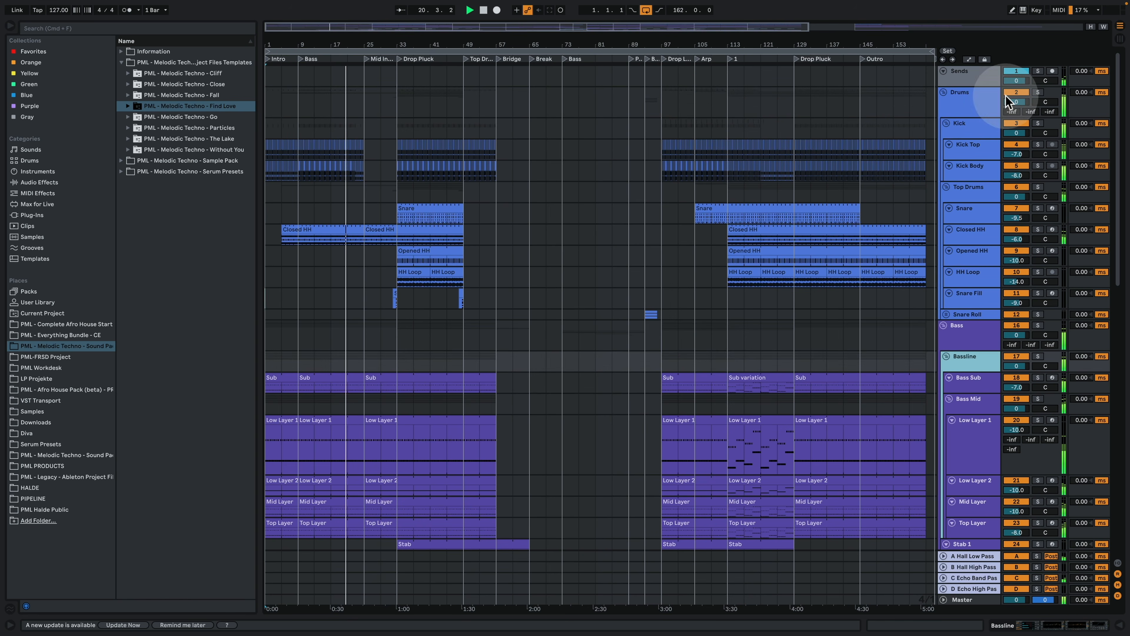
left_click(1089, 27)
- Examine the drum, bass, FX and vocal clips around the Mid Intro and Drop Pluck sections, bars 23 to 55
scroll(832, 206, "down", 1)
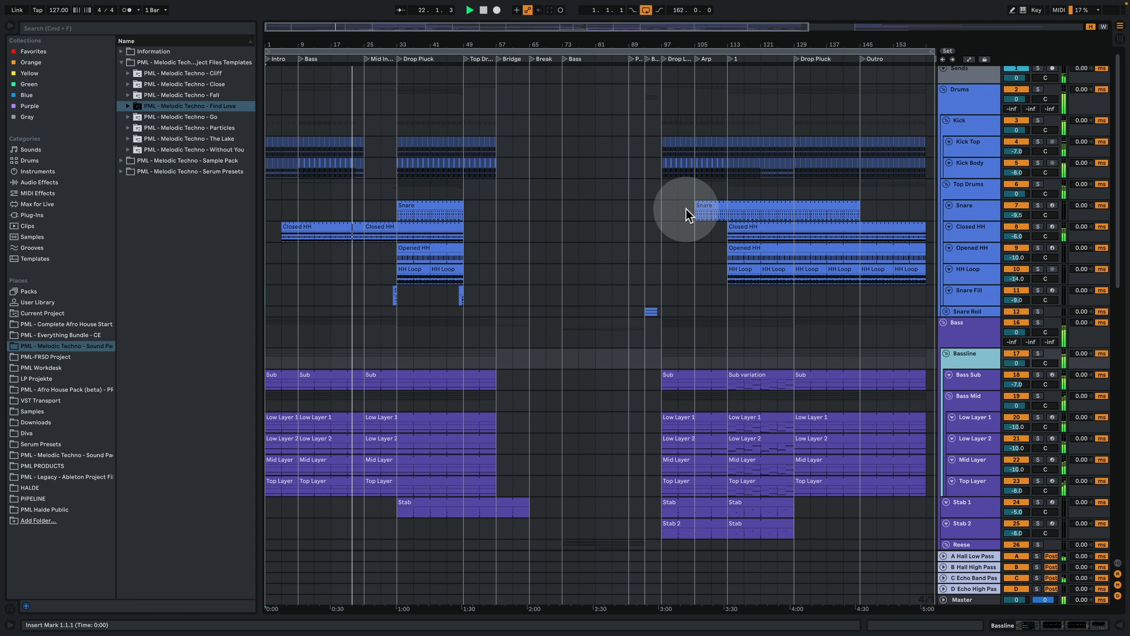
scroll(585, 232, "down", 2)
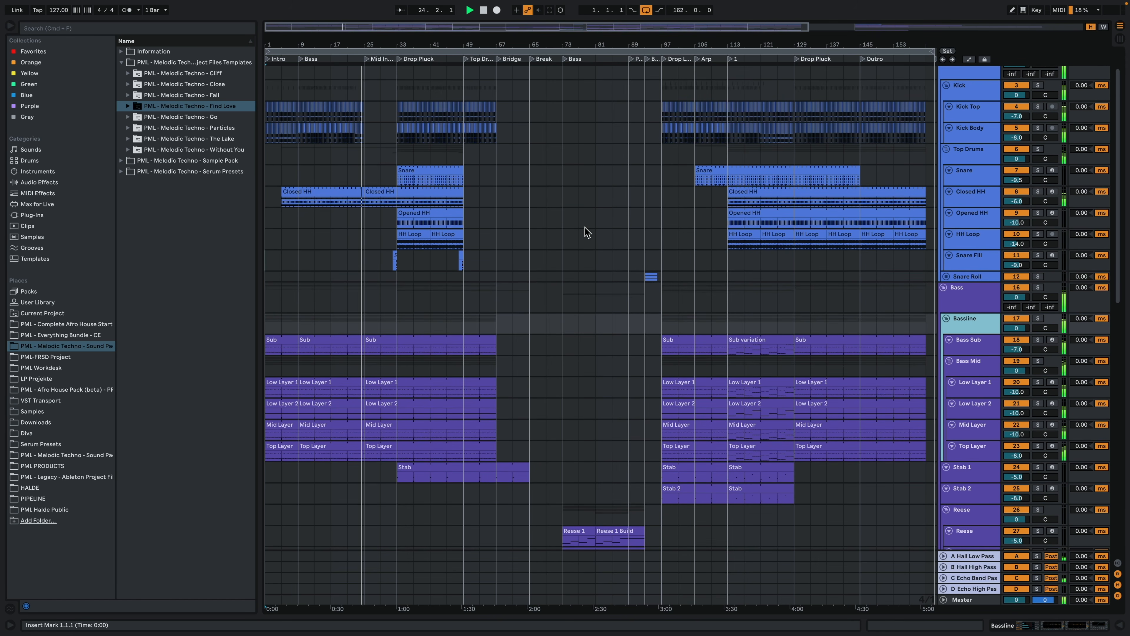
left_click_drag(380, 44, 390, 107)
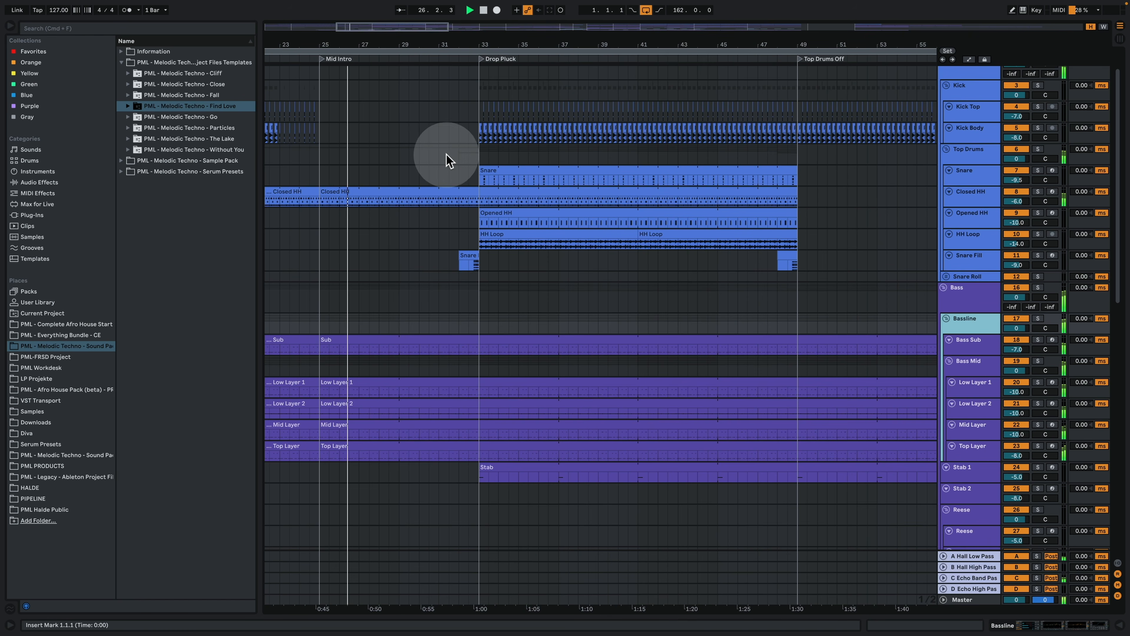
scroll(447, 157, "down", 6)
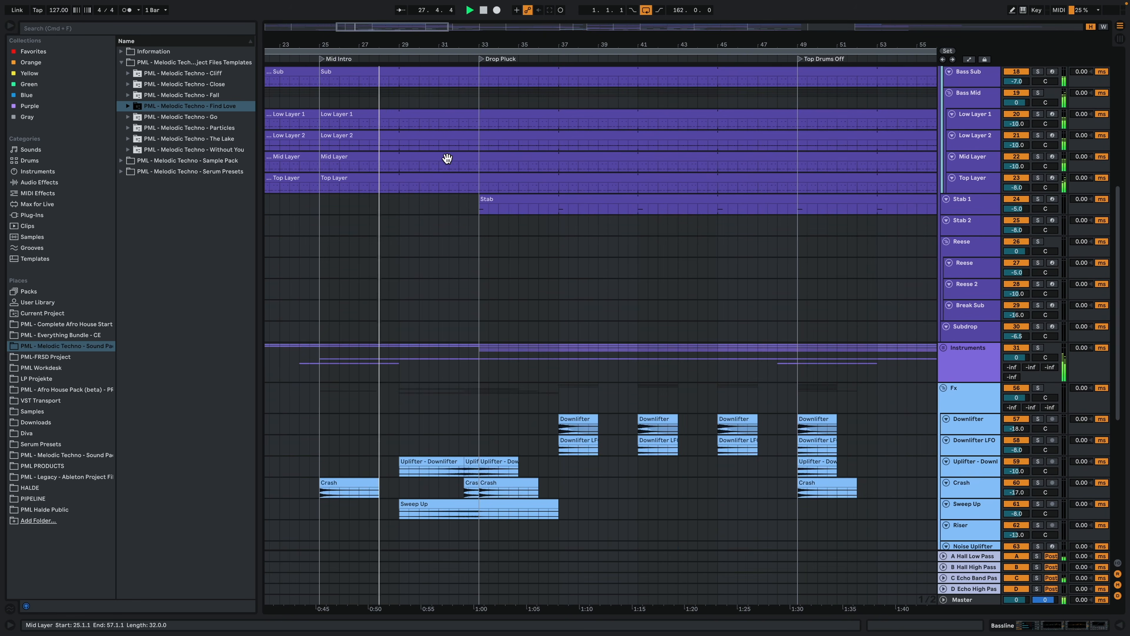
left_click(447, 158)
scroll(447, 157, "down", 3)
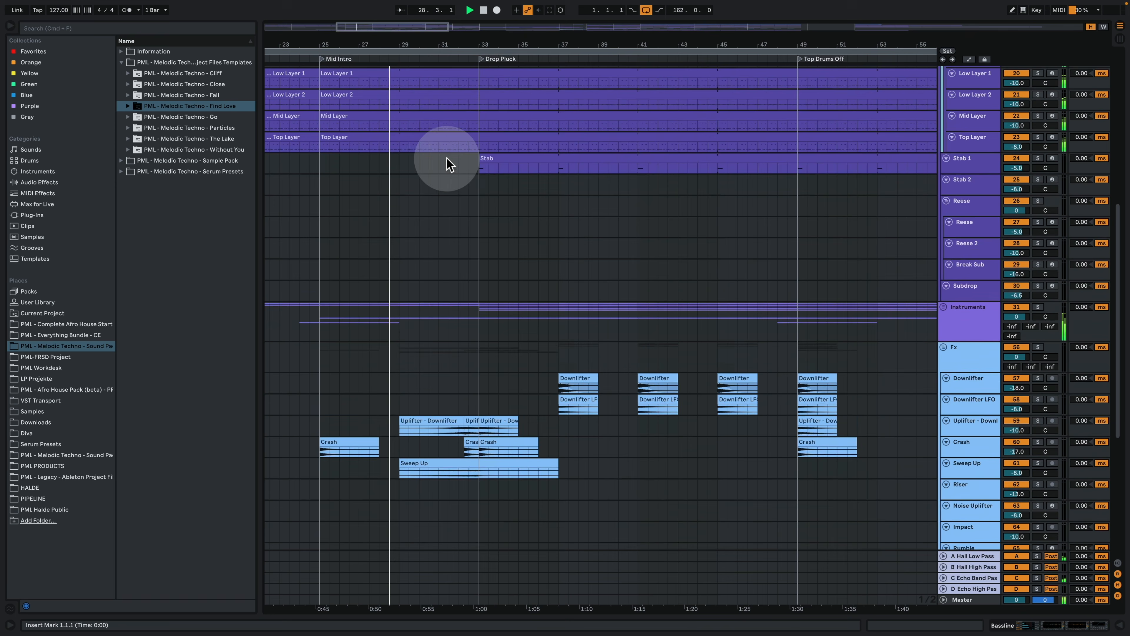
scroll(447, 157, "down", 3)
scroll(446, 158, "down", 3)
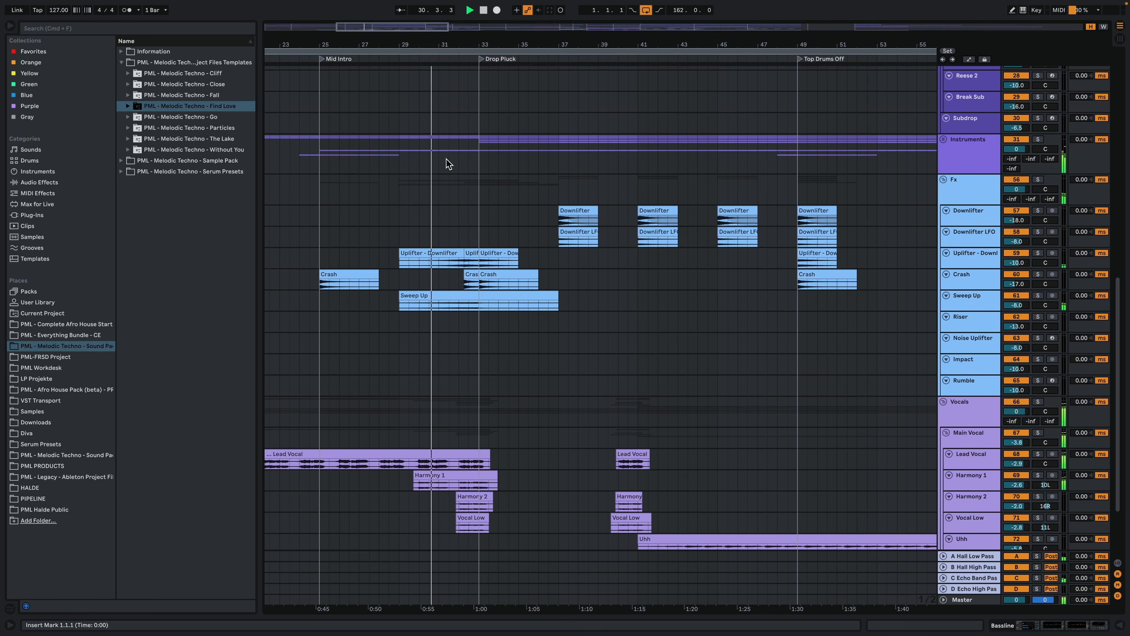
scroll(446, 159, "down", 4)
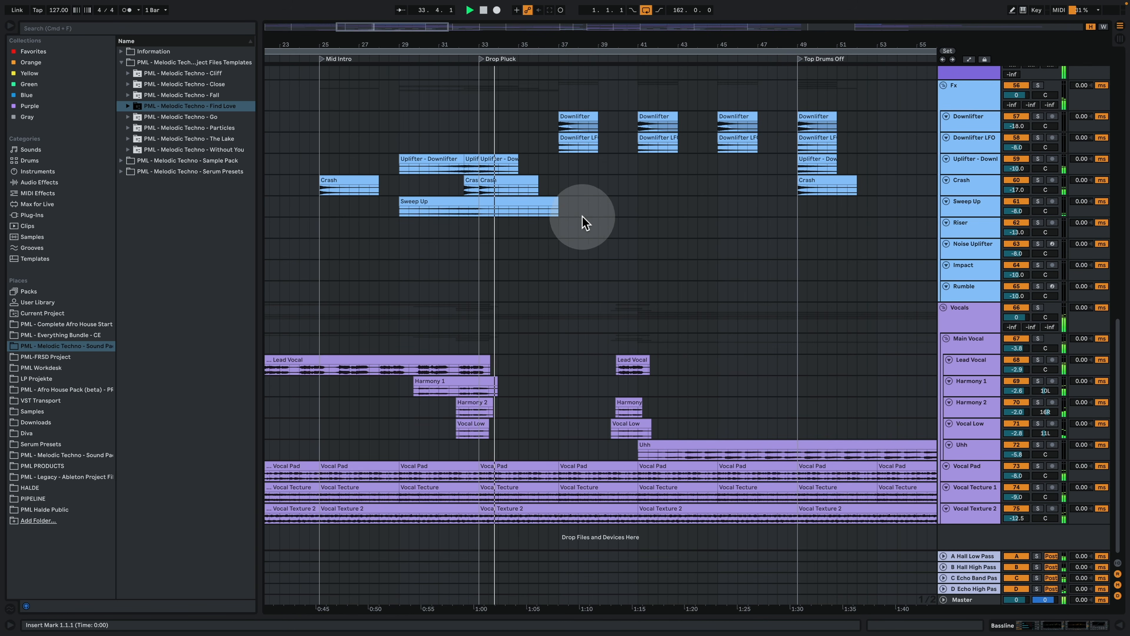
- Mark the Snare Fill track at bars 29–33, 125–129 and 109–113 in the full arrangement to point out the fill positions
scroll(583, 214, "up", 15)
scroll(573, 252, "up", 8)
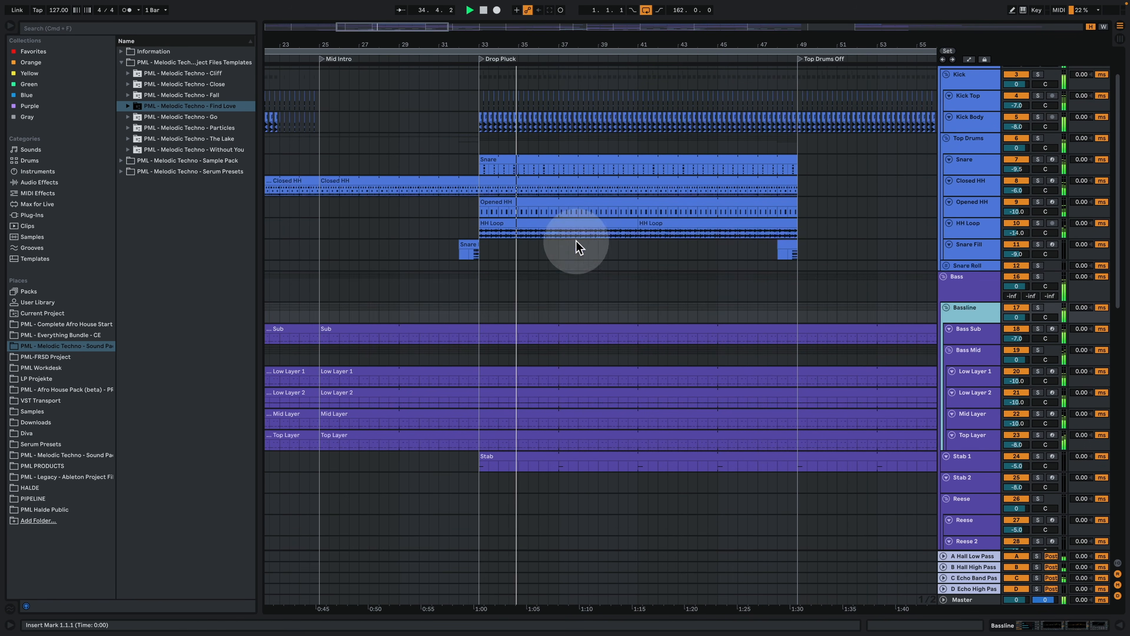
left_click_drag(577, 45, 577, 9)
left_click_drag(409, 44, 474, 31)
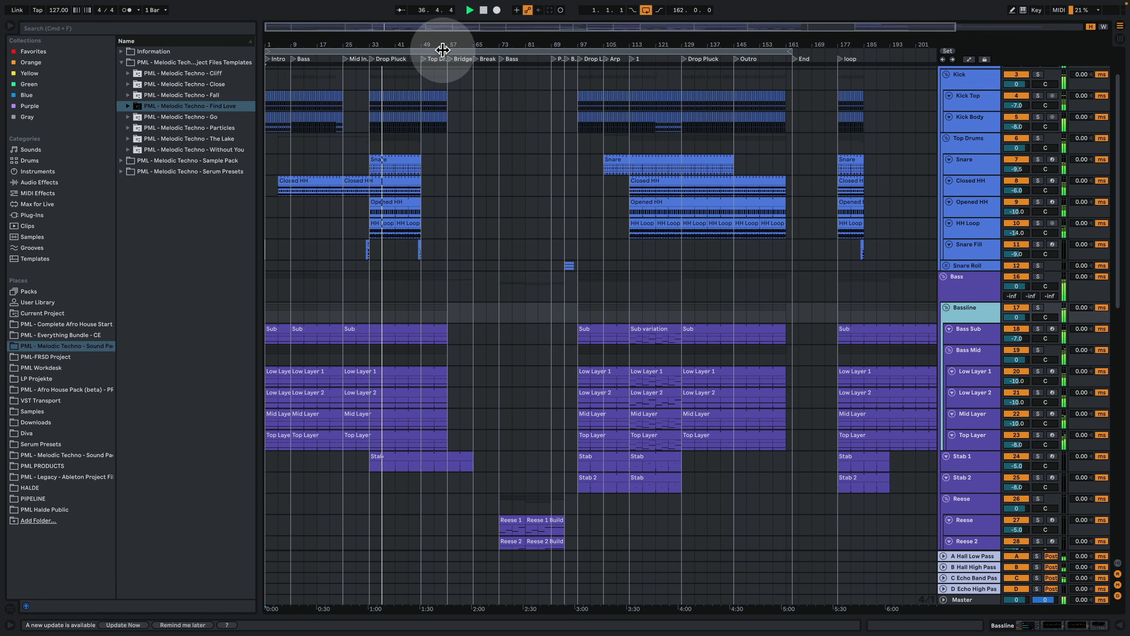
left_click(365, 248)
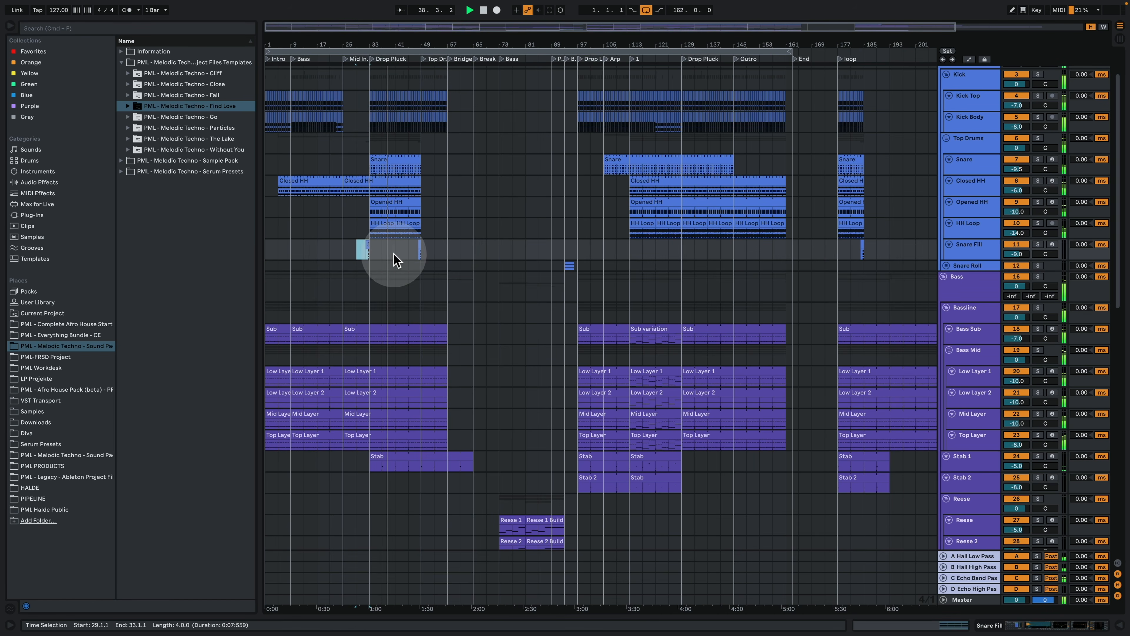
left_click(672, 249)
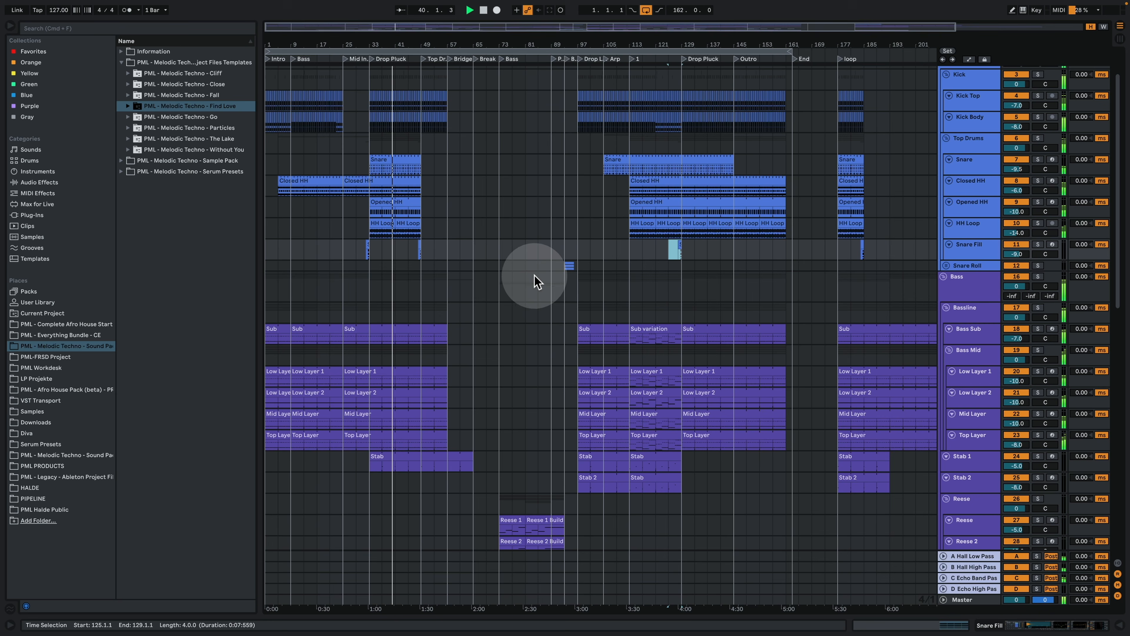
scroll(497, 323, "up", 2)
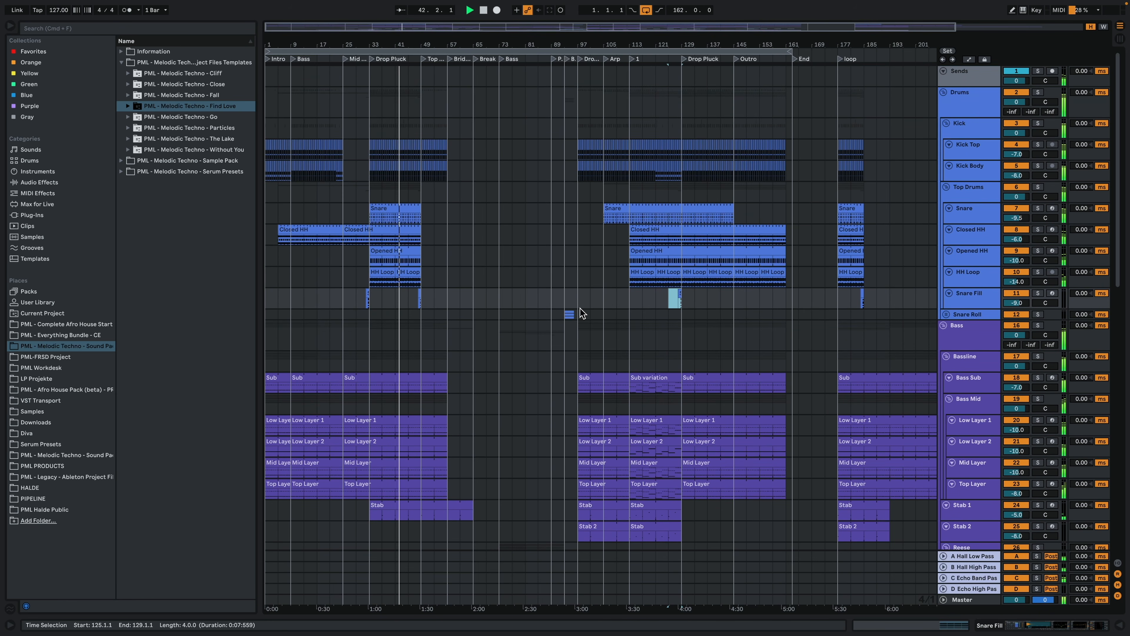
left_click(620, 298)
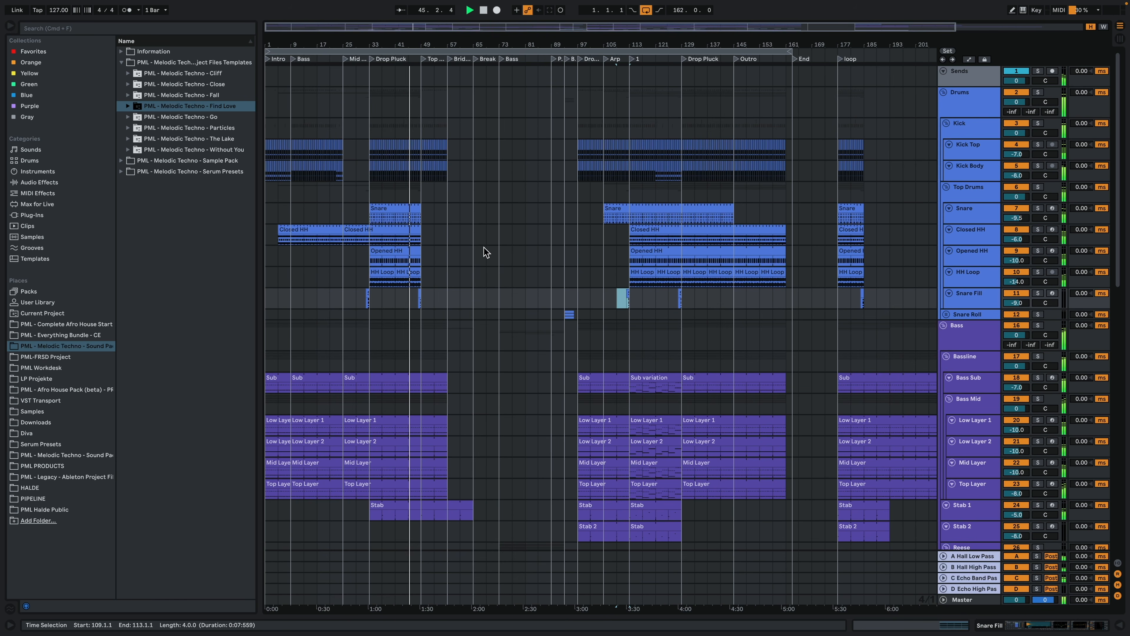
scroll(411, 364, "down", 15)
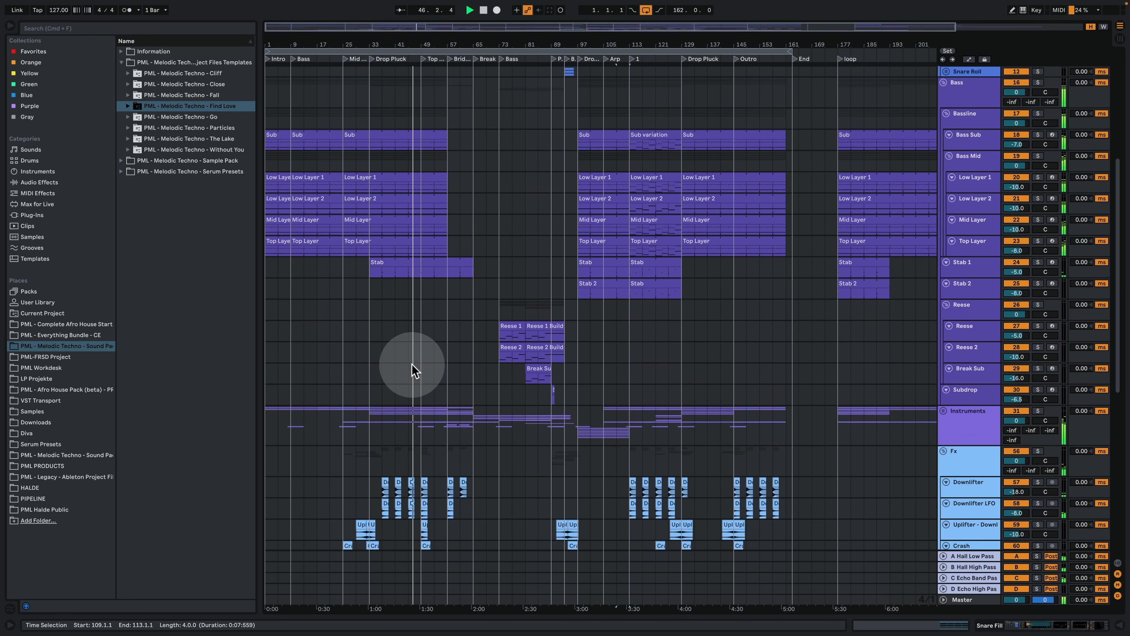
- Unfold the Instruments group to show its pluck, break pad and lead tracks
left_click(944, 337)
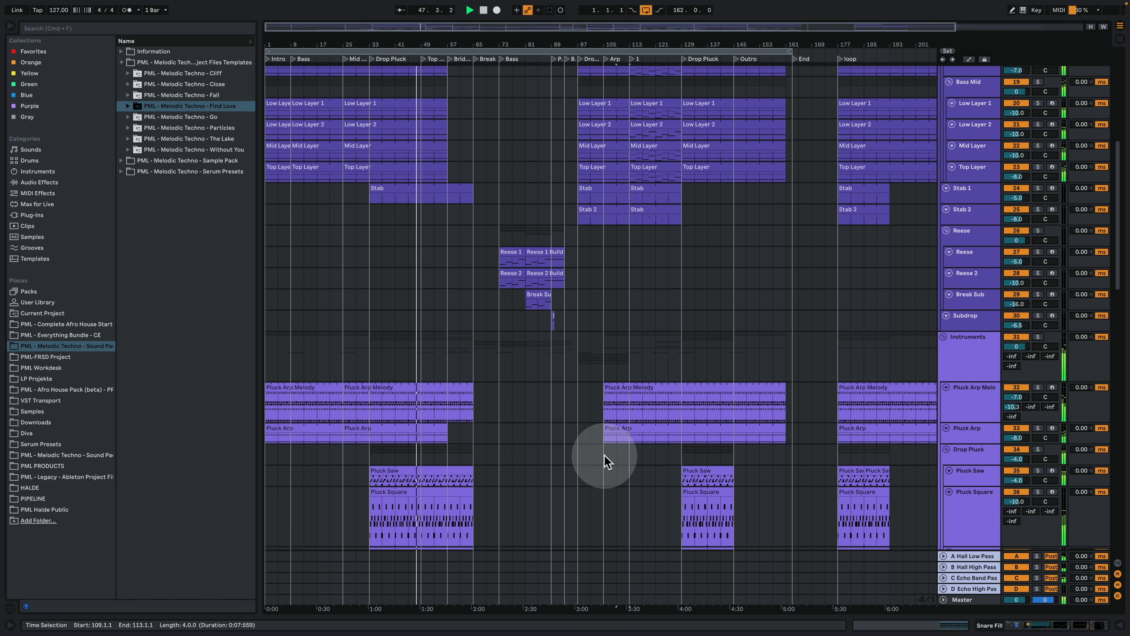
scroll(605, 457, "down", 3)
scroll(606, 459, "down", 2)
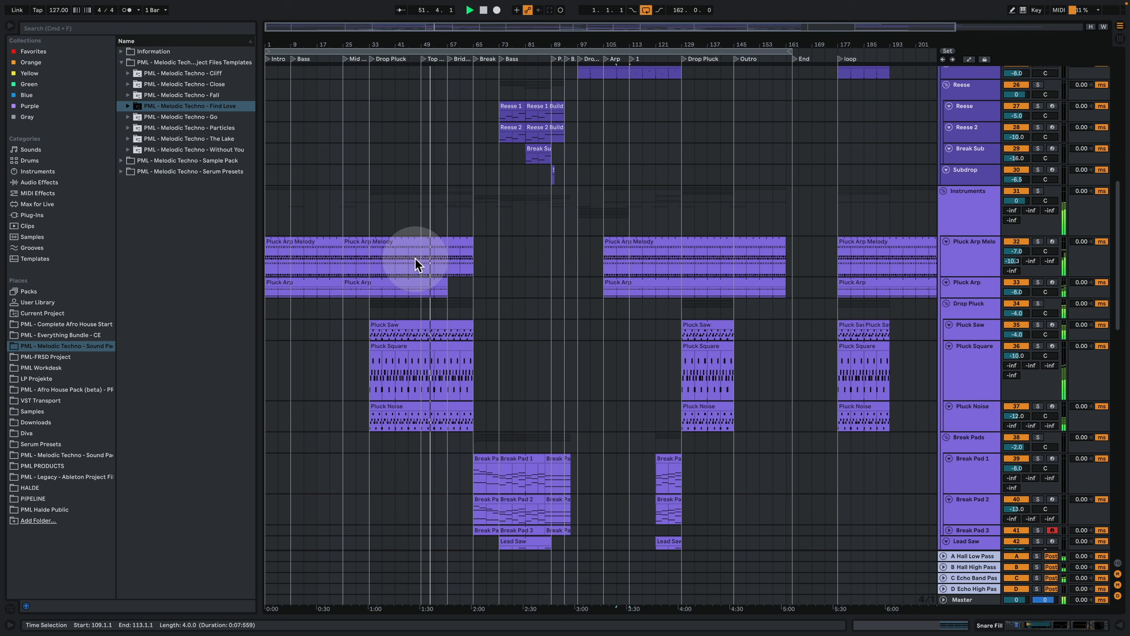
- Show the arrangement's automation lanes and hide the browser, framing the sections from Intro to about bar 129
left_click(971, 61)
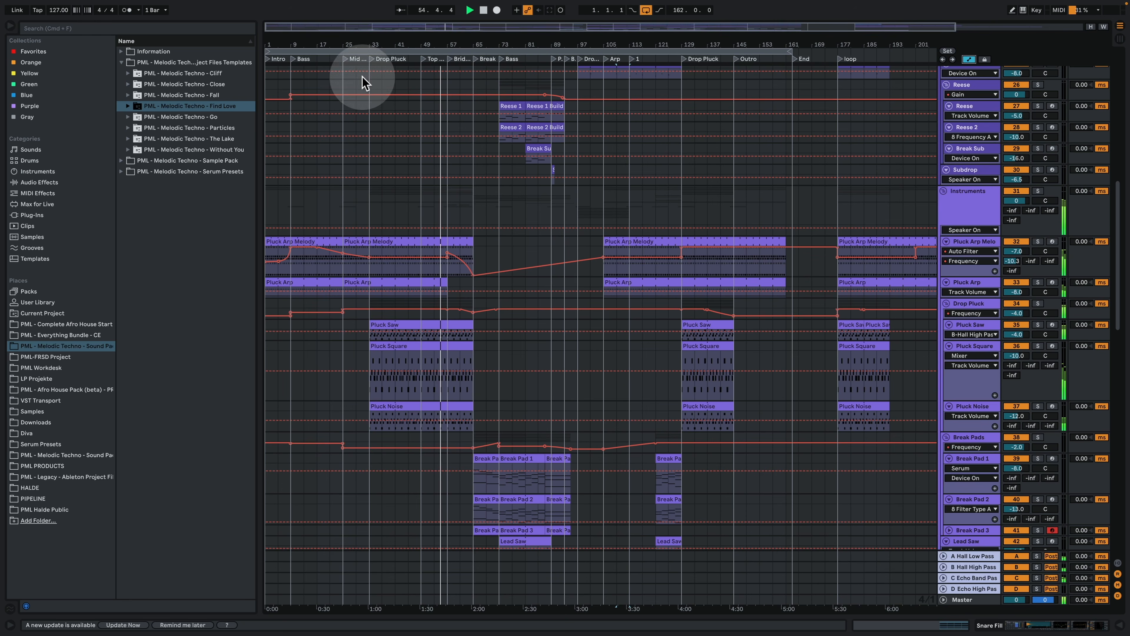
left_click(13, 27)
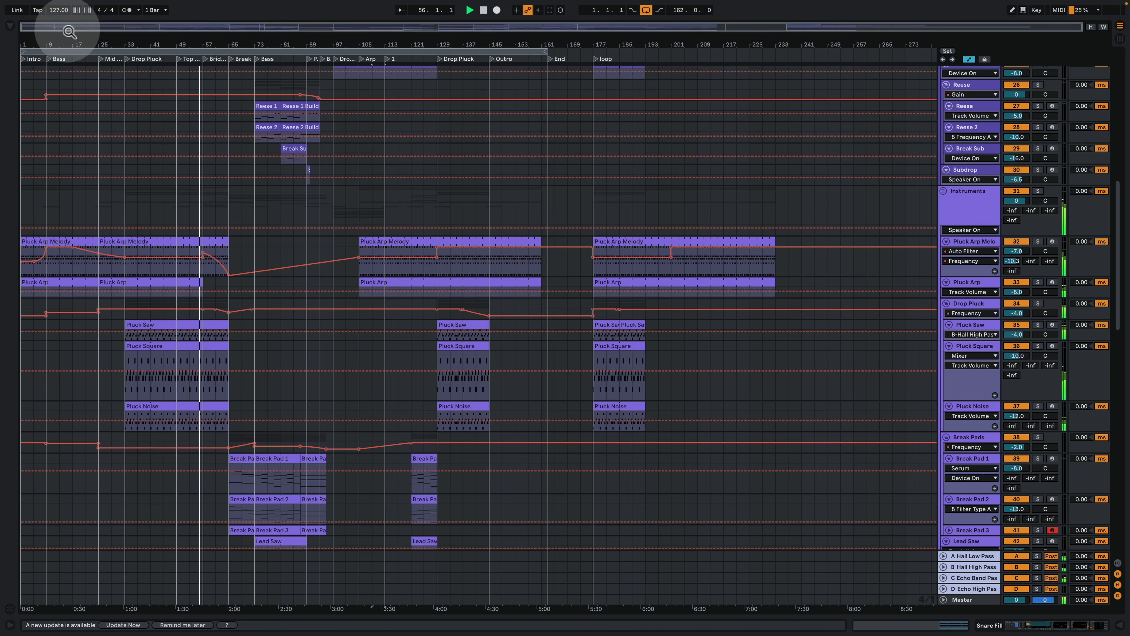
left_click_drag(201, 45, 514, 68)
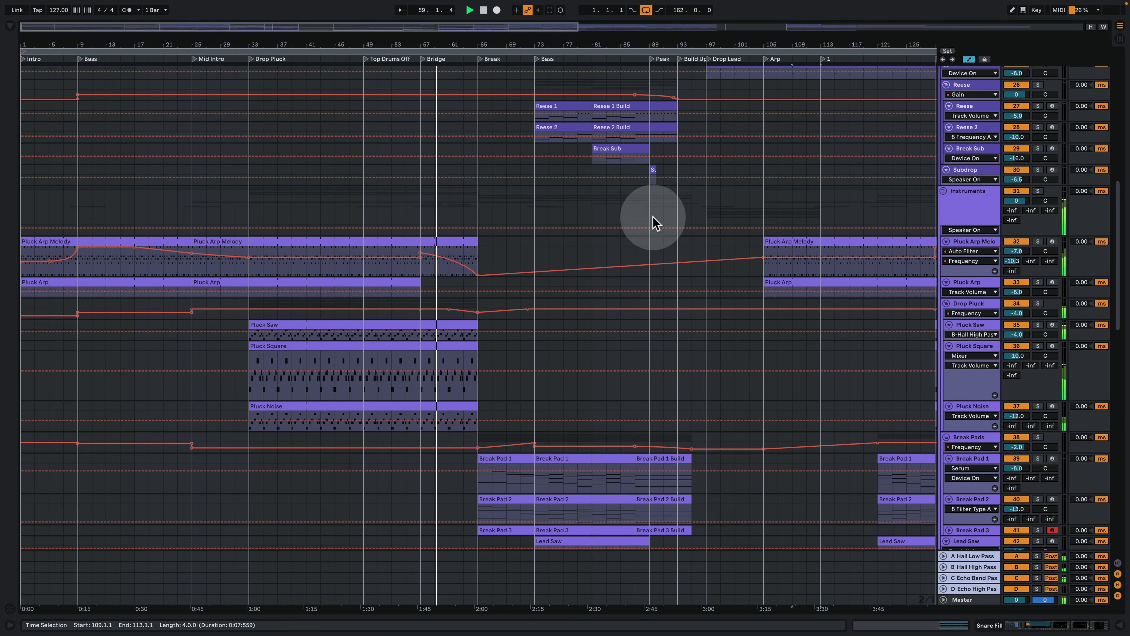
- Select the Stab clip at bars 33–65 and show the Stab 1 track's device chain
scroll(917, 254, "down", 5)
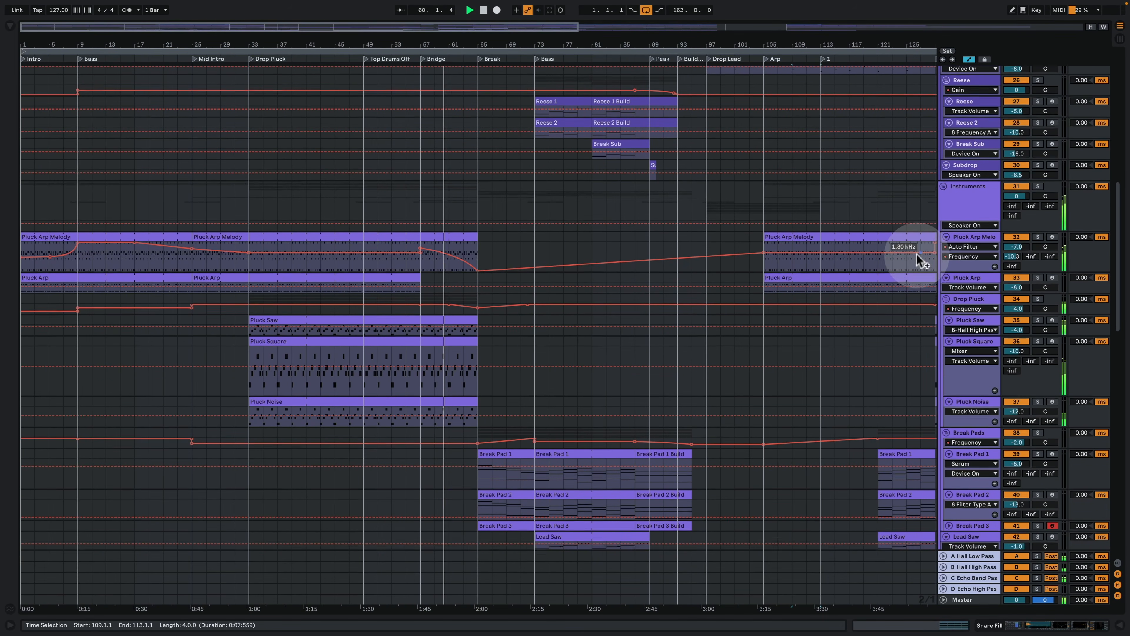
scroll(917, 258, "down", 2)
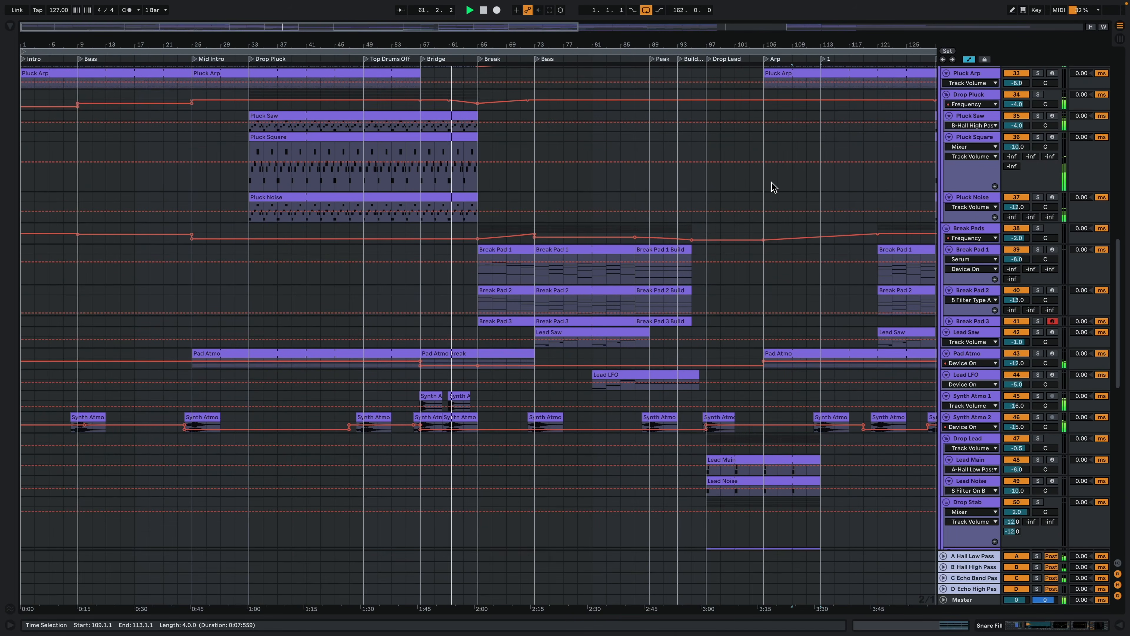
scroll(775, 227, "up", 16)
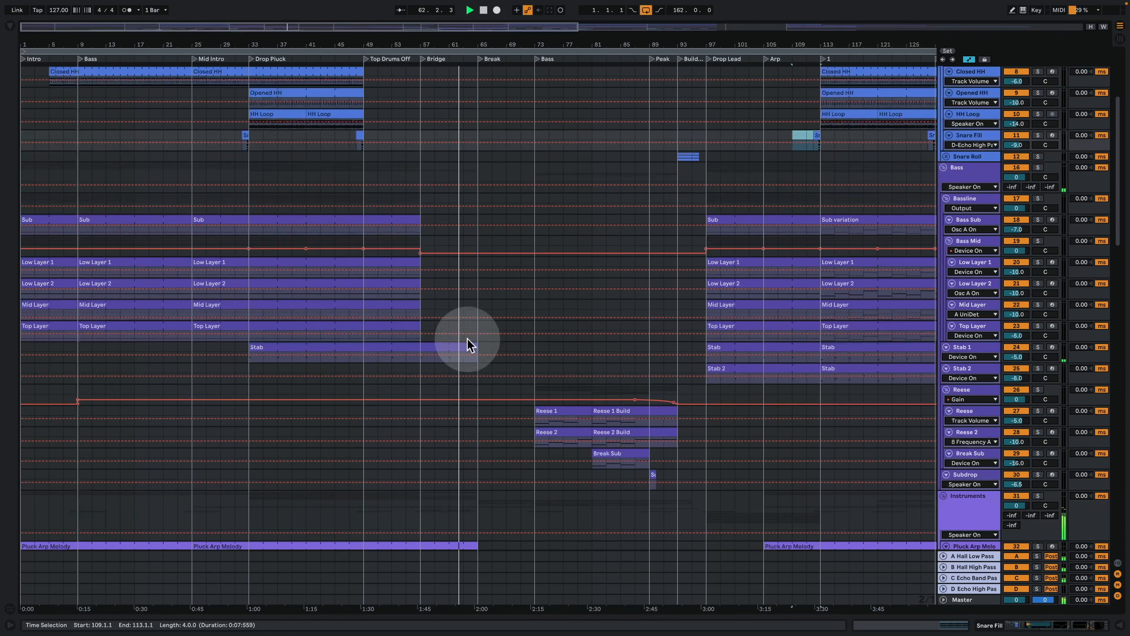
left_click(446, 344)
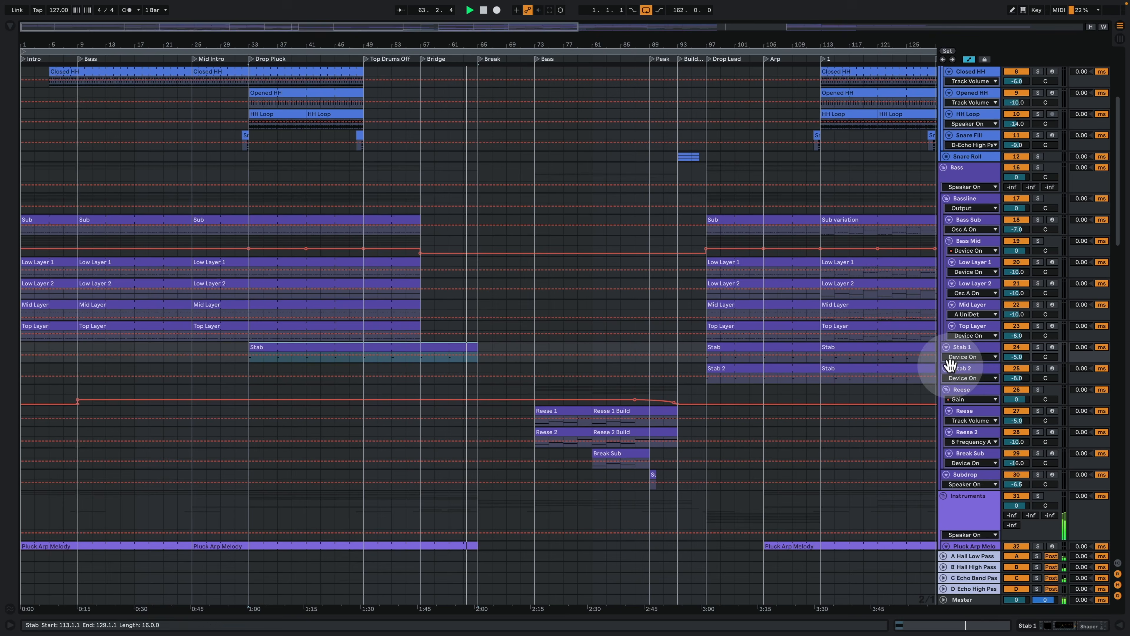
double_click(973, 348)
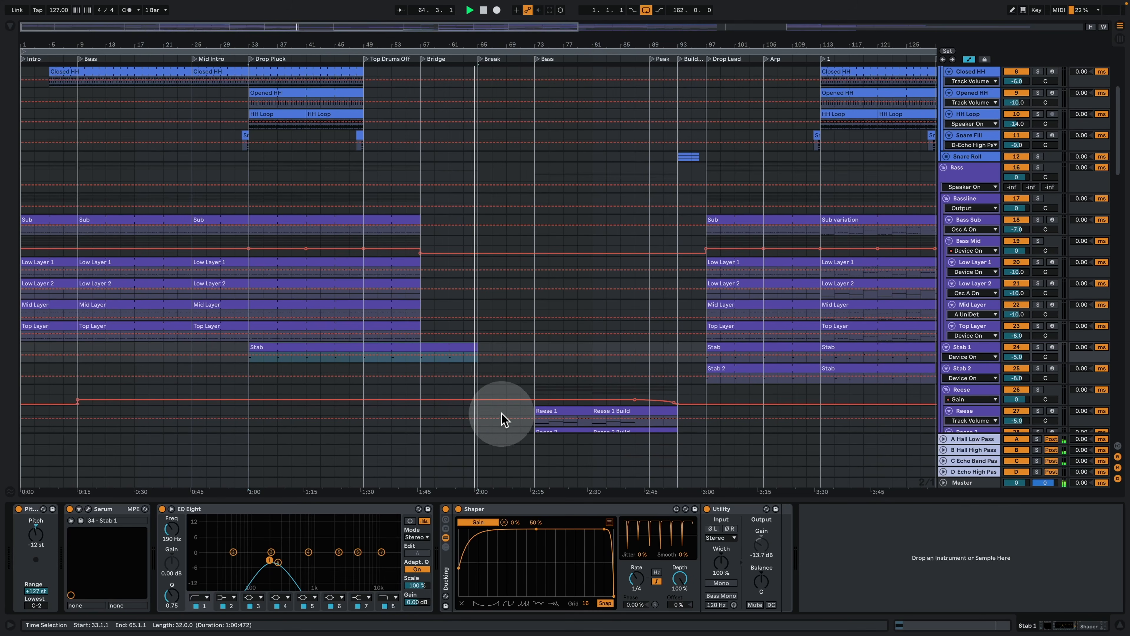
- Examine the notes of the Stab clip that starts at Drop Pluck, and return to the track's device chain
scroll(520, 337, "down", 3)
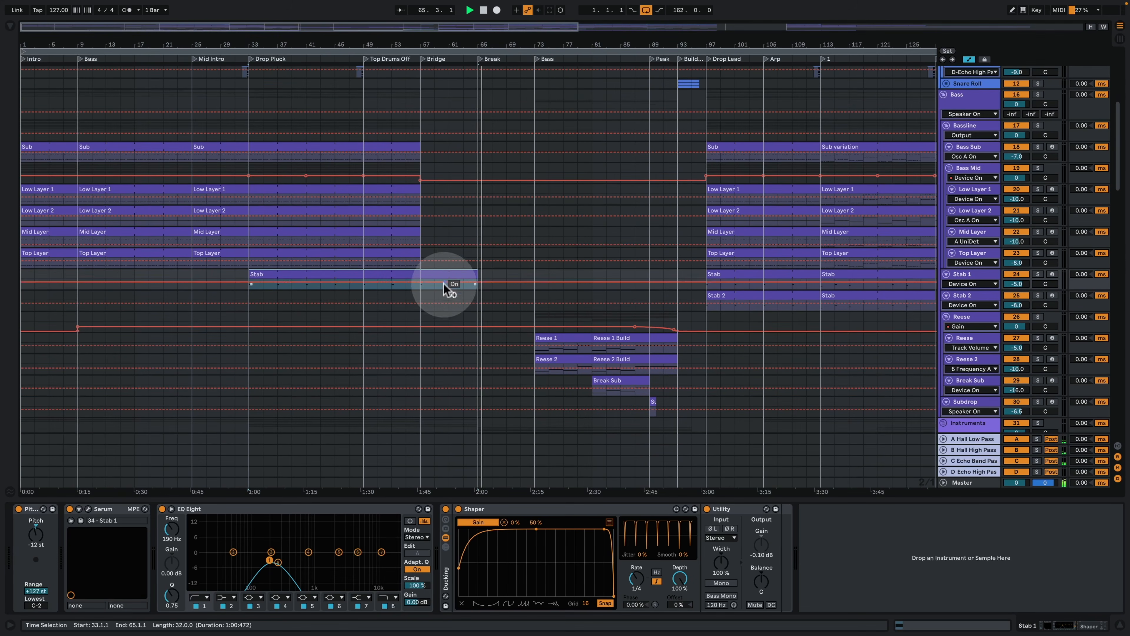
double_click(457, 272)
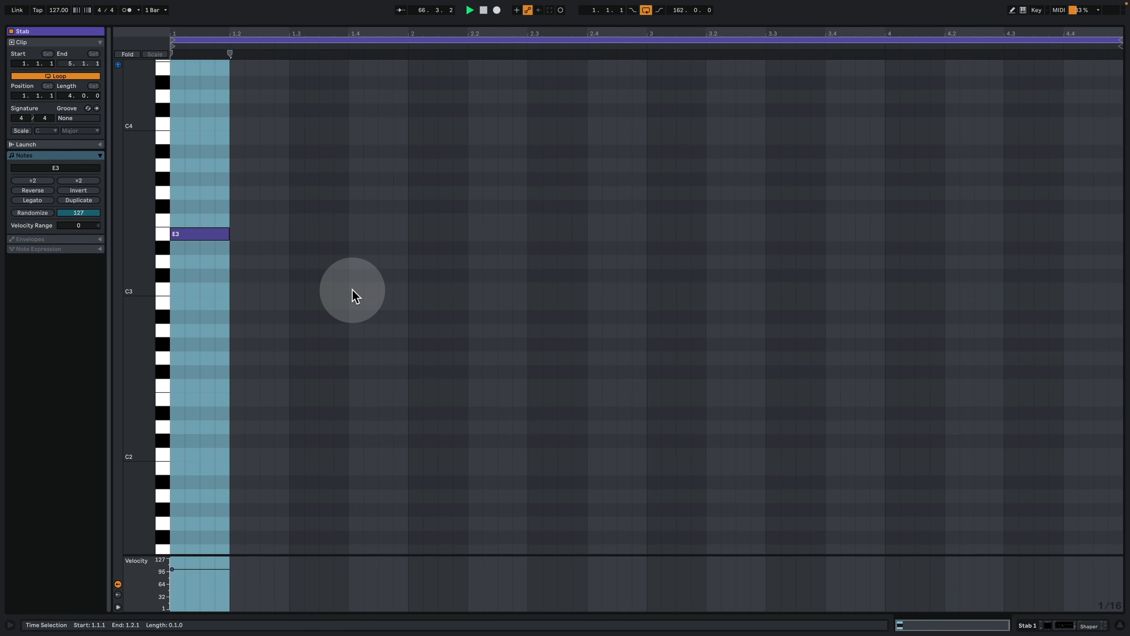
left_click(1051, 625)
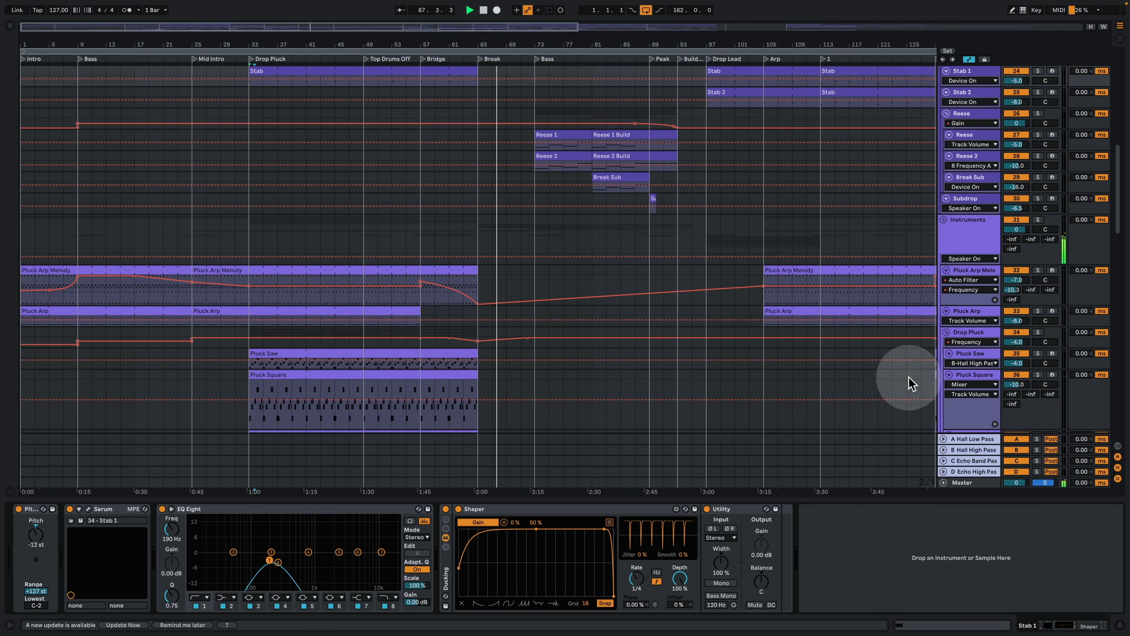
- Examine the notes of the Break Pad 2 clip at bars 65–73, and return to the track's device chain
scroll(733, 265, "down", 10)
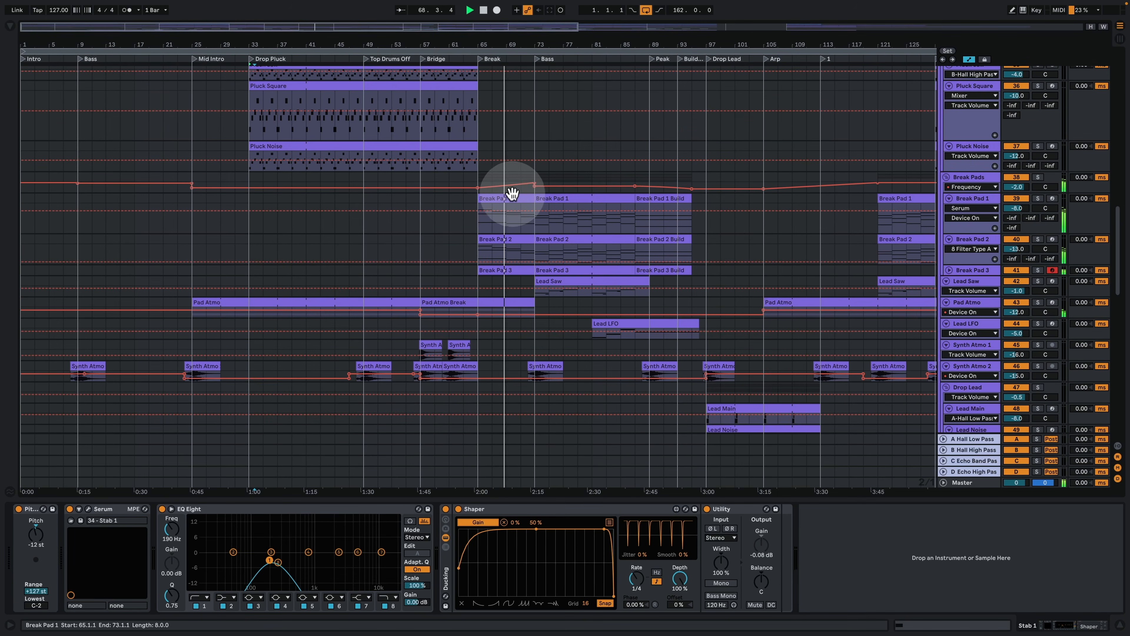
double_click(516, 239)
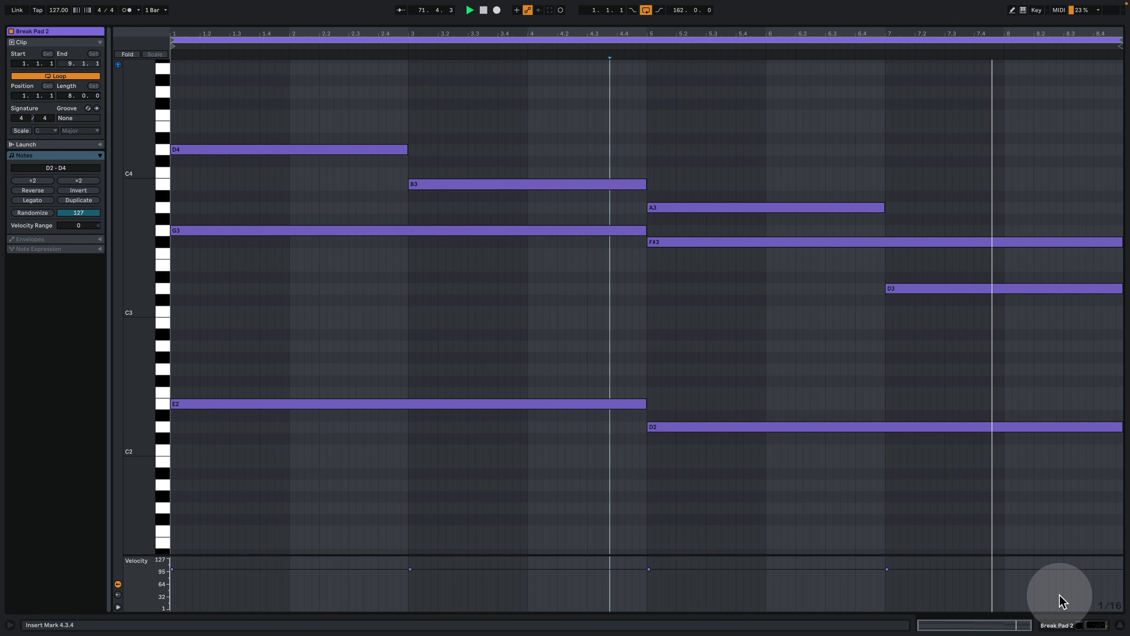
left_click(1078, 623)
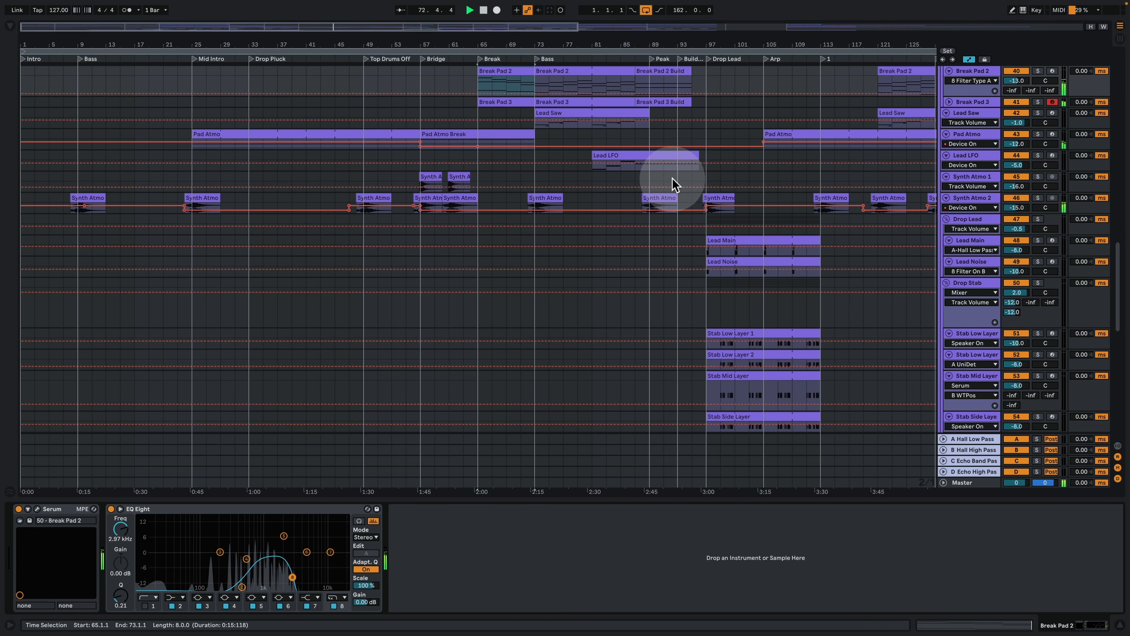
- Unfold the Break Pad 3 track and hide the device chain to make room for the arrangement
left_click(949, 102)
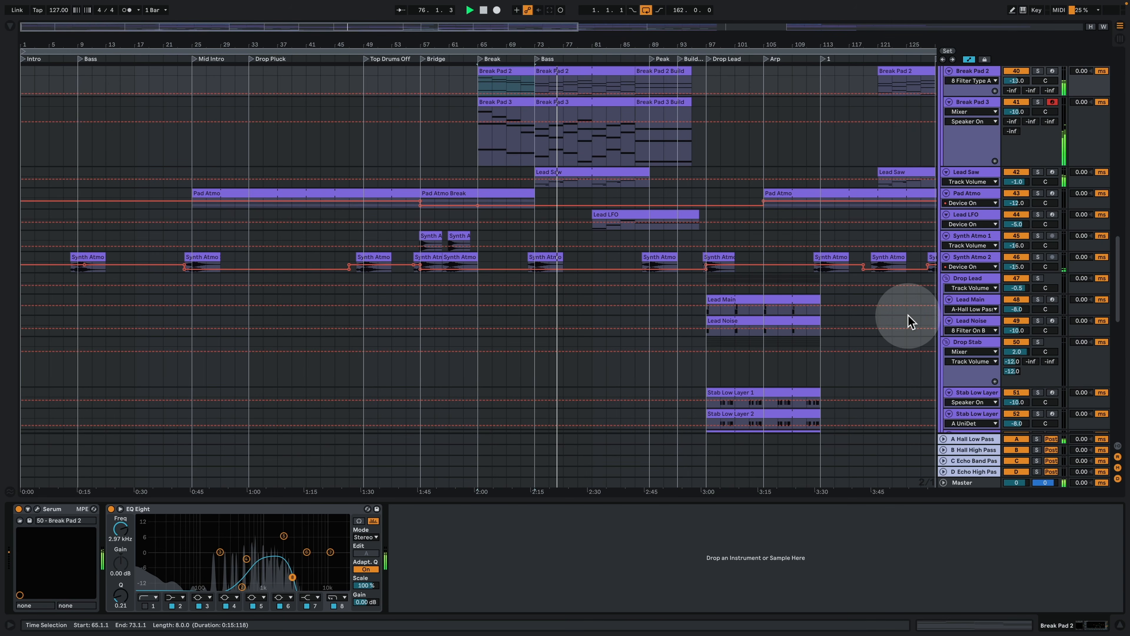
left_click(1117, 628)
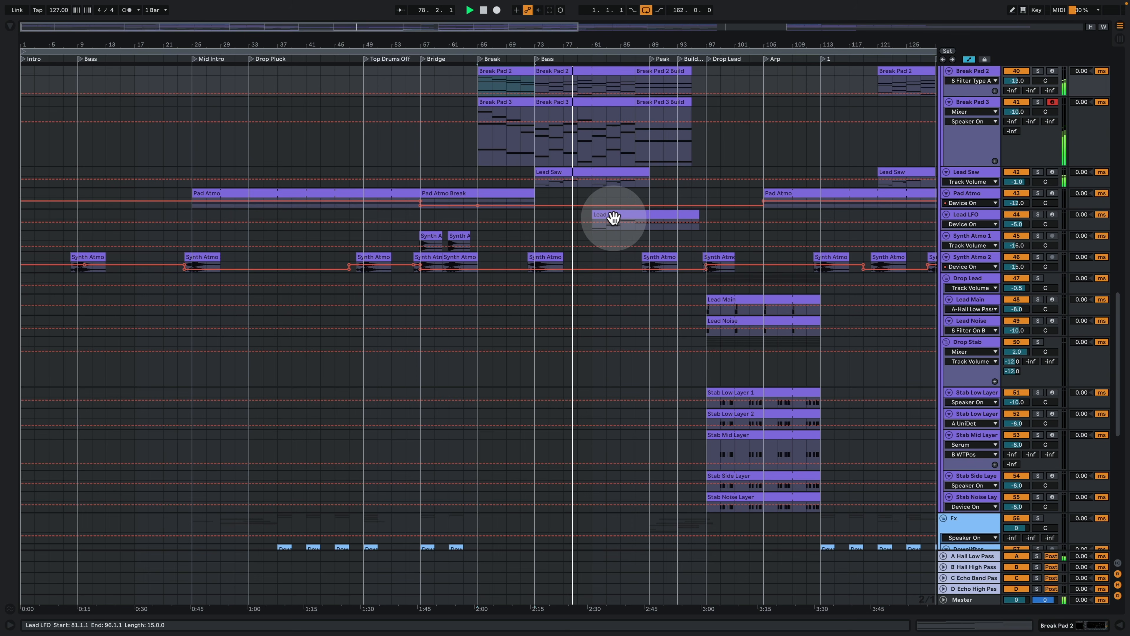
scroll(618, 232, "up", 5)
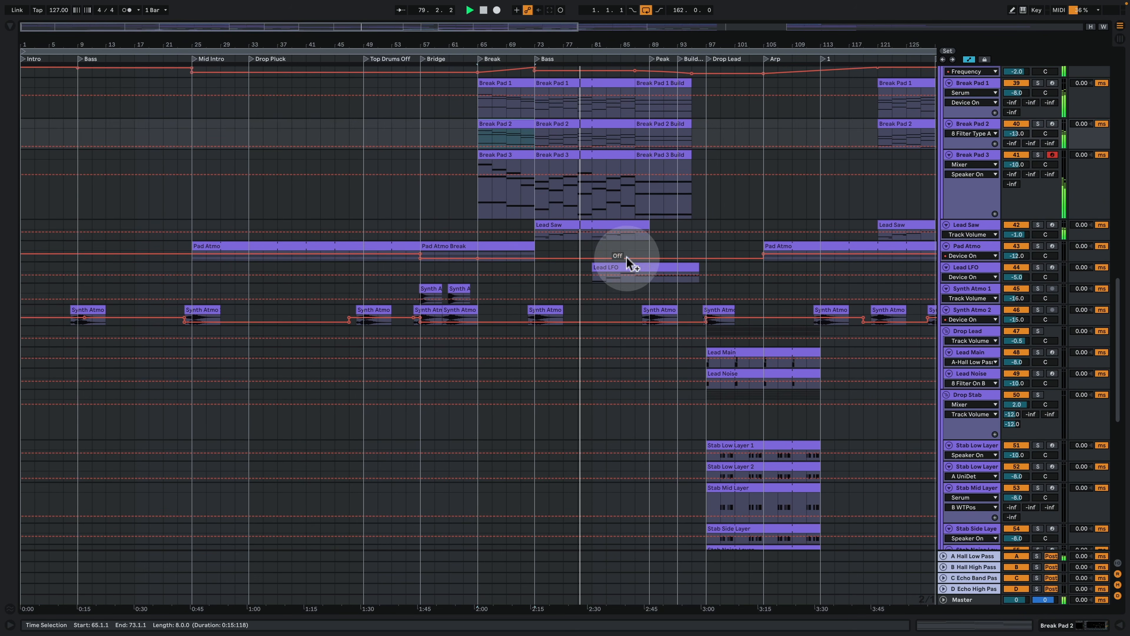
scroll(627, 259, "up", 1)
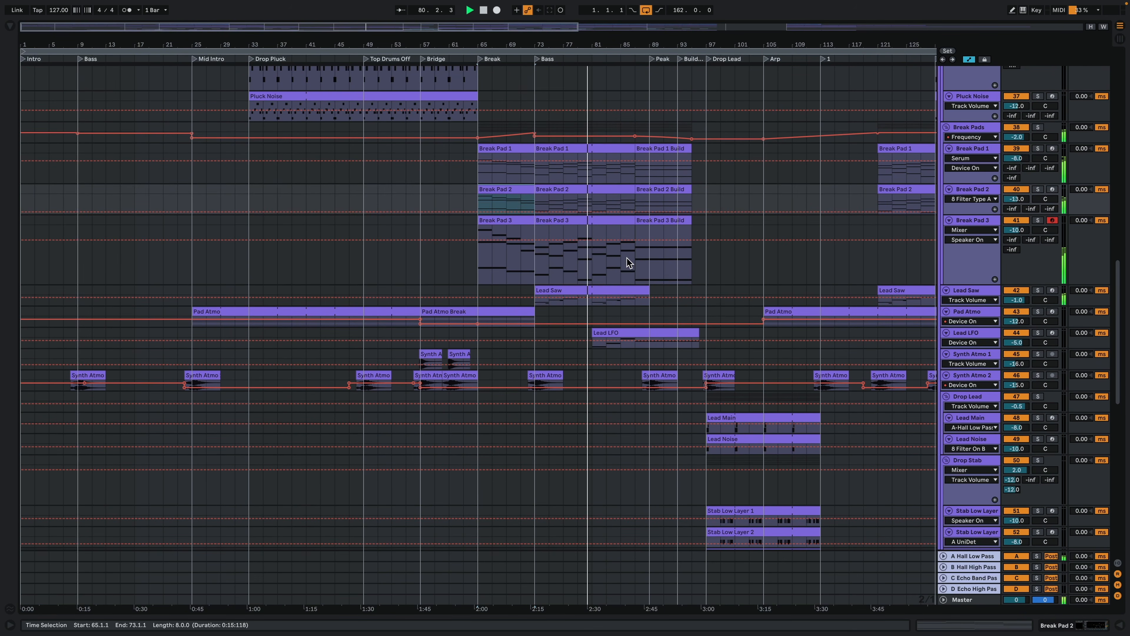
- Select the Lead LFO clip at bars 81–96 and show the Lead LFO track's device chain
left_click(594, 93)
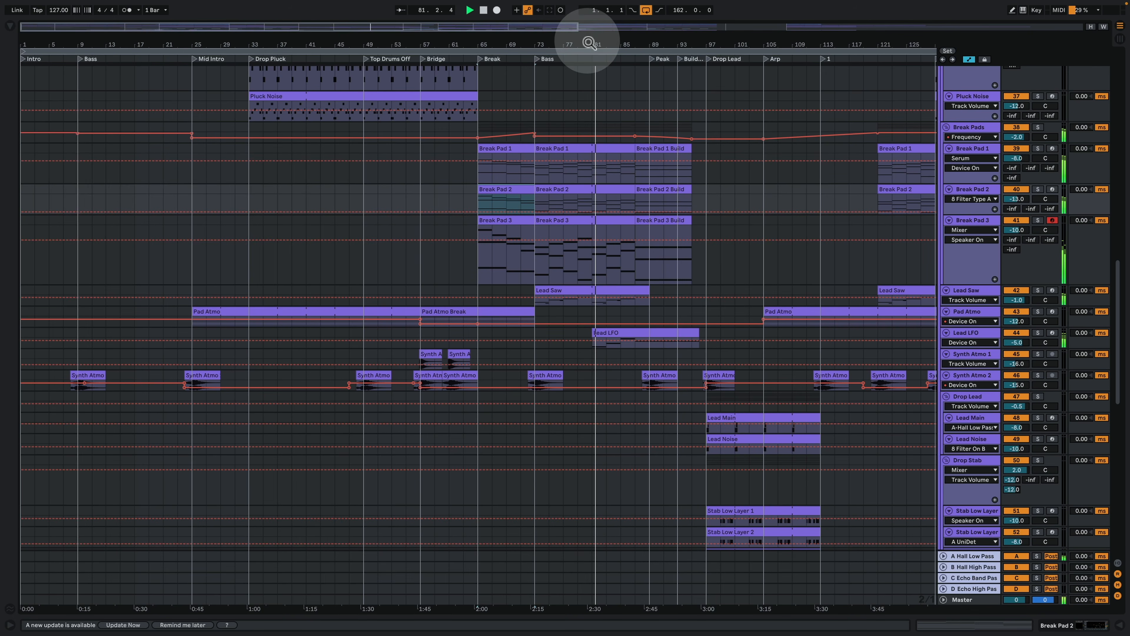
left_click_drag(589, 43, 588, 27)
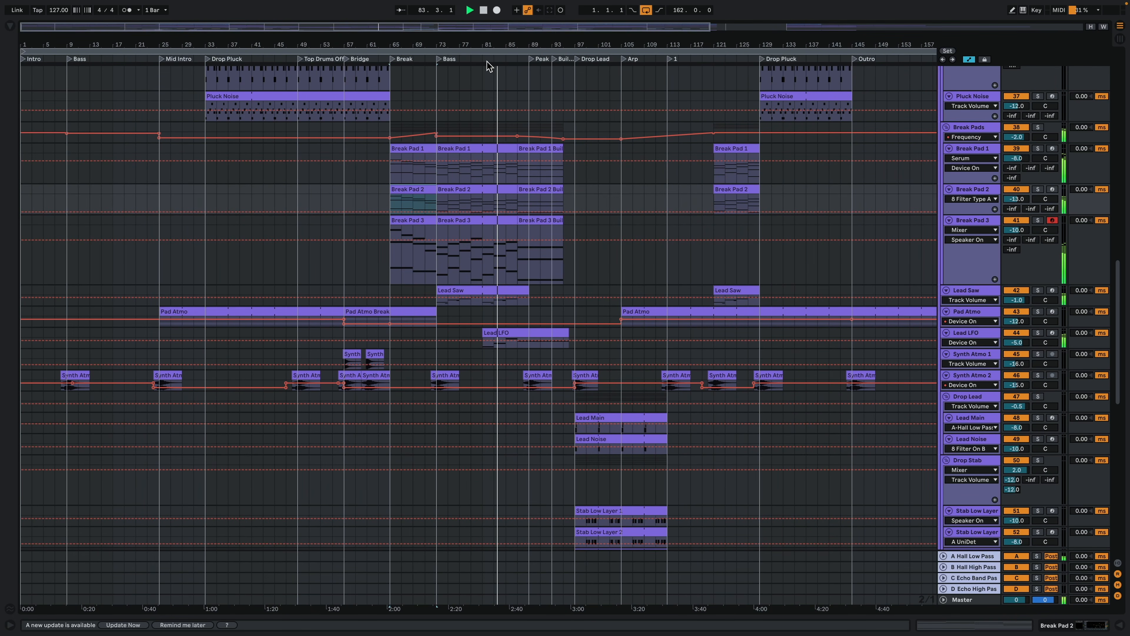
left_click(512, 334)
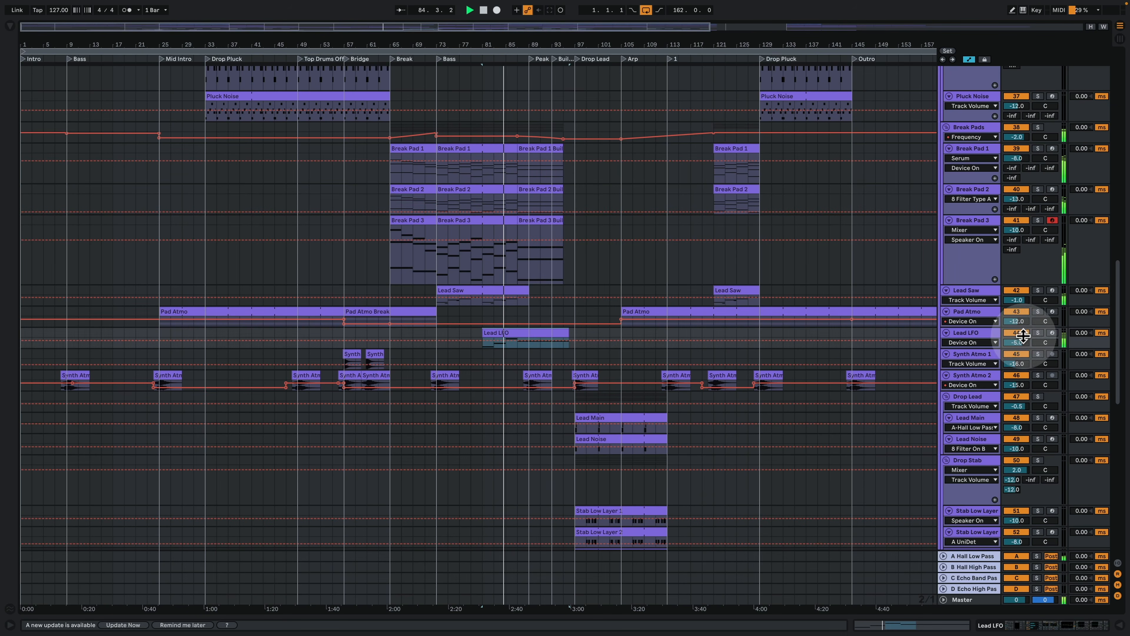
double_click(985, 330)
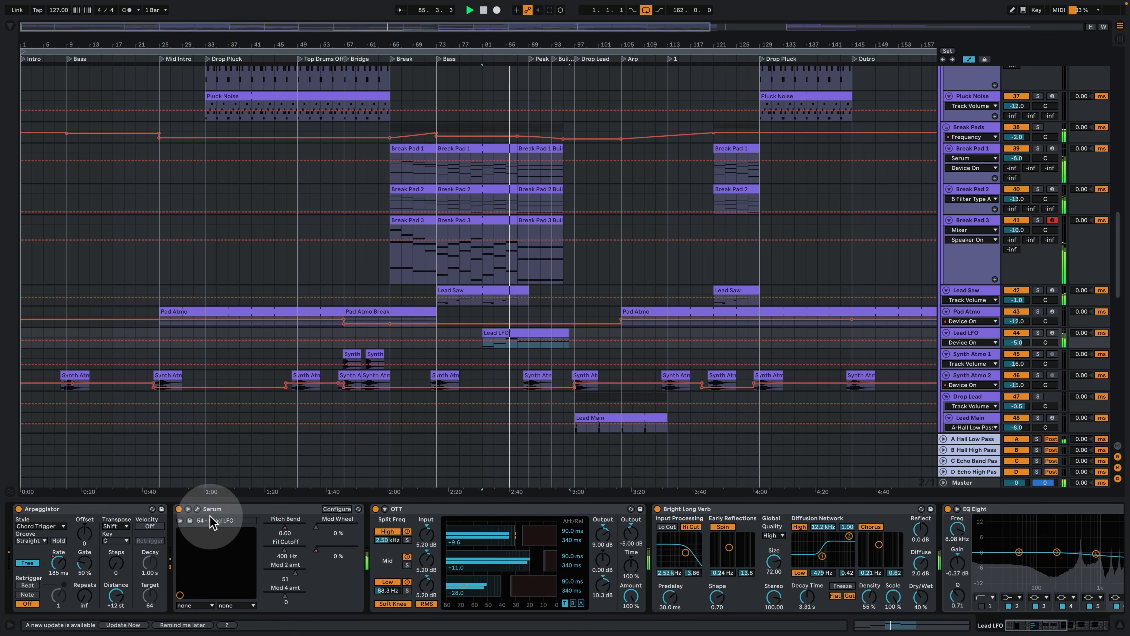
- Show the Arpeggiator's Free Rate automation on the Lead LFO track and enlarge the track's height
left_click(60, 570)
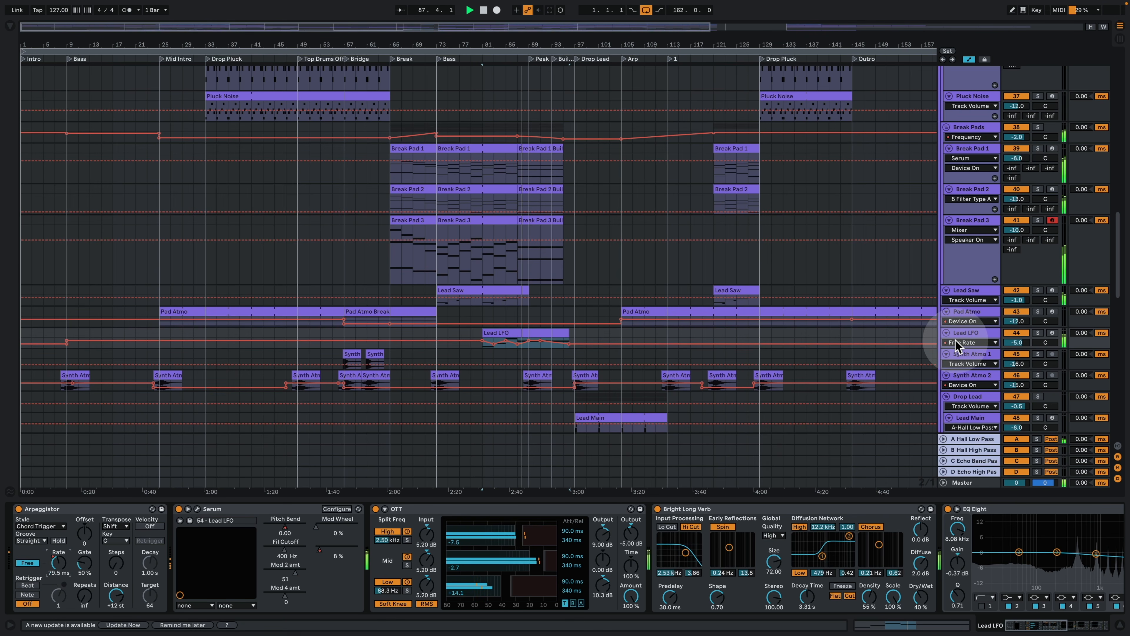
left_click_drag(959, 347, 953, 392)
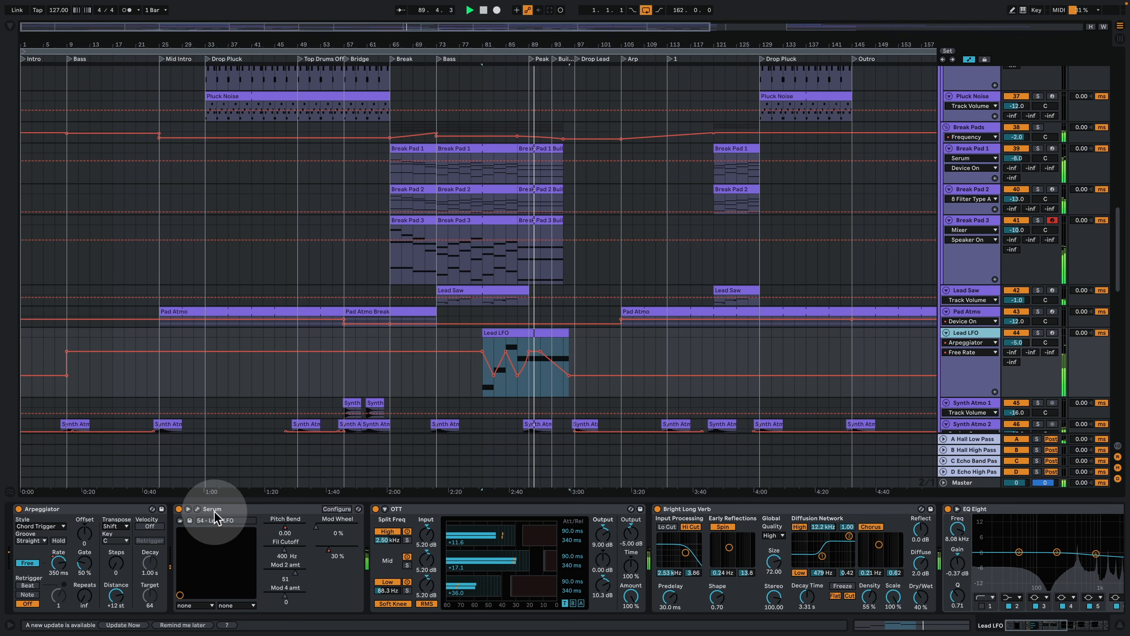
- Inspect the Lead LFO patch in Serum, checking its modulation matrix and oscillator page, and close the plug-in window
left_click(227, 515)
left_click(197, 509)
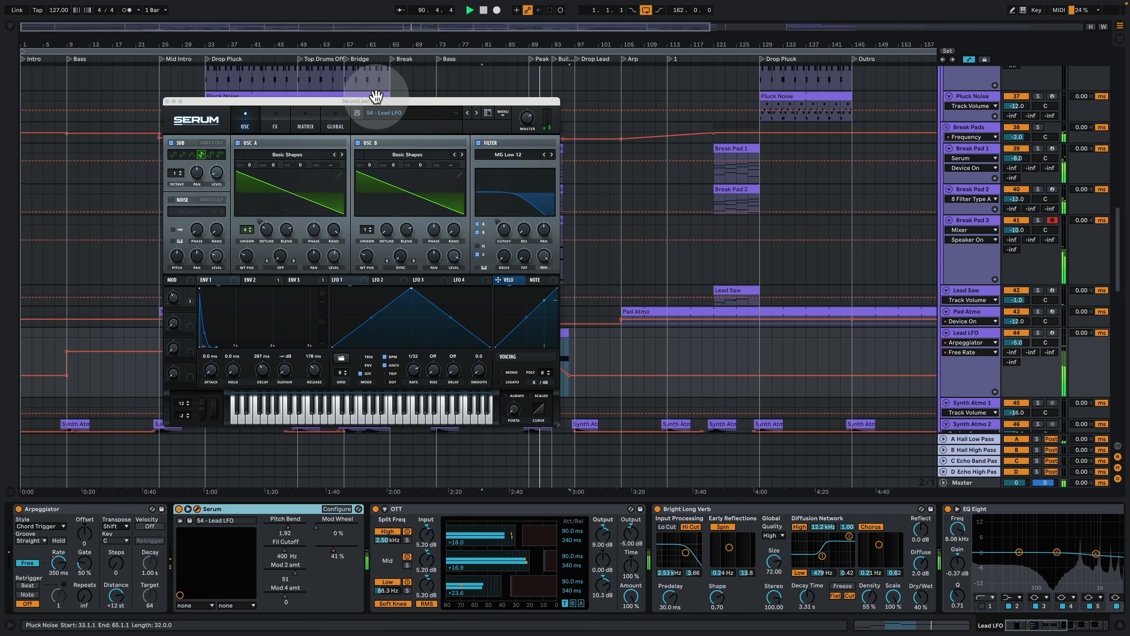
left_click_drag(382, 107, 287, 74)
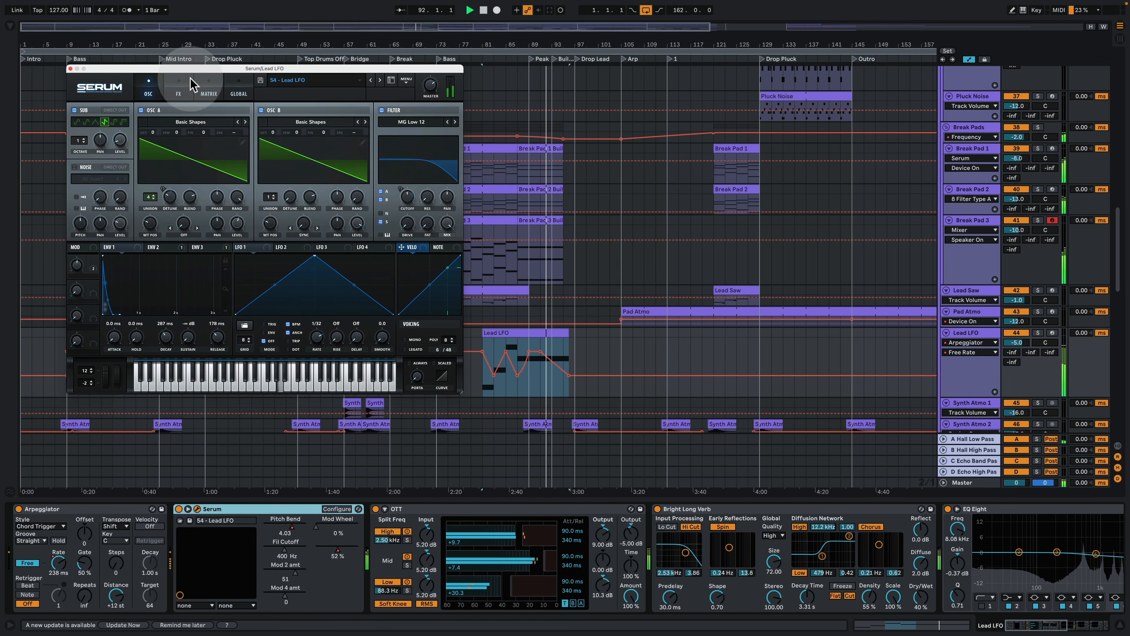
left_click(197, 85)
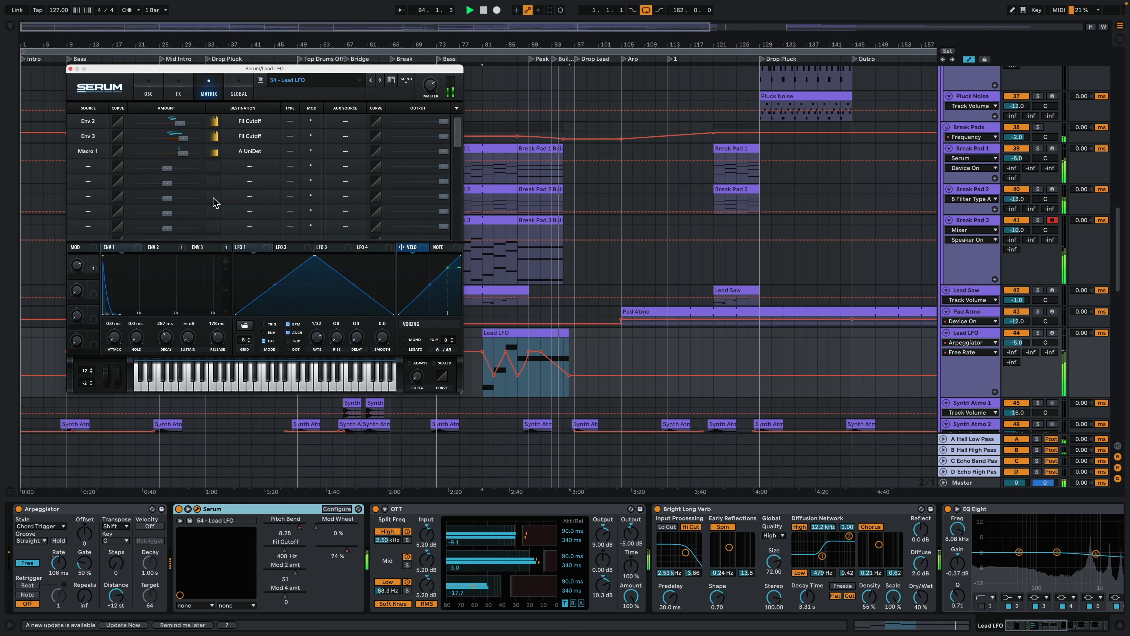
left_click(148, 90)
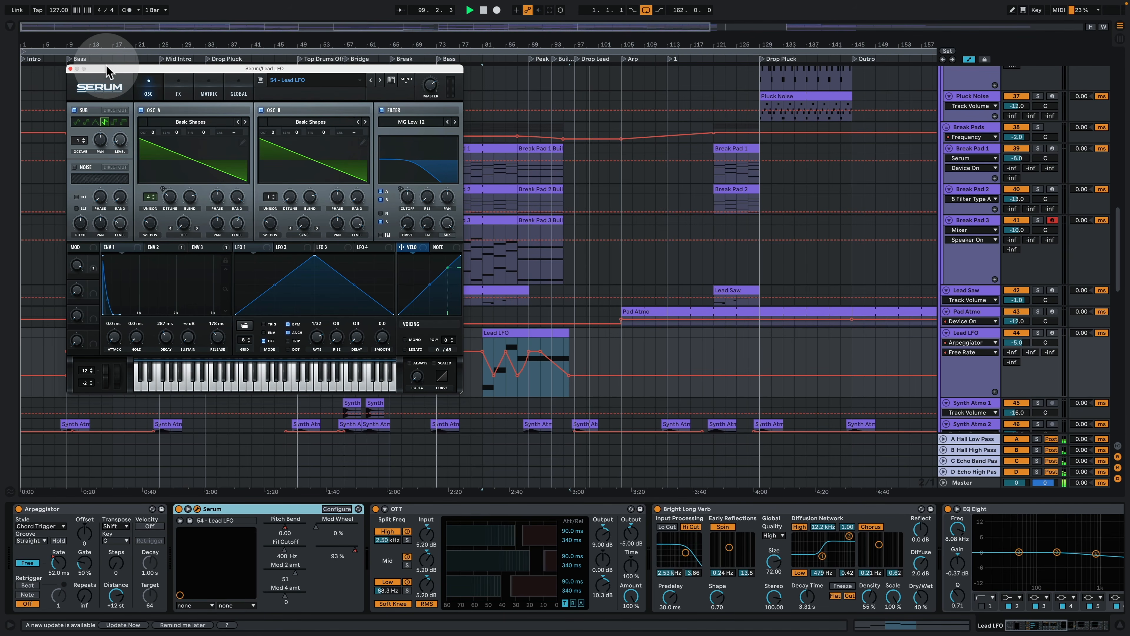
left_click(70, 69)
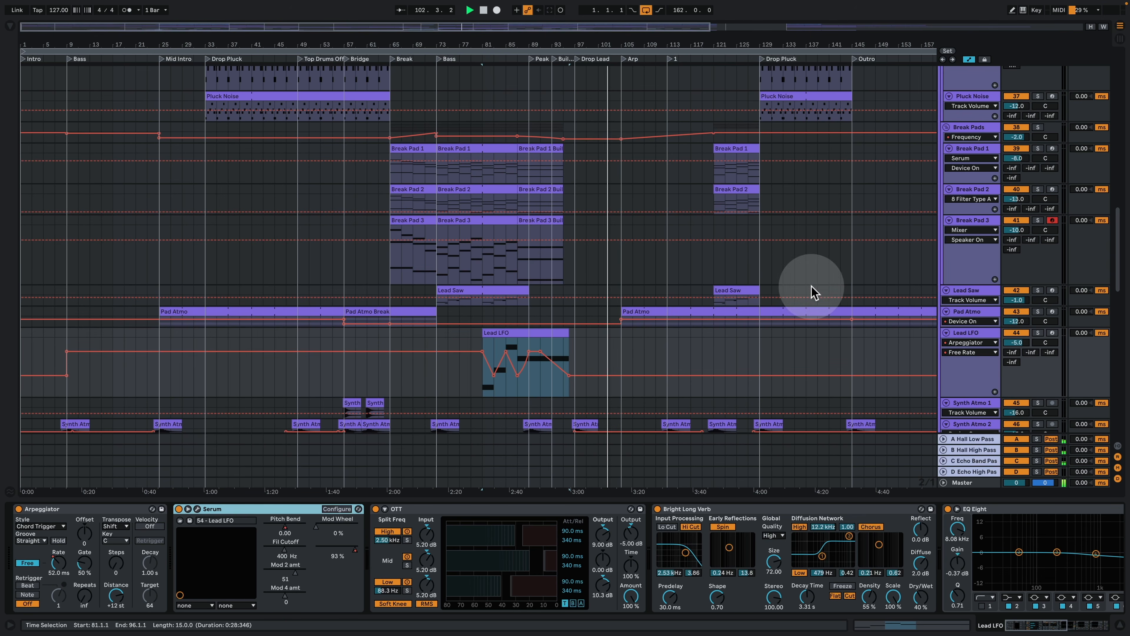
- Examine the notes of the Lead Main clip in the Drop Lead section, starting at bar 97
scroll(812, 290, "down", 3)
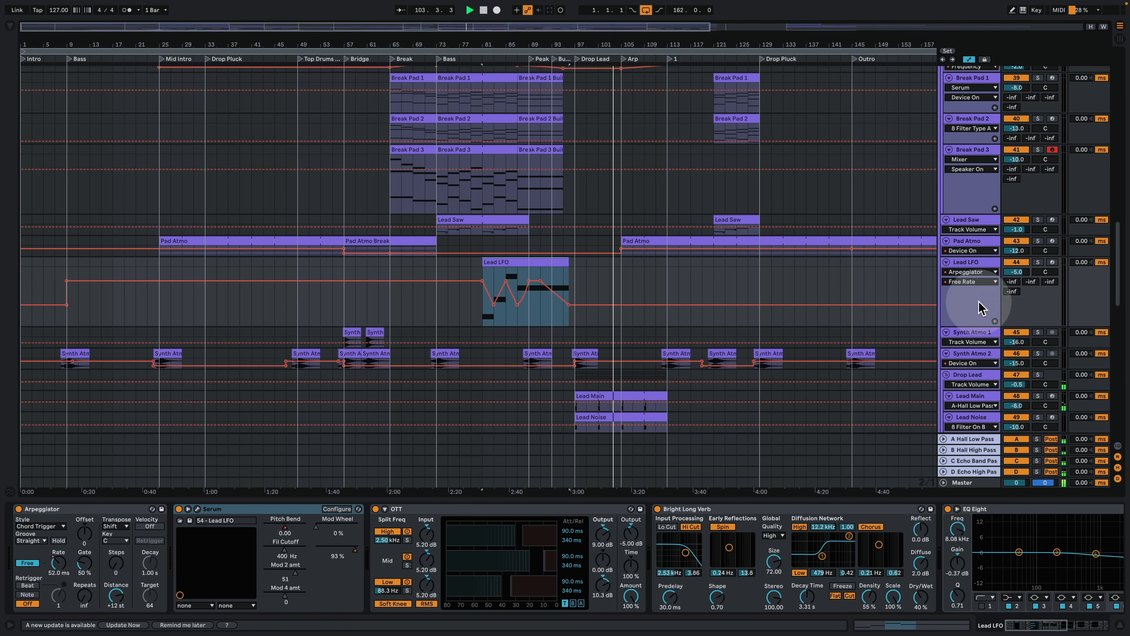
scroll(872, 338, "down", 6)
scroll(870, 345, "down", 3)
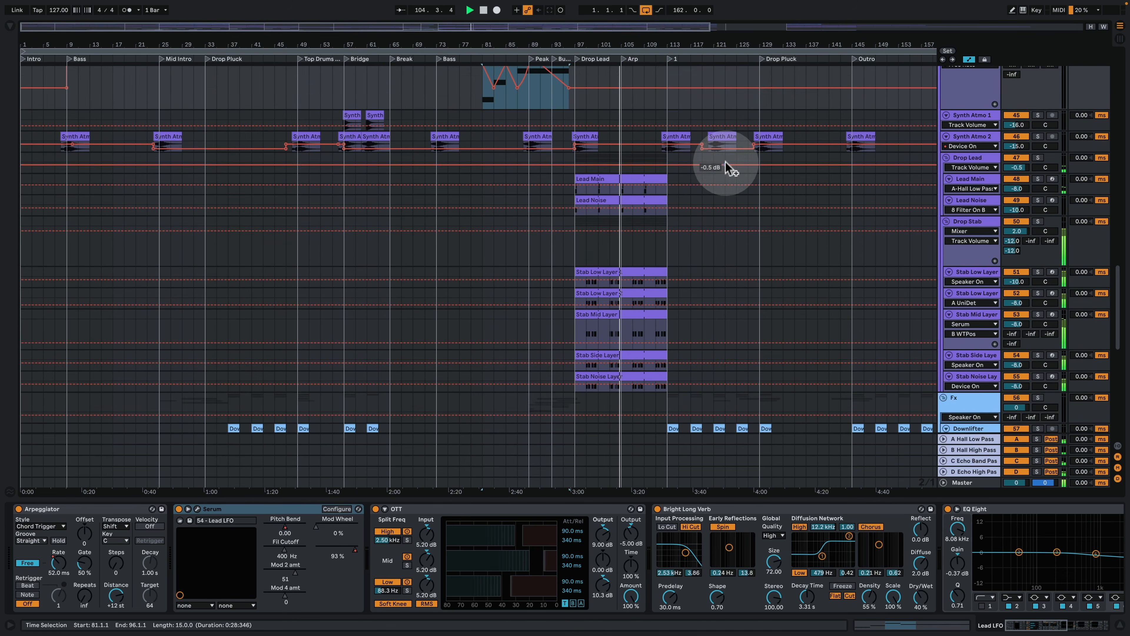
mouse_move(630, 46)
left_mouse_down()
mouse_move(631, 80)
mouse_move(635, 62)
left_mouse_up()
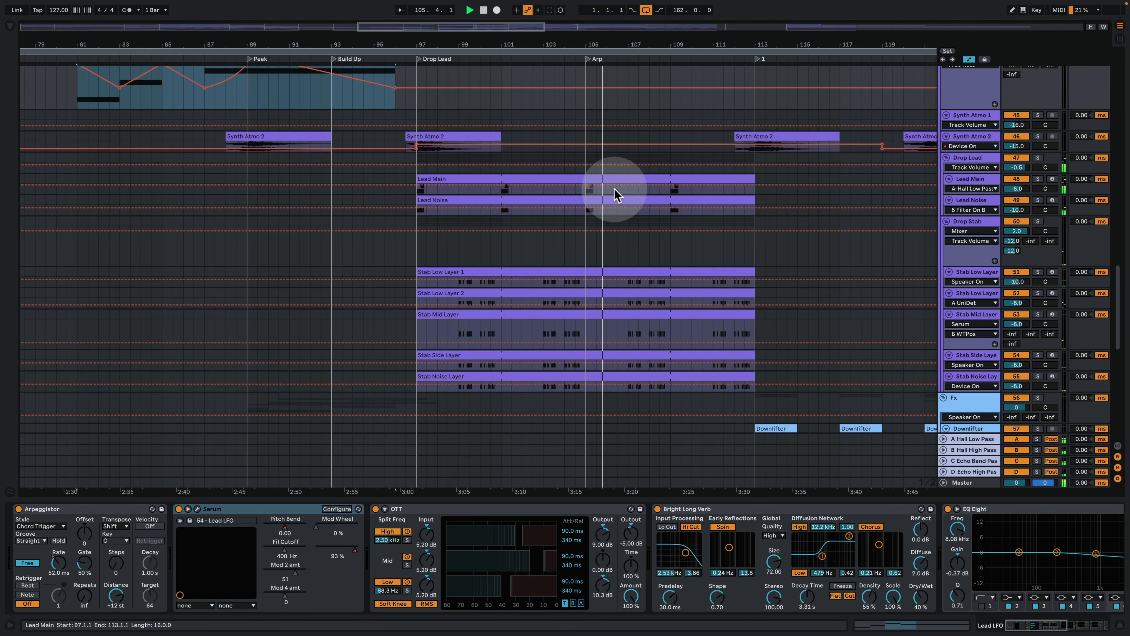
left_click(681, 179)
double_click(681, 179)
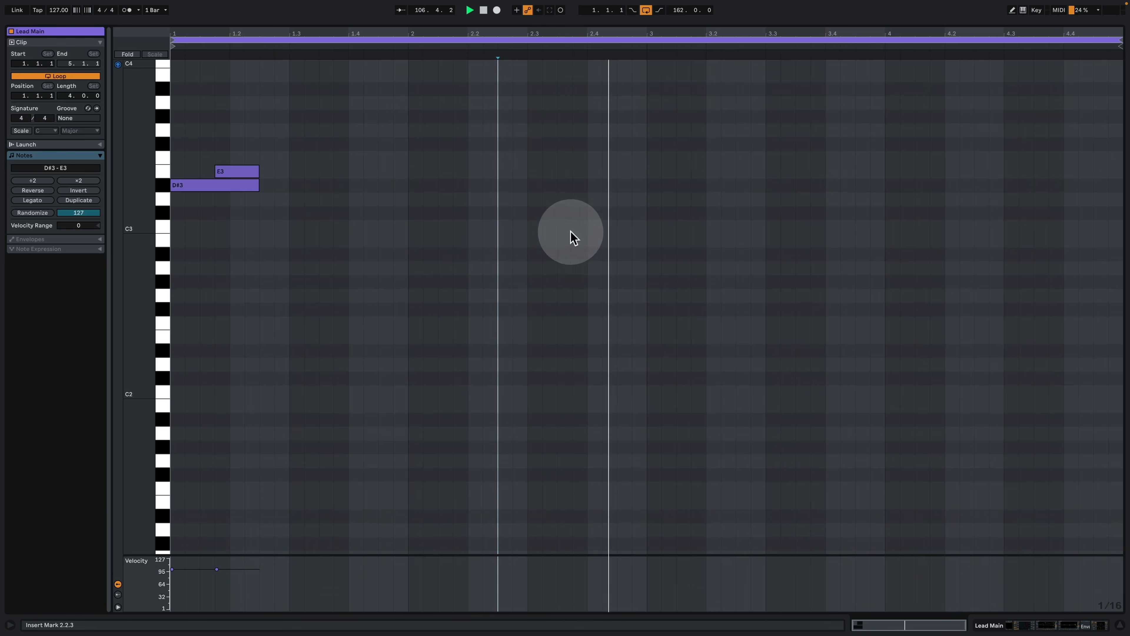
- Inspect the Lead Main patch in Serum, checking its oscillator, effects and modulation matrix pages, and close the plug-in window
left_click(558, 233)
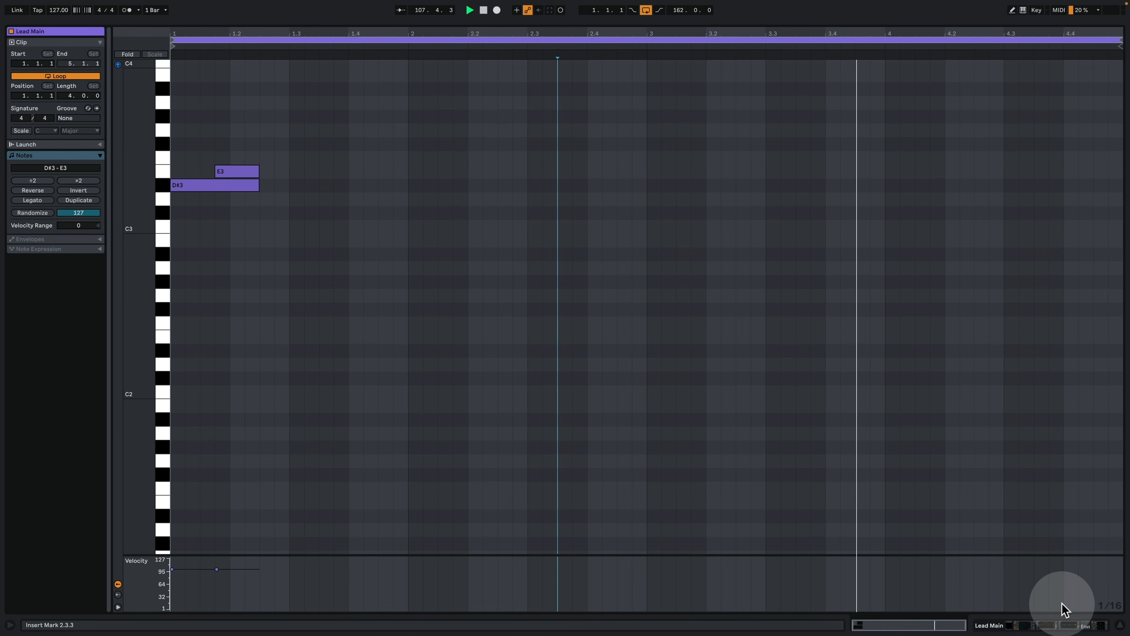
left_click(1050, 620)
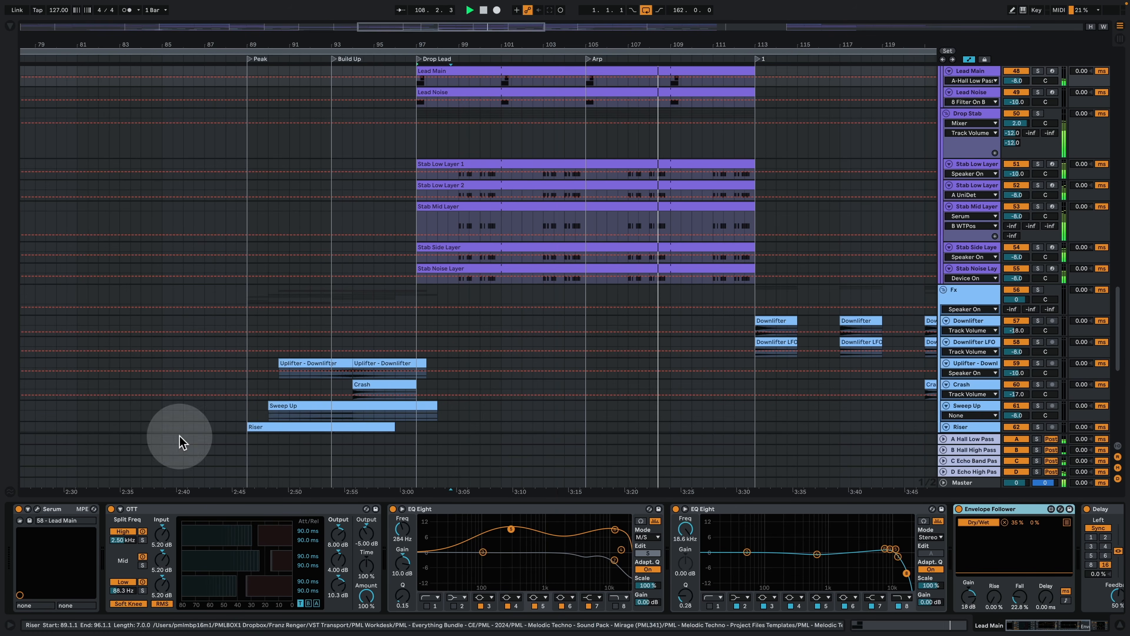
left_click(38, 509)
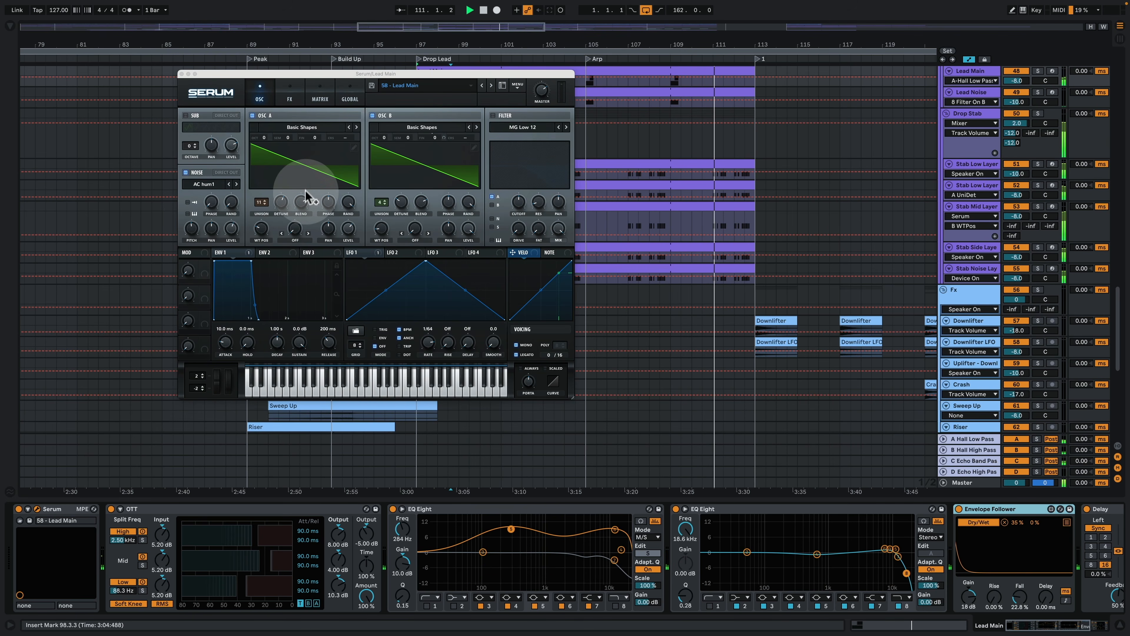
left_click(290, 95)
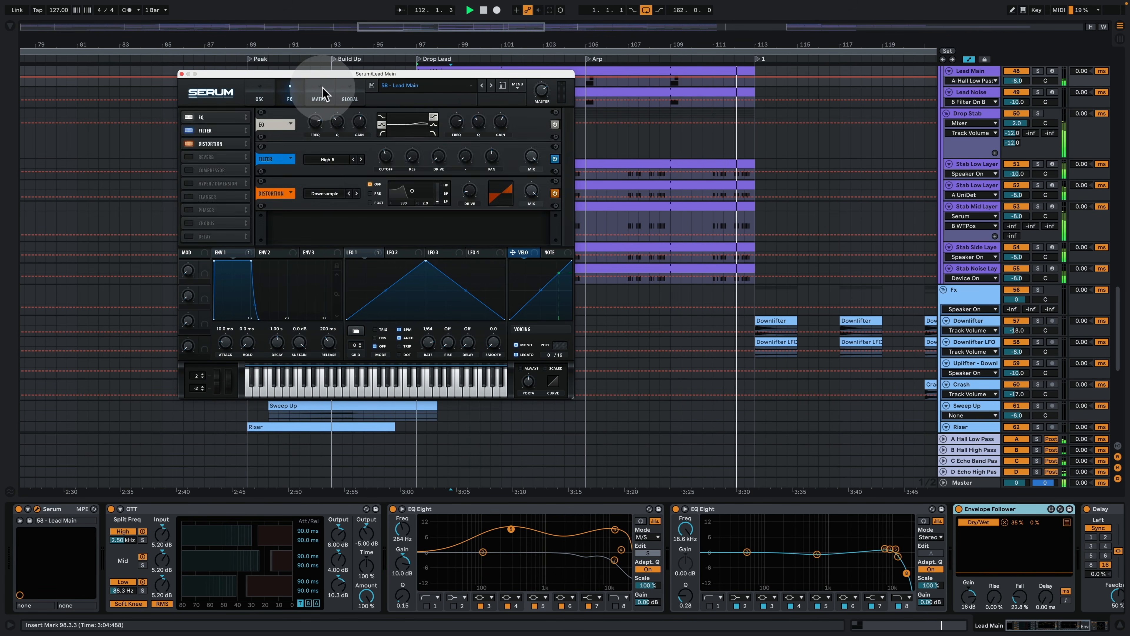
left_click(320, 97)
left_click(290, 96)
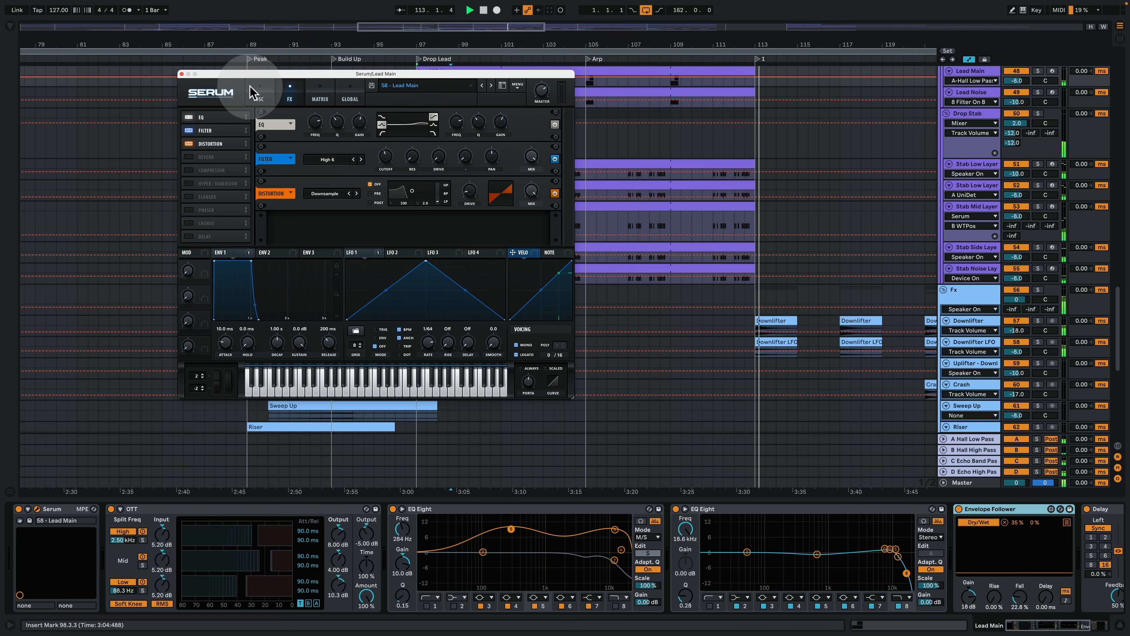
left_click(251, 93)
left_click(182, 74)
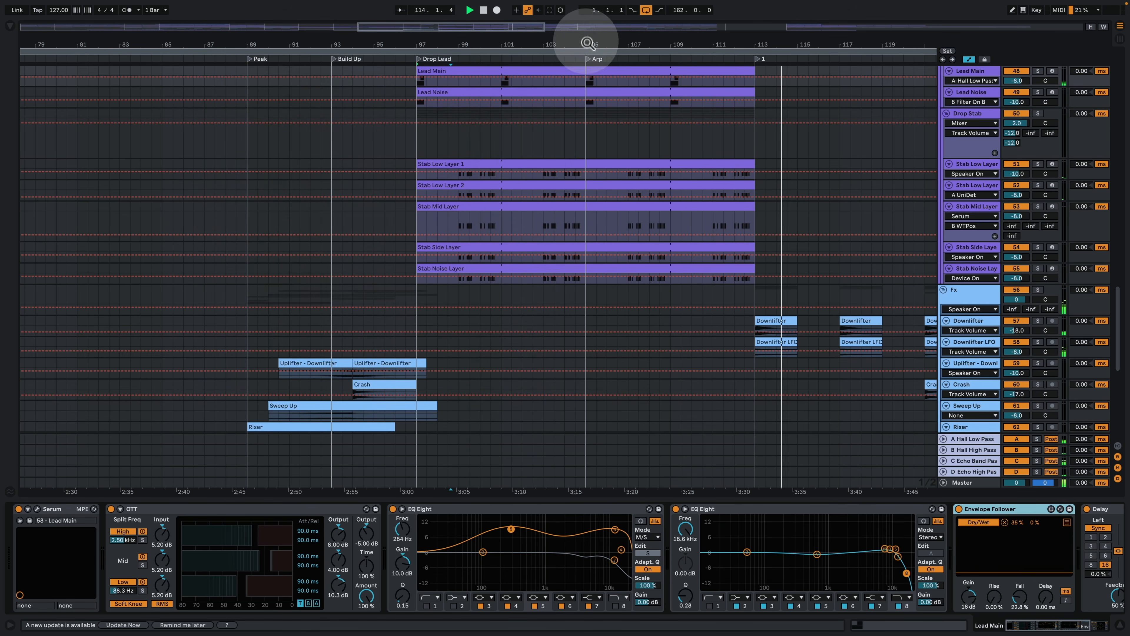
- Show the device chains of the Vocals group and its Main Vocal subgroup with the whole arrangement in view
left_click_drag(587, 43, 506, 12)
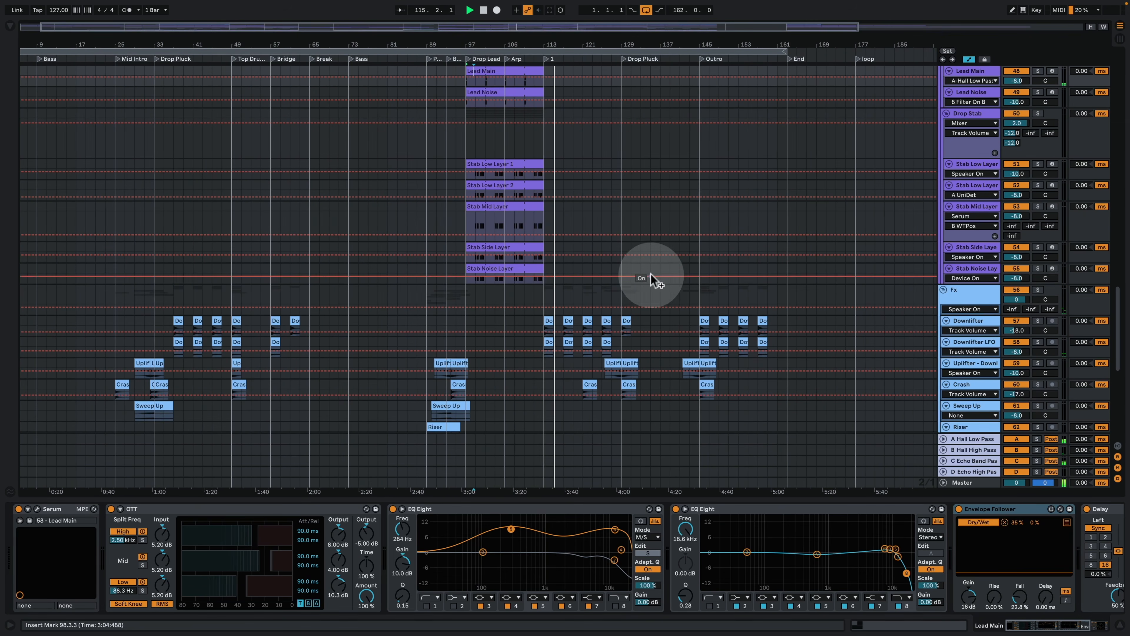
left_click(1119, 629)
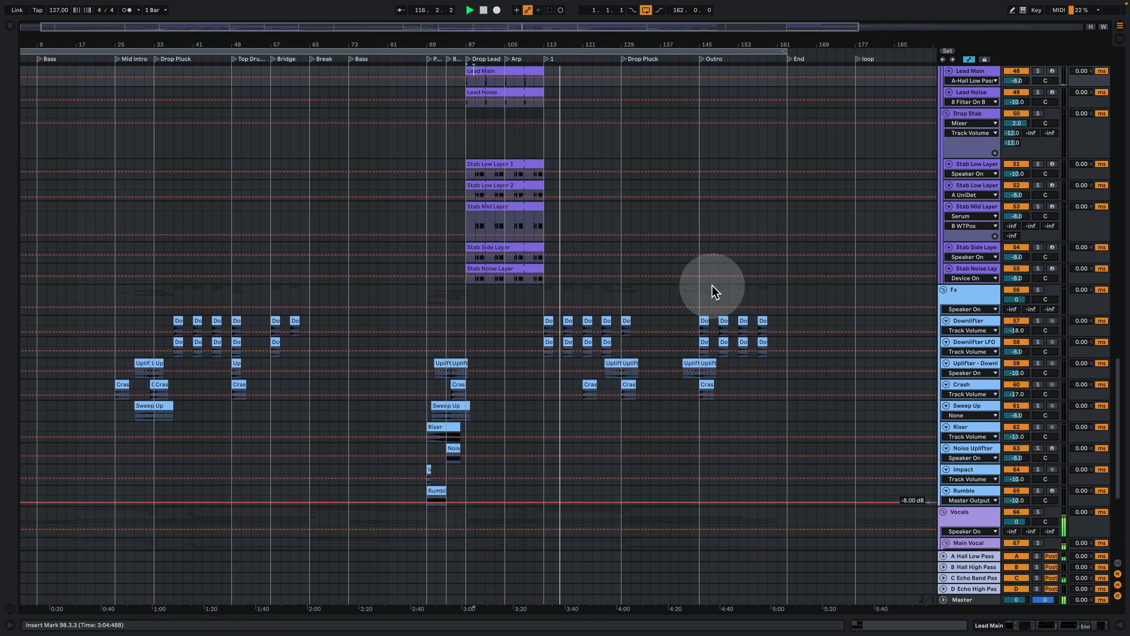
scroll(659, 253, "down", 10)
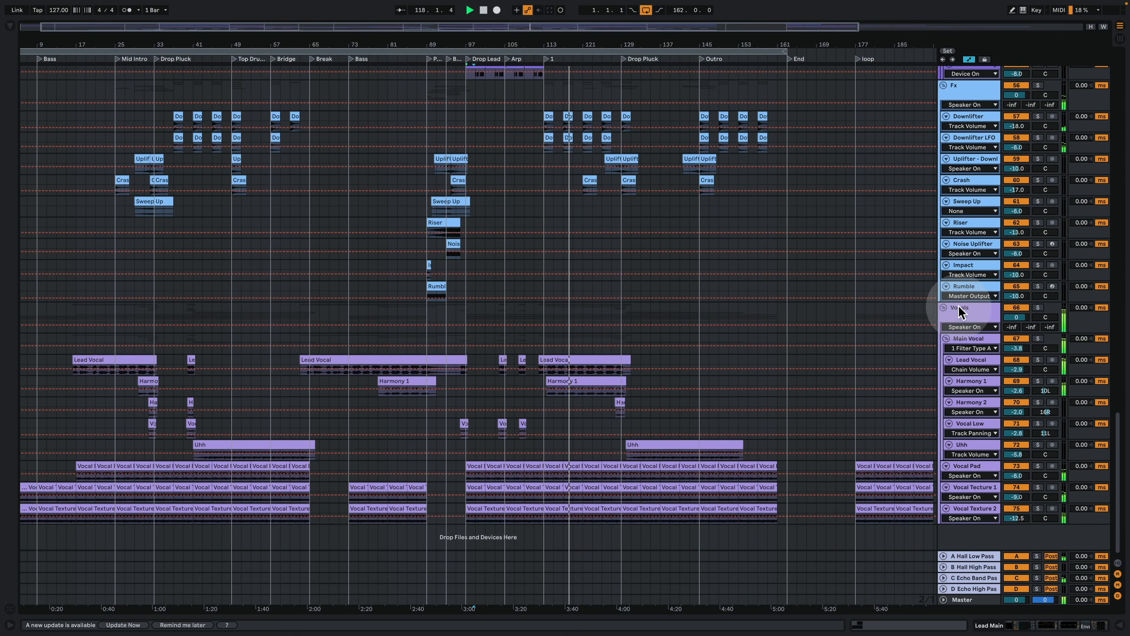
double_click(959, 306)
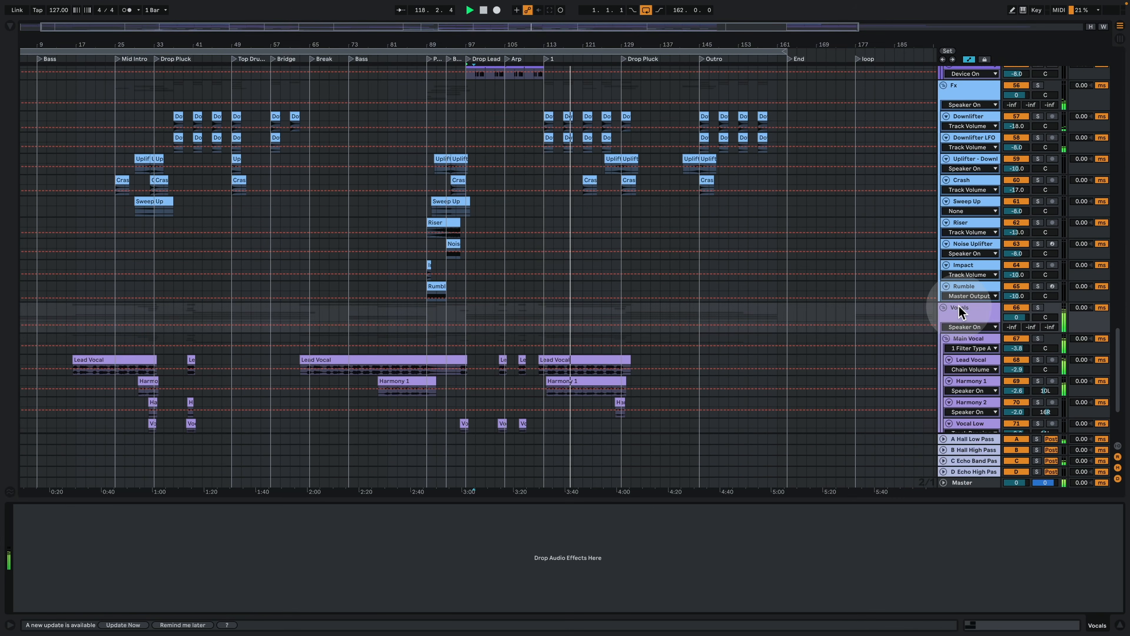
left_click(974, 339)
scroll(890, 346, "down", 2)
scroll(891, 346, "down", 1)
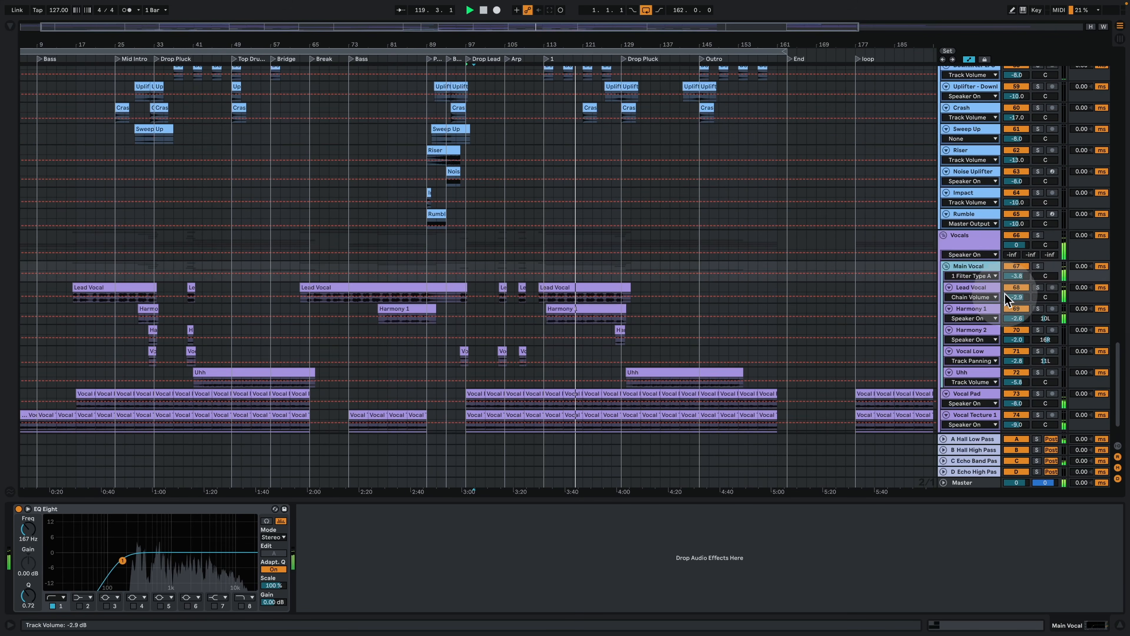
- Examine the effect chains of the Lead Vocal and Harmony 1 tracks and hide the device view
left_click(986, 289)
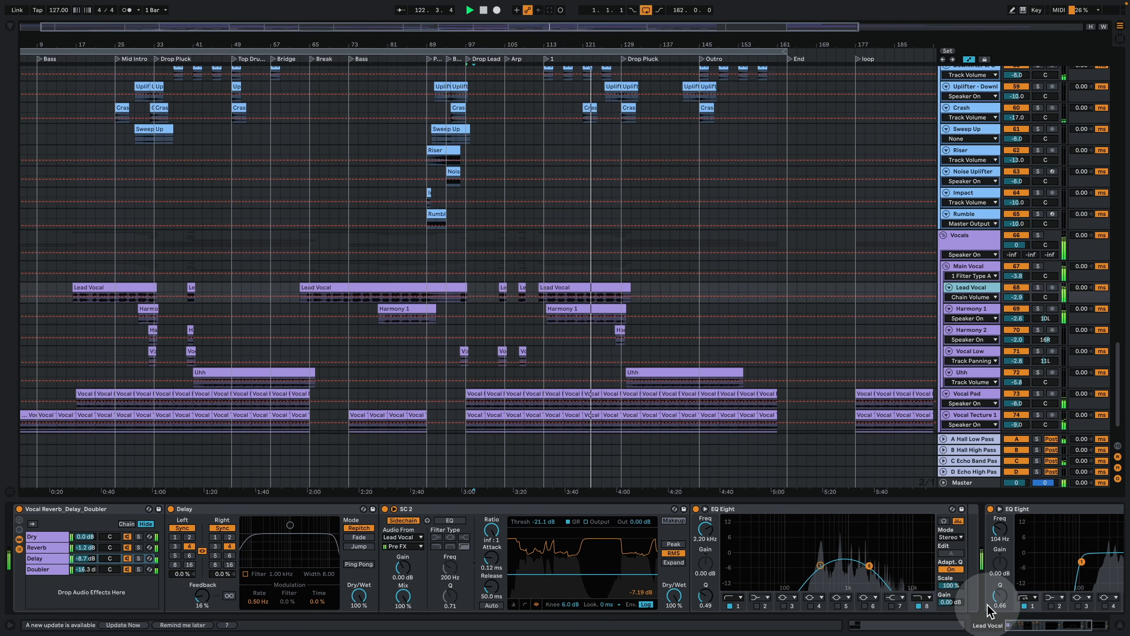
left_click_drag(1020, 625, 933, 628)
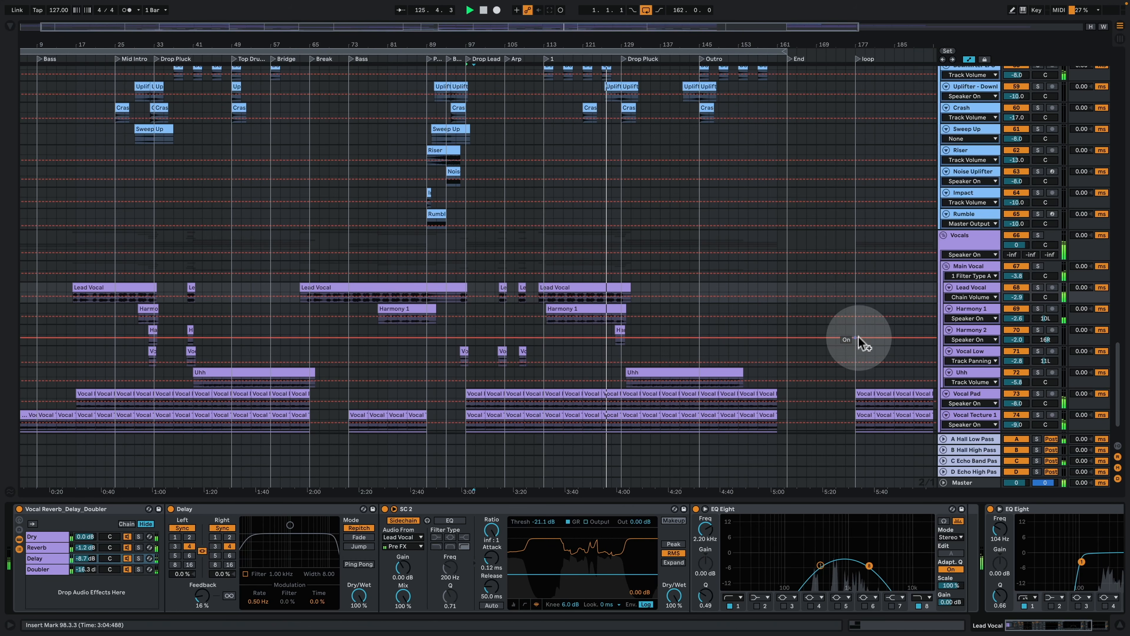
left_click(981, 309)
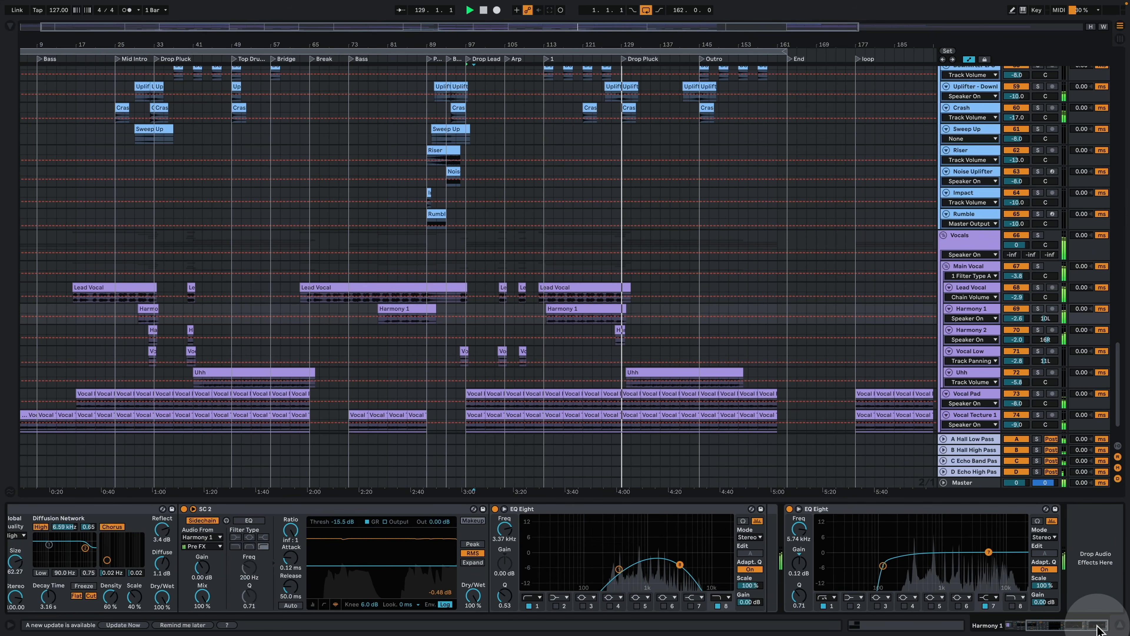
scroll(1019, 610, "right", 5)
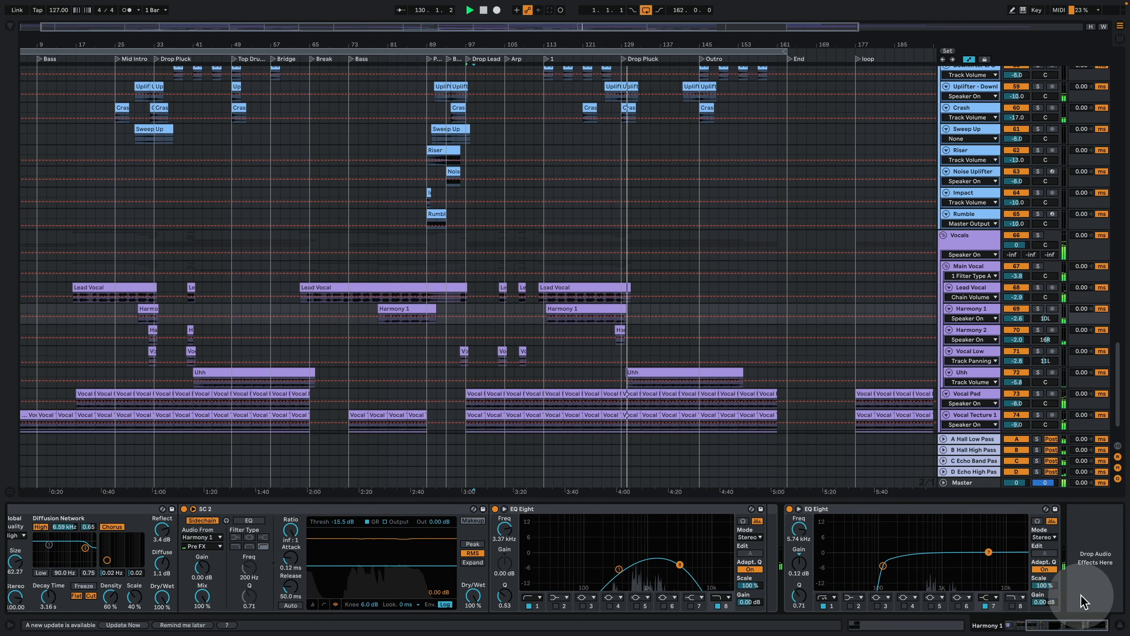
left_click(1120, 625)
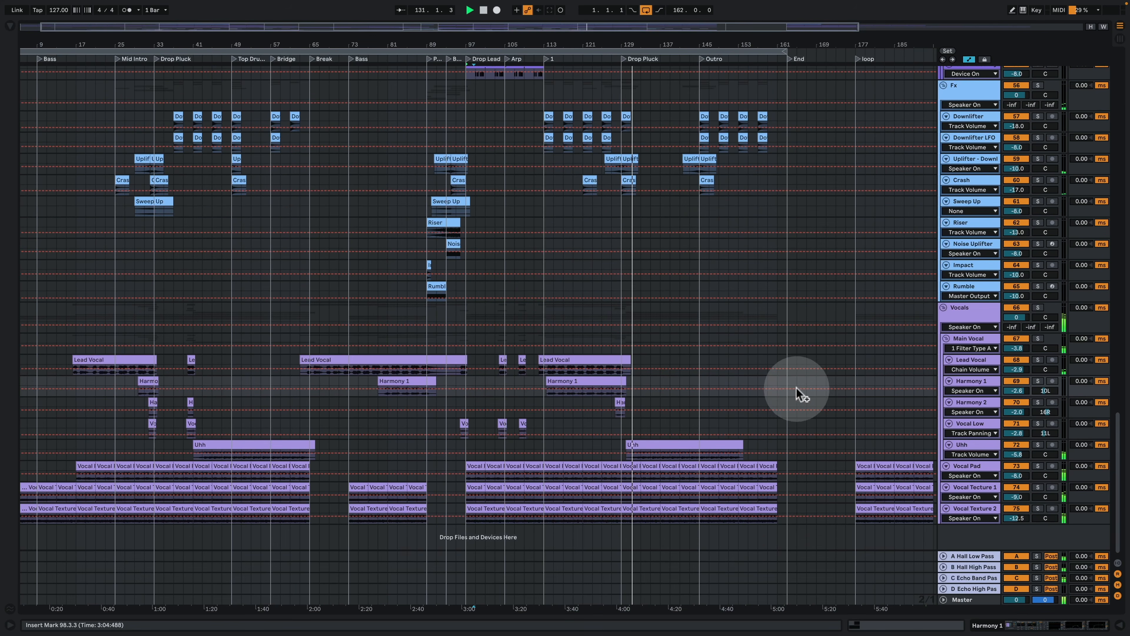
- Hide the automation lanes across the arrangement and optimize the track heights to a compact, uniform size
scroll(795, 391, "up", 6)
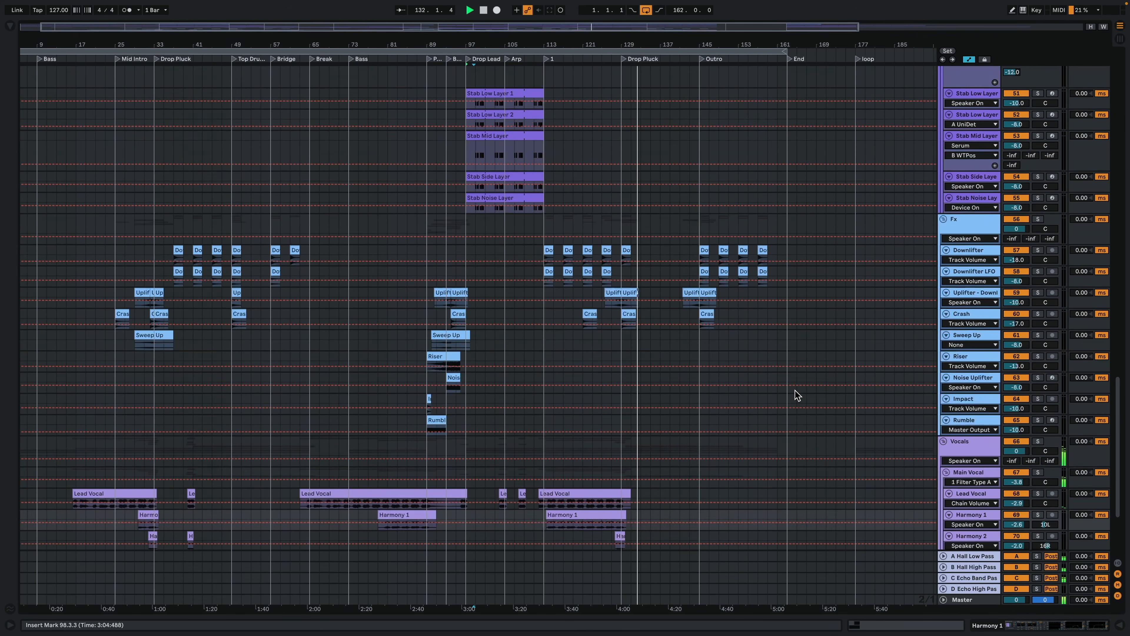
scroll(797, 395, "up", 10)
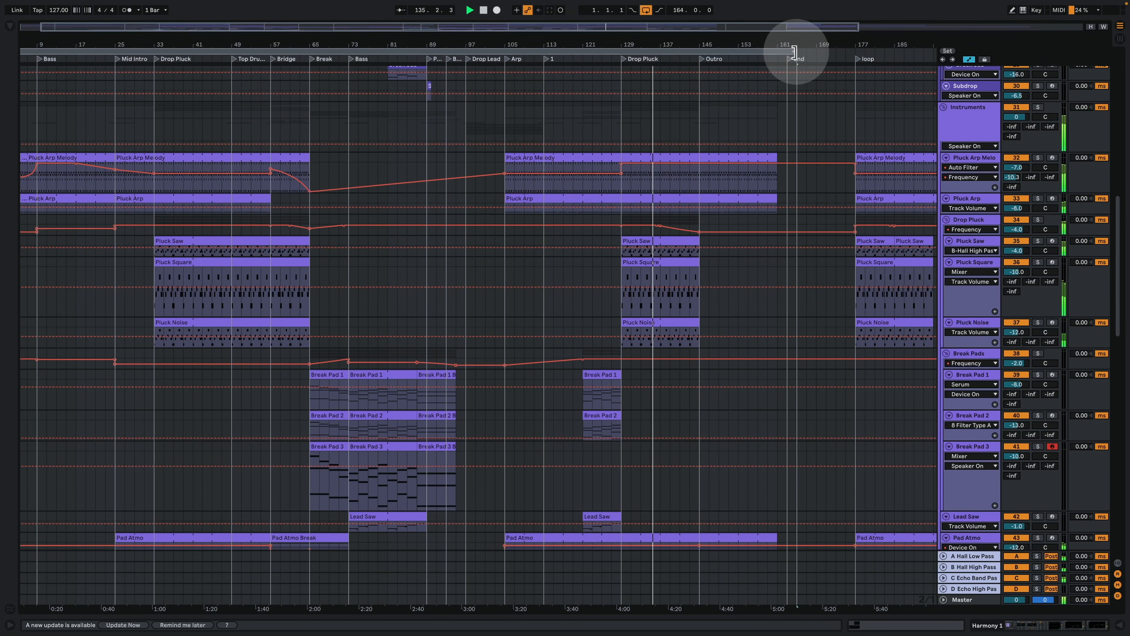
left_click(969, 59)
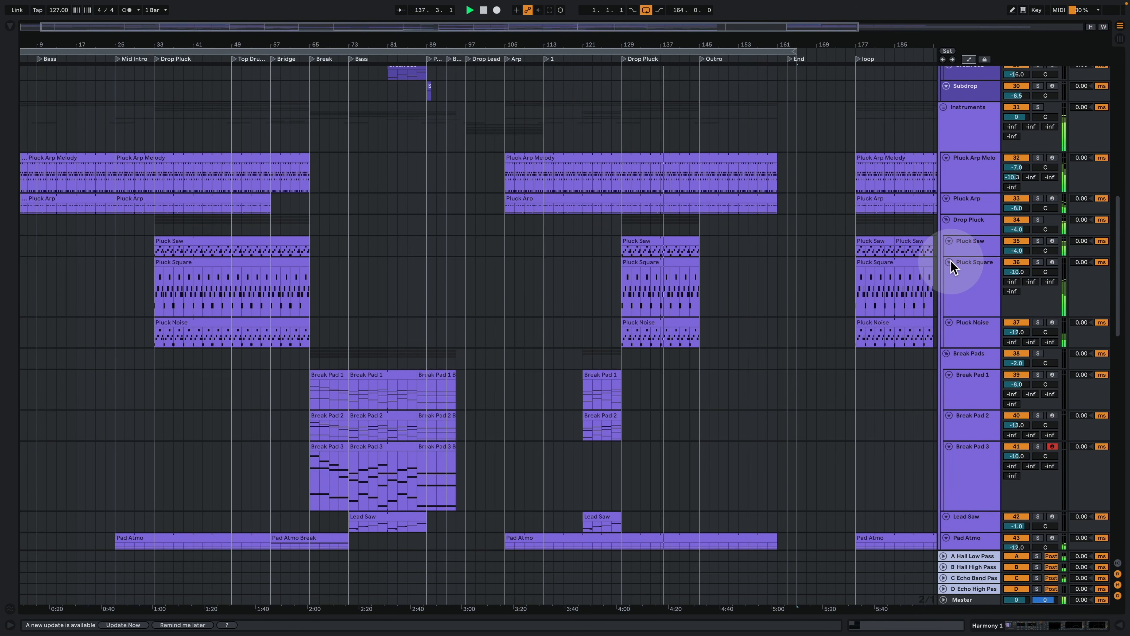
left_click(968, 122)
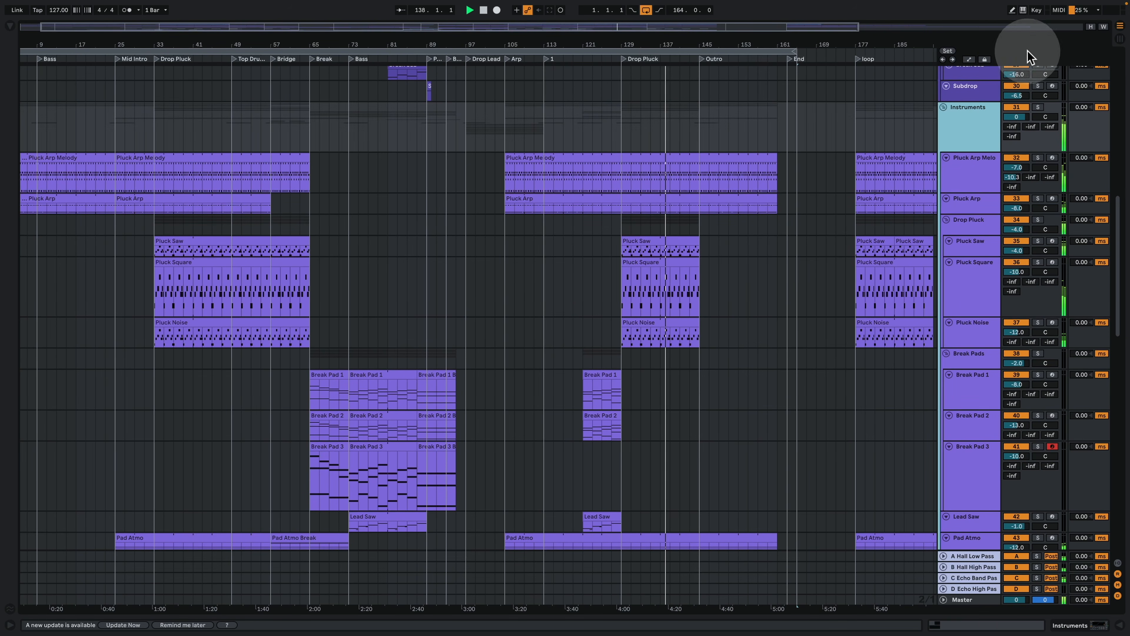
left_click(1091, 27)
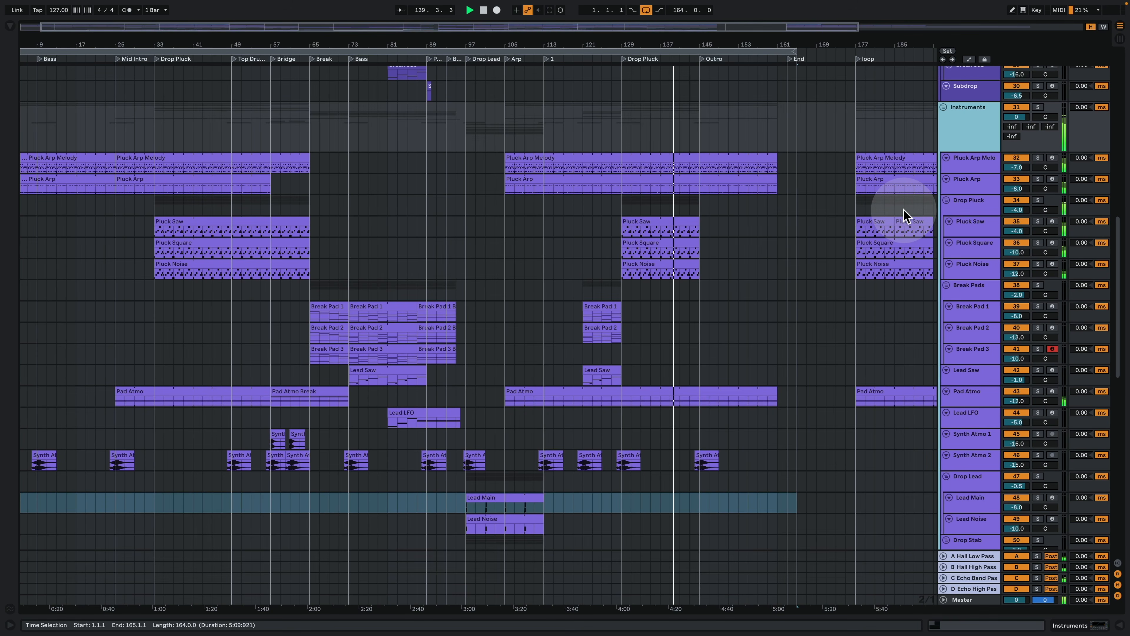
left_click(674, 332)
- Collapse the Drums, Bass and Instruments groups and review the FX and Vocals tracks below them
scroll(694, 361, "up", 4)
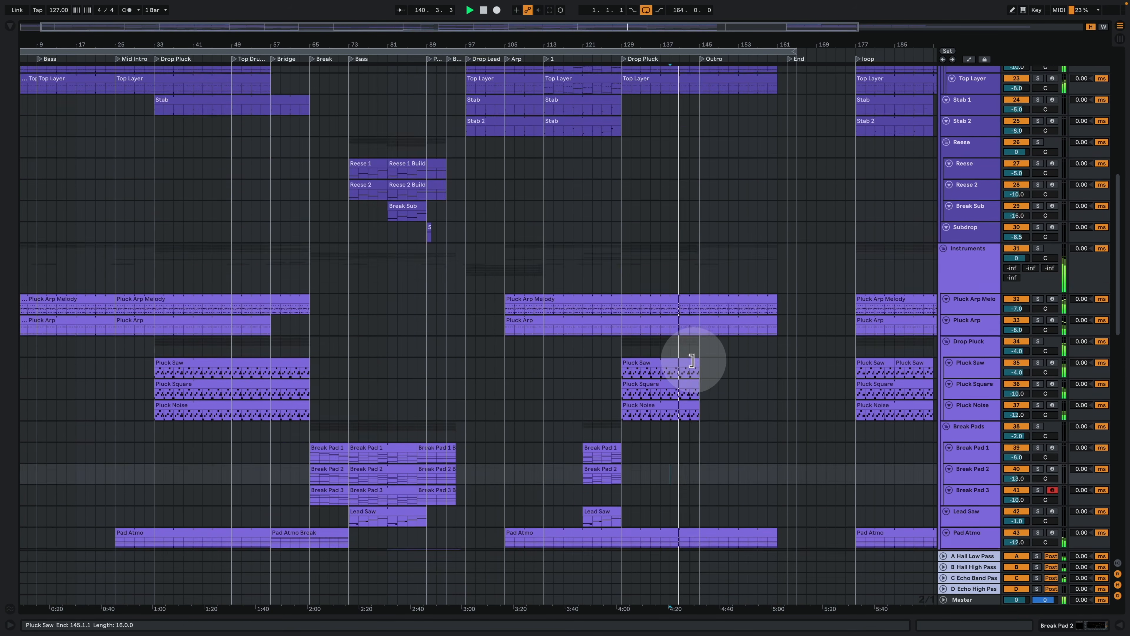
scroll(694, 361, "up", 4)
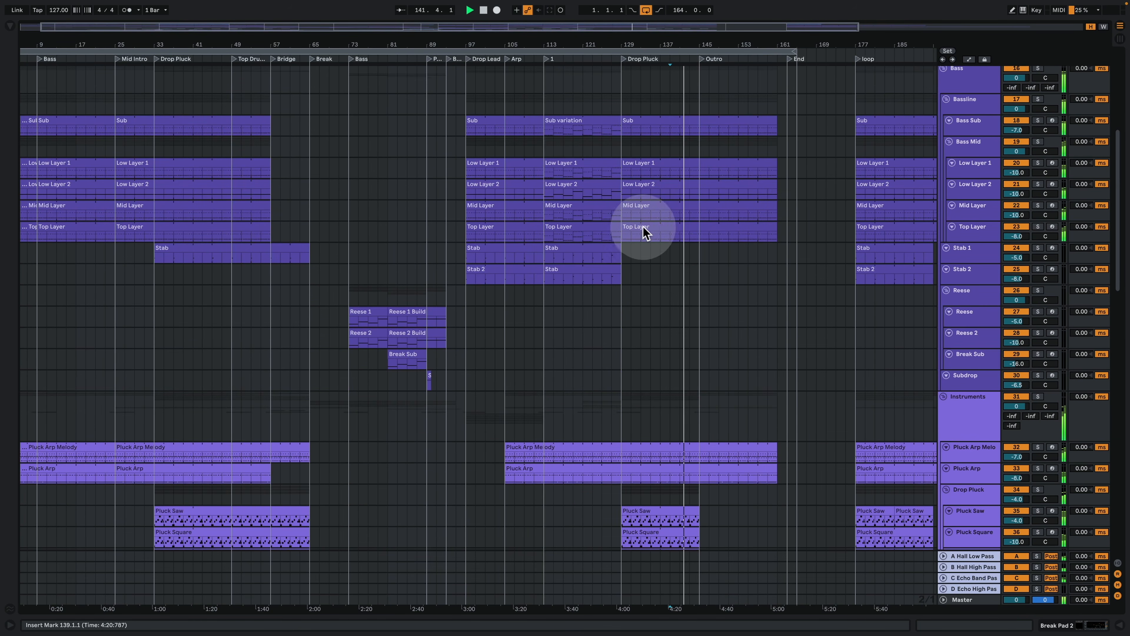
mouse_move(638, 43)
left_mouse_down()
mouse_move(638, 31)
mouse_move(638, 53)
left_mouse_up()
scroll(809, 242, "up", 7)
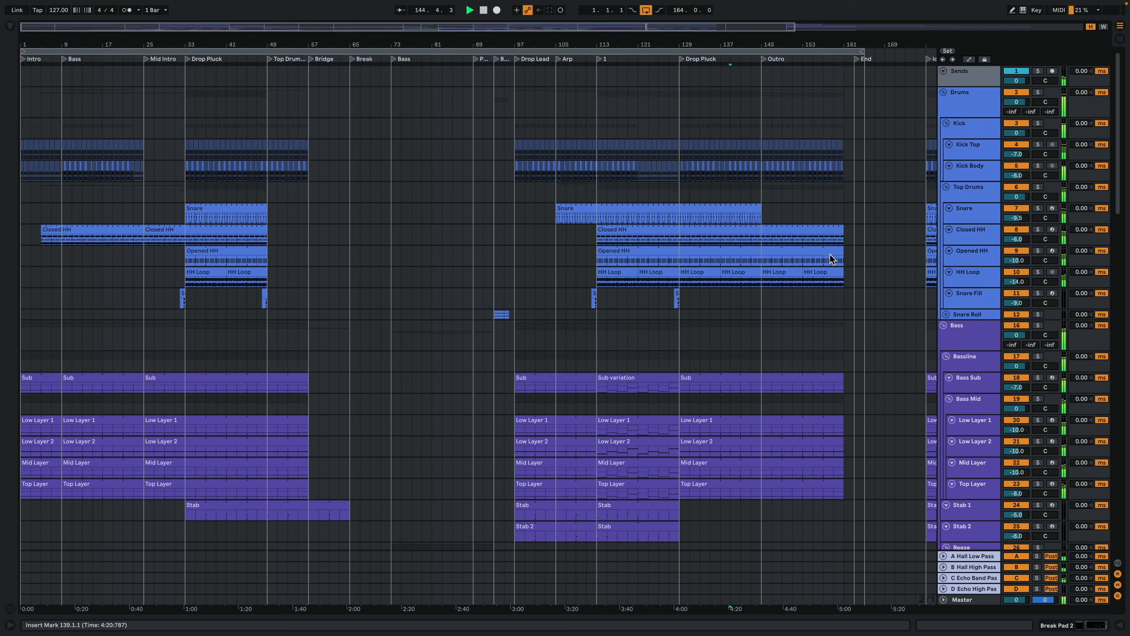
left_click(944, 93)
left_click(951, 106)
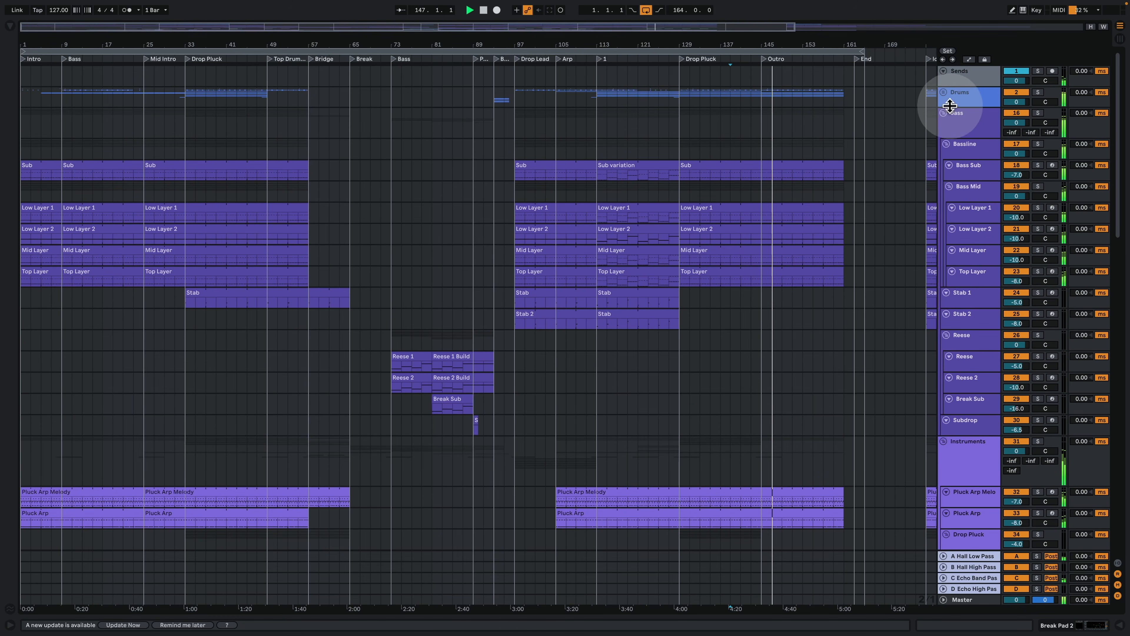
left_click(944, 112)
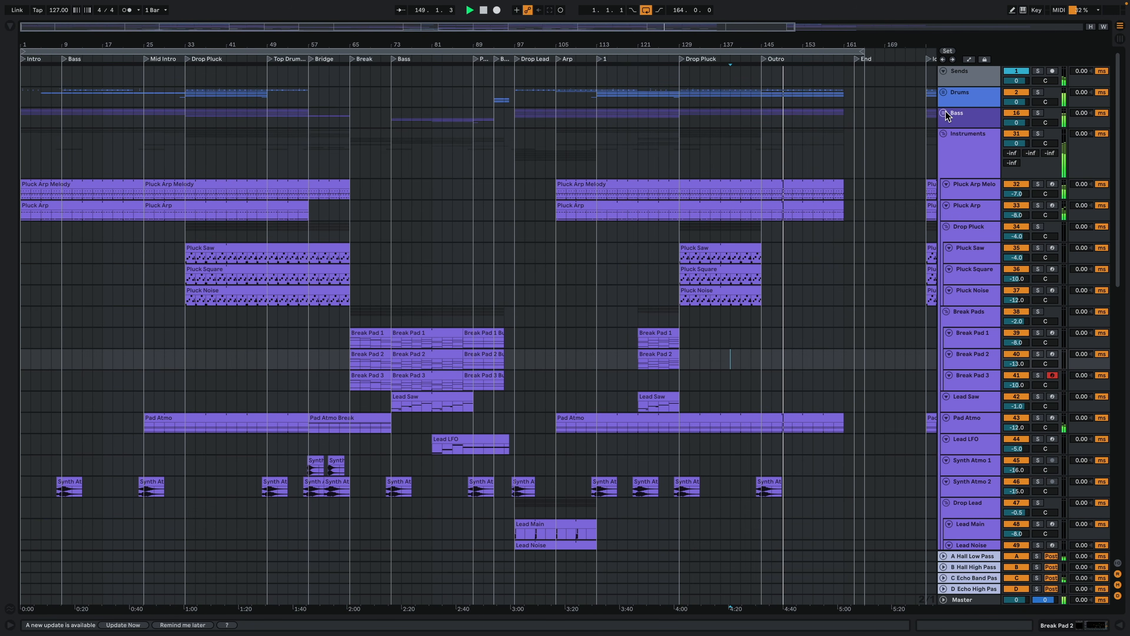
left_click(944, 134)
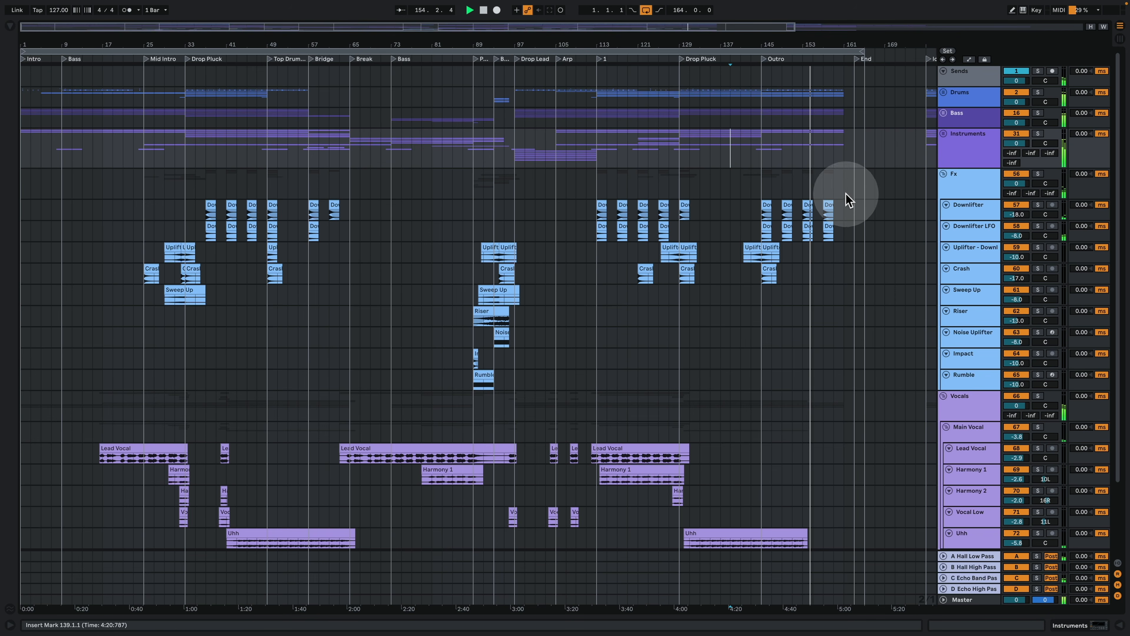
scroll(842, 212, "down", 3)
scroll(842, 213, "down", 1)
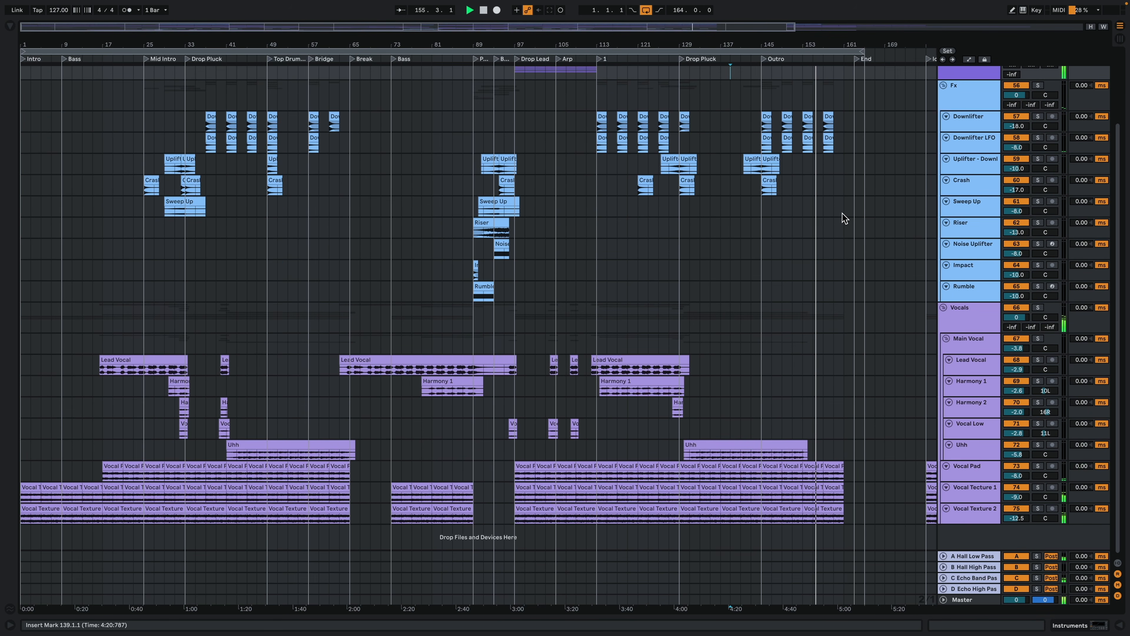
scroll(842, 212, "up", 4)
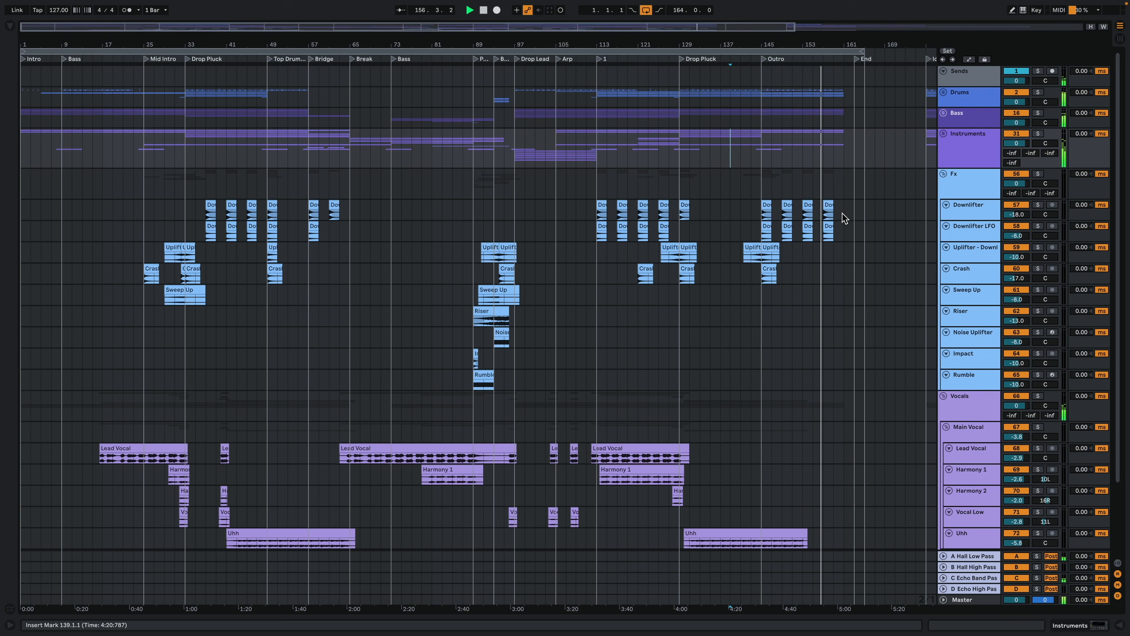